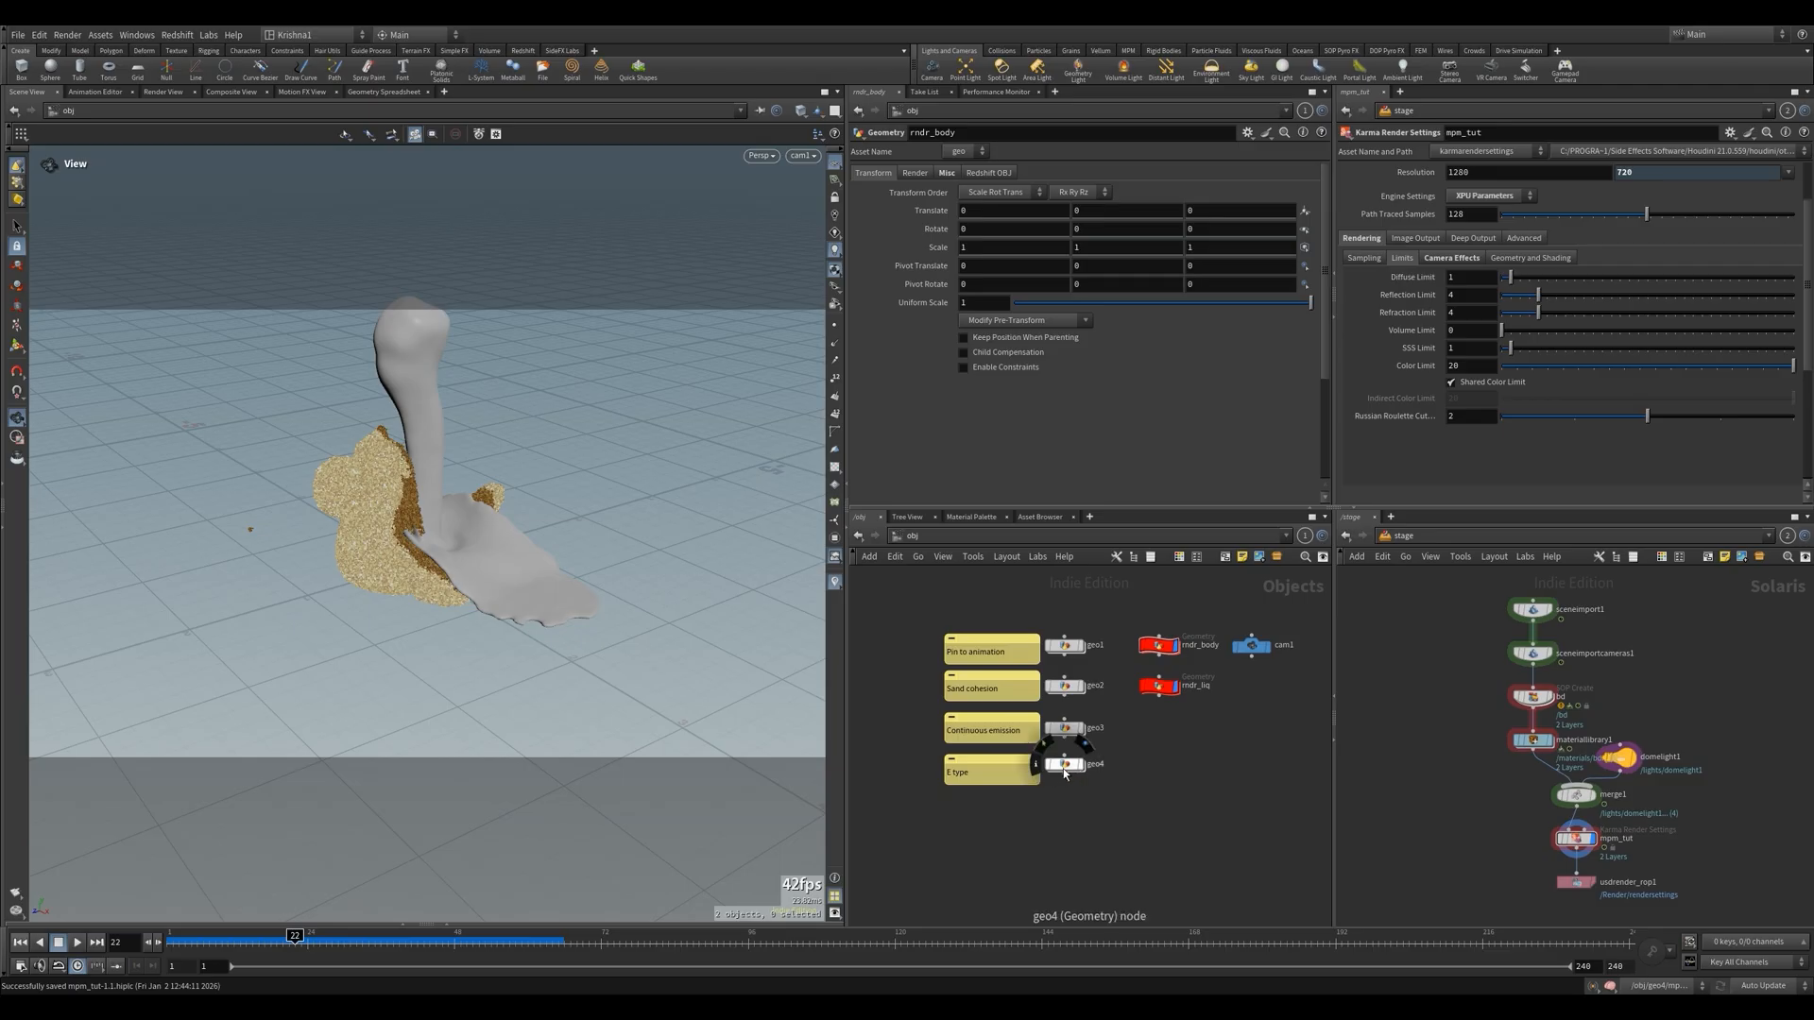
# Duplicate the geo4 object below the original, return to the first frame, and paste the animated_model object beside the copy
pyautogui.keyDown('alt'); pyautogui.moveTo(1063, 768); pyautogui.dragTo(1111, 818); pyautogui.keyUp('alt')
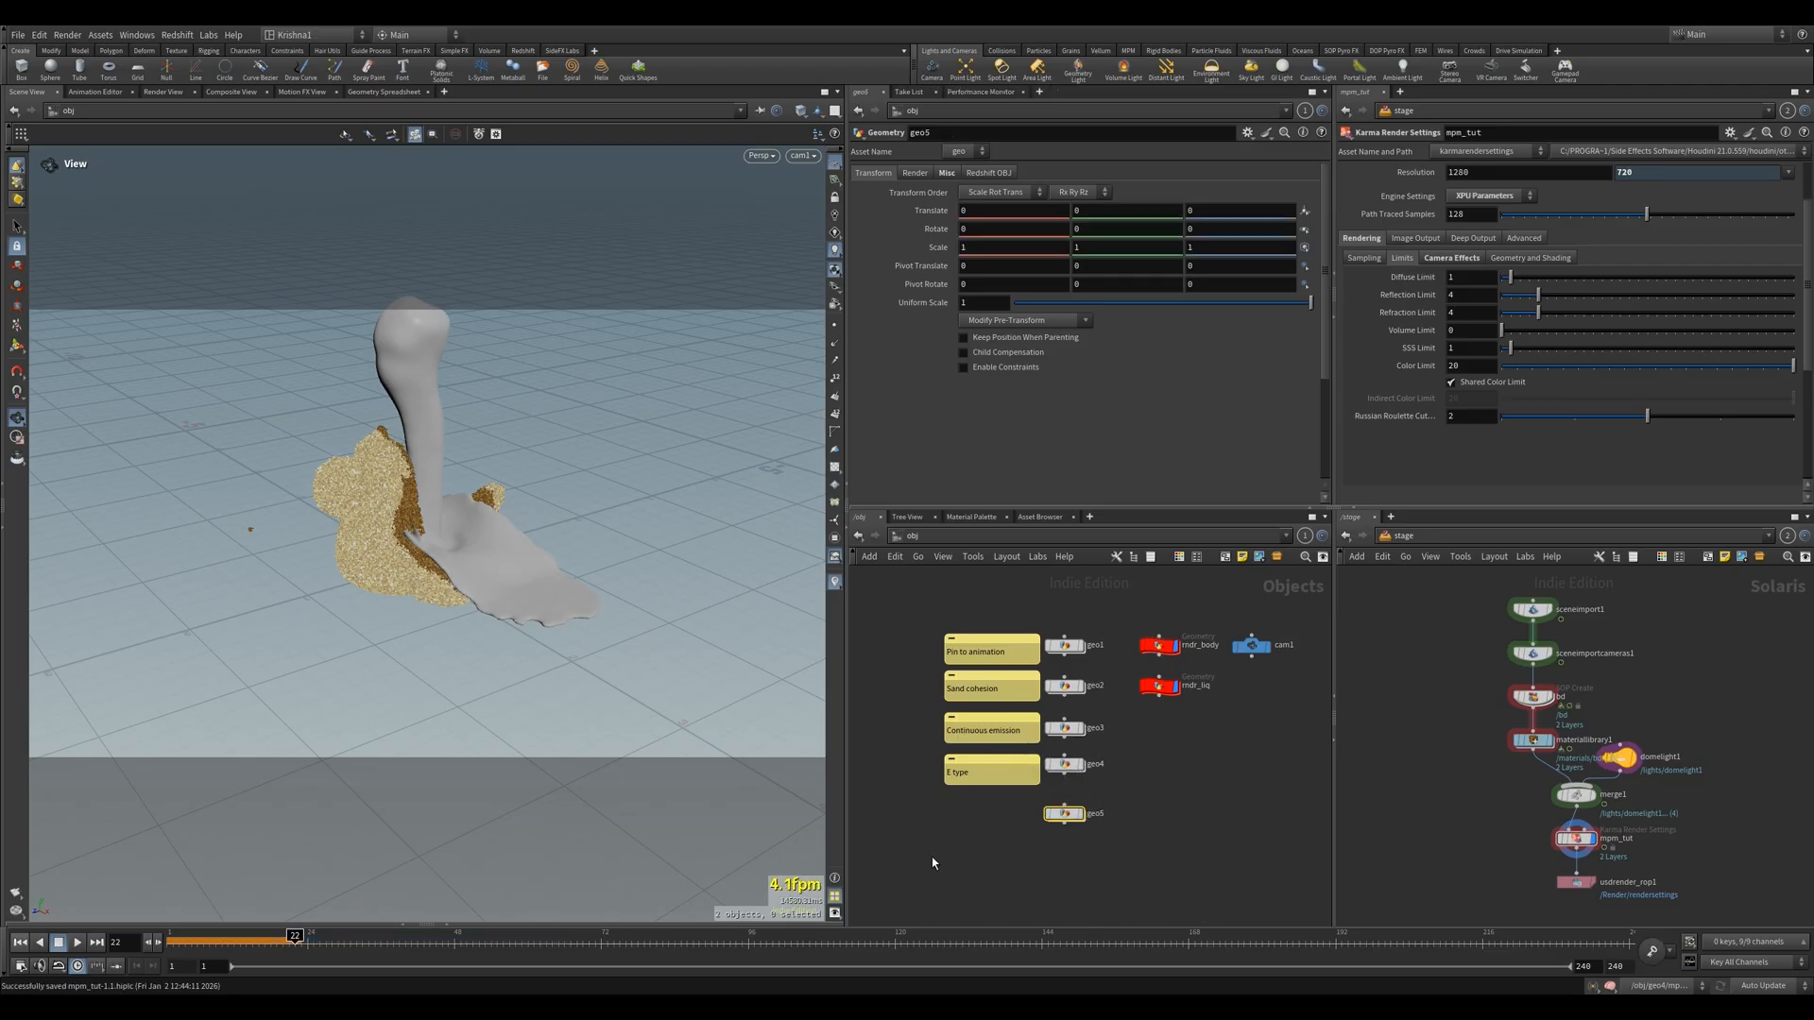
pyautogui.click(20, 942)
pyautogui.moveTo(1164, 839); pyautogui.dragTo(1213, 837, button='middle')
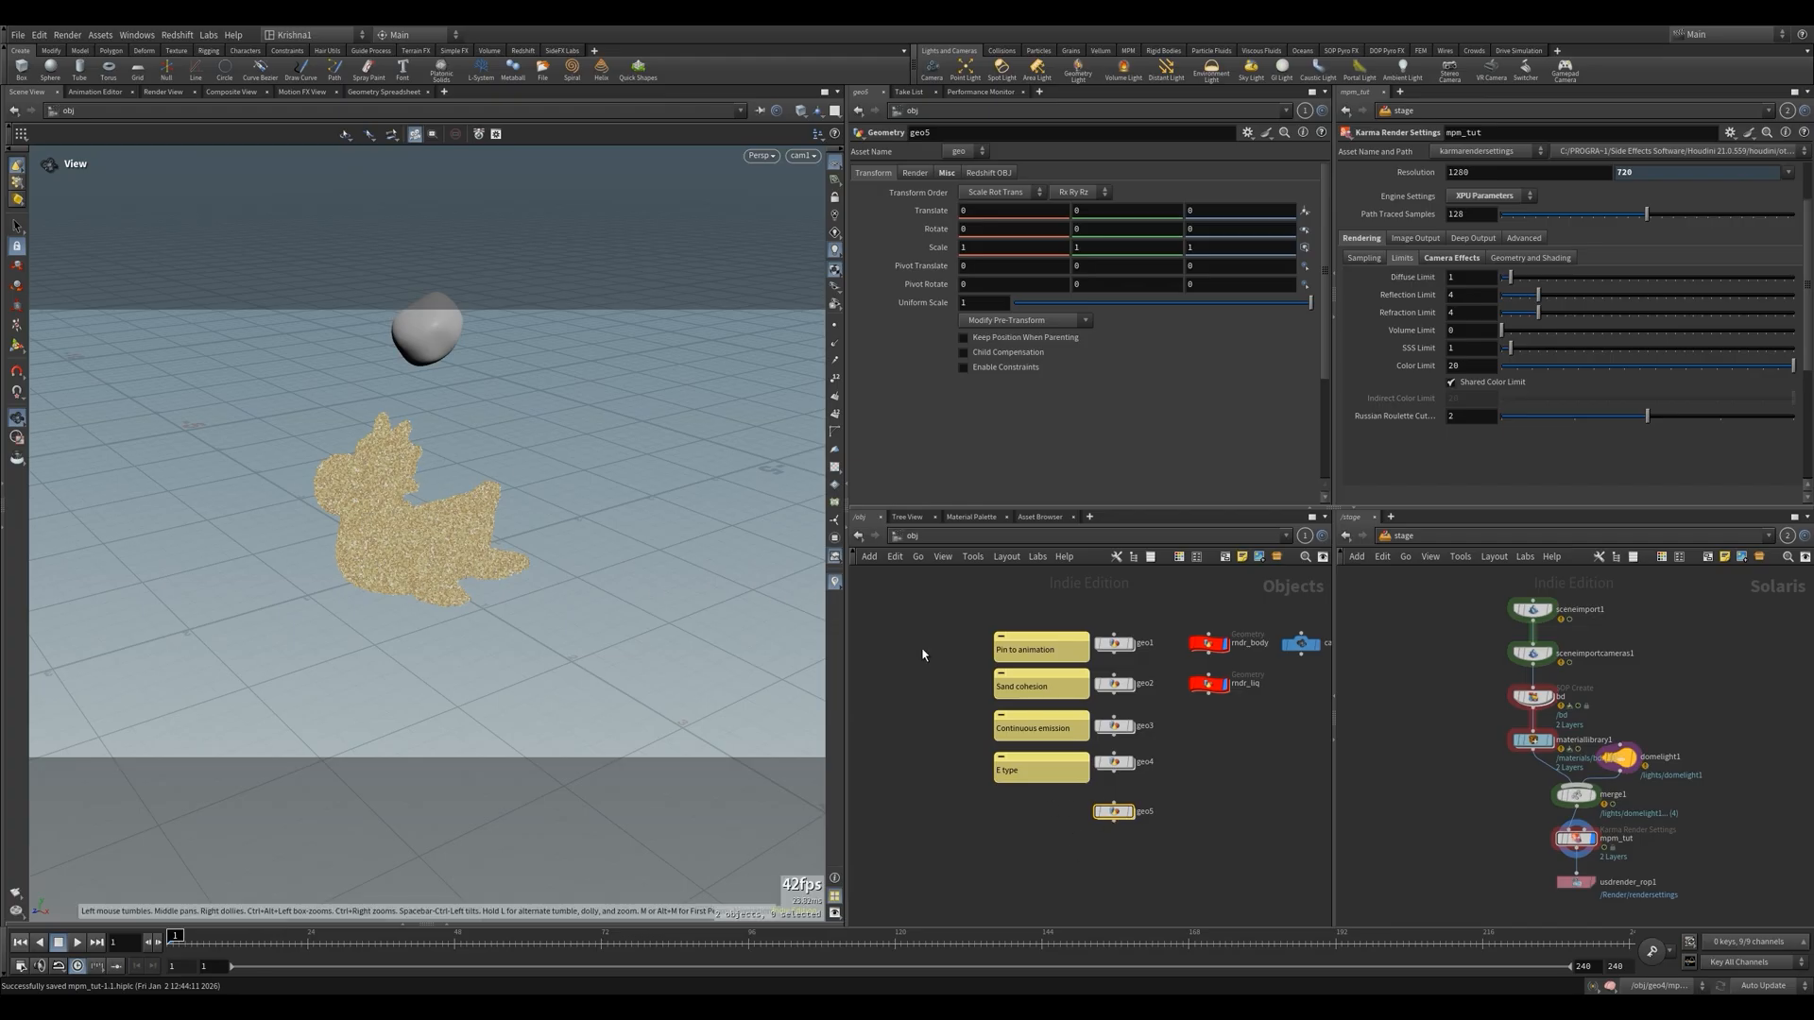
pyautogui.click(1051, 831)
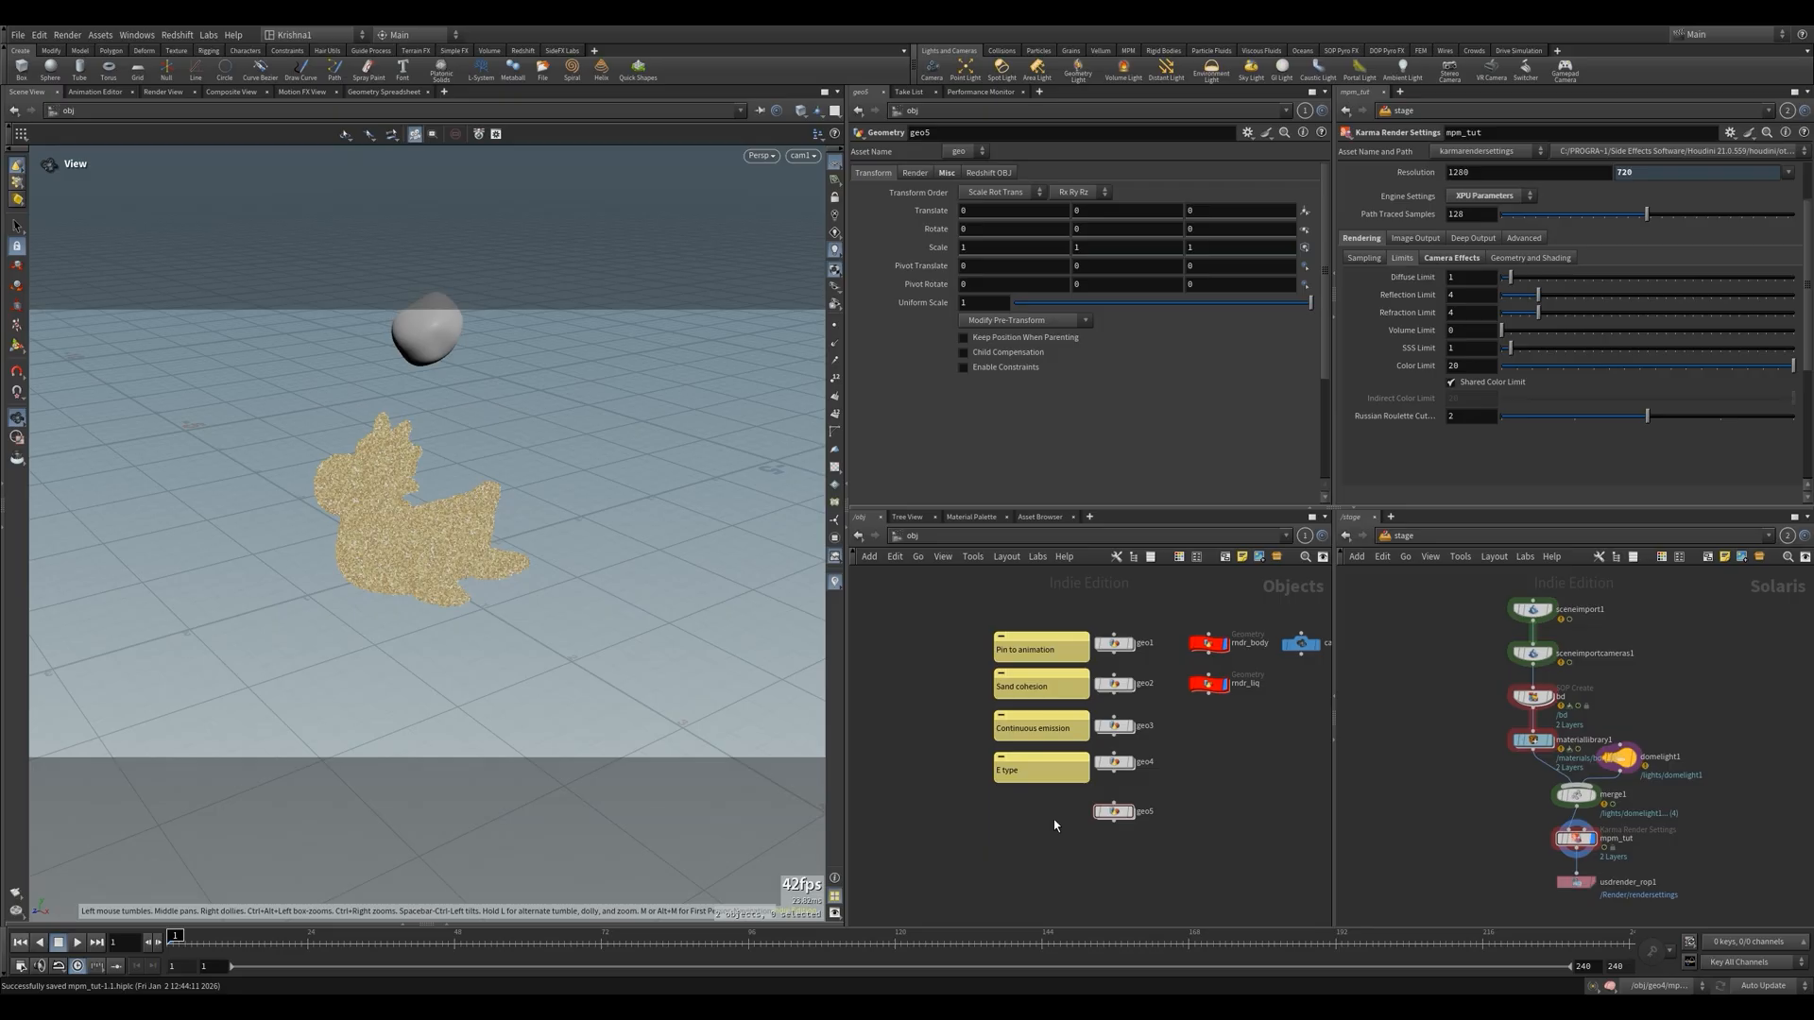
pyautogui.hotkey('ctrl', 'v')
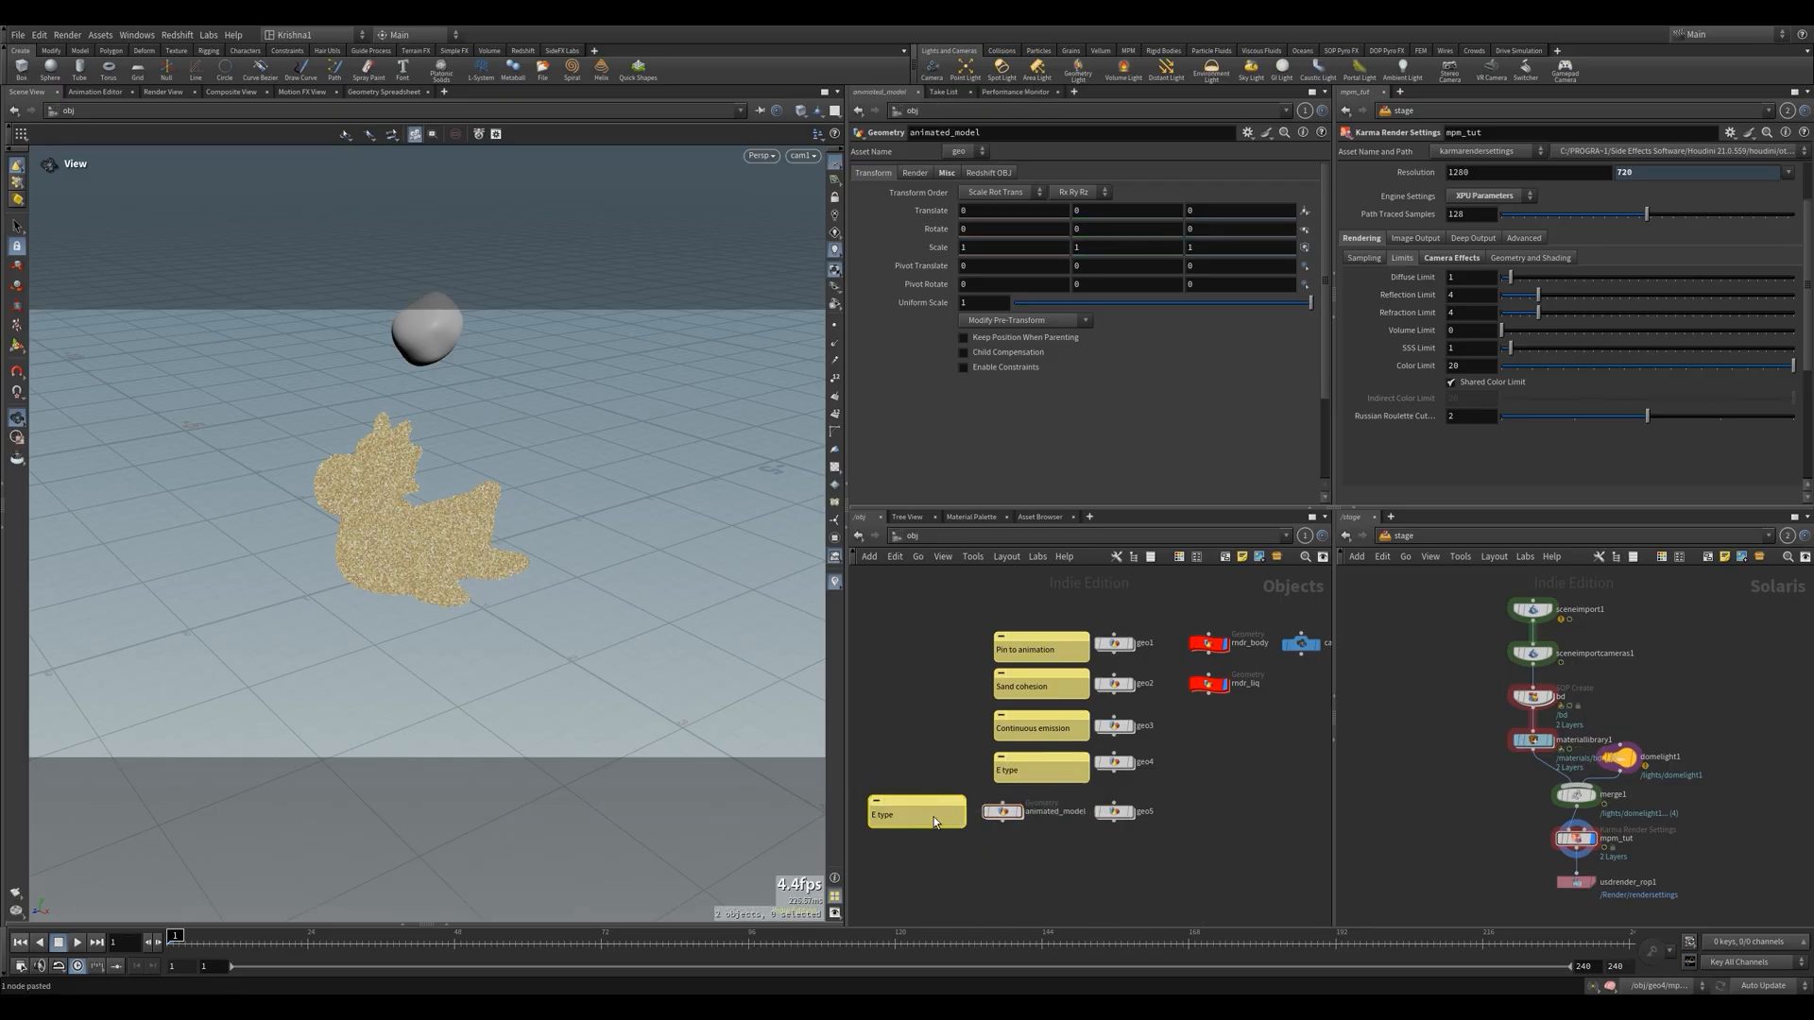
# Open the animated_model network and examine the agent1 node's FBX file path and import settings
pyautogui.doubleClick(1001, 811)
pyautogui.click(1092, 649)
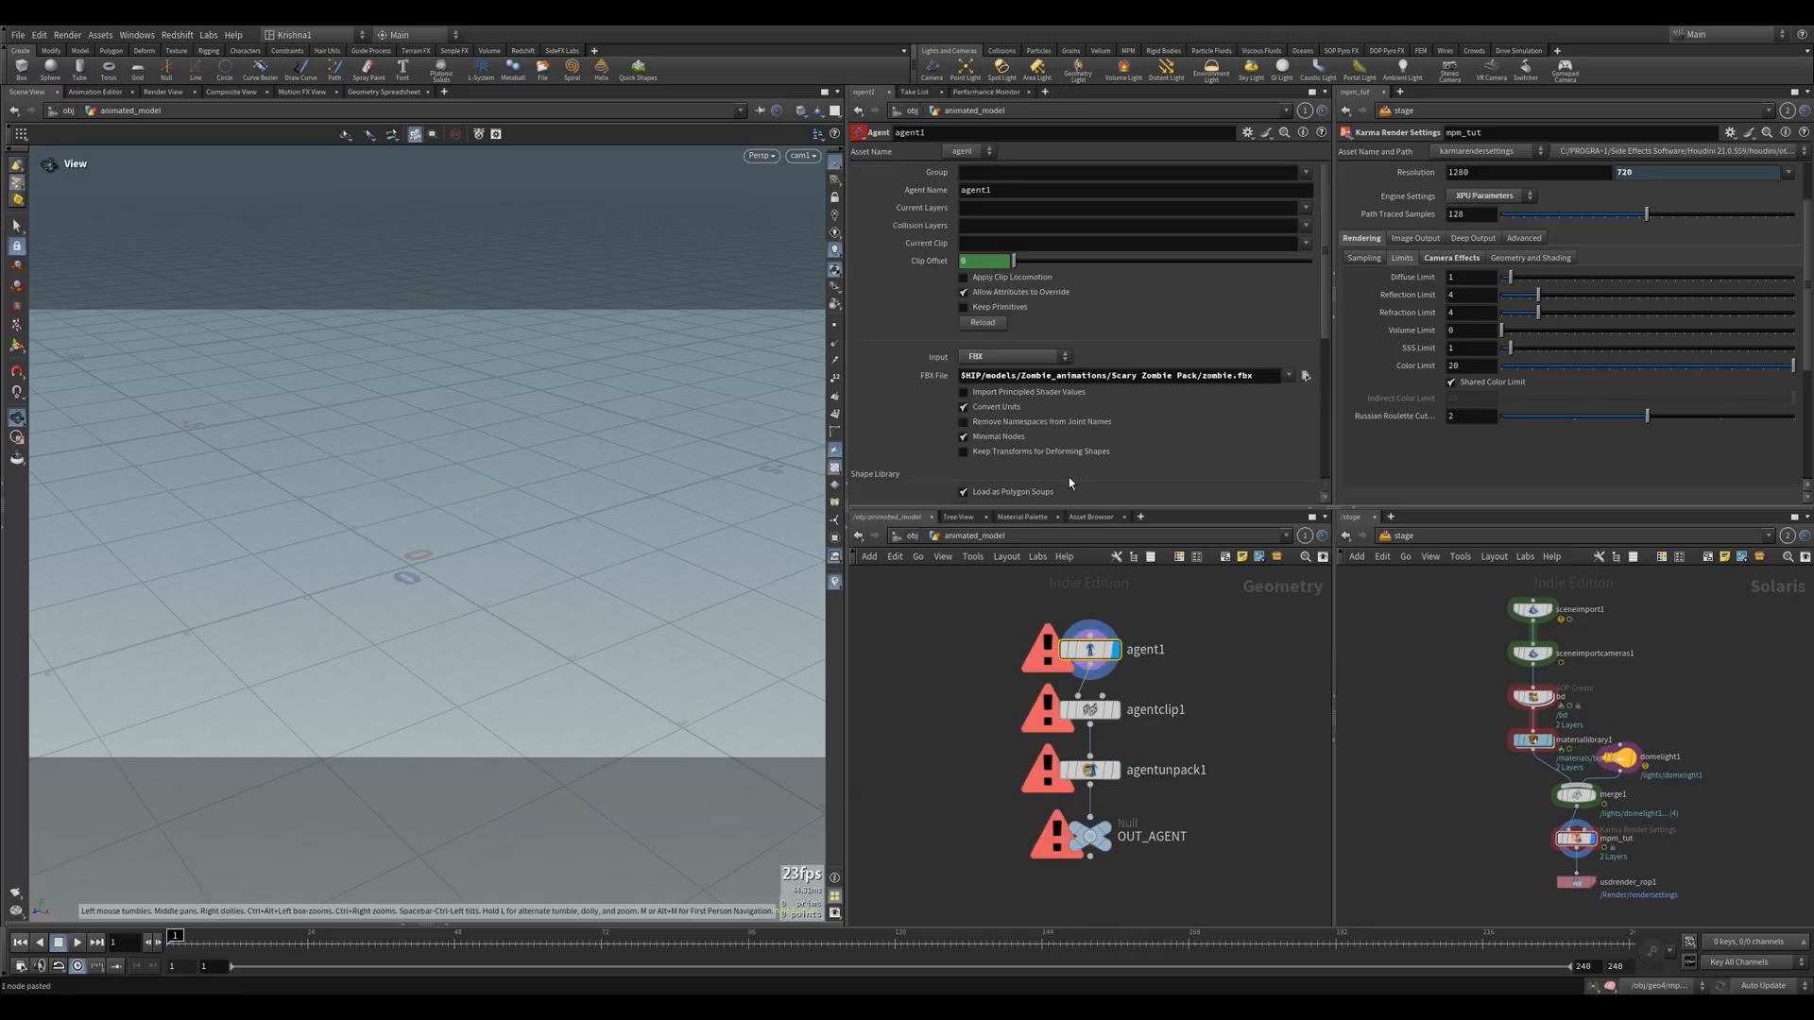
pyautogui.moveTo(1023, 377); pyautogui.dragTo(1253, 377)
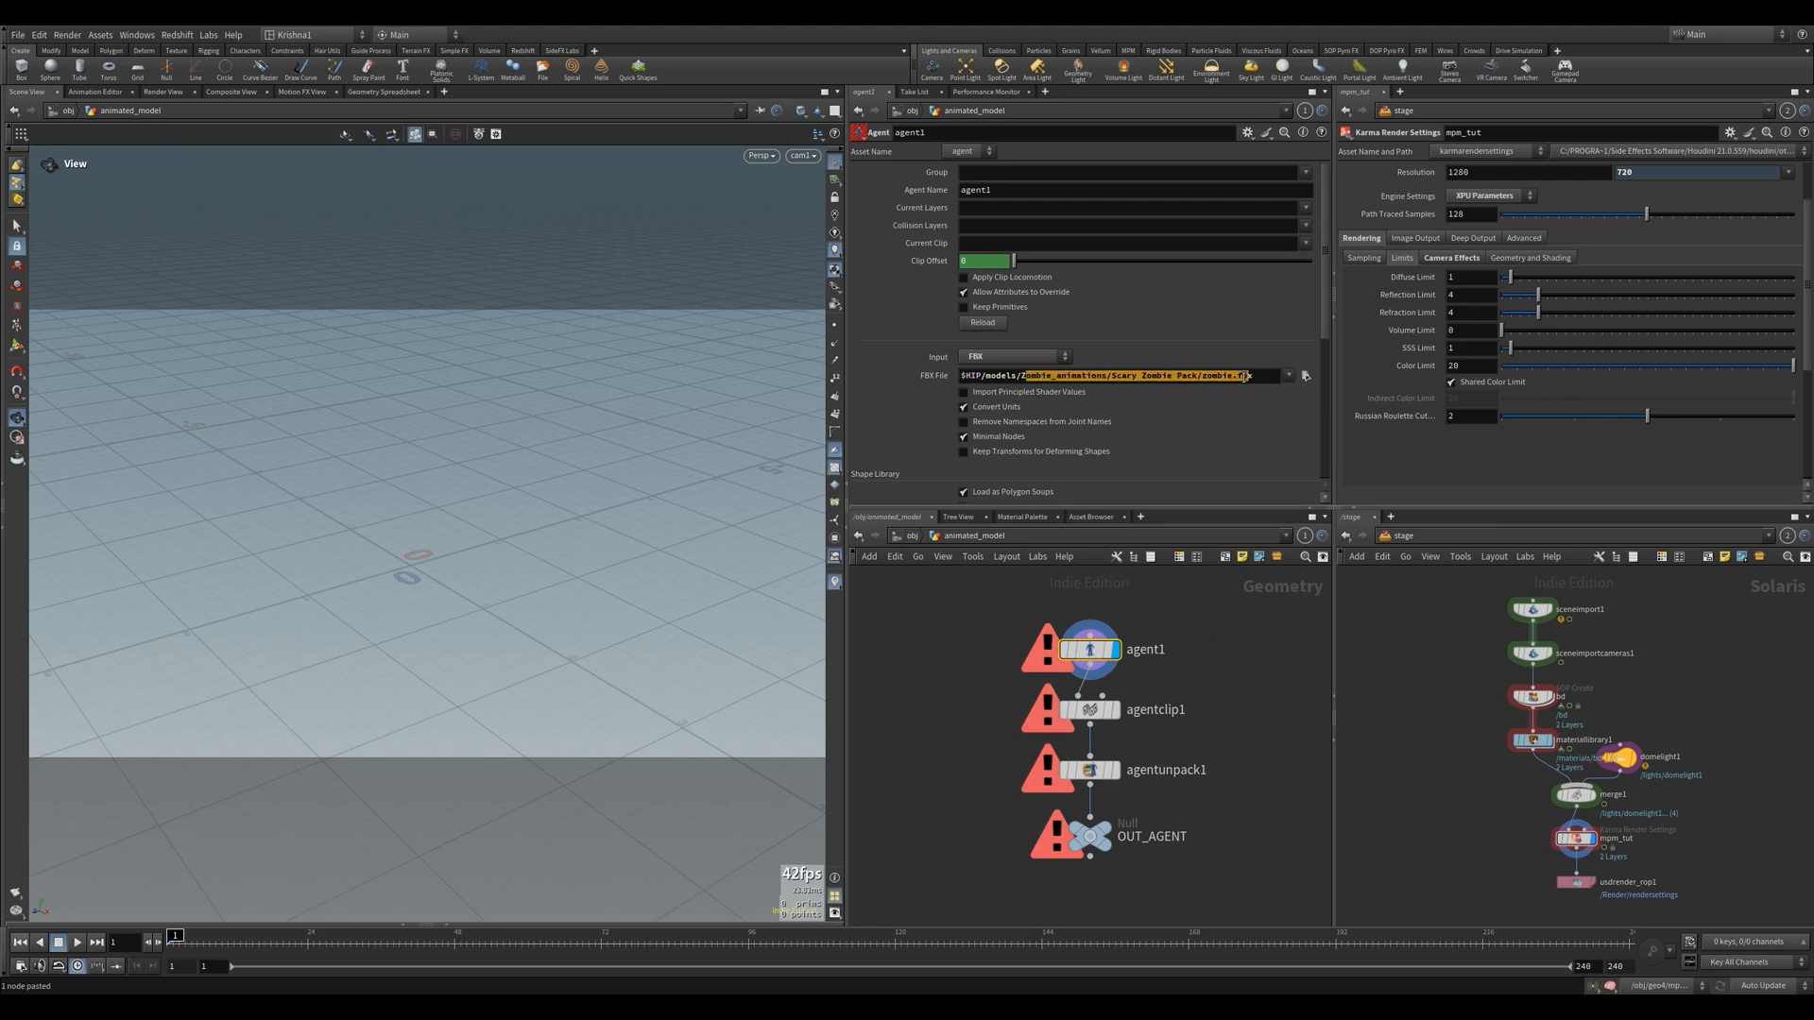
pyautogui.press('u')
pyautogui.doubleClick(1004, 815)
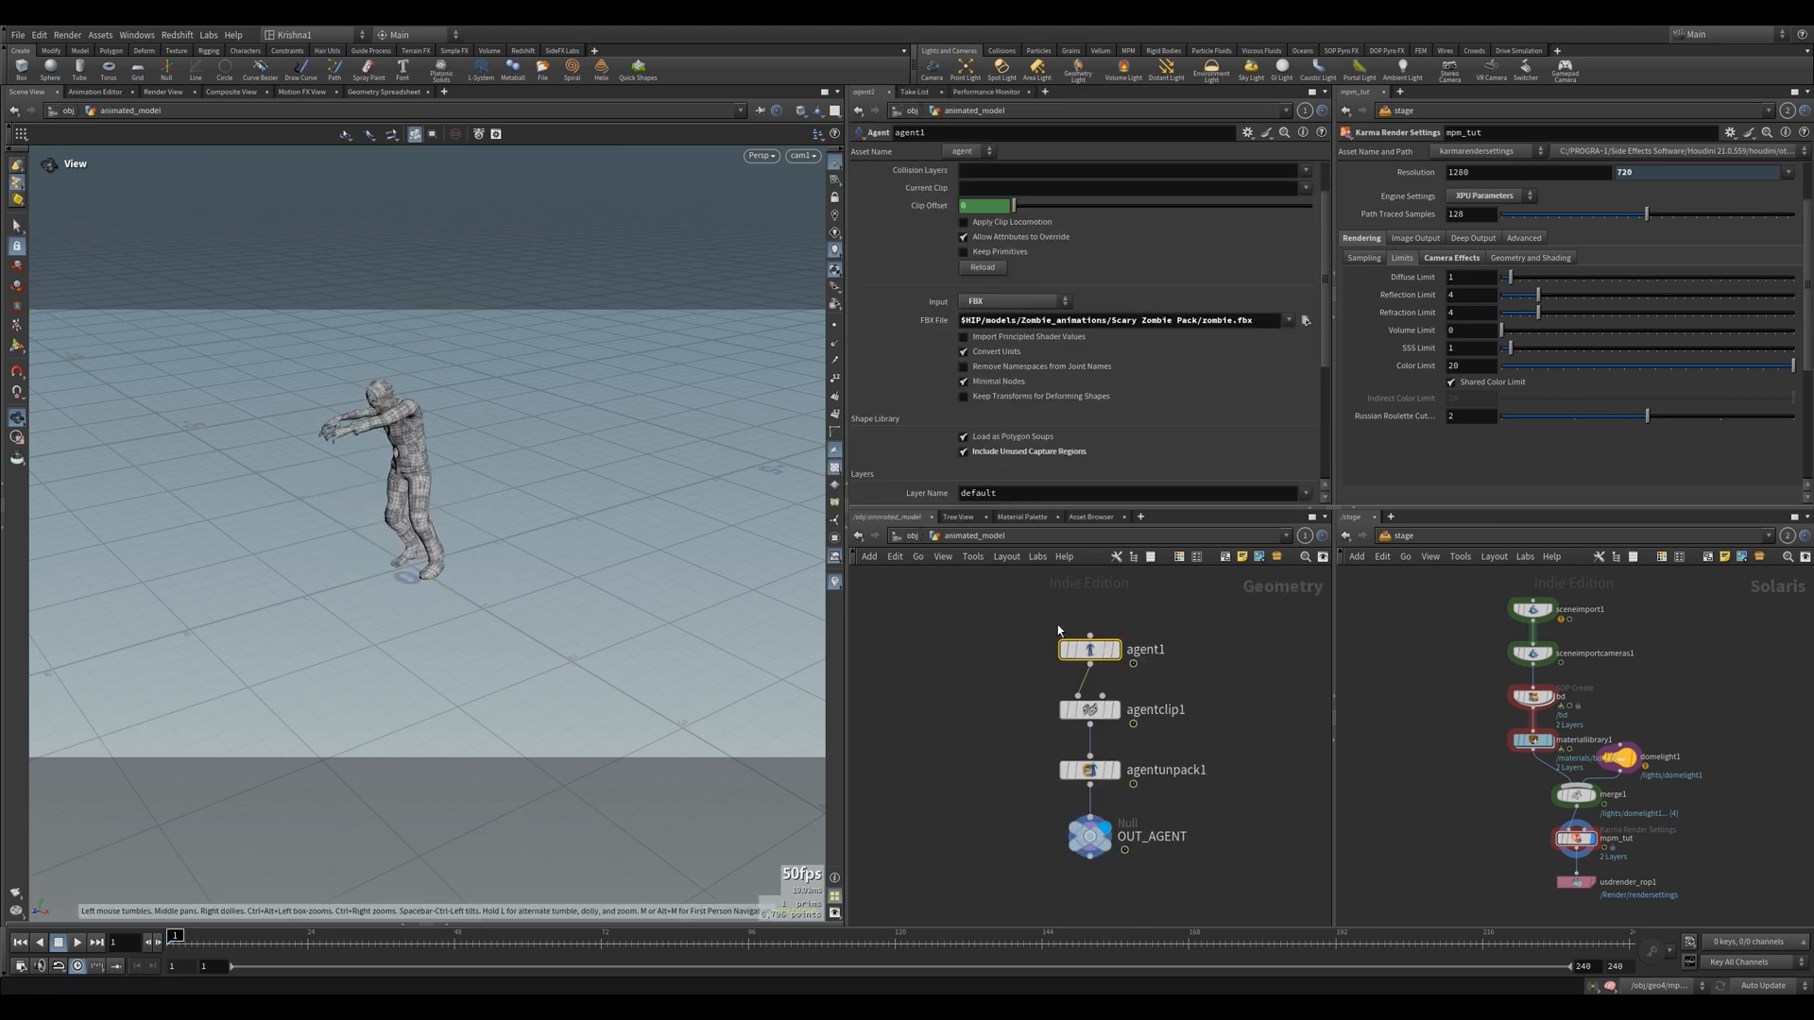
pyautogui.click(1114, 650)
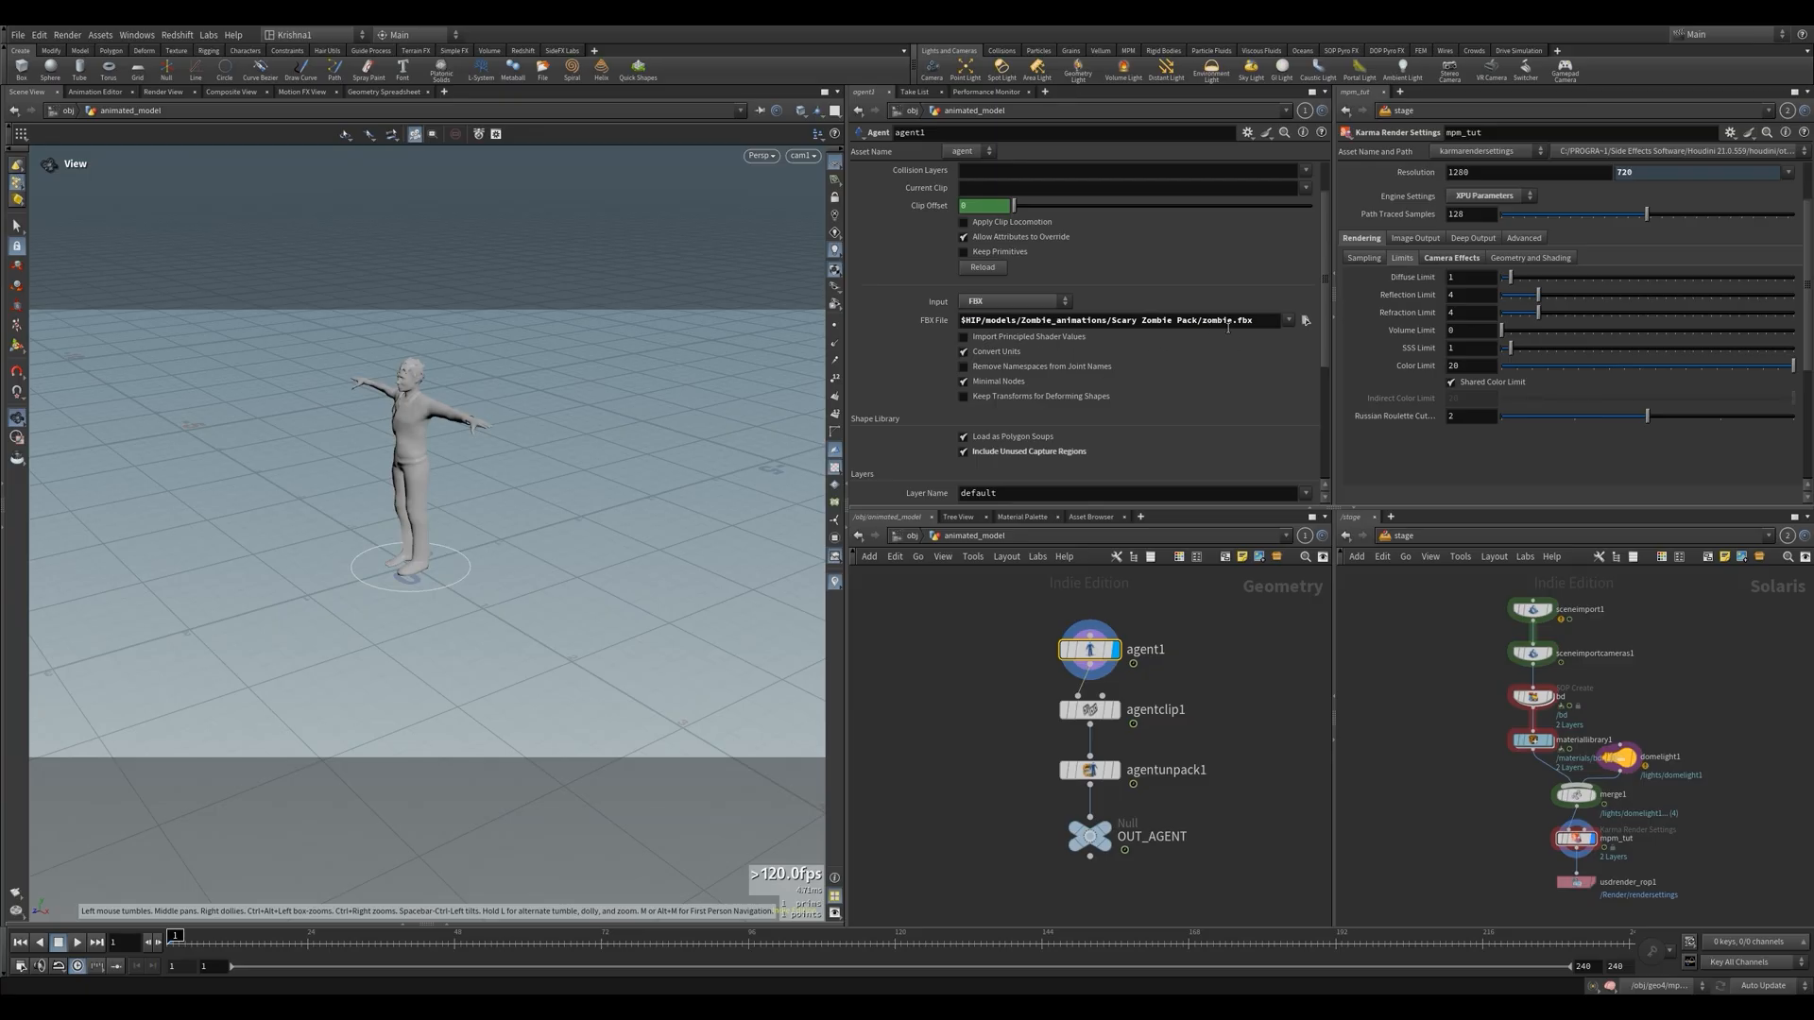
pyautogui.moveTo(1255, 321); pyautogui.dragTo(954, 321)
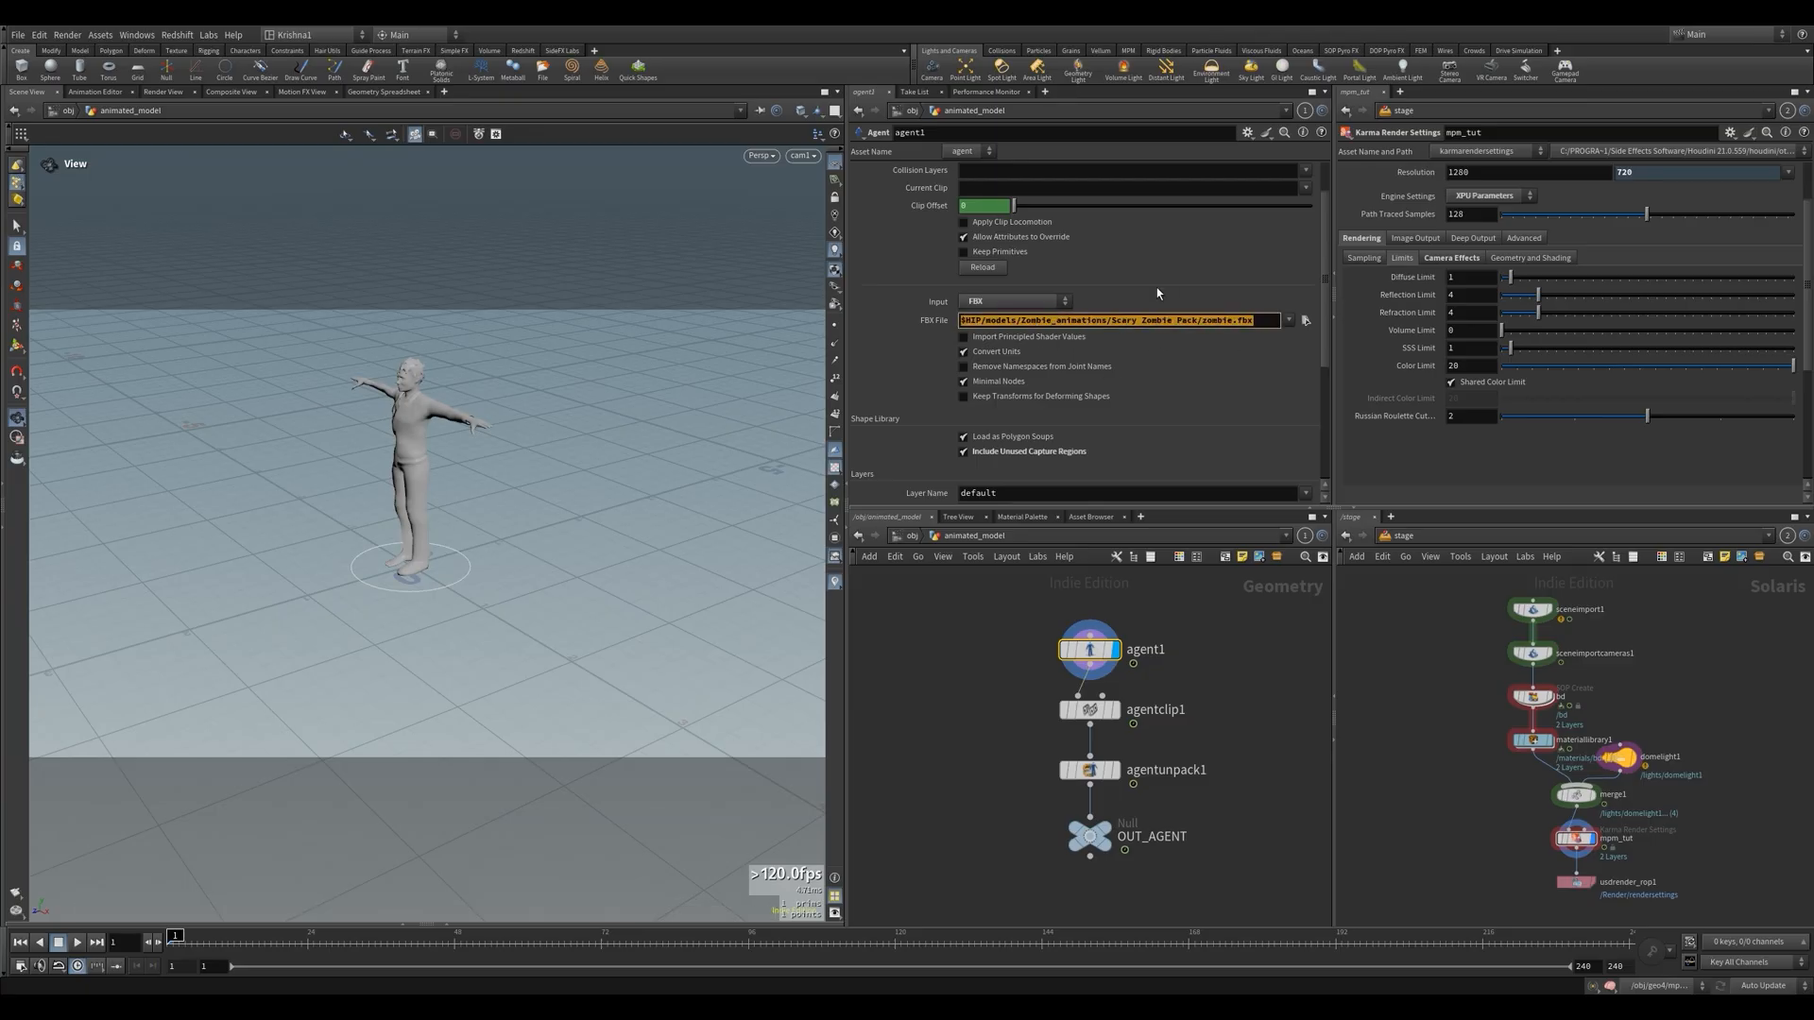
pyautogui.click(1231, 650)
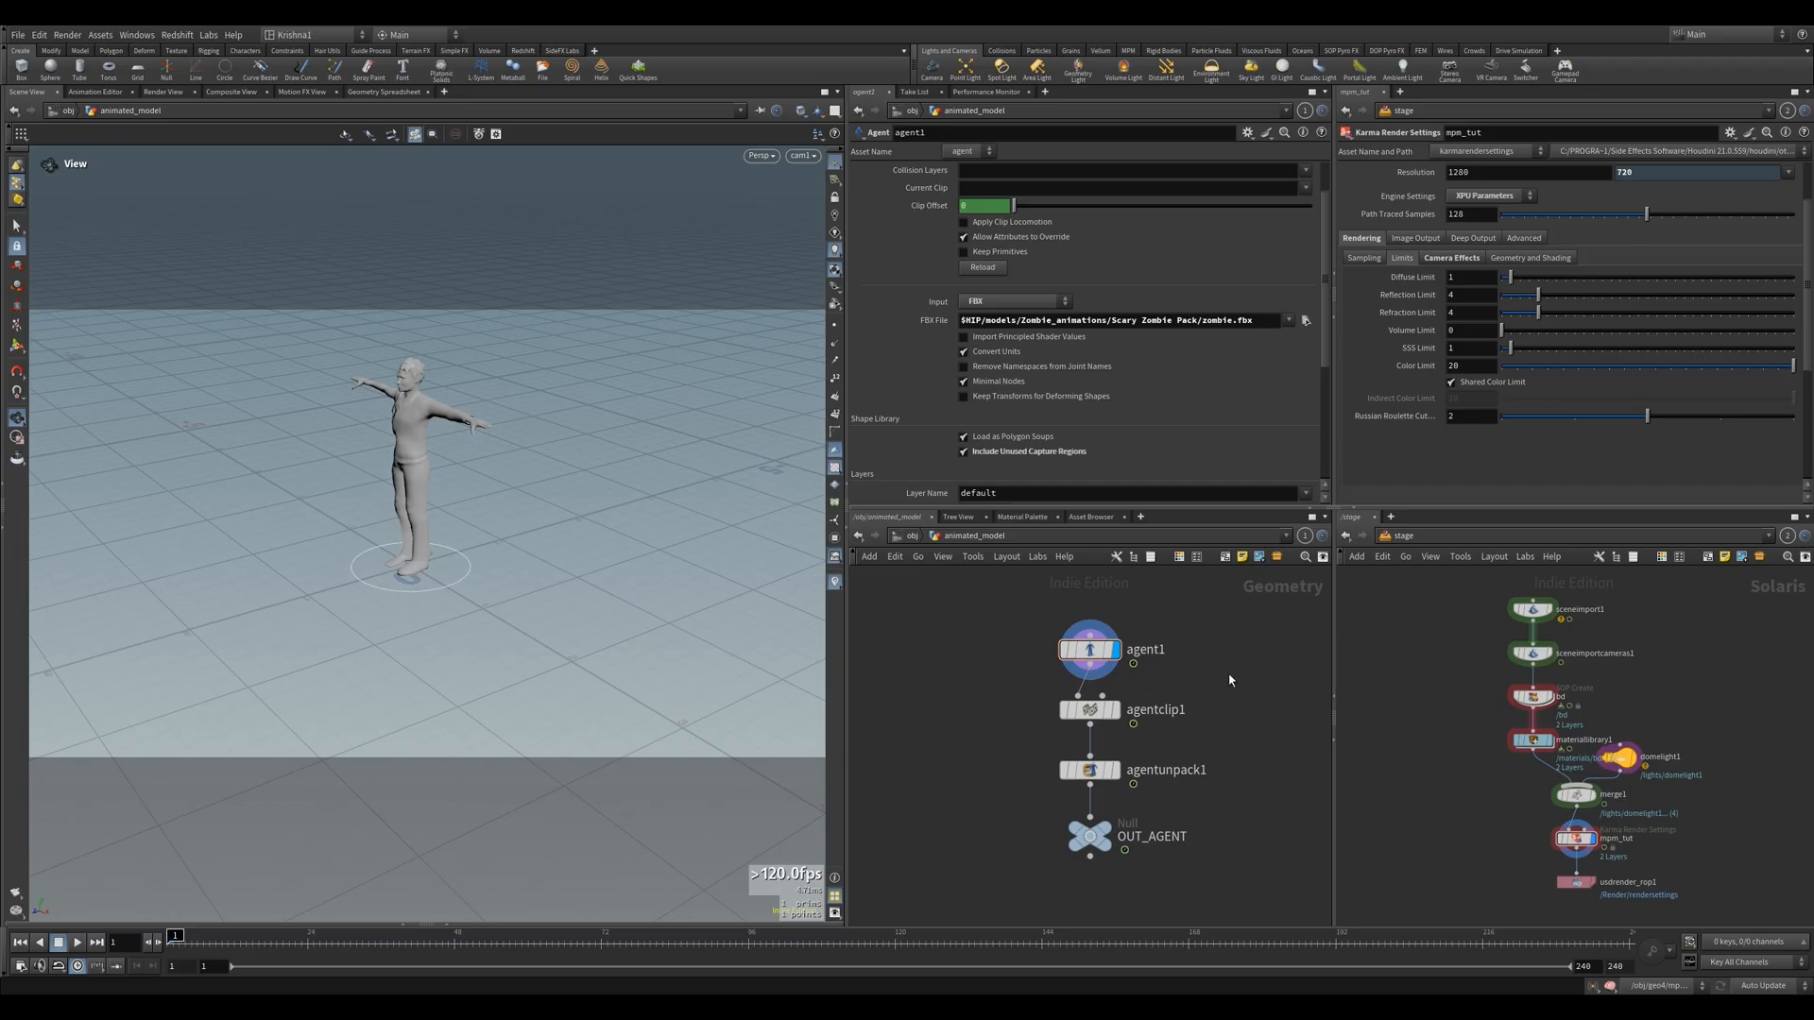
pyautogui.click(1115, 710)
pyautogui.scroll(-2, 967, 413)
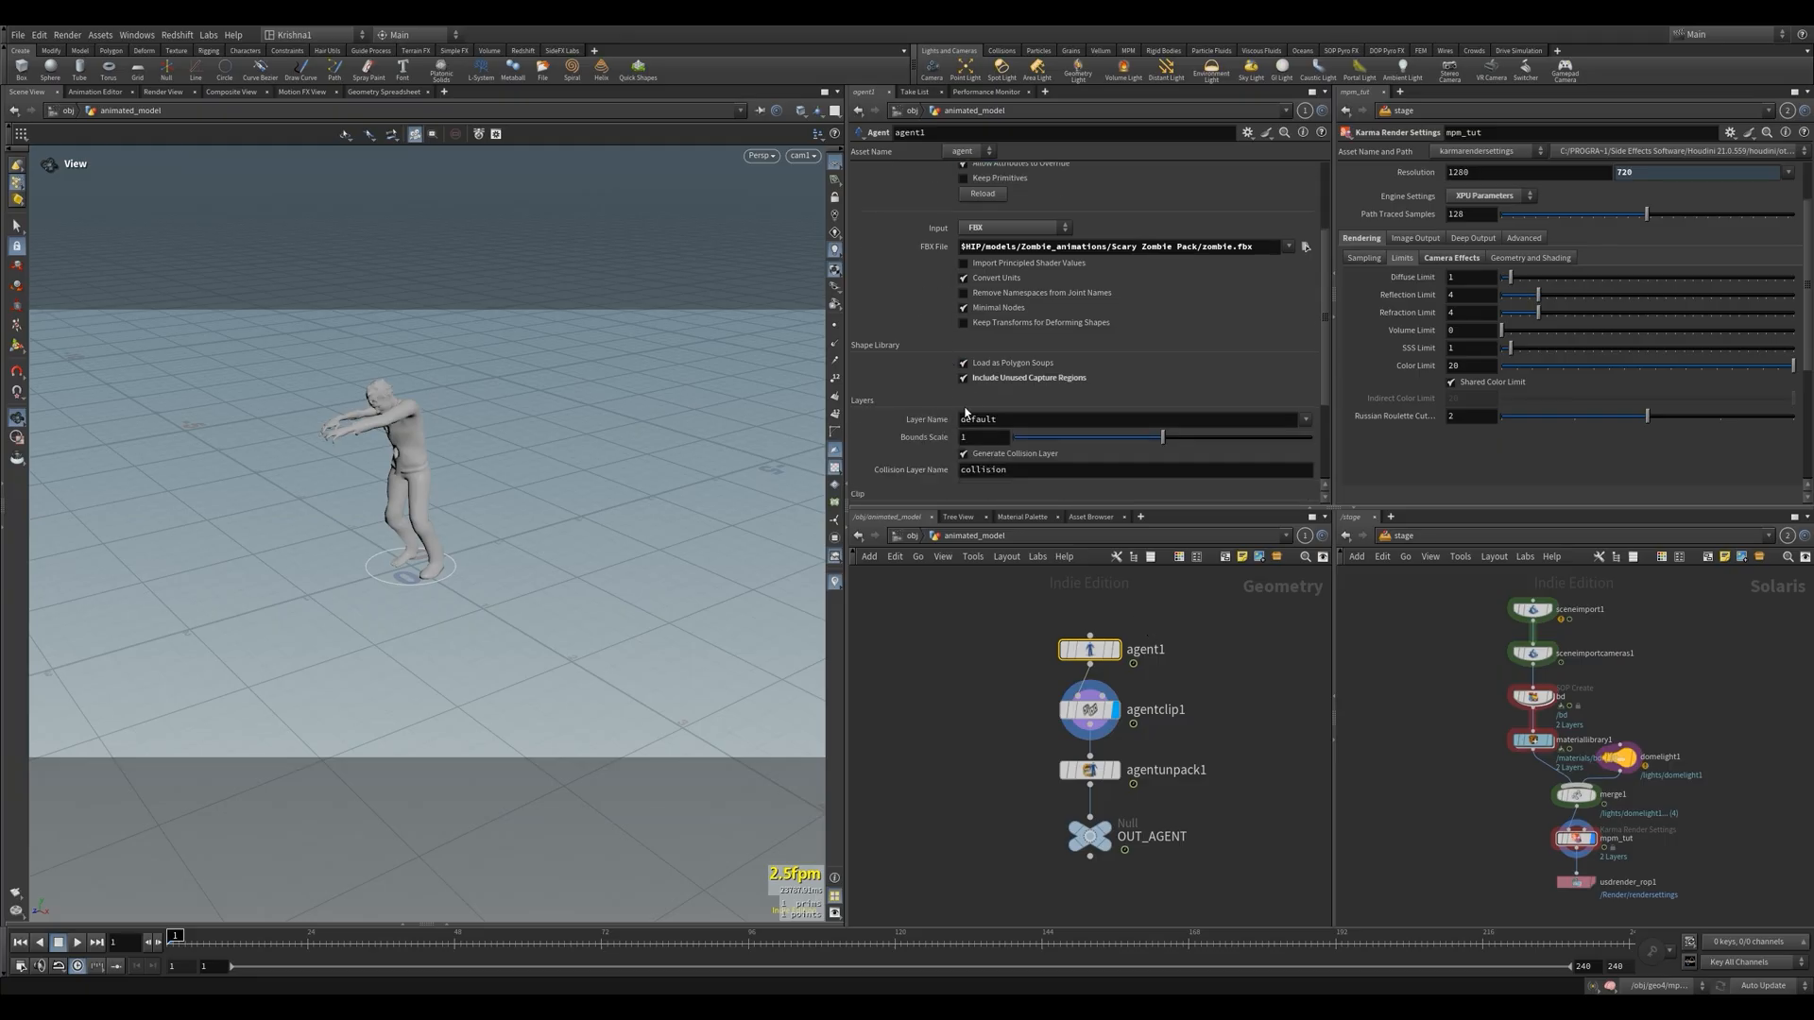
pyautogui.scroll(4, 995, 383)
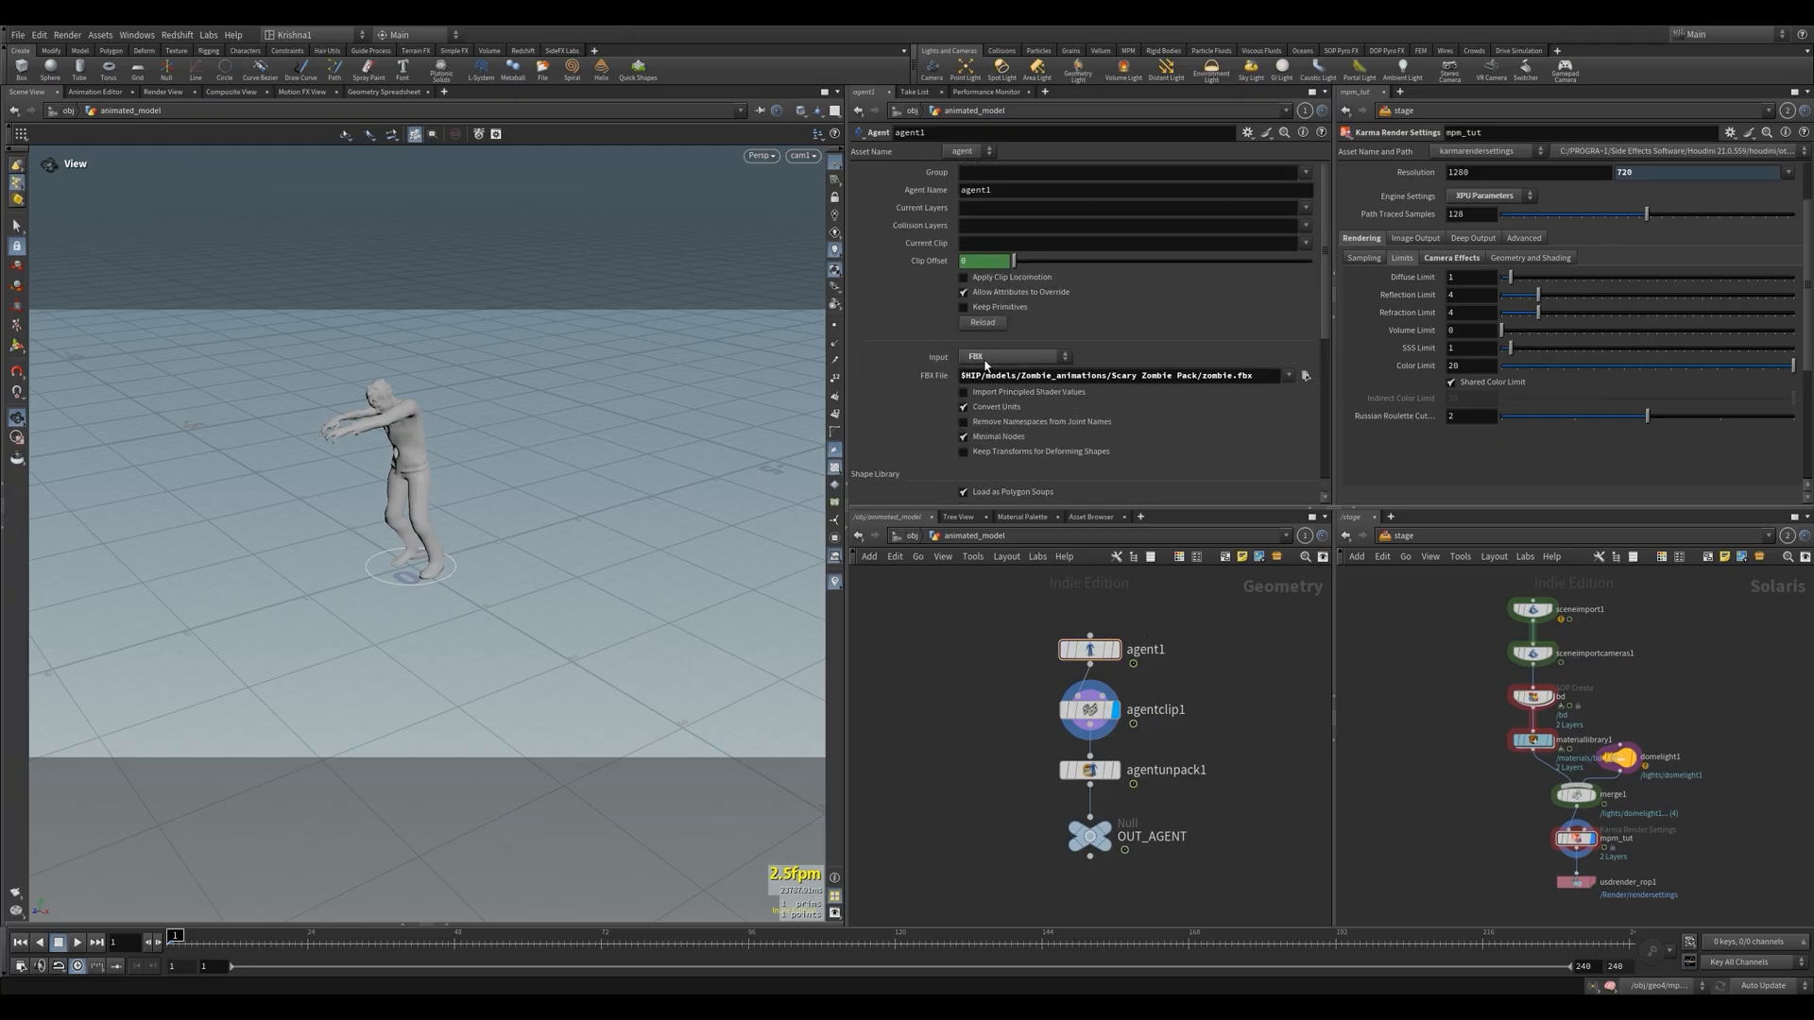
# Examine agentclip1's walk clip file and compare playback with in-place animation conversion turned off and on
pyautogui.click(1087, 711)
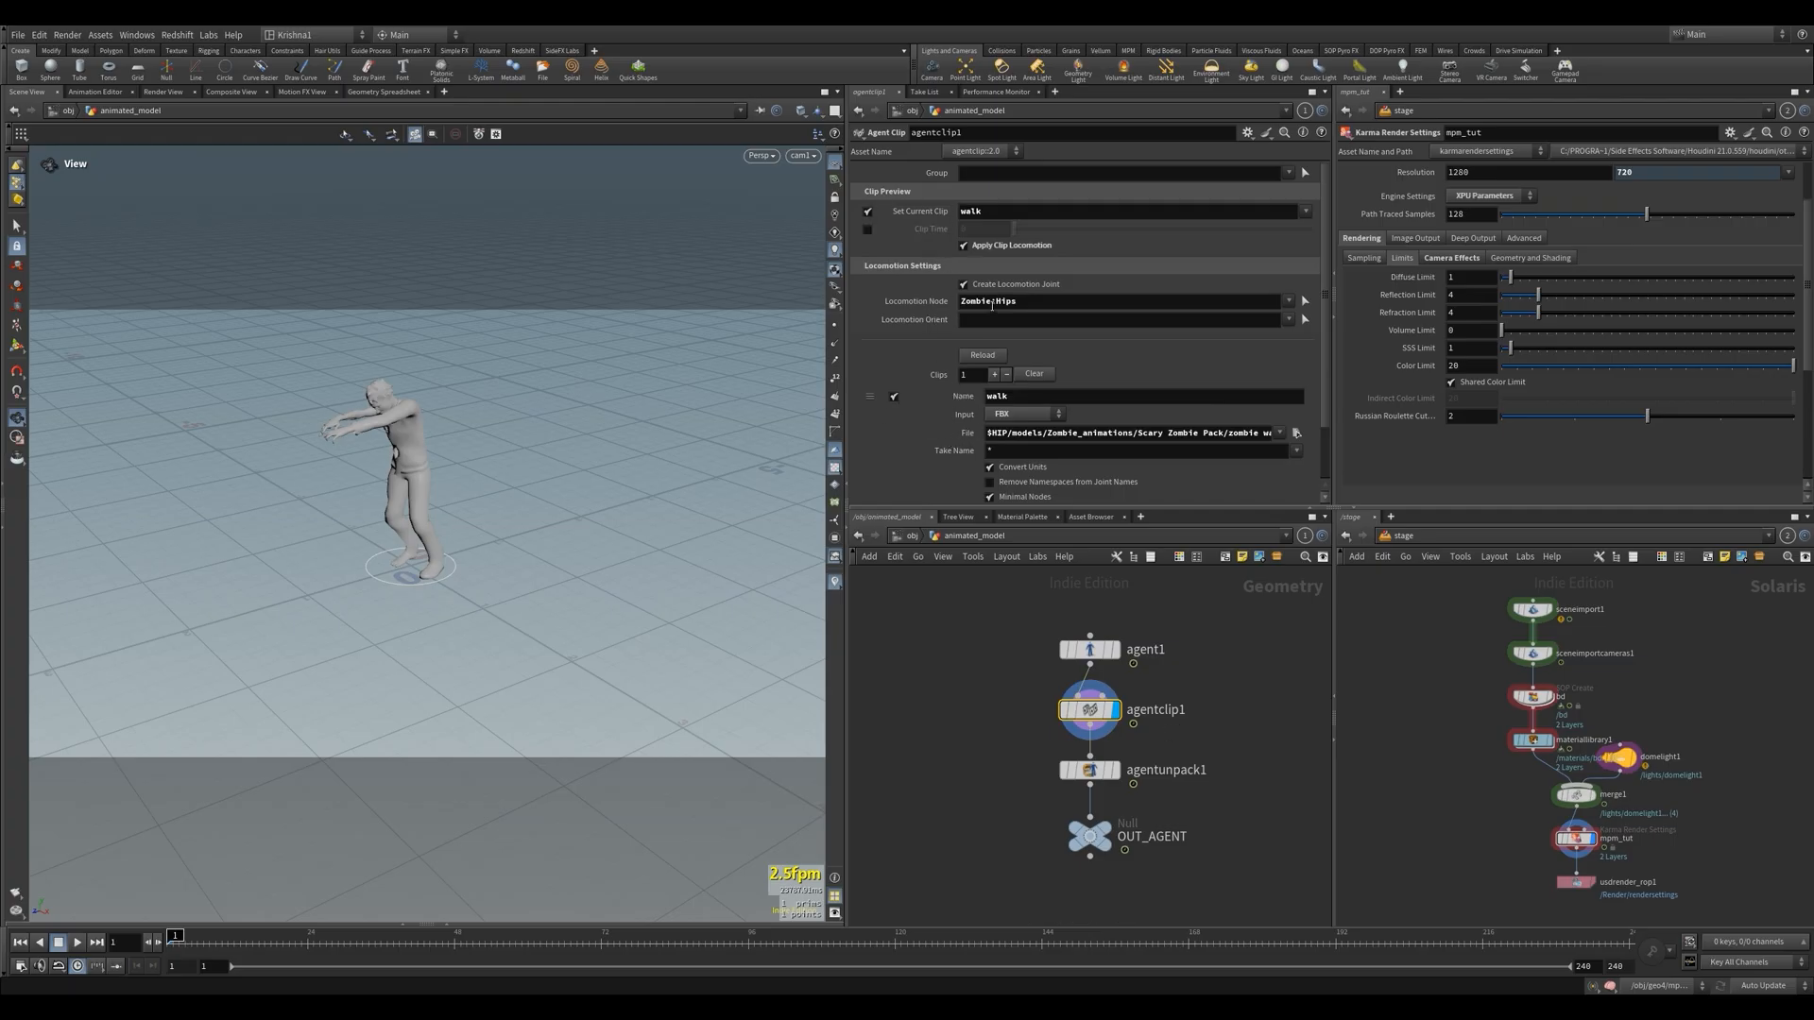
pyautogui.scroll(-2, 962, 463)
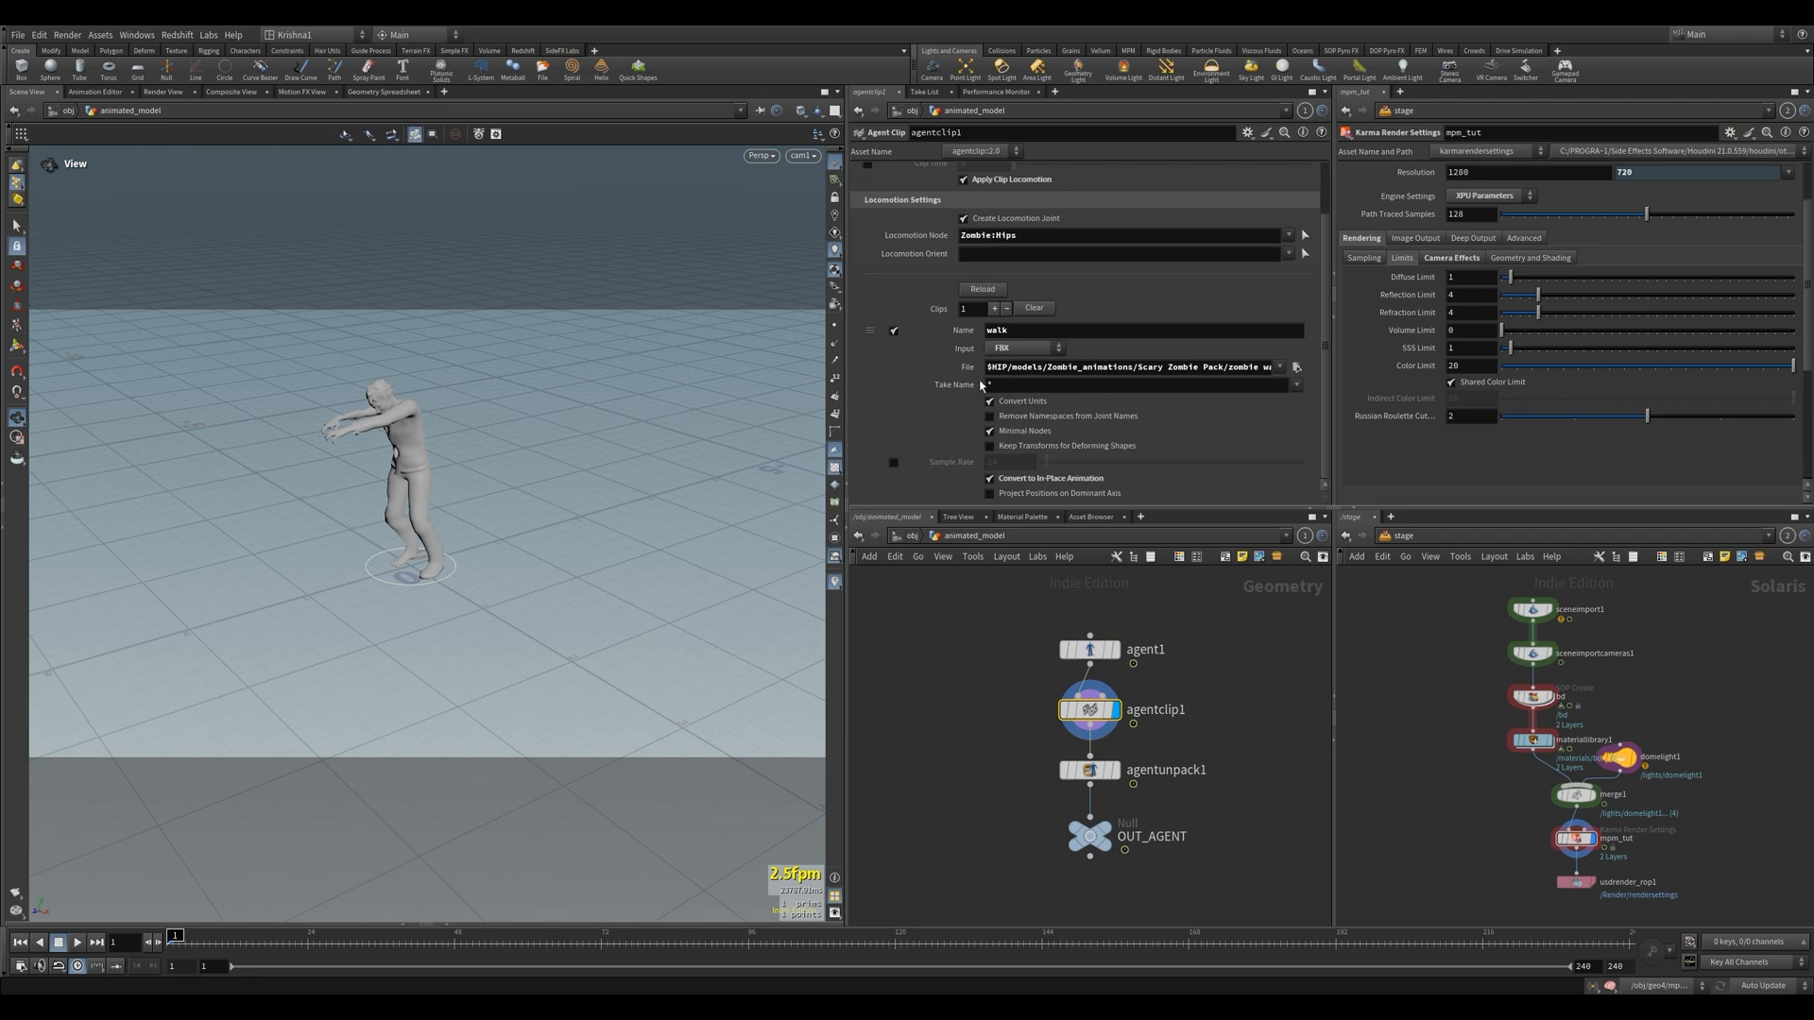
pyautogui.moveTo(1216, 368); pyautogui.dragTo(1257, 368)
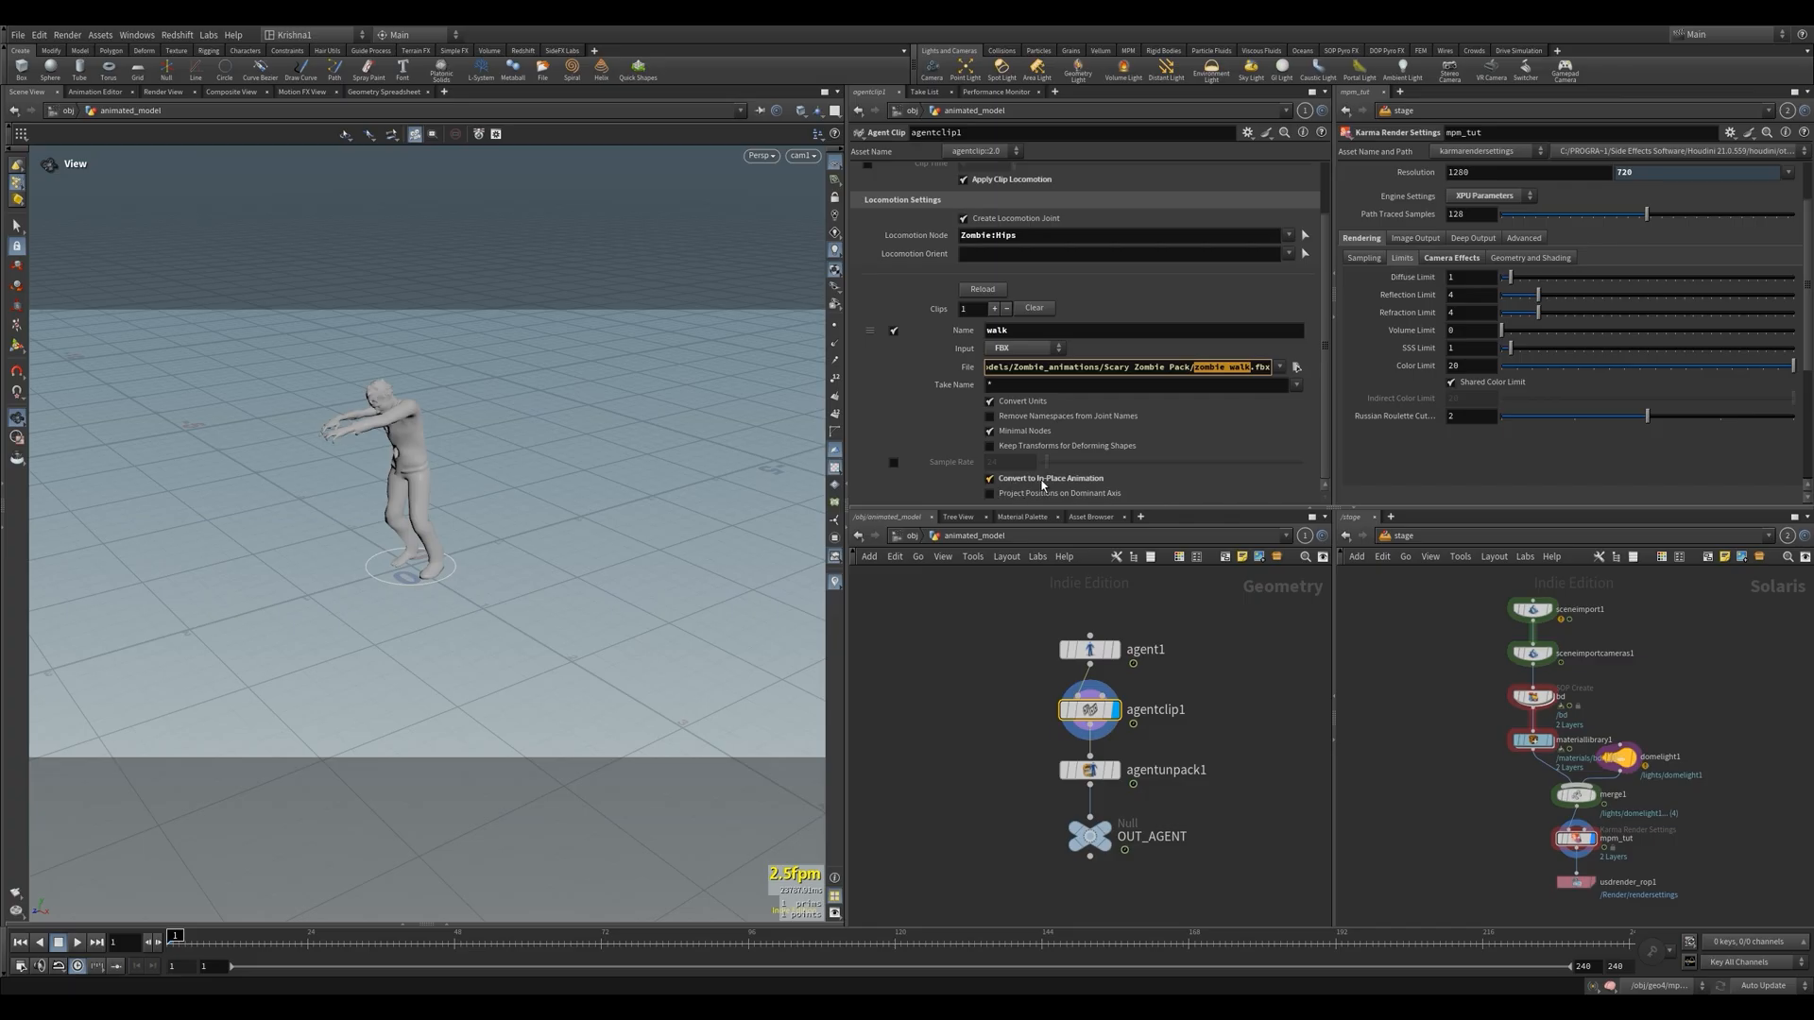
pyautogui.click(1083, 709)
pyautogui.press('Up')
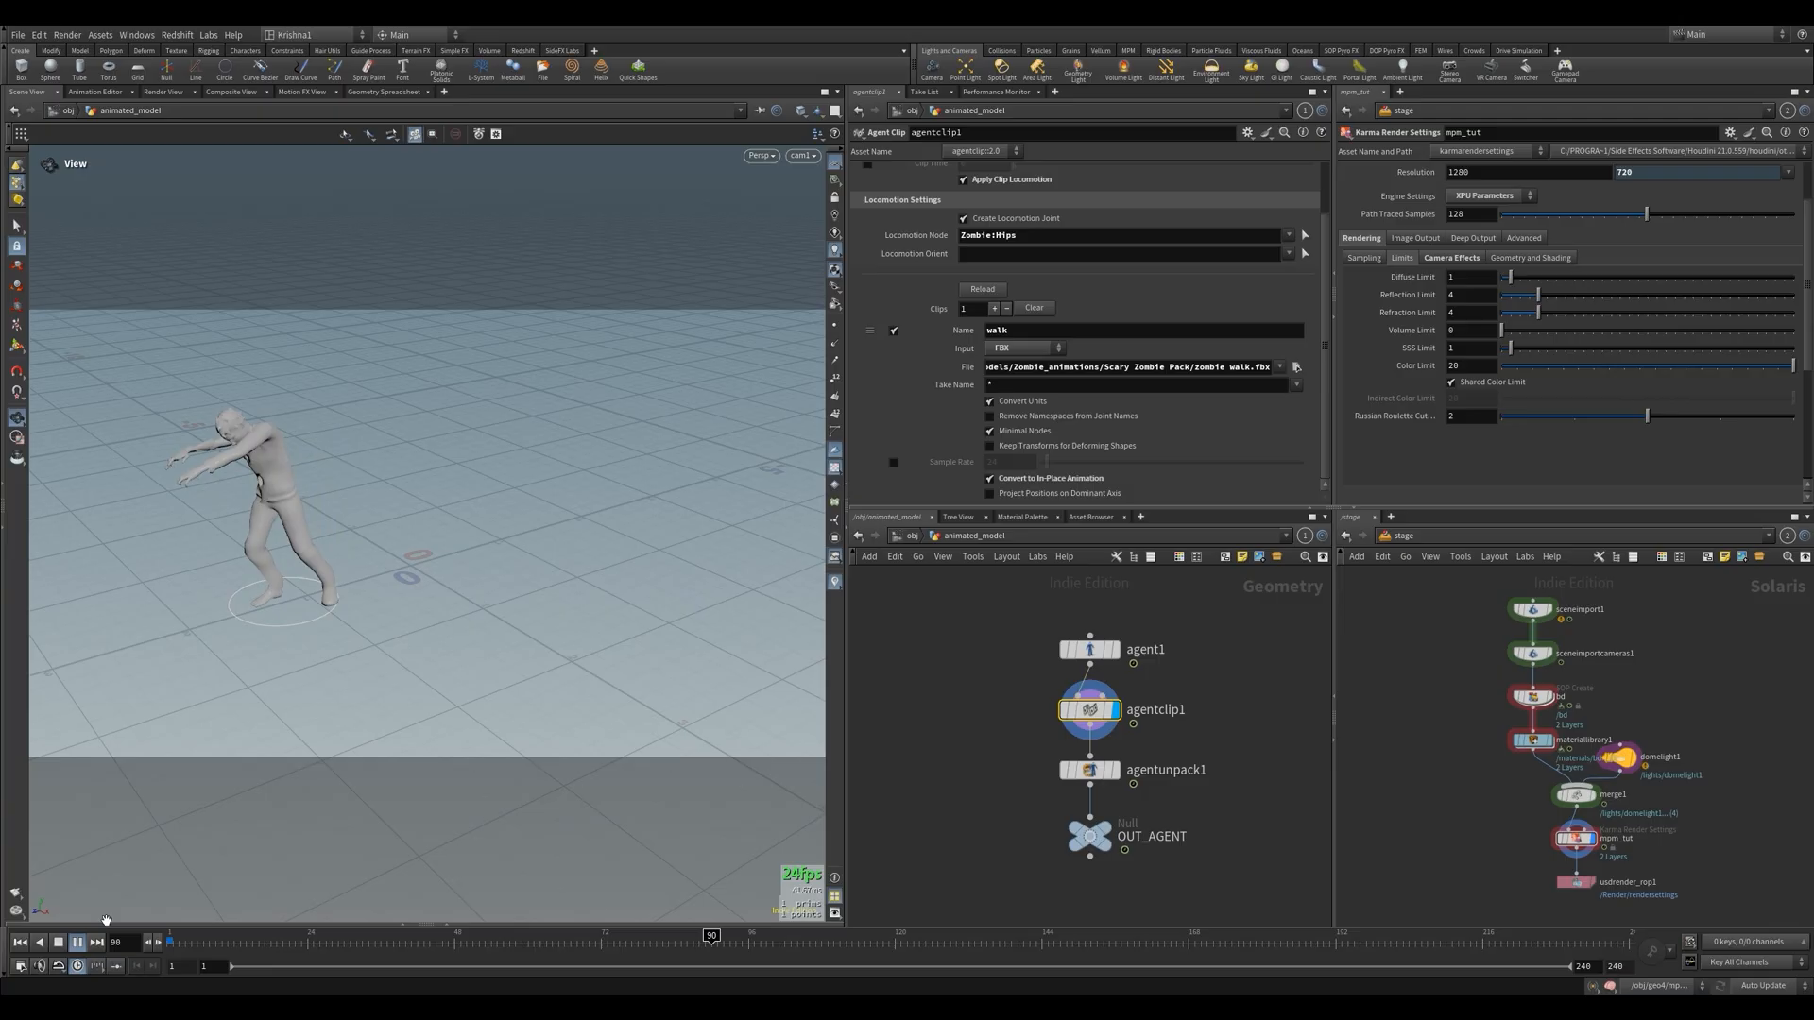
pyautogui.click(990, 479)
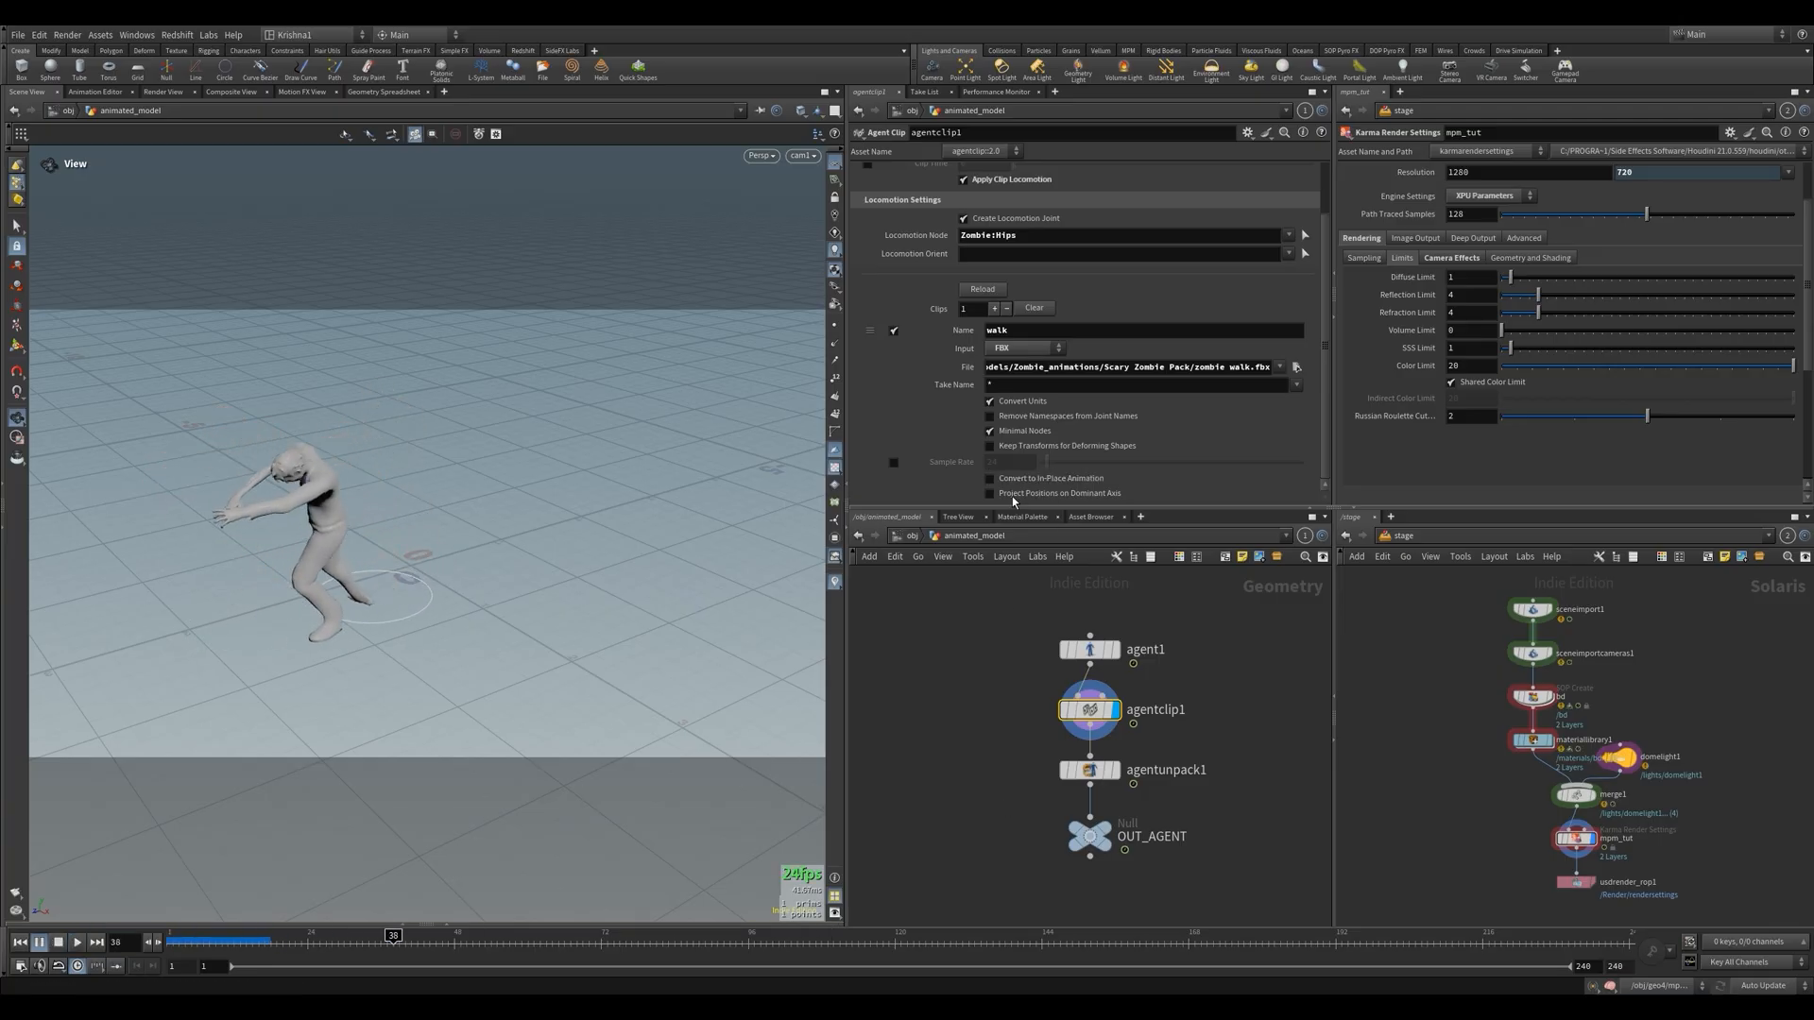
pyautogui.click(988, 478)
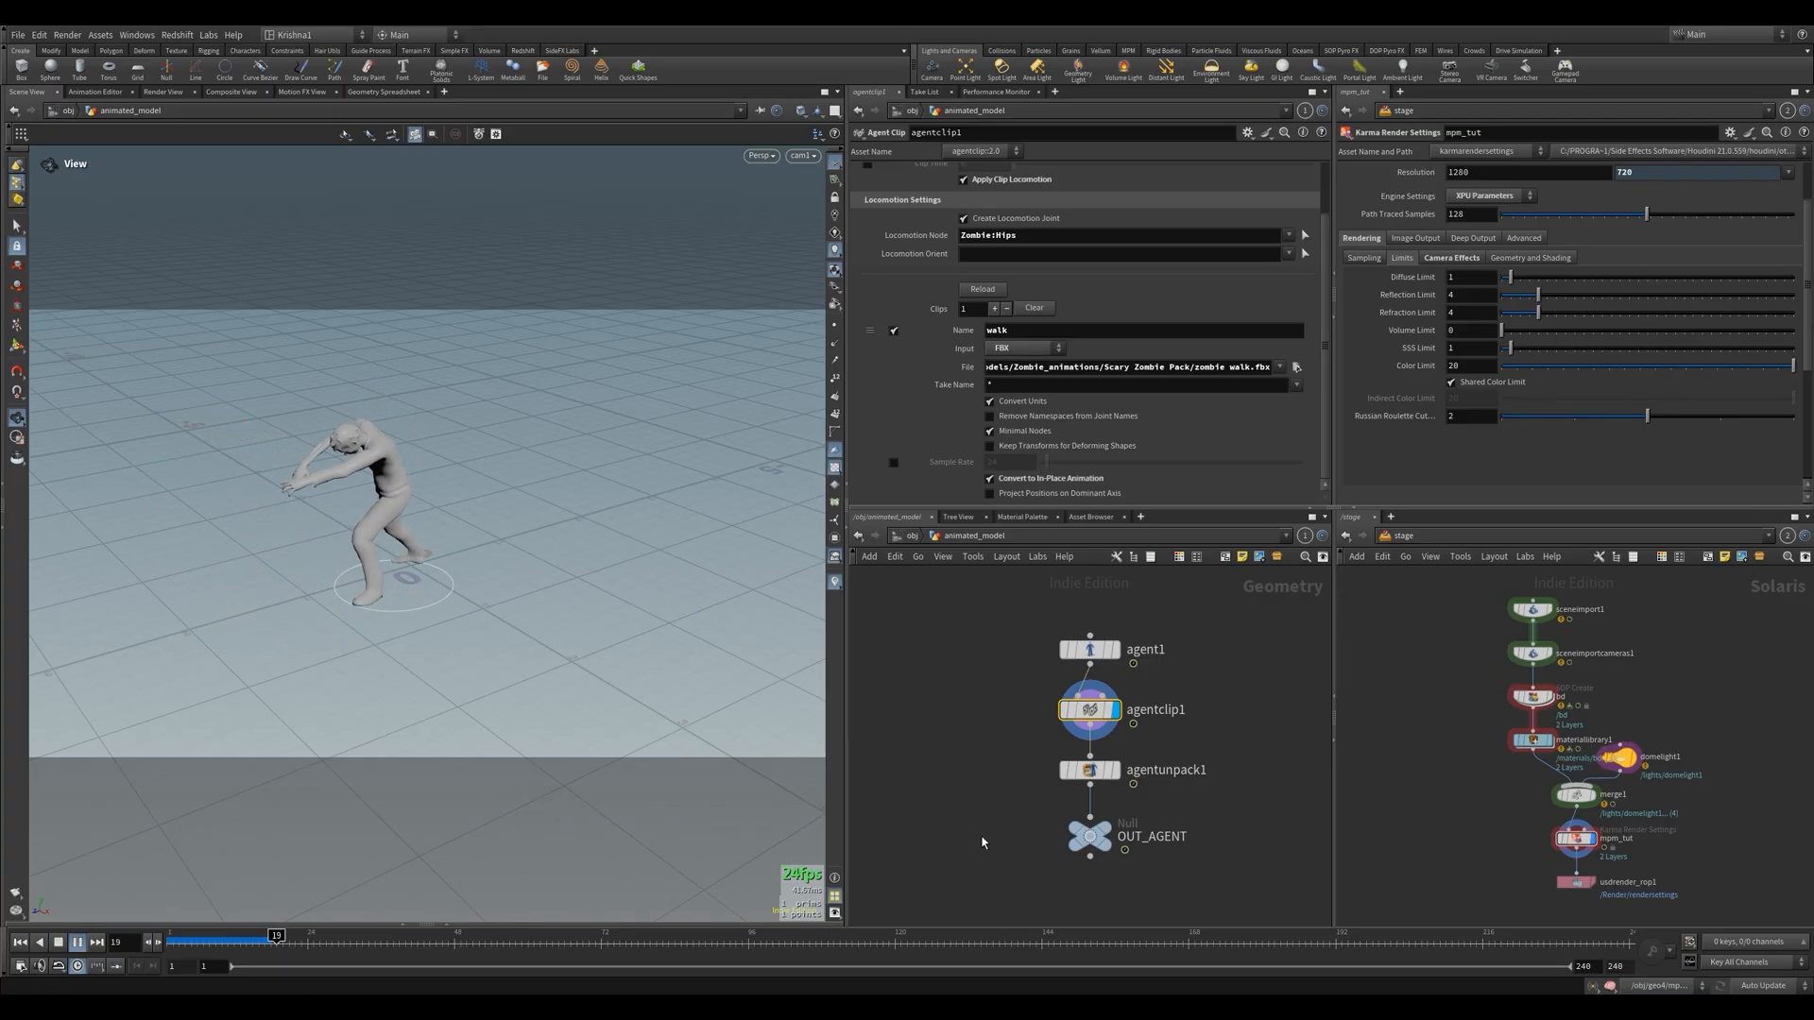
# Display the unpacked agent at OUT_AGENT and retitle the copied note beside the animated_model object as "Animated version"
pyautogui.click(1099, 773)
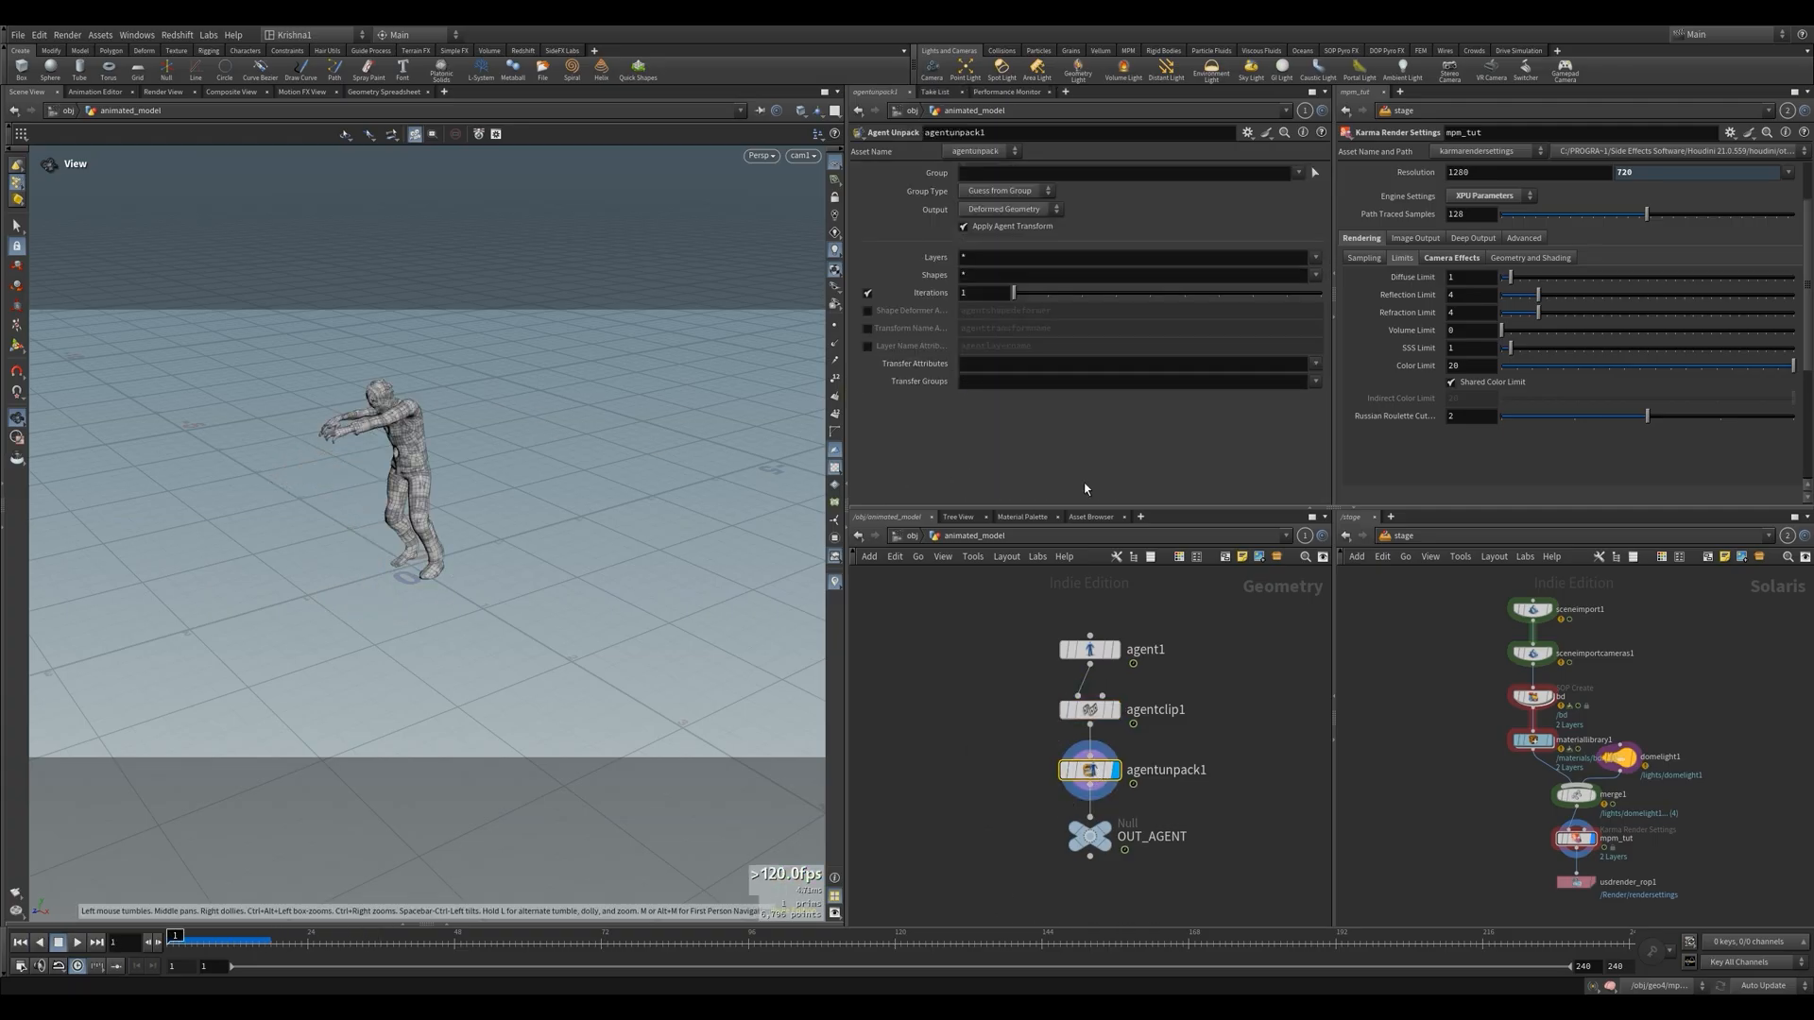
pyautogui.click(1110, 826)
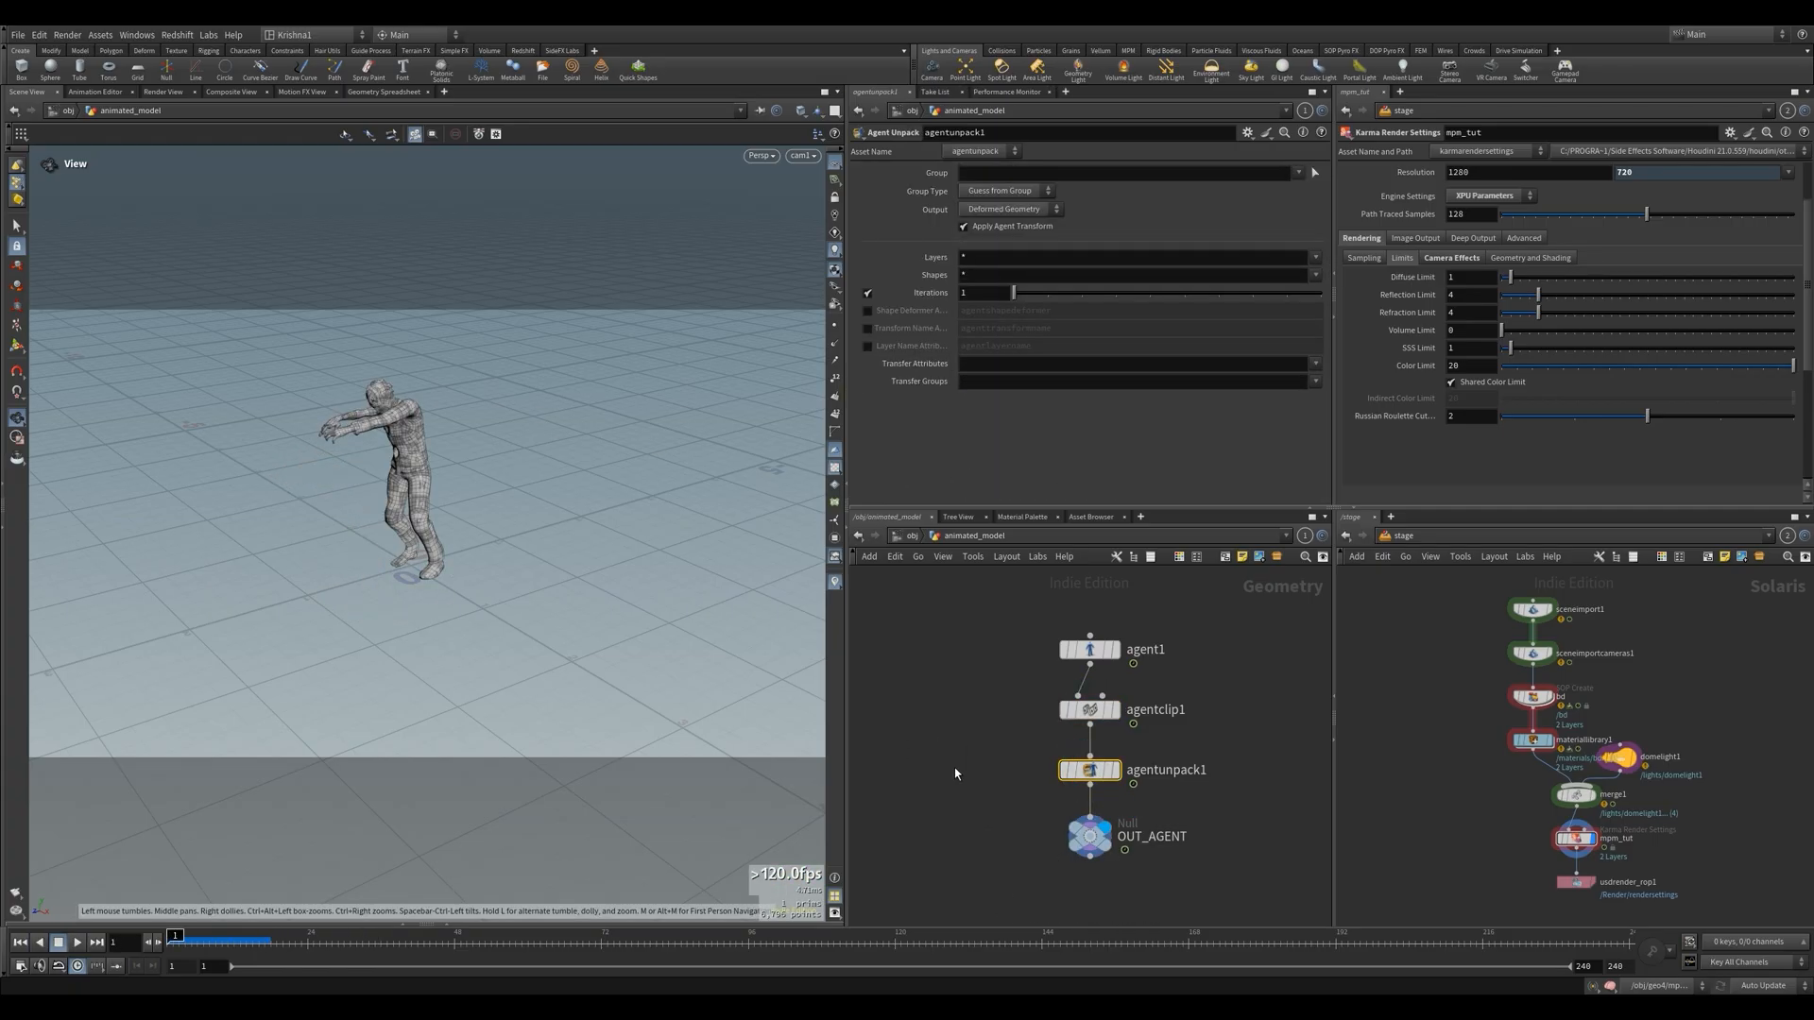
pyautogui.click(999, 817)
pyautogui.click(911, 536)
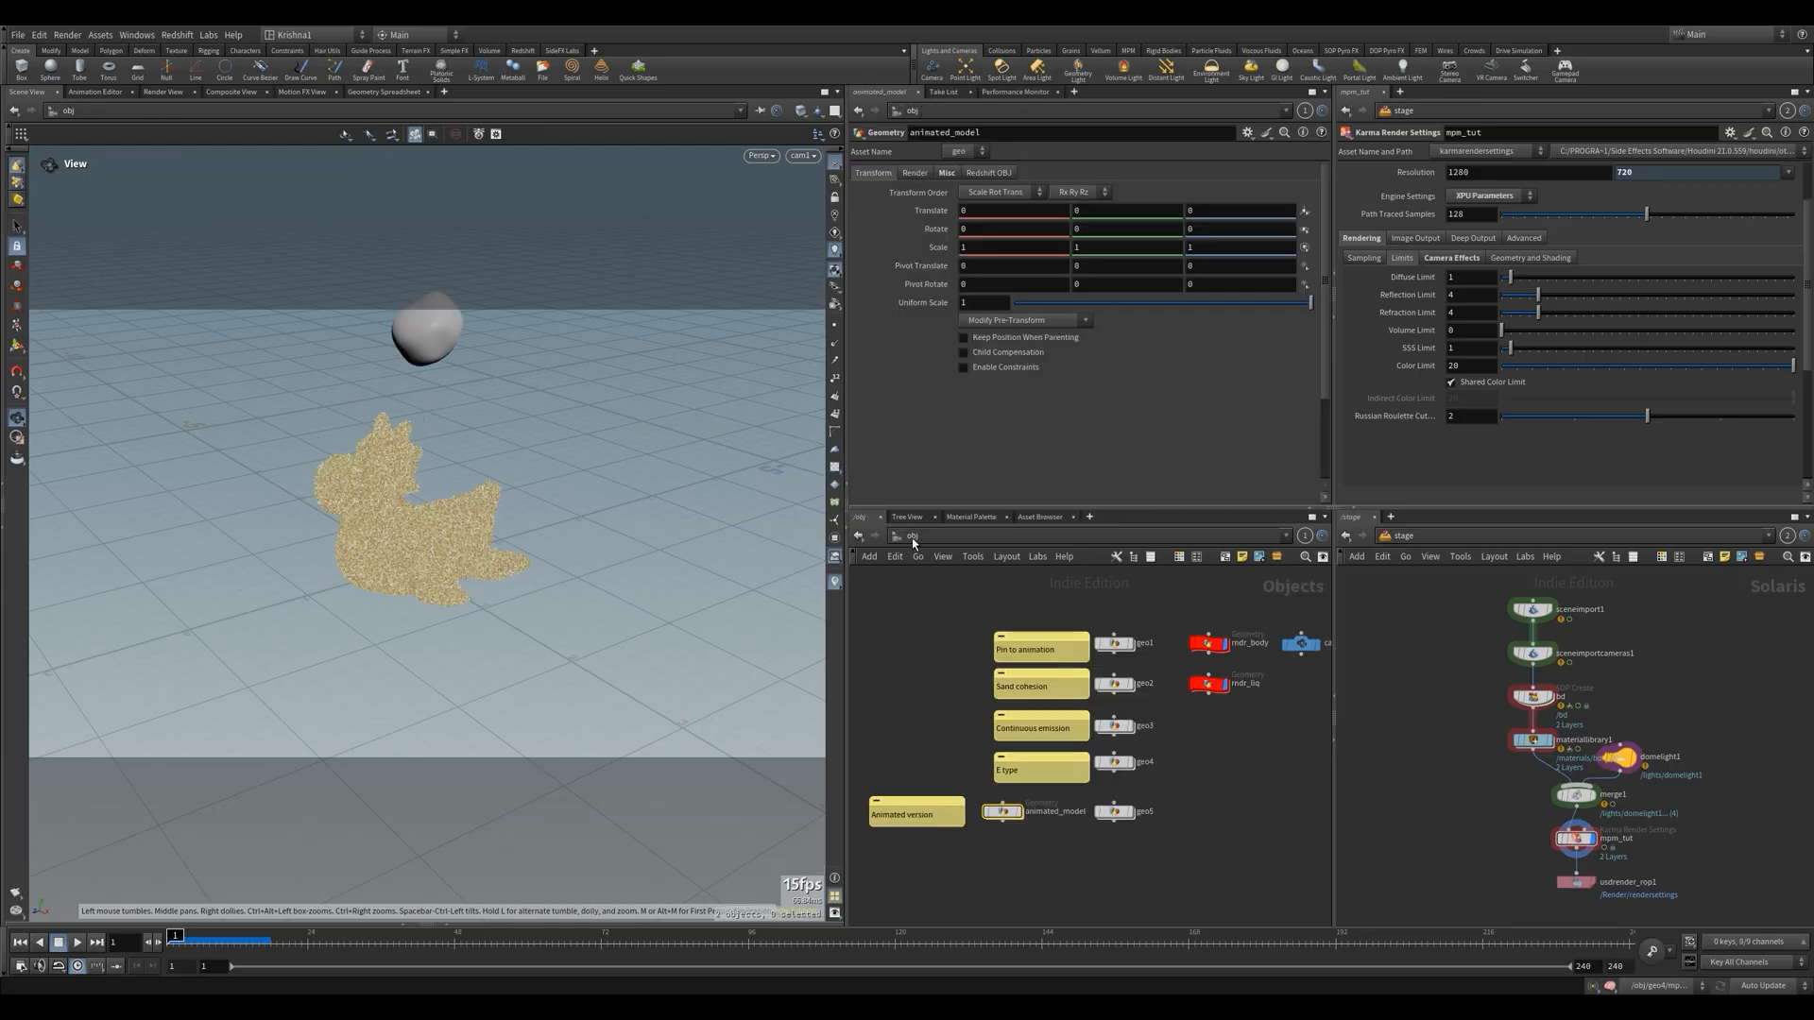
# Add an Object Merge node named get_anim inside the geo5 network, above the rubber toy branch
pyautogui.doubleClick(1113, 812)
pyautogui.press('Tab')
pyautogui.write('o')
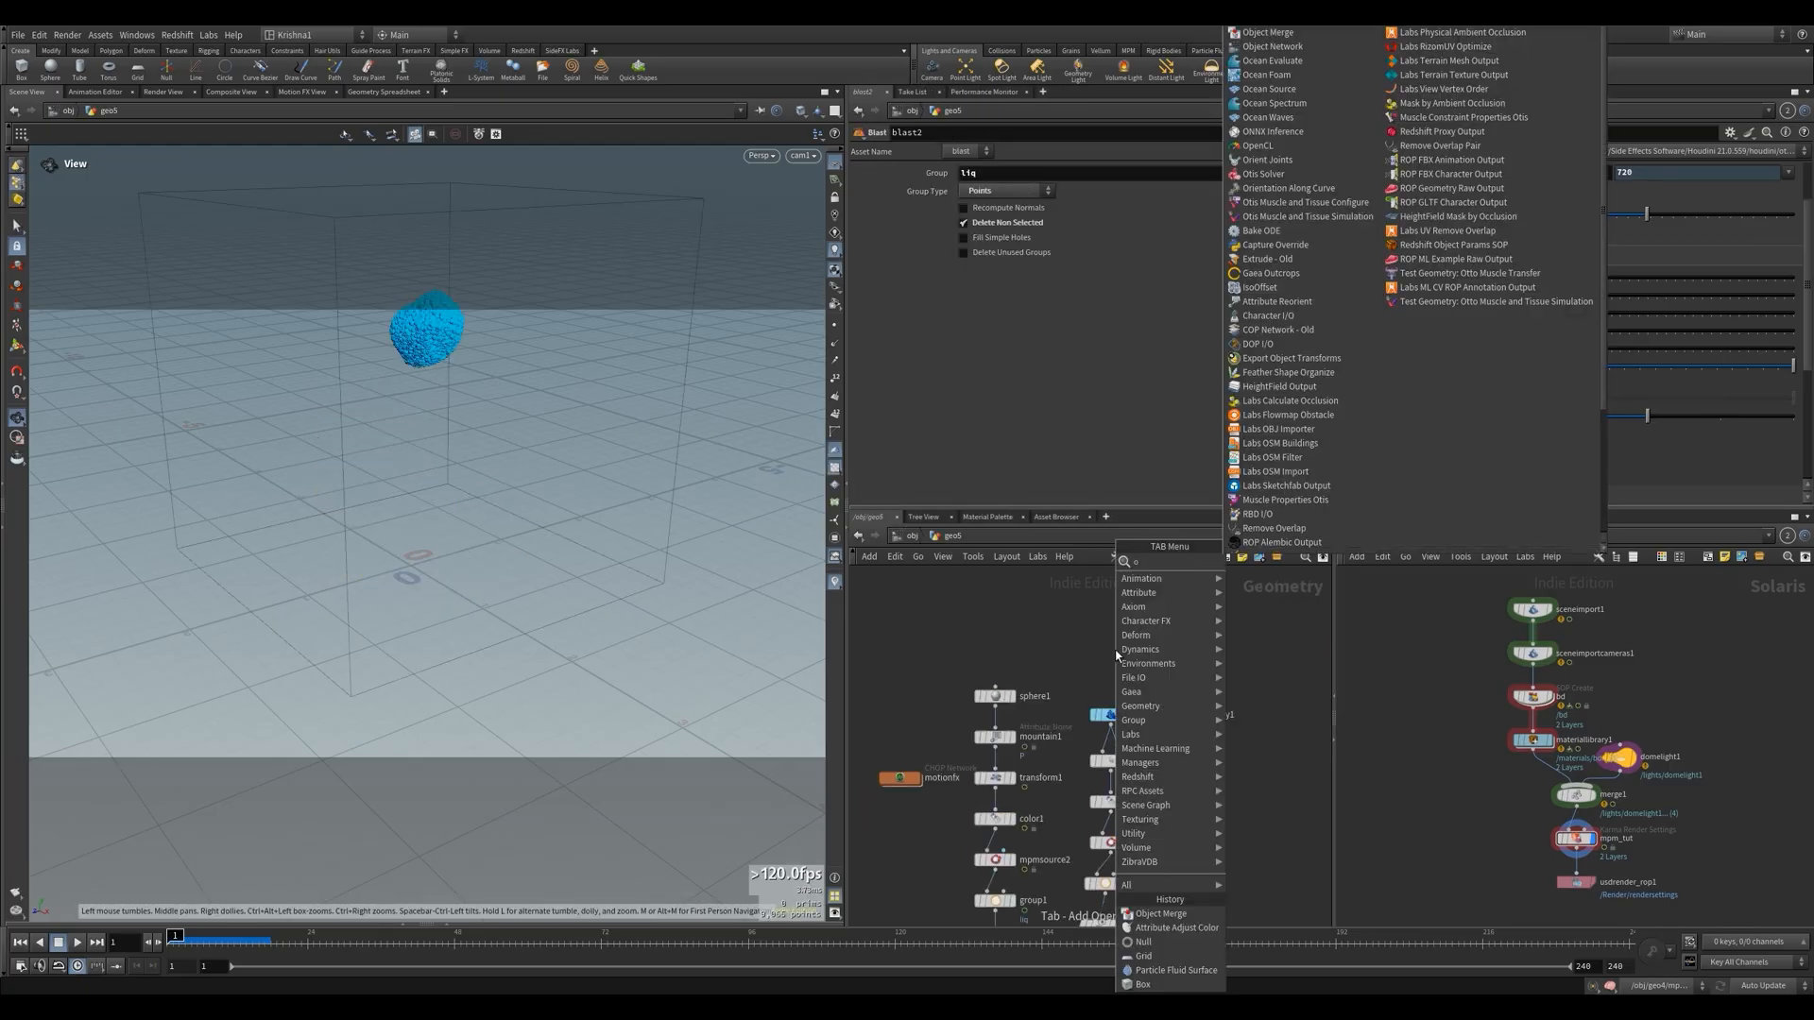
pyautogui.write('b')
pyautogui.press('Return')
pyautogui.press('Return')
pyautogui.write('get_')
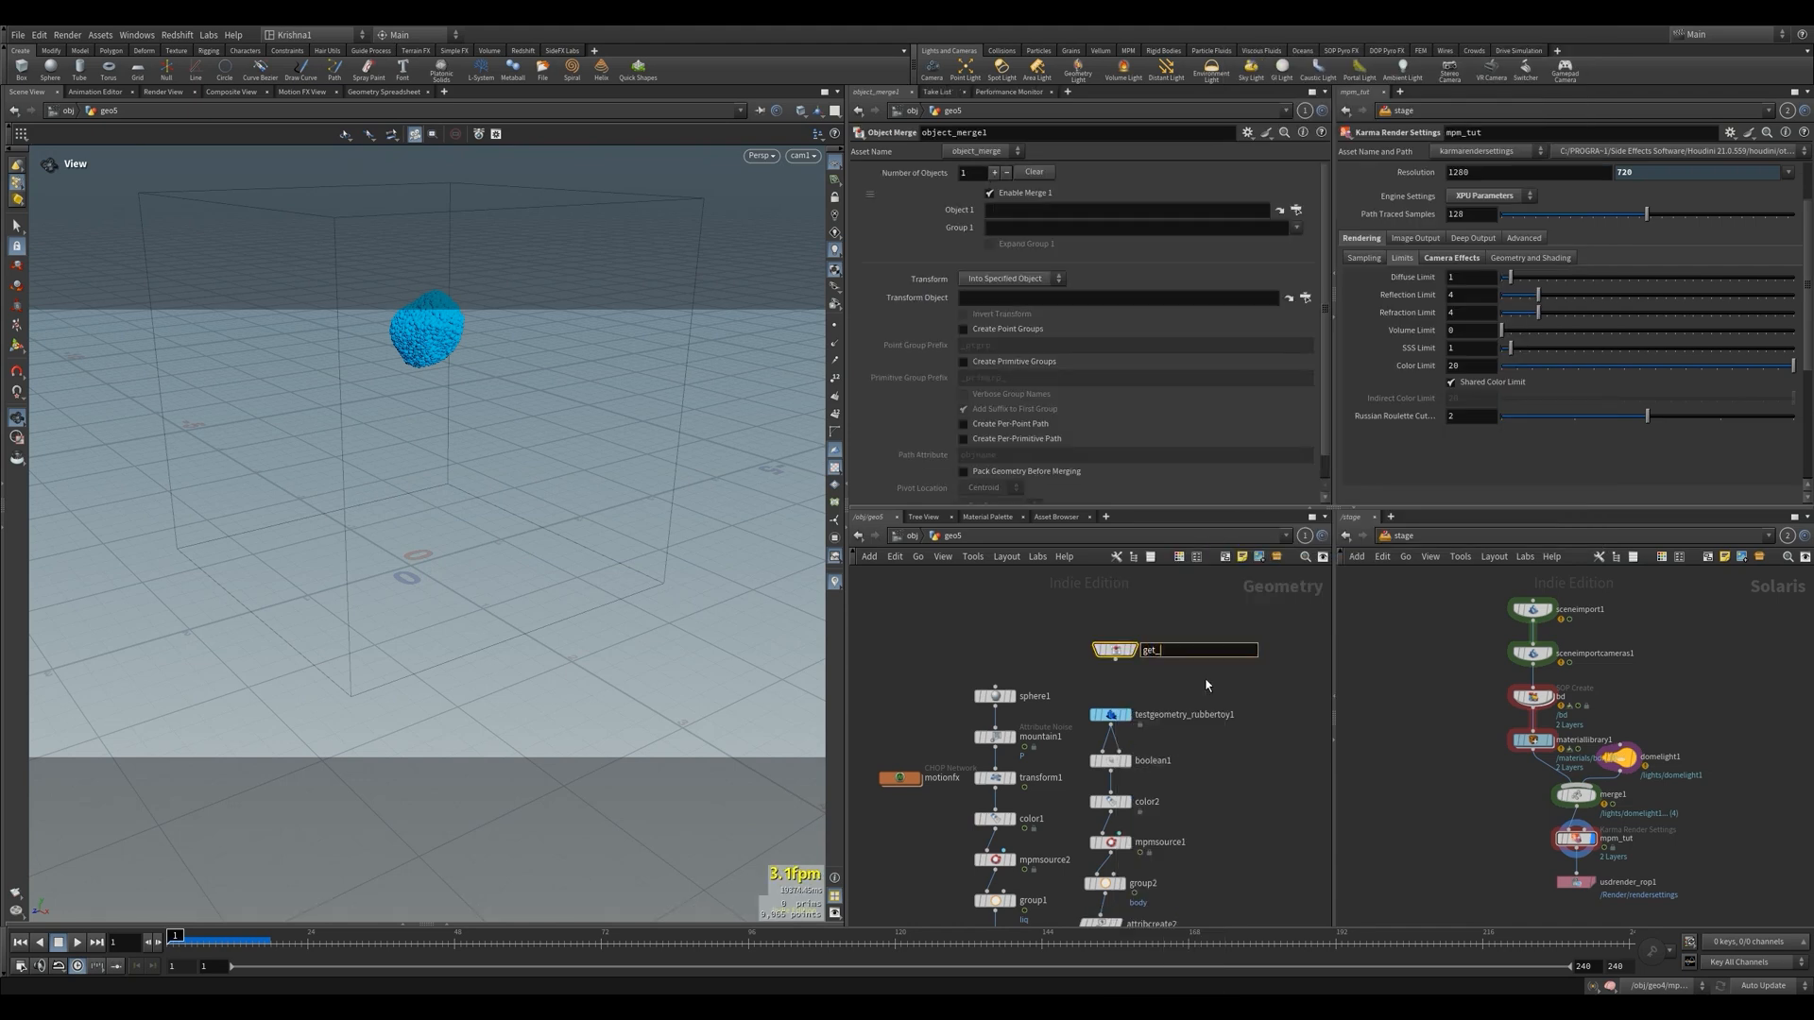
pyautogui.write('anim')
pyautogui.press('Return')
# Set get_anim's Object 1 to /obj/animated_model/OUT_AGENT and display it with the rubber toy shown as a template
pyautogui.click(1297, 210)
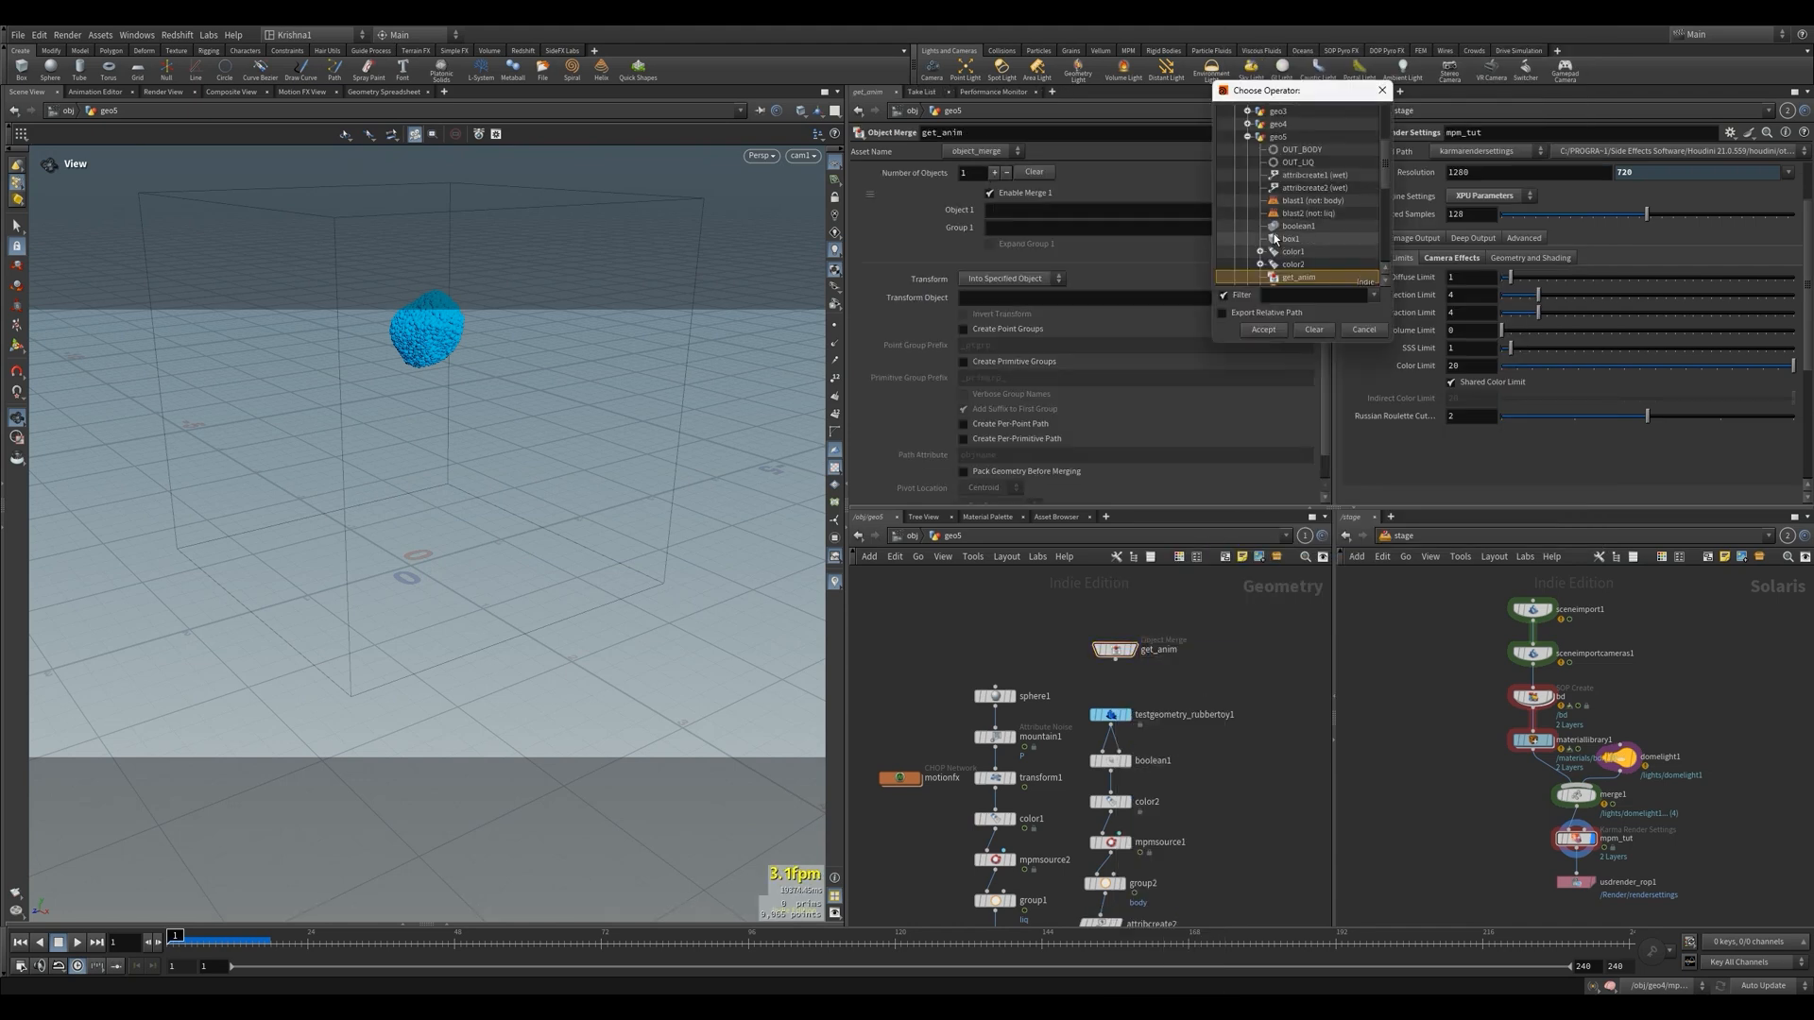
pyautogui.click(1247, 176)
pyautogui.click(1248, 176)
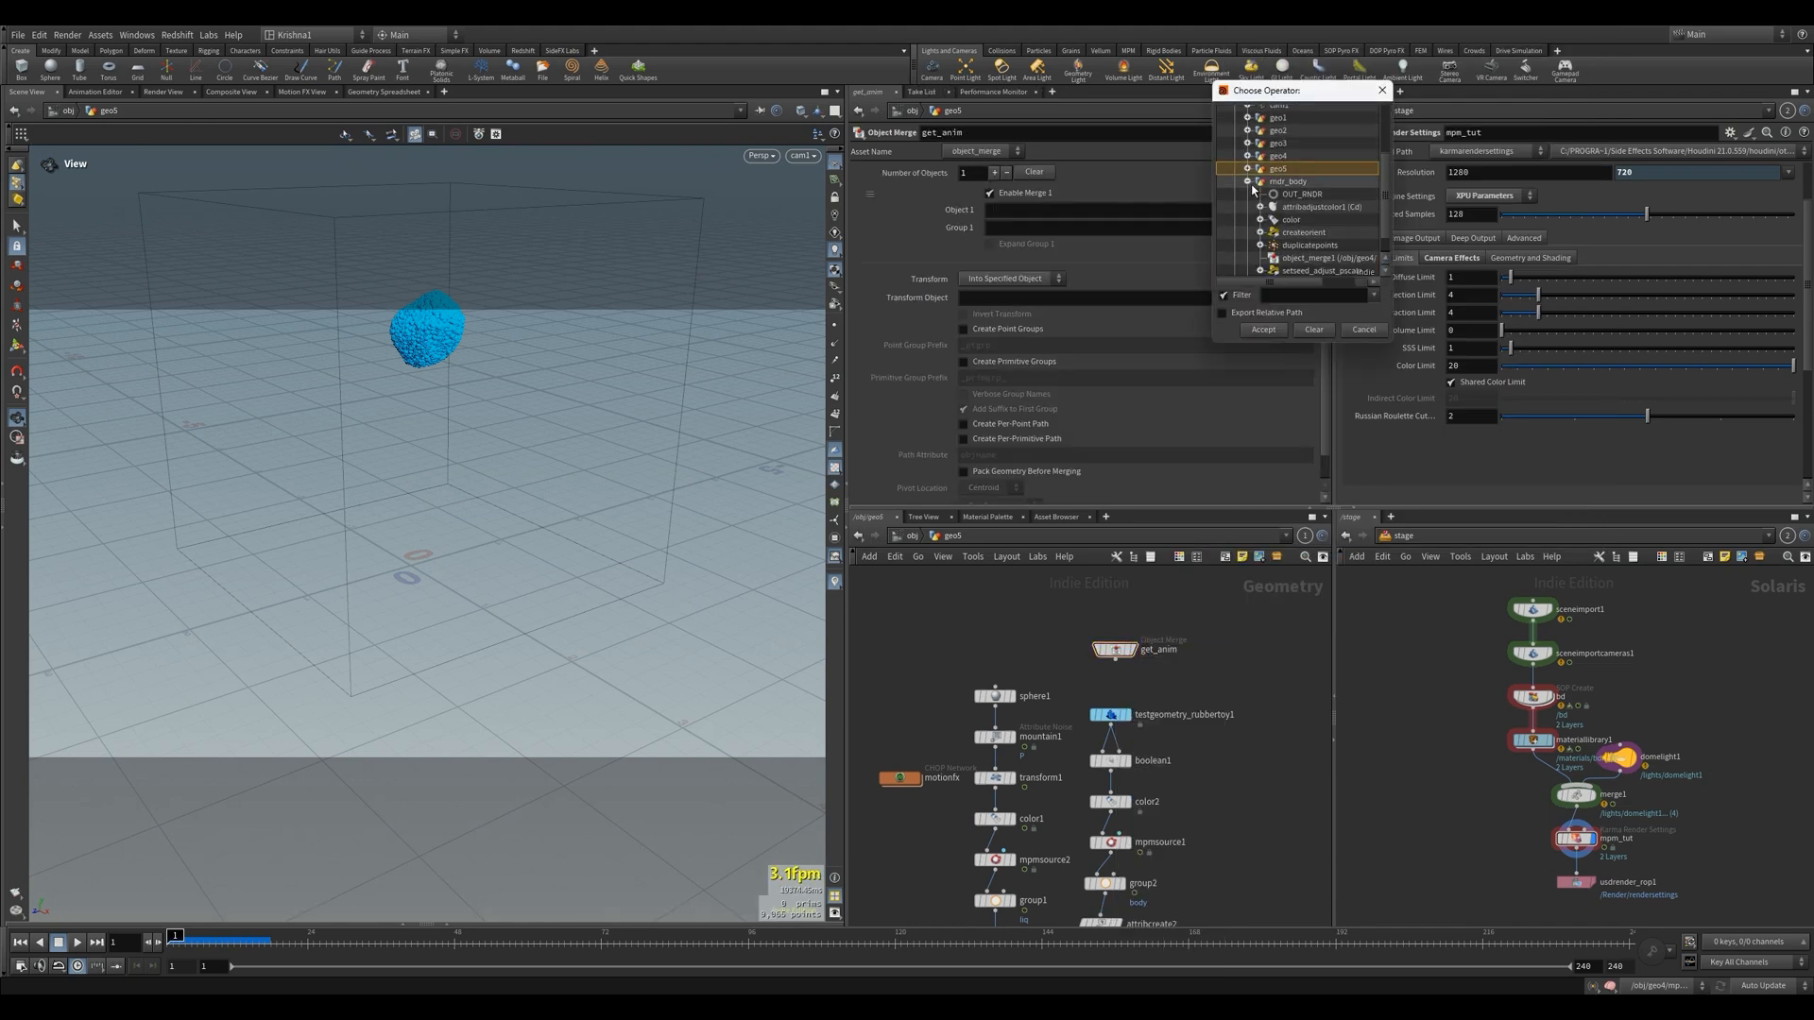
pyautogui.click(1249, 184)
pyautogui.doubleClick(1307, 129)
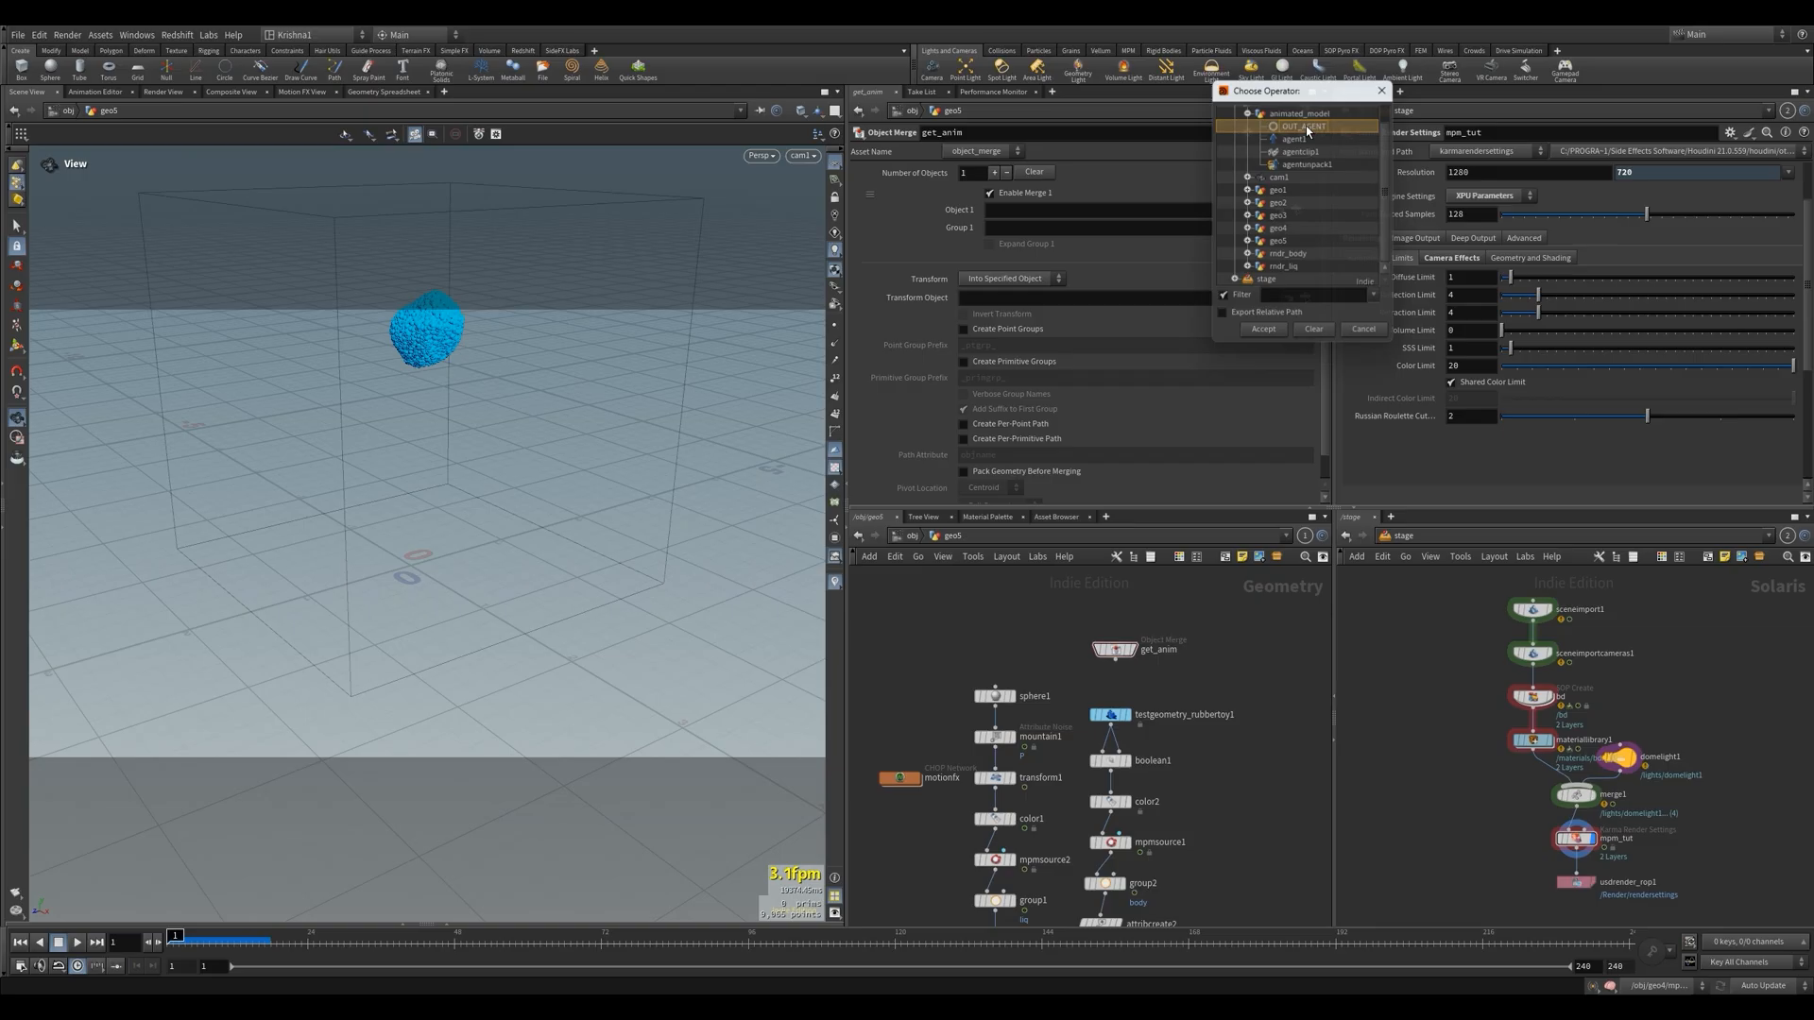
pyautogui.click(1138, 650)
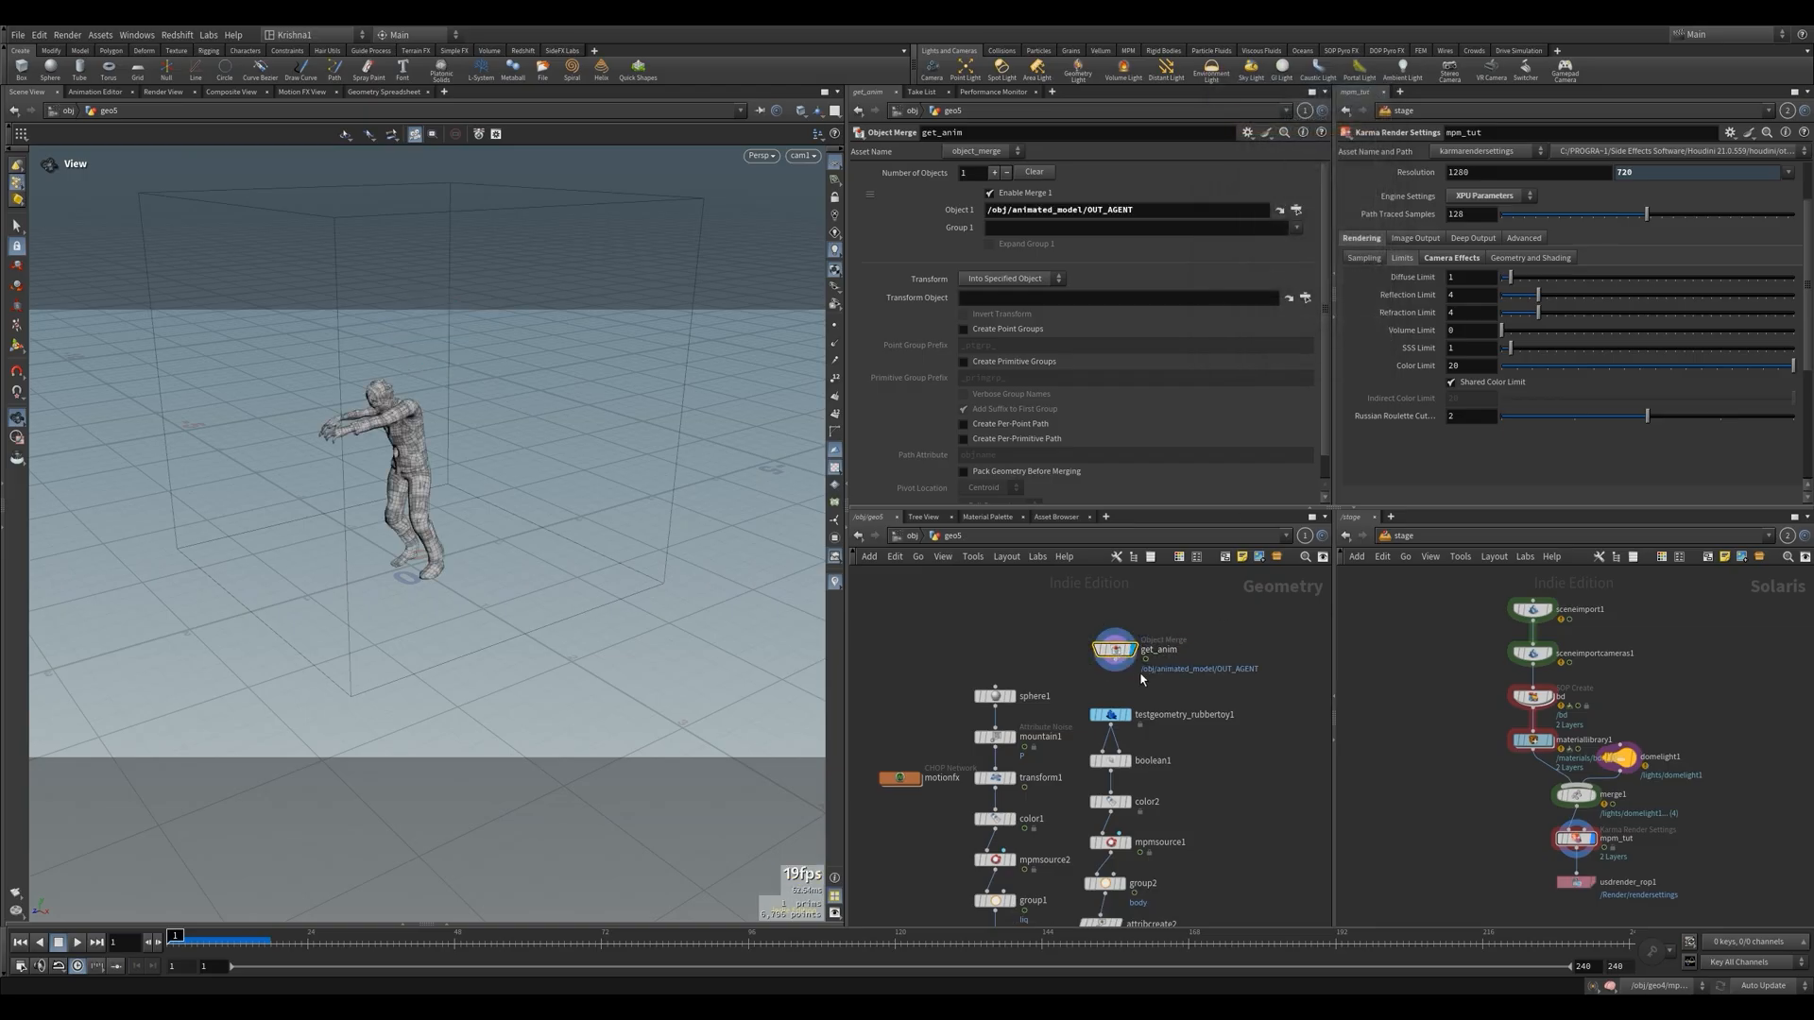
pyautogui.press('Up')
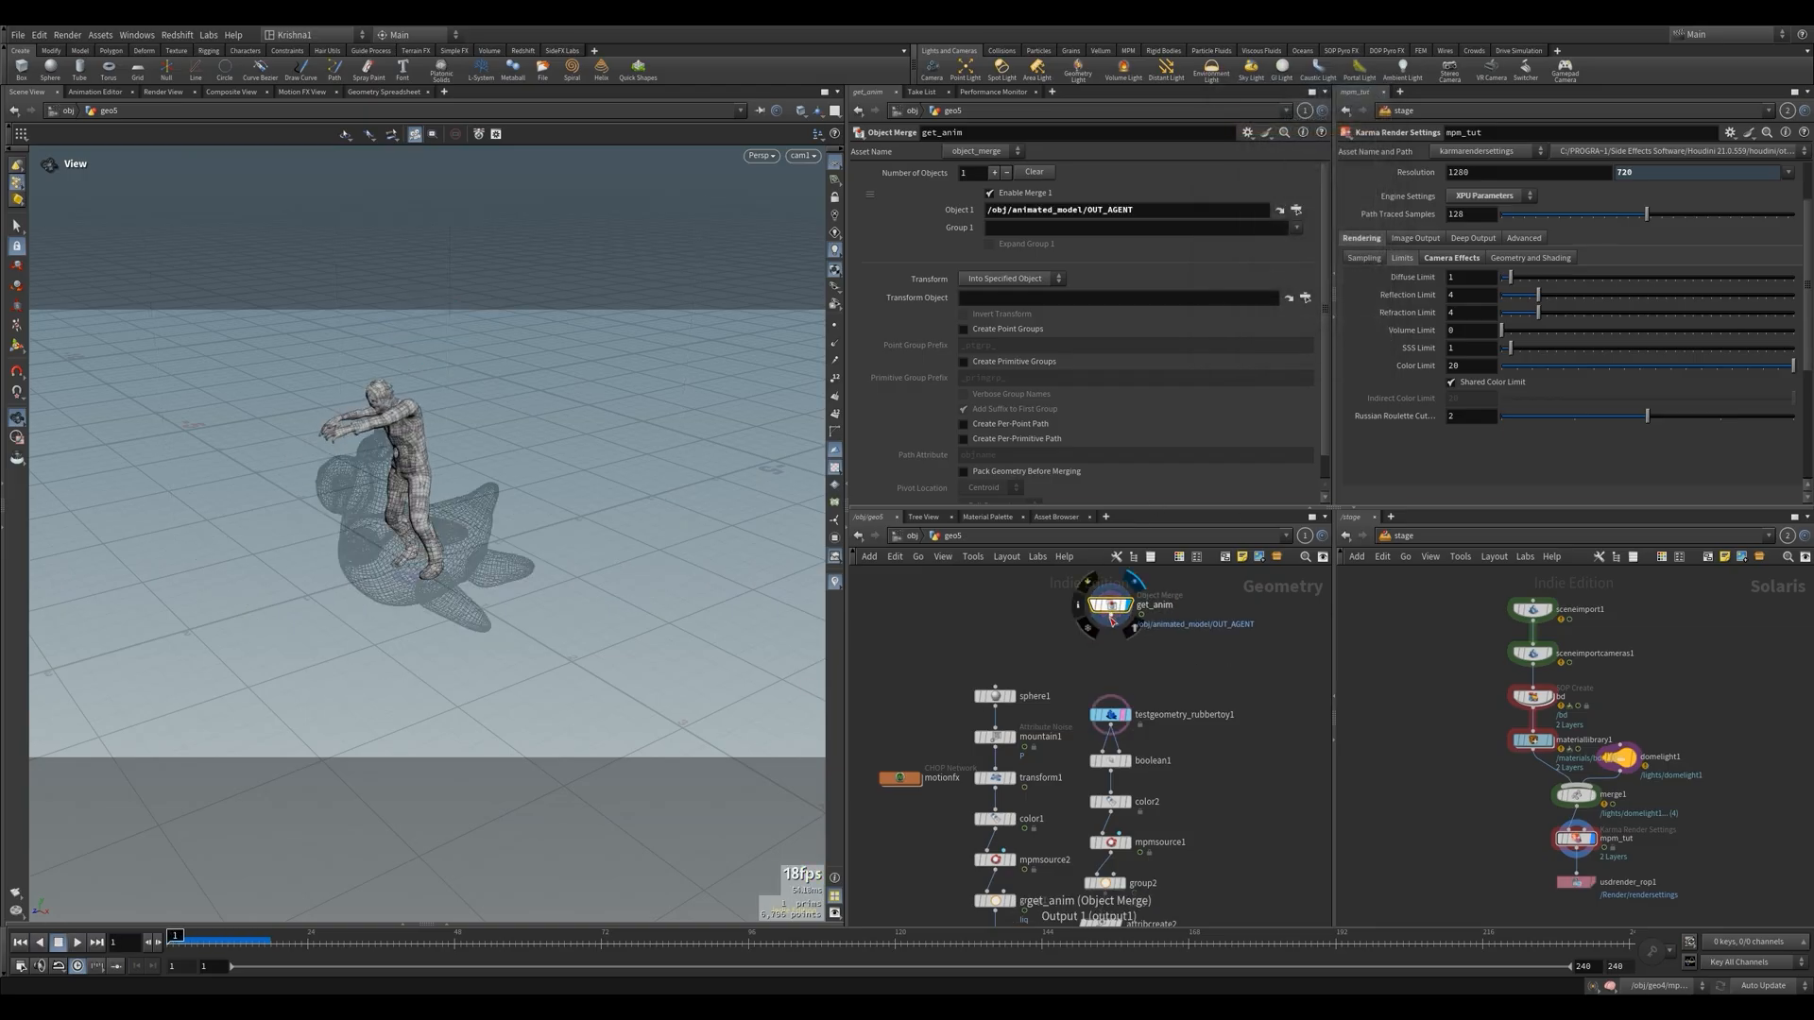
# Add a Transform node directly below get_anim and display it
pyautogui.rightClick(1107, 615)
pyautogui.write('trans')
pyautogui.press('Return')
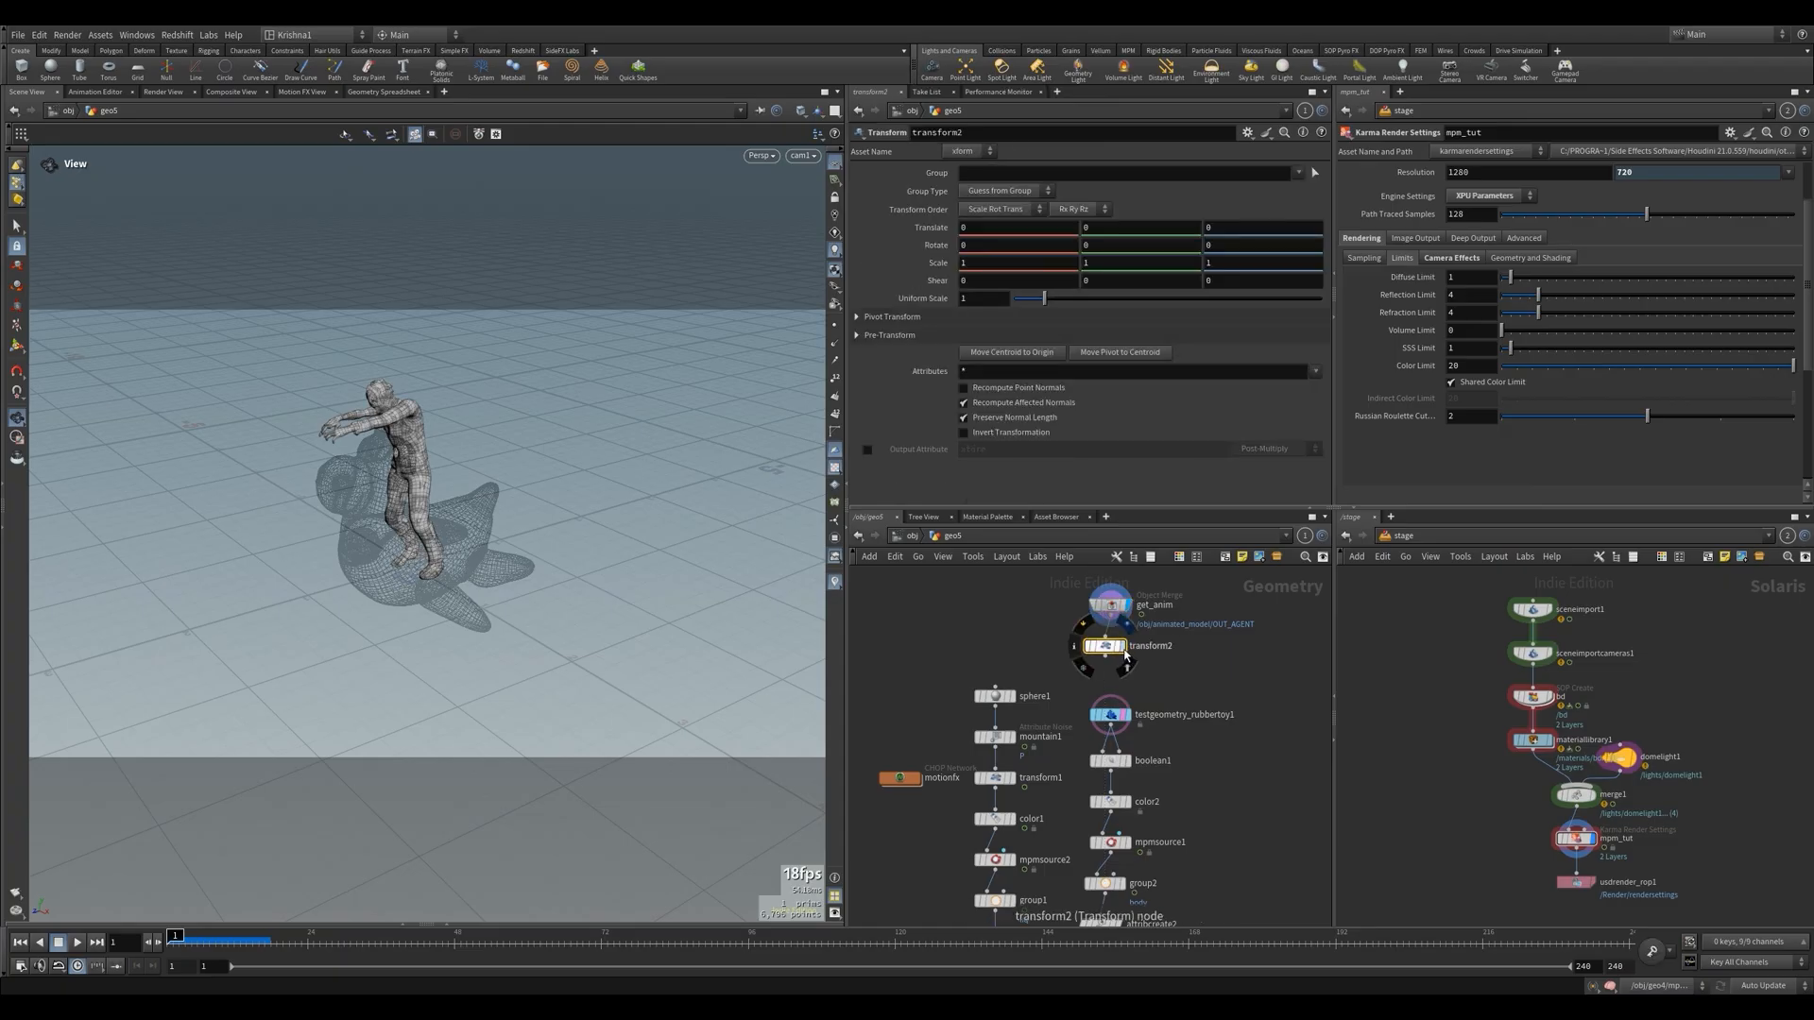
pyautogui.click(1112, 647)
# Set the uniform scale of the Transform below get_anim to 1.25
pyautogui.click(982, 317)
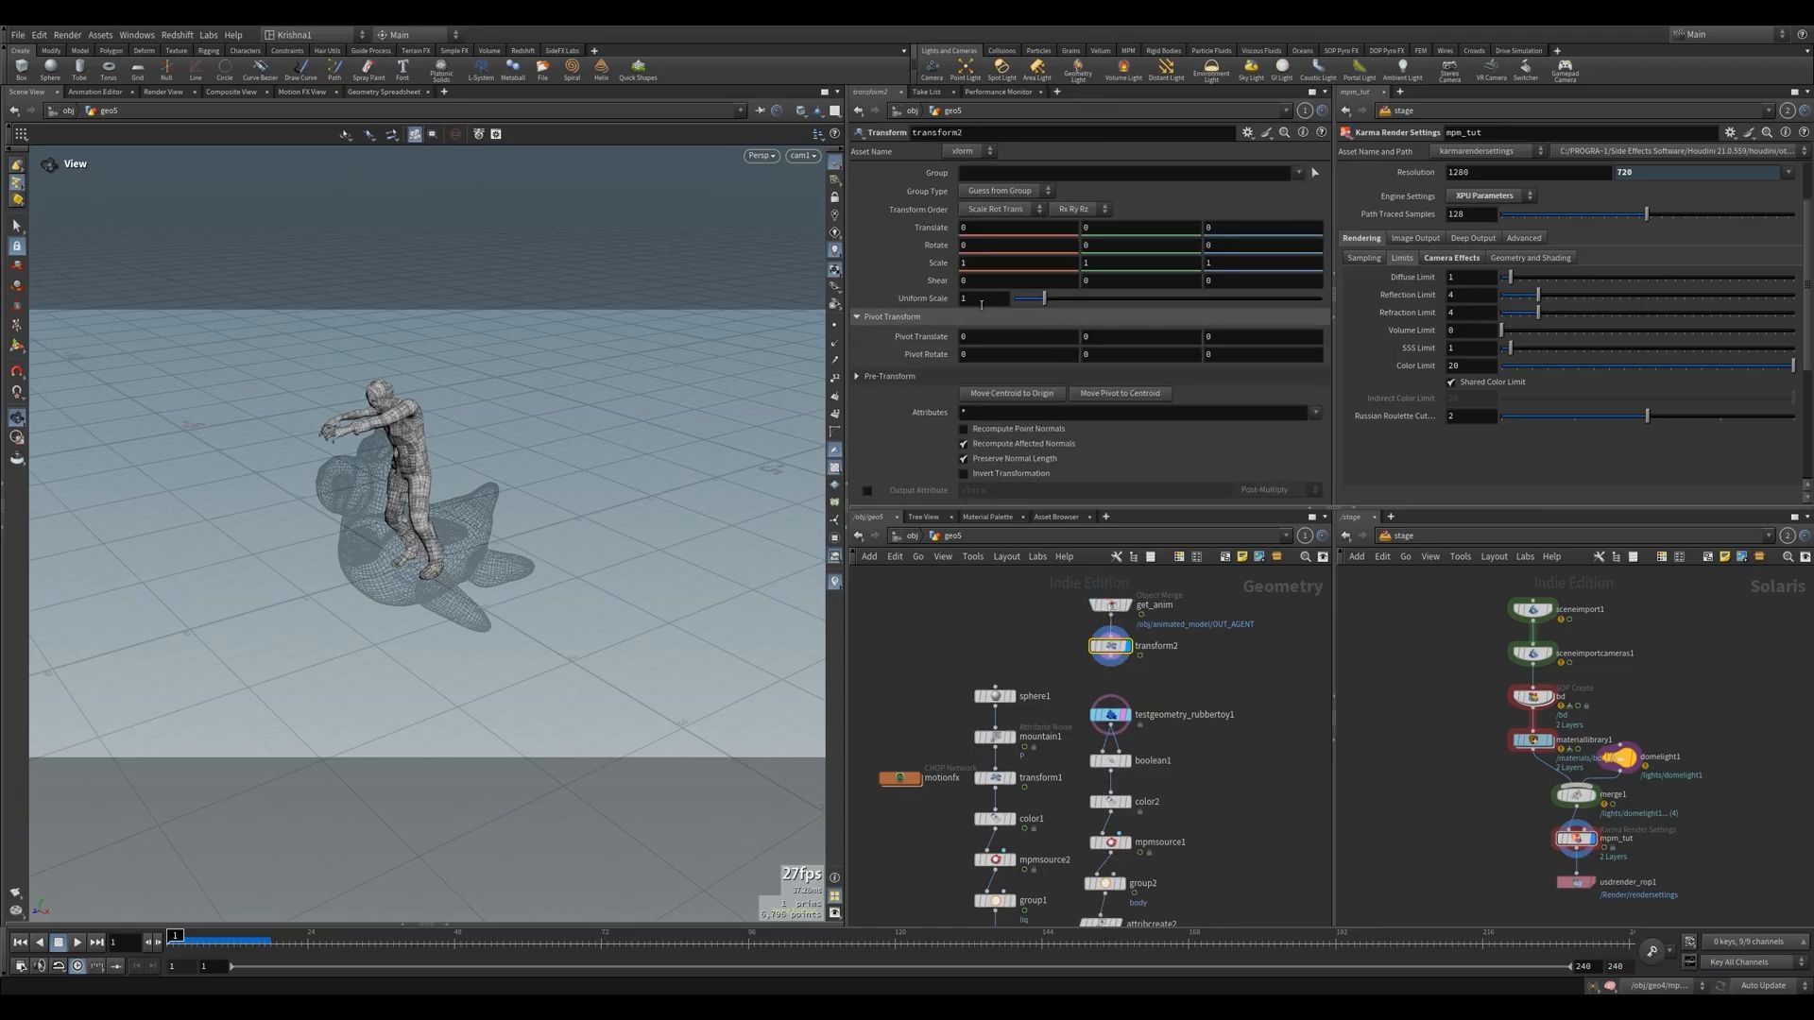
pyautogui.doubleClick(981, 304)
pyautogui.write('2')
pyautogui.press('Return')
pyautogui.write('1.5')
pyautogui.press('Return')
pyautogui.press('BackSpace')
pyautogui.write('25')
pyautogui.press('Return')
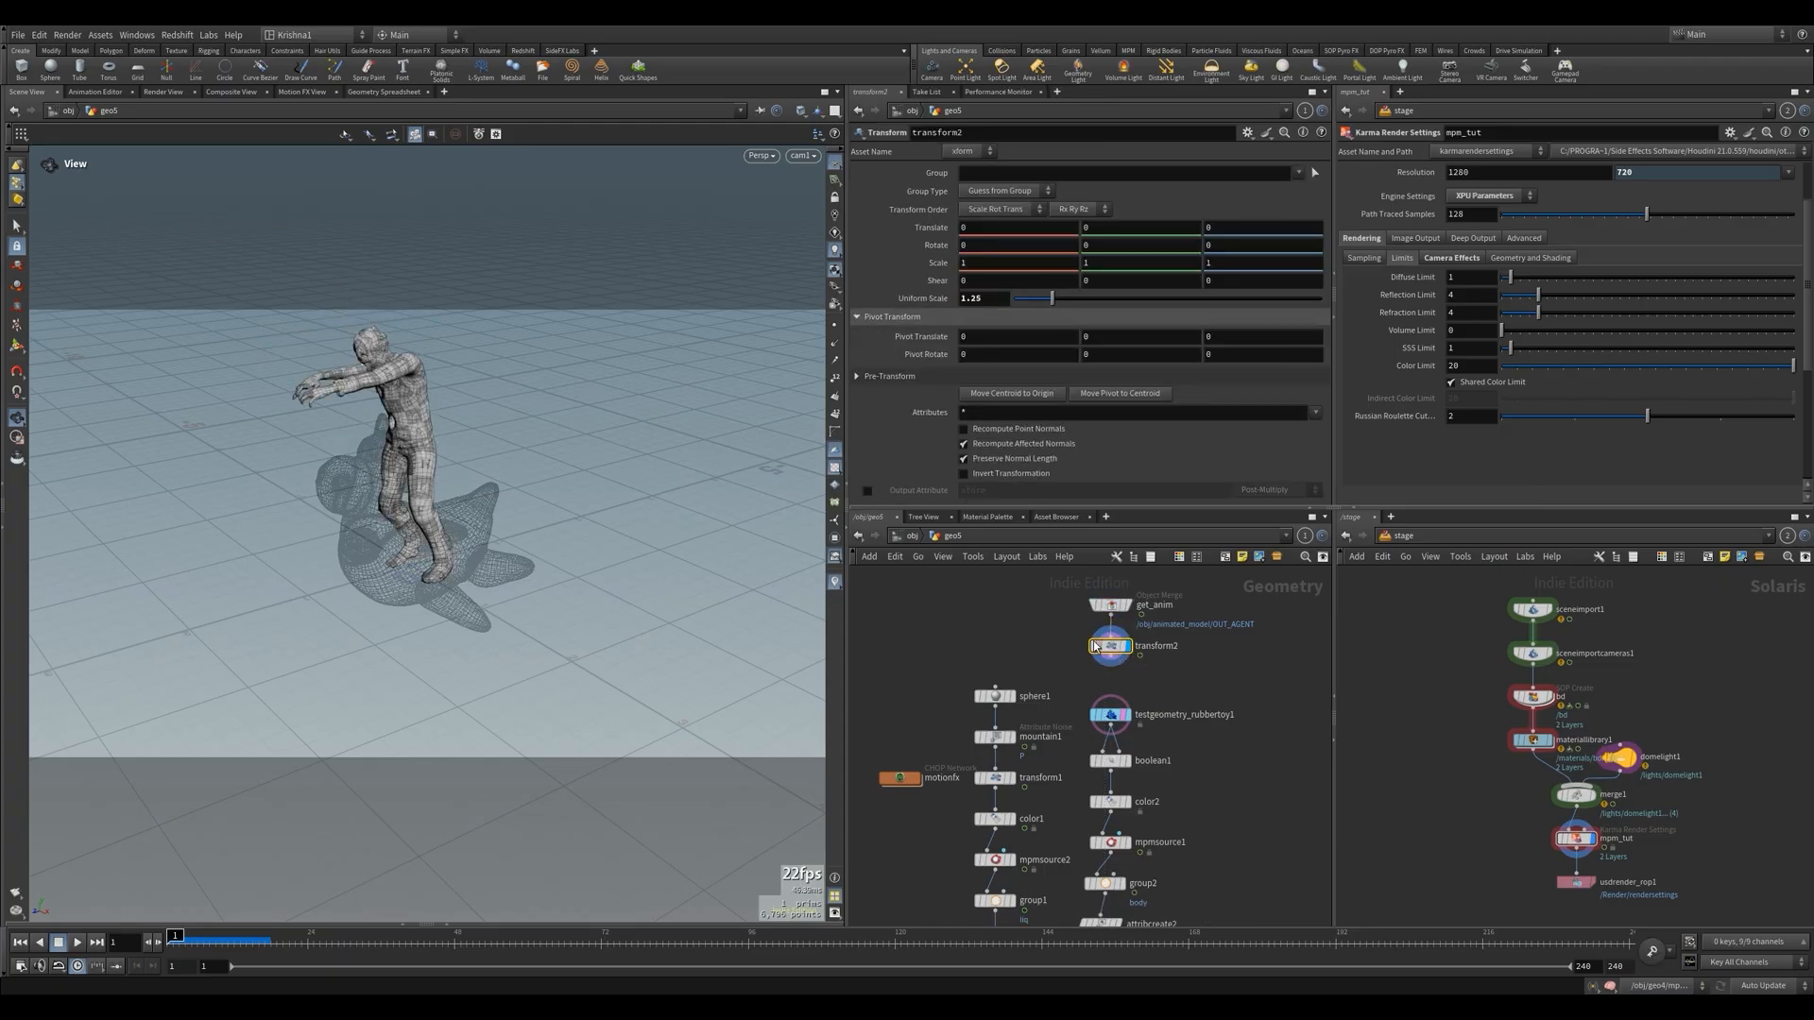
# Add an Exploded View node fed by the zombie's Transform and display it to check the model's separate pieces
pyautogui.scroll(-2, 1101, 645)
pyautogui.click(1108, 692)
pyautogui.press('Tab')
pyautogui.moveTo(1190, 664)
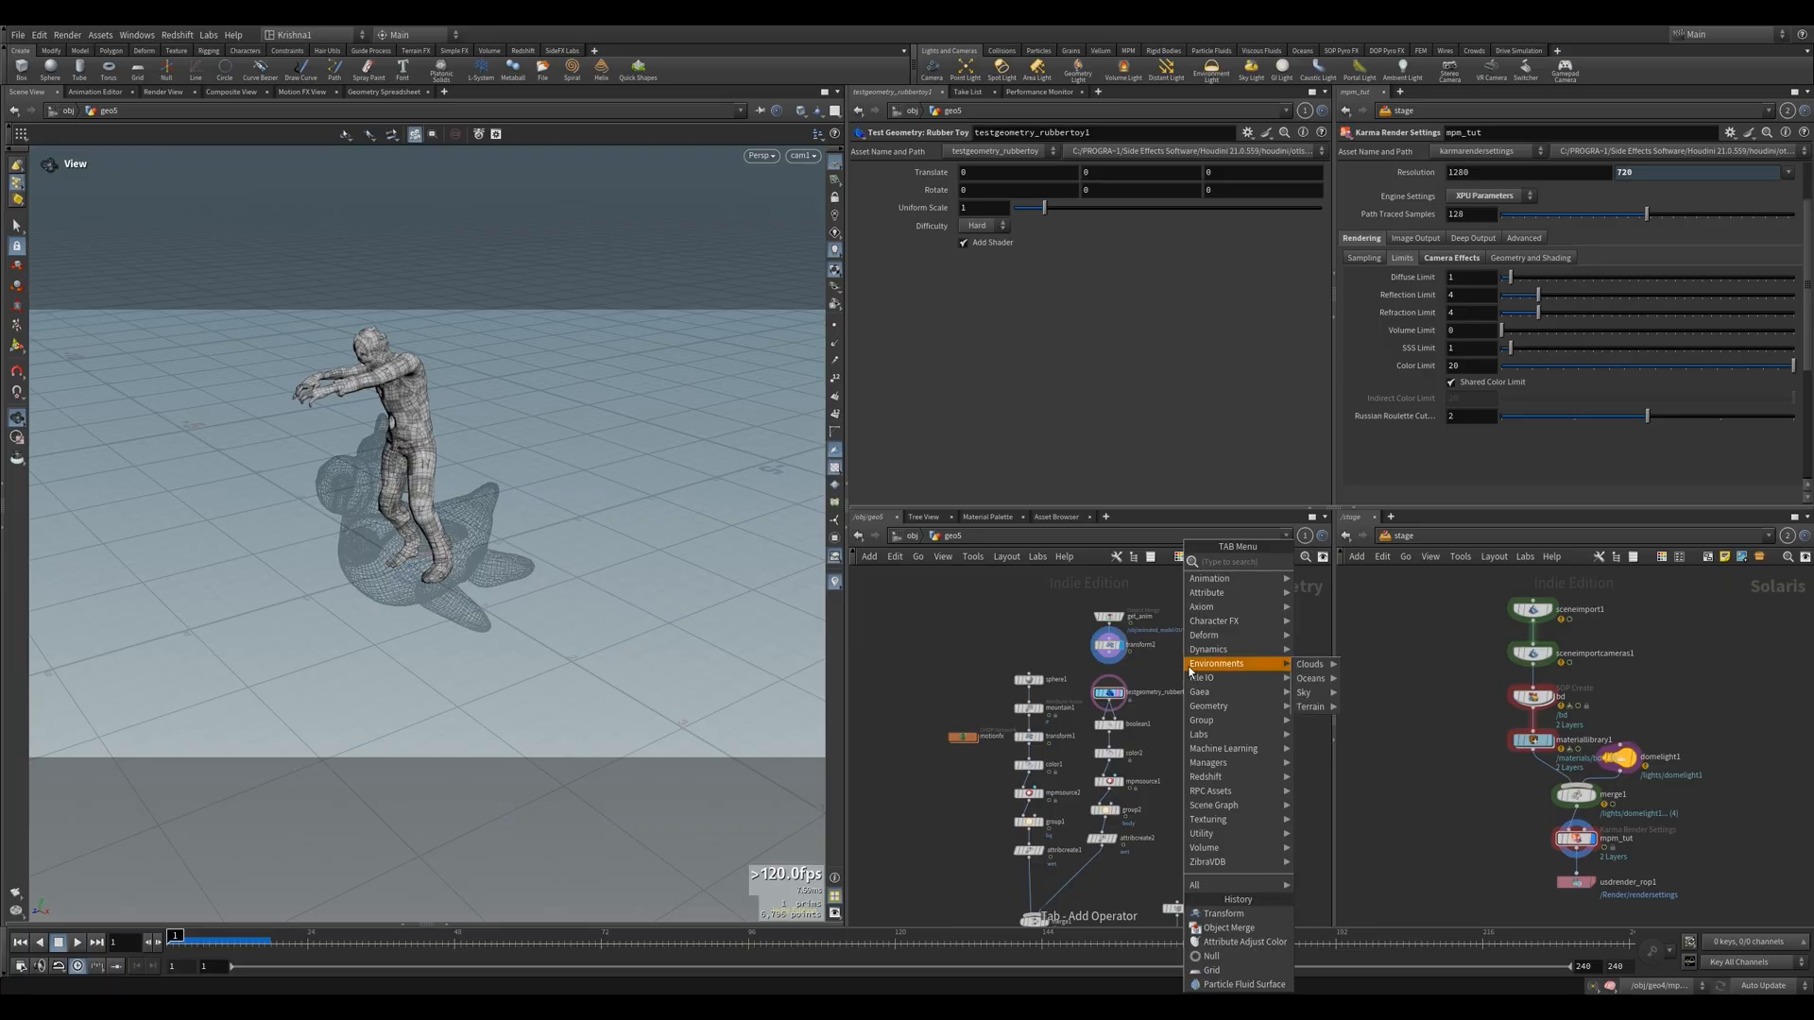
pyautogui.write('b')
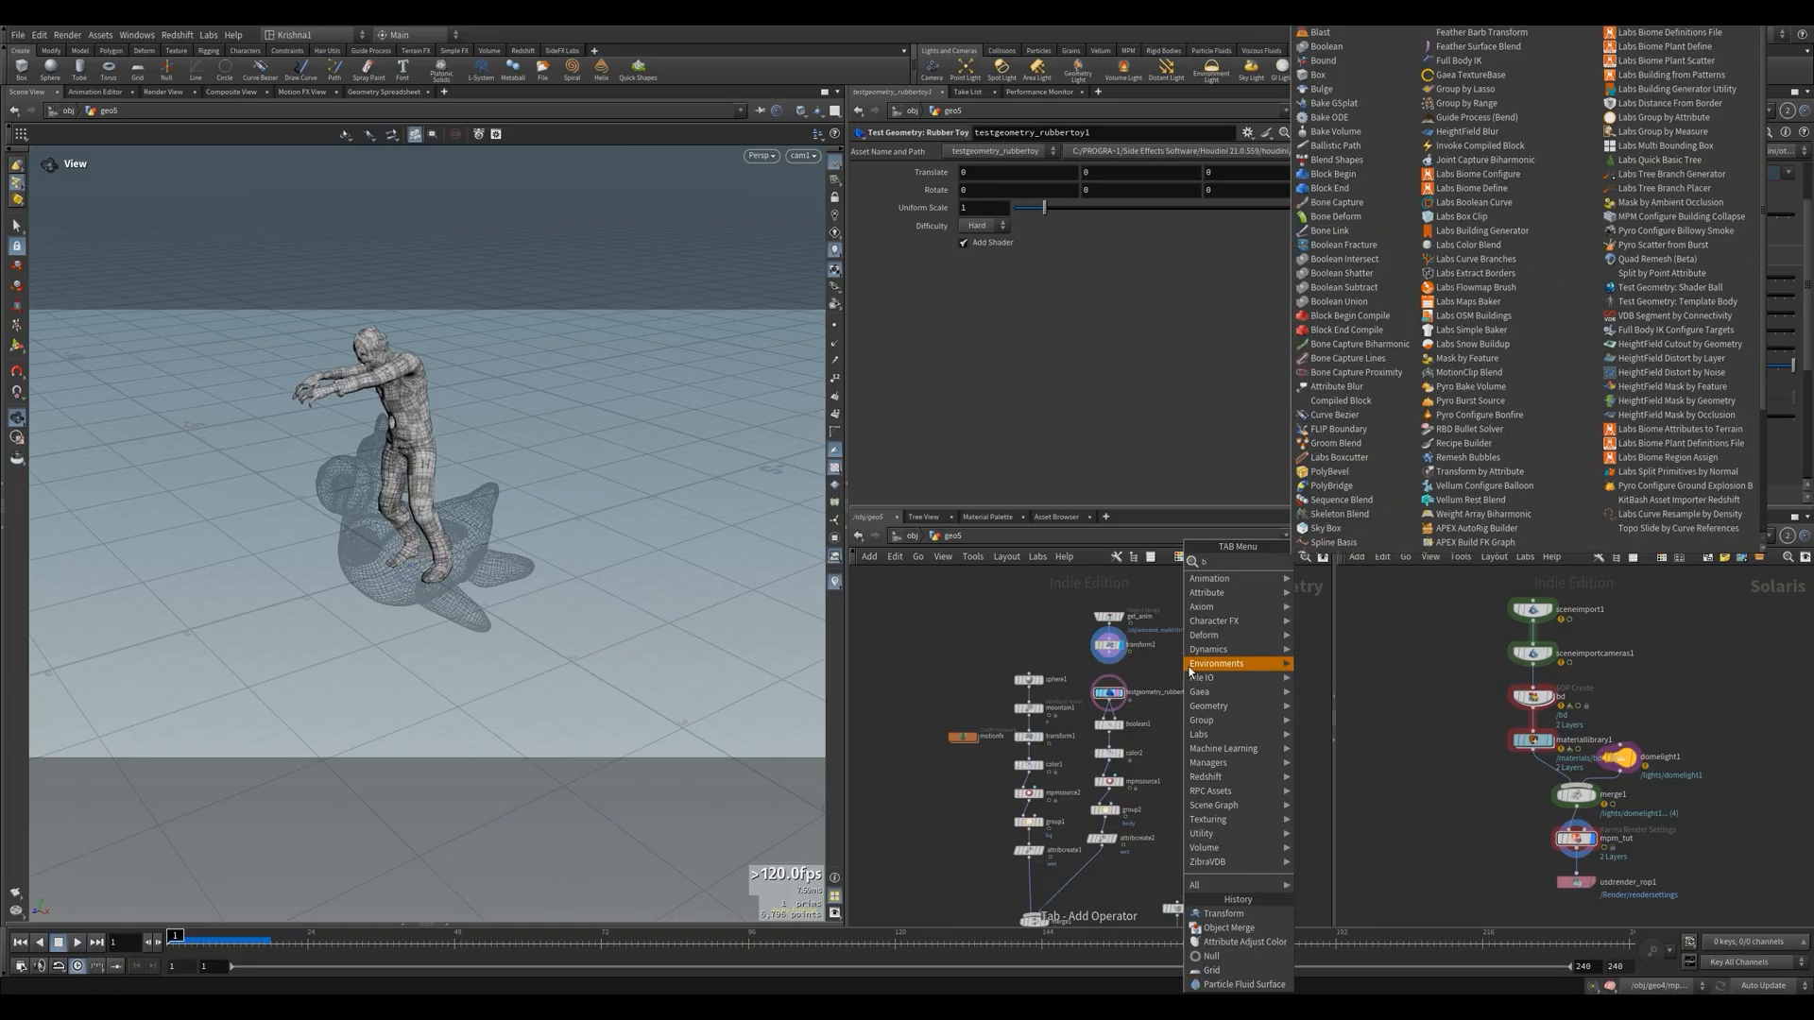
pyautogui.press('BackSpace')
pyautogui.write('ex')
pyautogui.press('Return')
pyautogui.click(1189, 667)
pyautogui.click(1201, 666)
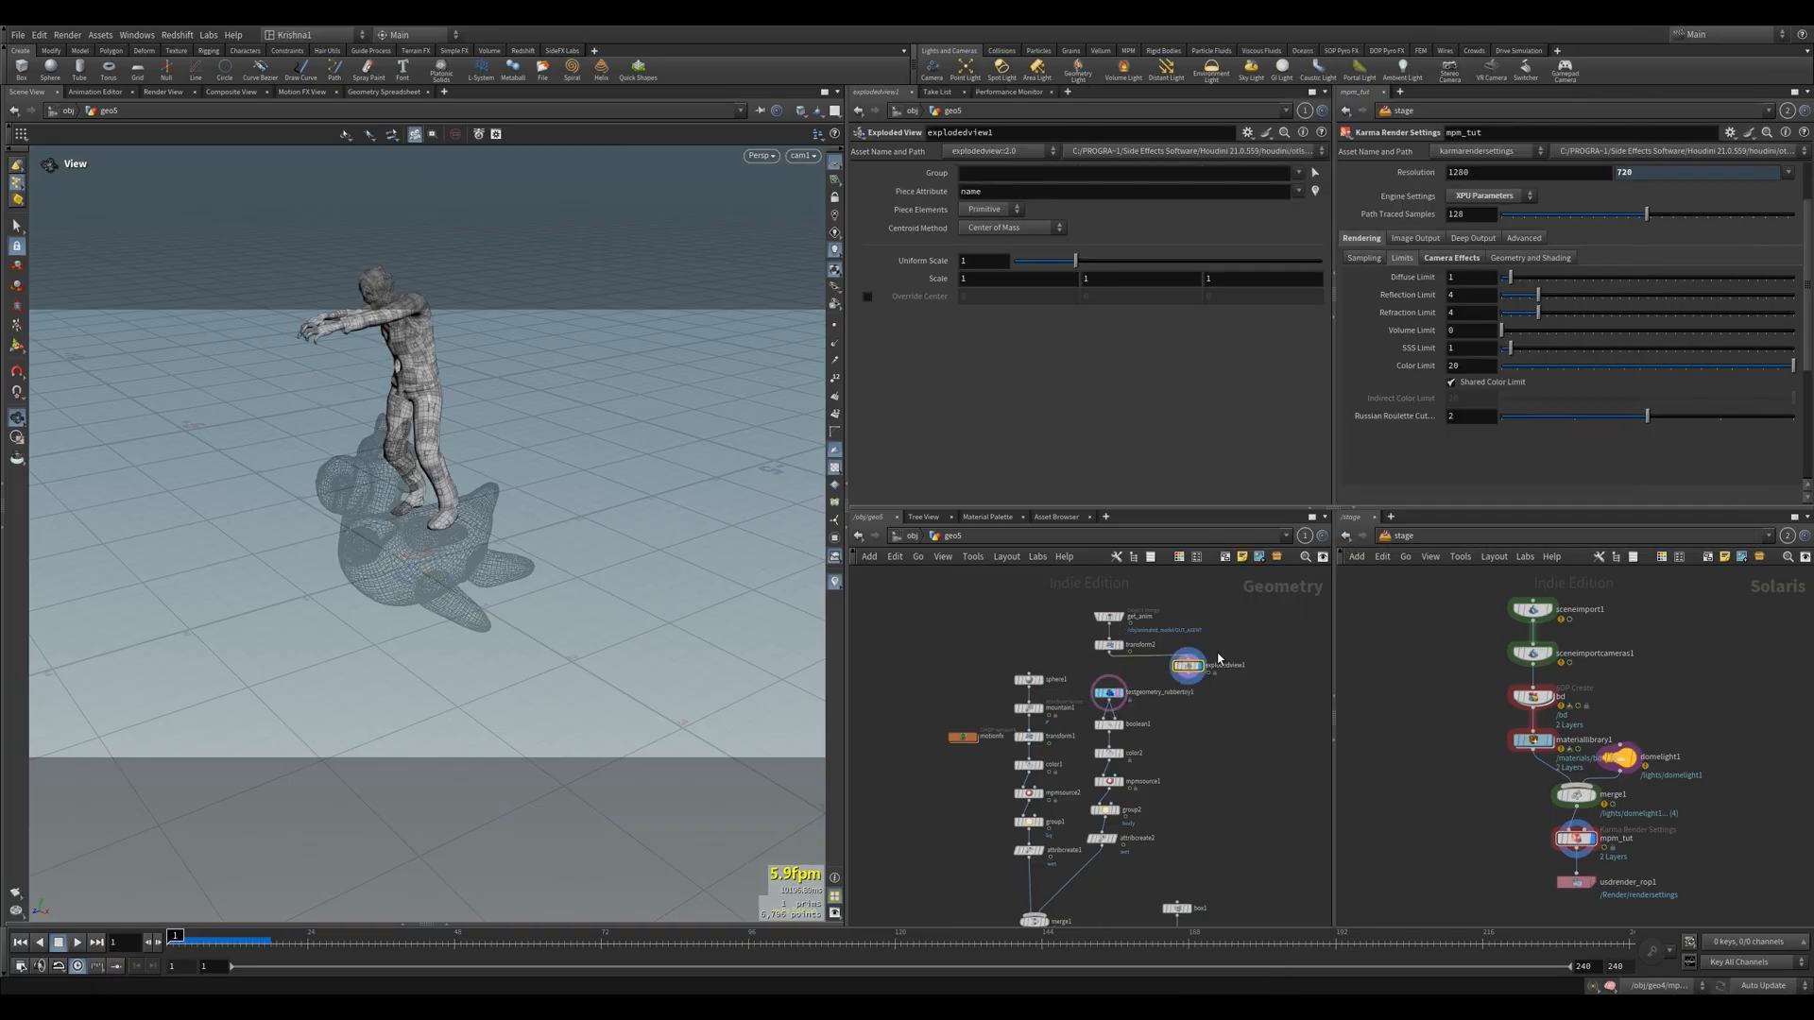
pyautogui.moveTo(414, 431); pyautogui.dragTo(576, 501)
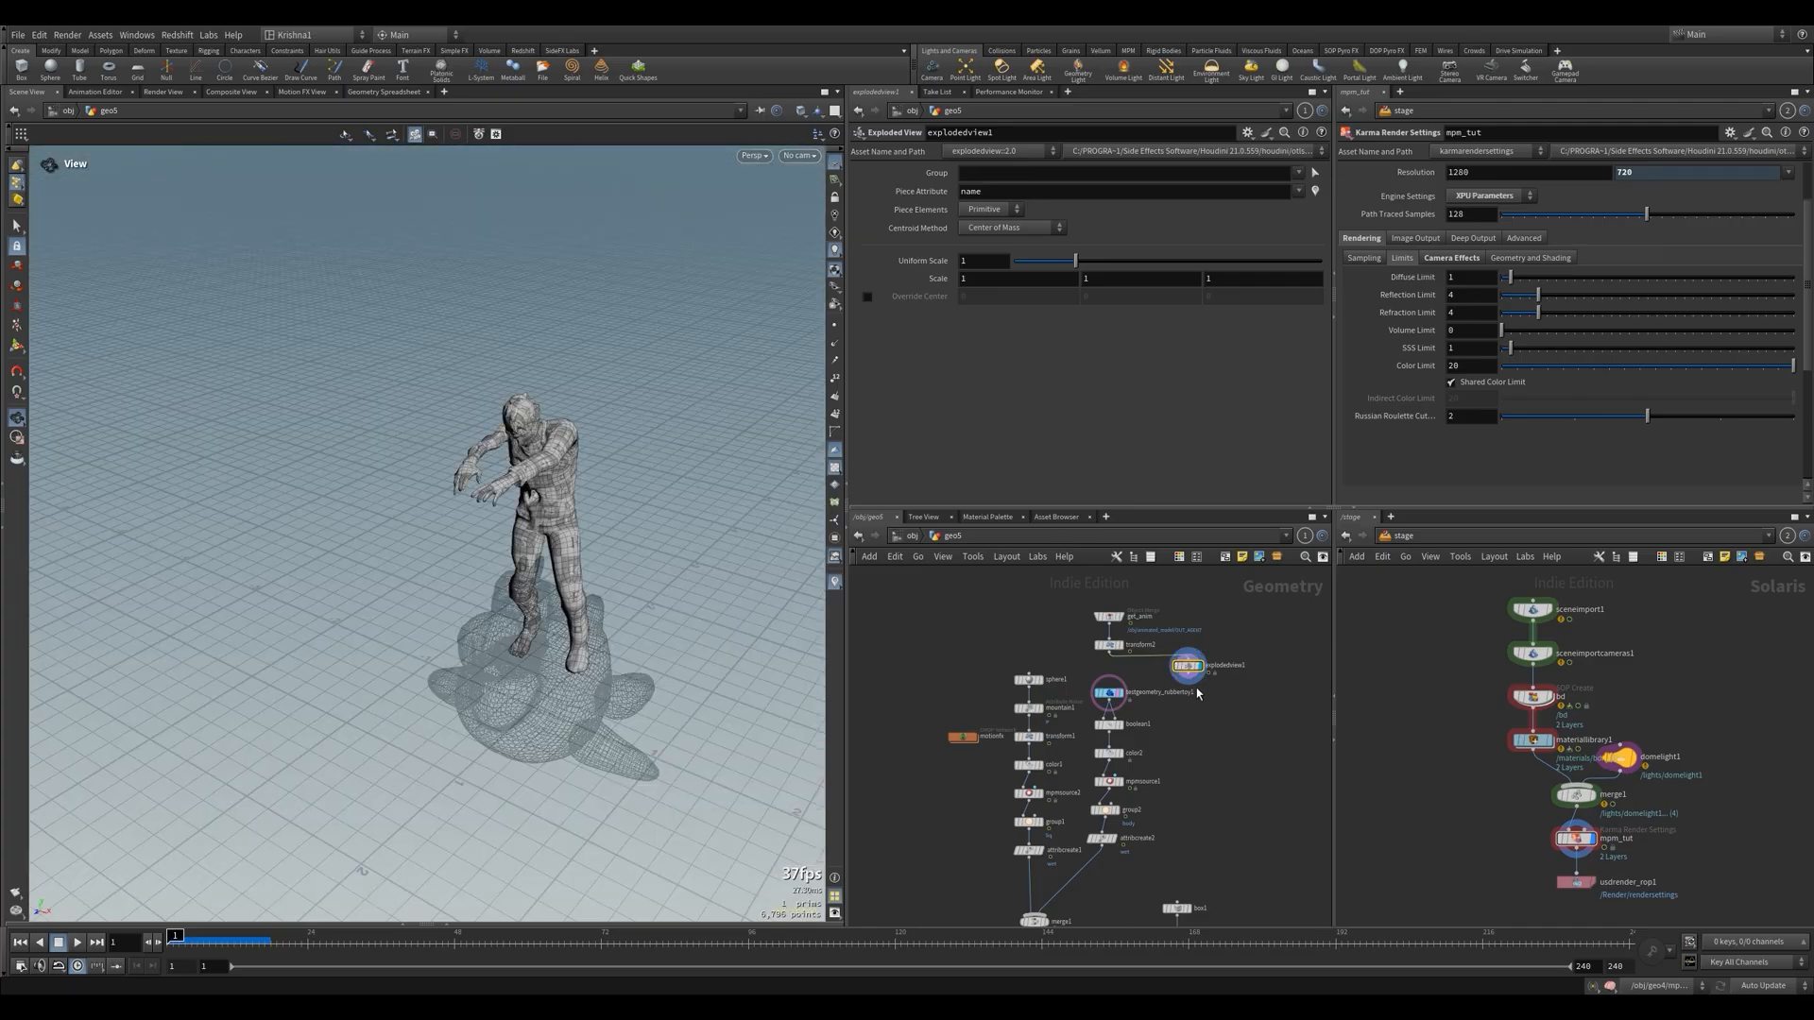
# Wire the zombie's Transform directly into color2, moving the rubber toy and boolean1 nodes out of the chain and to the side
pyautogui.scroll(5, 1099, 704)
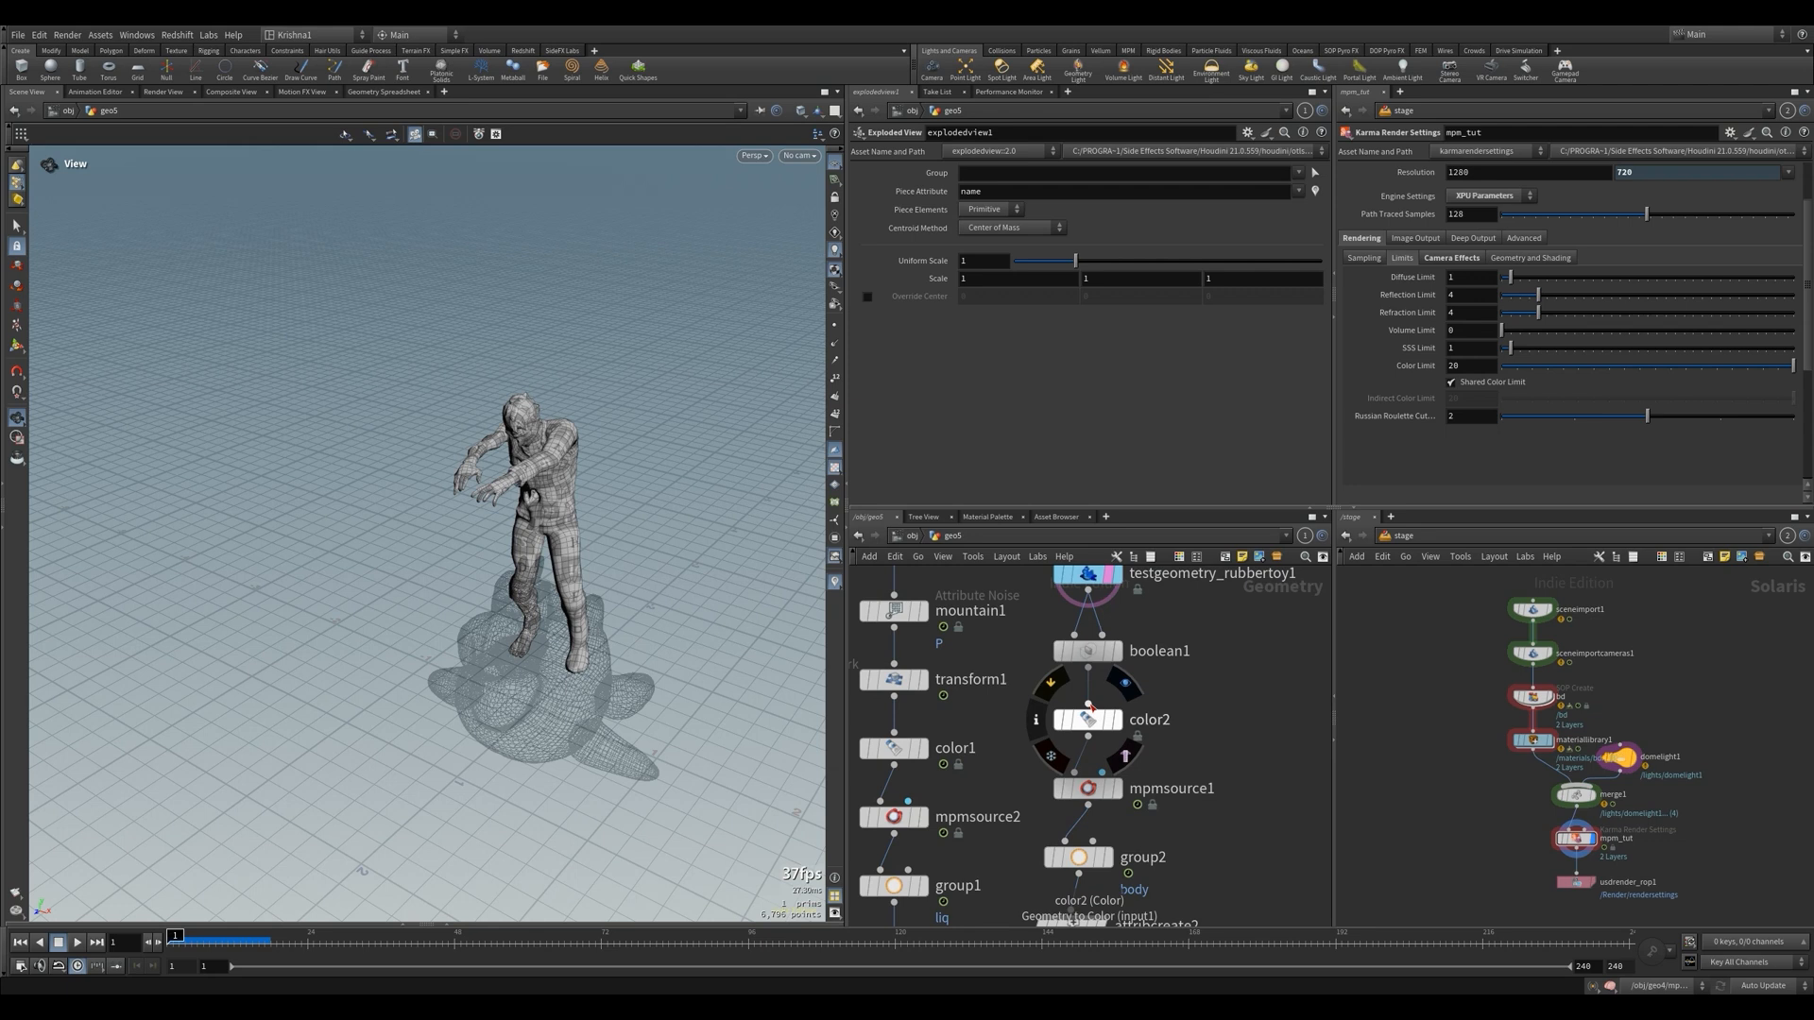
pyautogui.scroll(-3, 1087, 690)
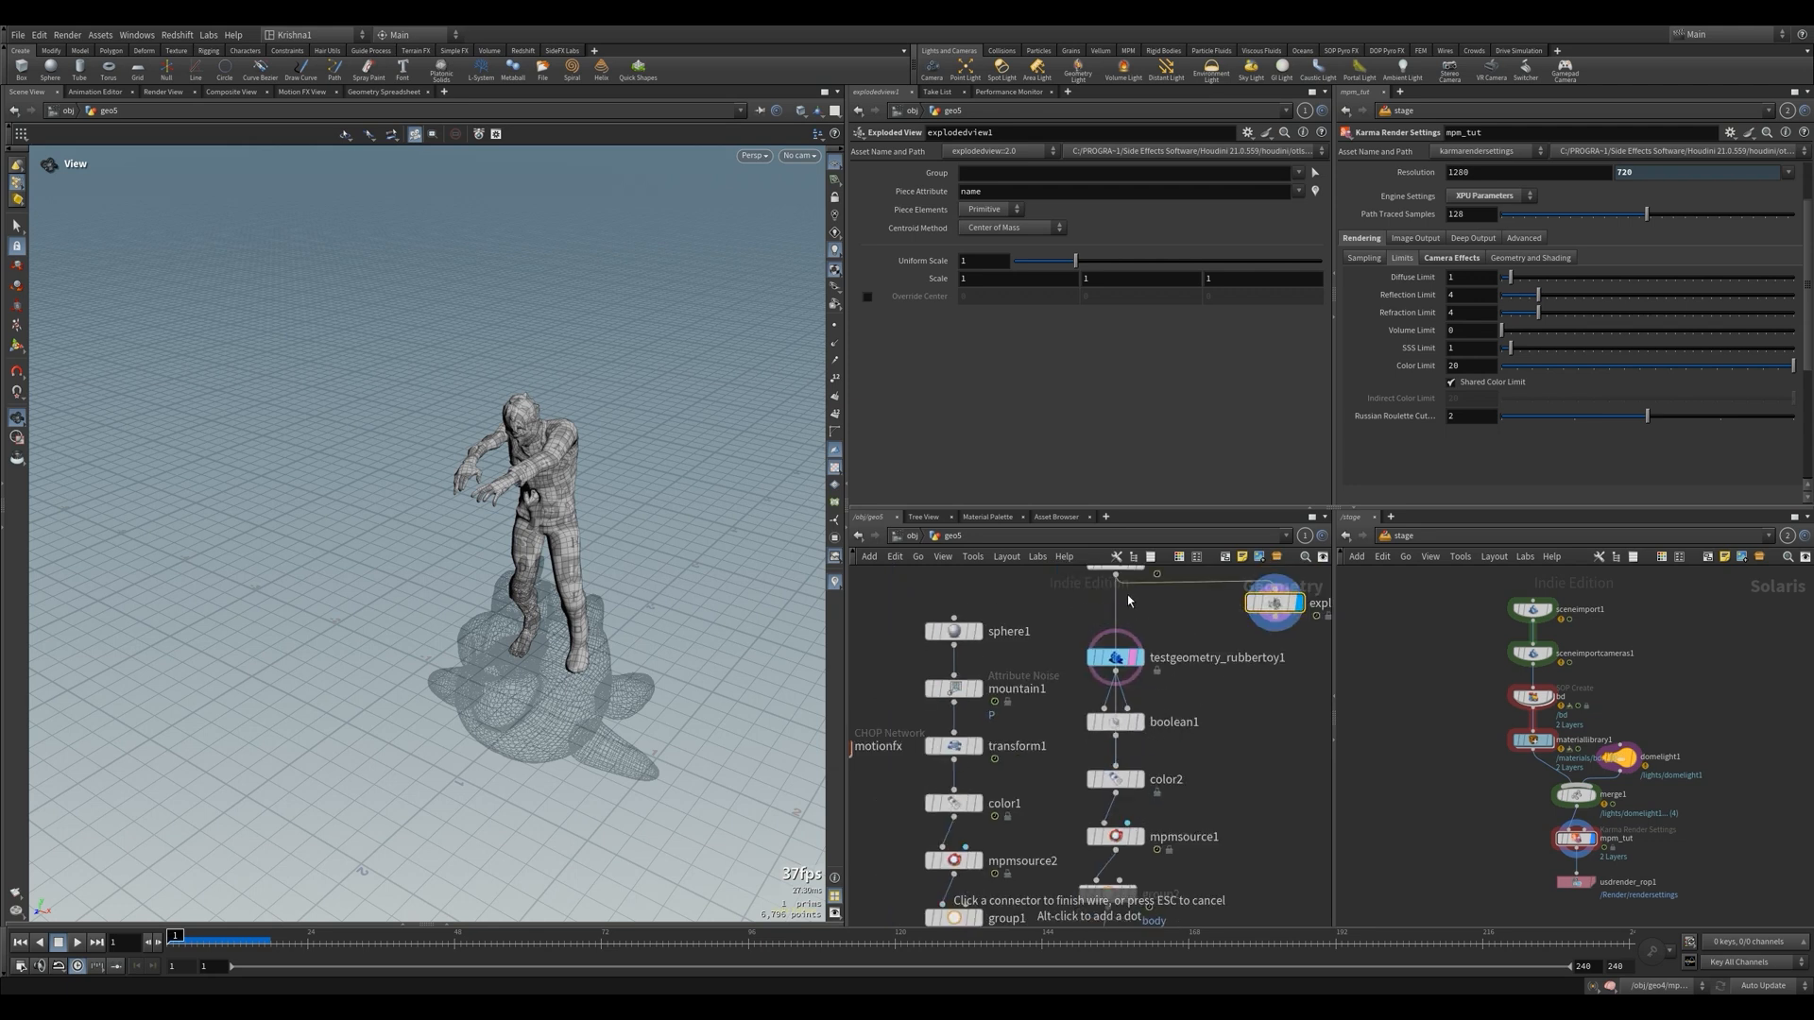
pyautogui.moveTo(1073, 636); pyautogui.dragTo(1268, 716)
pyautogui.scroll(-3, 1224, 635)
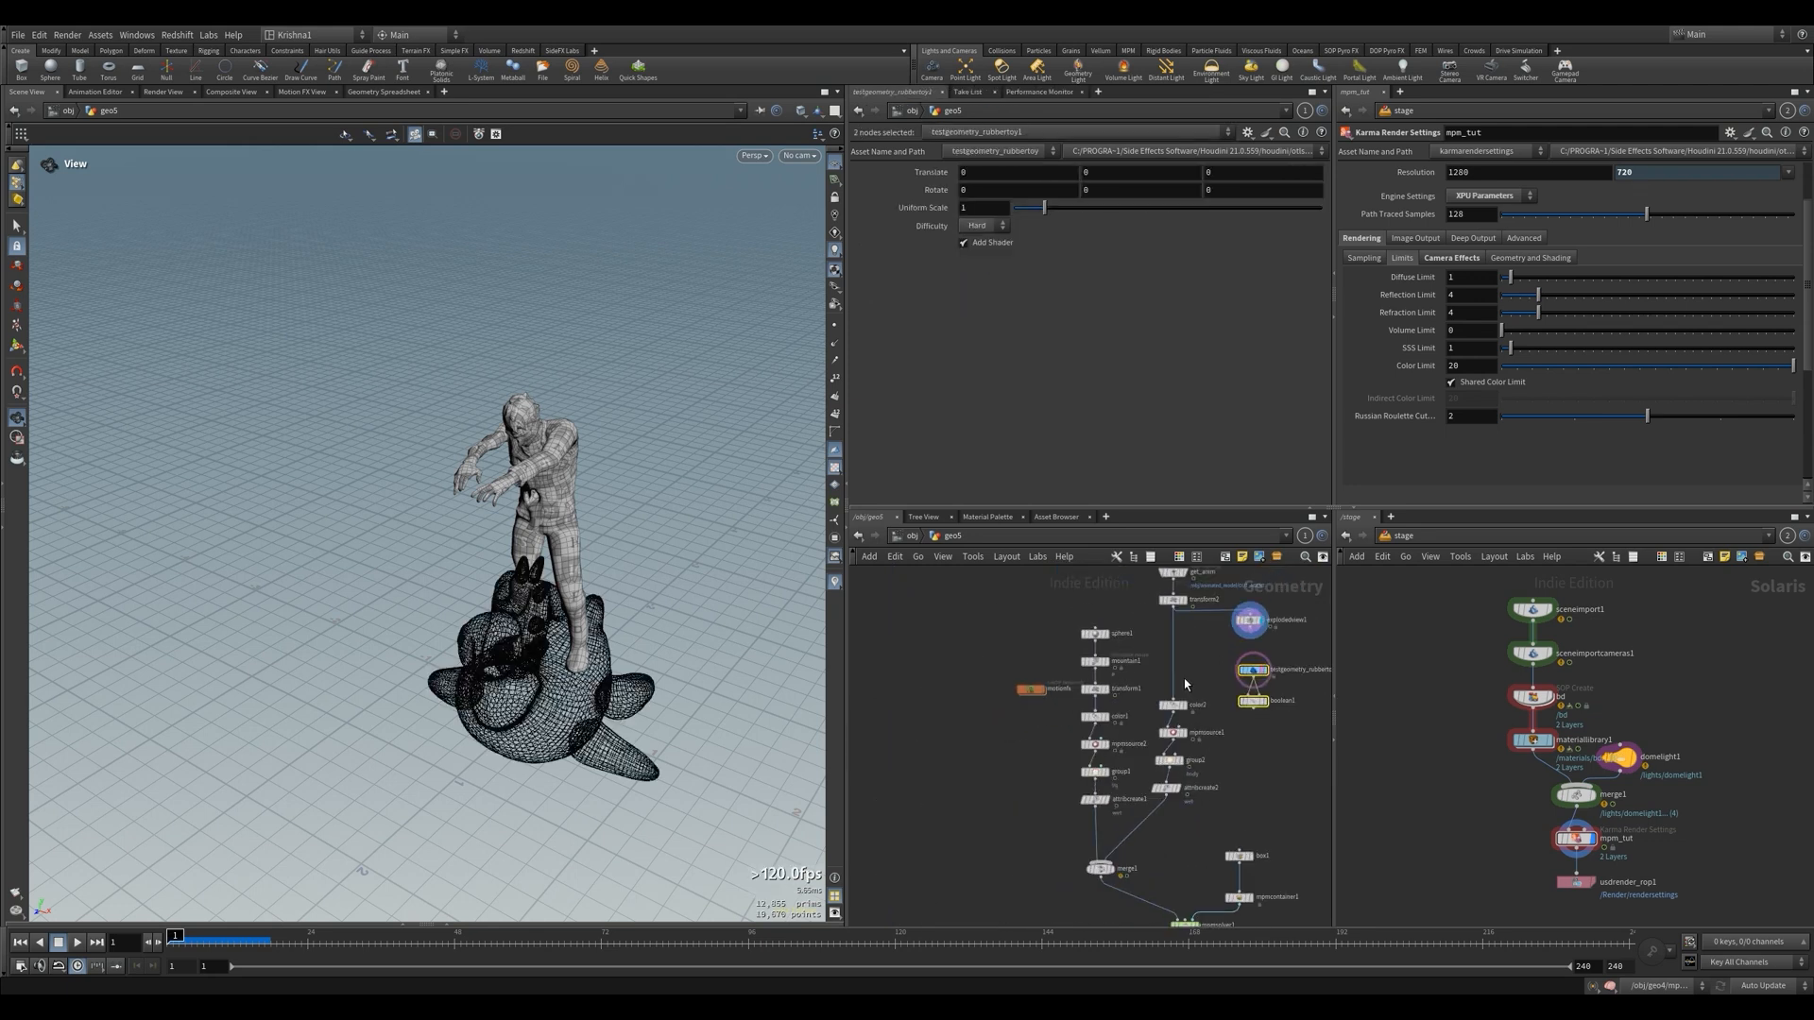
pyautogui.click(1185, 706)
pyautogui.click(1174, 706)
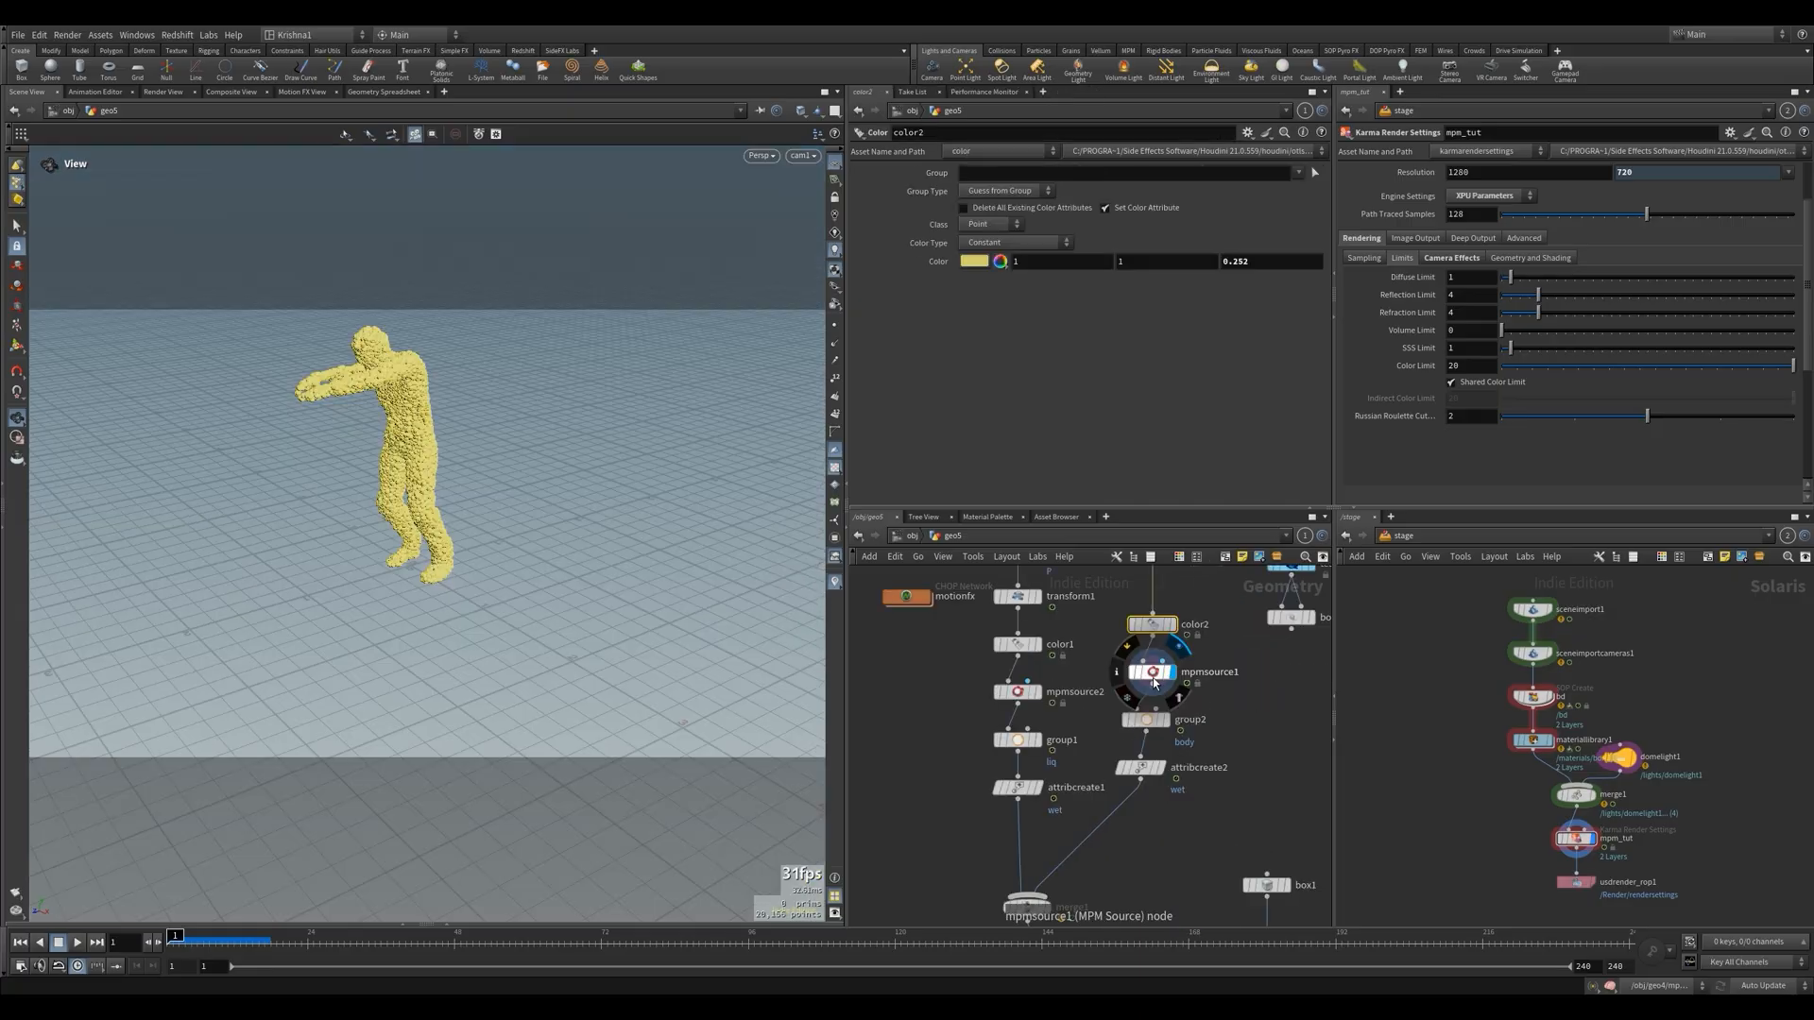
# Display mpmsource1, set its material preset to Sand, and play the timeline to check the zombie's particles
pyautogui.click(1152, 675)
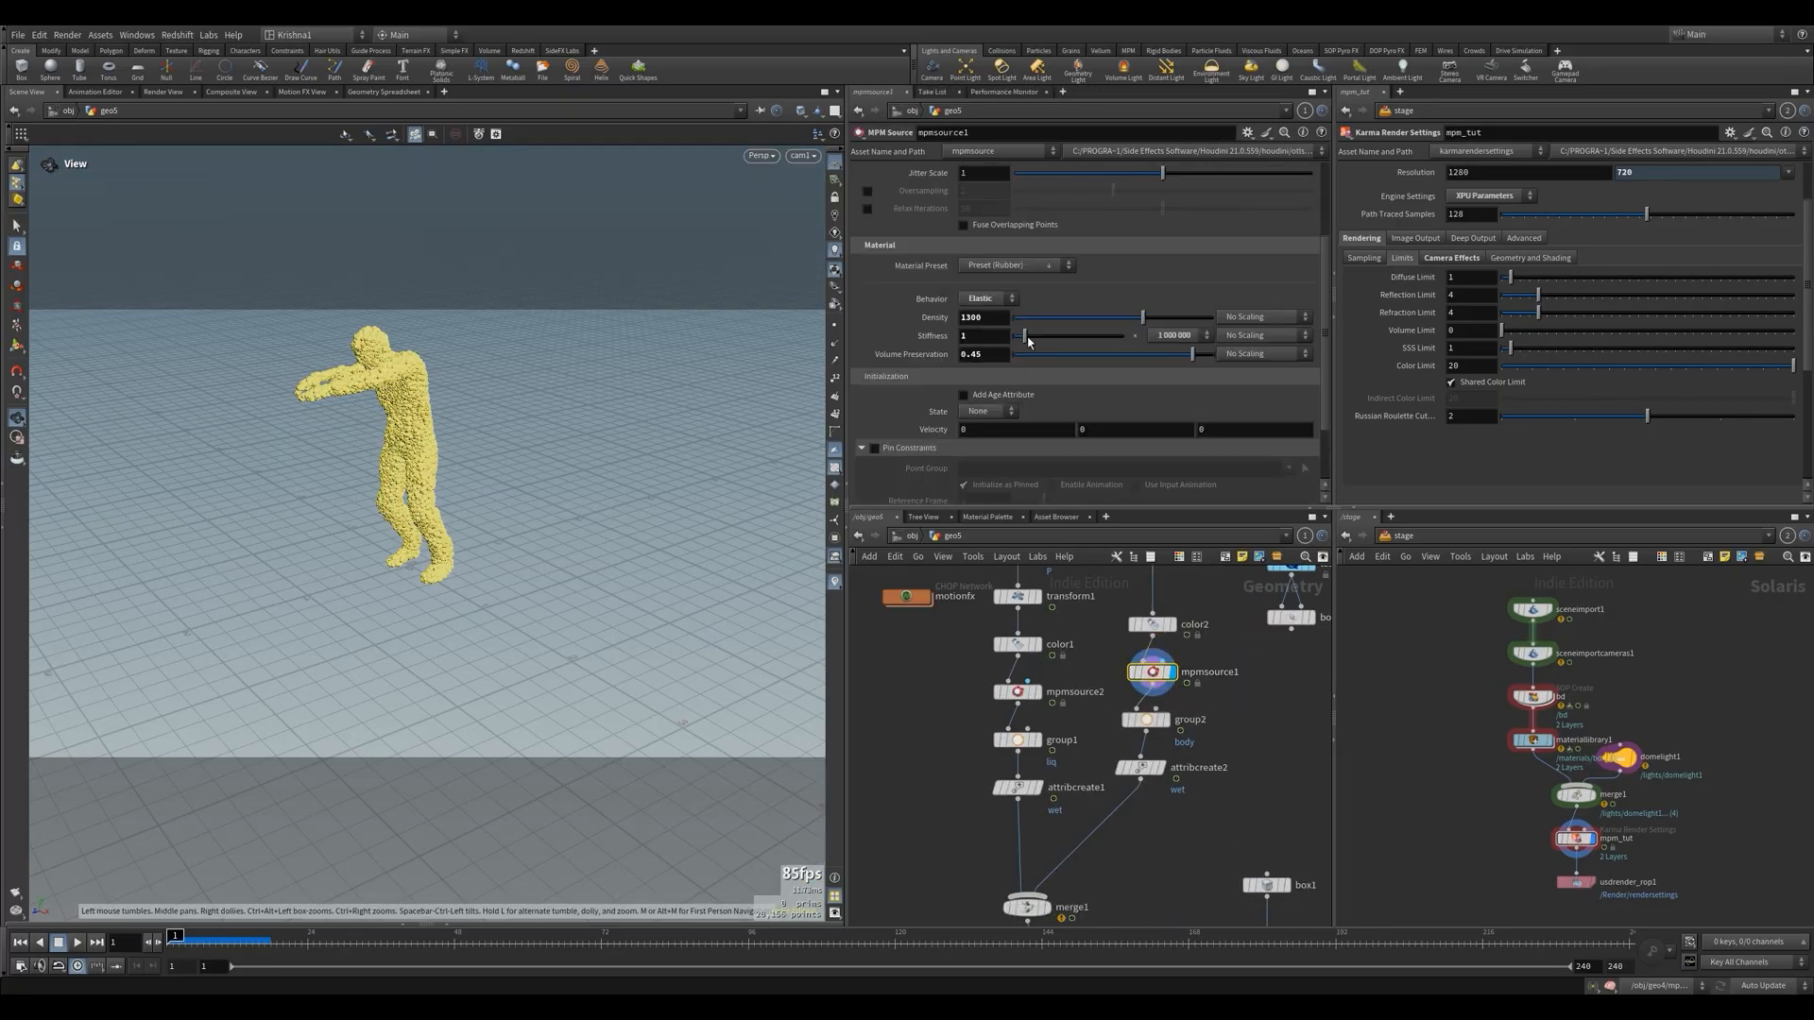
pyautogui.scroll(3, 924, 348)
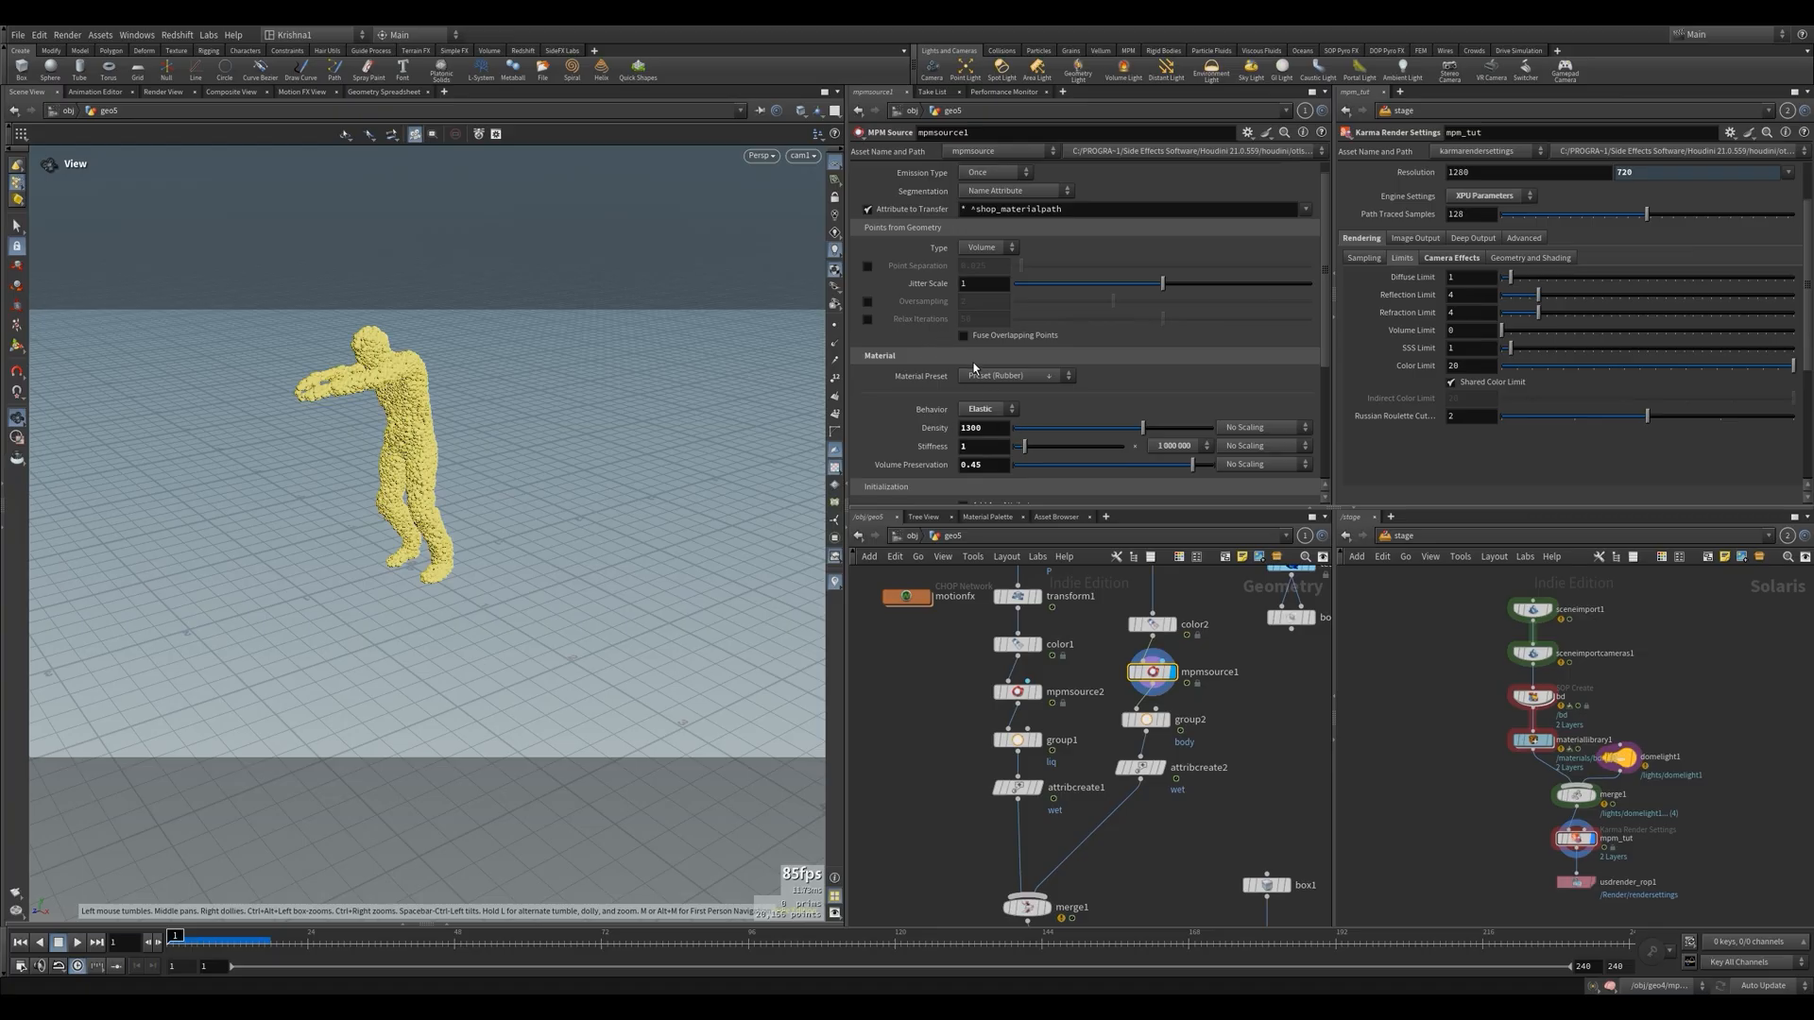
pyautogui.click(1012, 376)
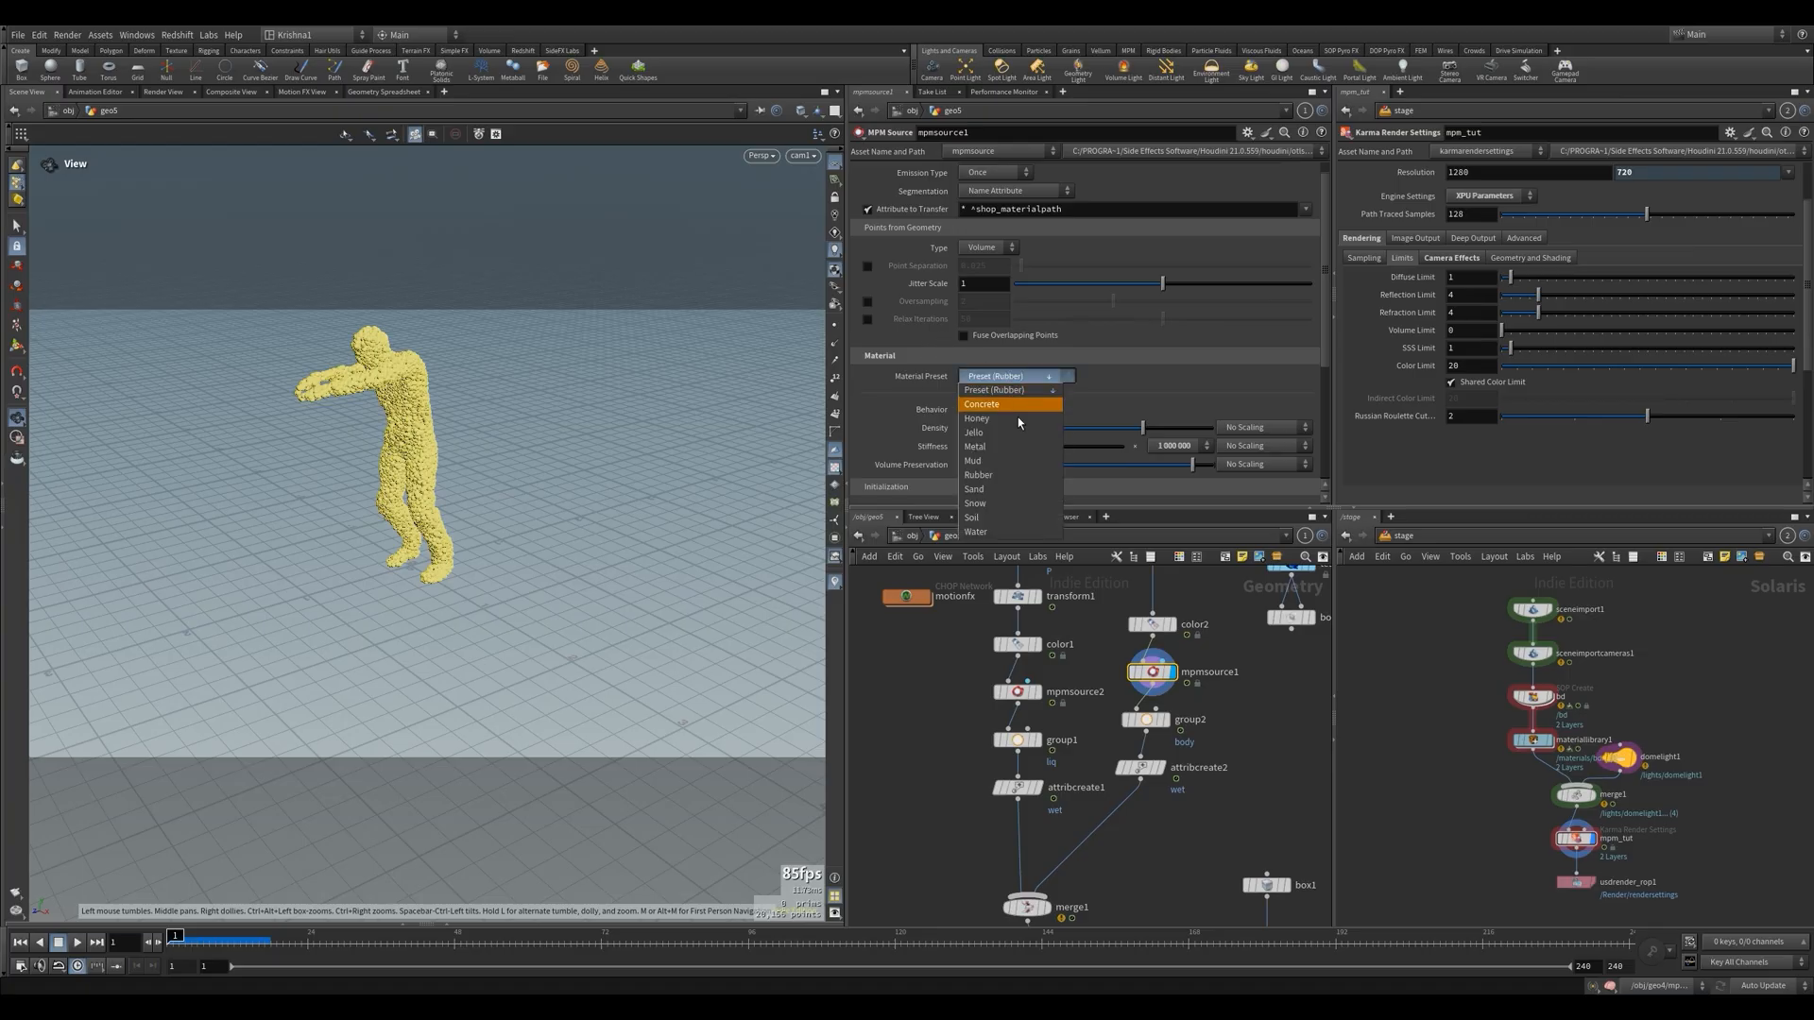
pyautogui.click(1006, 498)
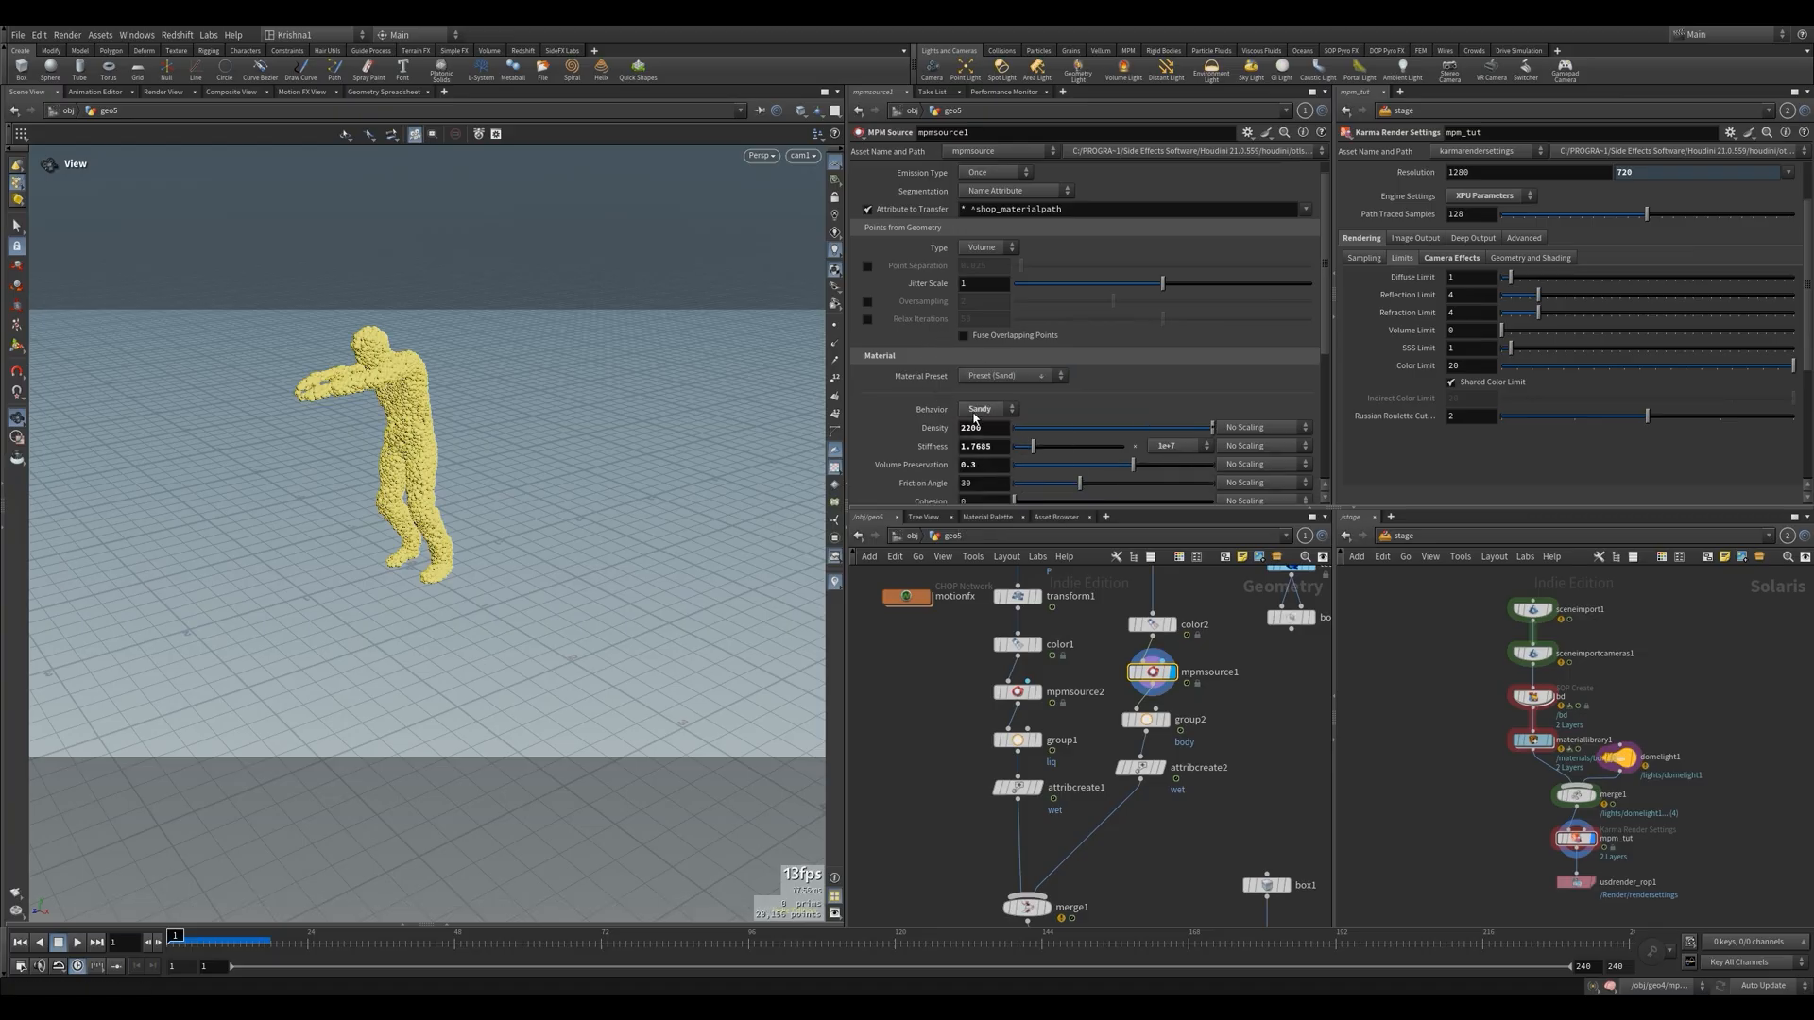
pyautogui.scroll(-2, 945, 416)
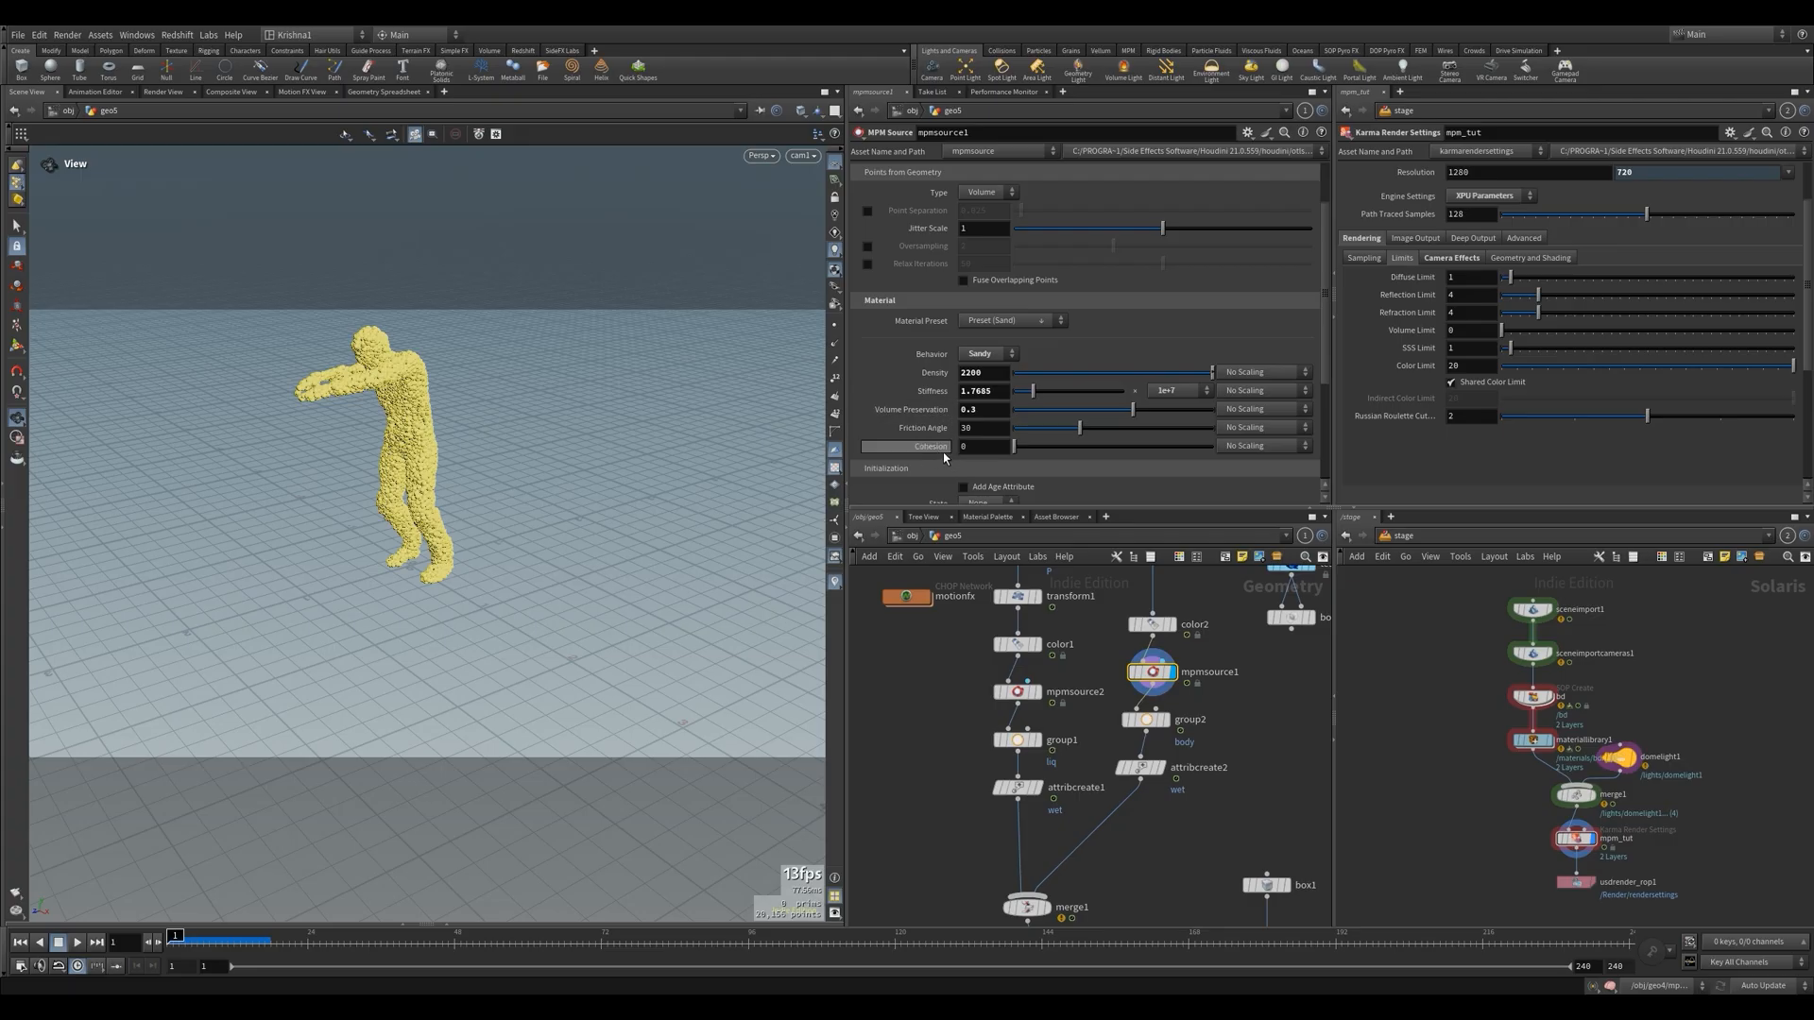
pyautogui.scroll(1, 930, 427)
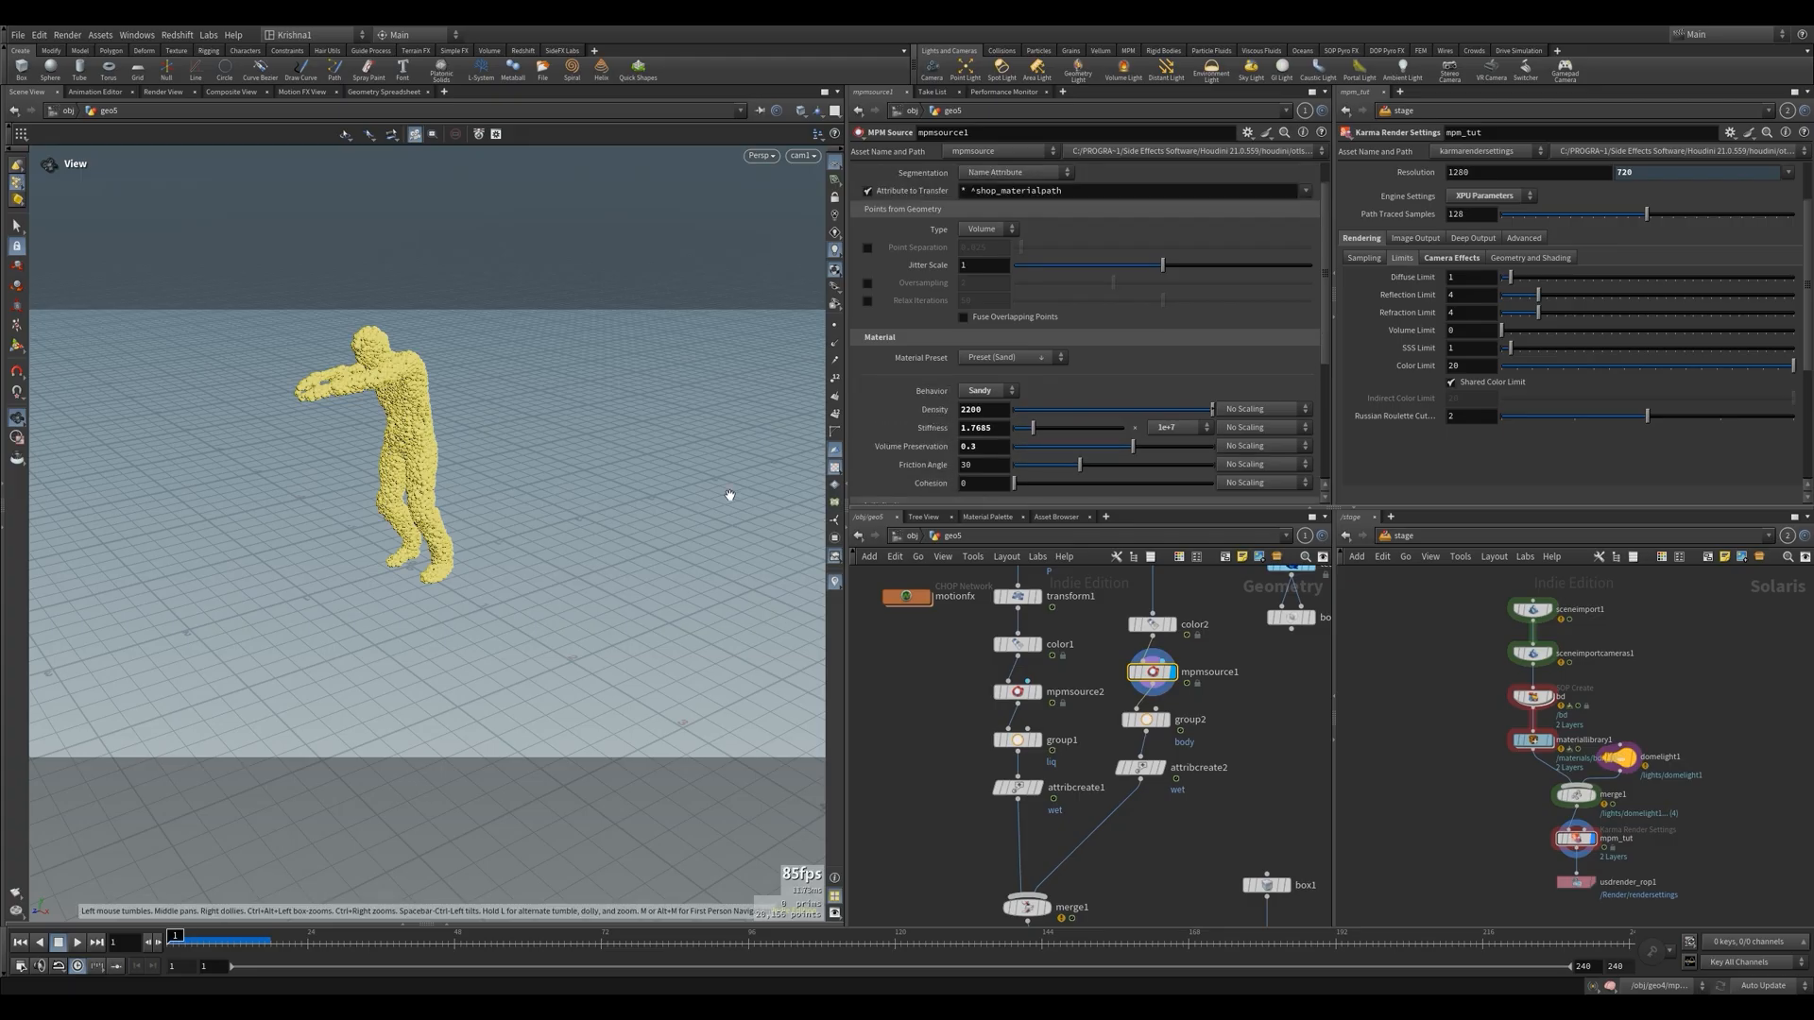
pyautogui.press('Up')
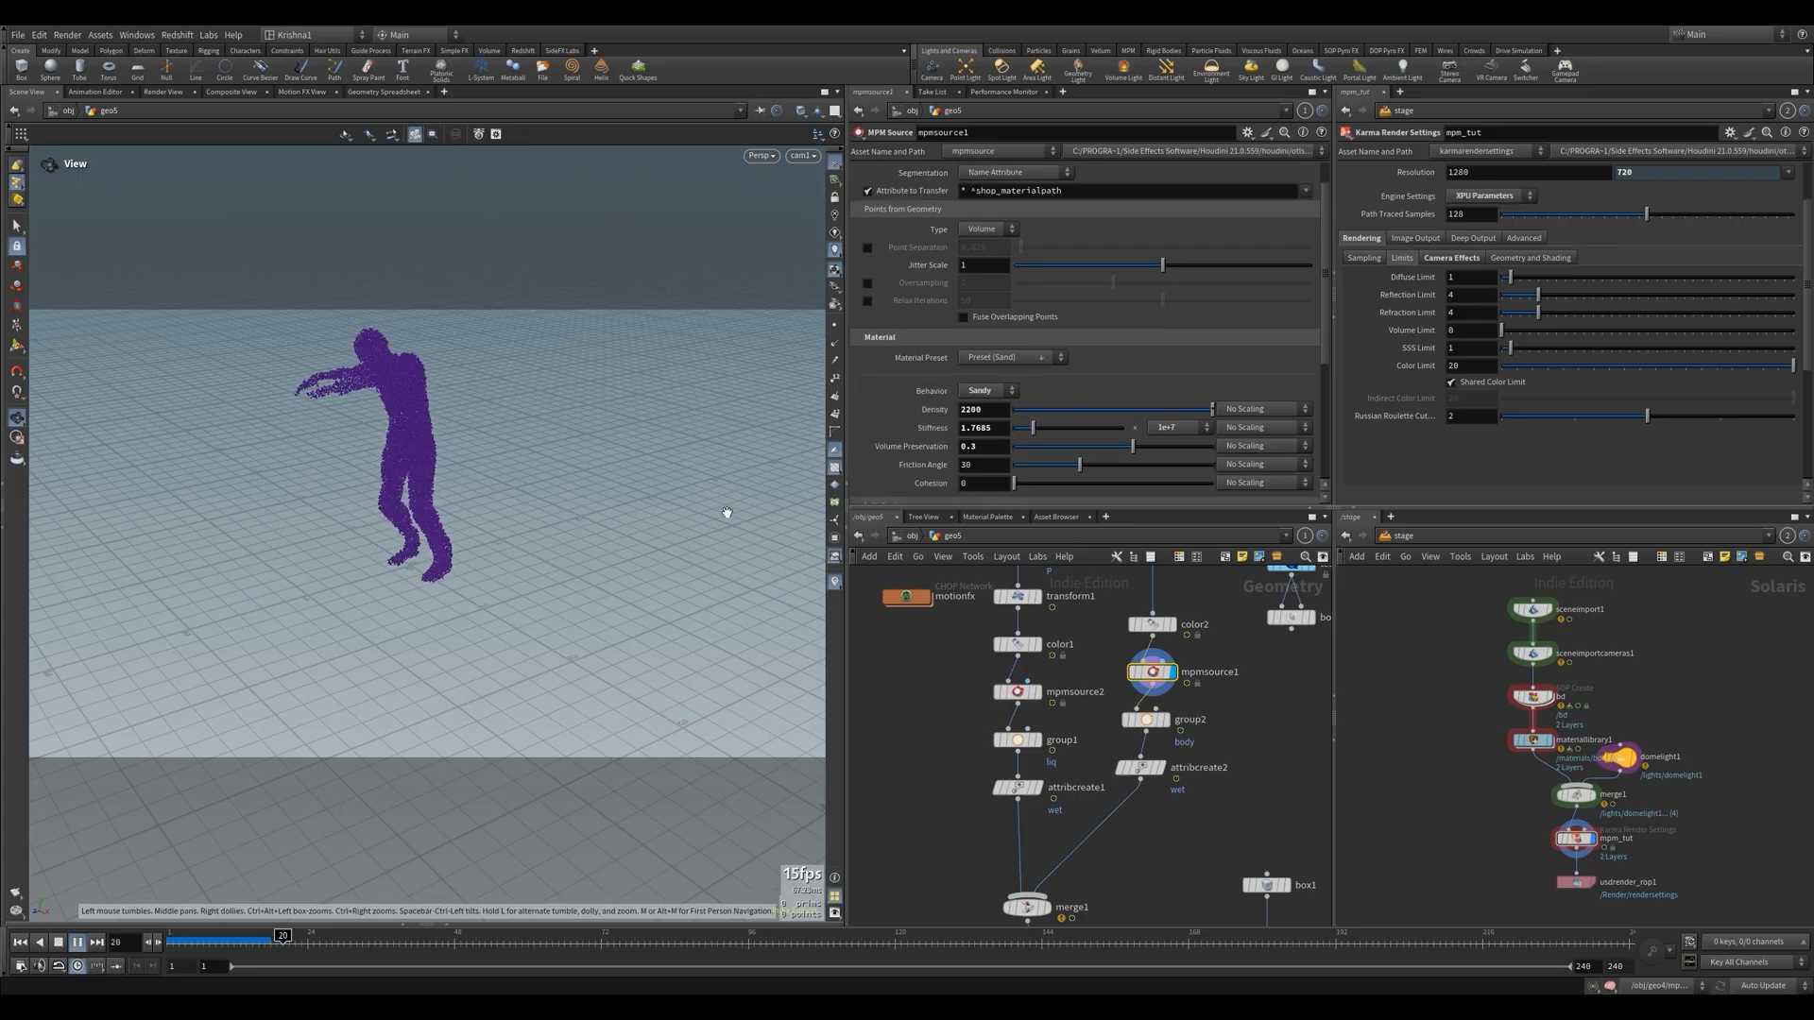
pyautogui.press('Down')
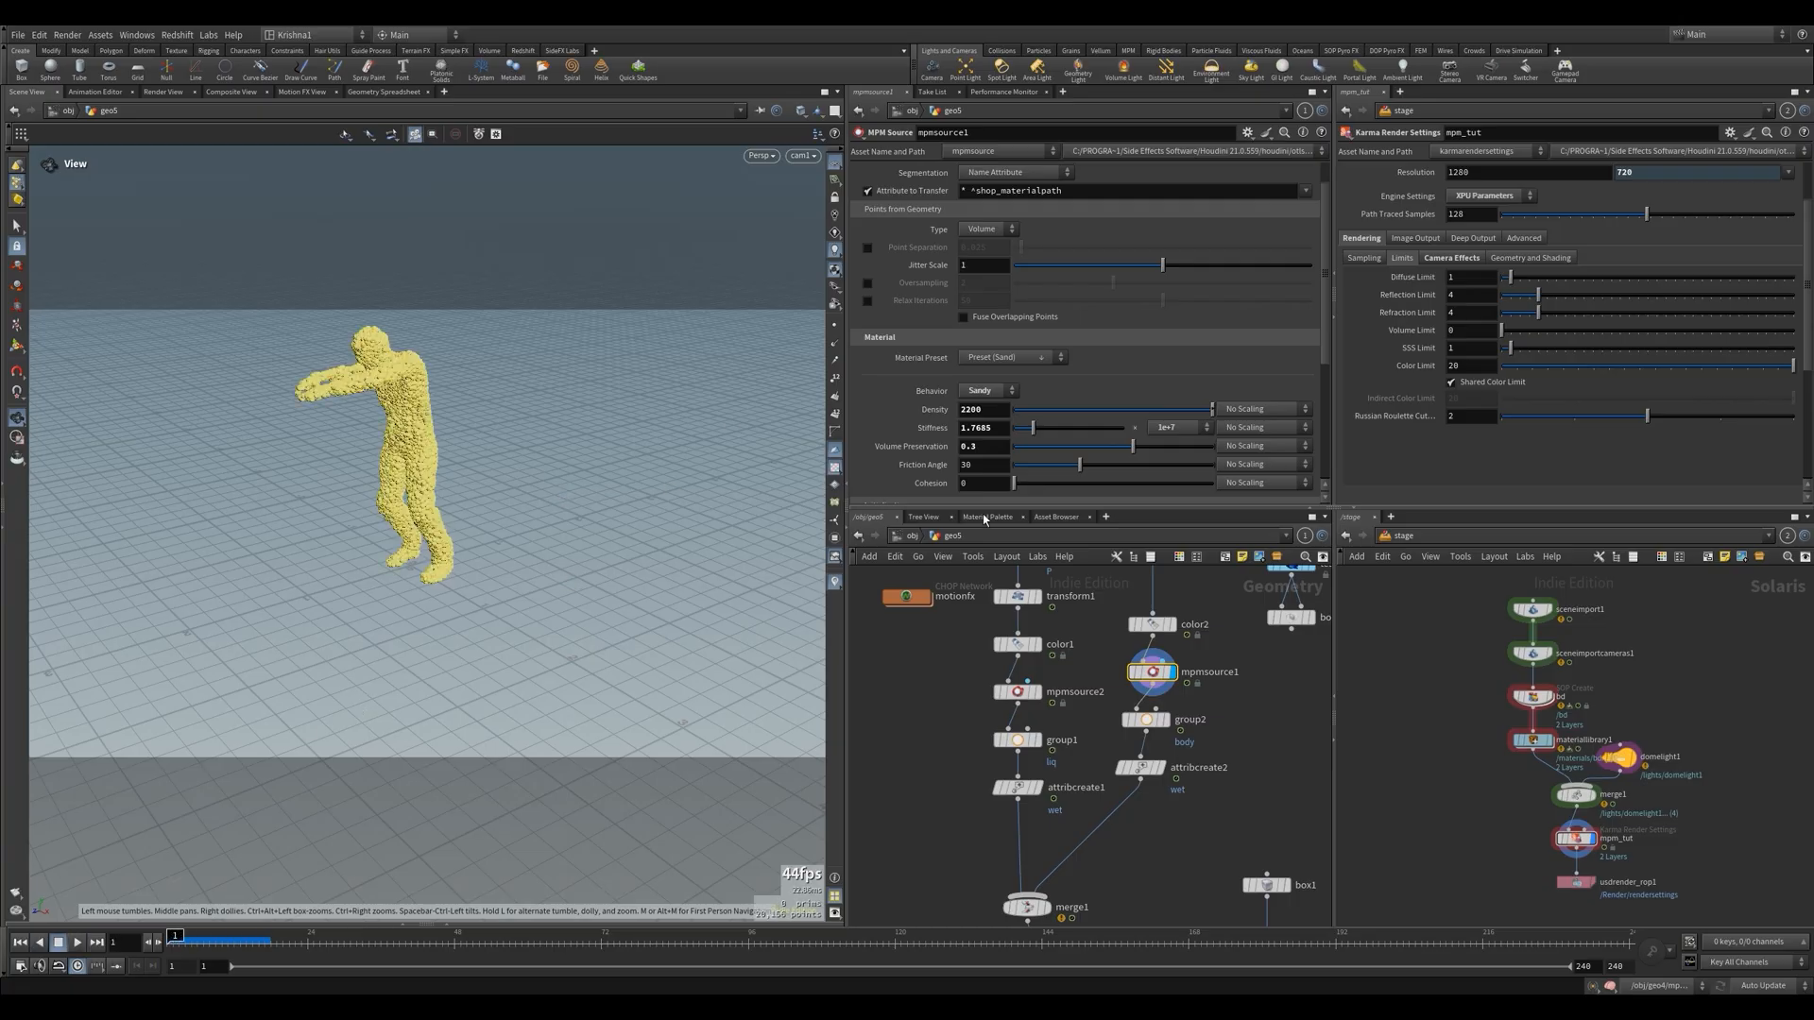
# Try mpmsource1's Emission Type as Continuous and play the timeline to check whether the particles follow the walk
pyautogui.scroll(1, 895, 284)
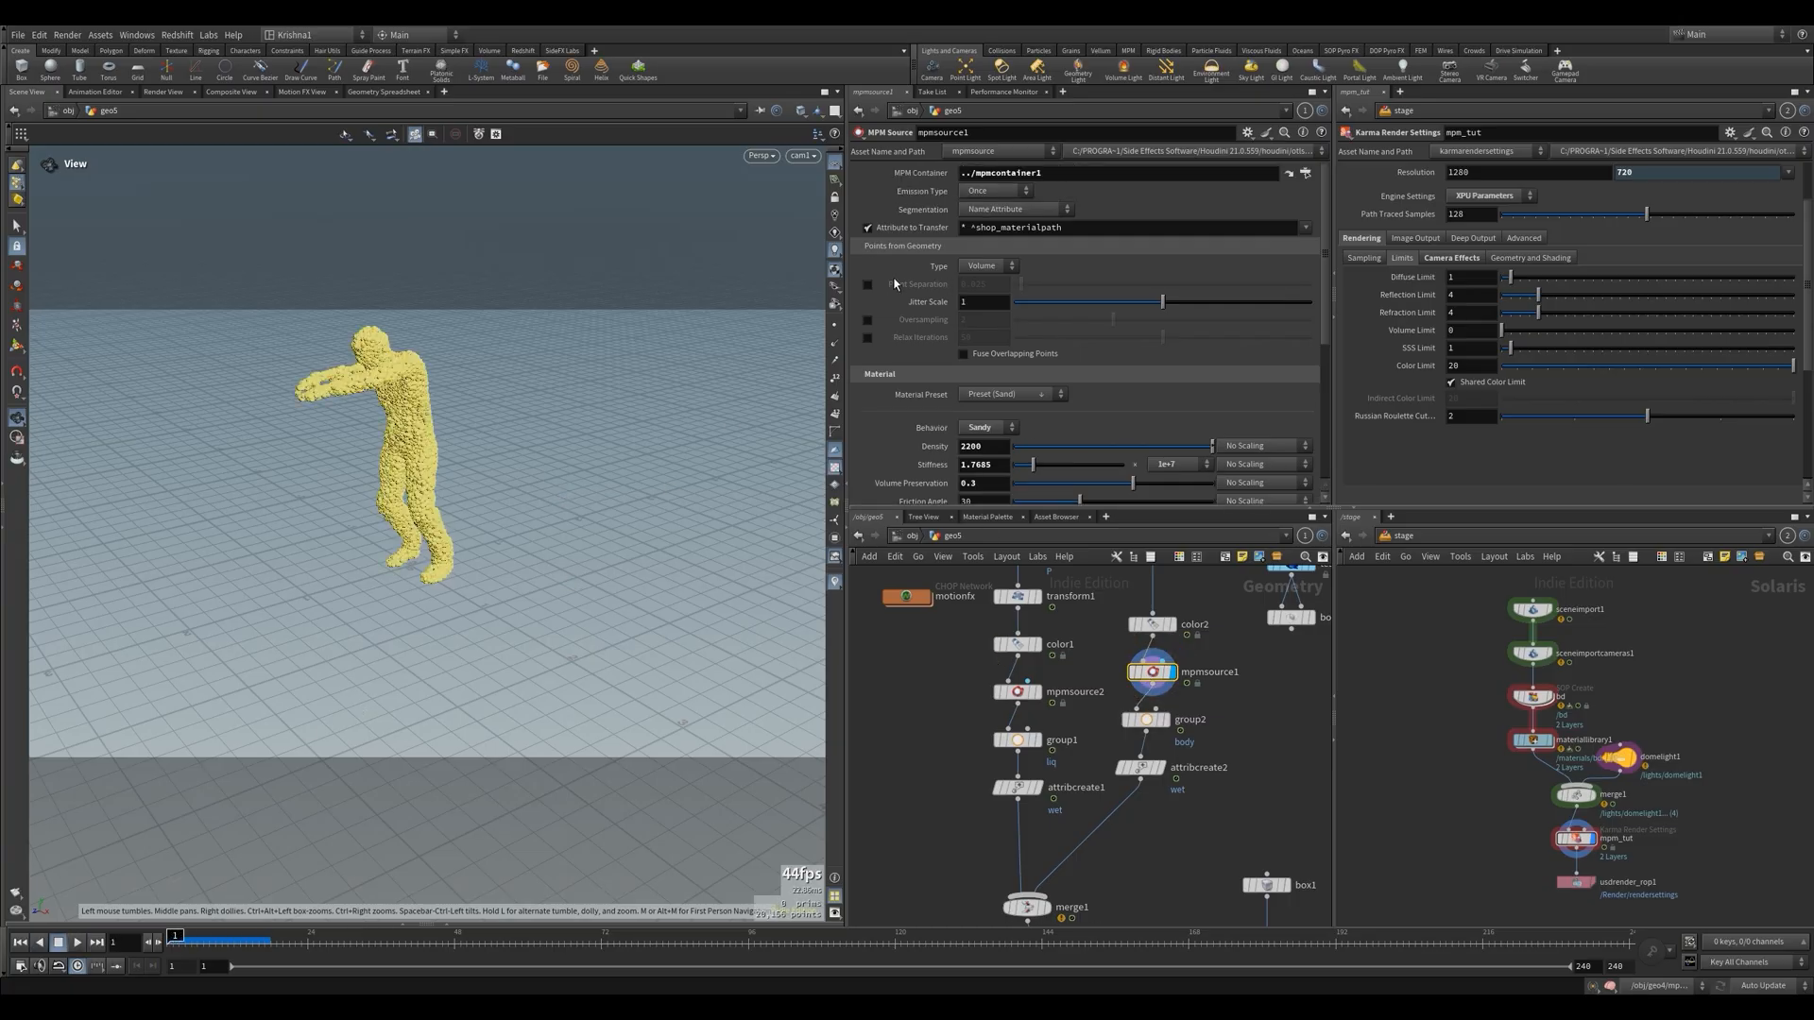
pyautogui.click(980, 193)
pyautogui.click(984, 209)
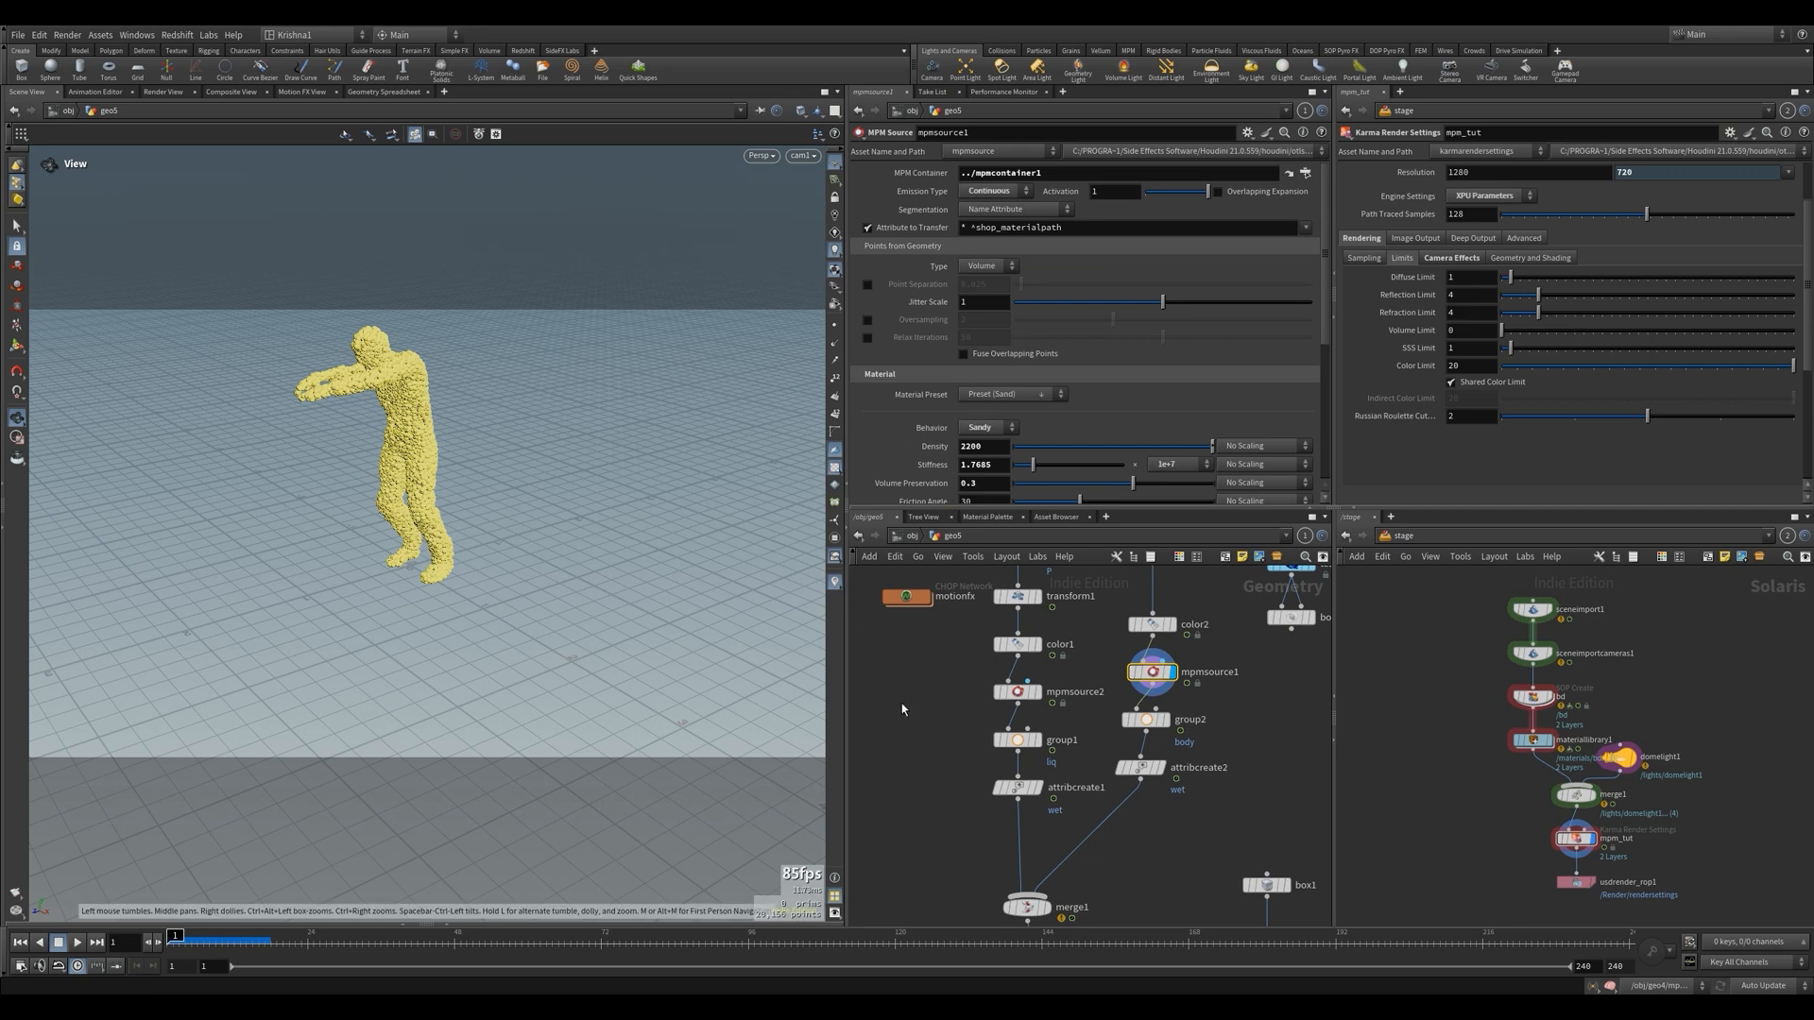
pyautogui.press('Up')
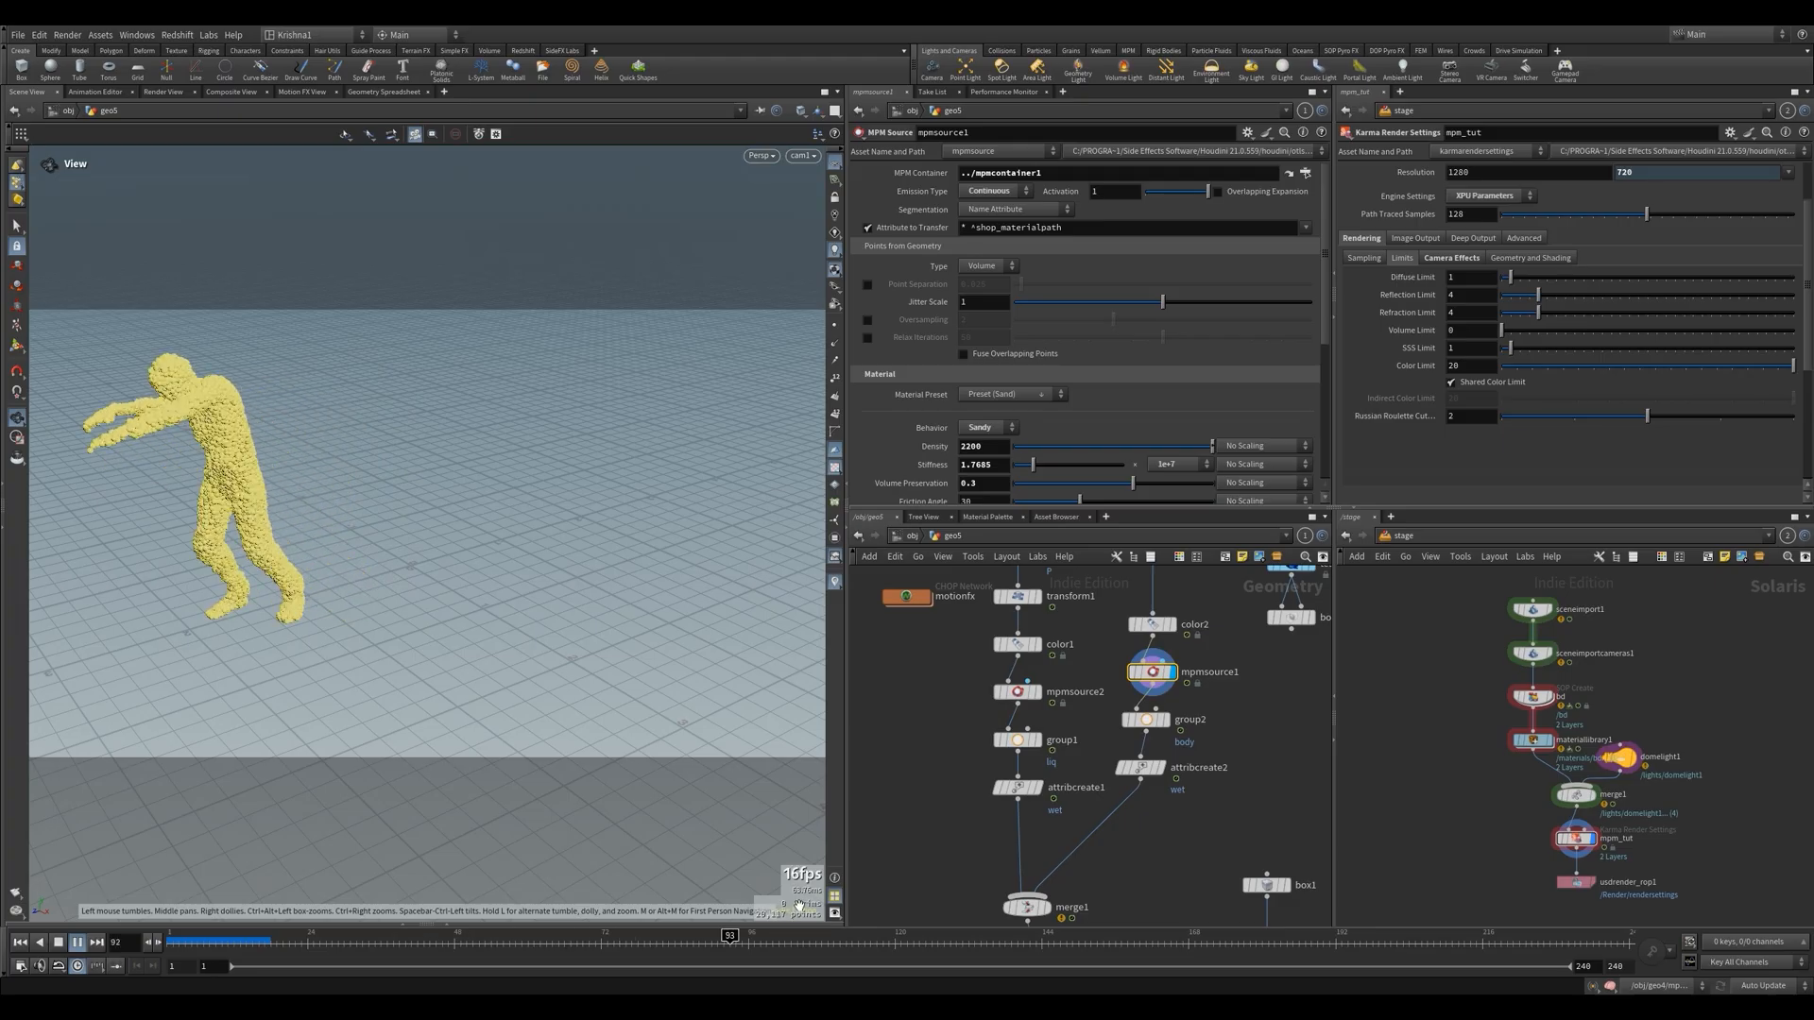
pyautogui.press('Down')
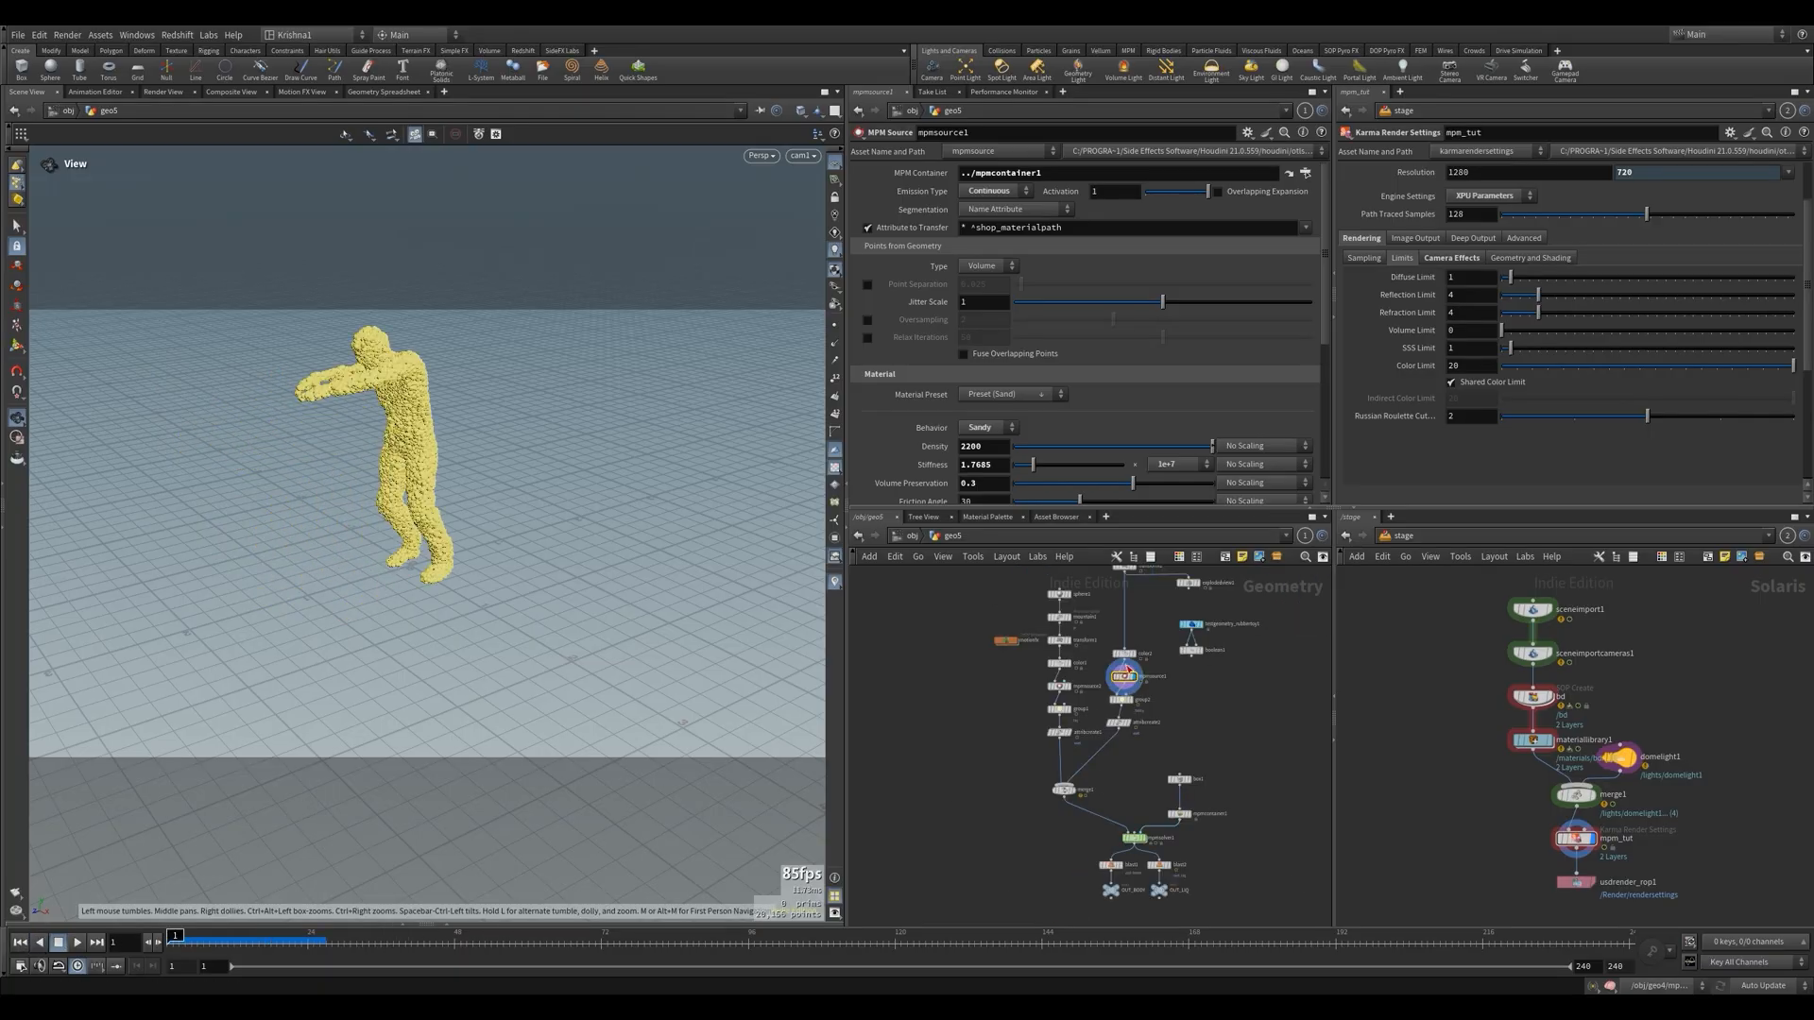
# Return mpmsource1's Emission Type to Once and turn on Pin Constraints with Enable Animation and Use Input Animation
pyautogui.scroll(3, 1125, 672)
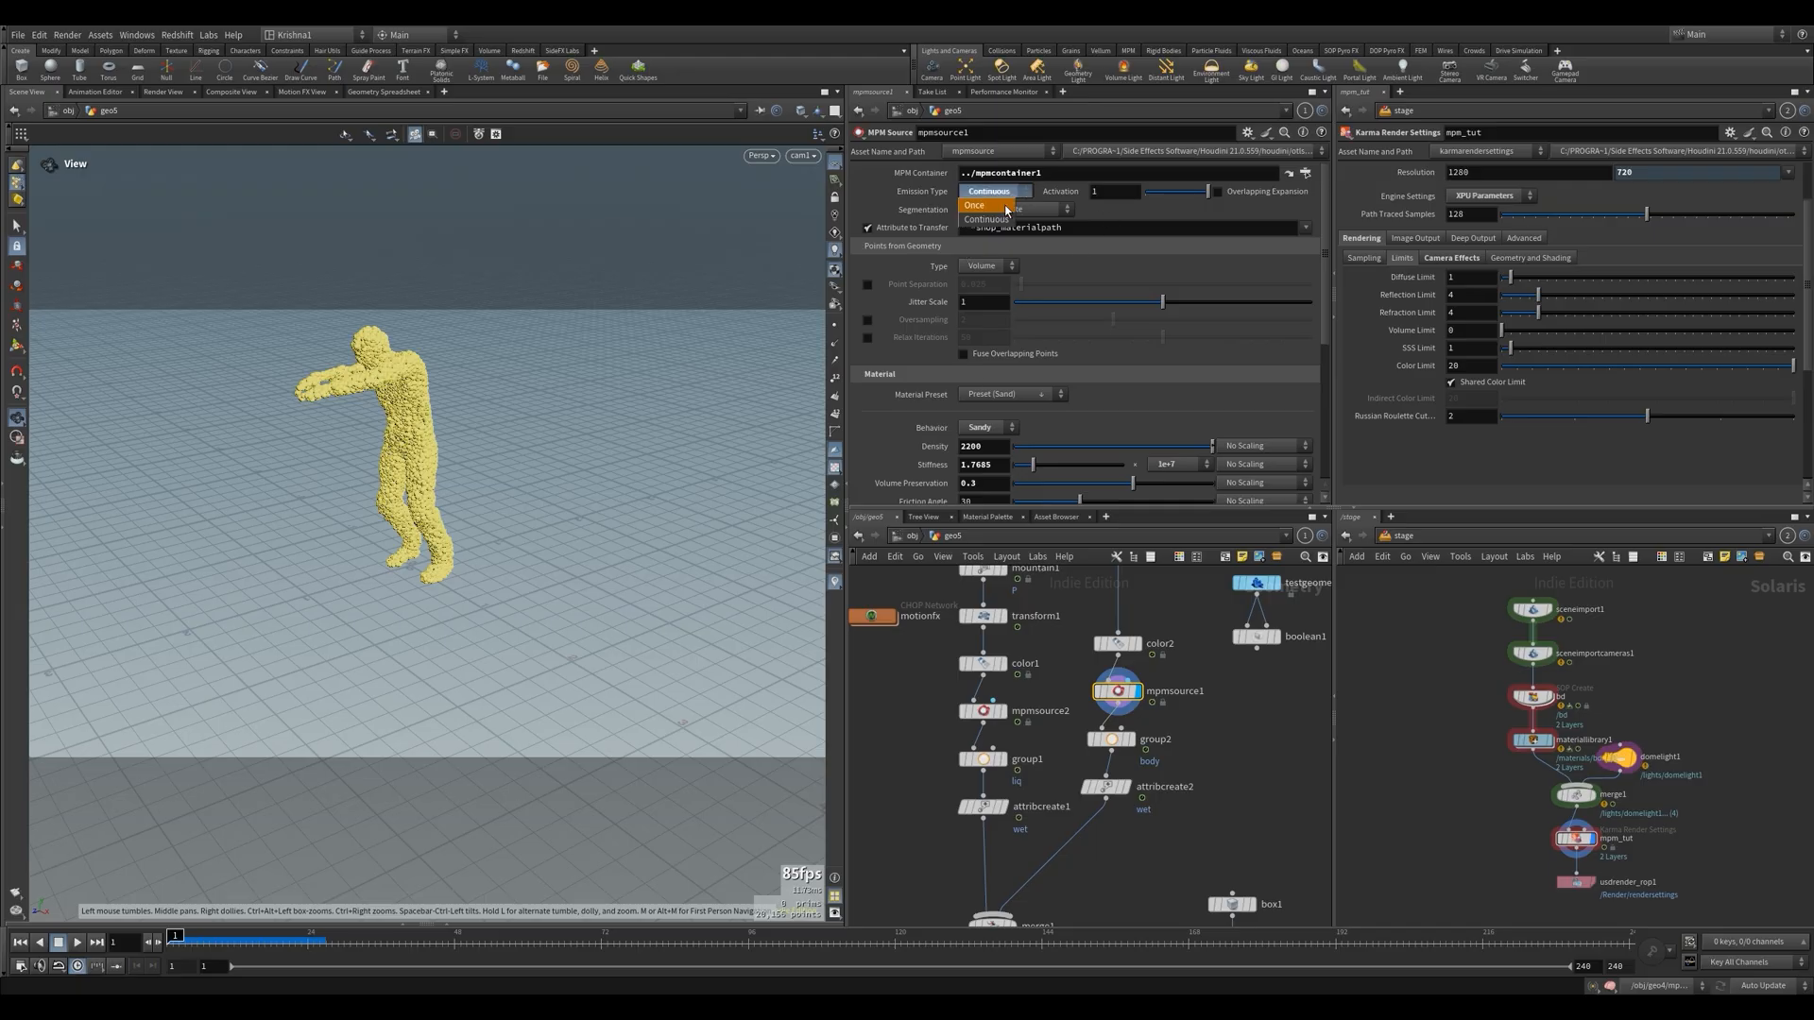
pyautogui.scroll(-3, 941, 324)
pyautogui.scroll(-1, 941, 324)
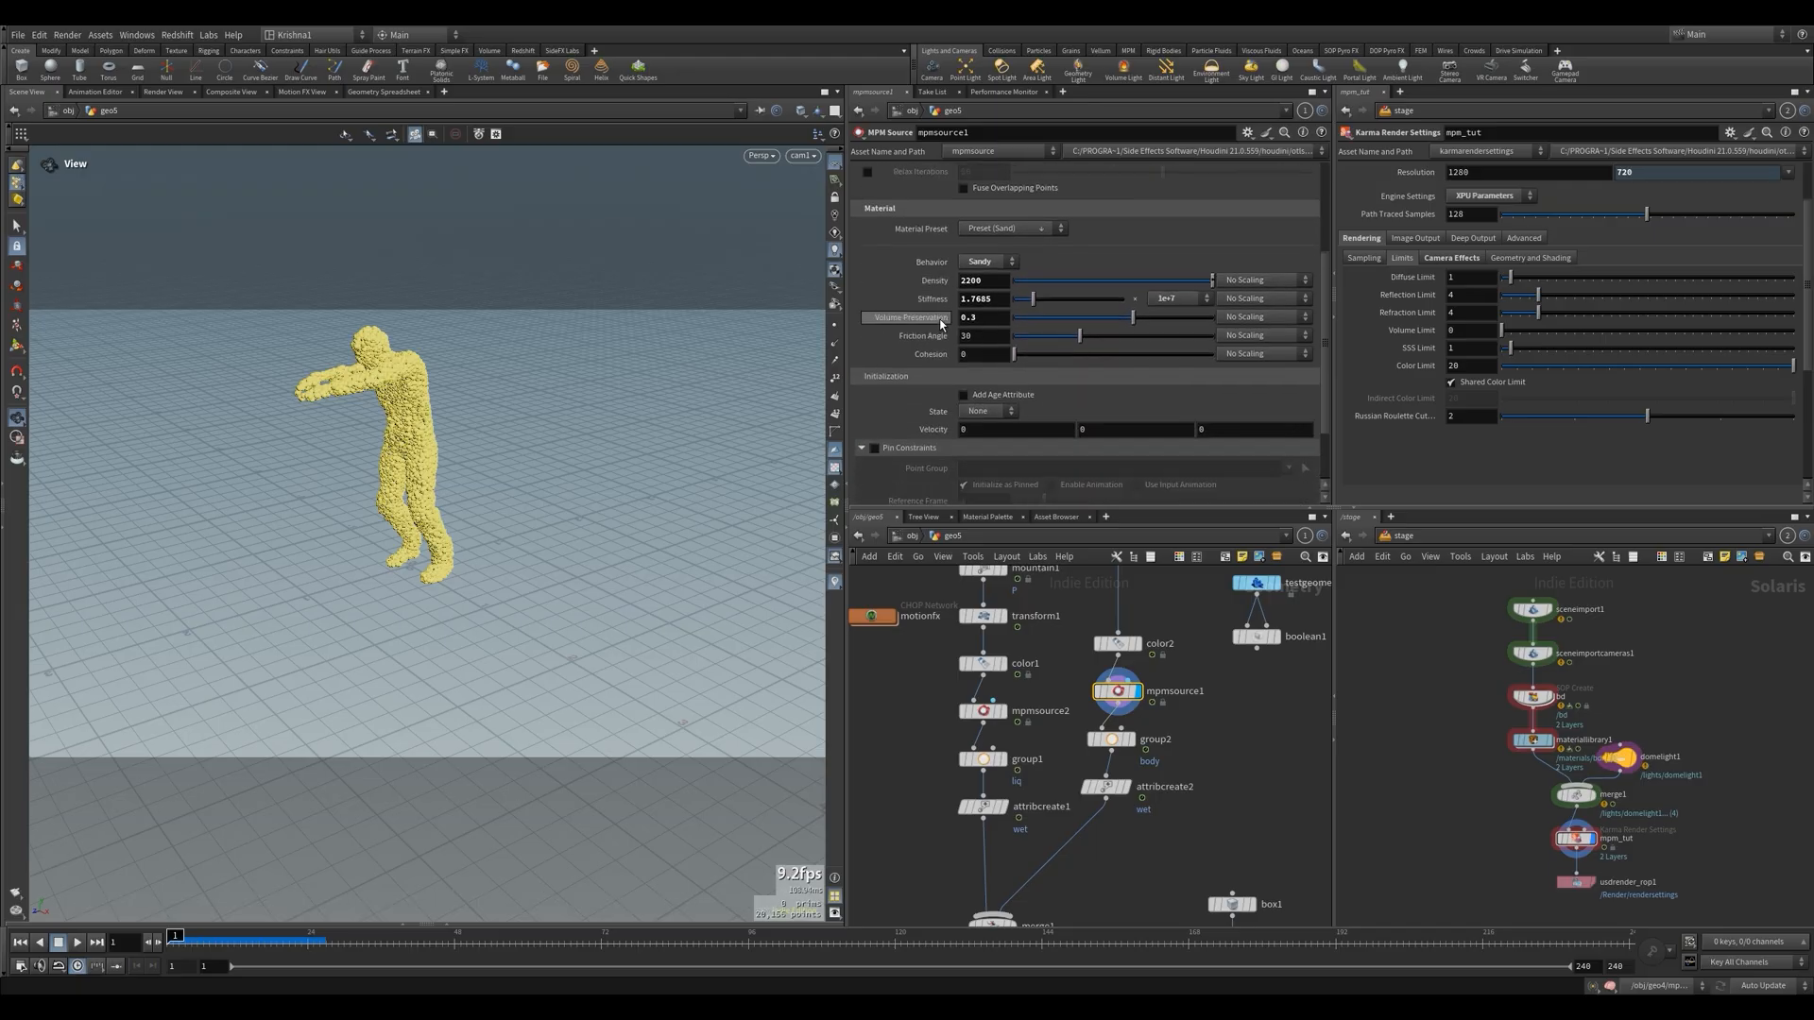
pyautogui.click(875, 448)
pyautogui.scroll(-1, 892, 430)
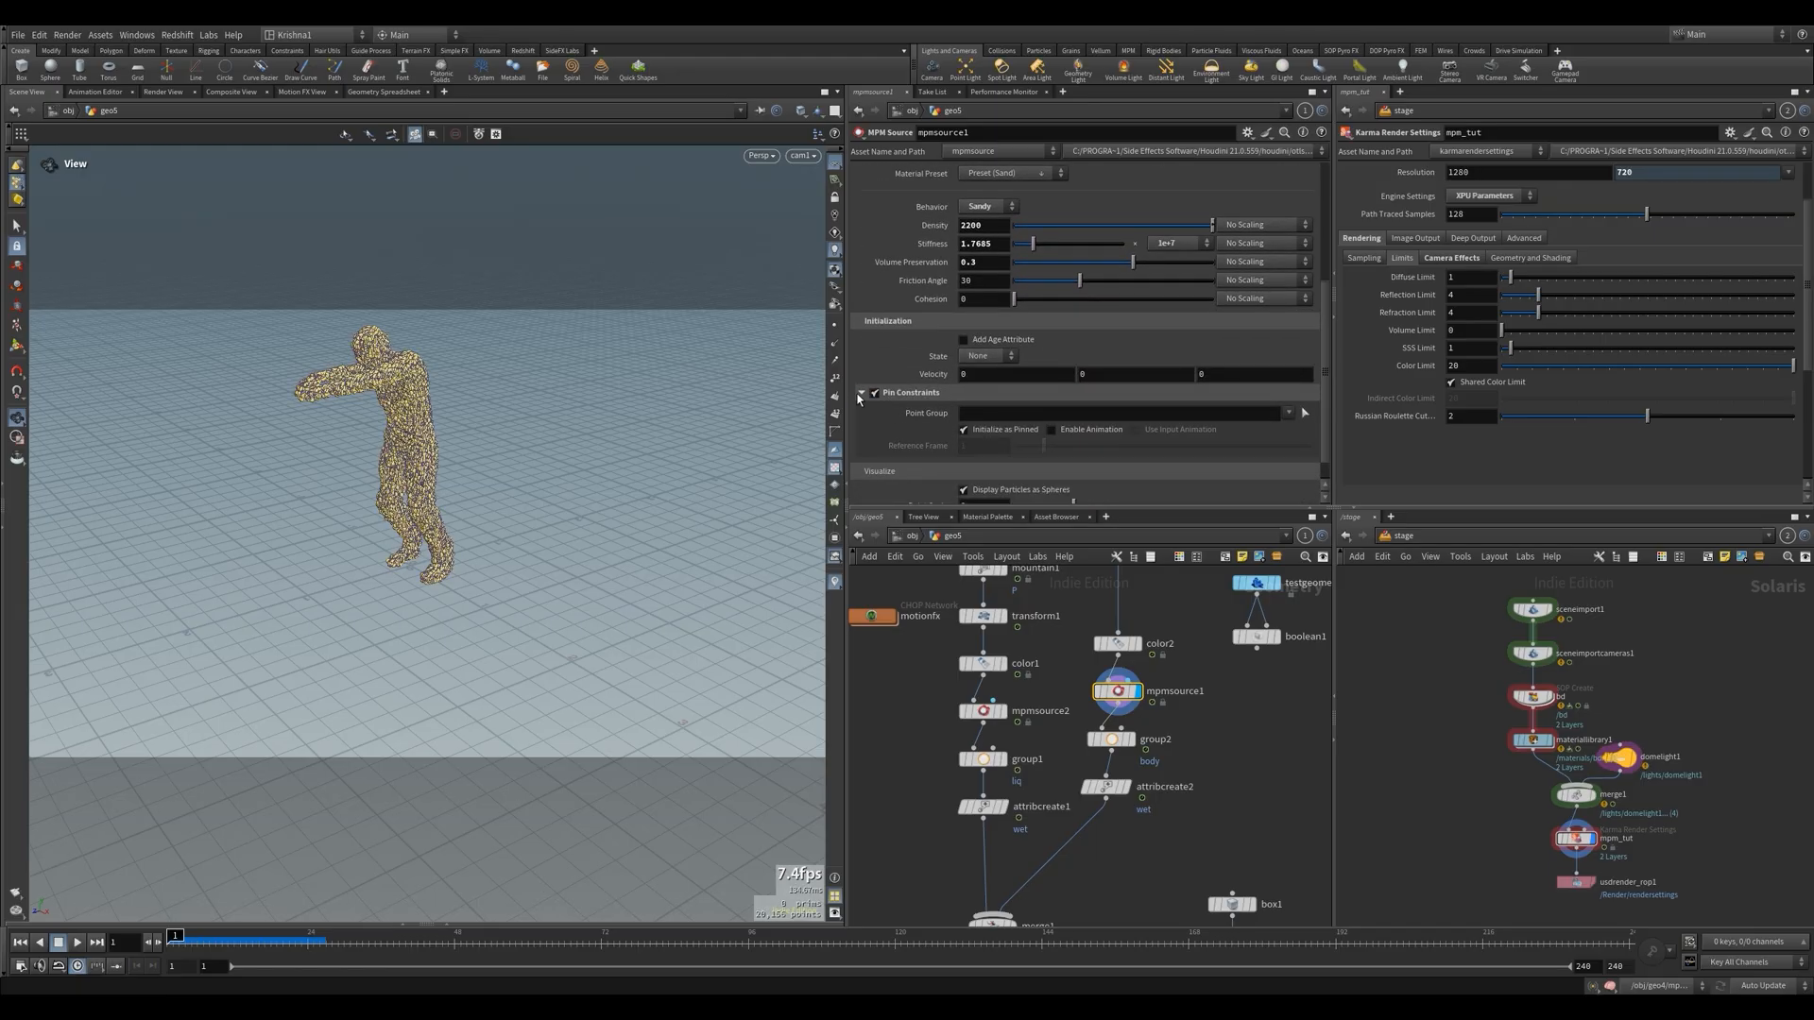
pyautogui.click(1051, 430)
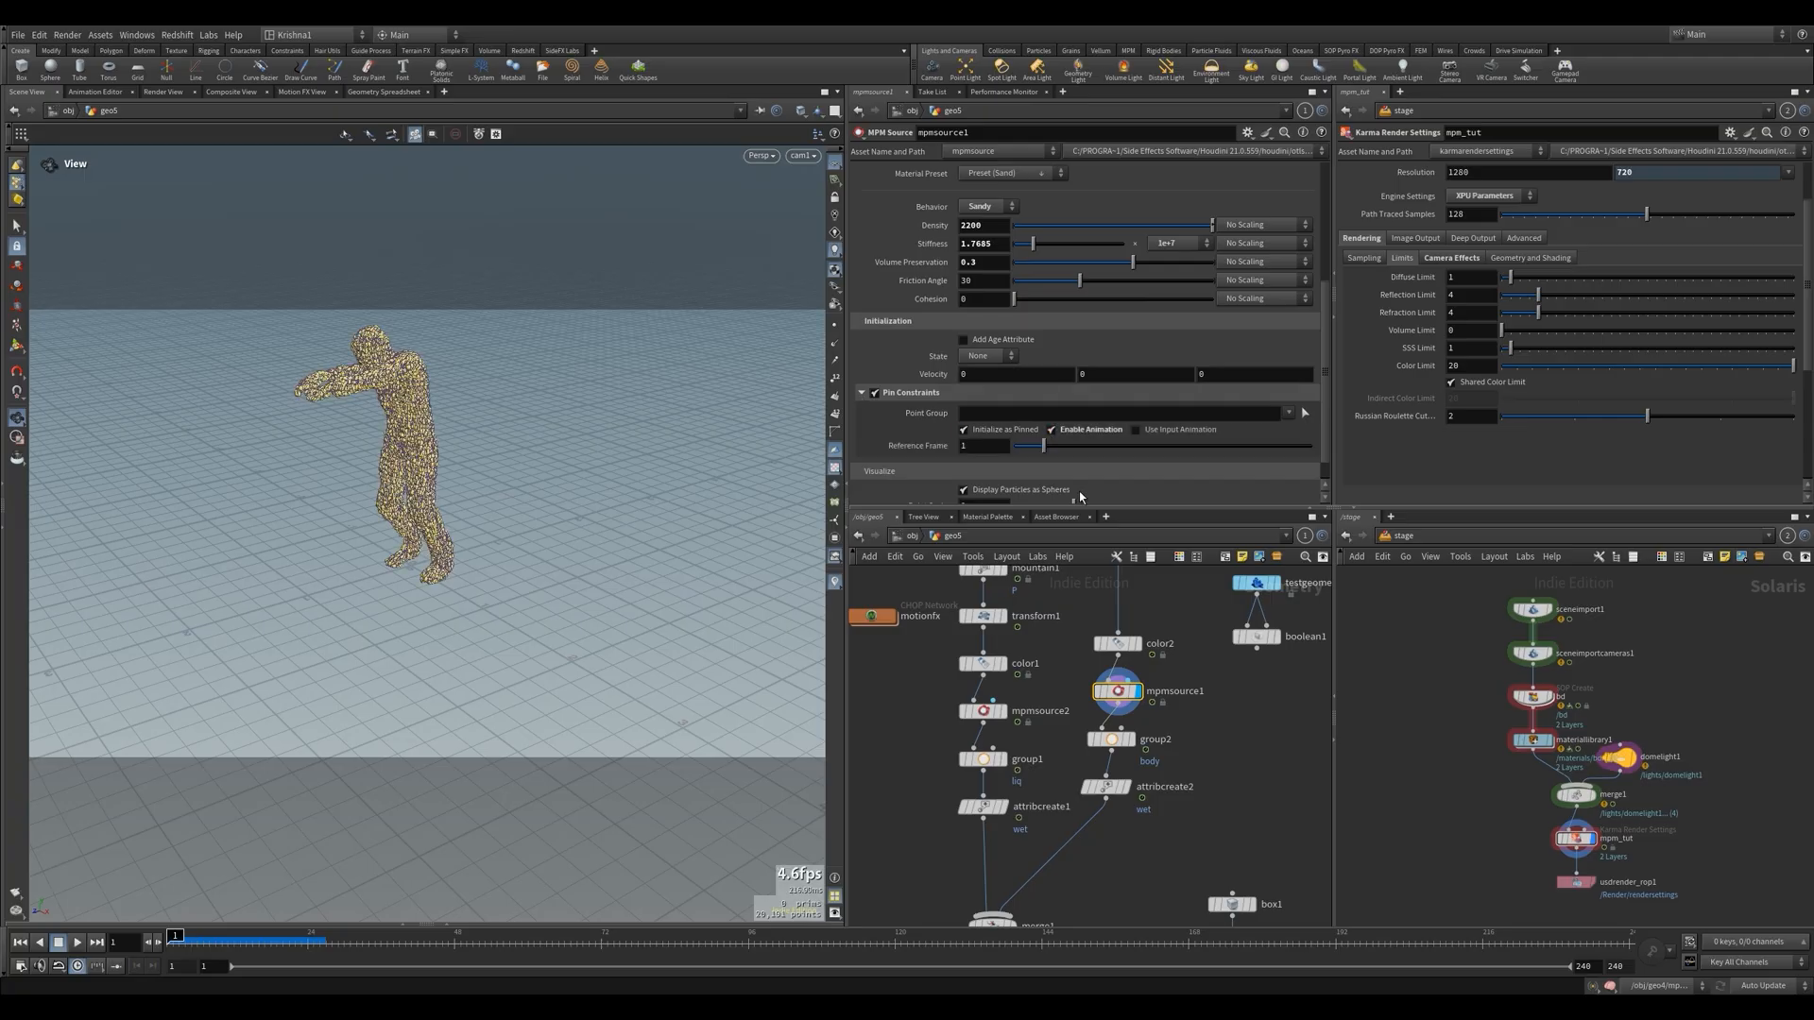
pyautogui.click(1136, 432)
# Play the timeline to test the pinned zombie particles with single emission and return to the first frame
pyautogui.press('Up')
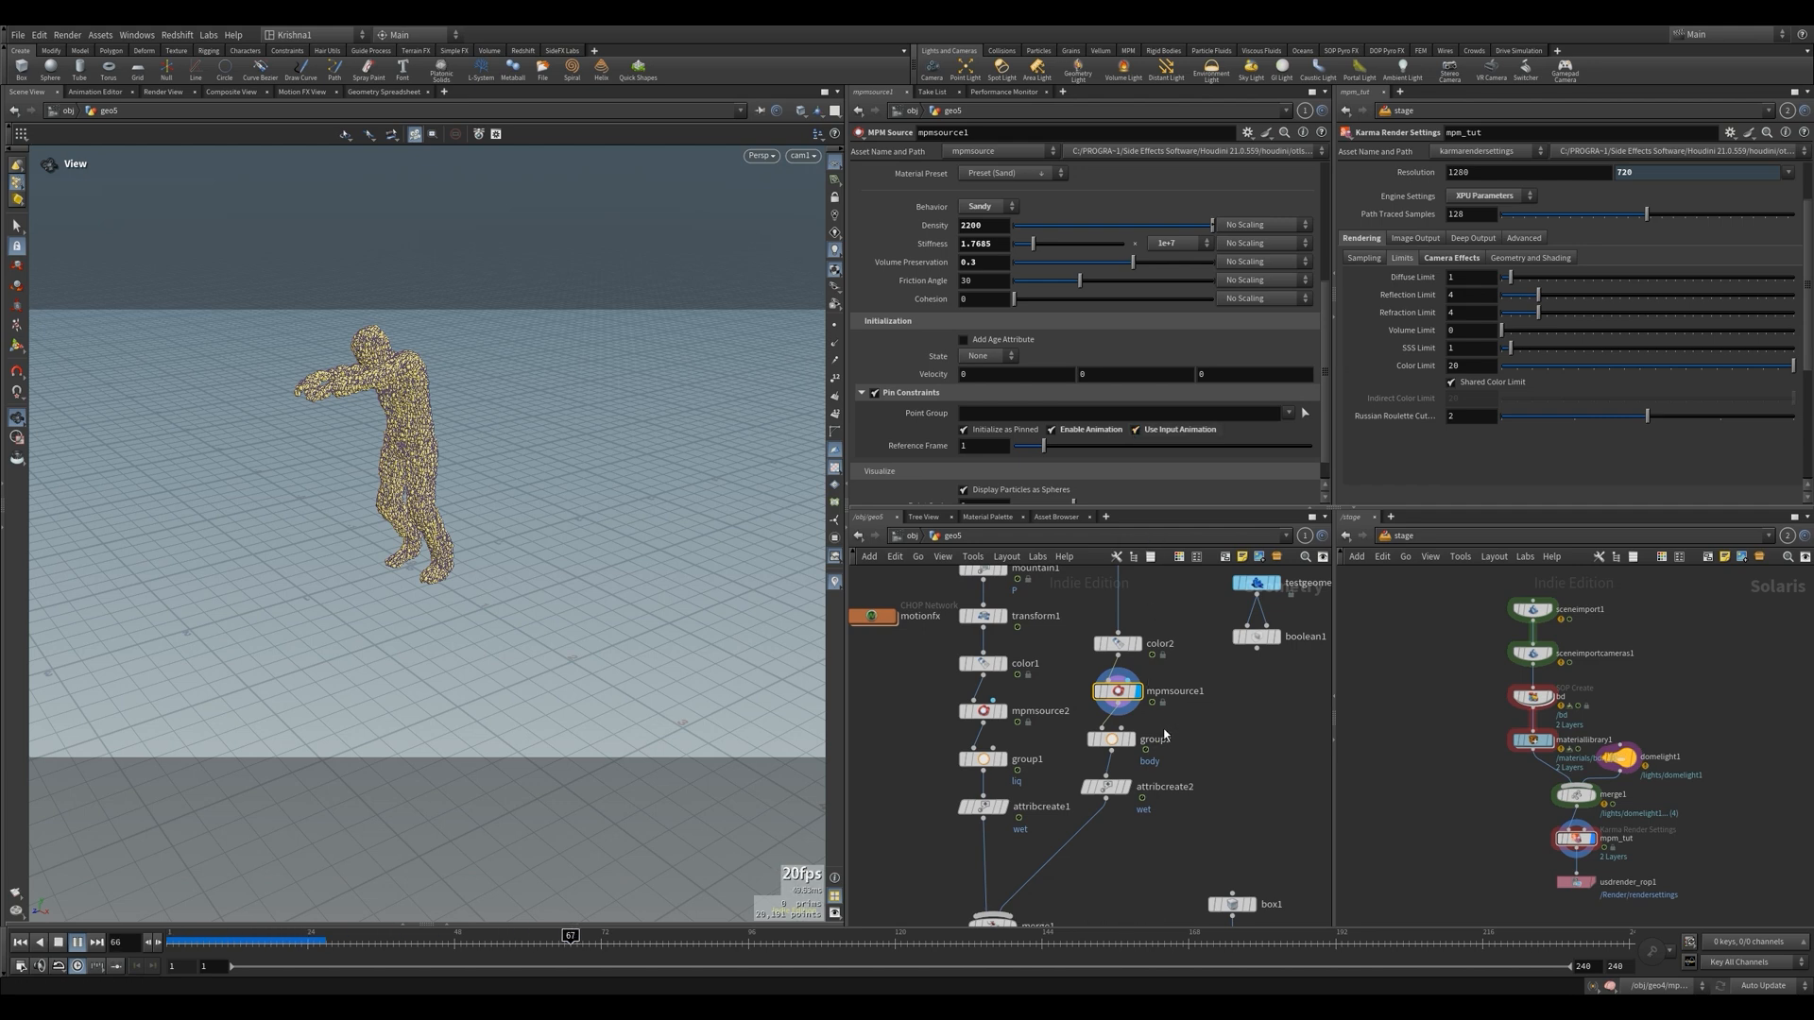
pyautogui.moveTo(775, 937); pyautogui.dragTo(203, 918)
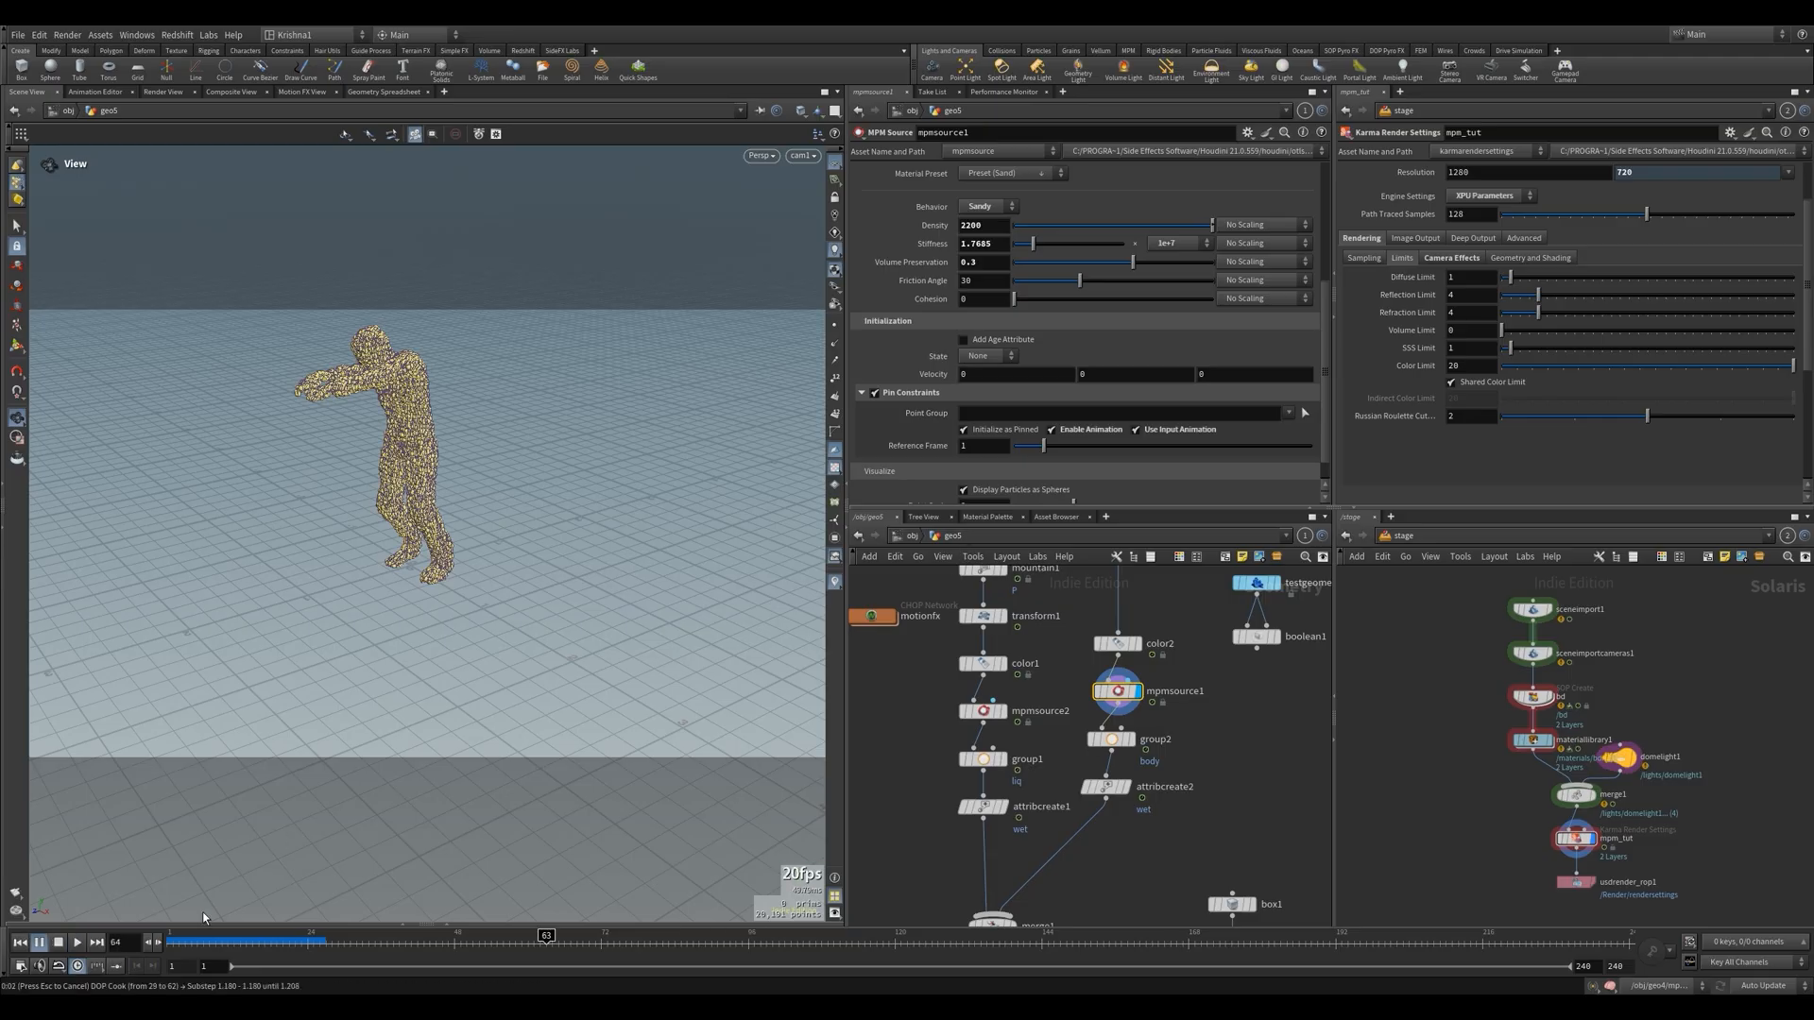
pyautogui.click(20, 942)
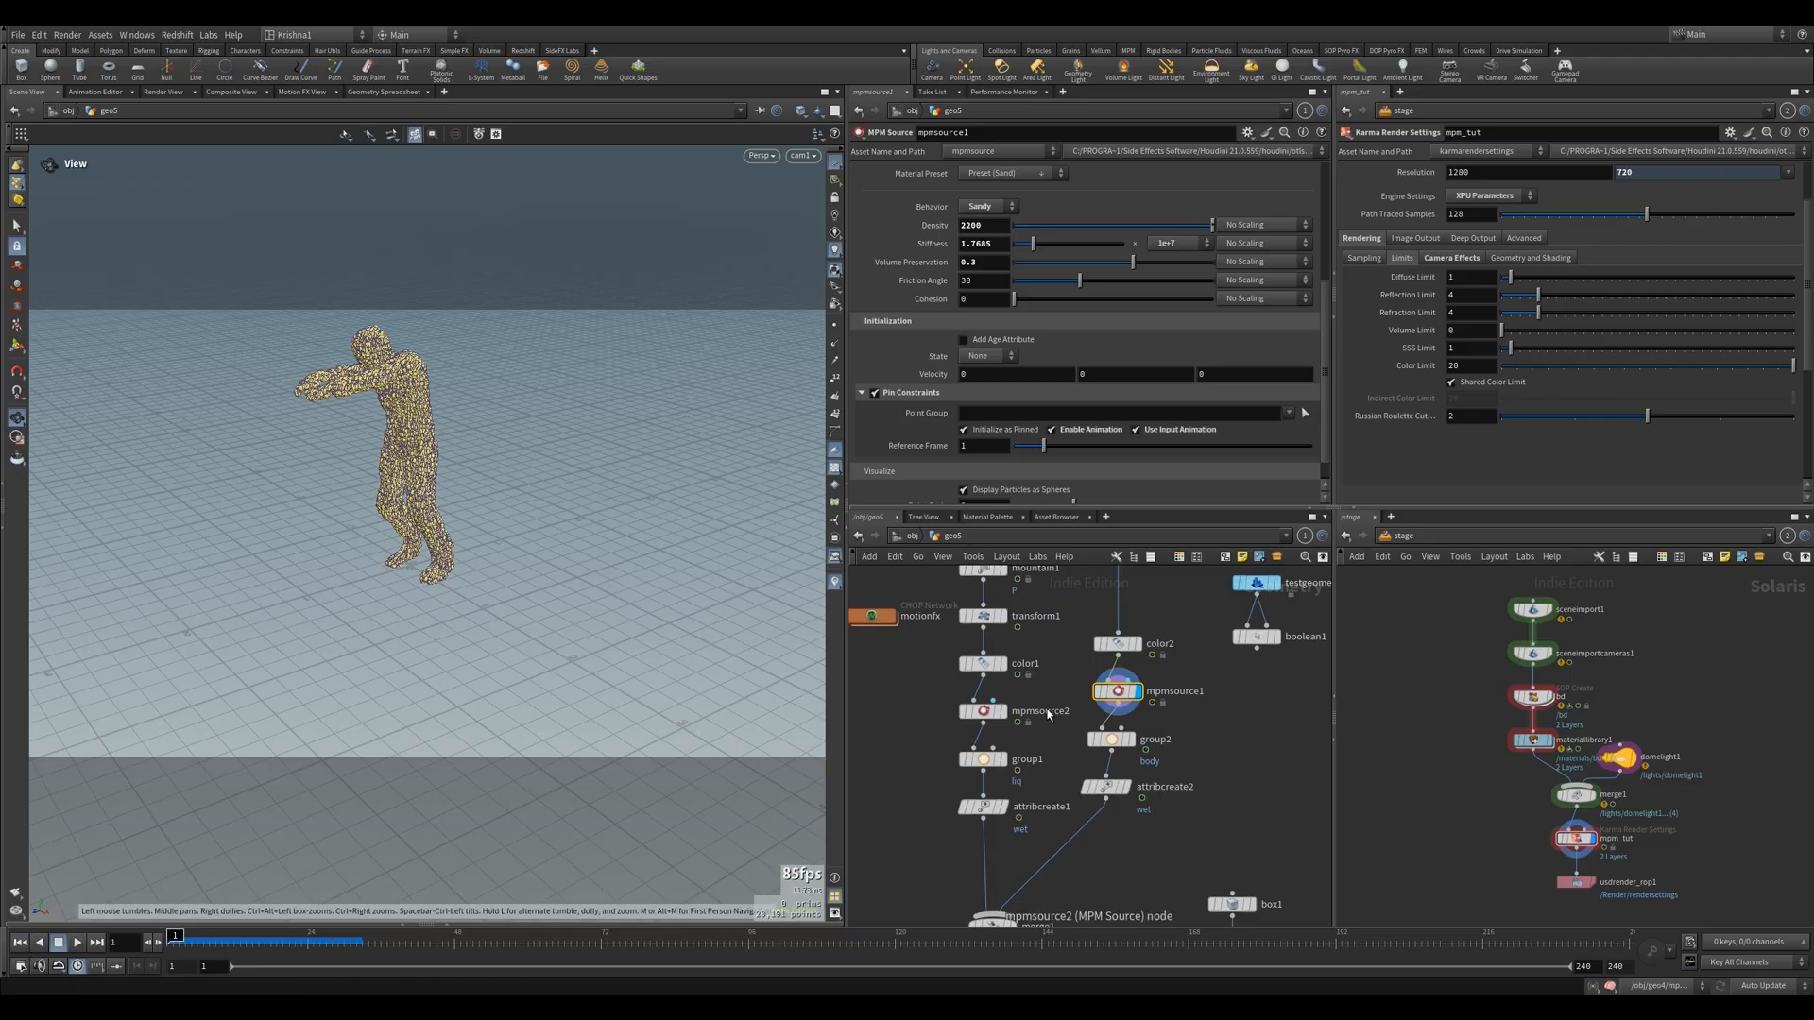
# Set mpmsource1's Emission Type to Continuous with the pin constraints on, play the walk, and return to the first frame
pyautogui.scroll(-4, 1084, 739)
pyautogui.scroll(-3, 1084, 738)
pyautogui.scroll(3, 1105, 645)
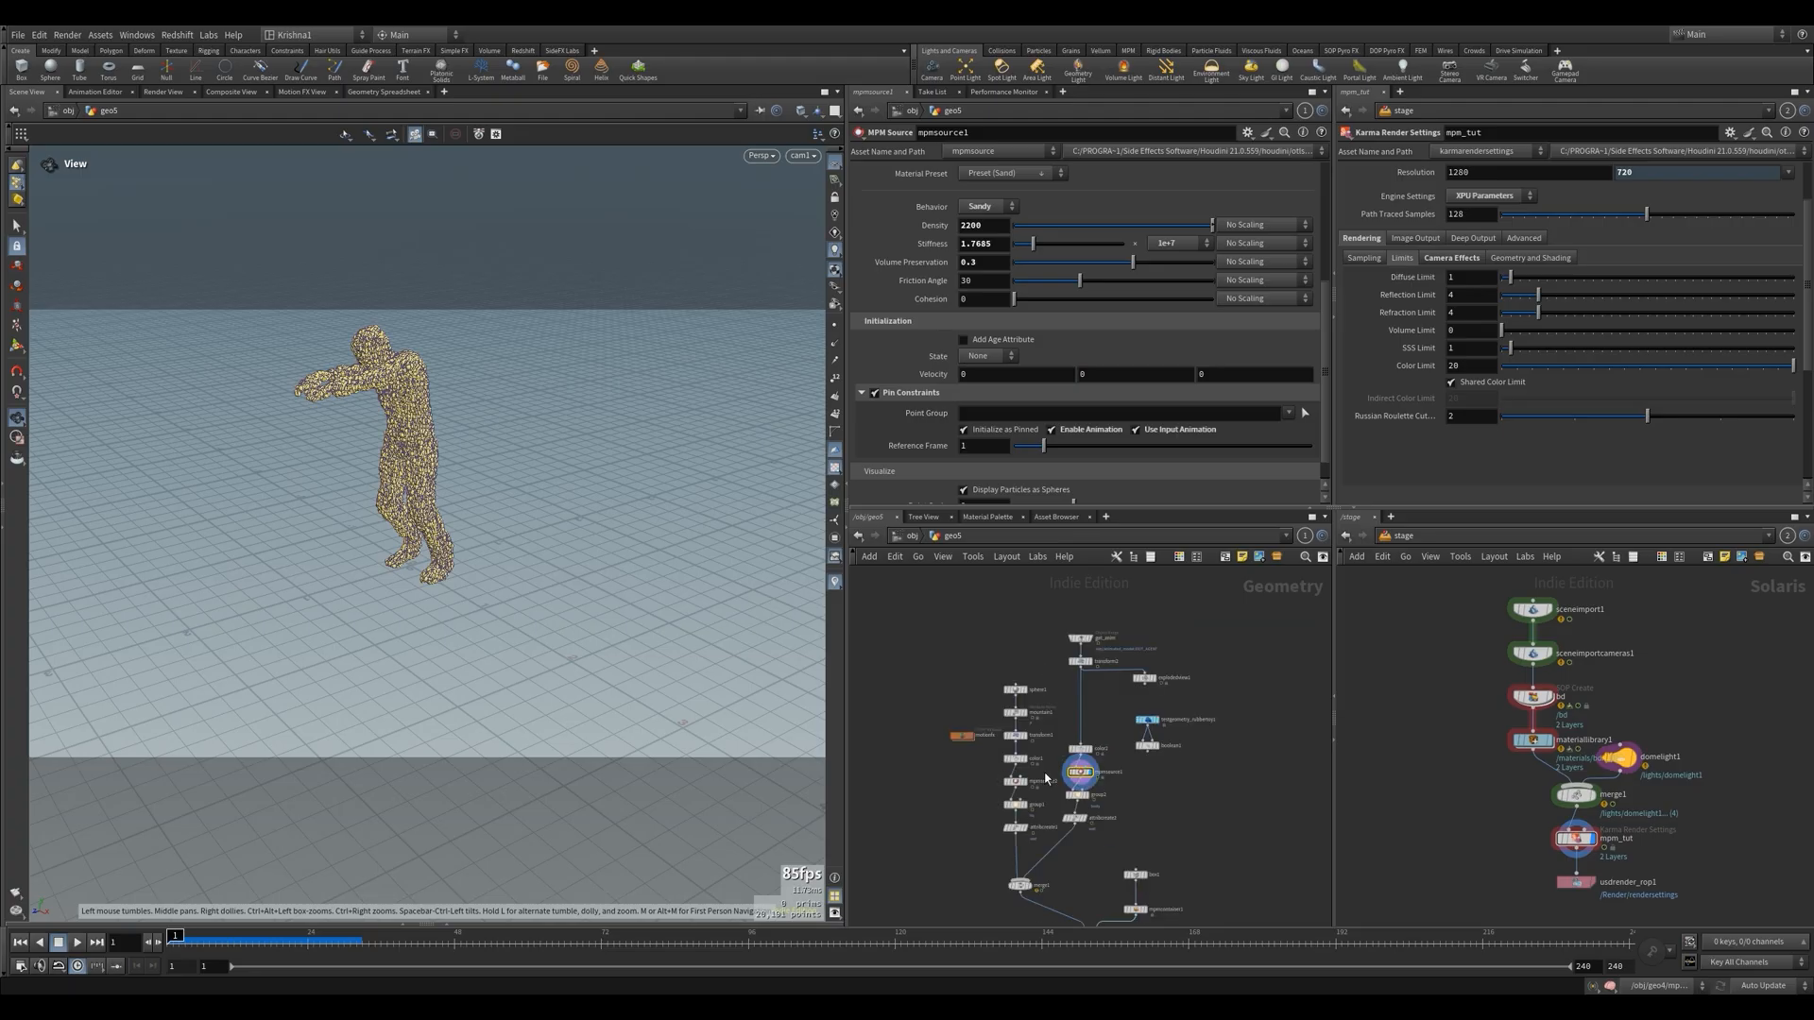
pyautogui.scroll(3, 1046, 777)
pyautogui.scroll(5, 927, 328)
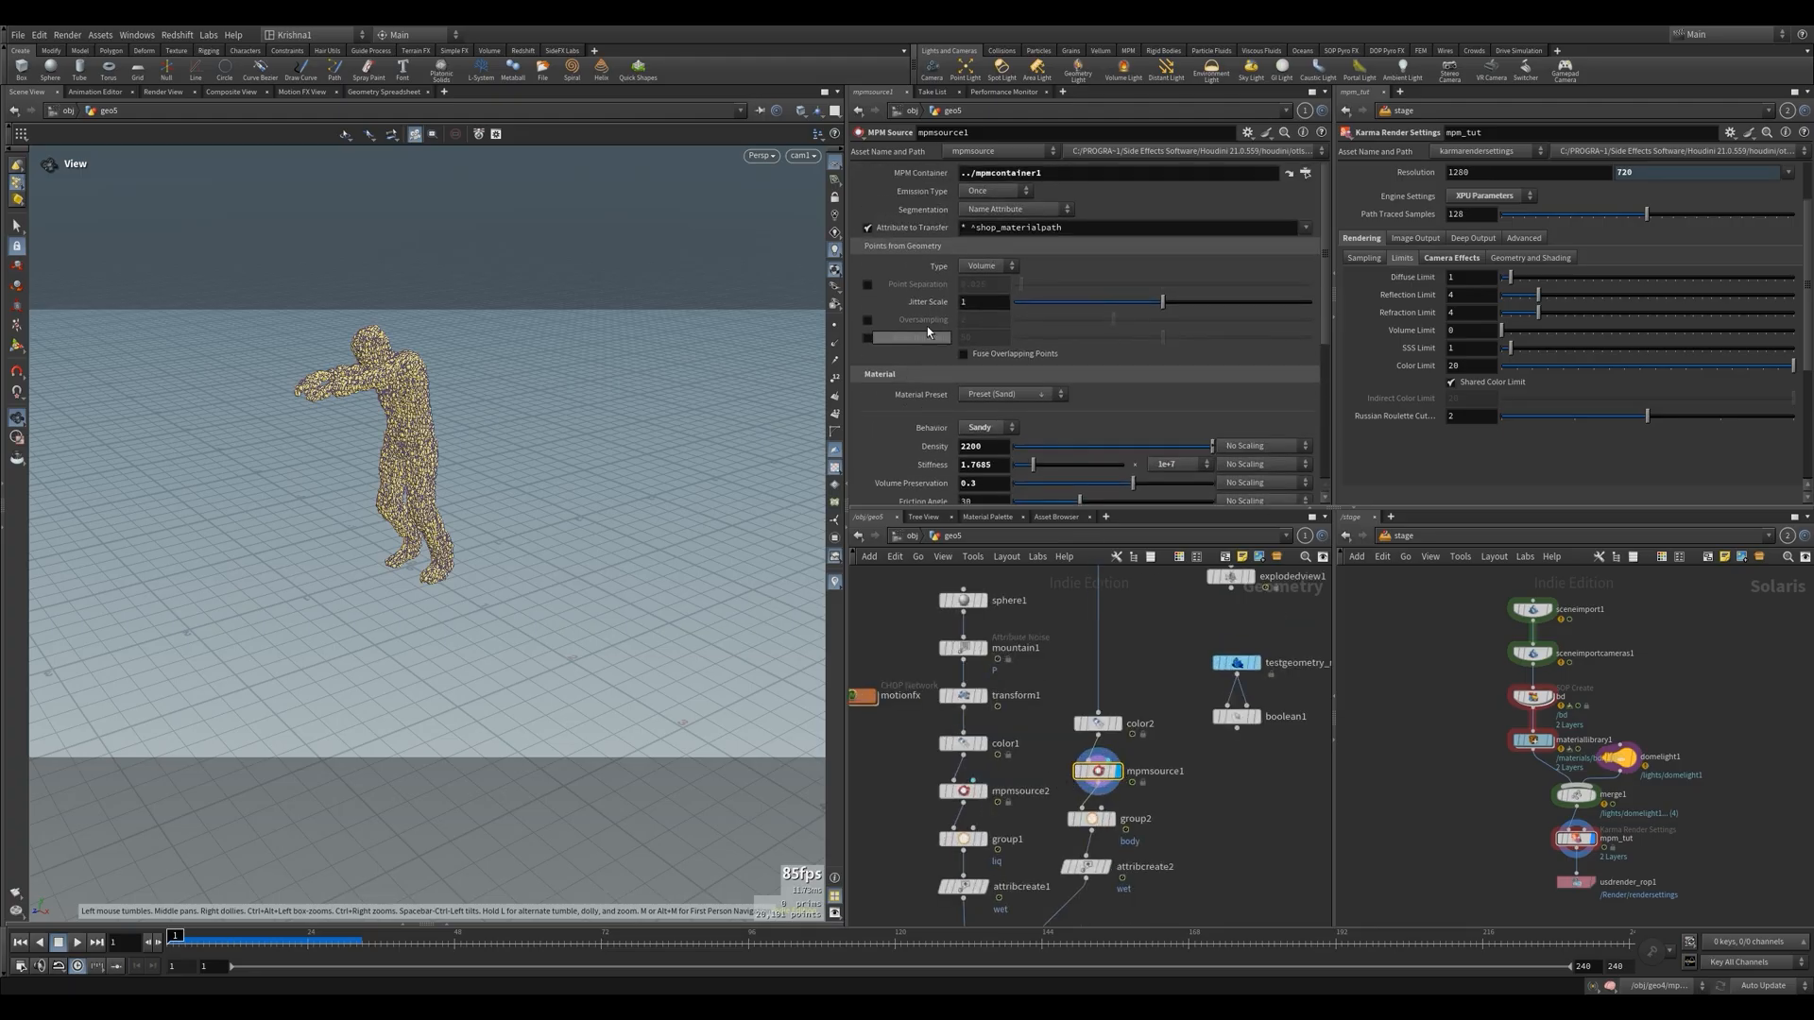
pyautogui.click(987, 191)
pyautogui.click(982, 209)
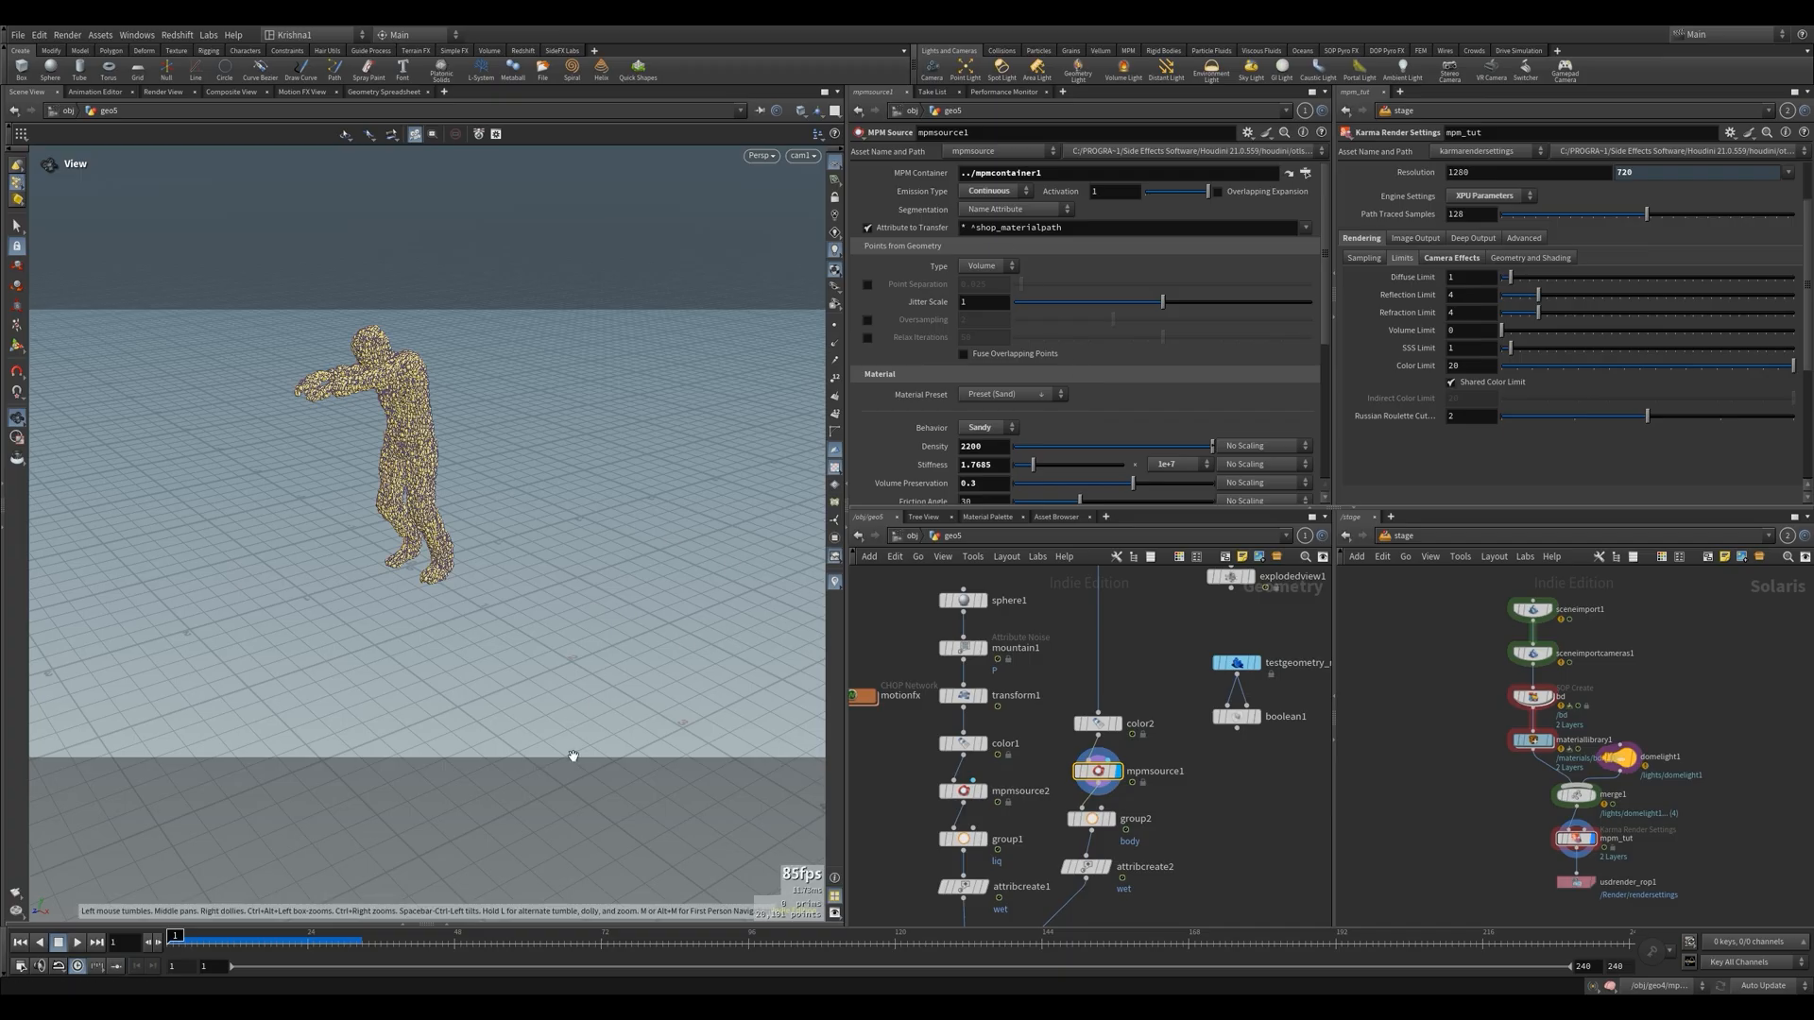
pyautogui.press('Up')
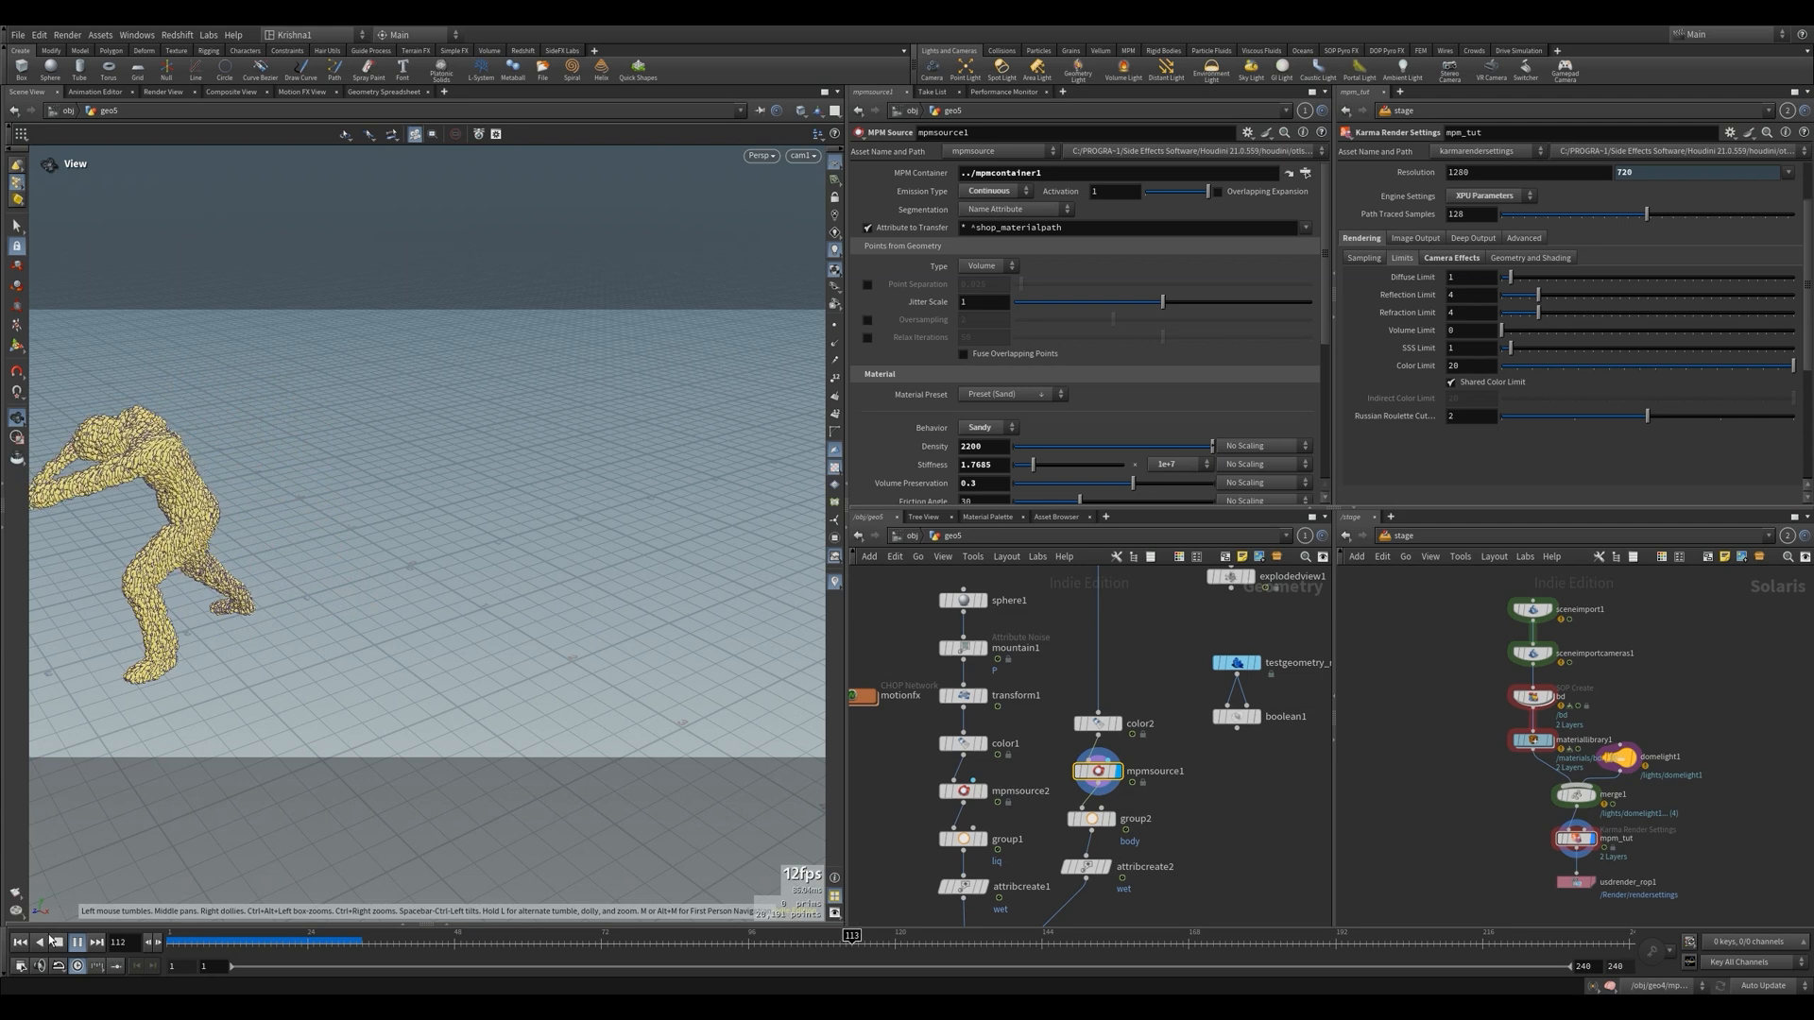
pyautogui.click(20, 942)
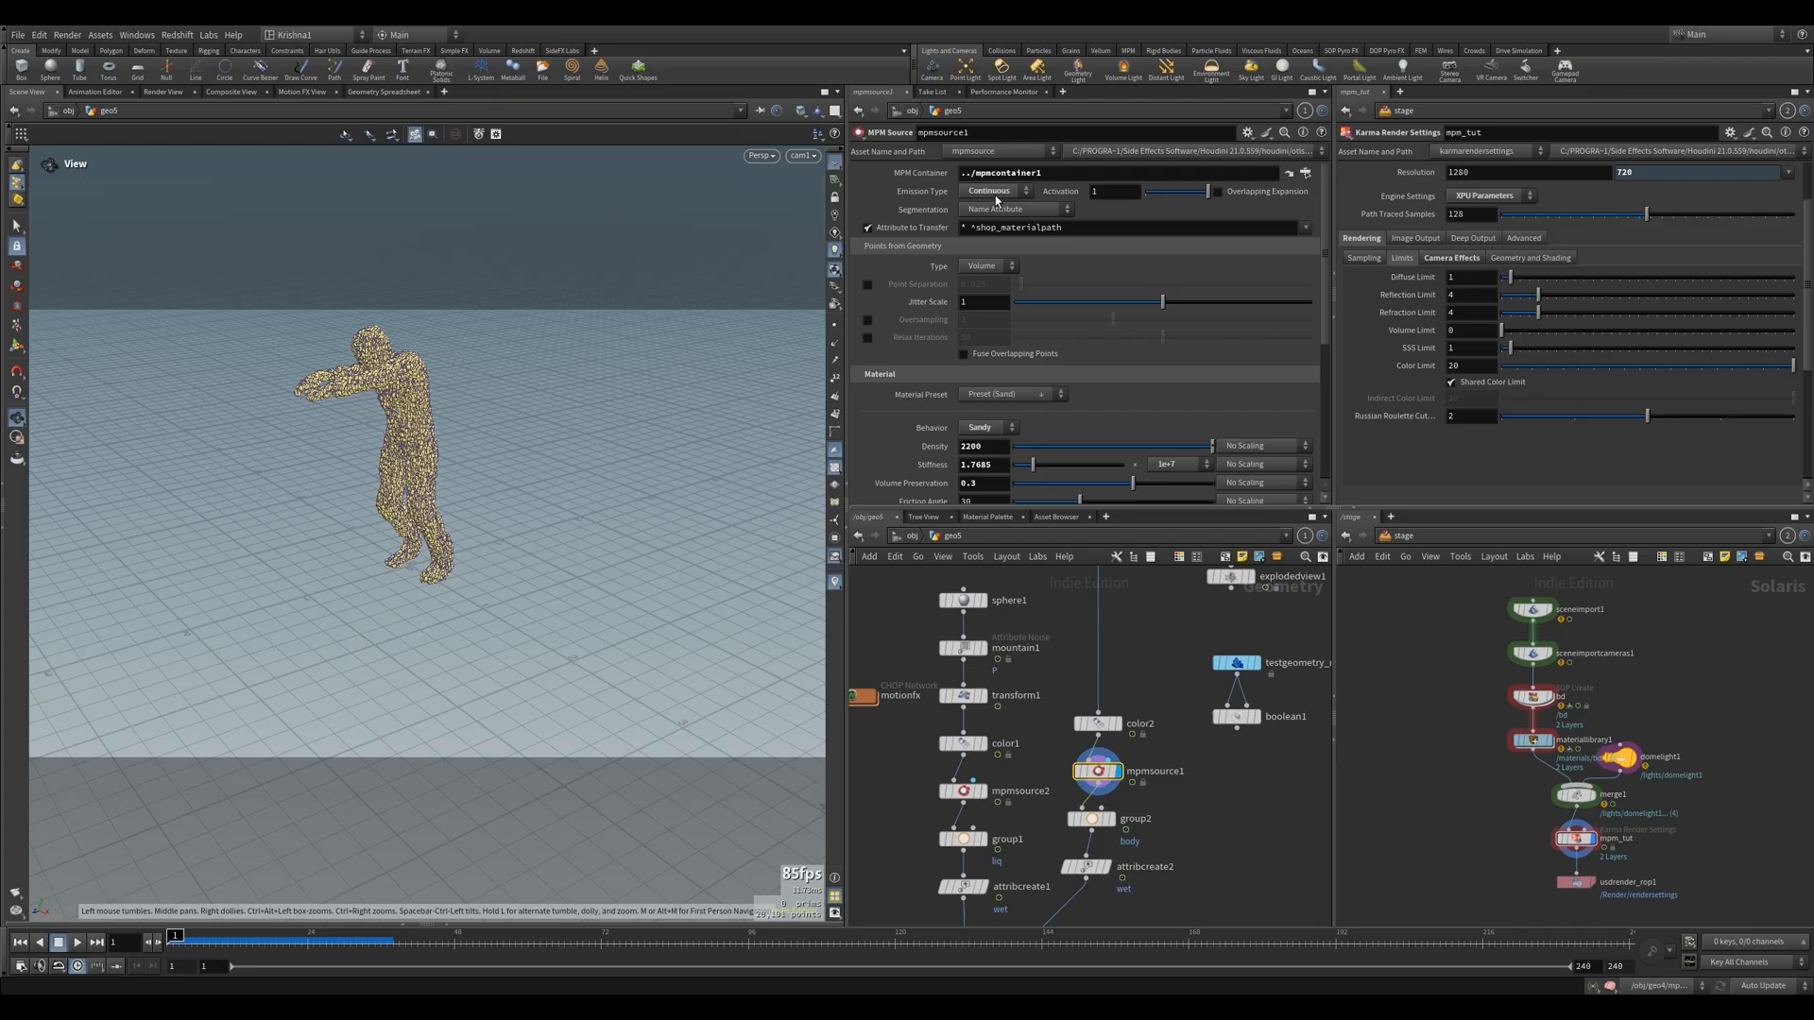
# Try limiting mpmsource1's emission by setting Activation to the expression $F==1, and play the timeline to test it
pyautogui.click(1067, 195)
pyautogui.write('$F==1')
pyautogui.press('Return')
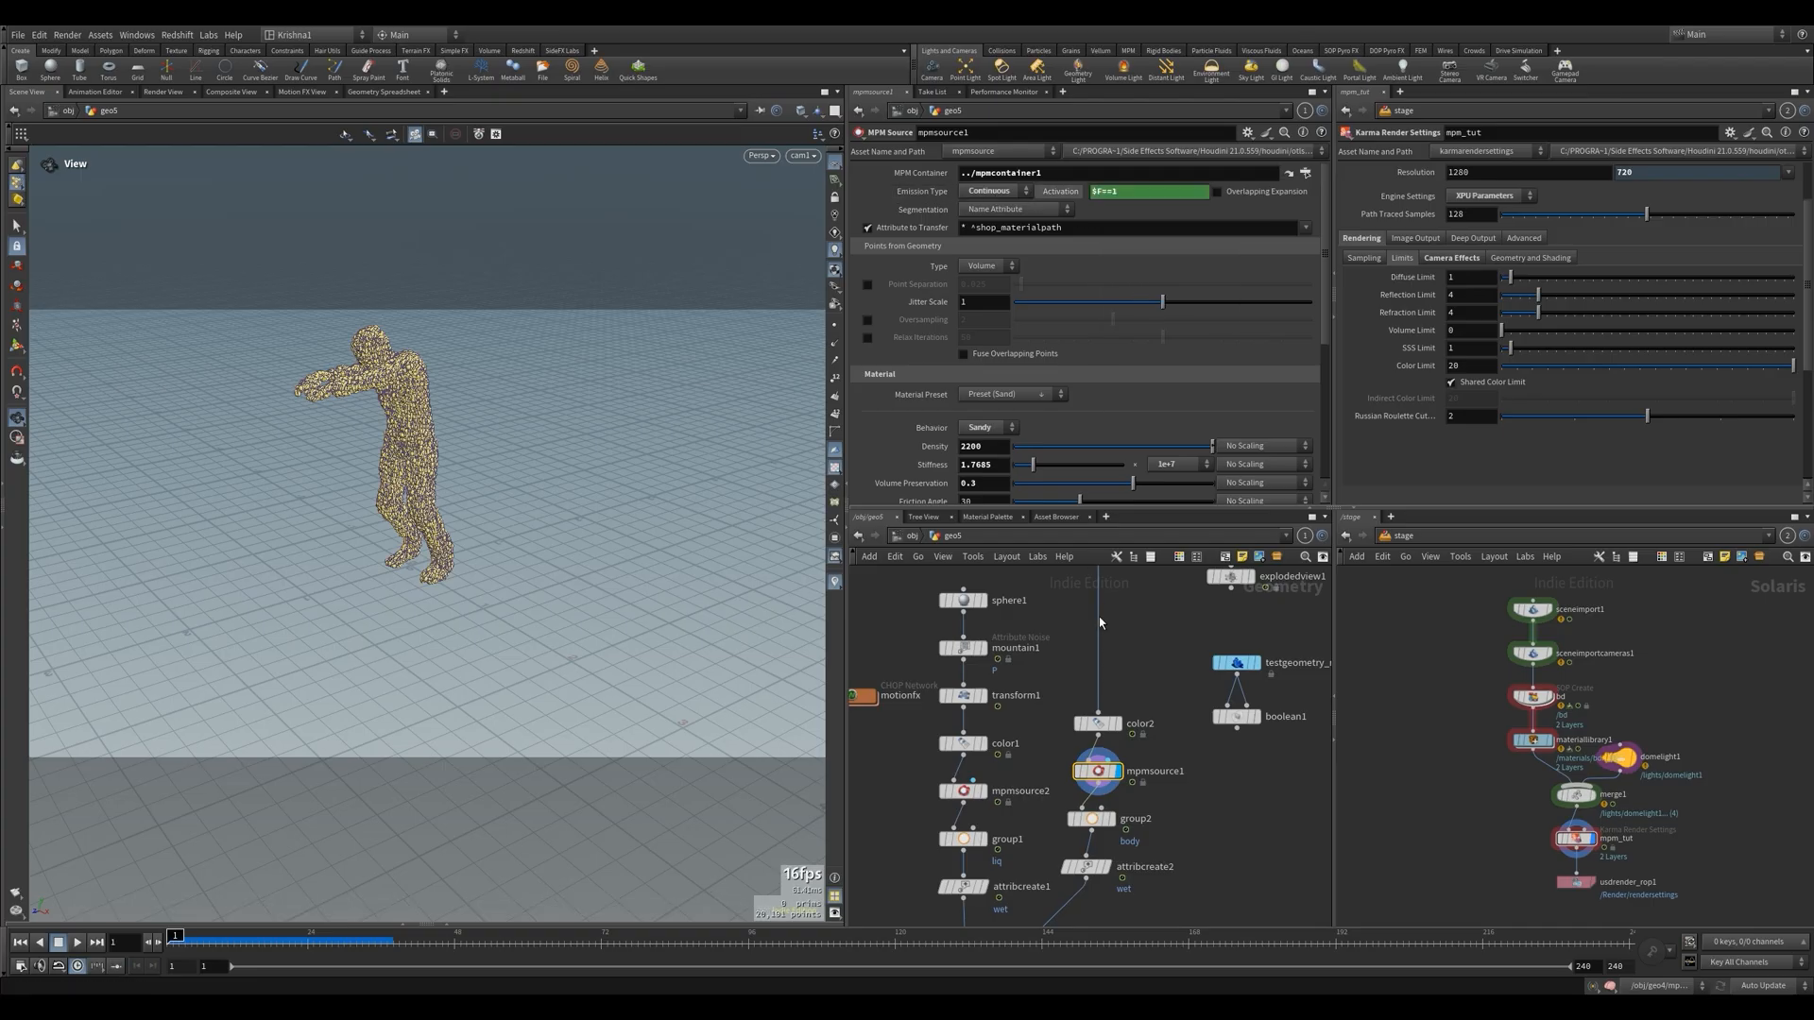
pyautogui.press('Up')
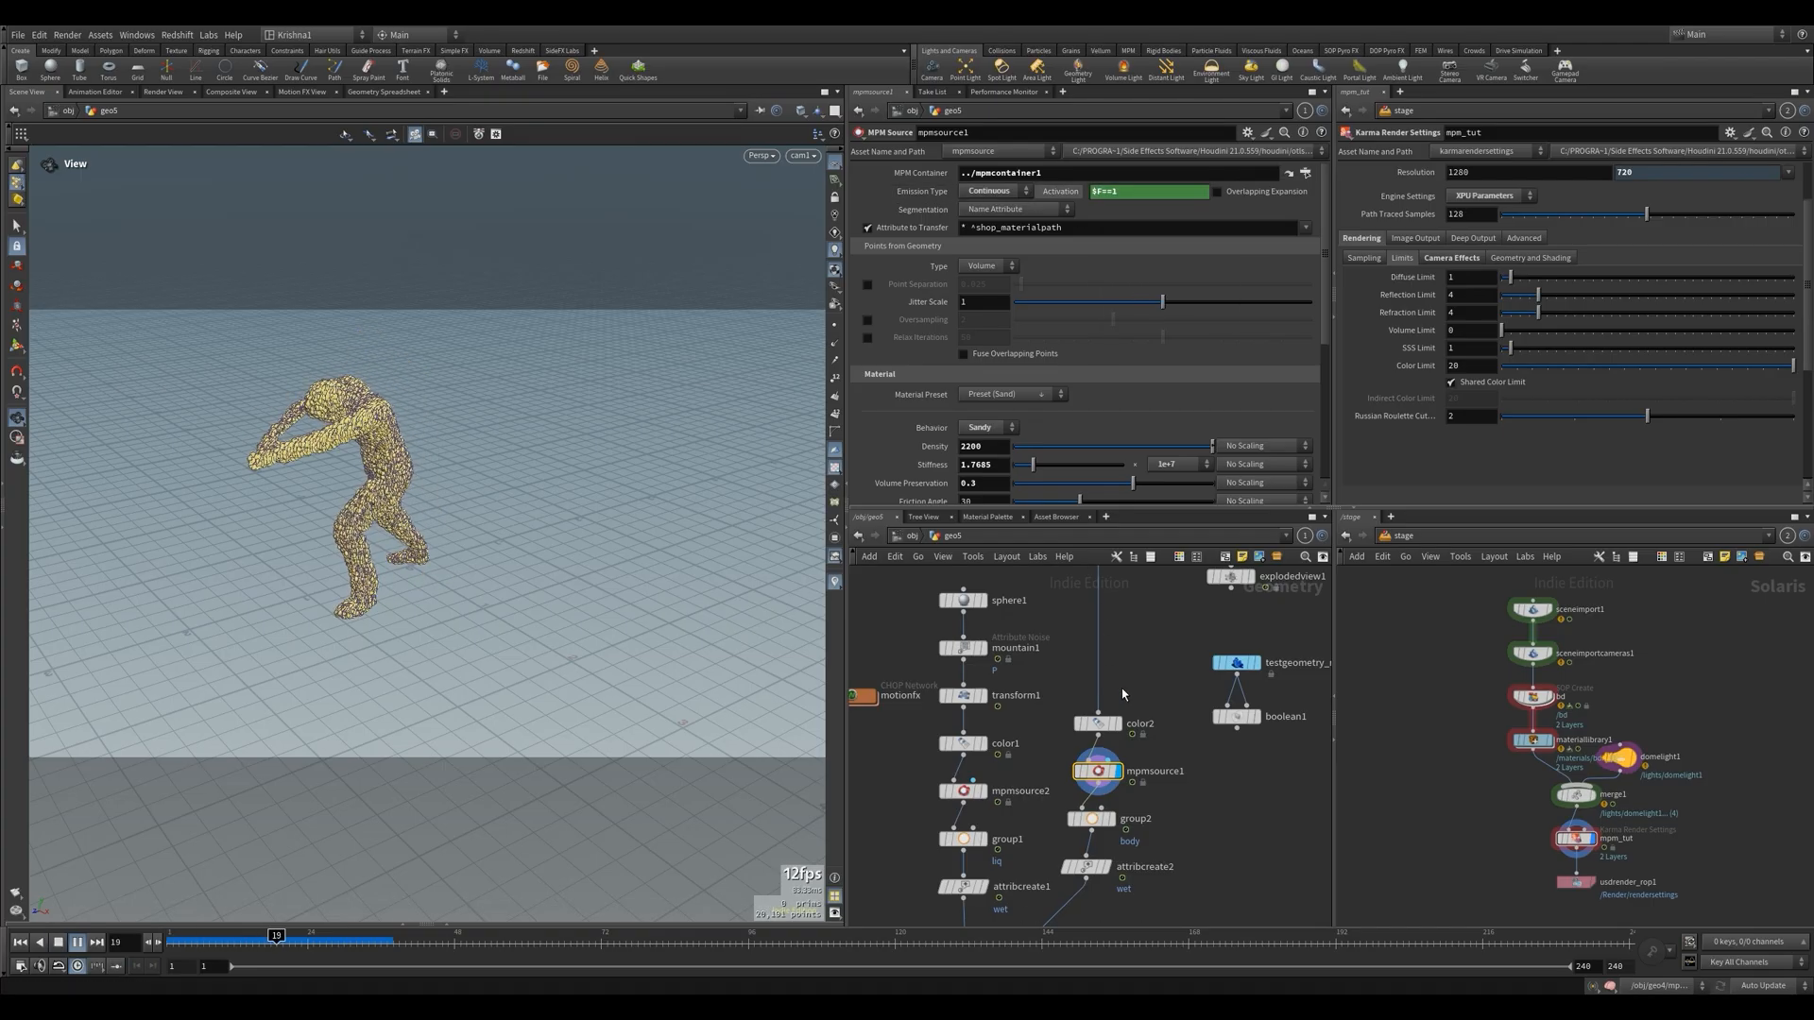
pyautogui.press('Down')
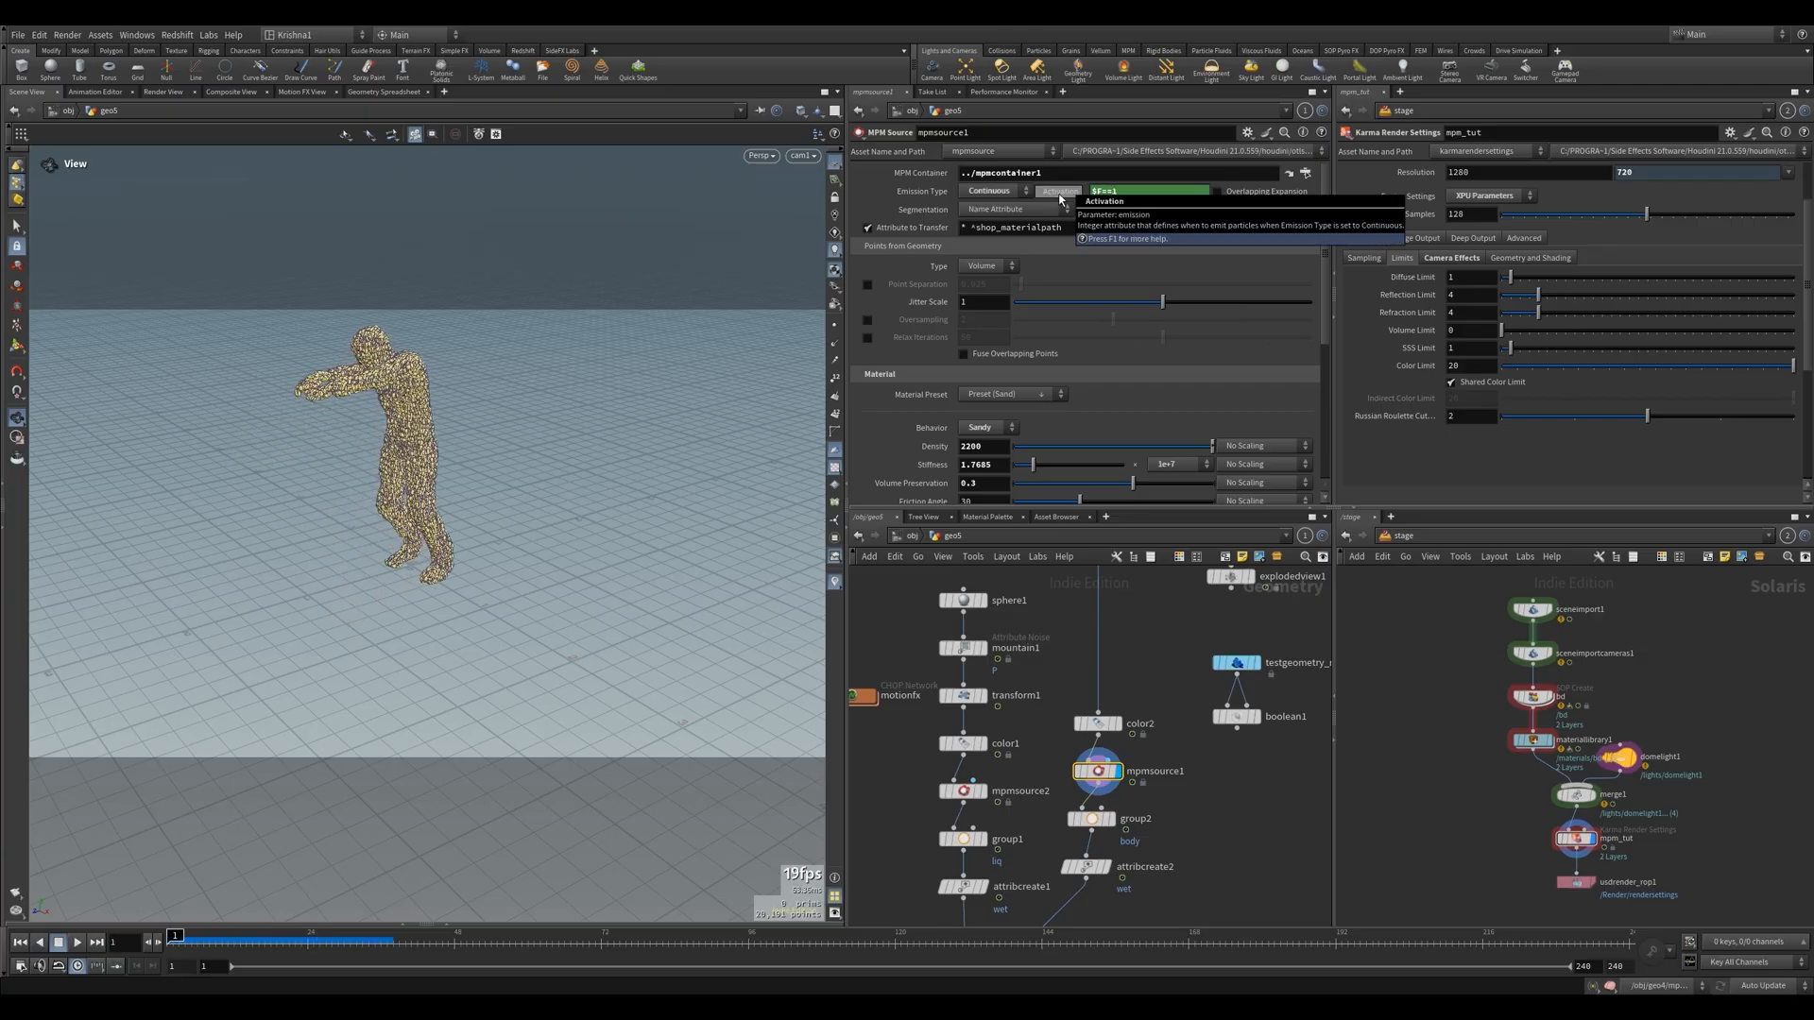
# Revert mpmsource1's Activation to its default of 1, replay the walk, and return to the first frame
pyautogui.keyDown('ctrl'); pyautogui.middleClick(1059, 196); pyautogui.keyUp('ctrl')
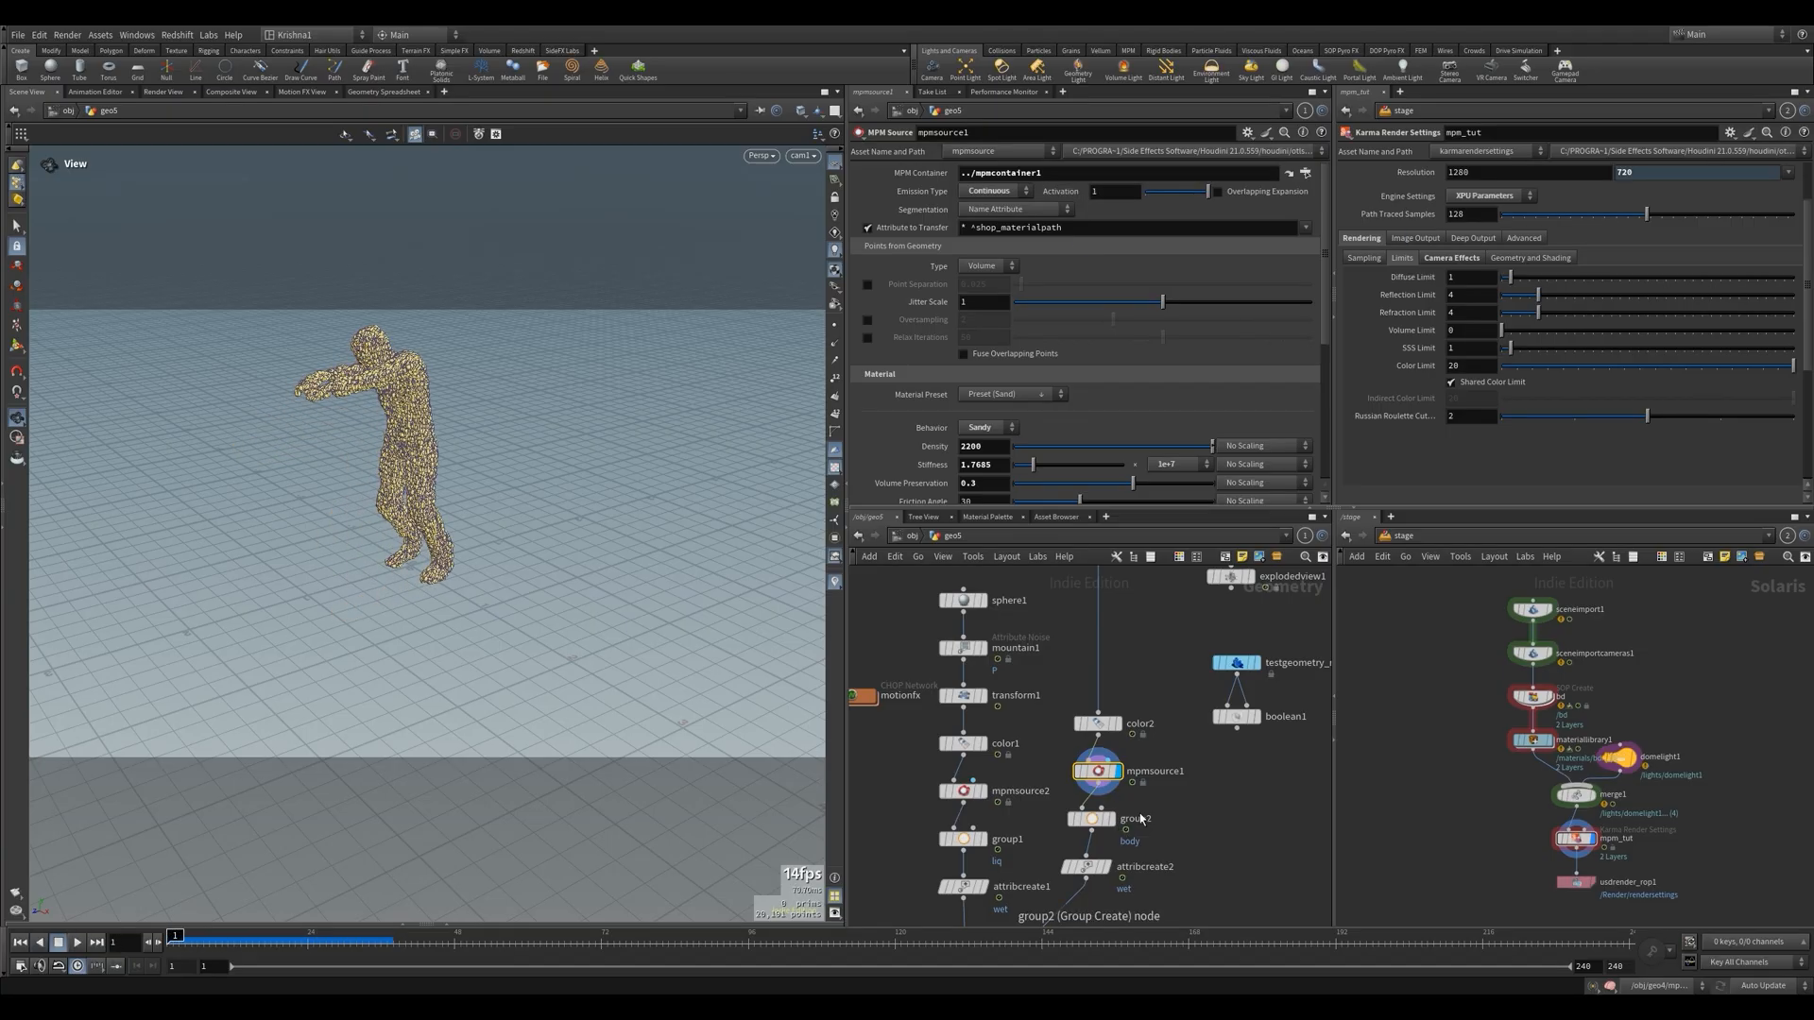
pyautogui.press('Up')
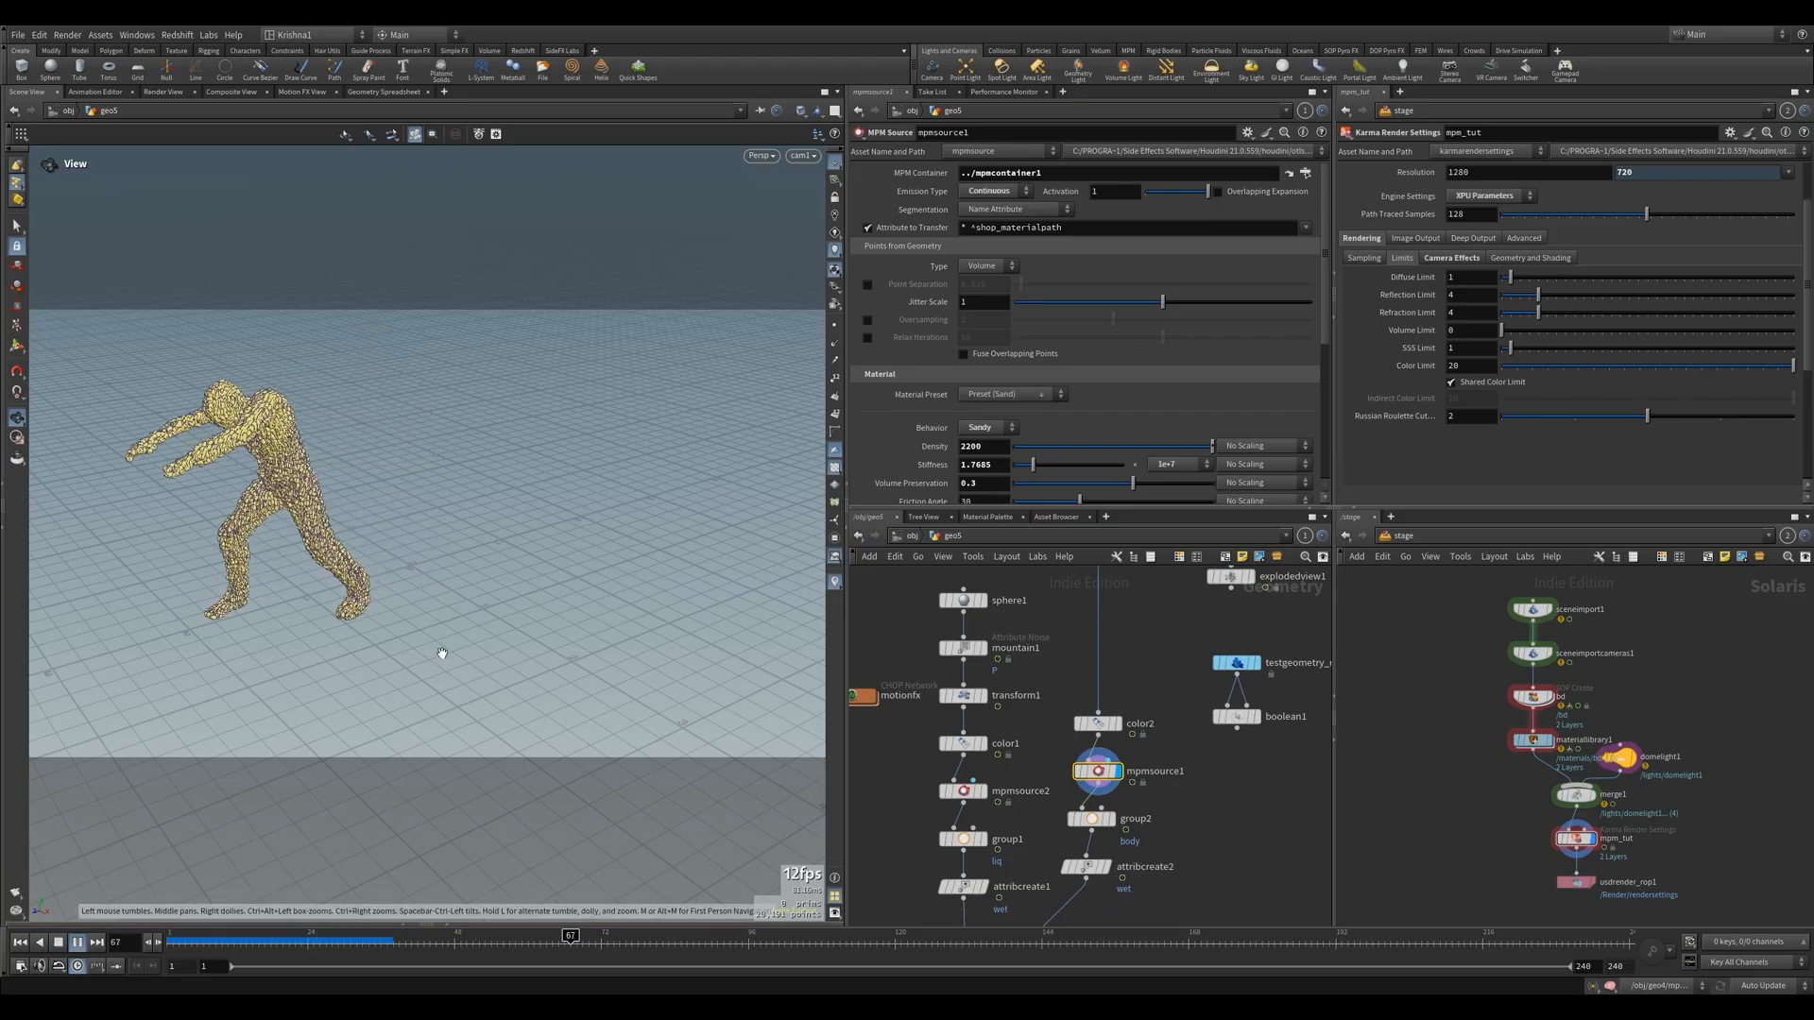
pyautogui.click(21, 942)
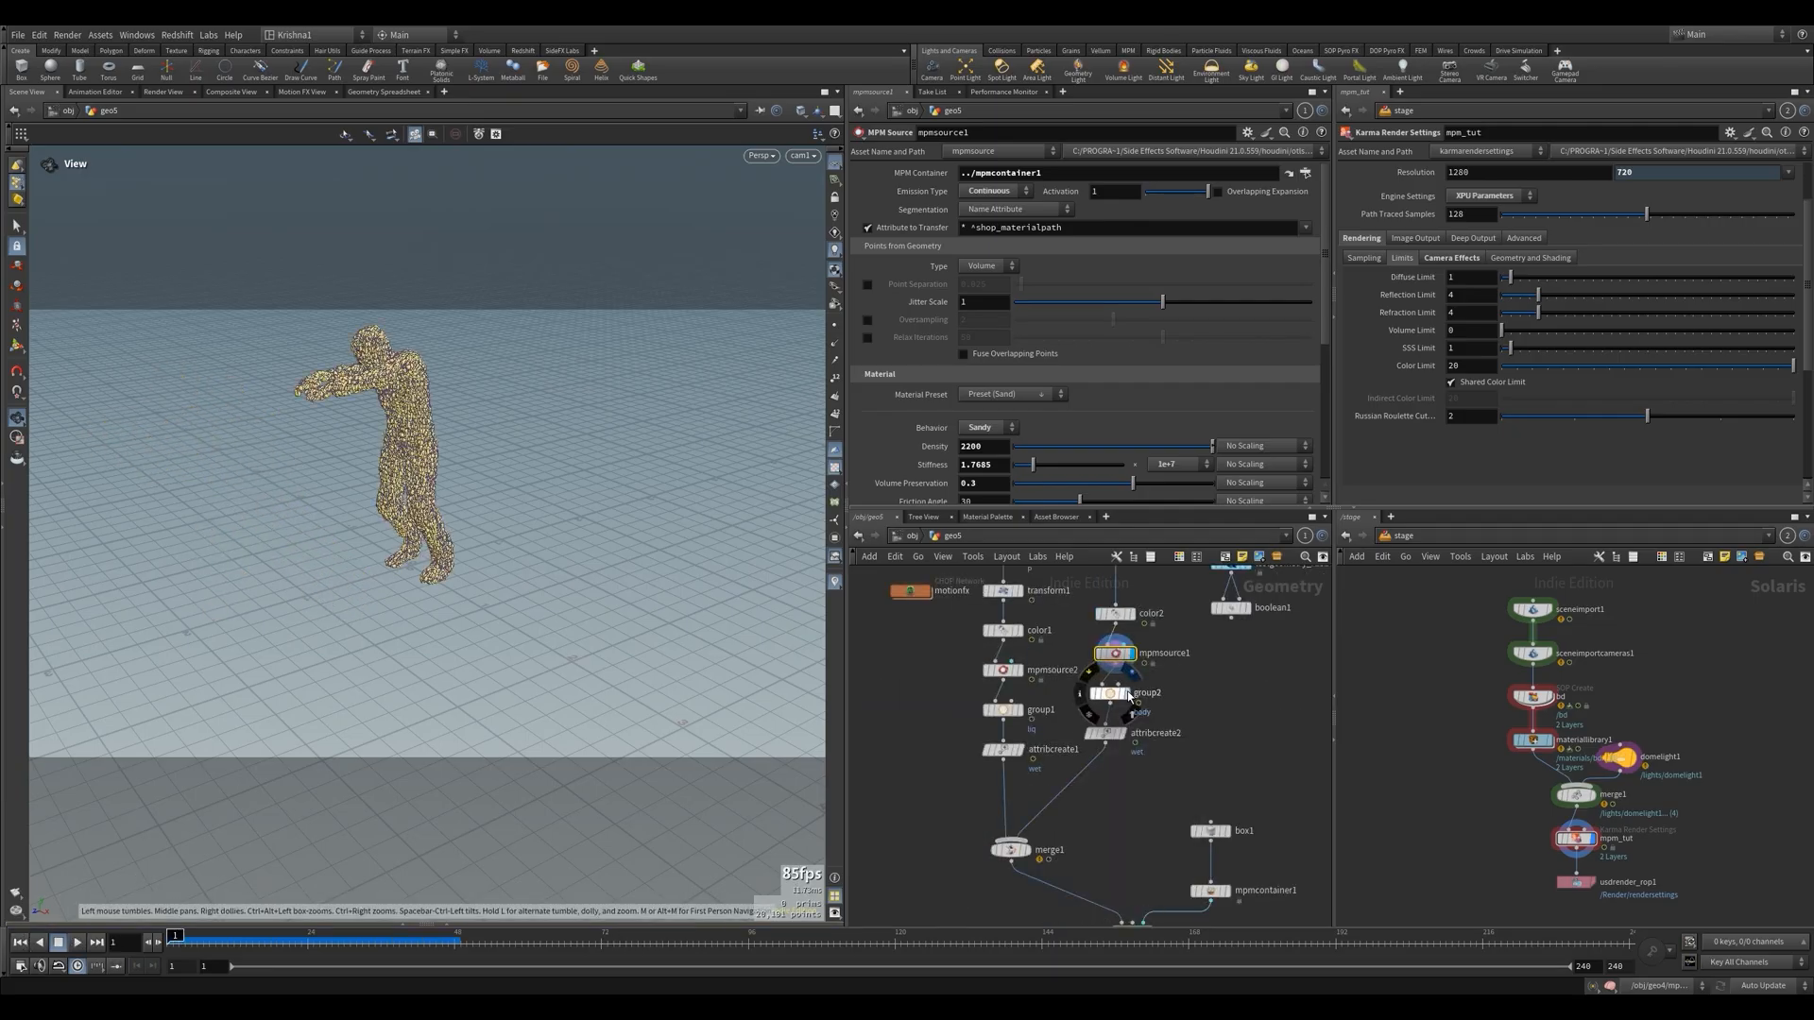
# Step the display down the zombie's branch through group2 to attribcreate2 to check the wet attribute's settings
pyautogui.click(1128, 695)
pyautogui.click(1110, 693)
pyautogui.click(1123, 735)
pyautogui.click(1123, 736)
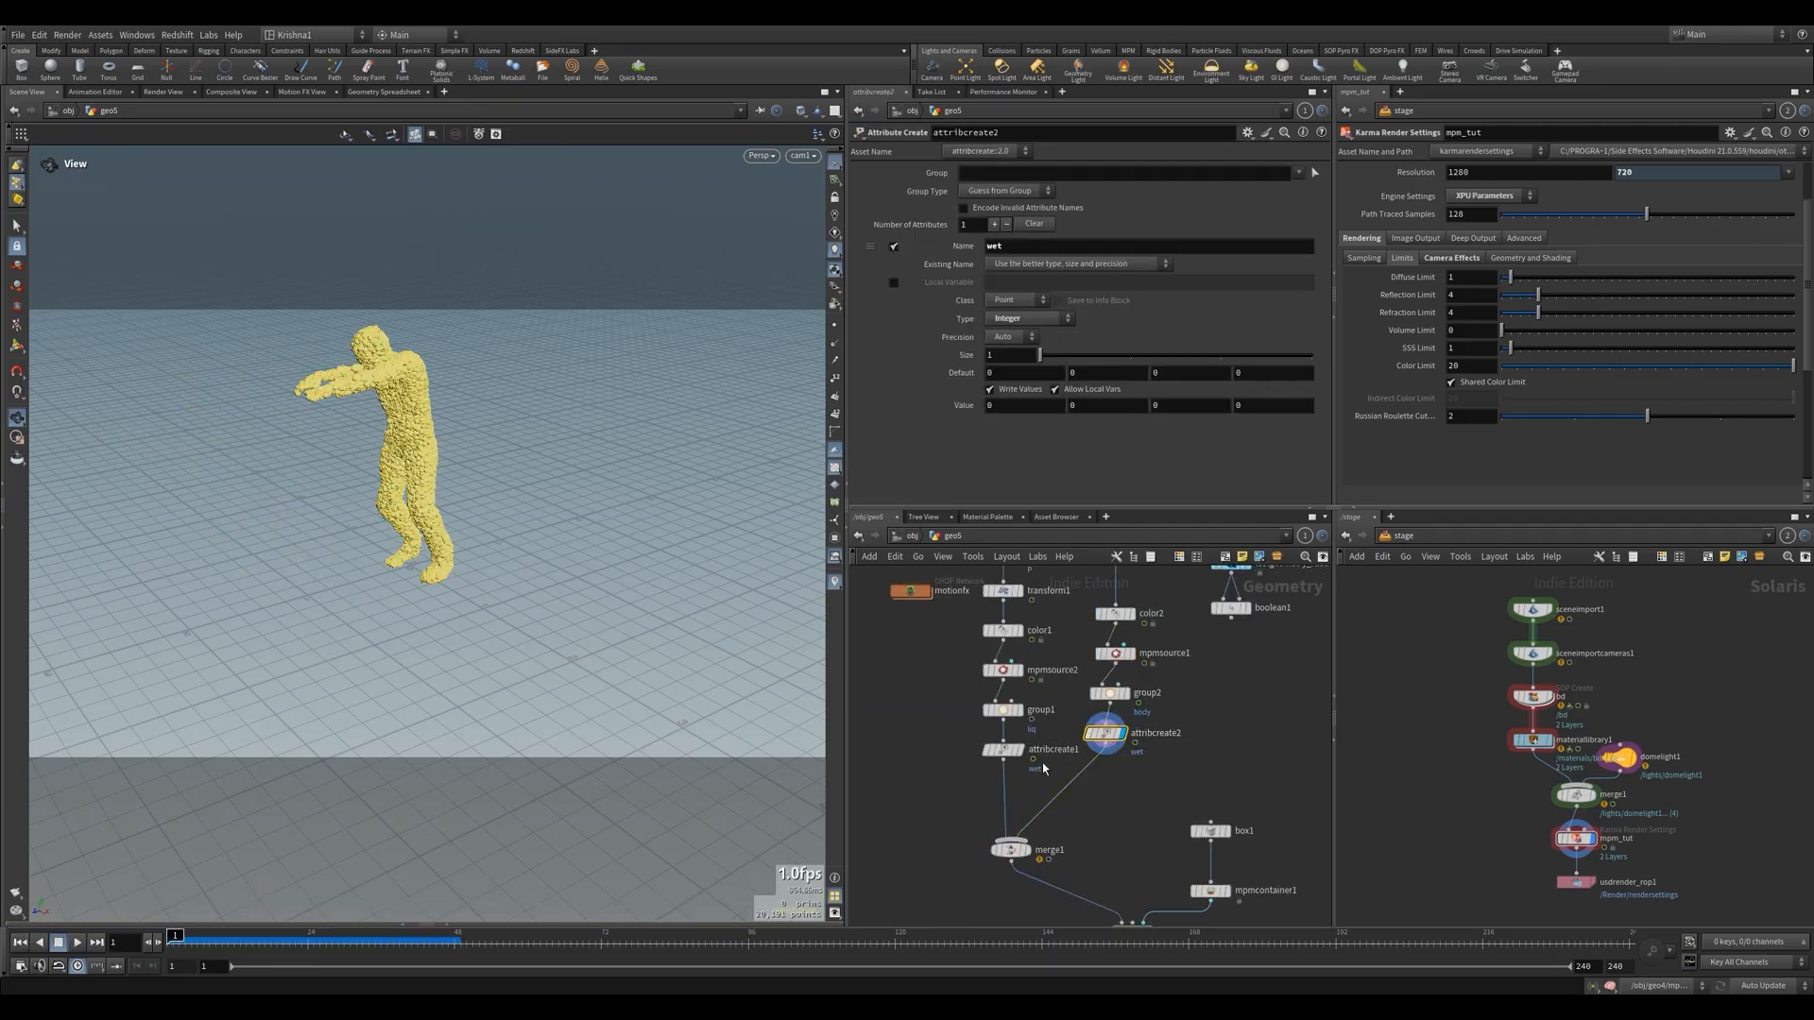
# Display attribcreate1 to check its wet attribute, and show color2's zombie mesh as a template next to the liquid ball
pyautogui.click(1021, 751)
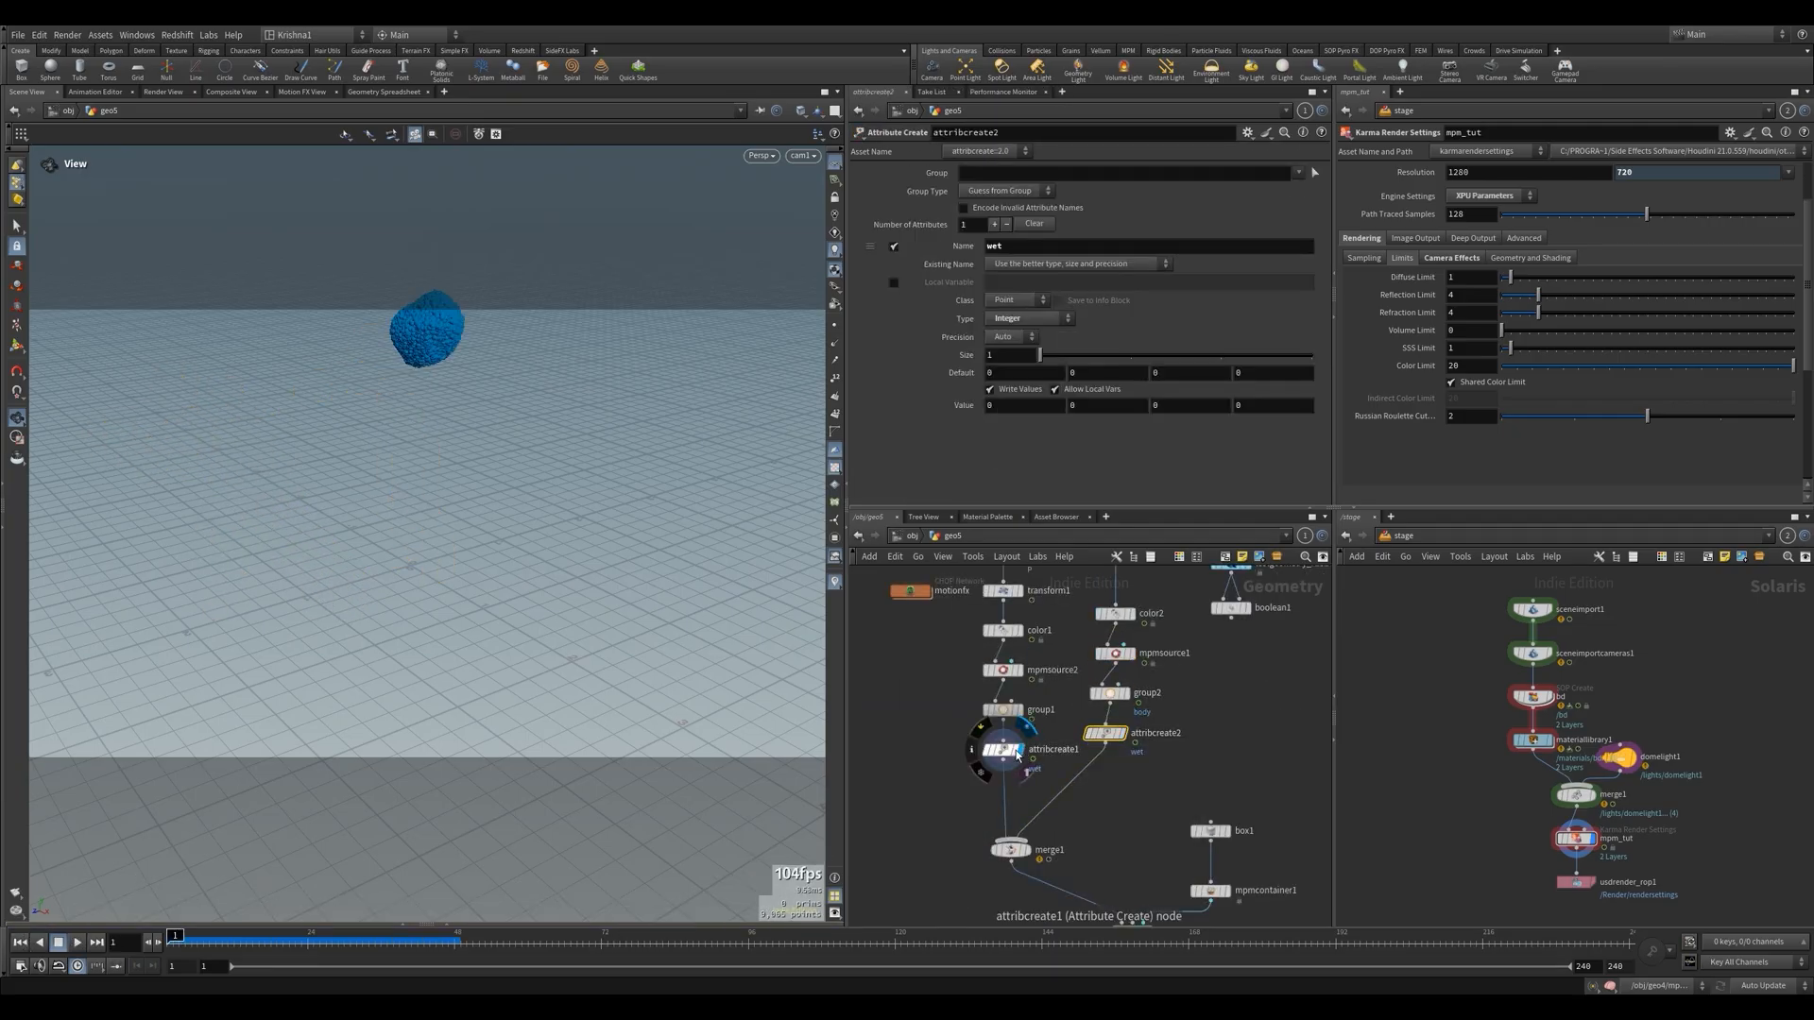
pyautogui.scroll(-3, 1096, 804)
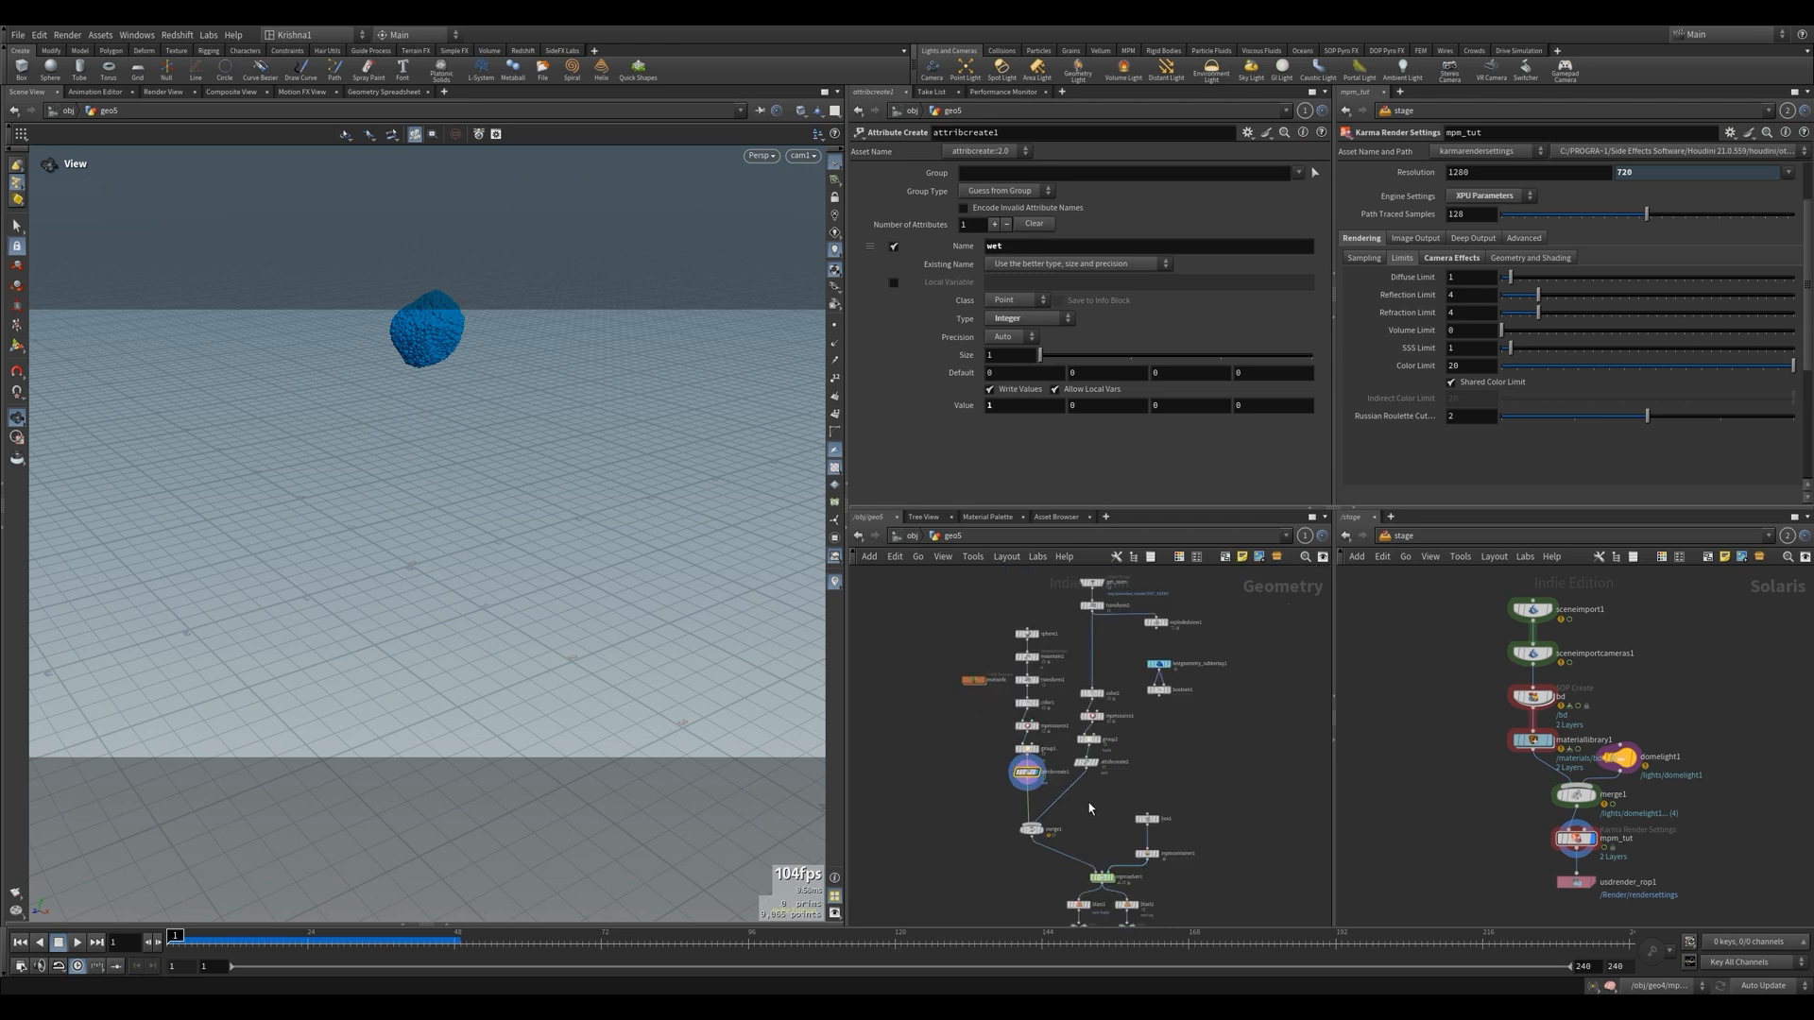
pyautogui.click(1111, 707)
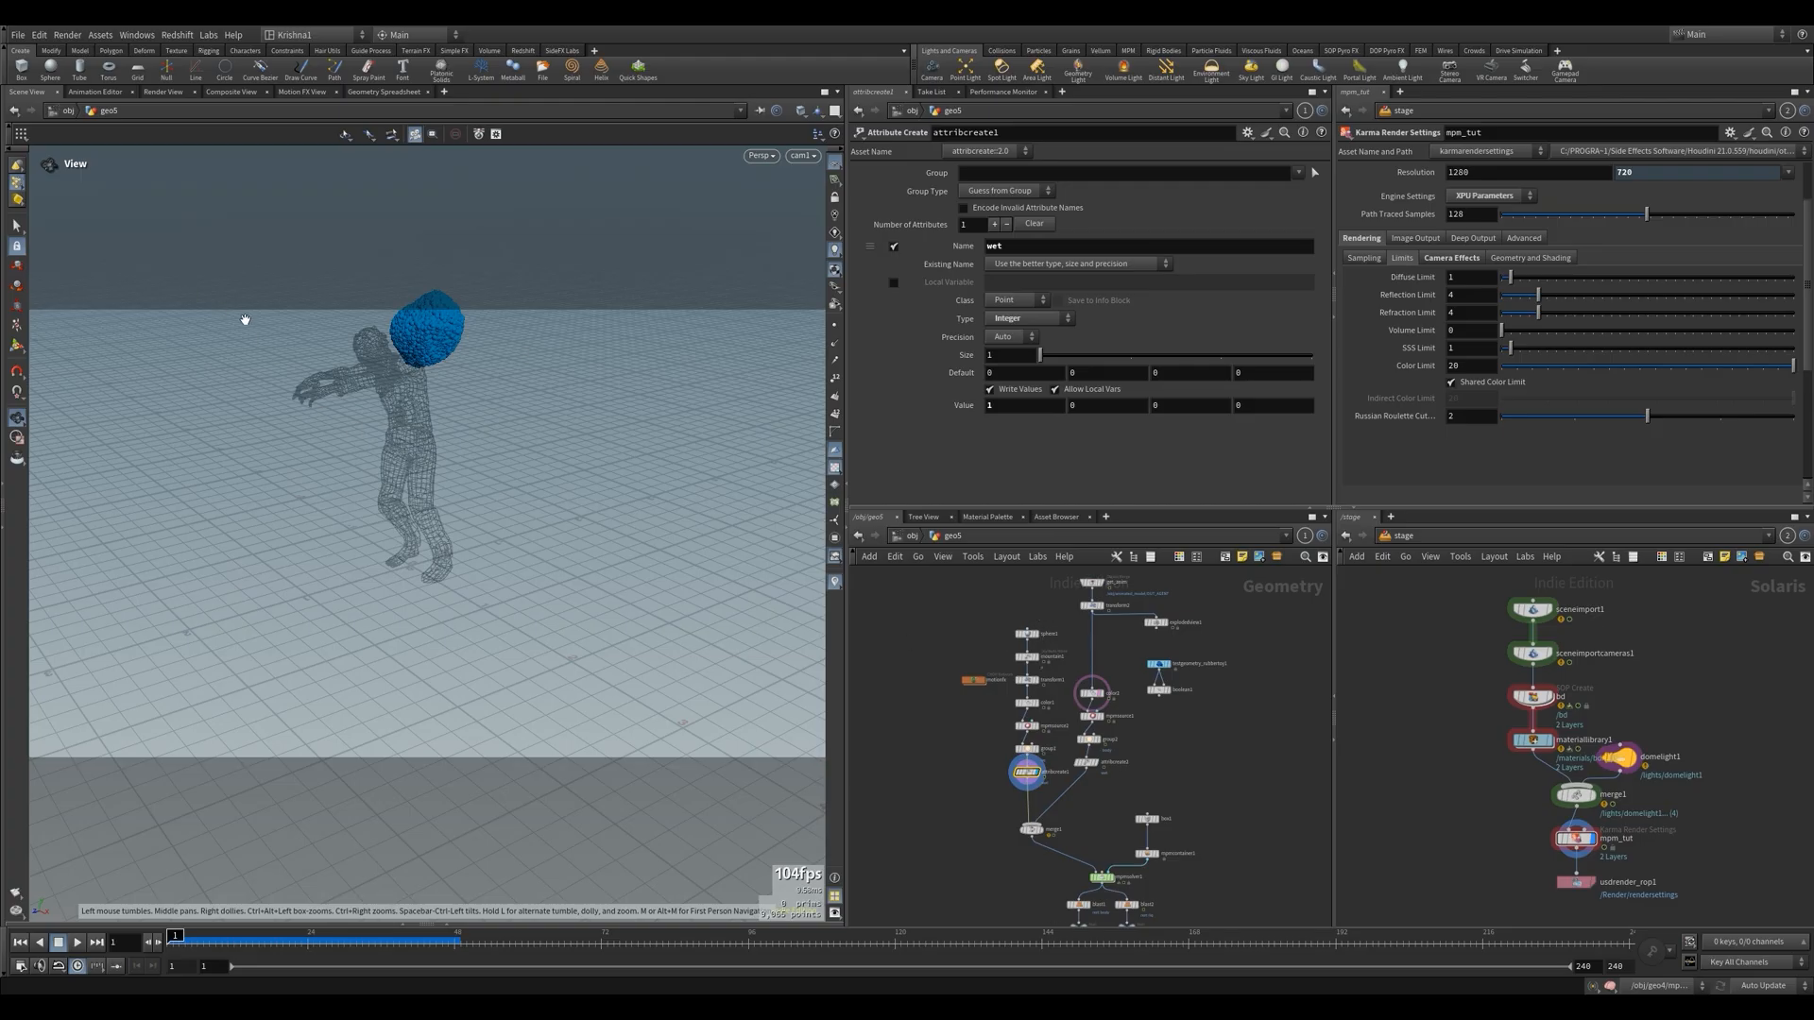
pyautogui.moveTo(326, 449); pyautogui.dragTo(493, 488)
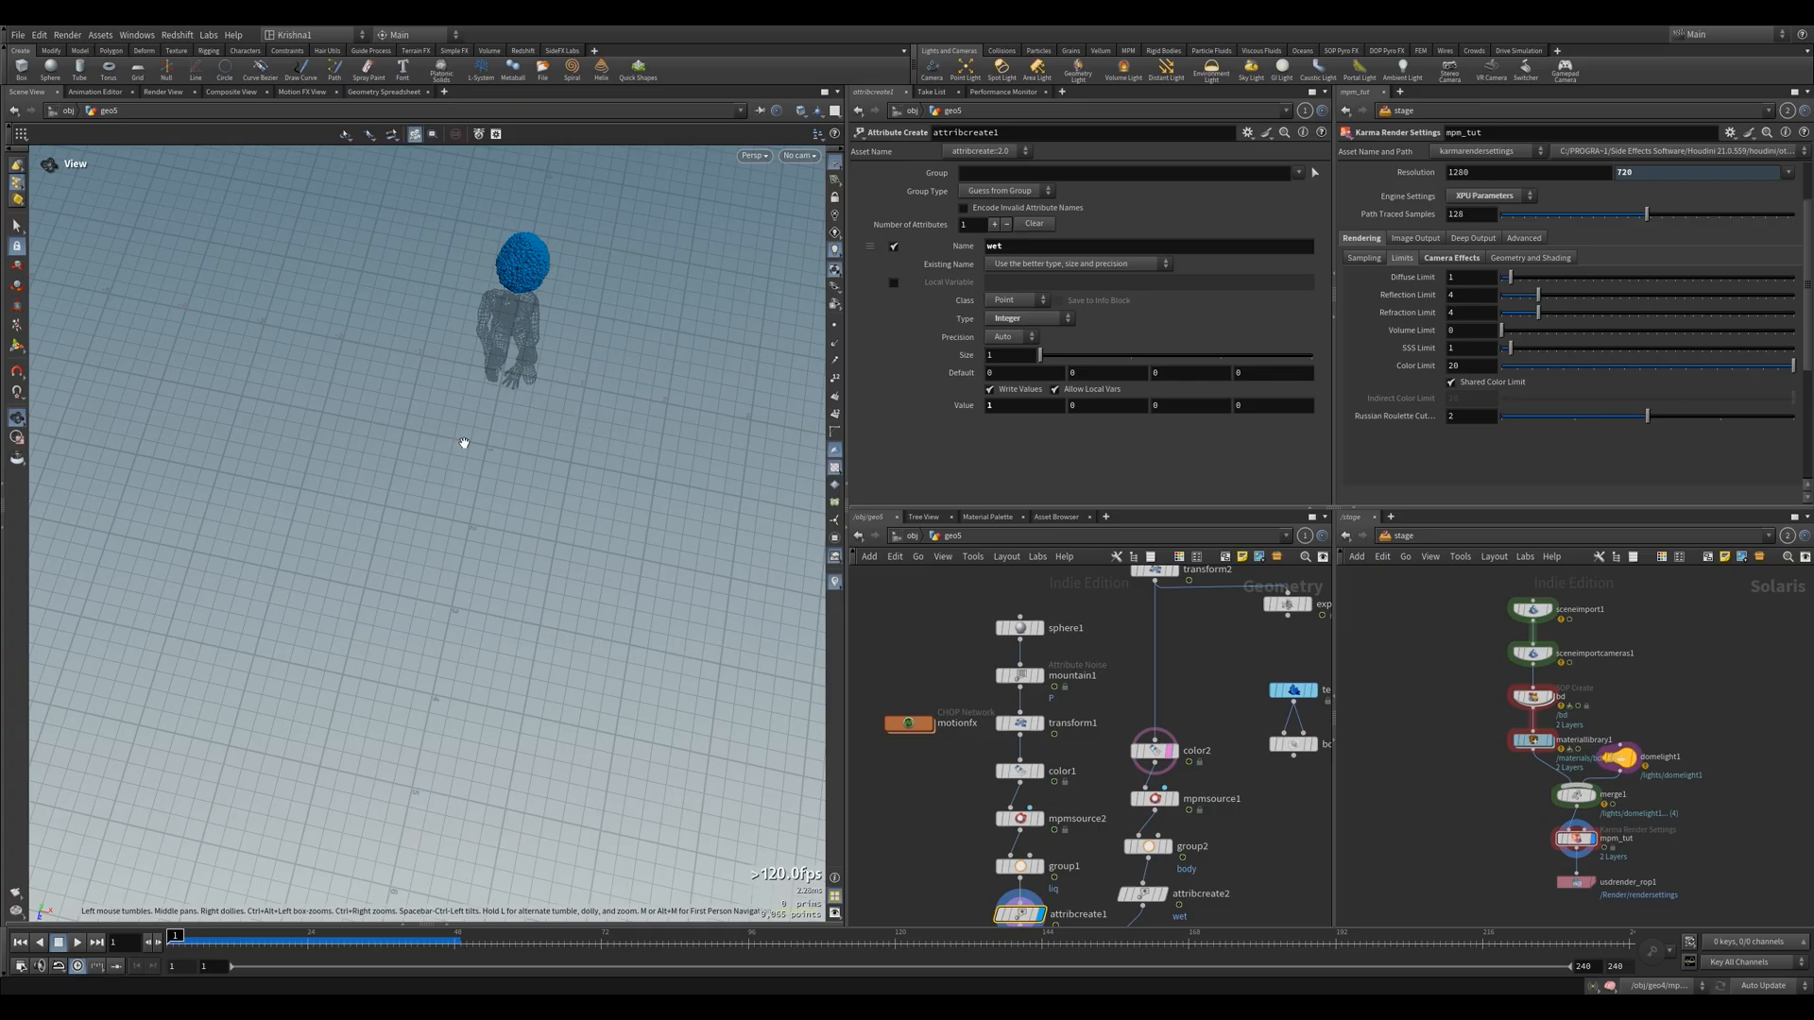
pyautogui.moveTo(546, 493); pyautogui.dragTo(508, 514)
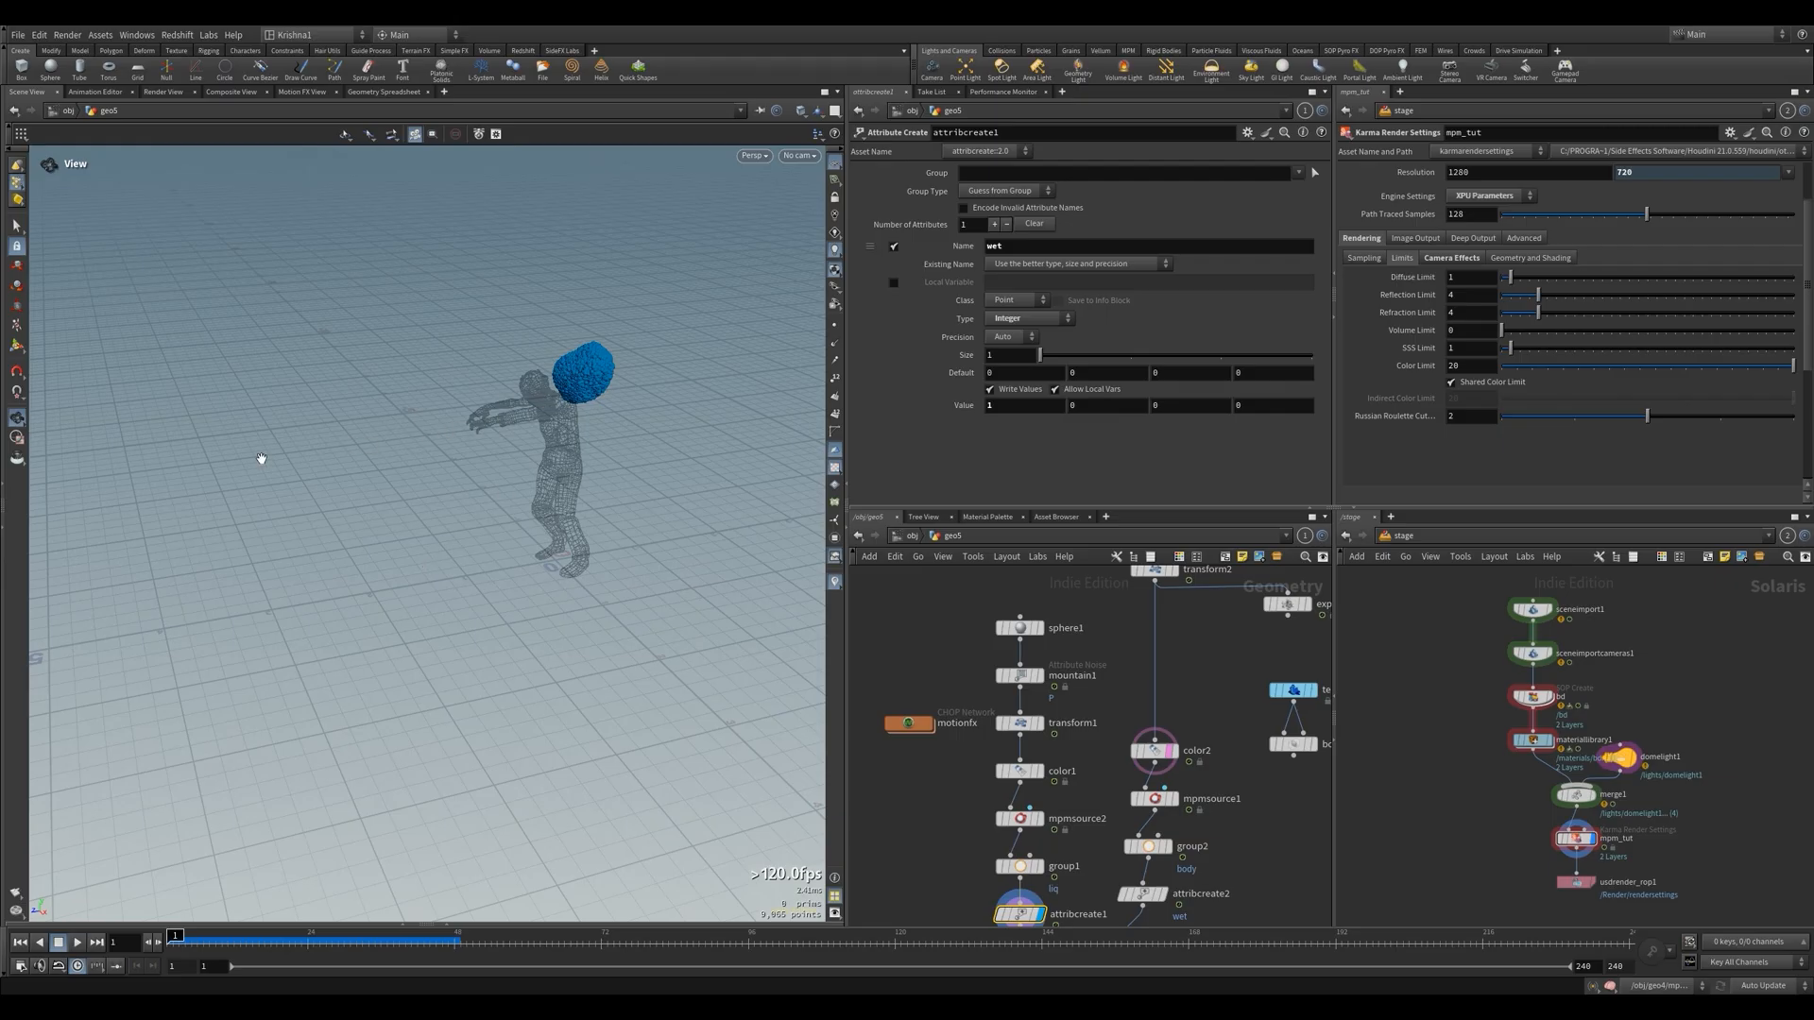
# Add a Box node beside sphere1, show it as a template and look at it from the top view
pyautogui.press('Tab')
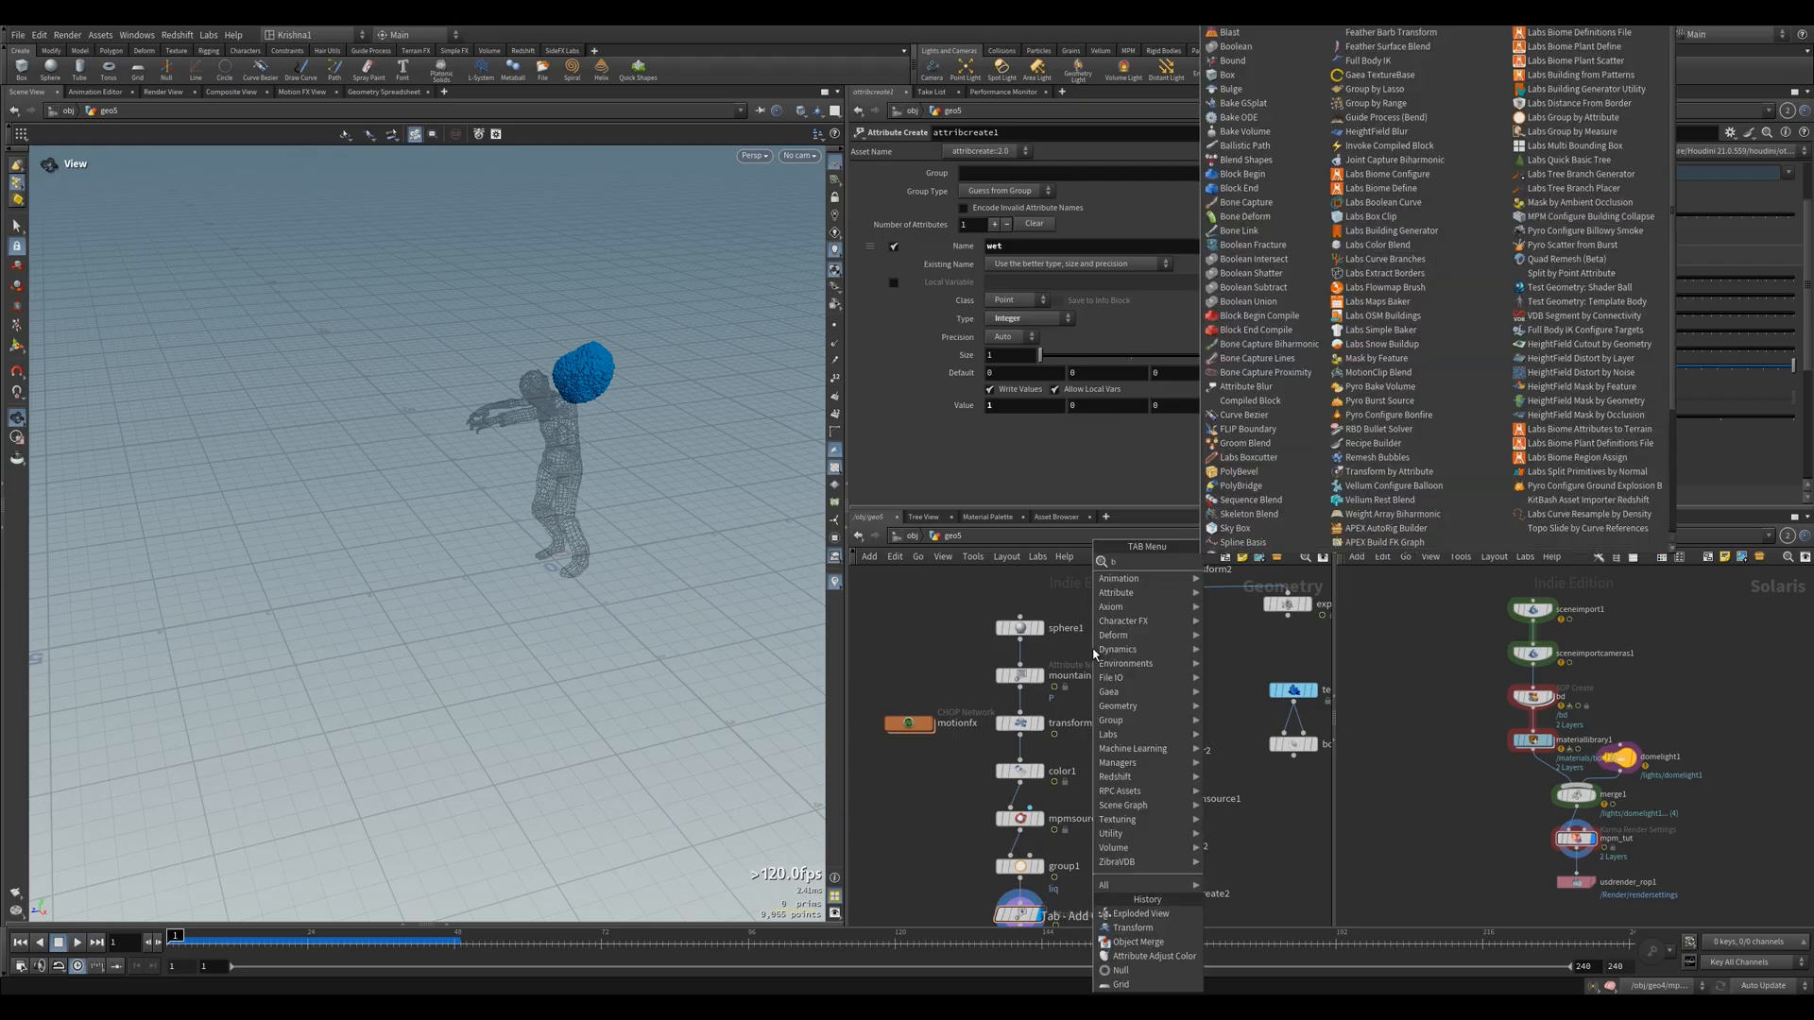
pyautogui.write('box')
pyautogui.press('Return')
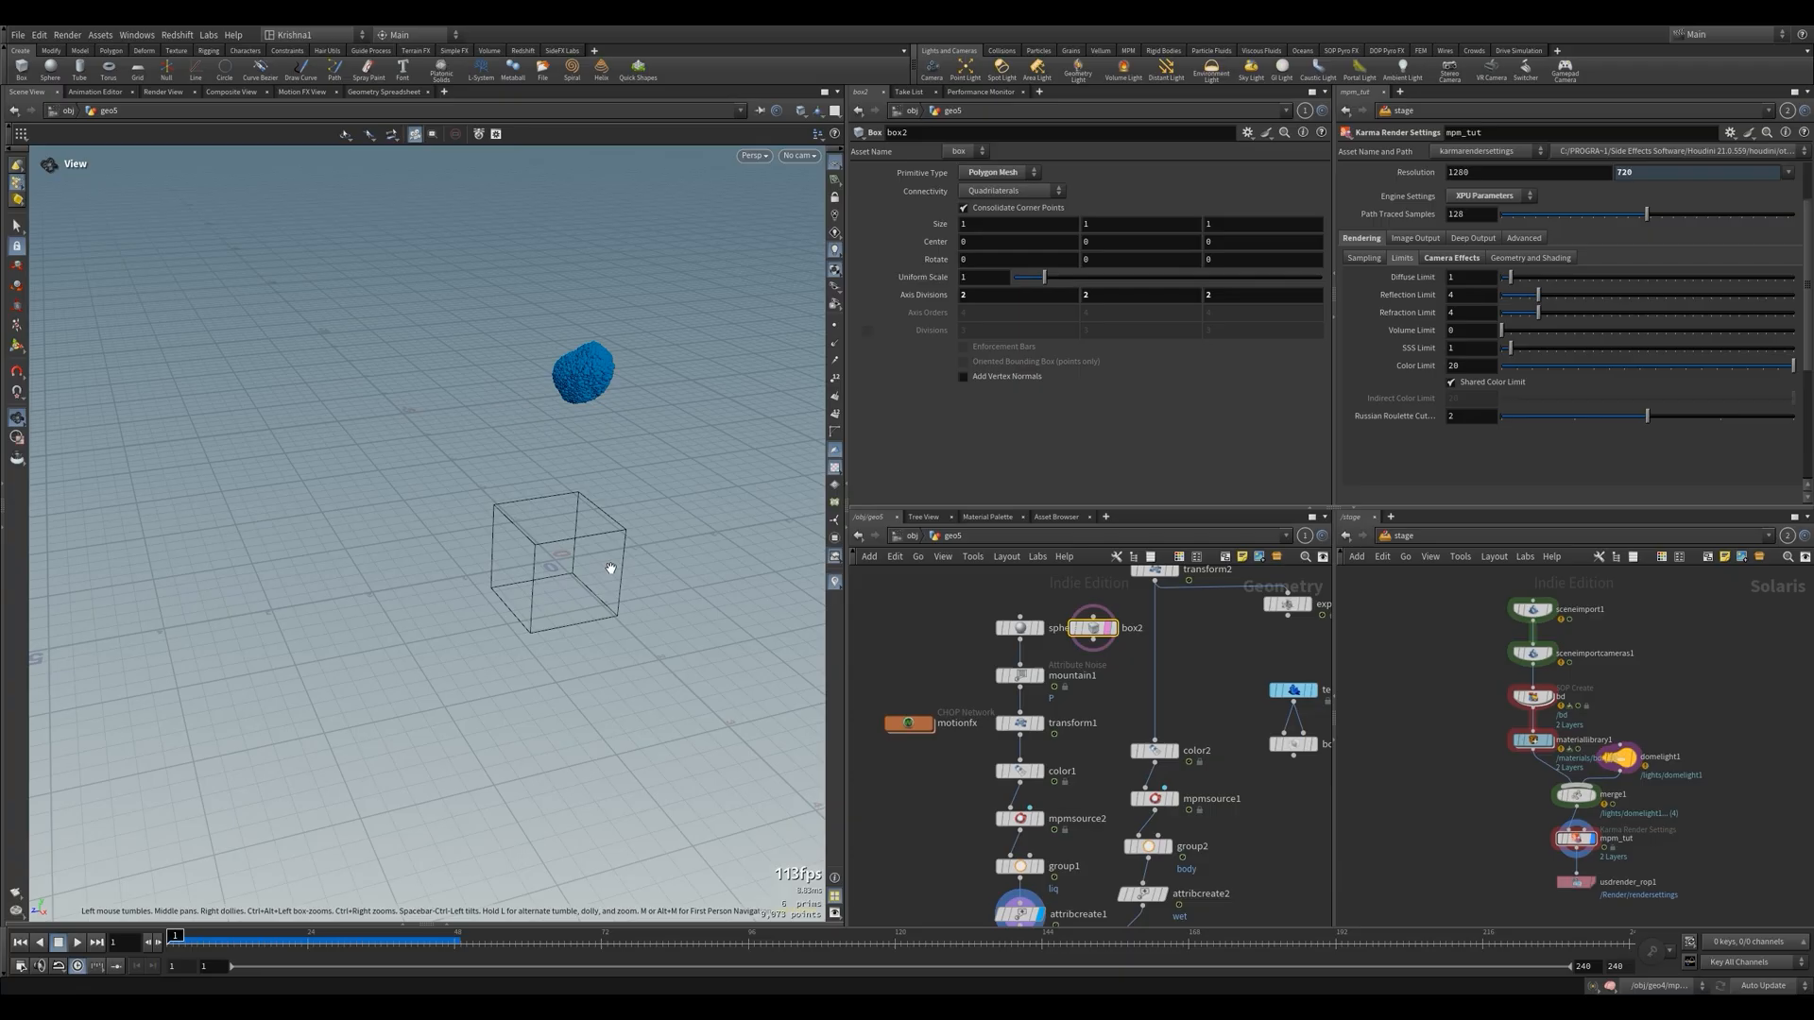
pyautogui.hotkey('space', '2')
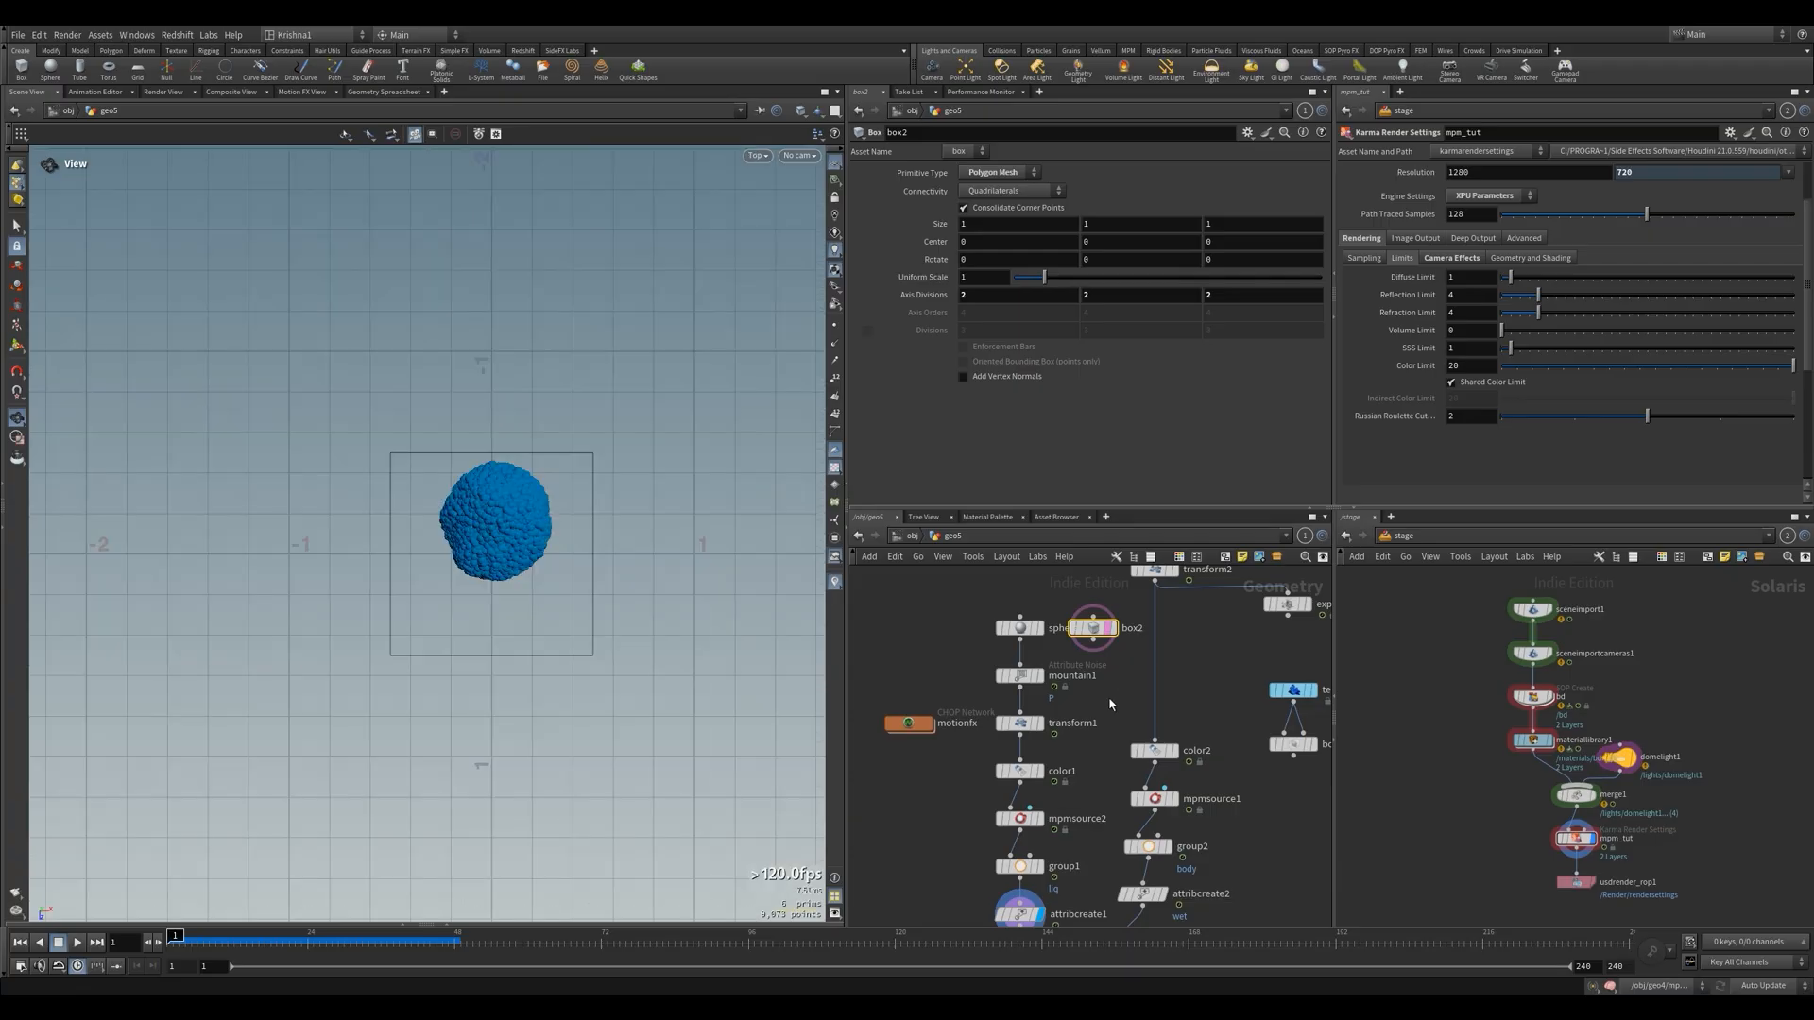
pyautogui.scroll(-3, 1164, 632)
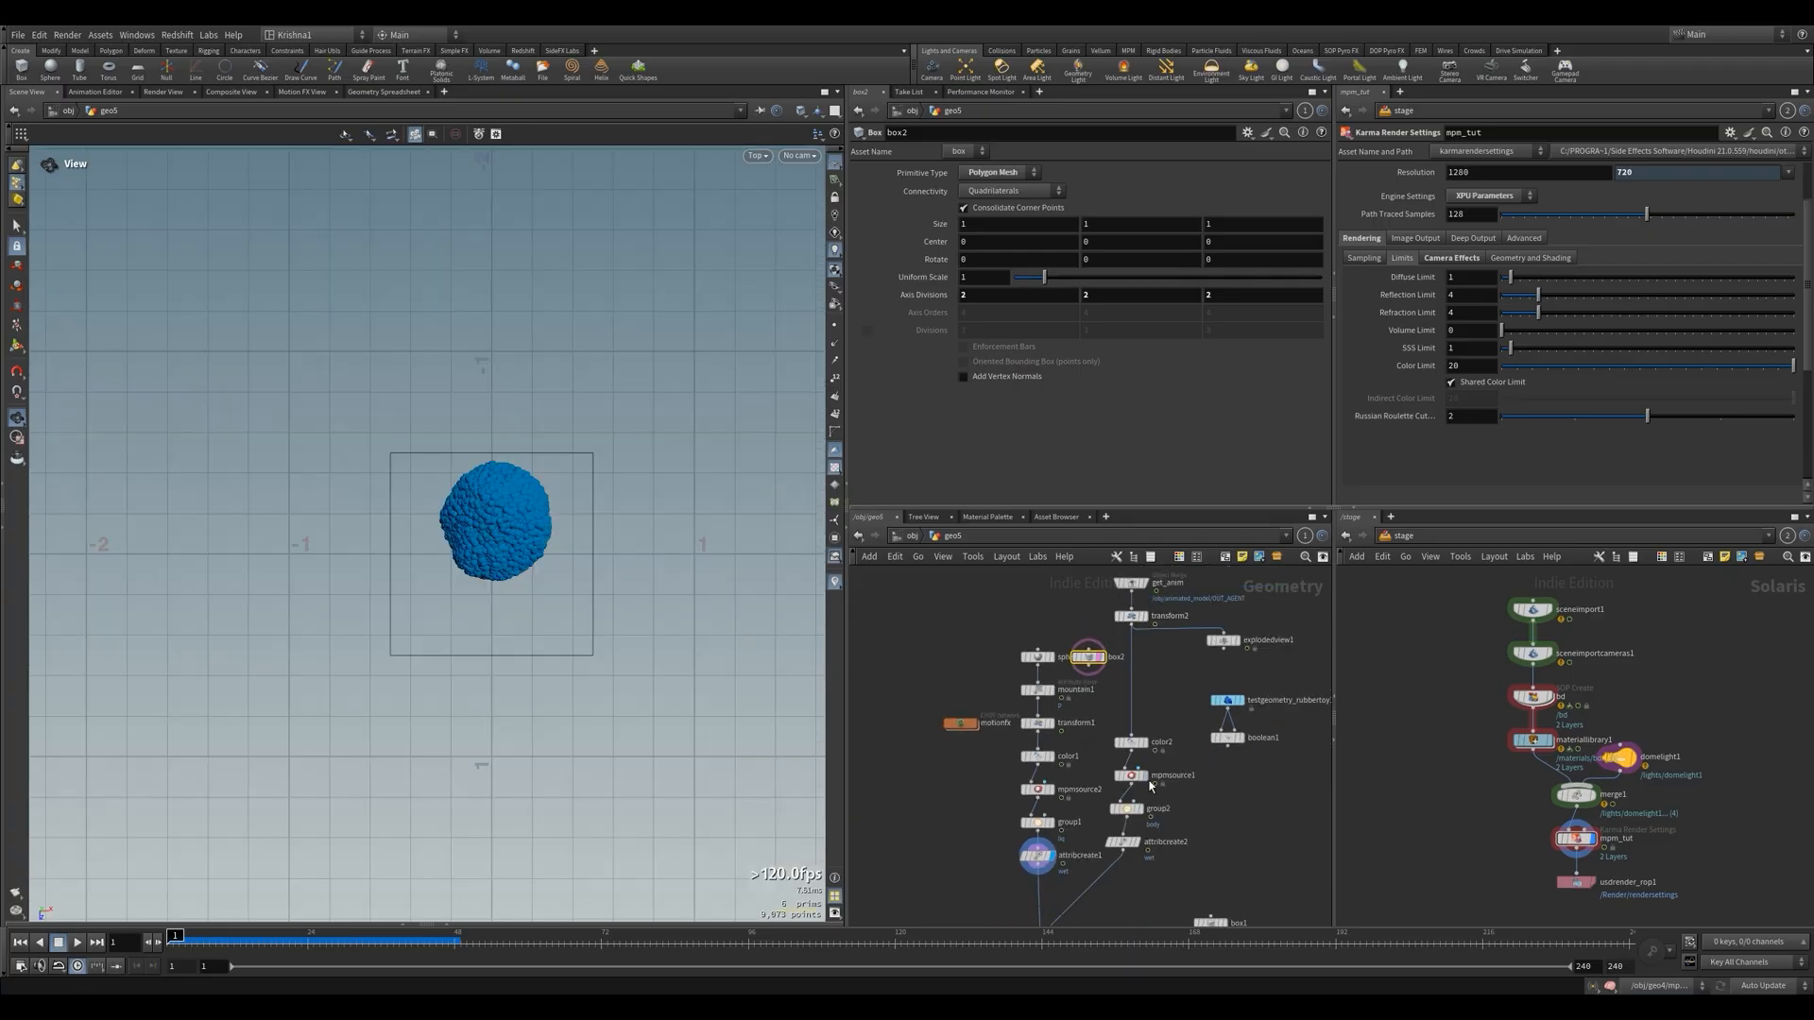
# Go to frame 25 and move box2 ahead of the walking zombie to about 2.48 on Z, undoing the accidental rotation
pyautogui.click(1145, 742)
pyautogui.click(1130, 743)
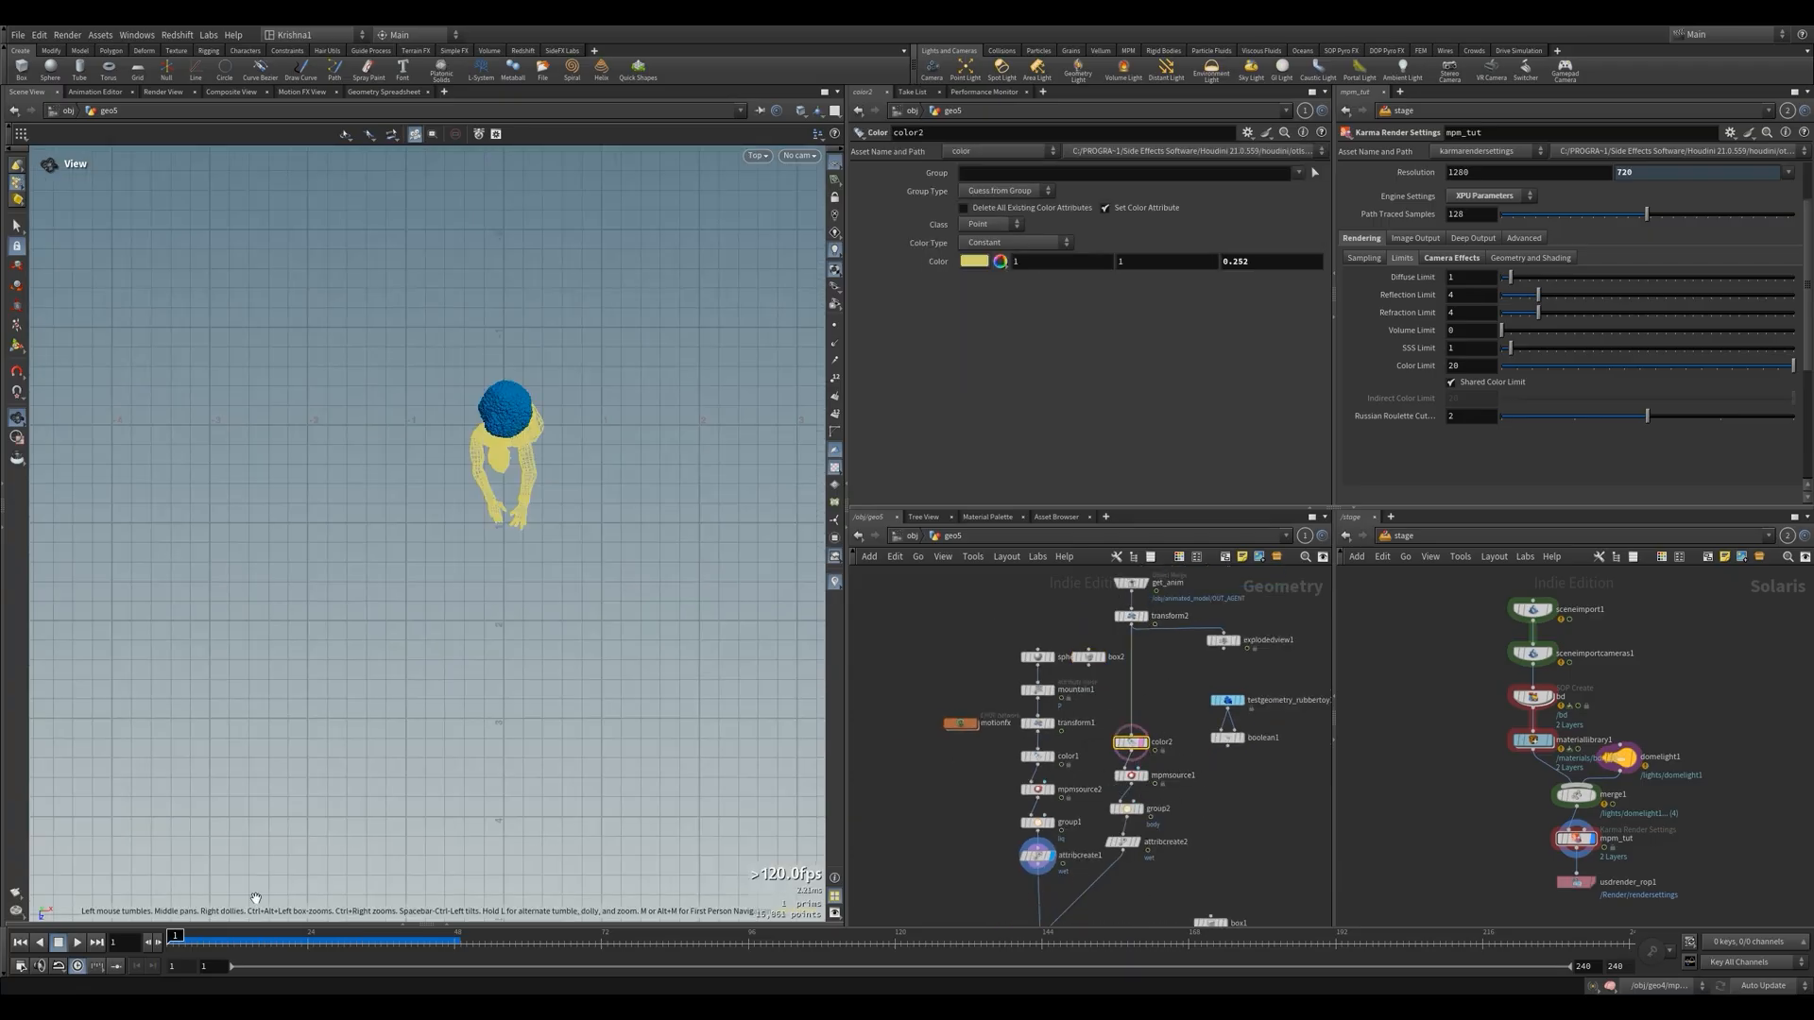
pyautogui.click(242, 948)
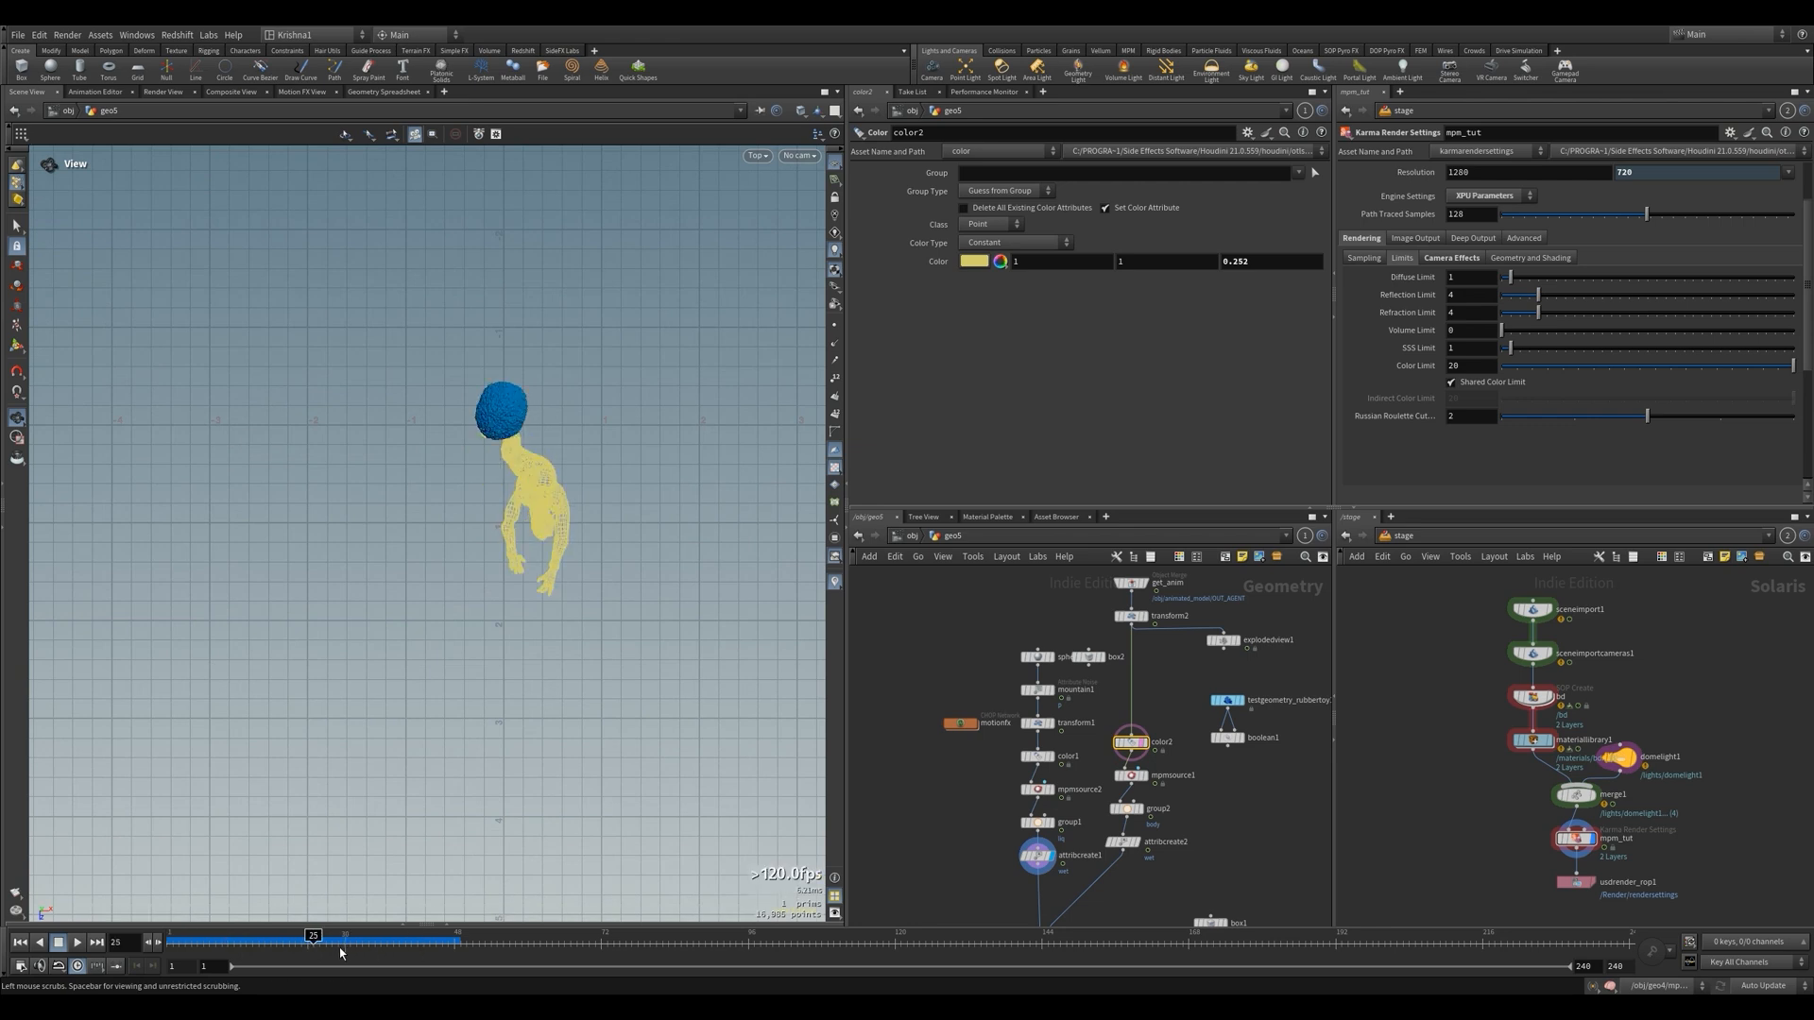
pyautogui.click(1102, 657)
pyautogui.click(1087, 657)
pyautogui.press('Return')
pyautogui.moveTo(501, 652); pyautogui.dragTo(501, 685)
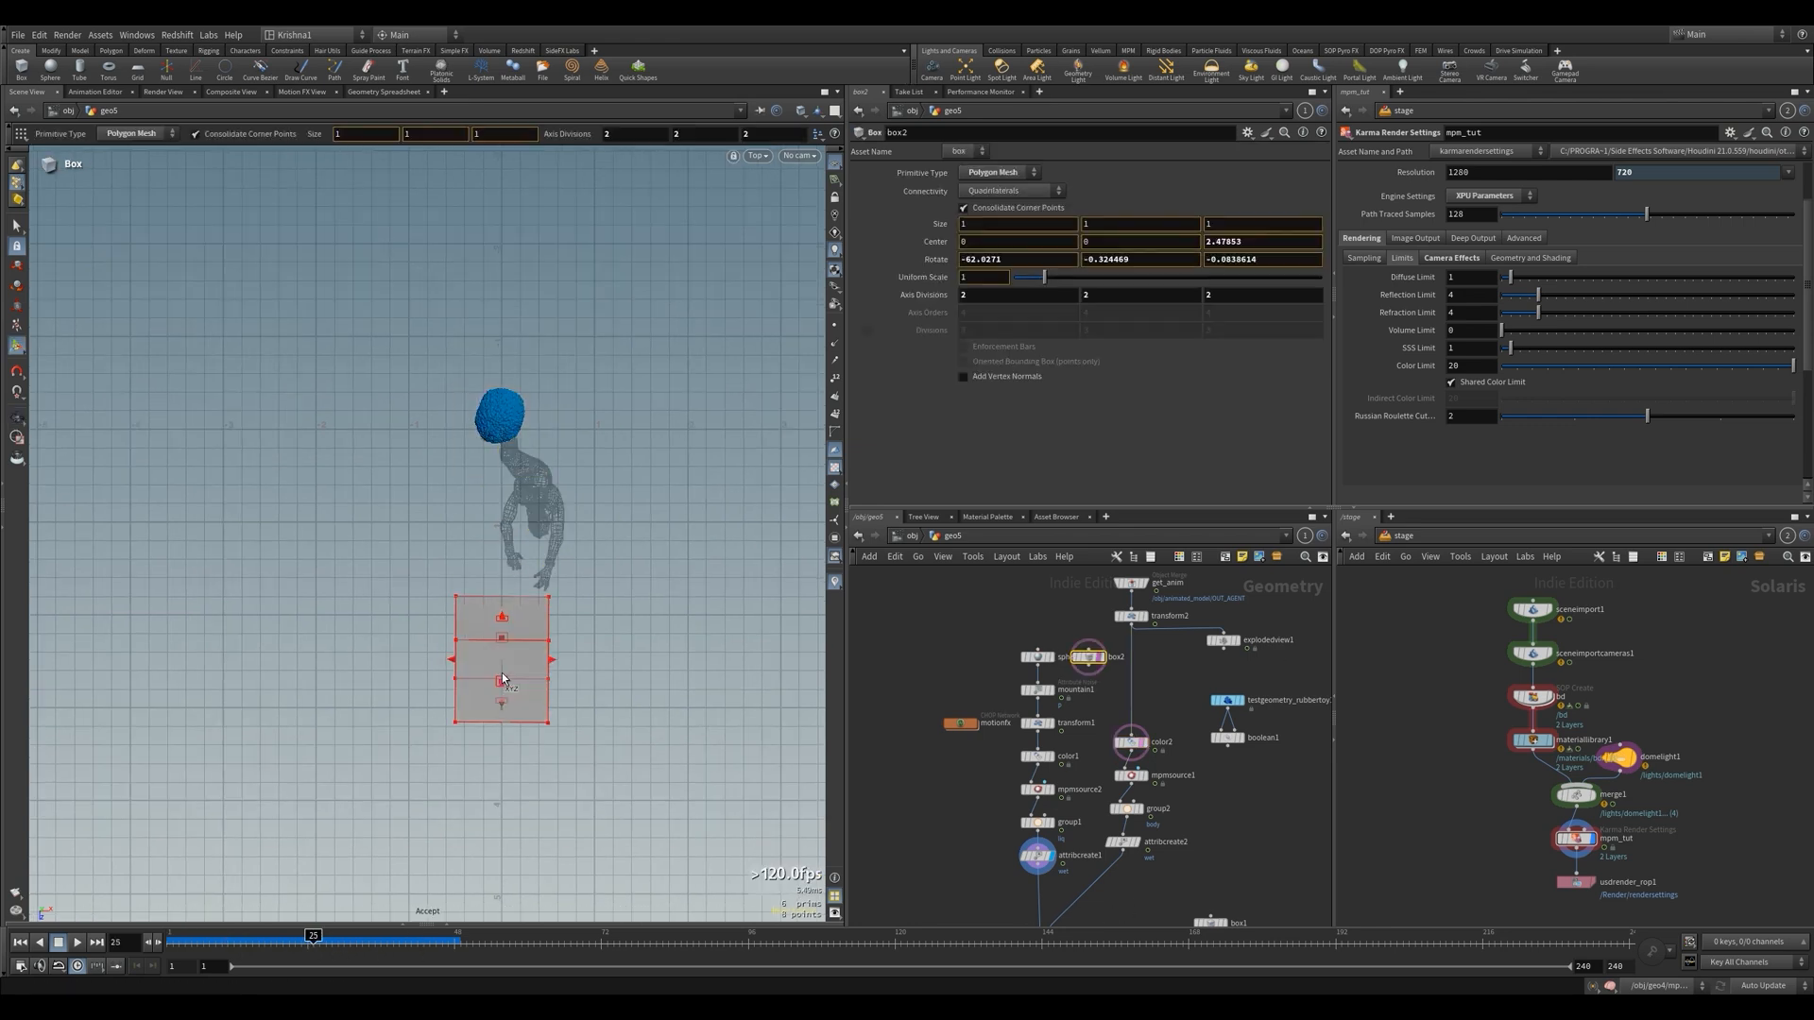
pyautogui.hotkey('ctrl', 'z')
# Reshape box2 into a thin bar about 3 × 0.11 × 0.13, centred at about 0.5, 1.99, 2.17, and check it through cam1
pyautogui.moveTo(446, 397); pyautogui.dragTo(718, 464)
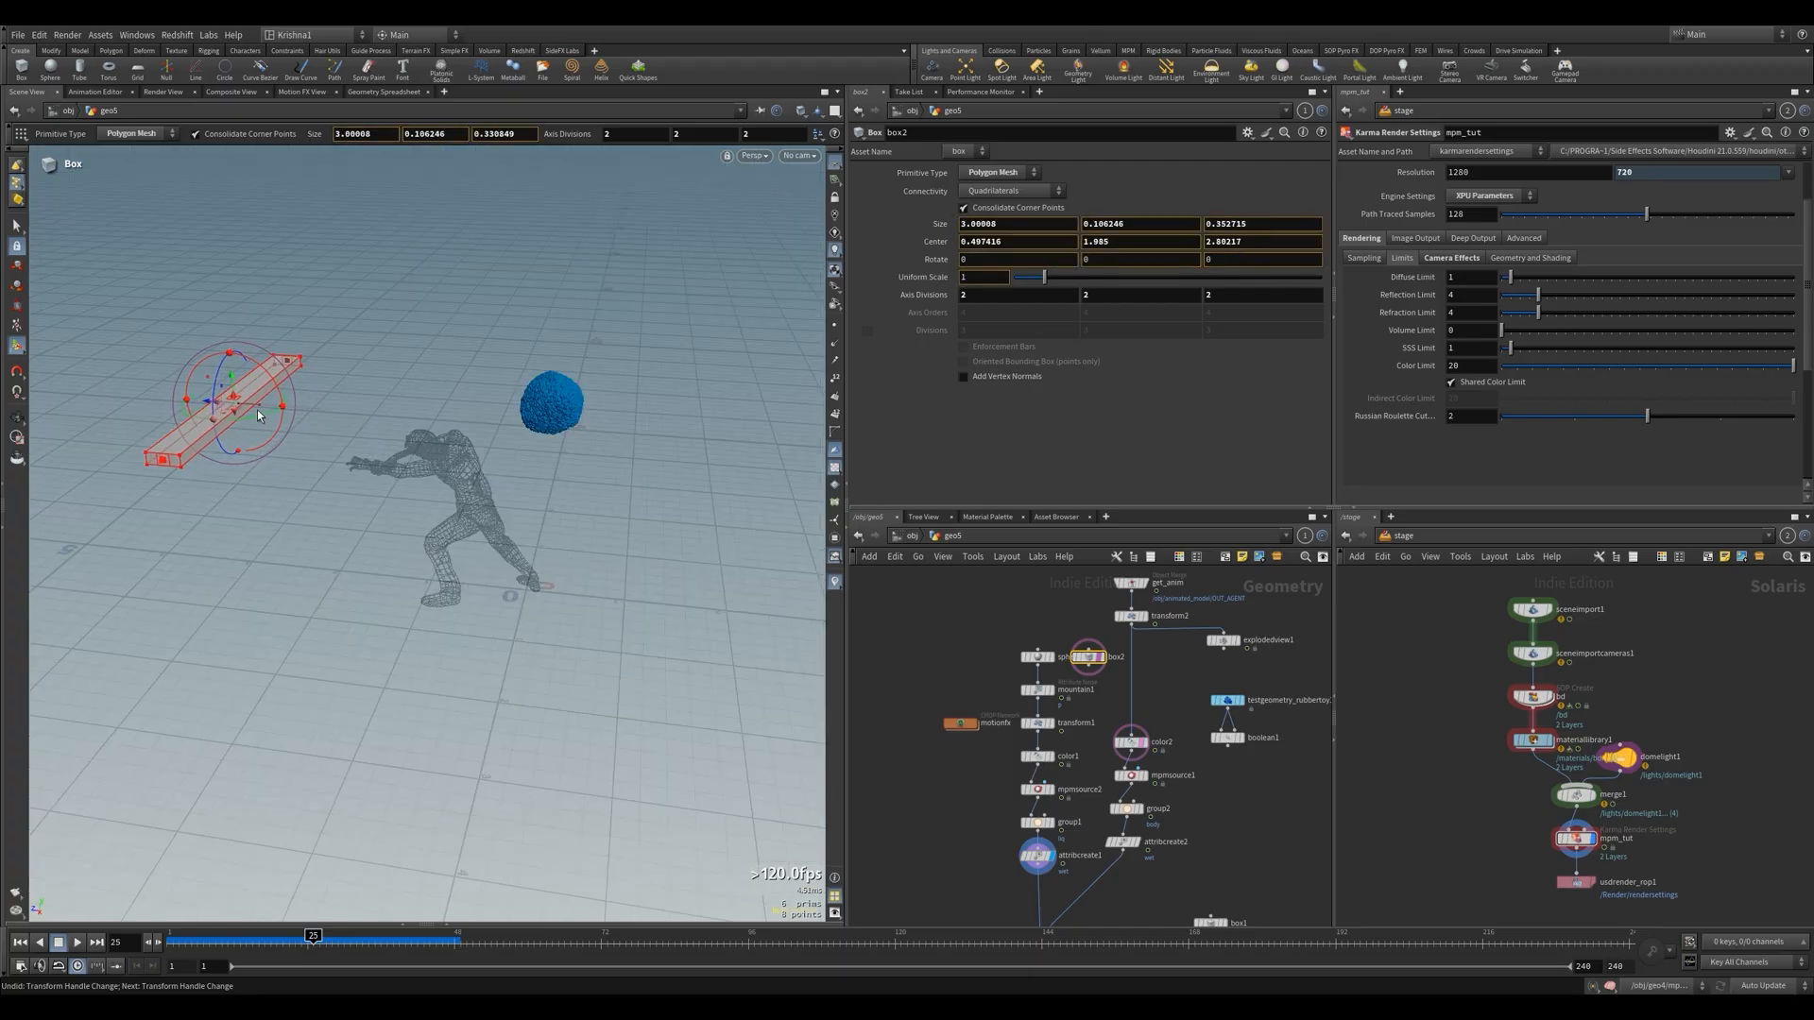
pyautogui.moveTo(257, 410); pyautogui.dragTo(242, 409)
pyautogui.keyDown('alt'); pyautogui.moveTo(247, 412); pyautogui.dragTo(454, 558); pyautogui.keyUp('alt')
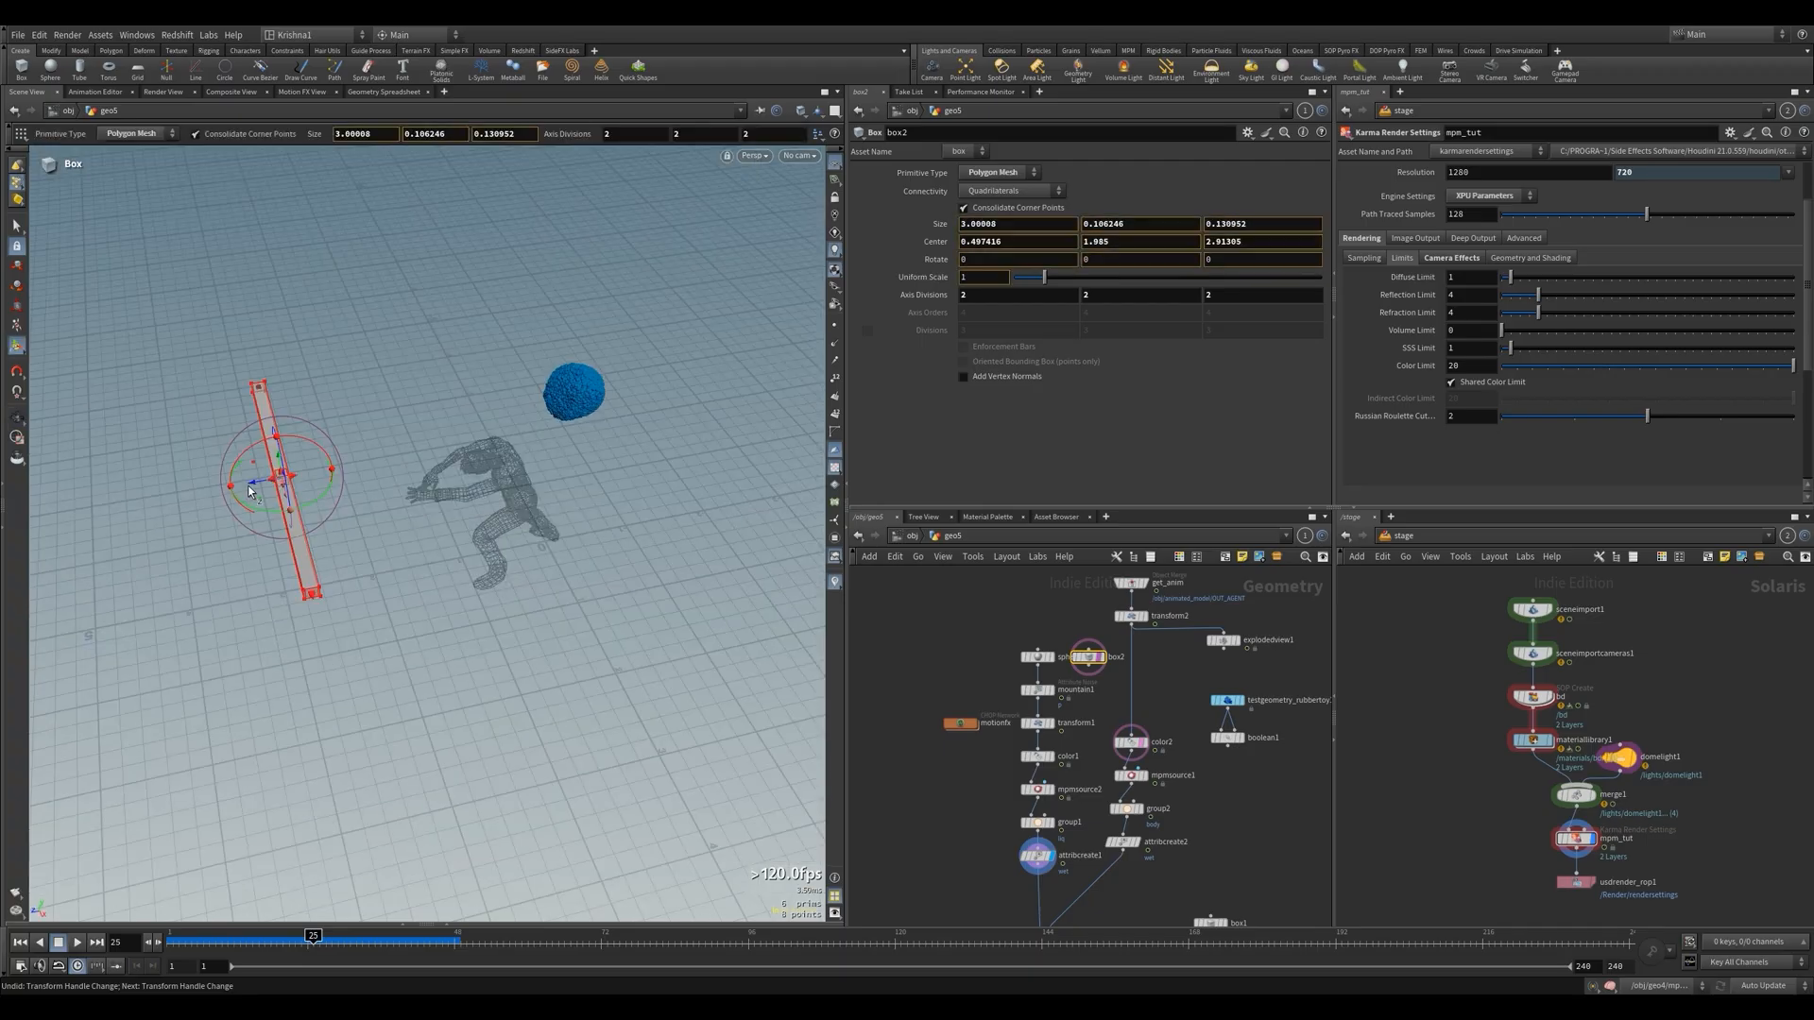
pyautogui.moveTo(248, 486); pyautogui.dragTo(332, 484)
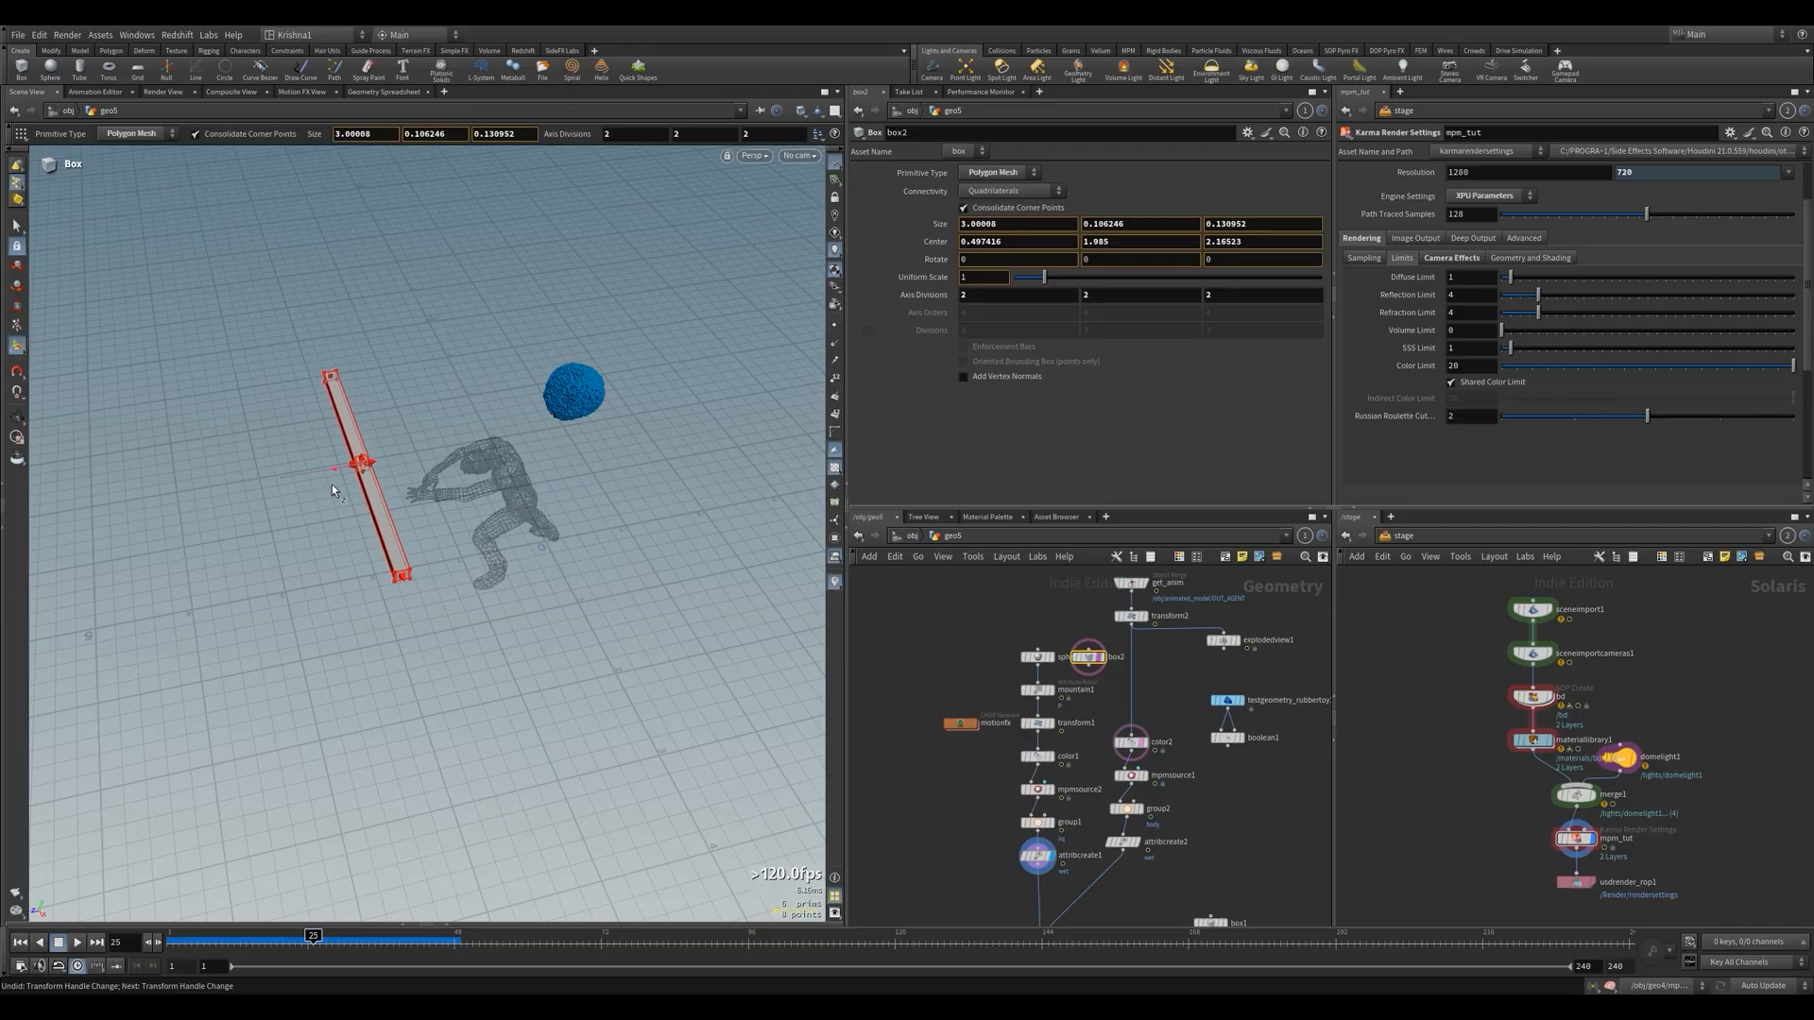
pyautogui.click(803, 157)
pyautogui.click(819, 223)
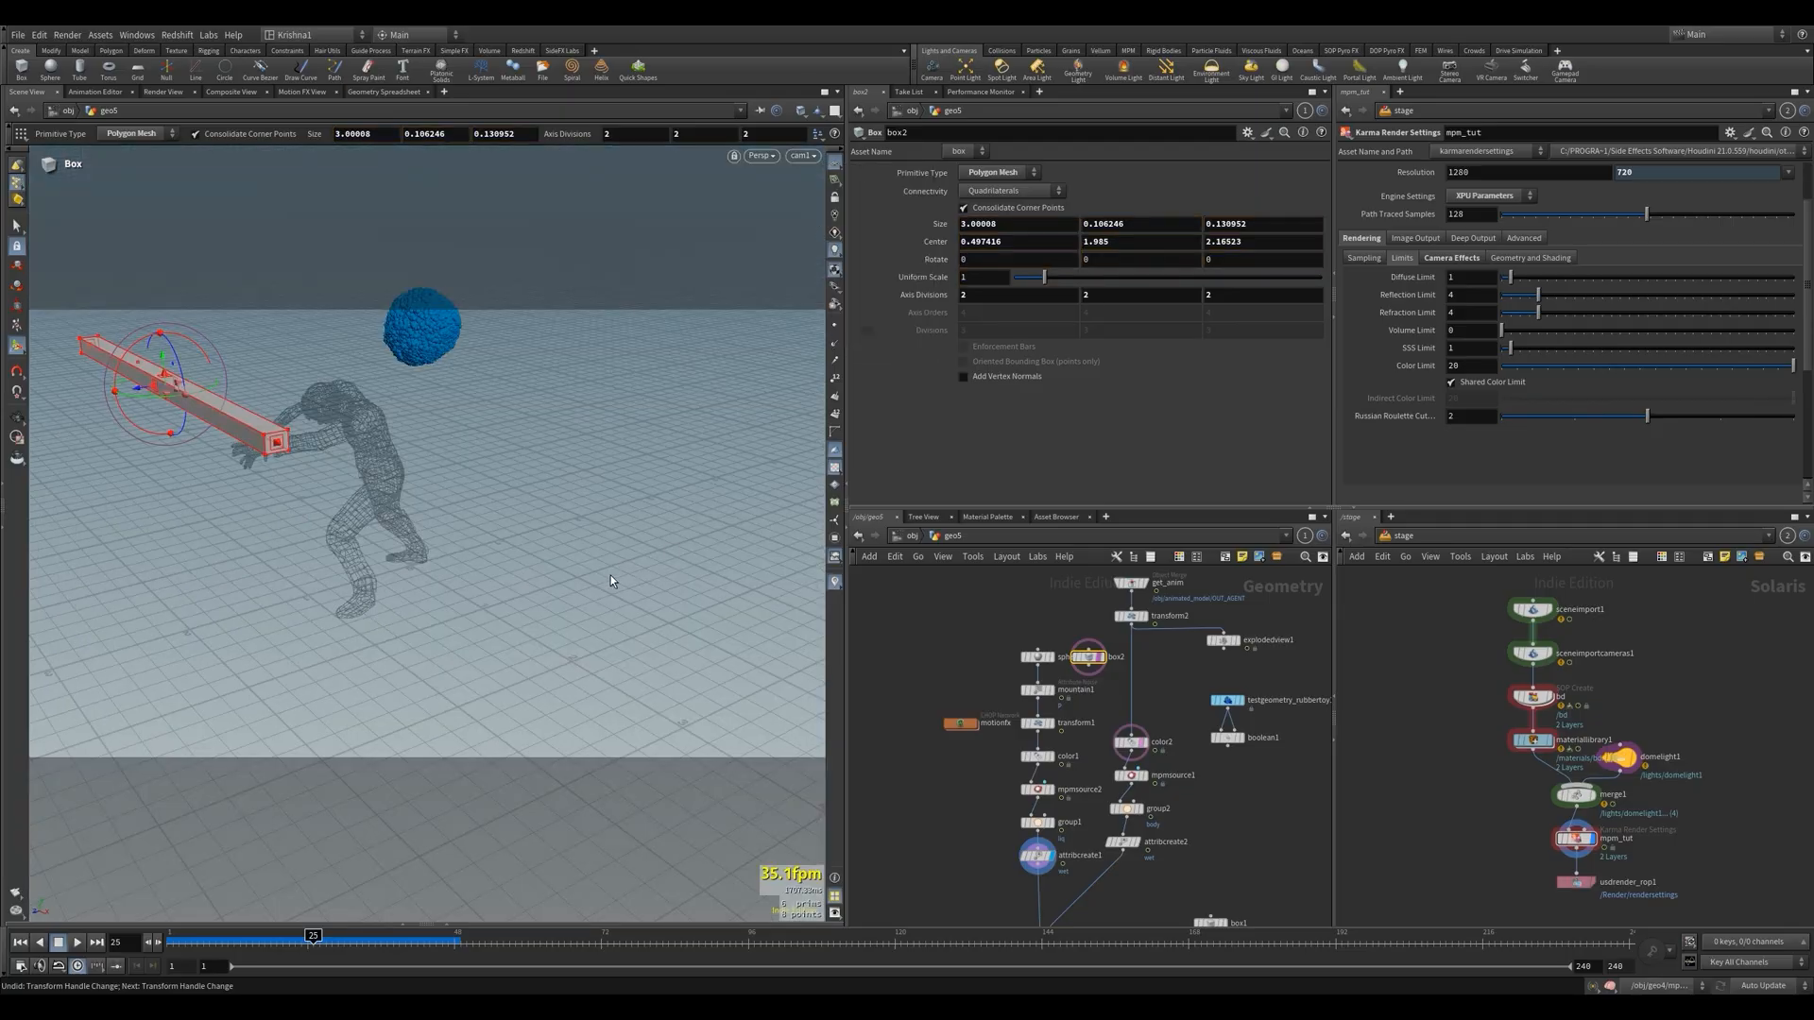
pyautogui.keyDown('alt'); pyautogui.moveTo(397, 574); pyautogui.dragTo(391, 539); pyautogui.keyUp('alt')
pyautogui.keyDown('alt'); pyautogui.moveTo(375, 530); pyautogui.dragTo(512, 531, button='middle'); pyautogui.keyUp('alt')
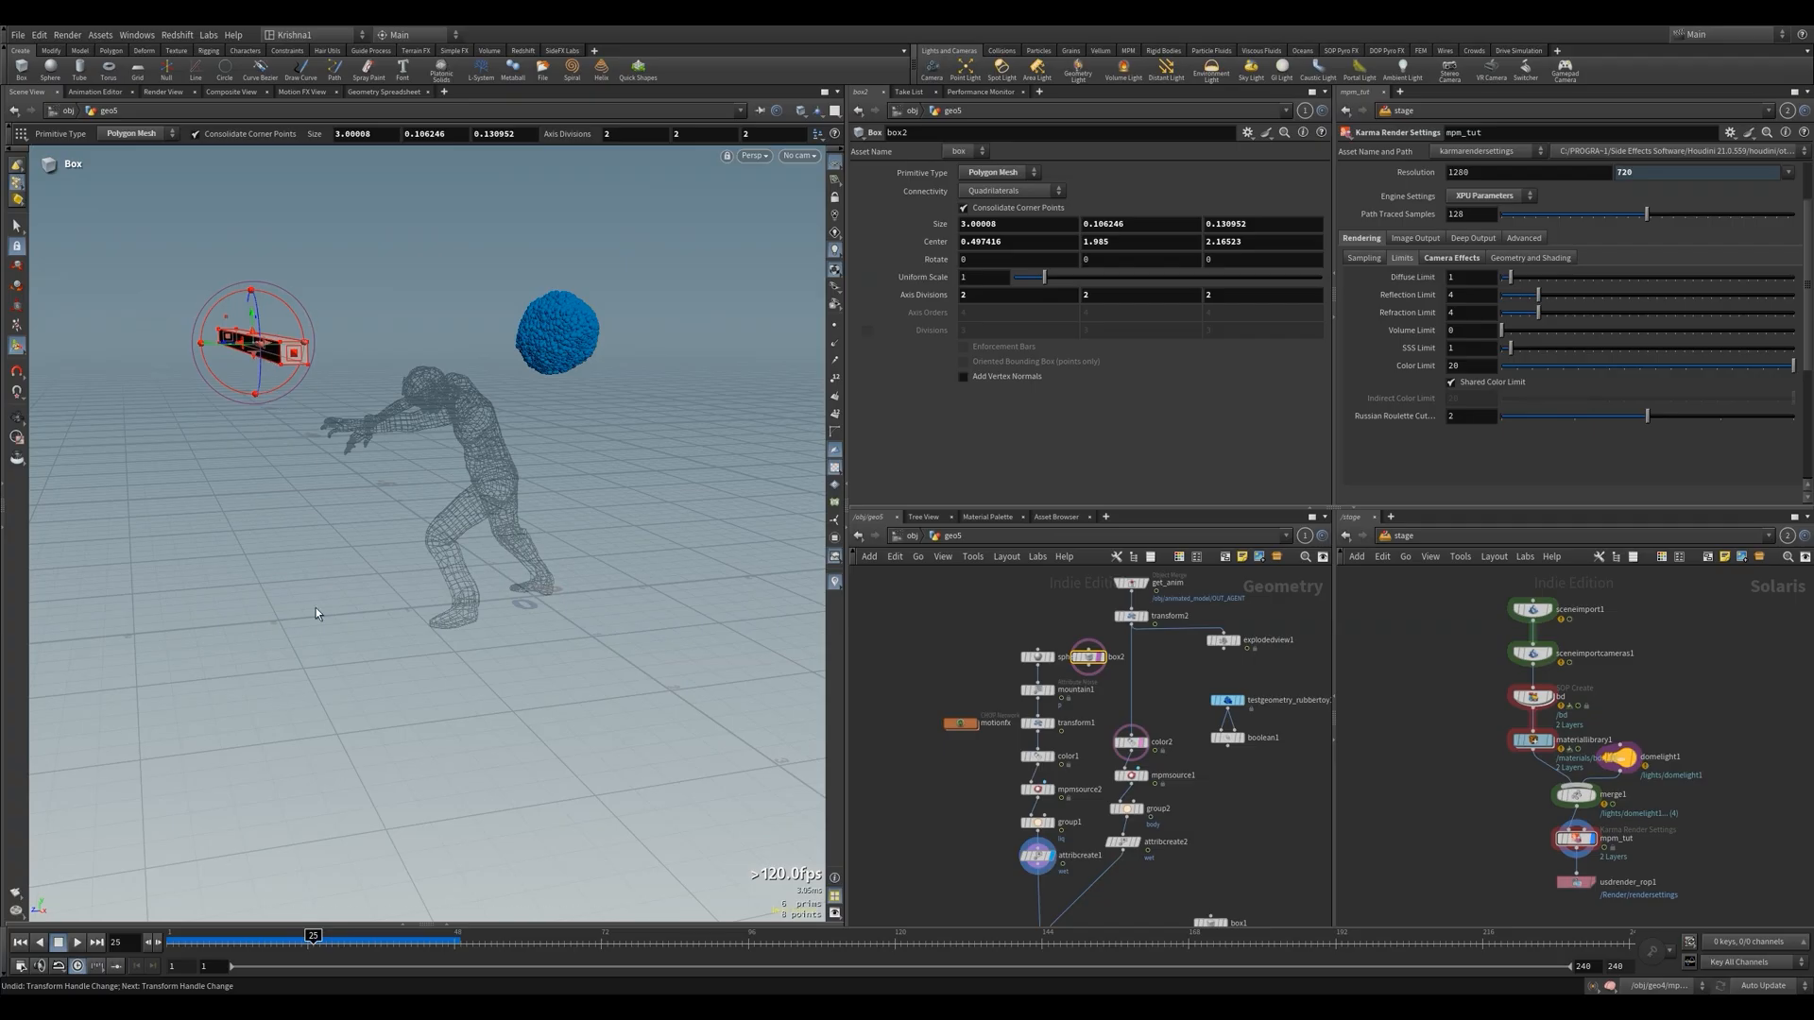
# Return to the first frame, wire box2 into mountain1 in place of sphere1 and display mountain1
pyautogui.click(23, 942)
pyautogui.click(1037, 690)
pyautogui.click(1088, 666)
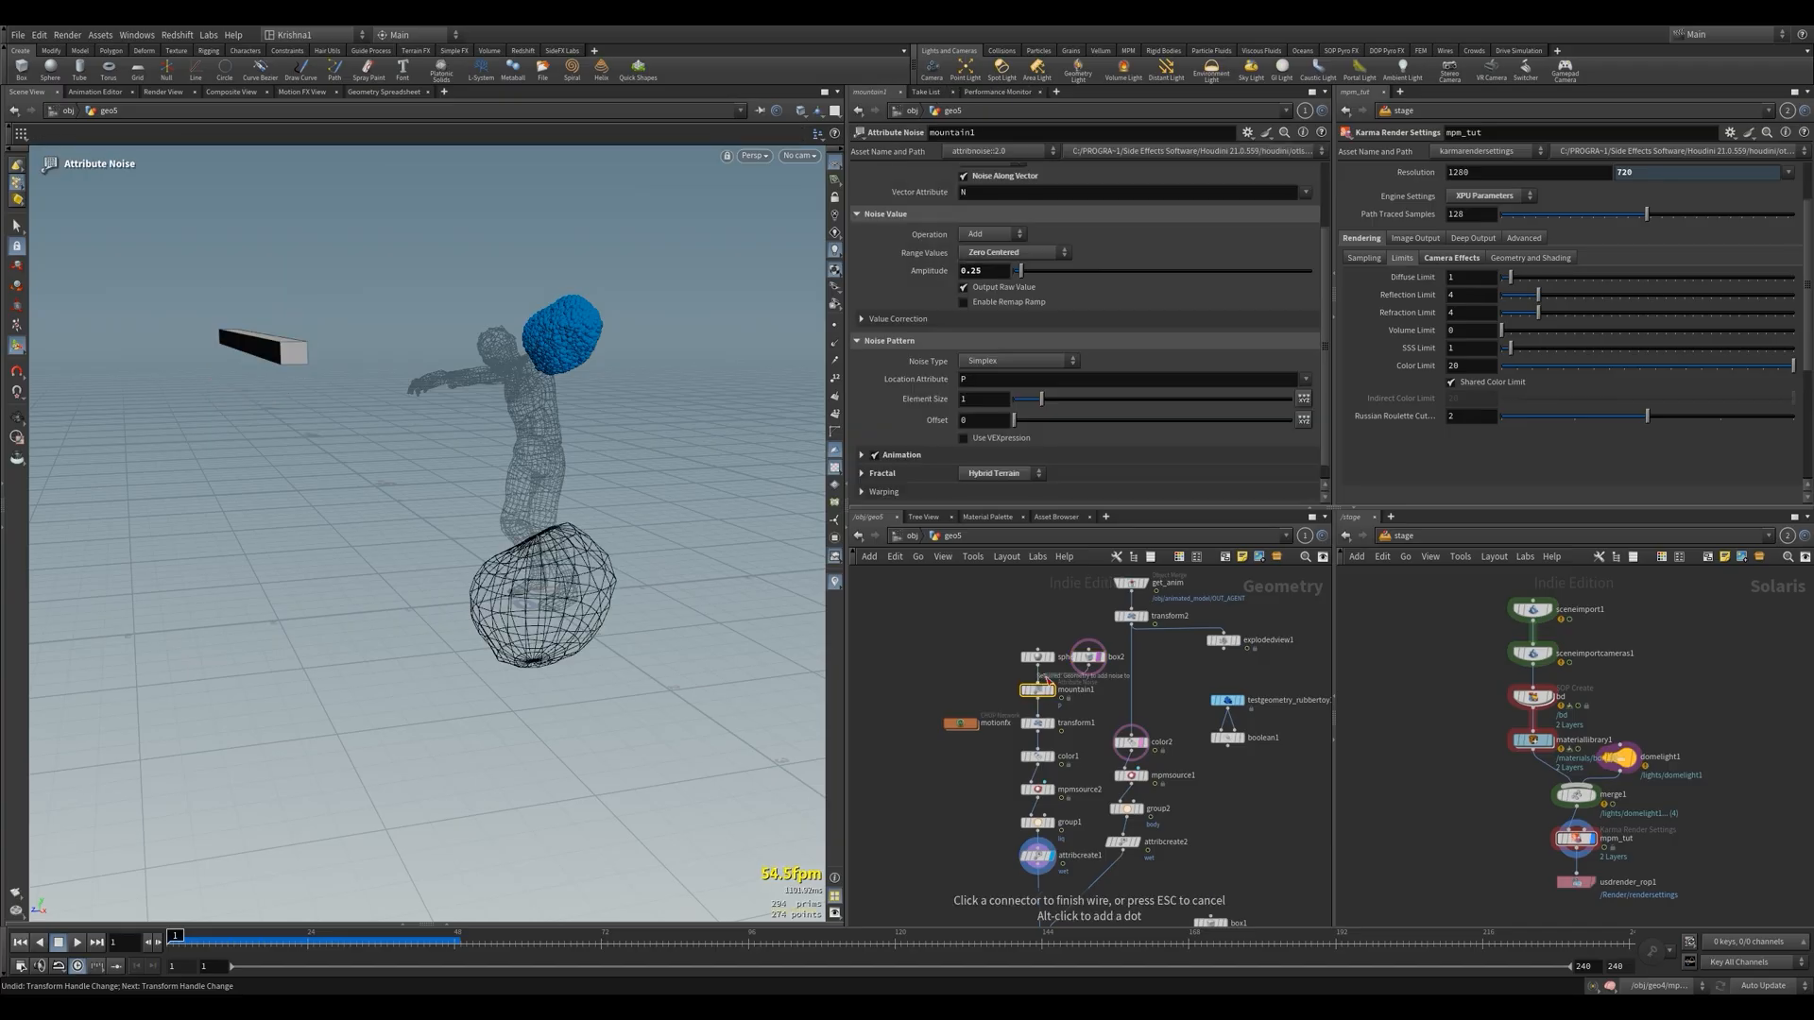
pyautogui.click(1053, 694)
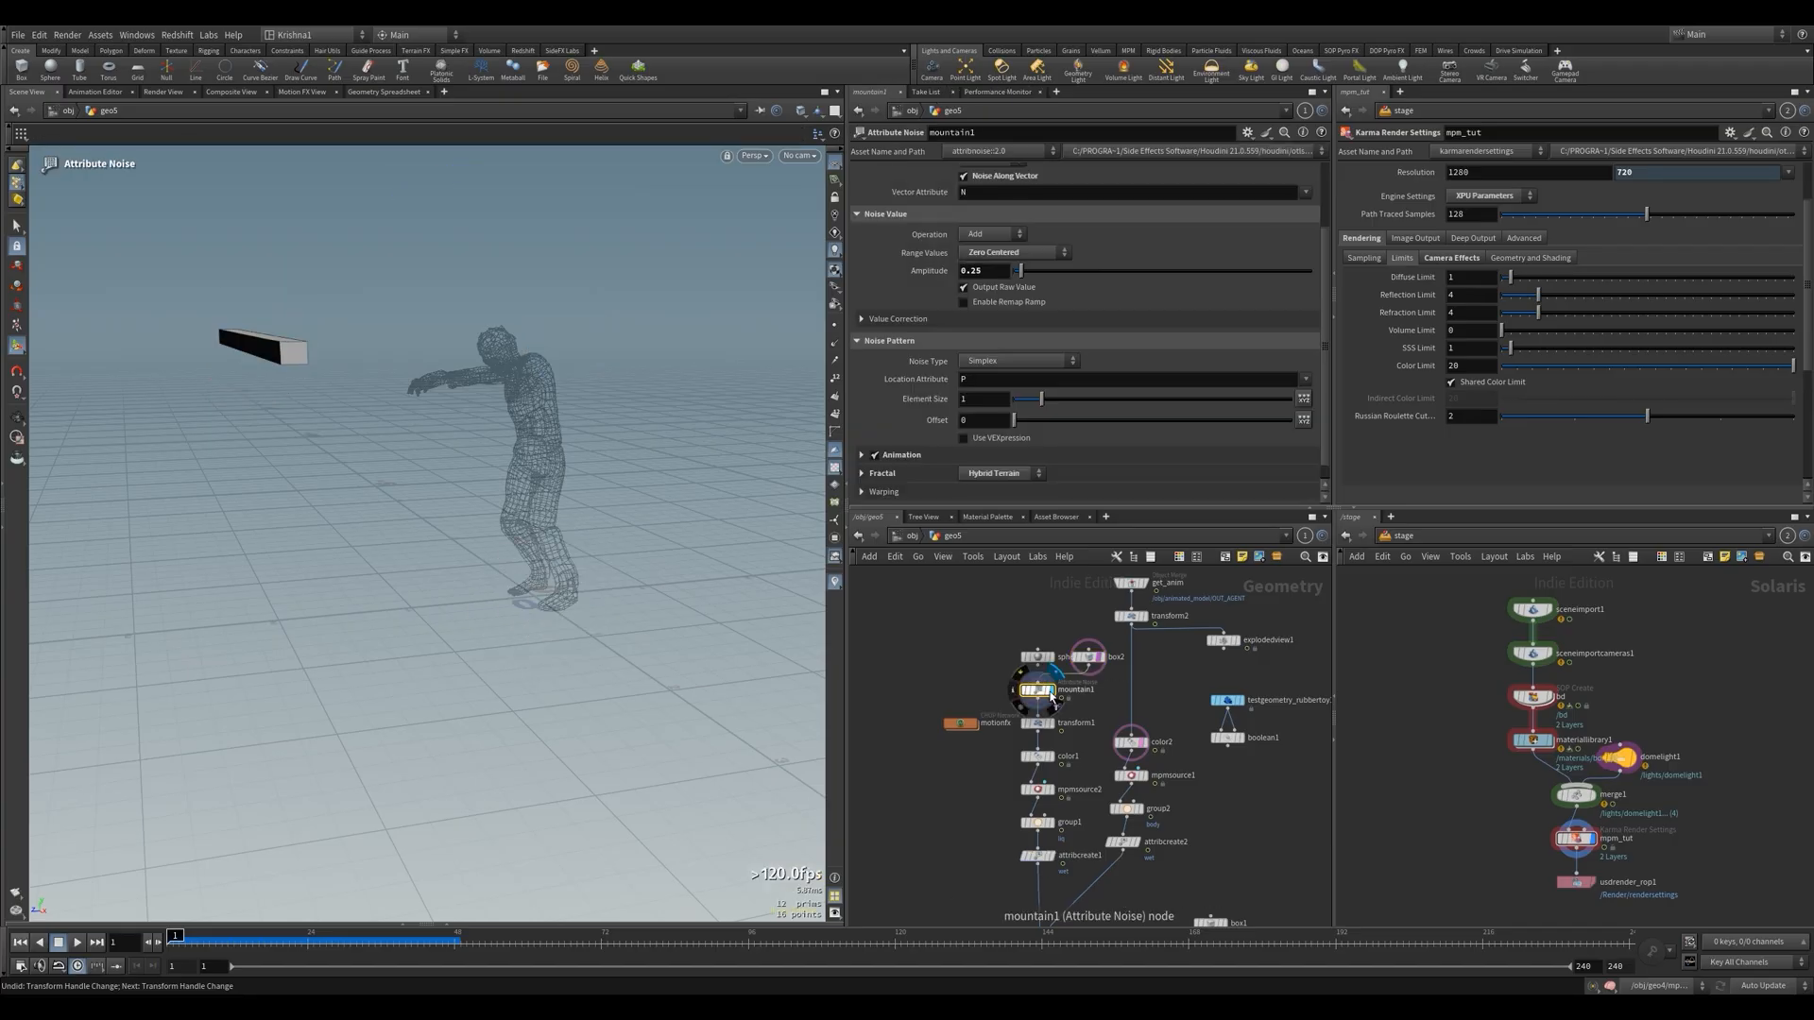
# Bypass transform1, set the display to color1 and play the animation to check the bar
pyautogui.click(1020, 673)
pyautogui.click(1053, 724)
pyautogui.click(1021, 708)
pyautogui.click(1020, 672)
pyautogui.click(1054, 758)
pyautogui.press('Up')
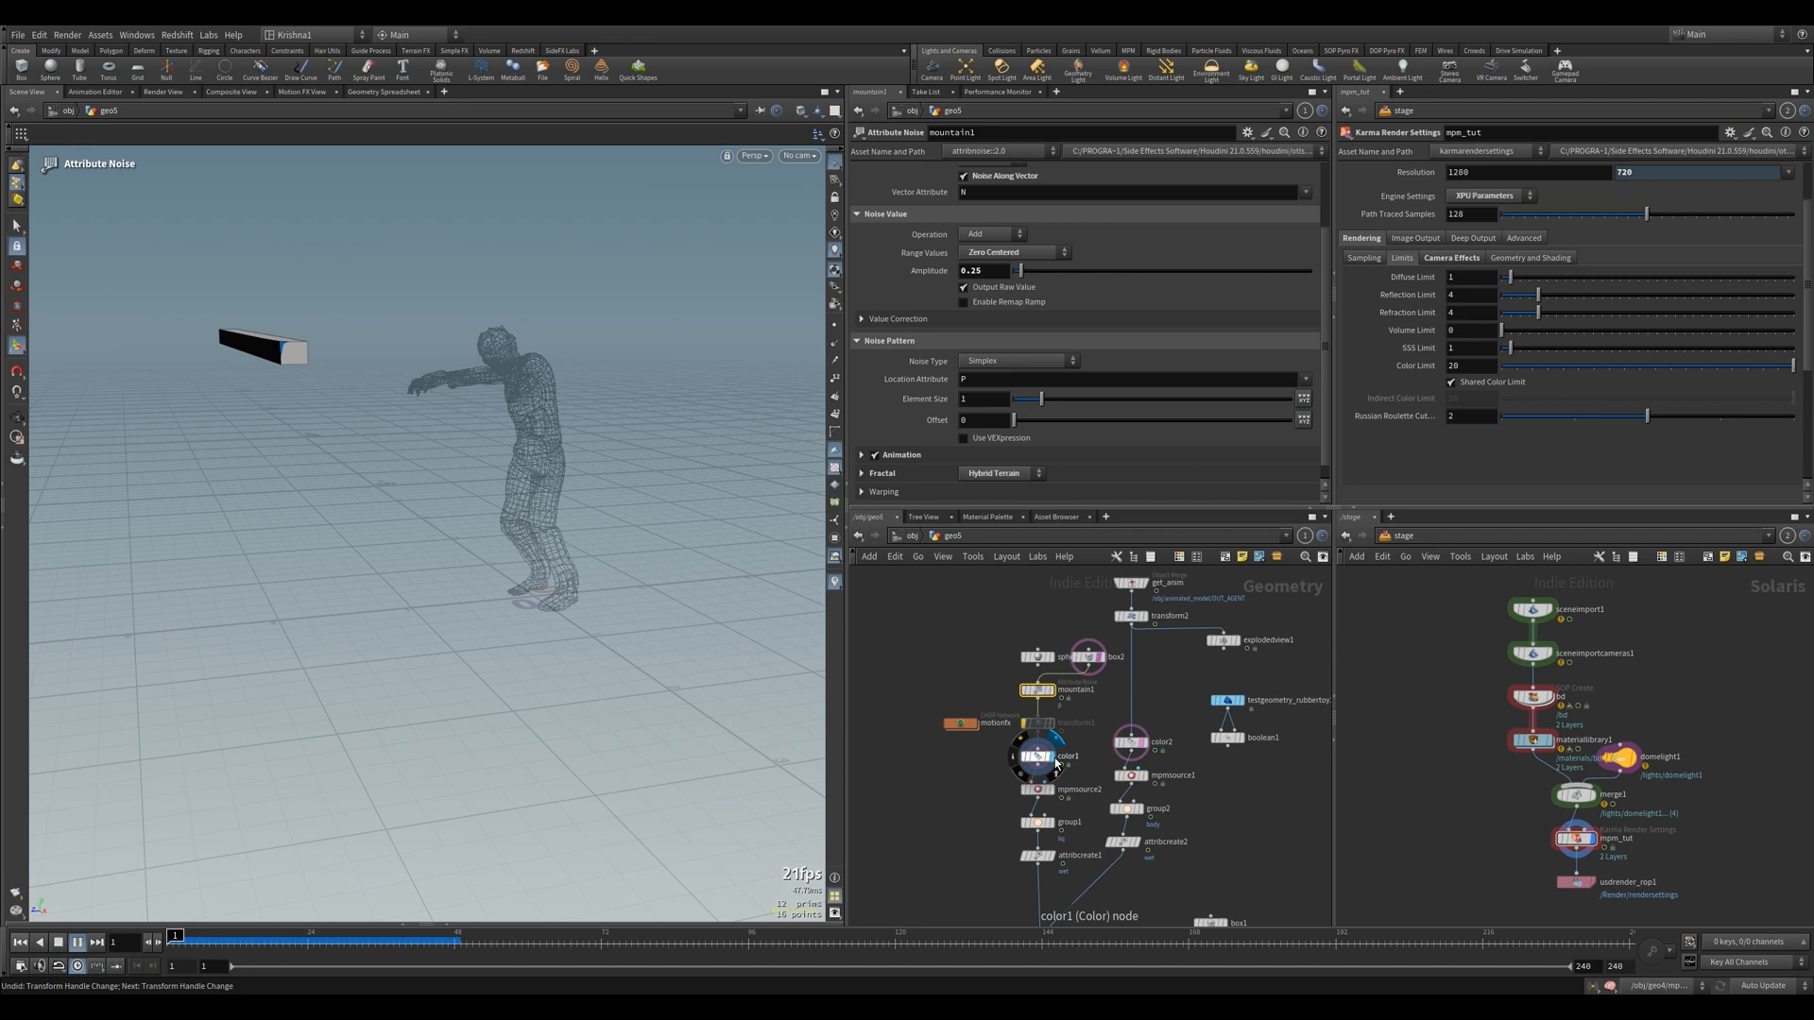
# Stop the playback, increase box2's Axis Divisions and inspect the noise-deformed bar at color1 from above
pyautogui.click(1088, 657)
pyautogui.press('Down')
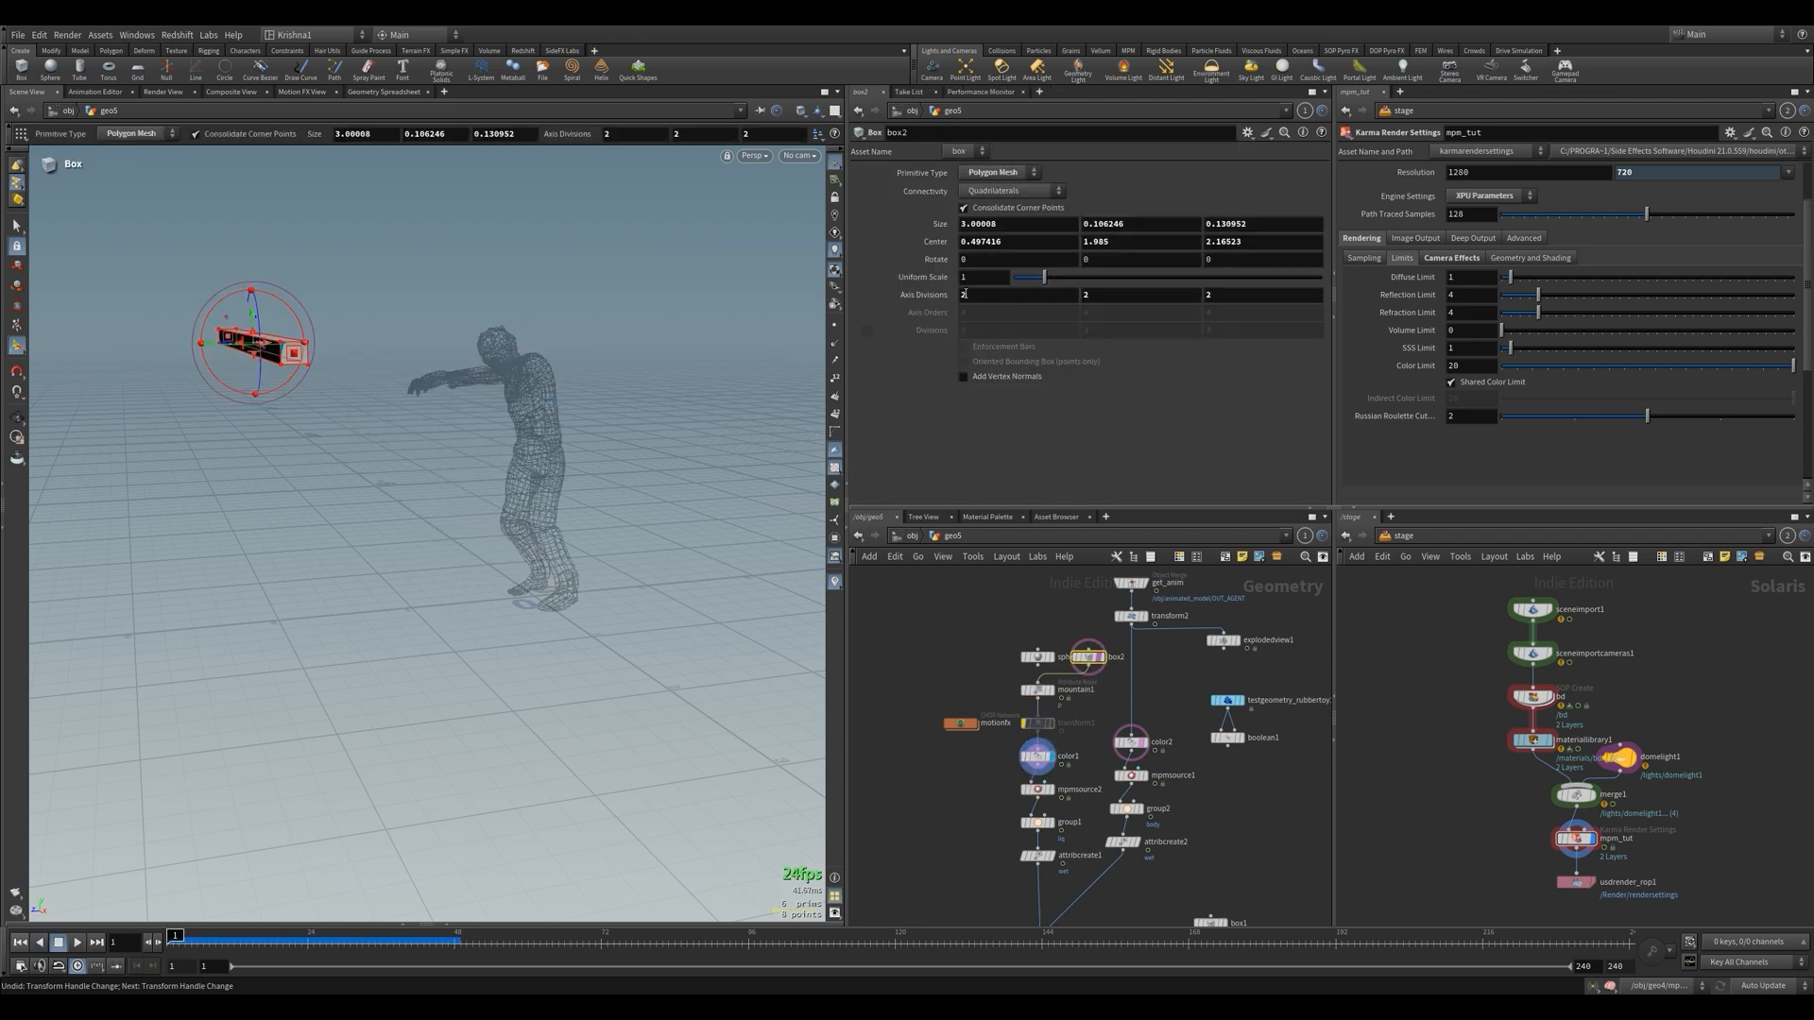
pyautogui.moveTo(946, 294); pyautogui.dragTo(964, 246, button='middle')
pyautogui.click(1037, 757)
pyautogui.scroll(-3, 413, 389)
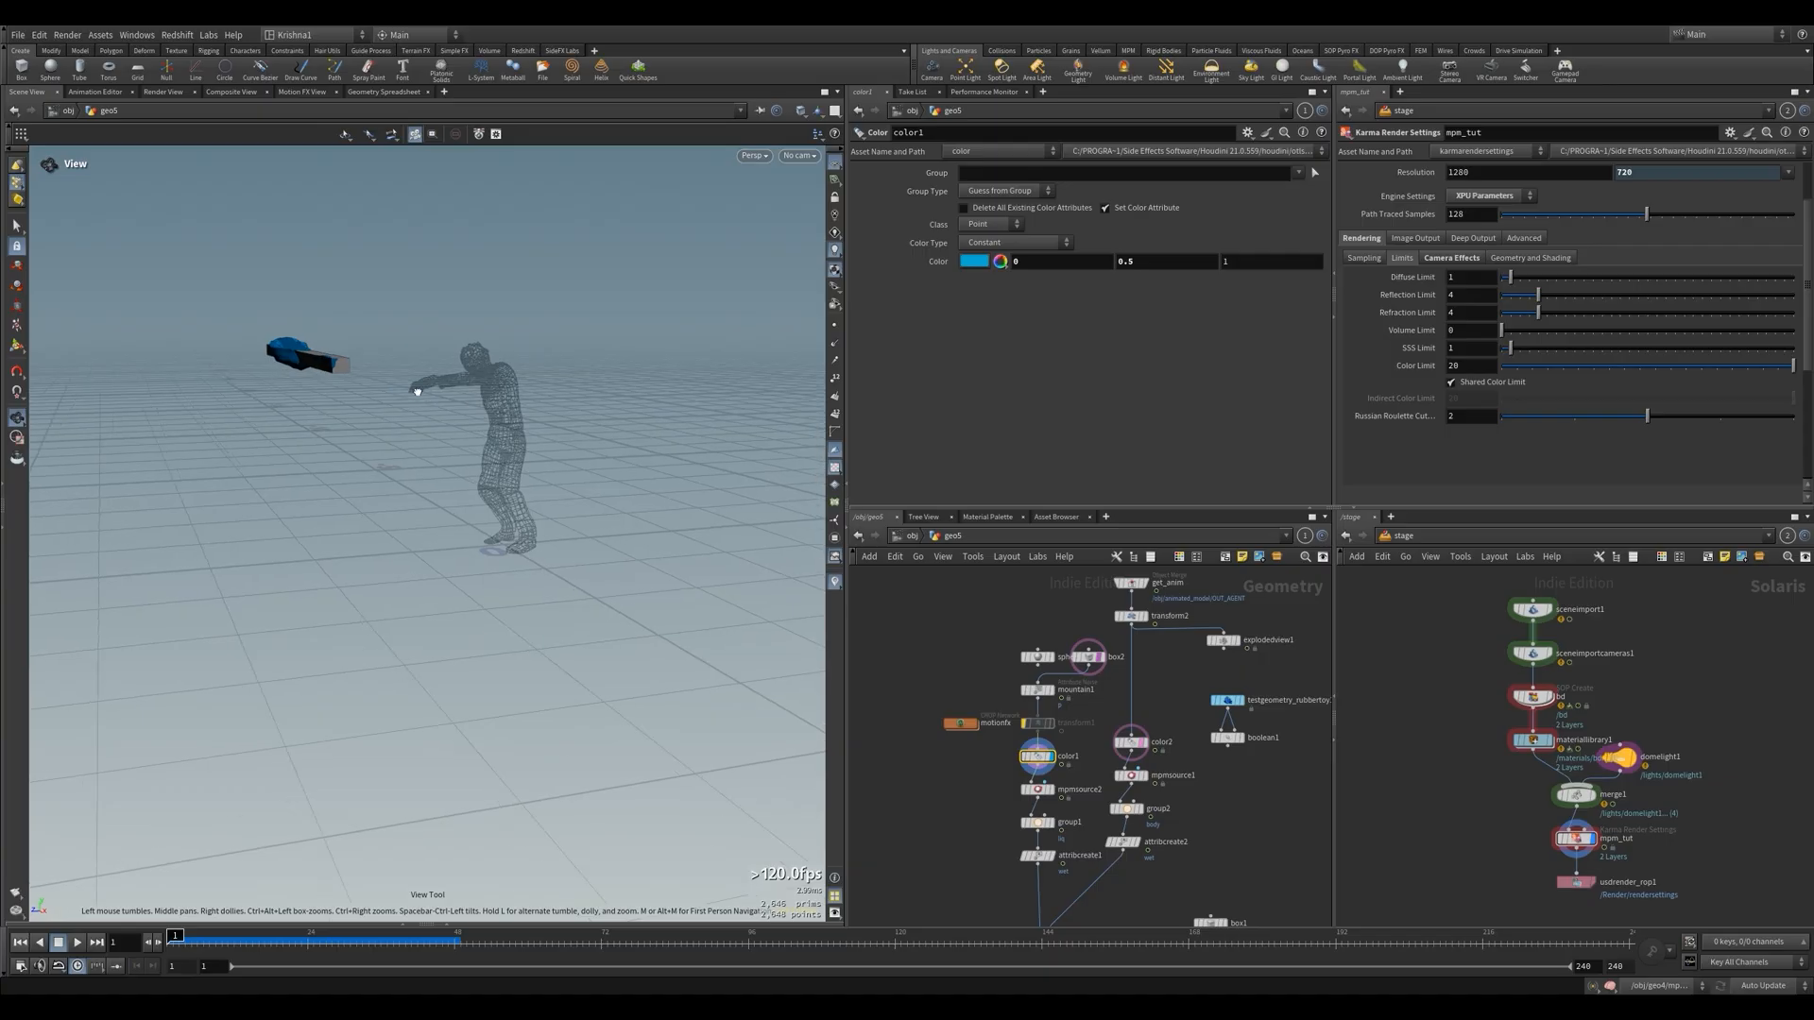
pyautogui.keyDown('alt'); pyautogui.moveTo(416, 390); pyautogui.dragTo(448, 456); pyautogui.keyUp('alt')
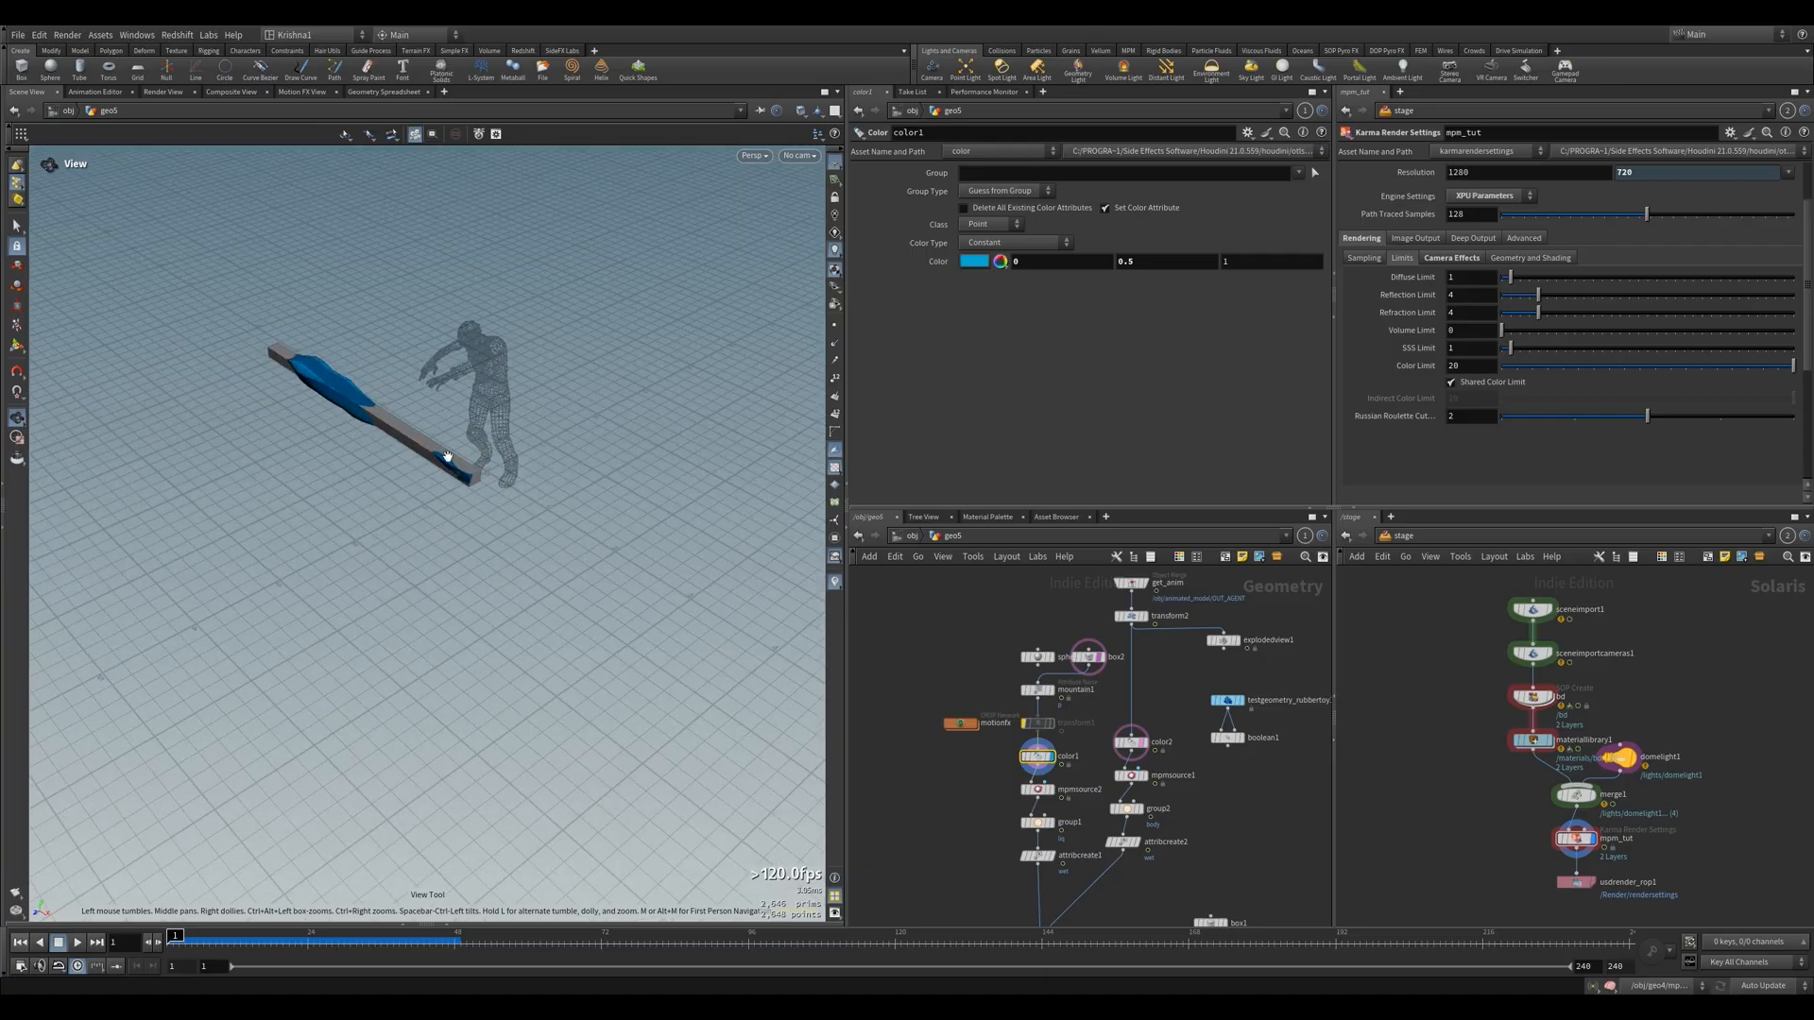
# Clear the template overlays, display mpmsource2's liquid particles, play the timeline and return to the first frame
pyautogui.click(1046, 761)
pyautogui.scroll(3, 1038, 907)
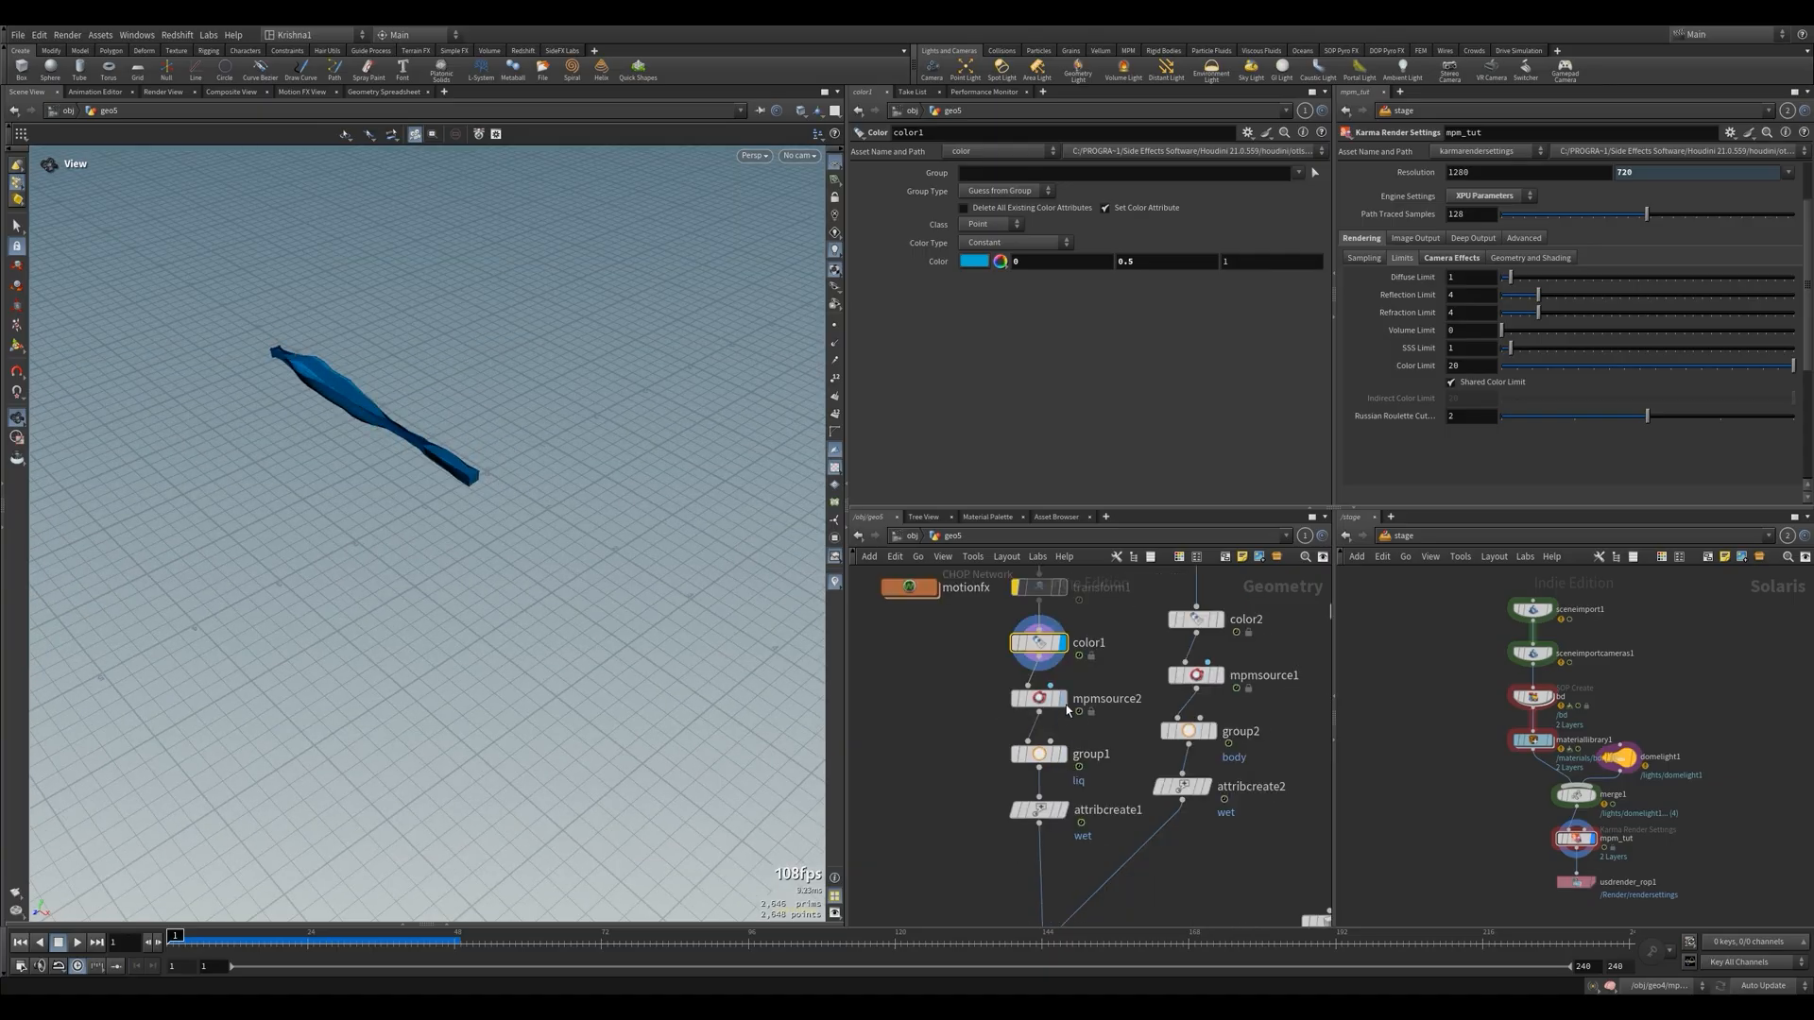
pyautogui.click(1037, 789)
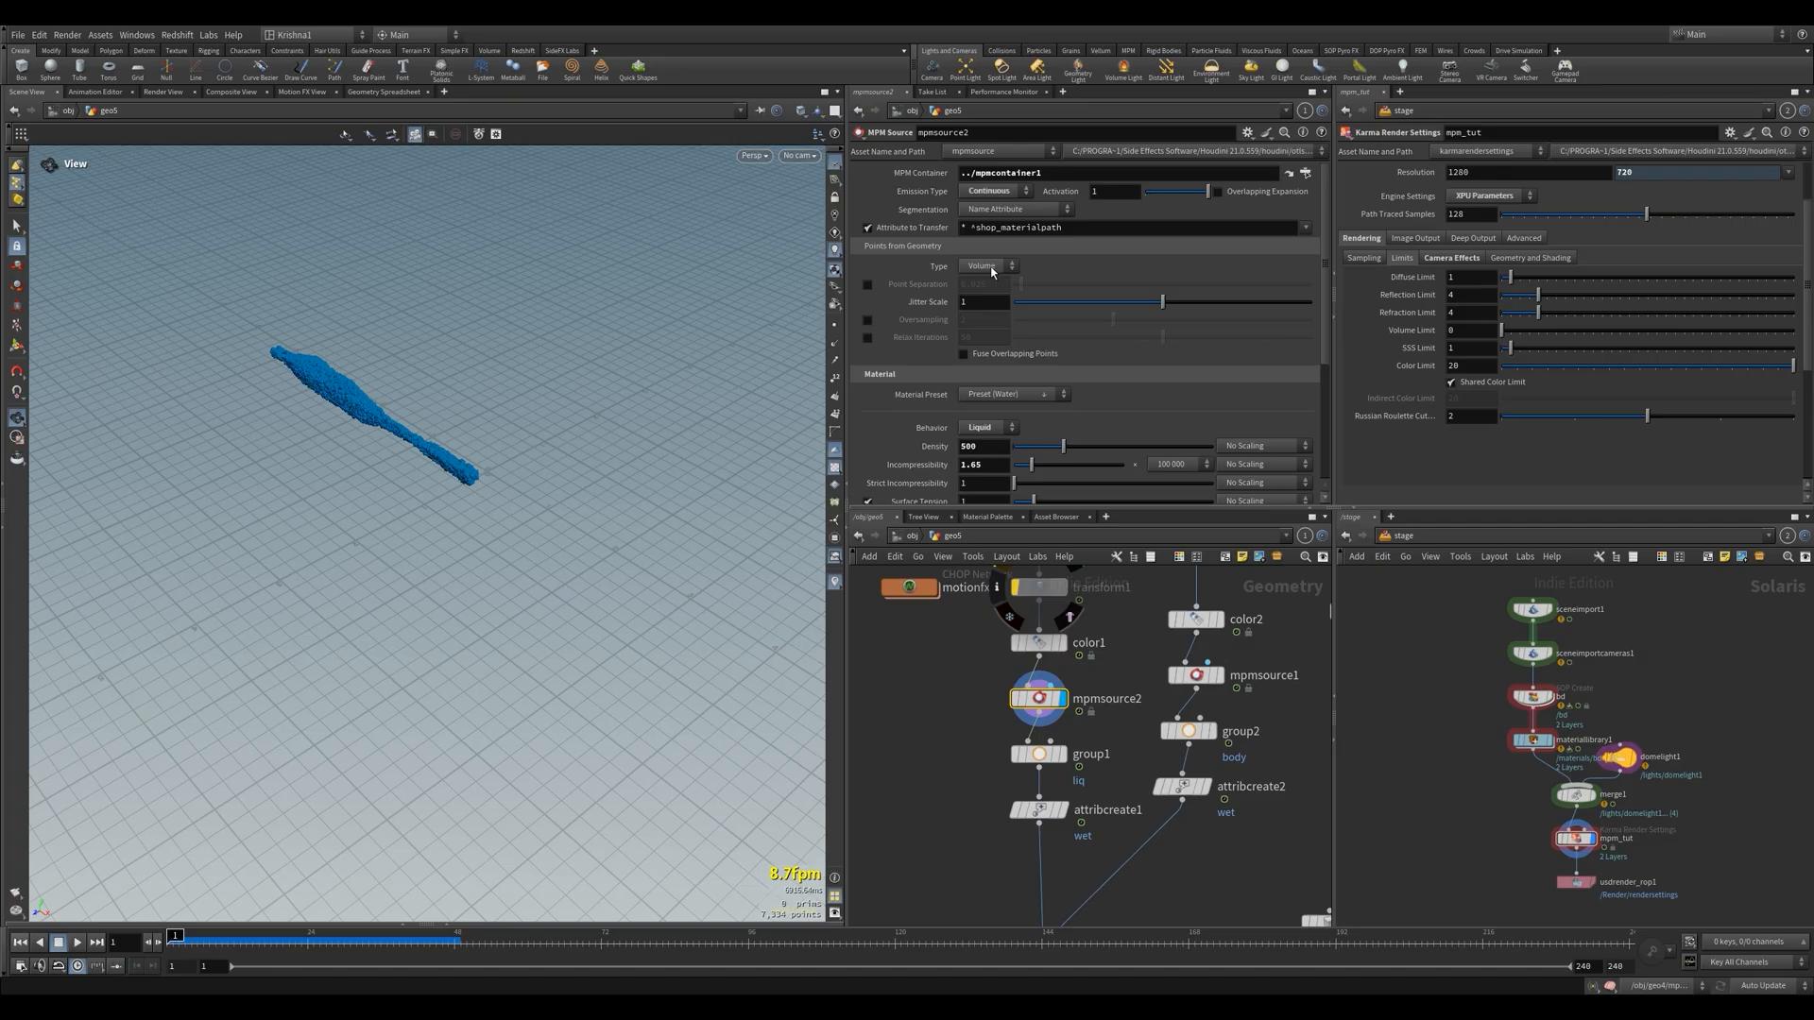
pyautogui.press('Up')
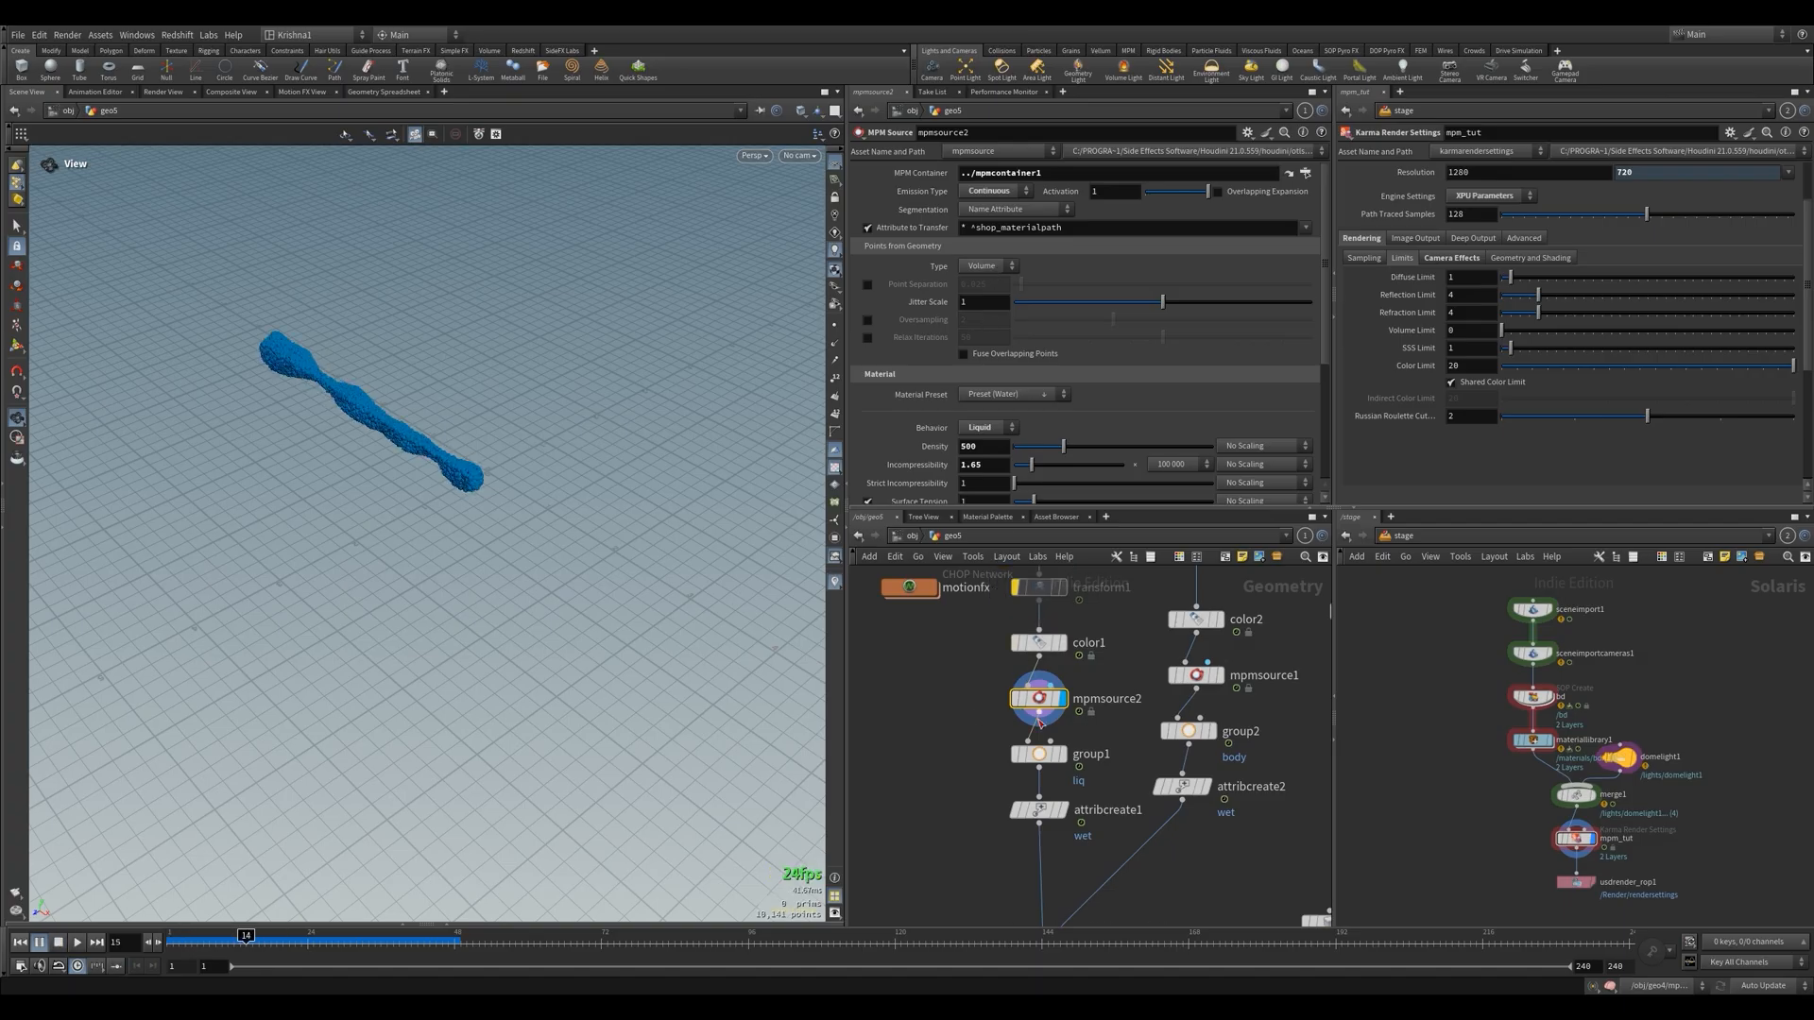
pyautogui.scroll(-4, 1039, 723)
pyautogui.hotkey('ctrl', 'Up')
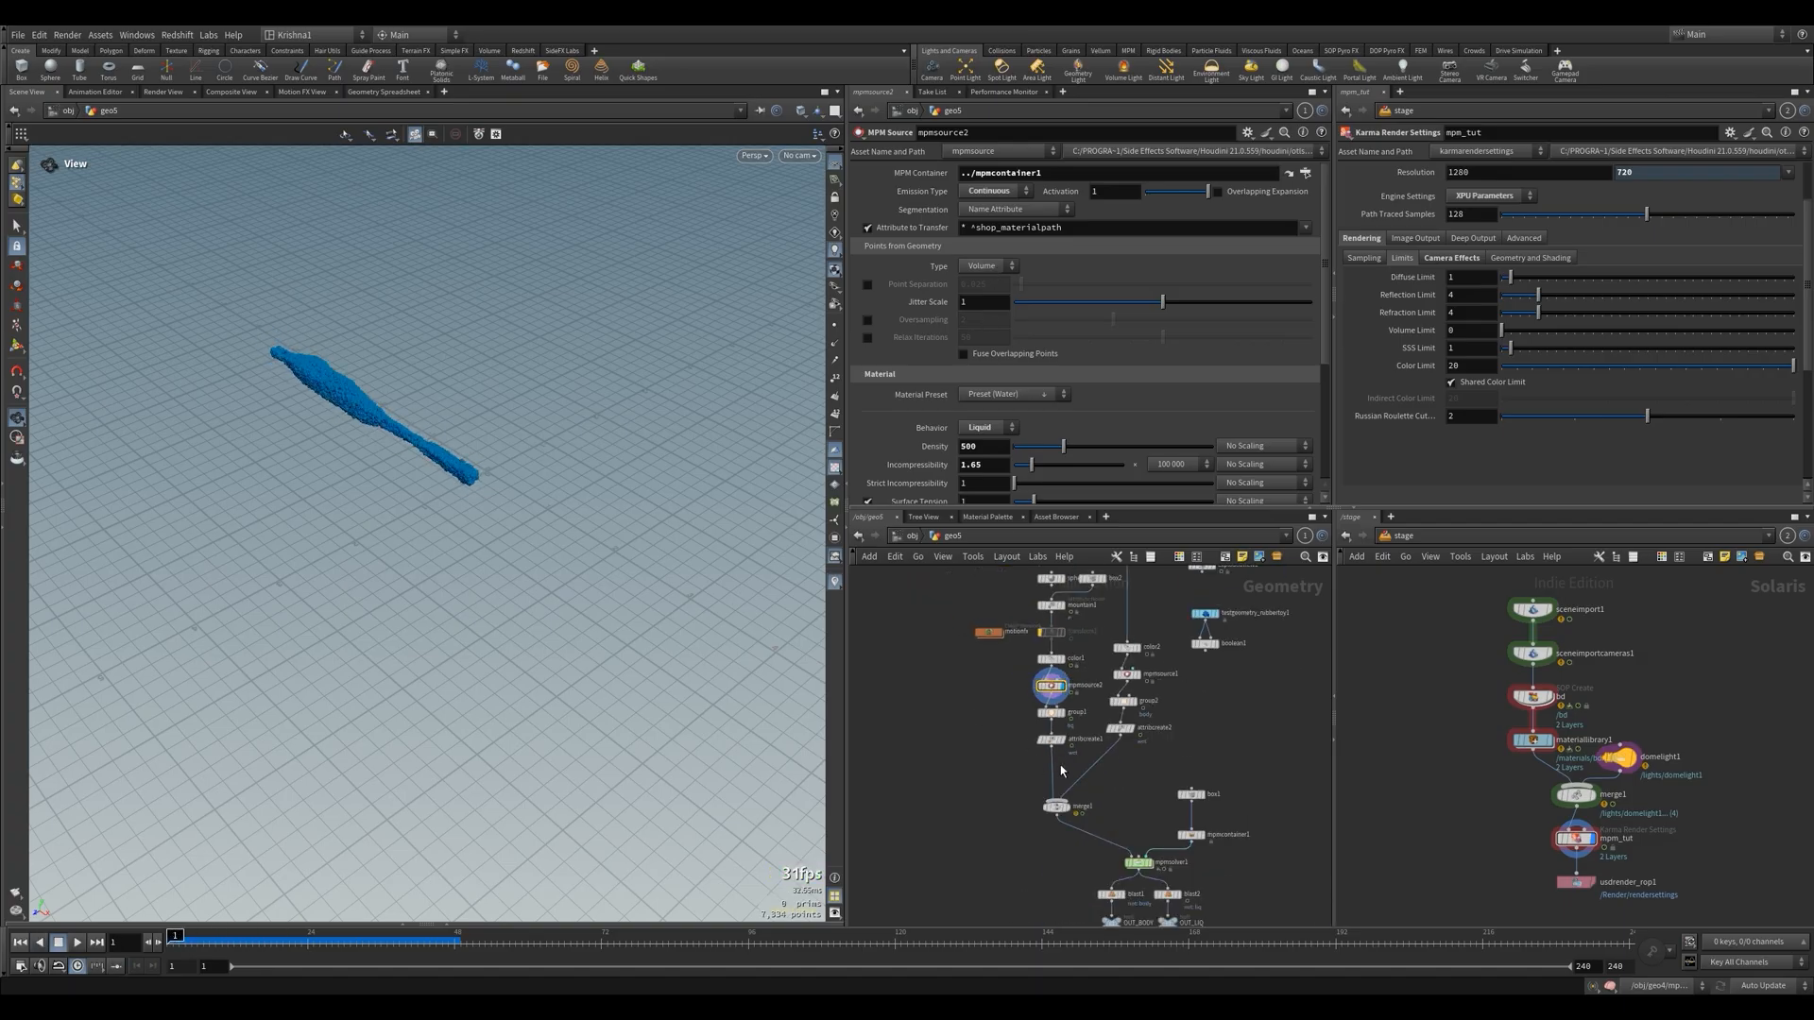
# Display merge1 to view both sources together, switch the display to OUT_BODY and save the scene
pyautogui.click(1067, 807)
pyautogui.click(1057, 807)
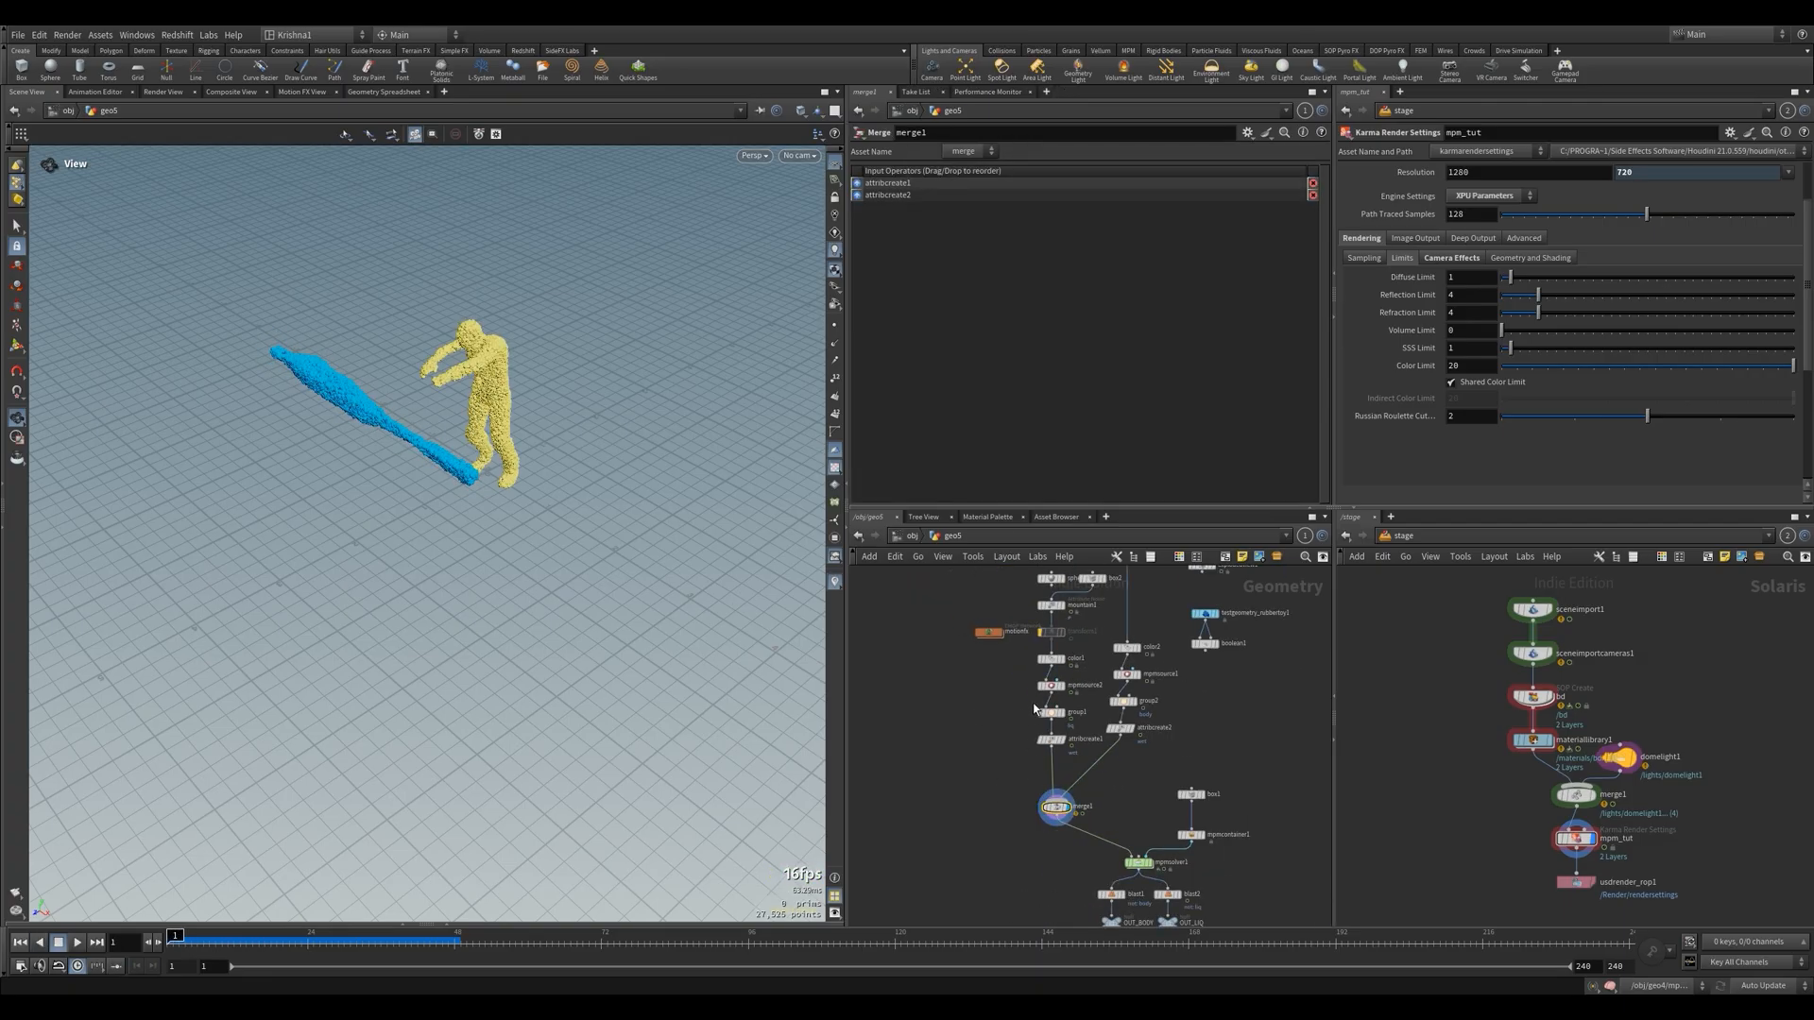
pyautogui.moveTo(1084, 902); pyautogui.dragTo(1050, 746, button='middle')
pyautogui.scroll(2, 1057, 778)
pyautogui.click(1087, 773)
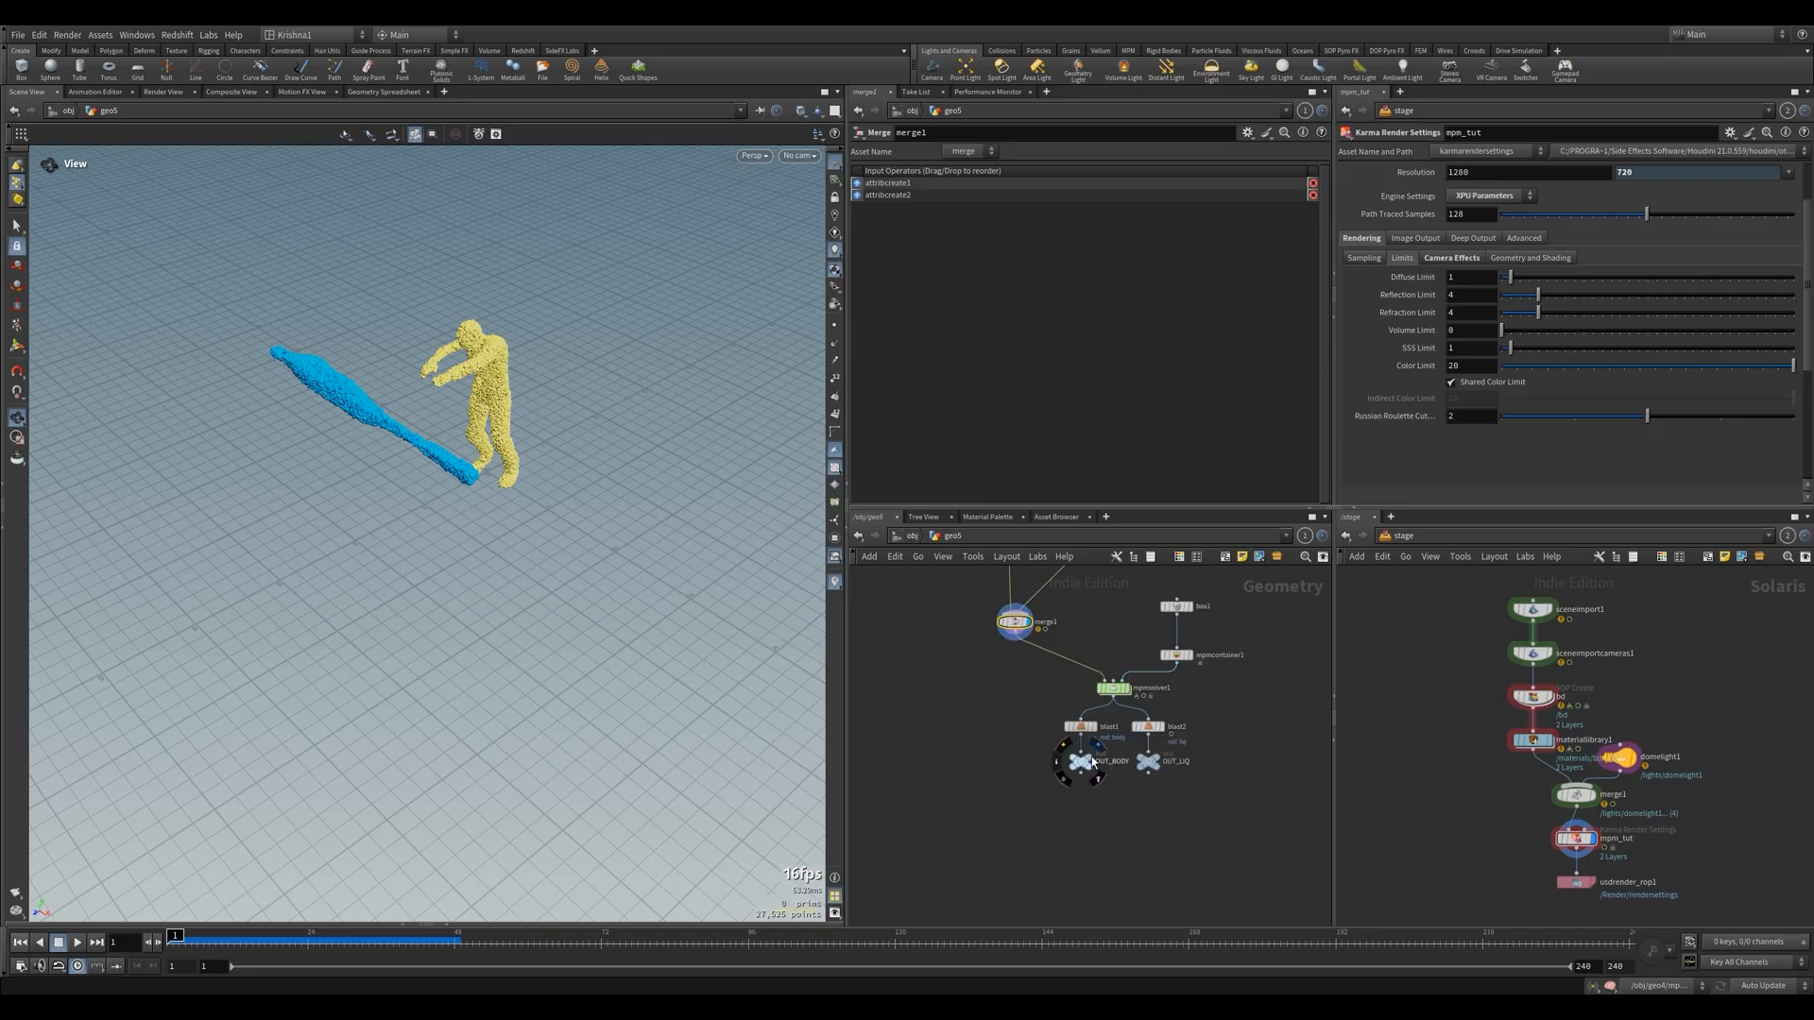
pyautogui.hotkey('ctrl', 's')
pyautogui.scroll(-4, 1021, 762)
pyautogui.scroll(3, 1052, 724)
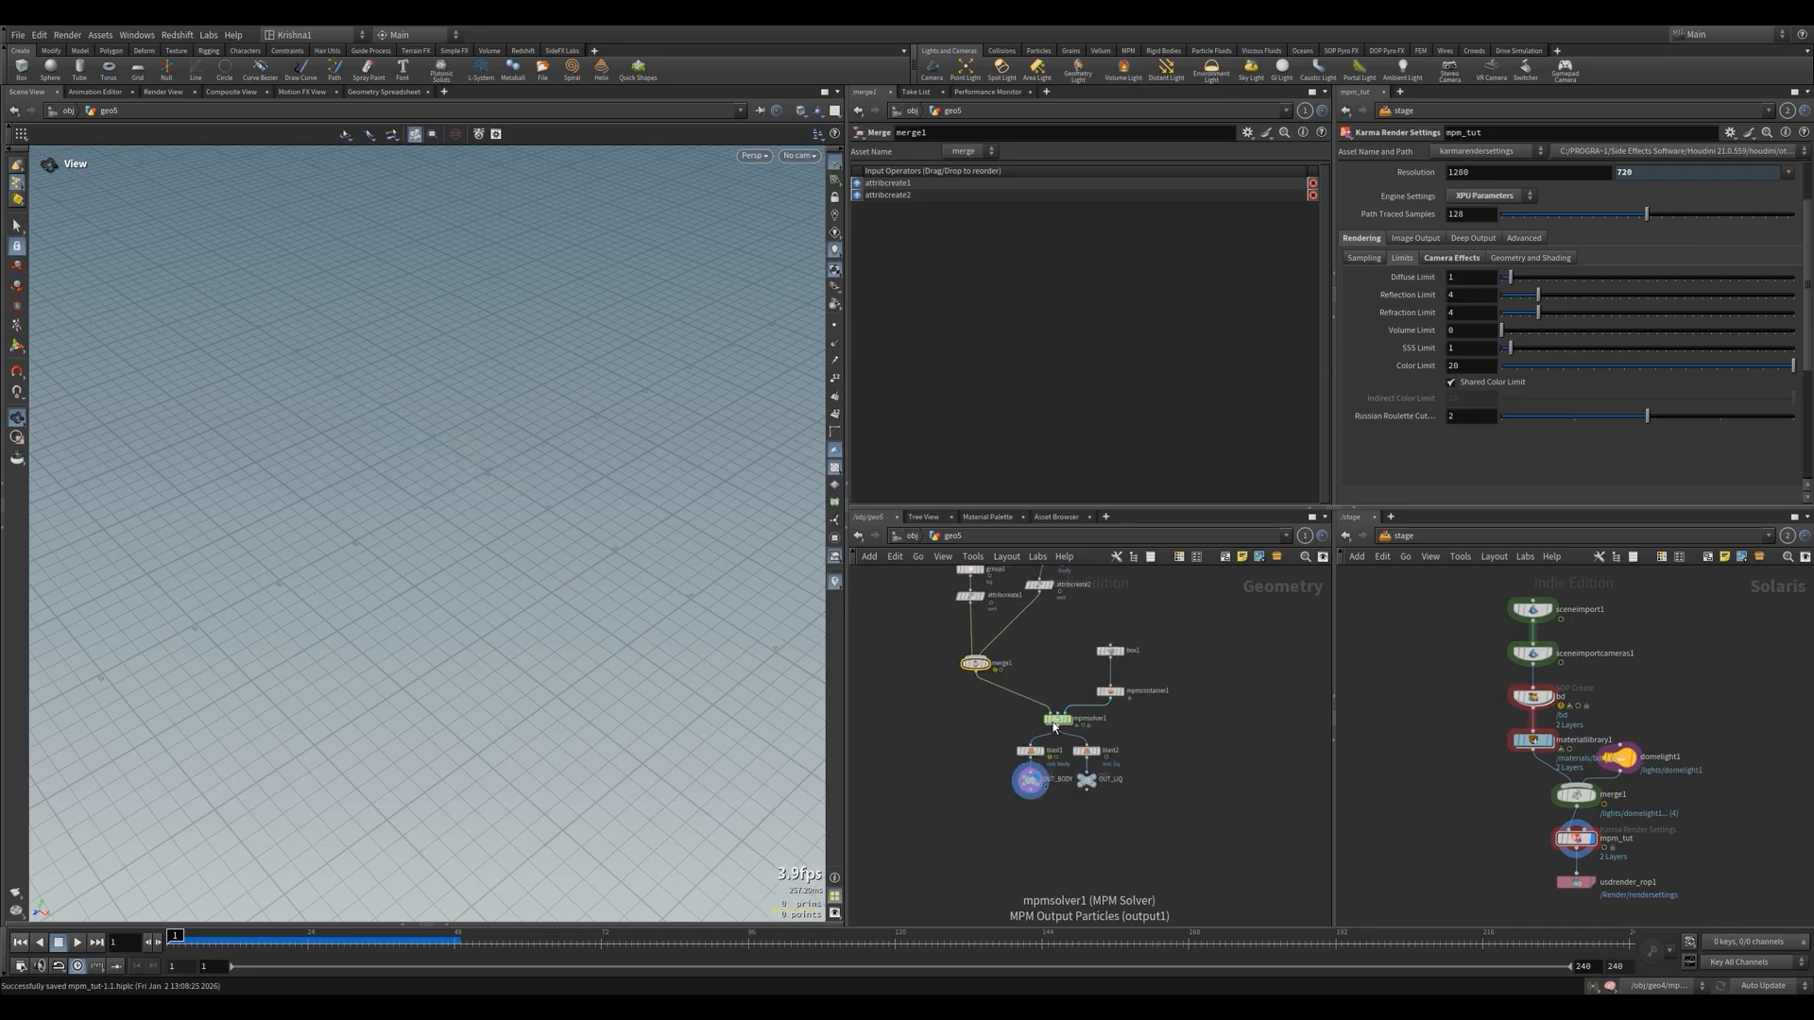
# In popwrangle1 inside mpmsolver1, comment out the @E = 1 line and uncomment i@pintoanimation=0
pyautogui.doubleClick(1057, 721)
pyautogui.click(969, 833)
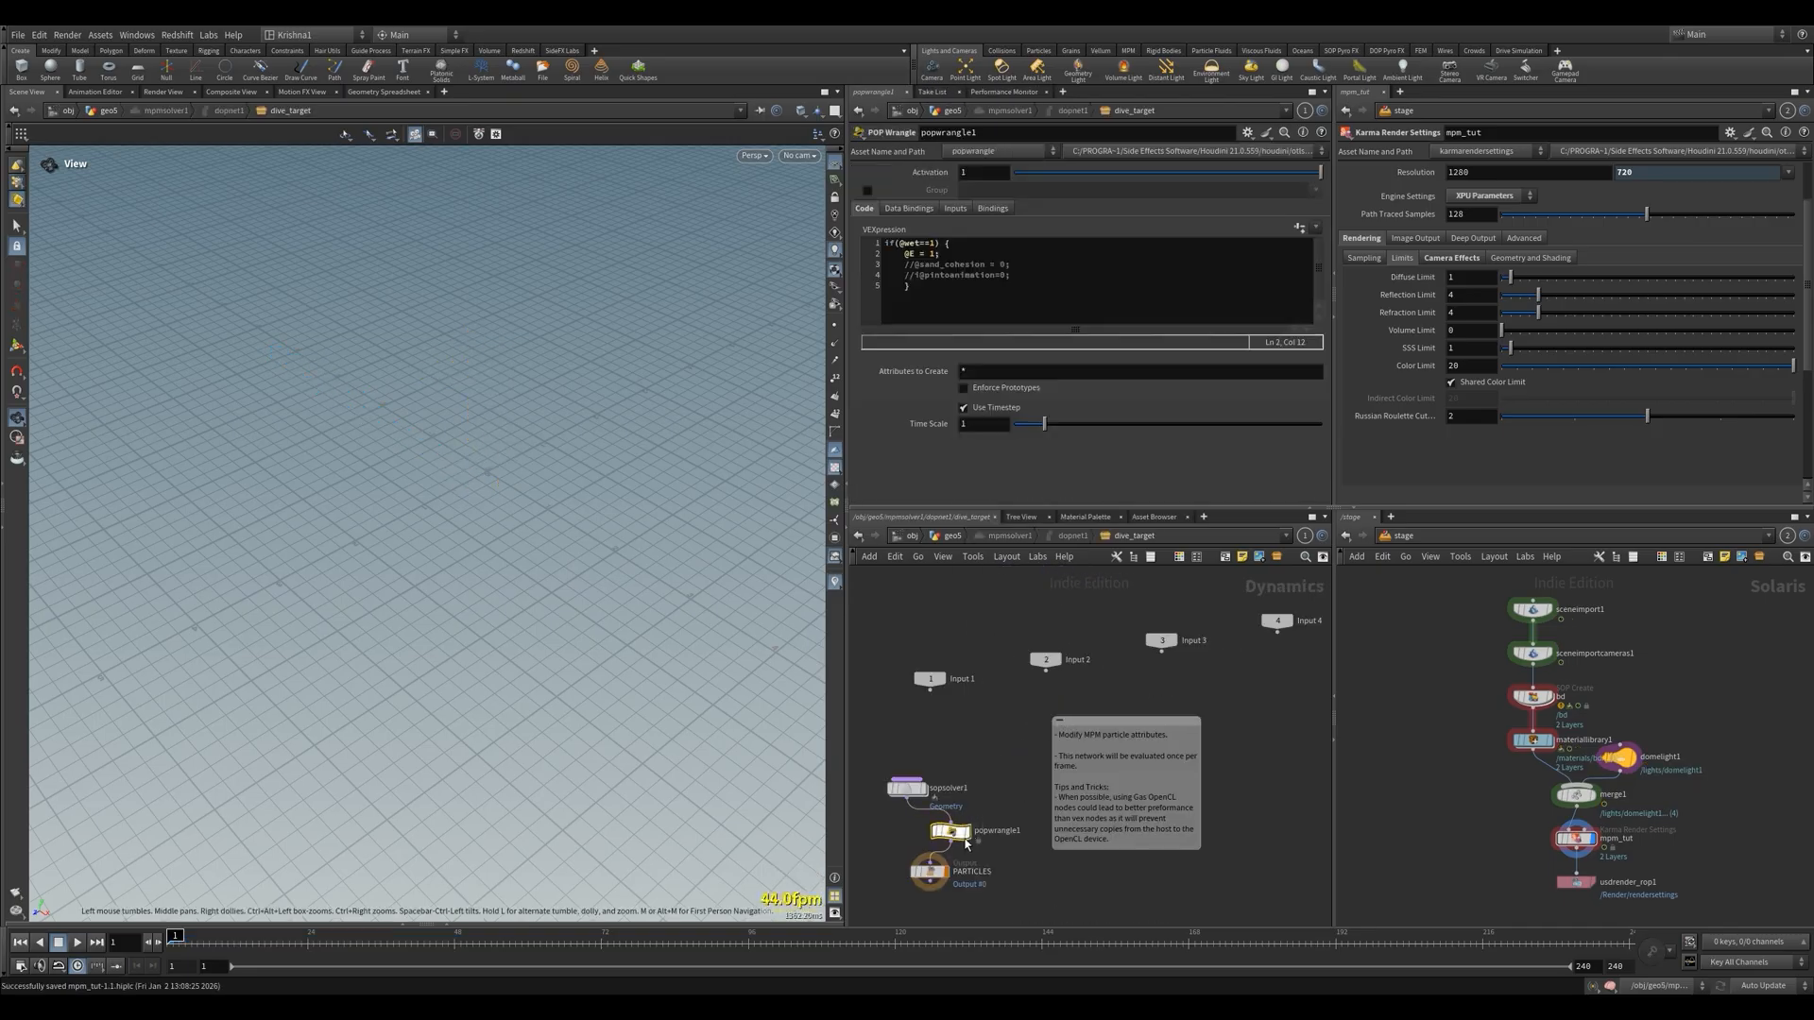
pyautogui.click(905, 253)
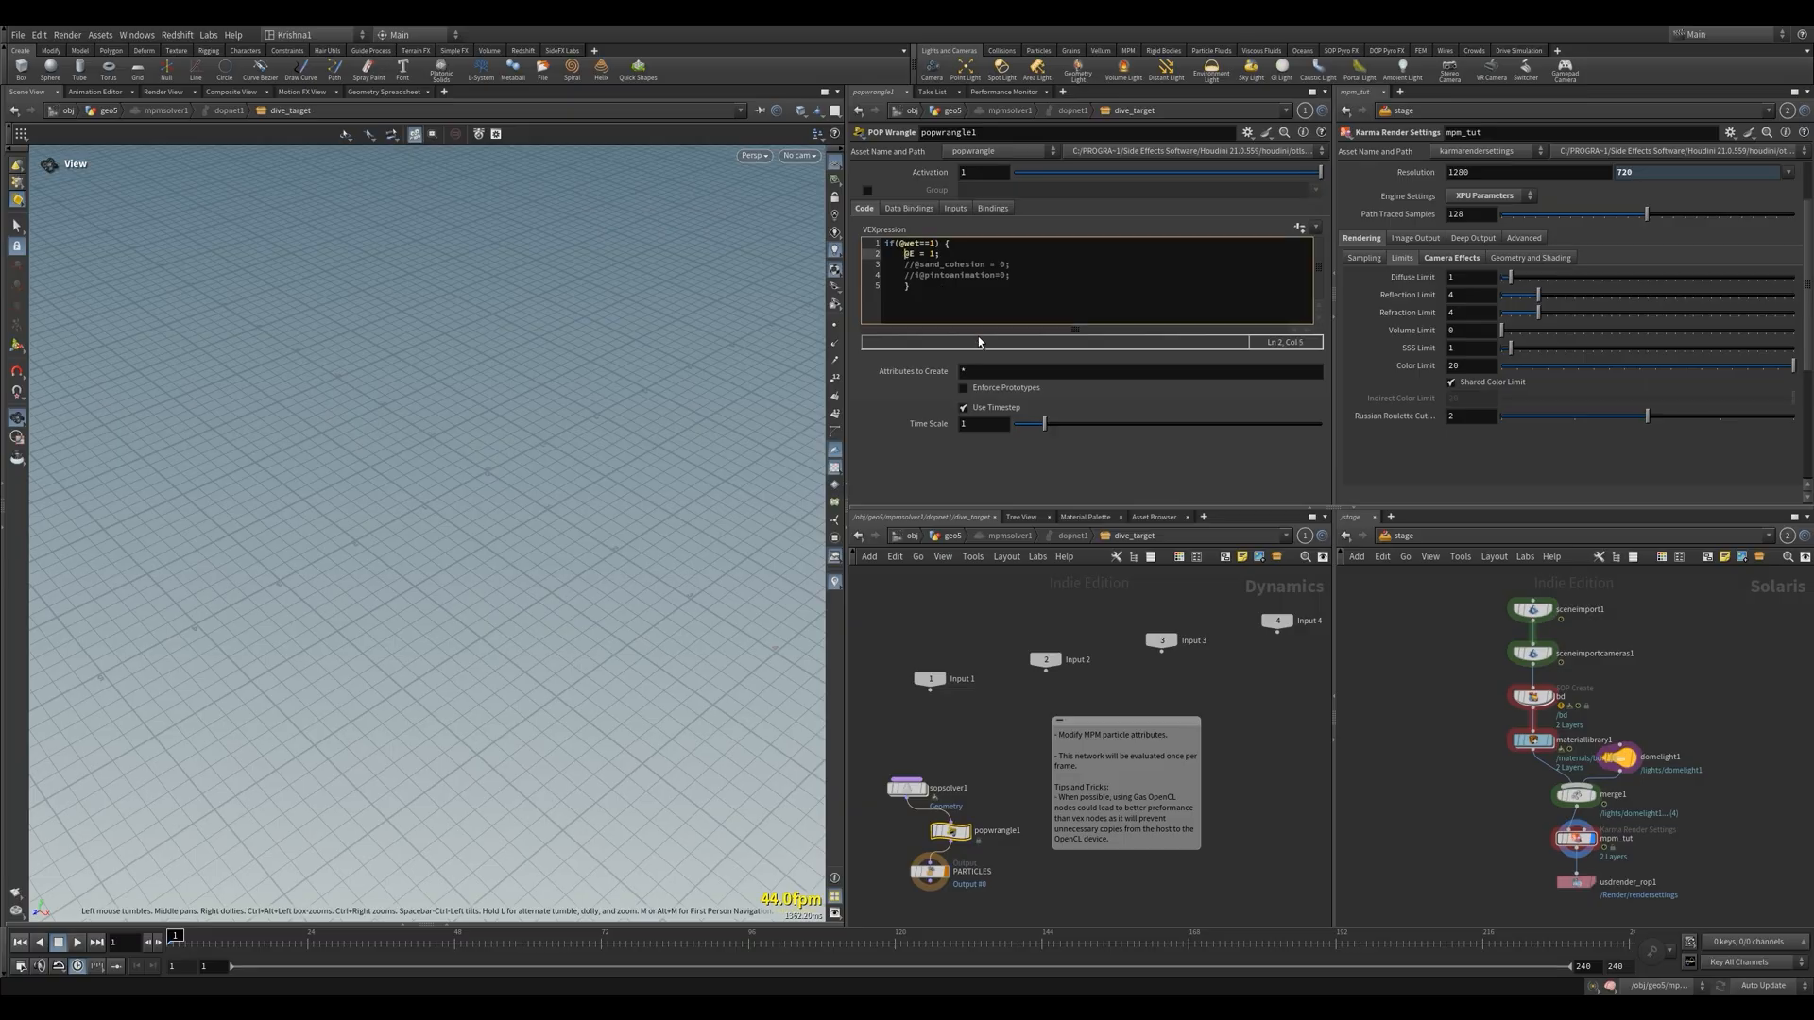
pyautogui.click(913, 275)
pyautogui.press('BackSpace')
pyautogui.press('BackSpace')
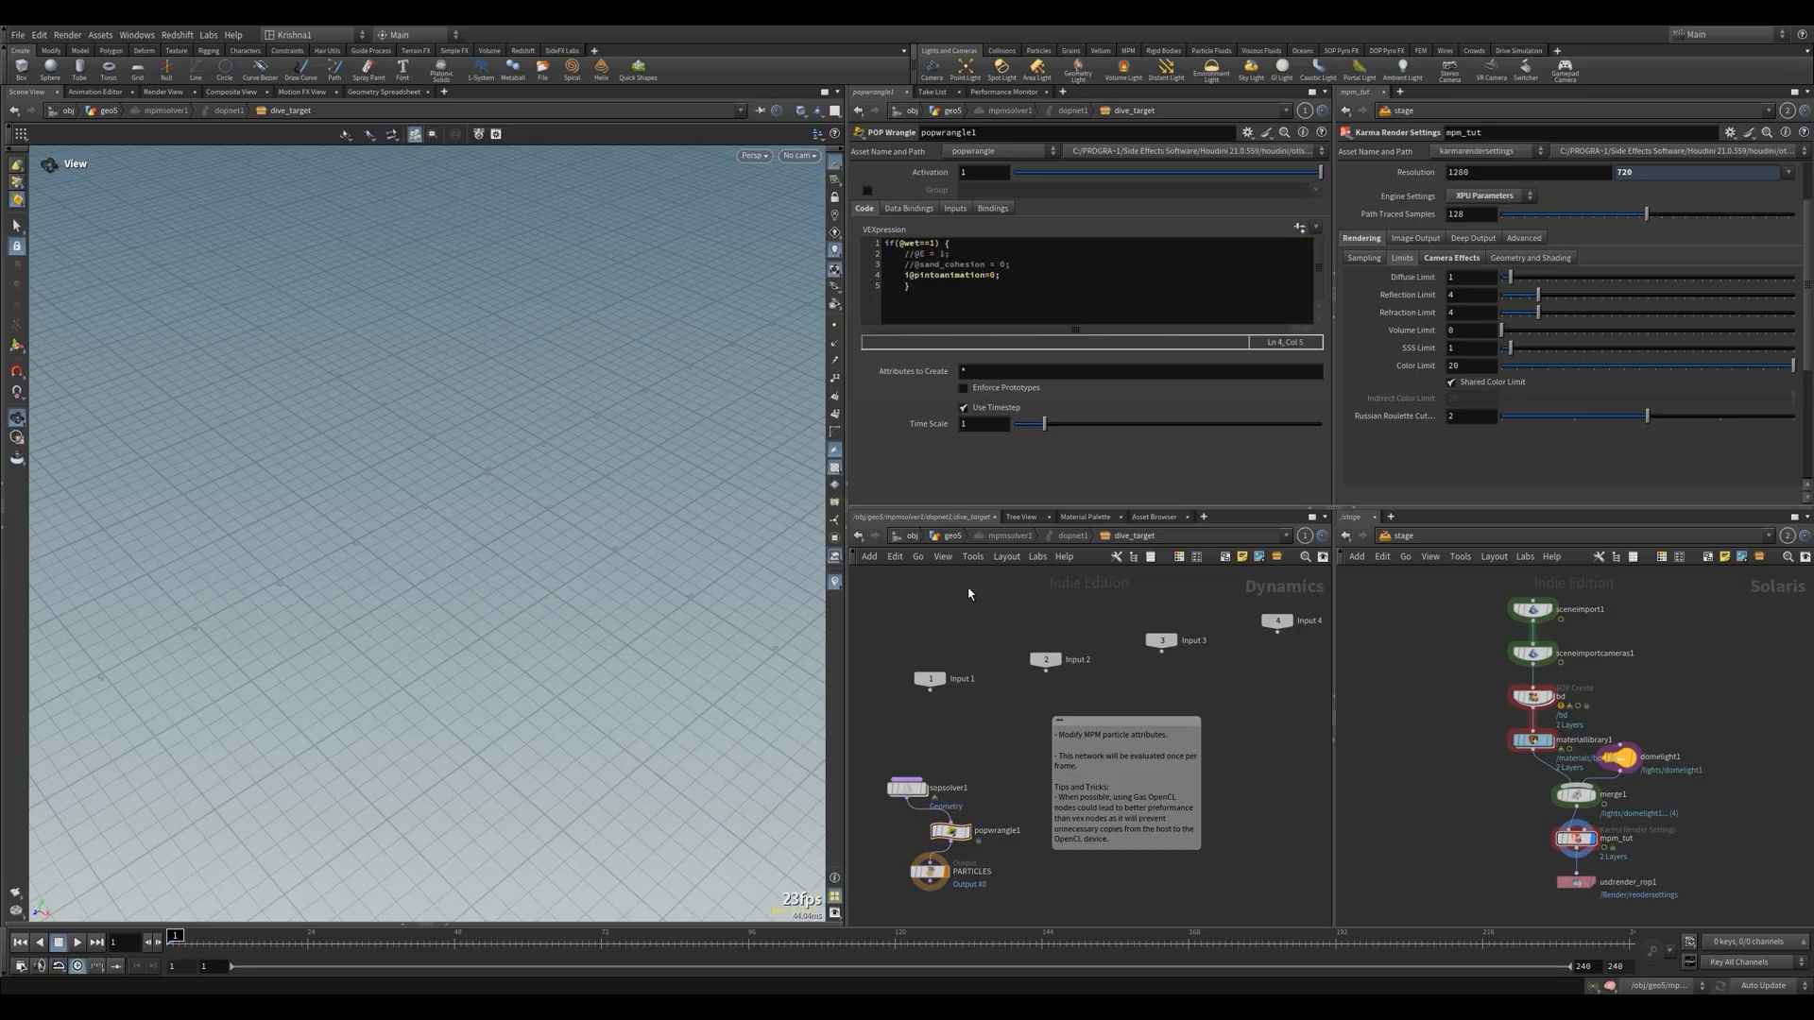
# Go back up to the geo5 network and open mpmsource1's parameters to check its pin constraints
pyautogui.press('u')
pyautogui.press('u')
pyautogui.press('u')
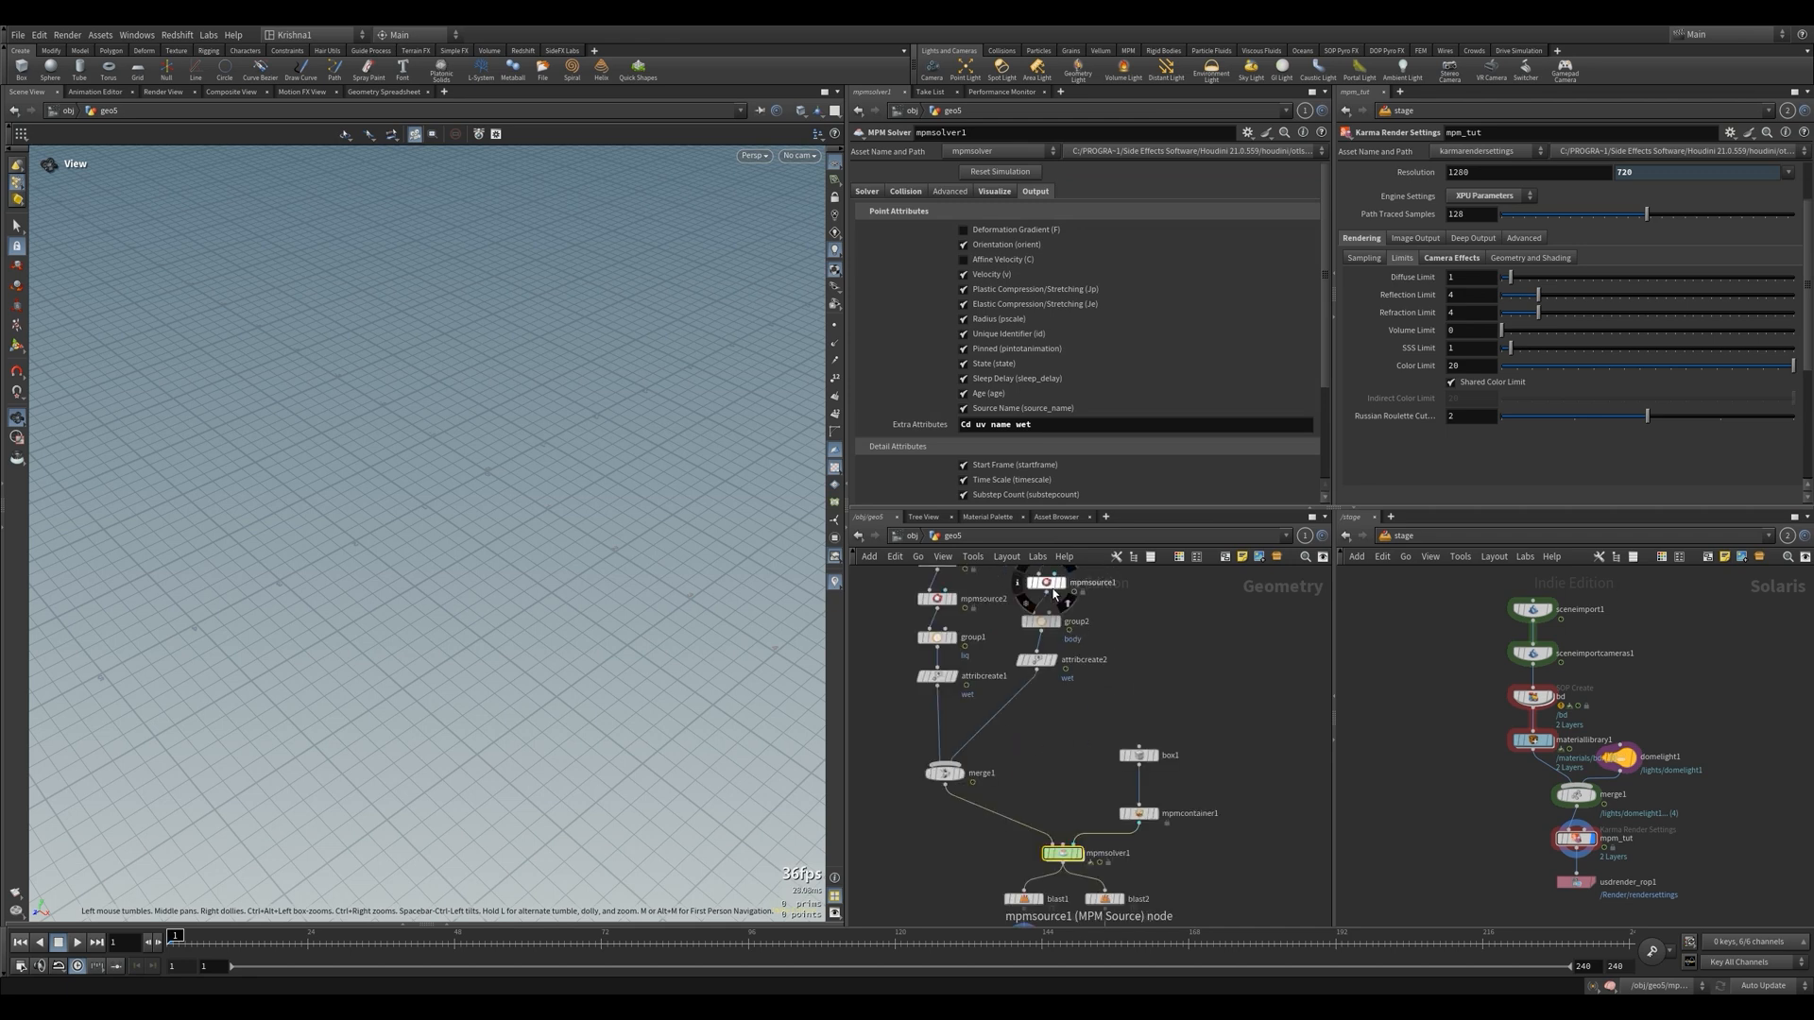
pyautogui.click(1046, 583)
pyautogui.scroll(-3, 1058, 776)
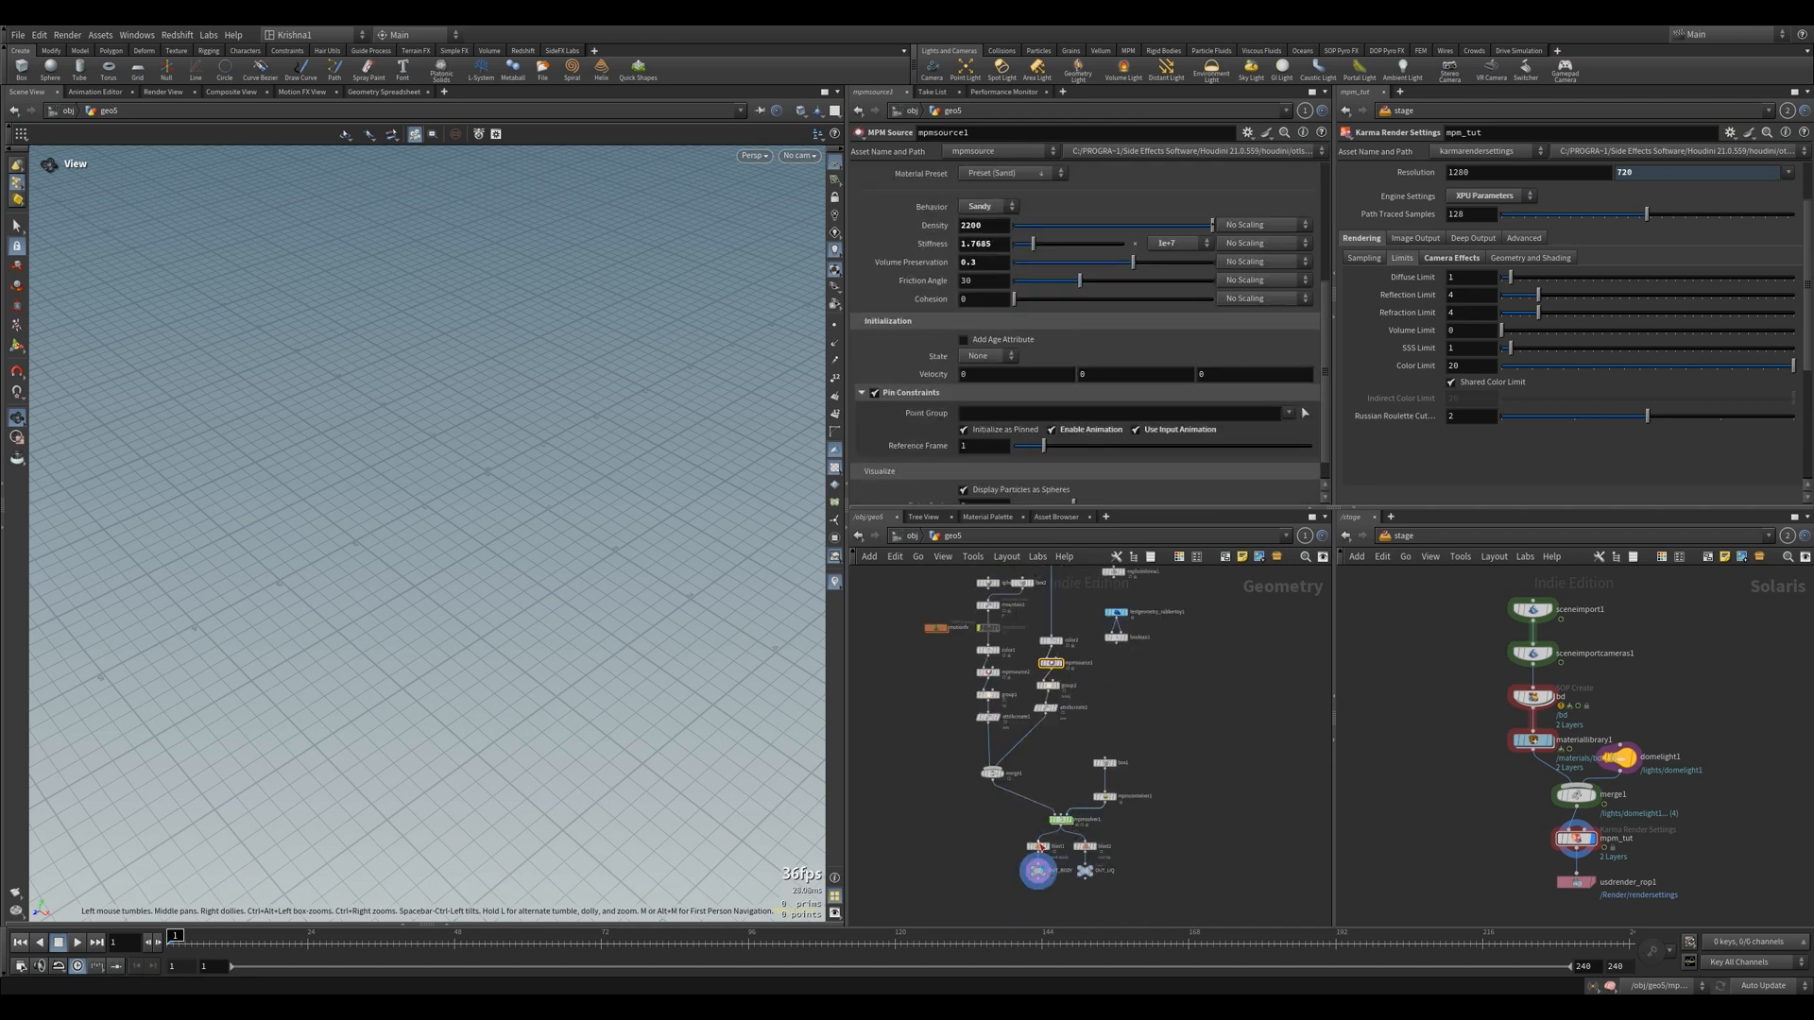
# Look through cam1 and display the mpmsolver1 output
pyautogui.click(799, 154)
pyautogui.click(802, 227)
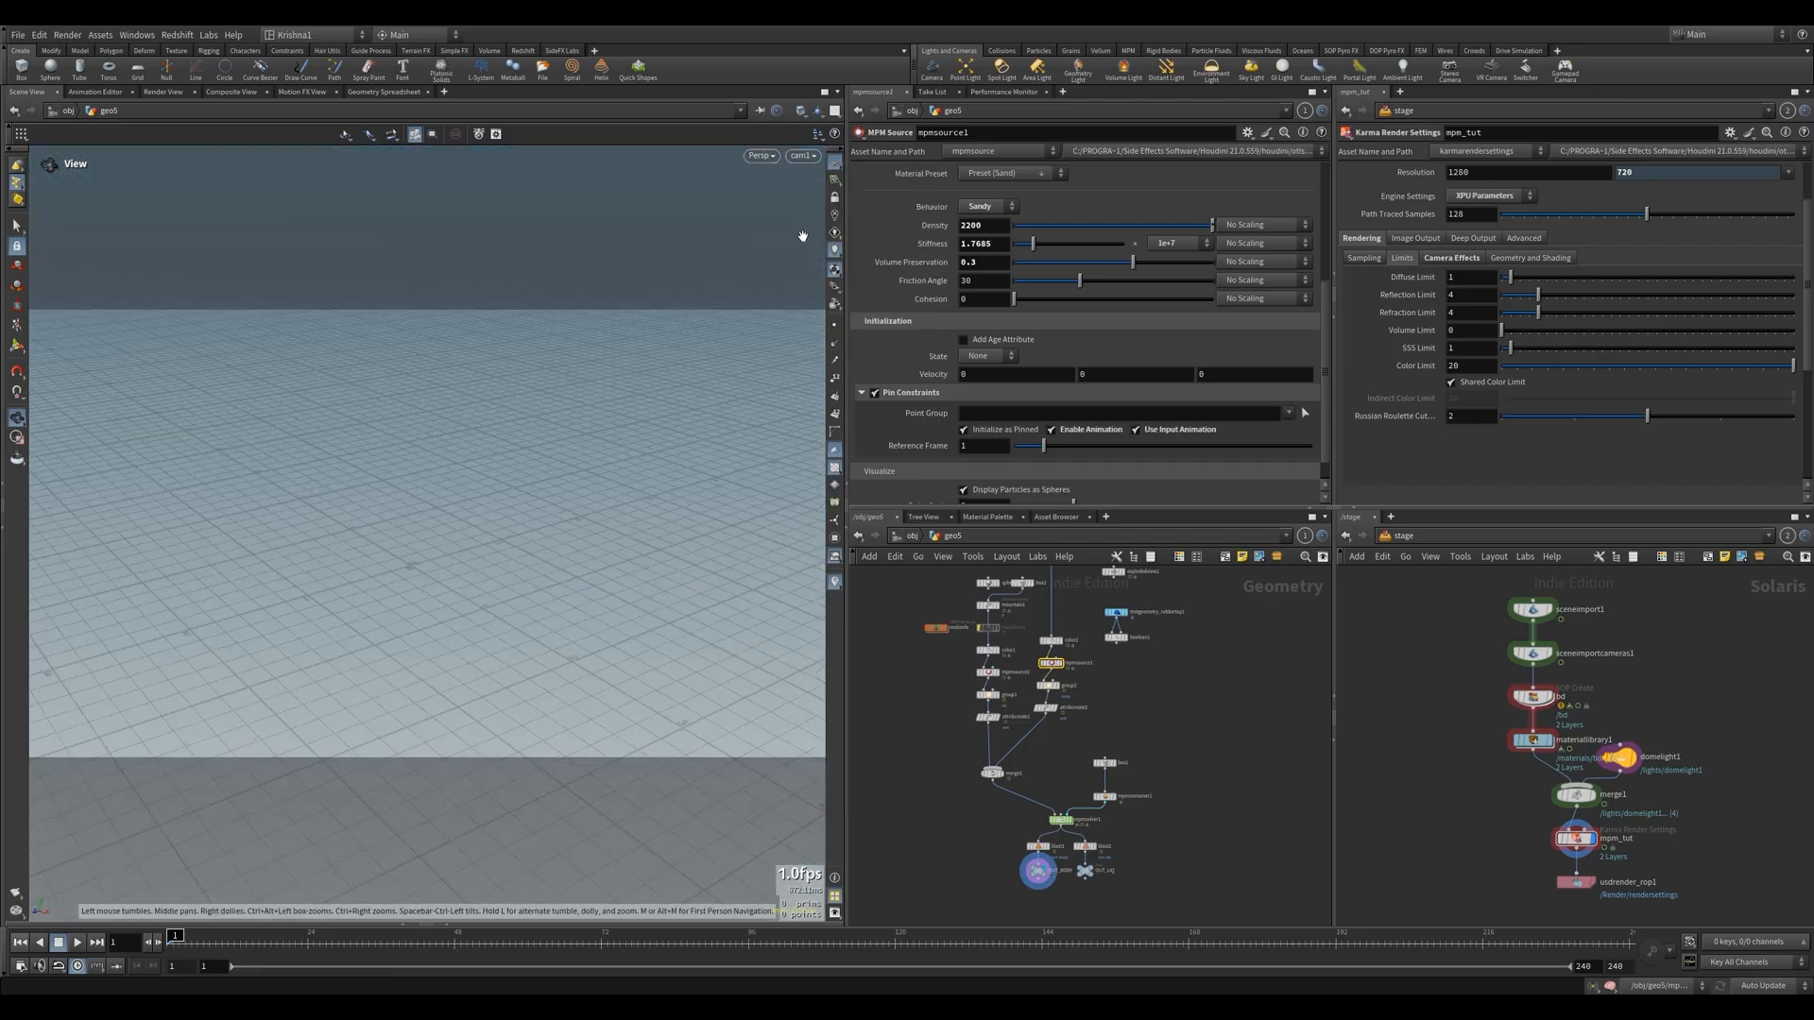
pyautogui.scroll(4, 1063, 827)
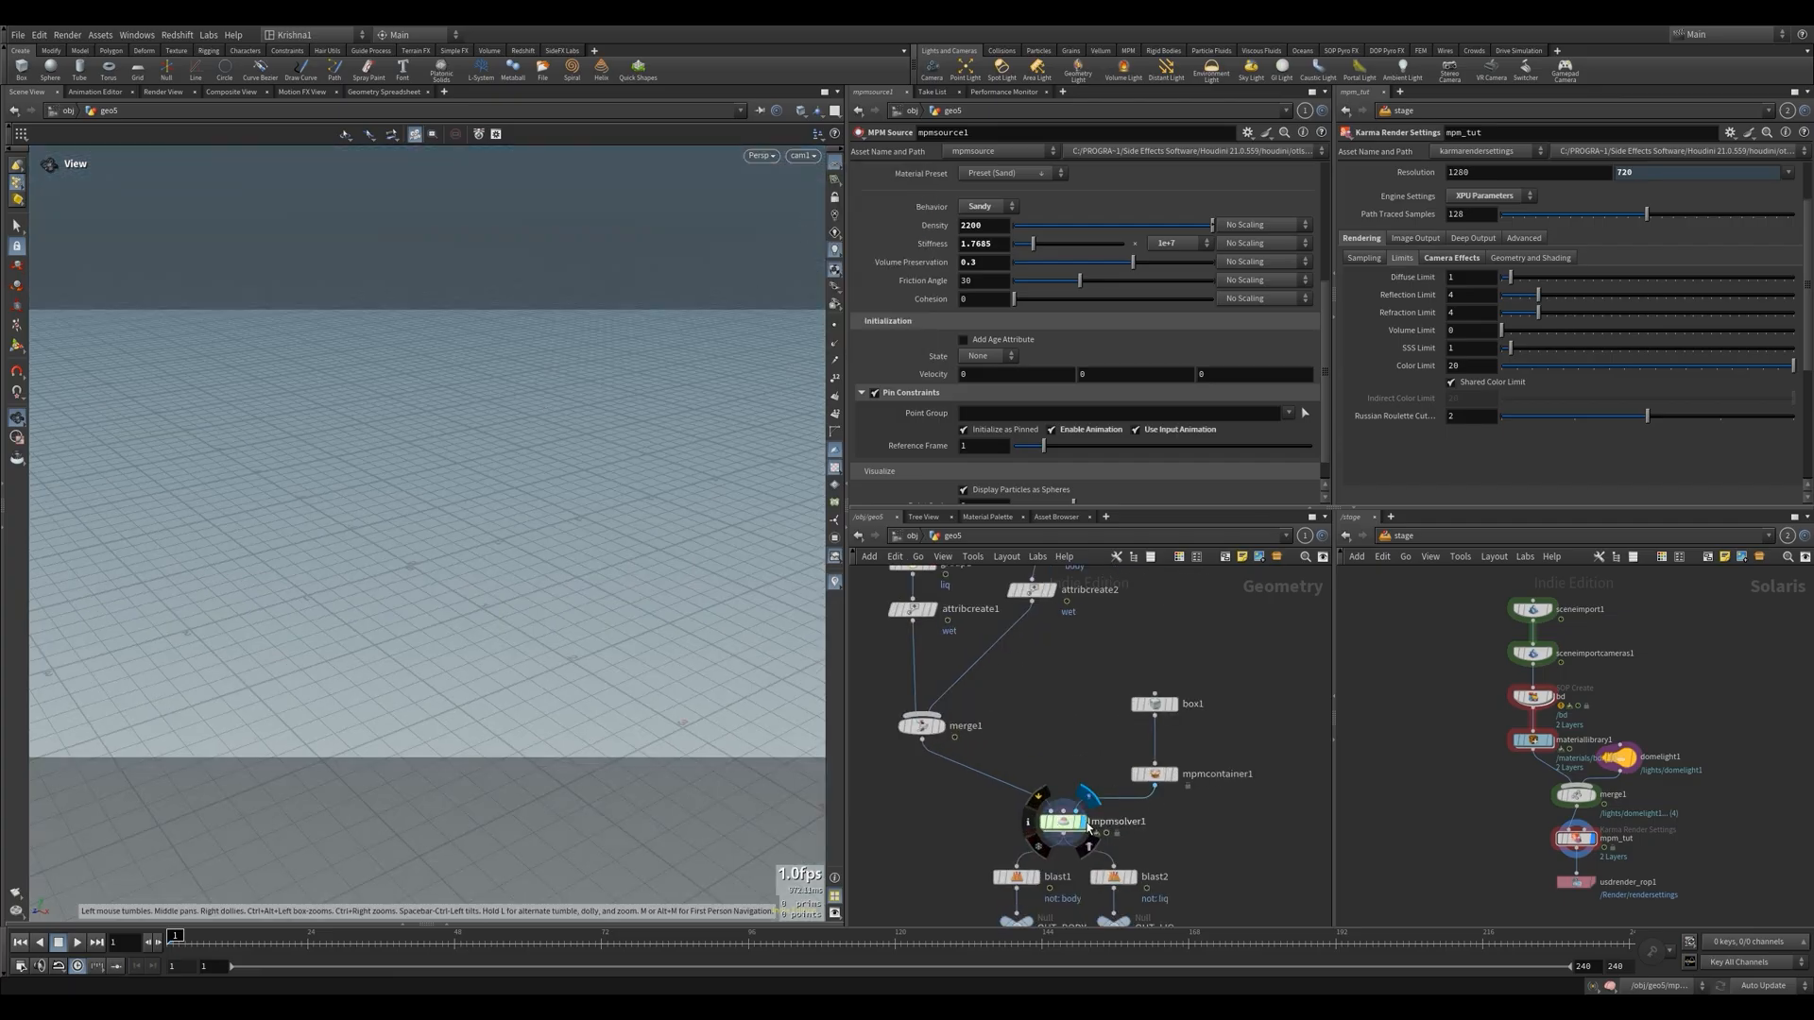
pyautogui.click(1067, 827)
pyautogui.scroll(-1, 1066, 830)
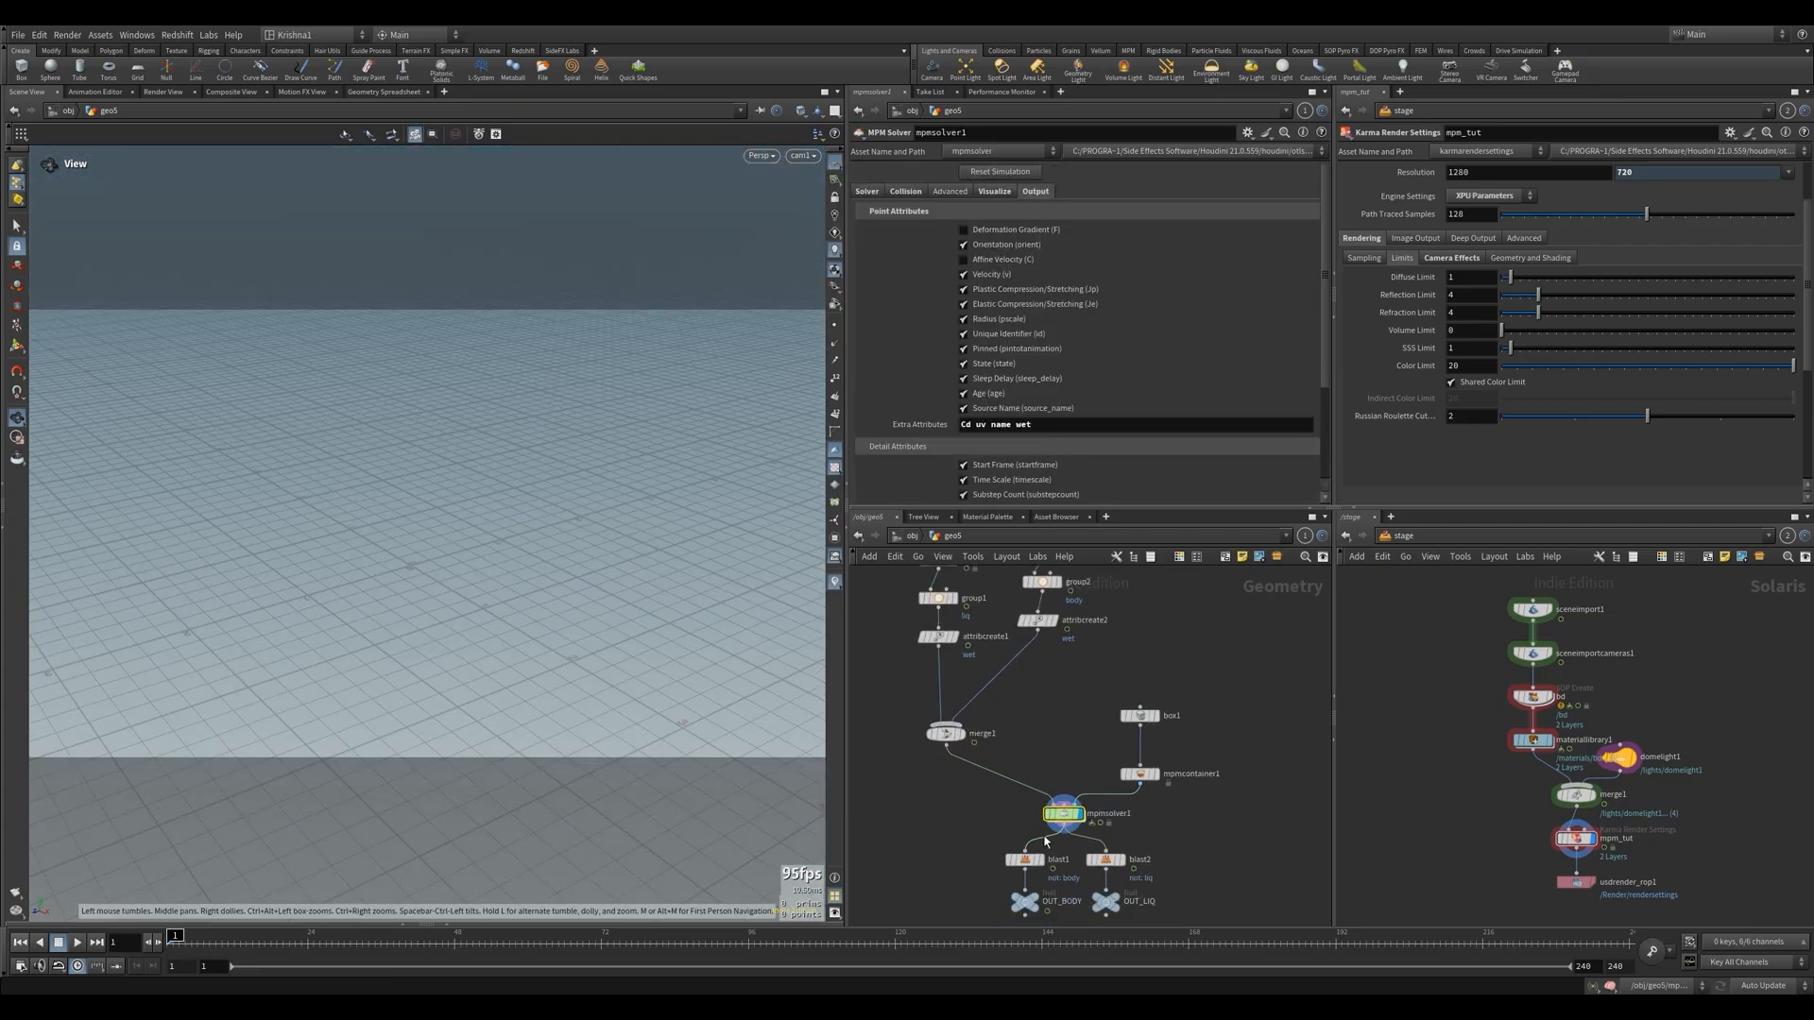
# Display merge1 and template box1 to check both particle sources against the container bounds
pyautogui.click(963, 734)
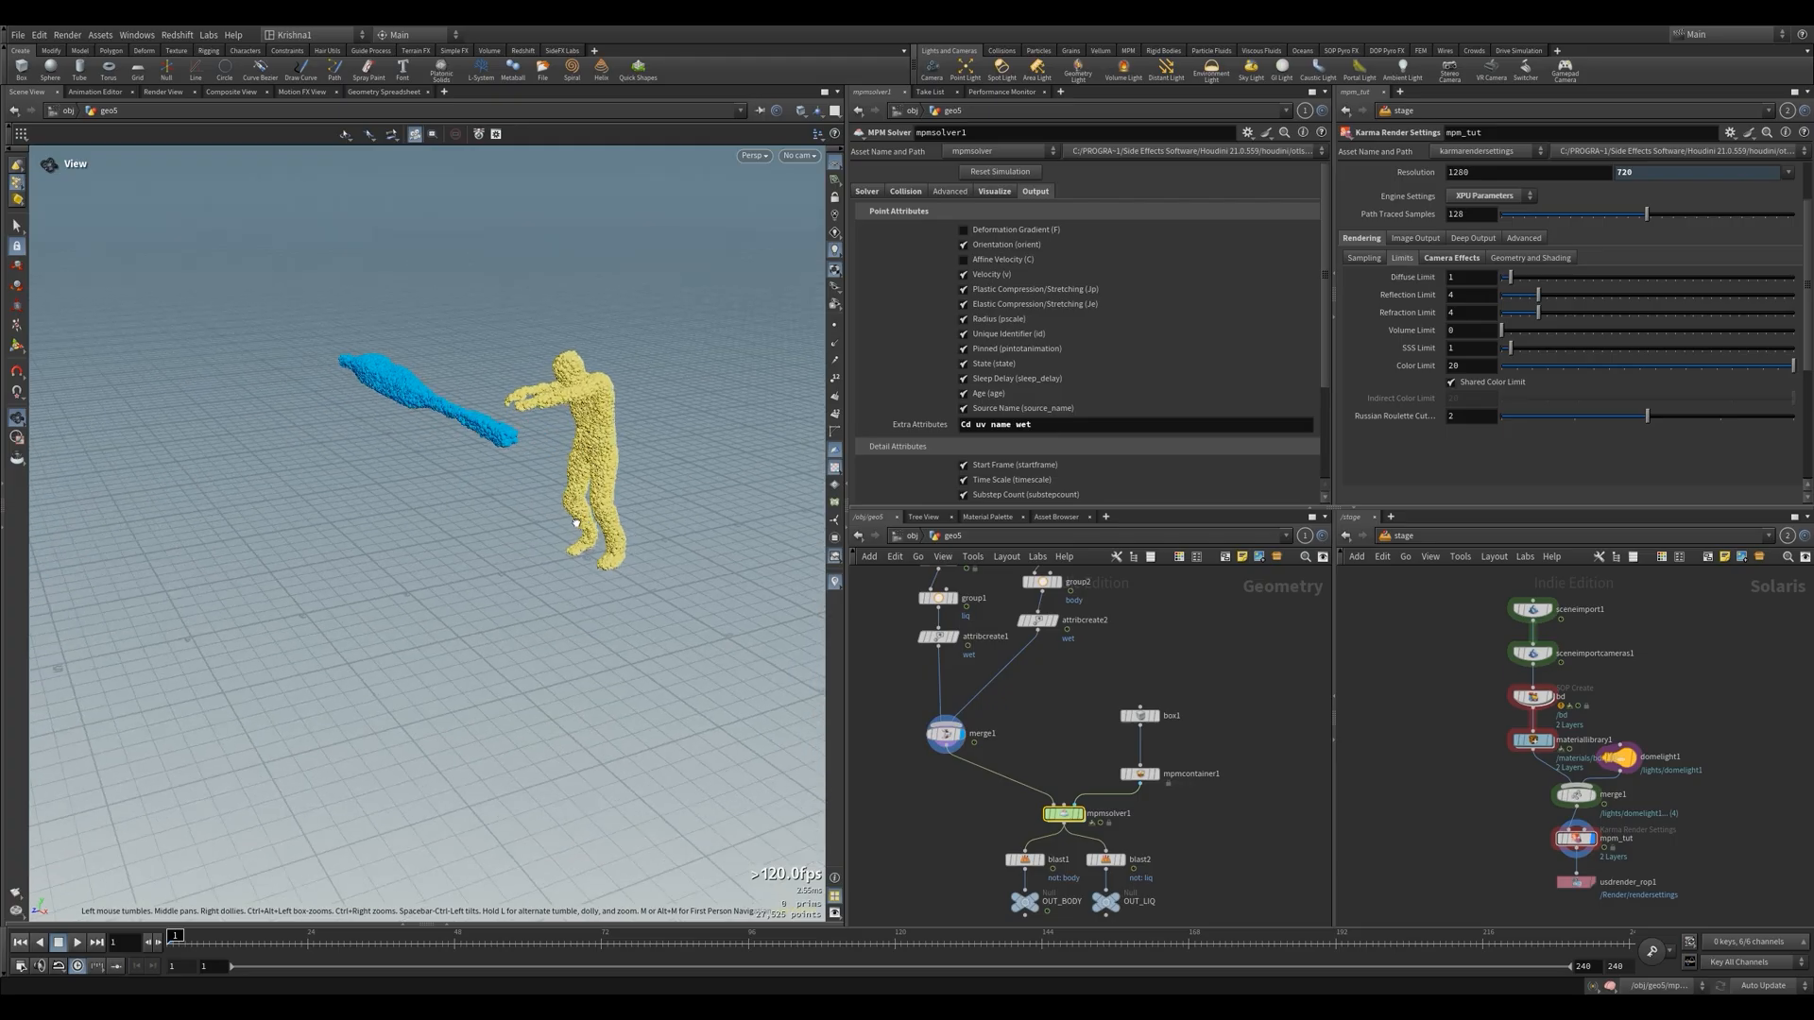
pyautogui.scroll(-1, 1125, 730)
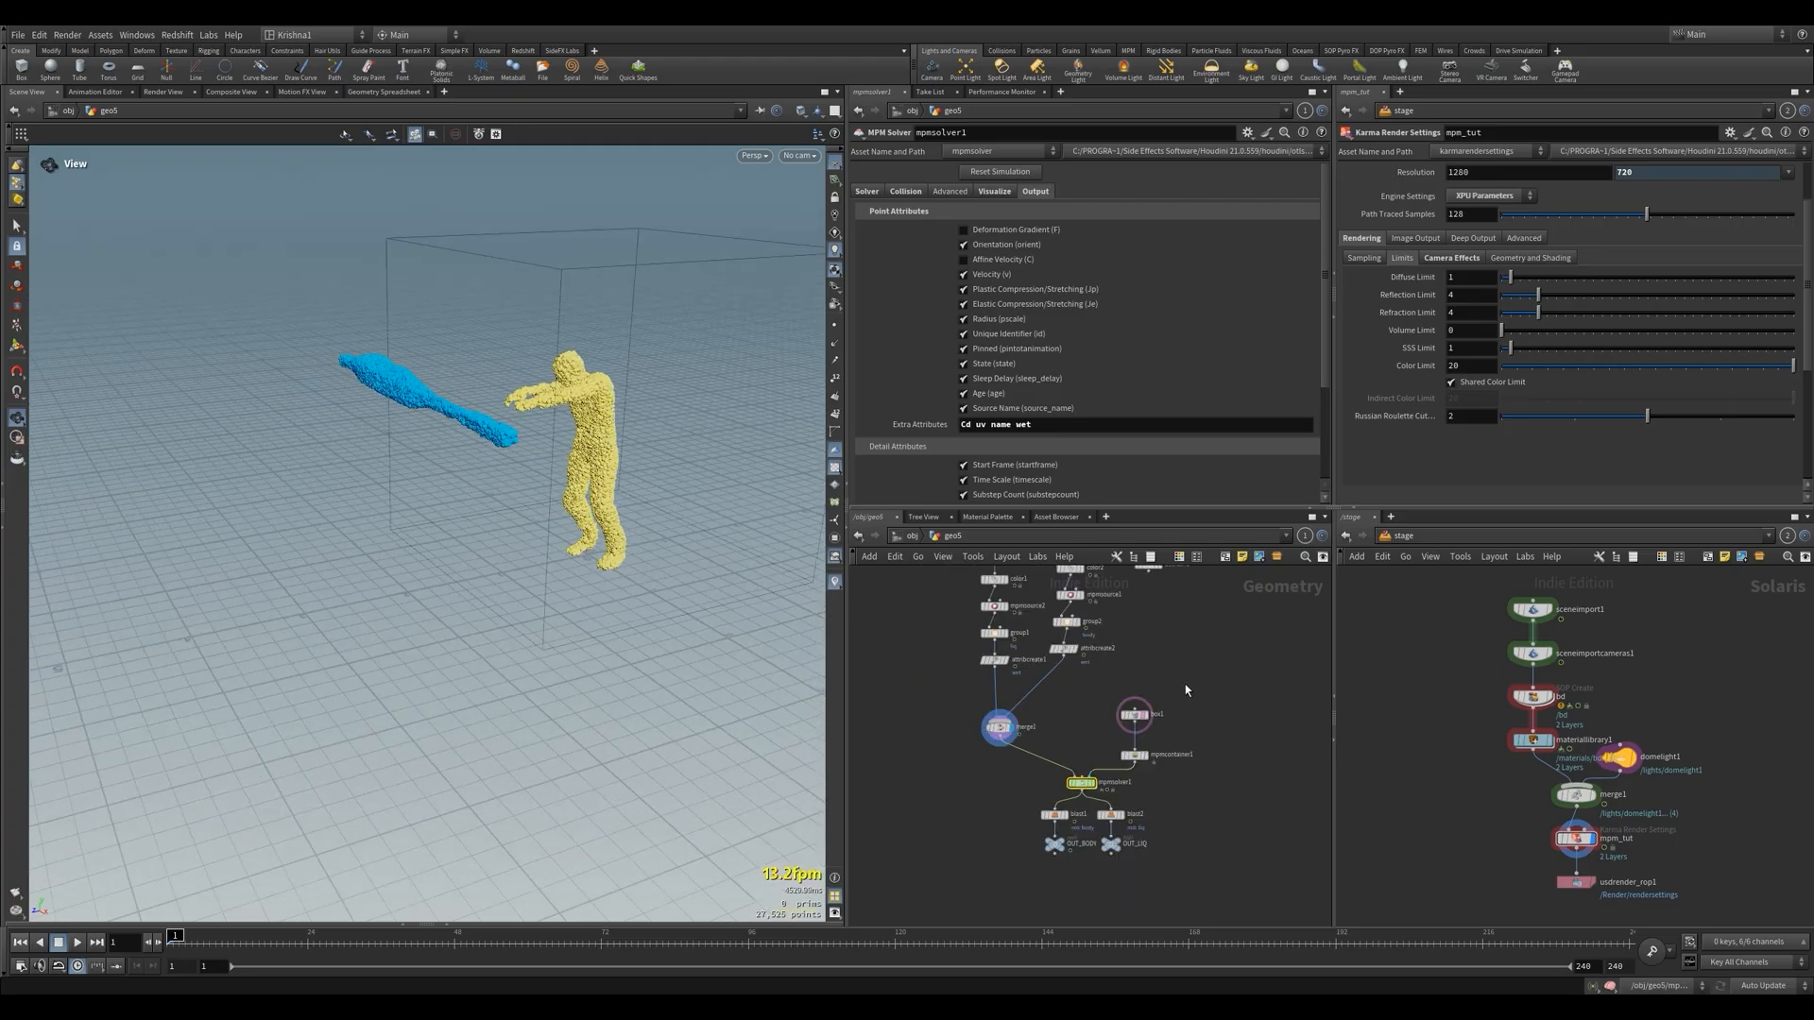
pyautogui.click(1135, 715)
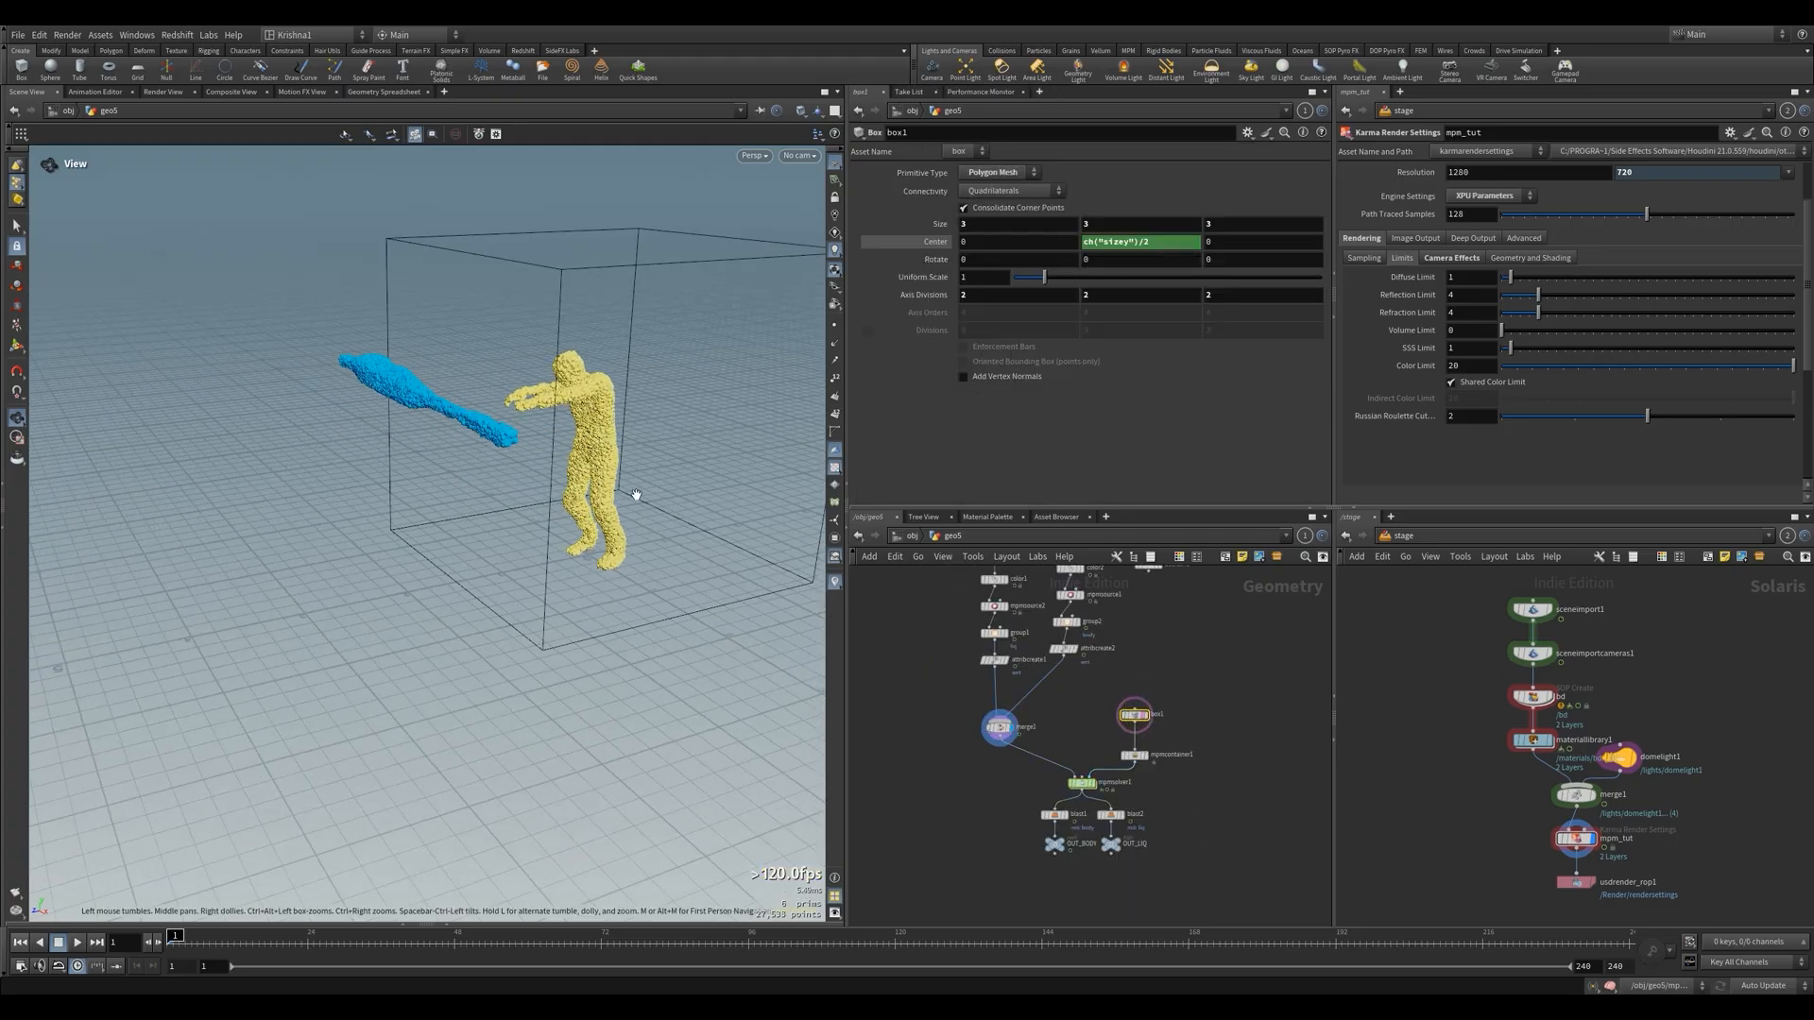
pyautogui.scroll(-1, 634, 495)
pyautogui.moveTo(632, 506); pyautogui.dragTo(627, 505)
pyautogui.moveTo(631, 506); pyautogui.dragTo(569, 501, button='middle')
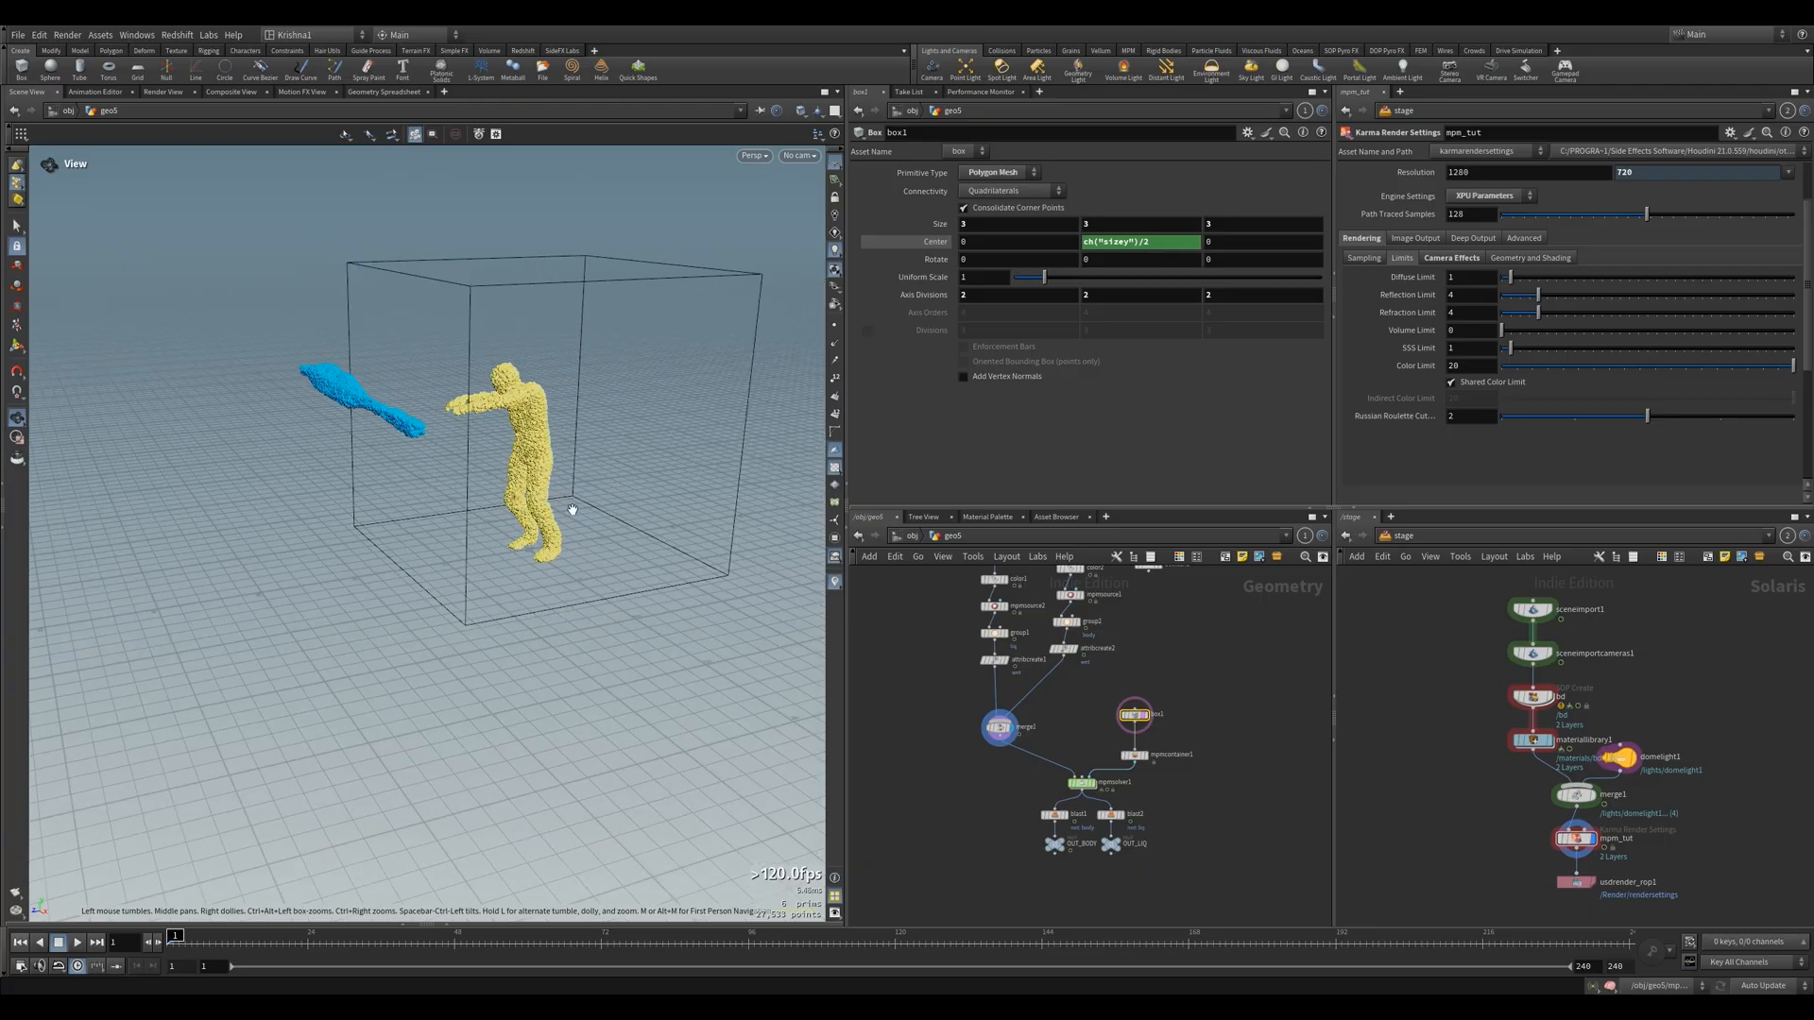
# Display mpmsolver1, play the simulation for a few frames and stop it
pyautogui.scroll(3, 1107, 838)
pyautogui.click(1069, 747)
pyautogui.click(1062, 747)
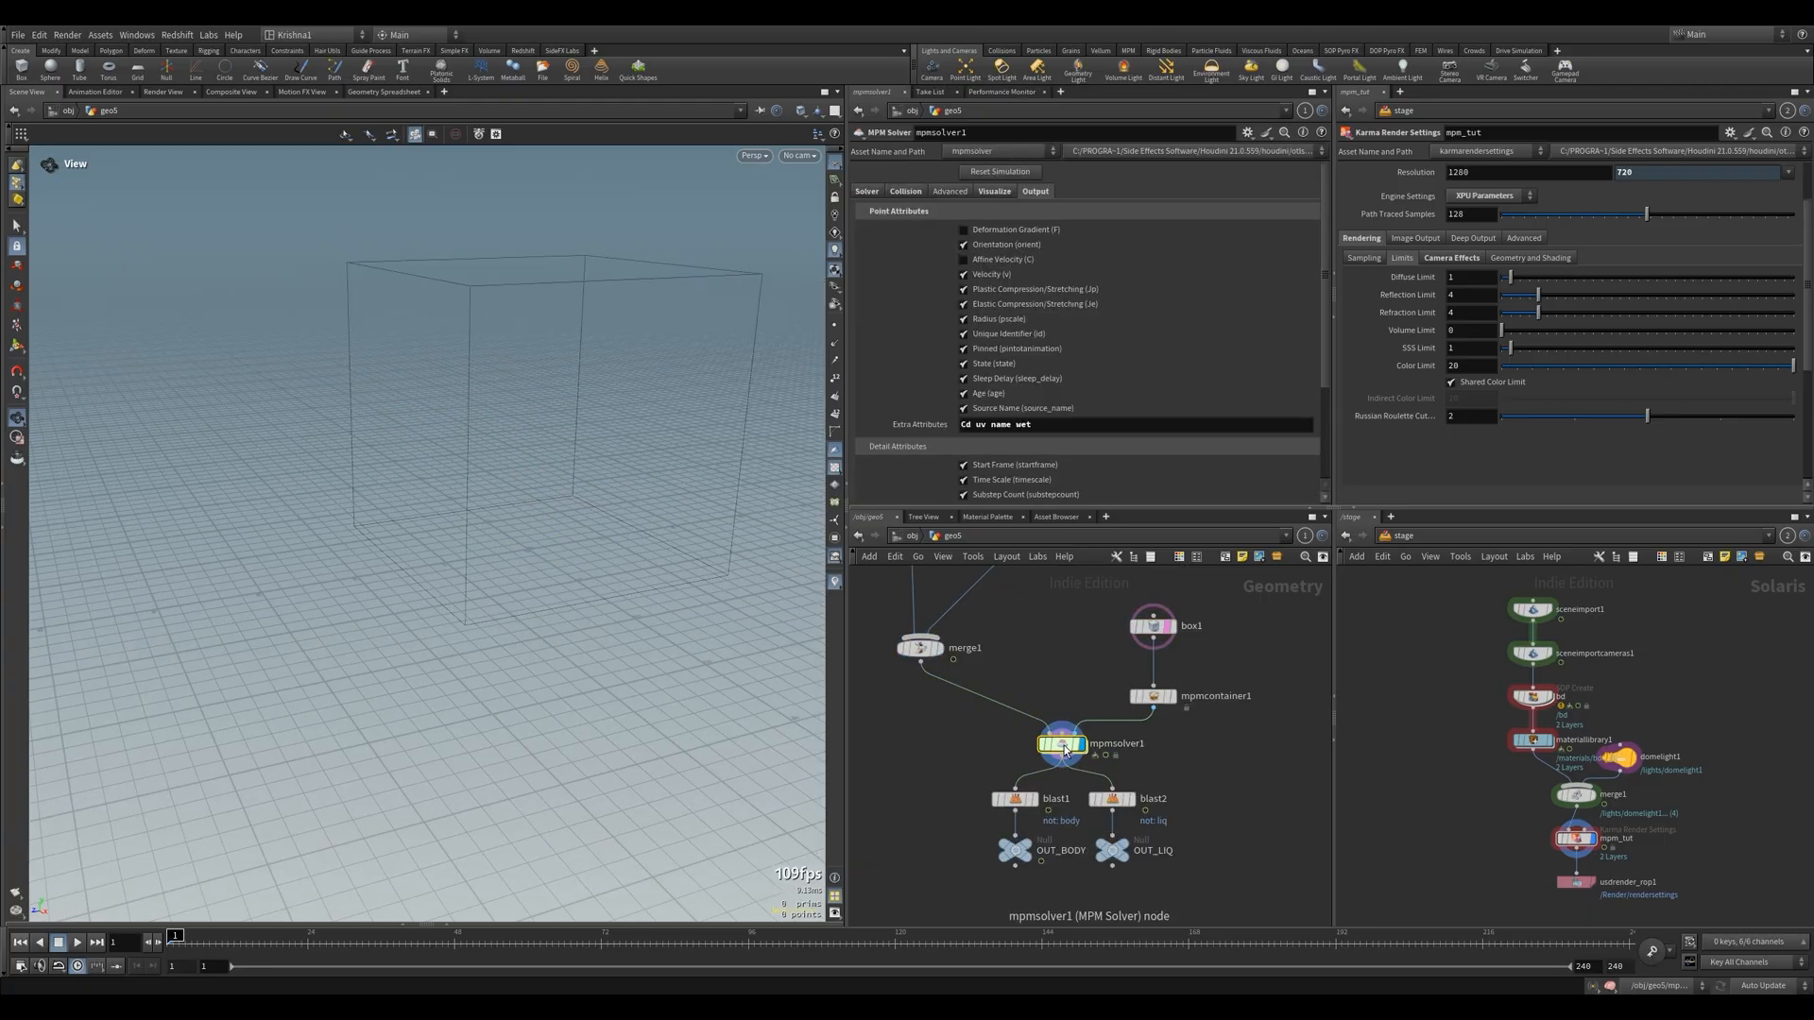
pyautogui.click(77, 942)
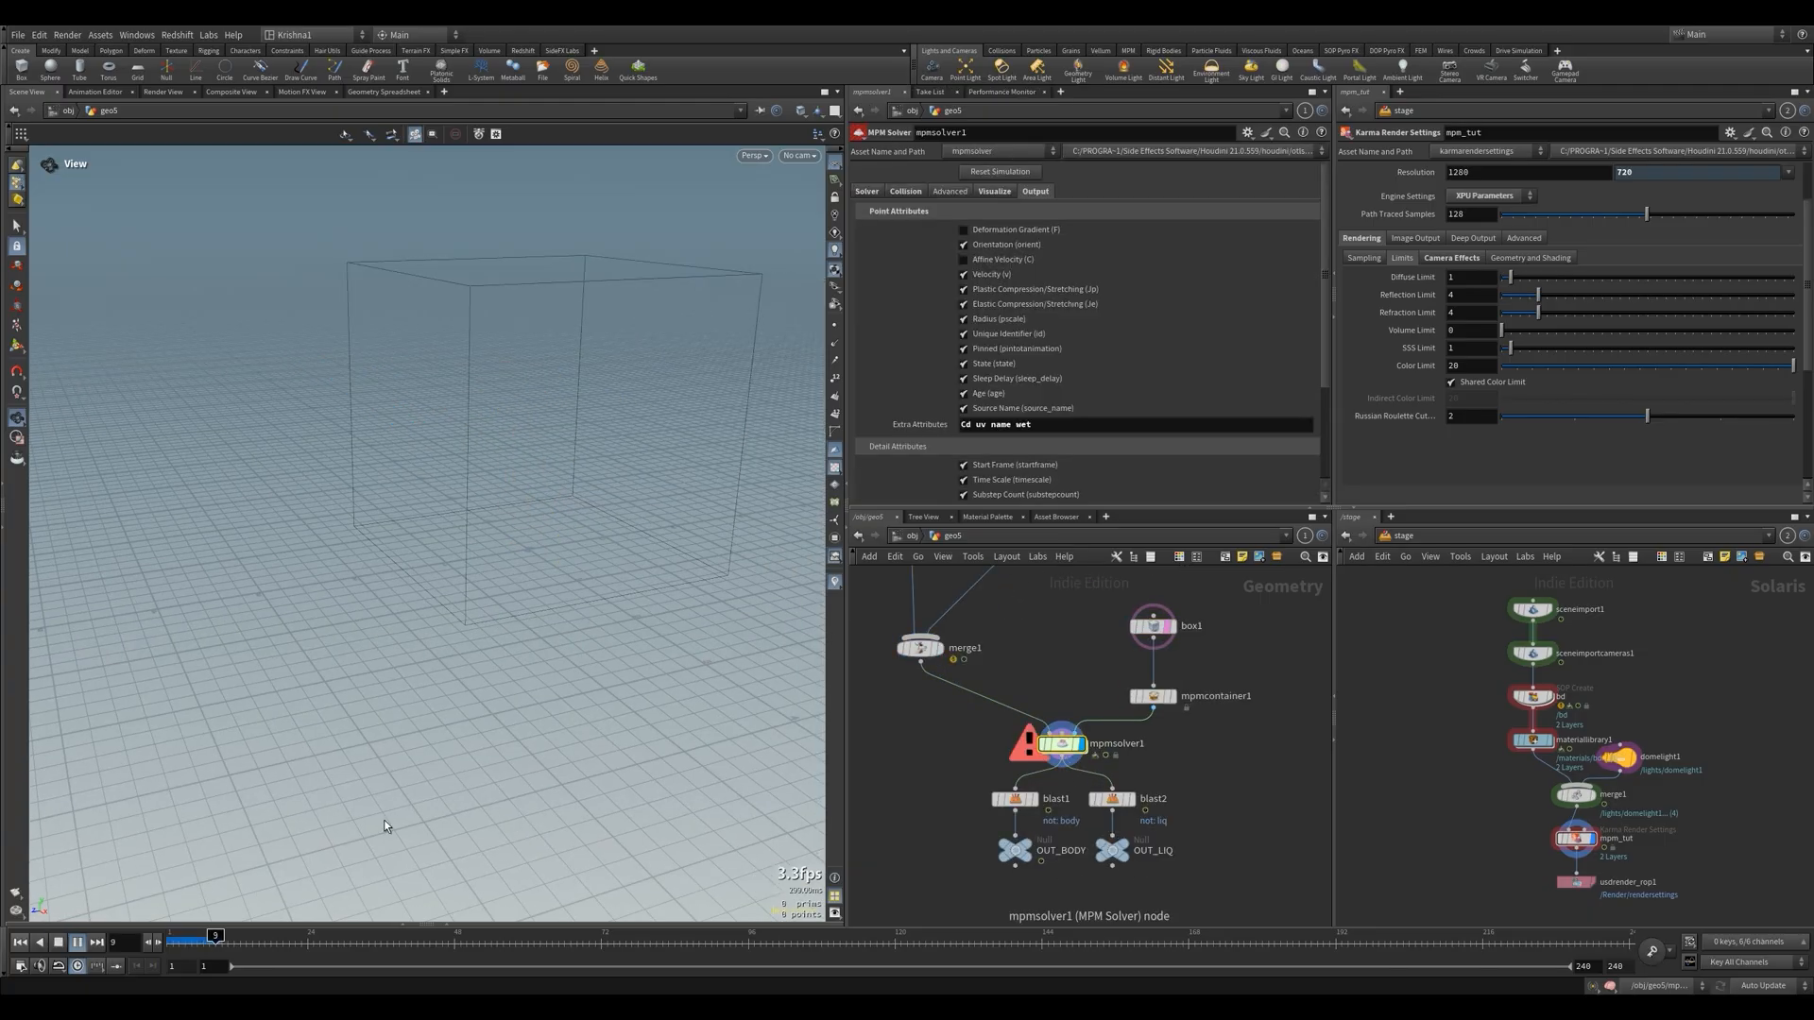
pyautogui.click(58, 942)
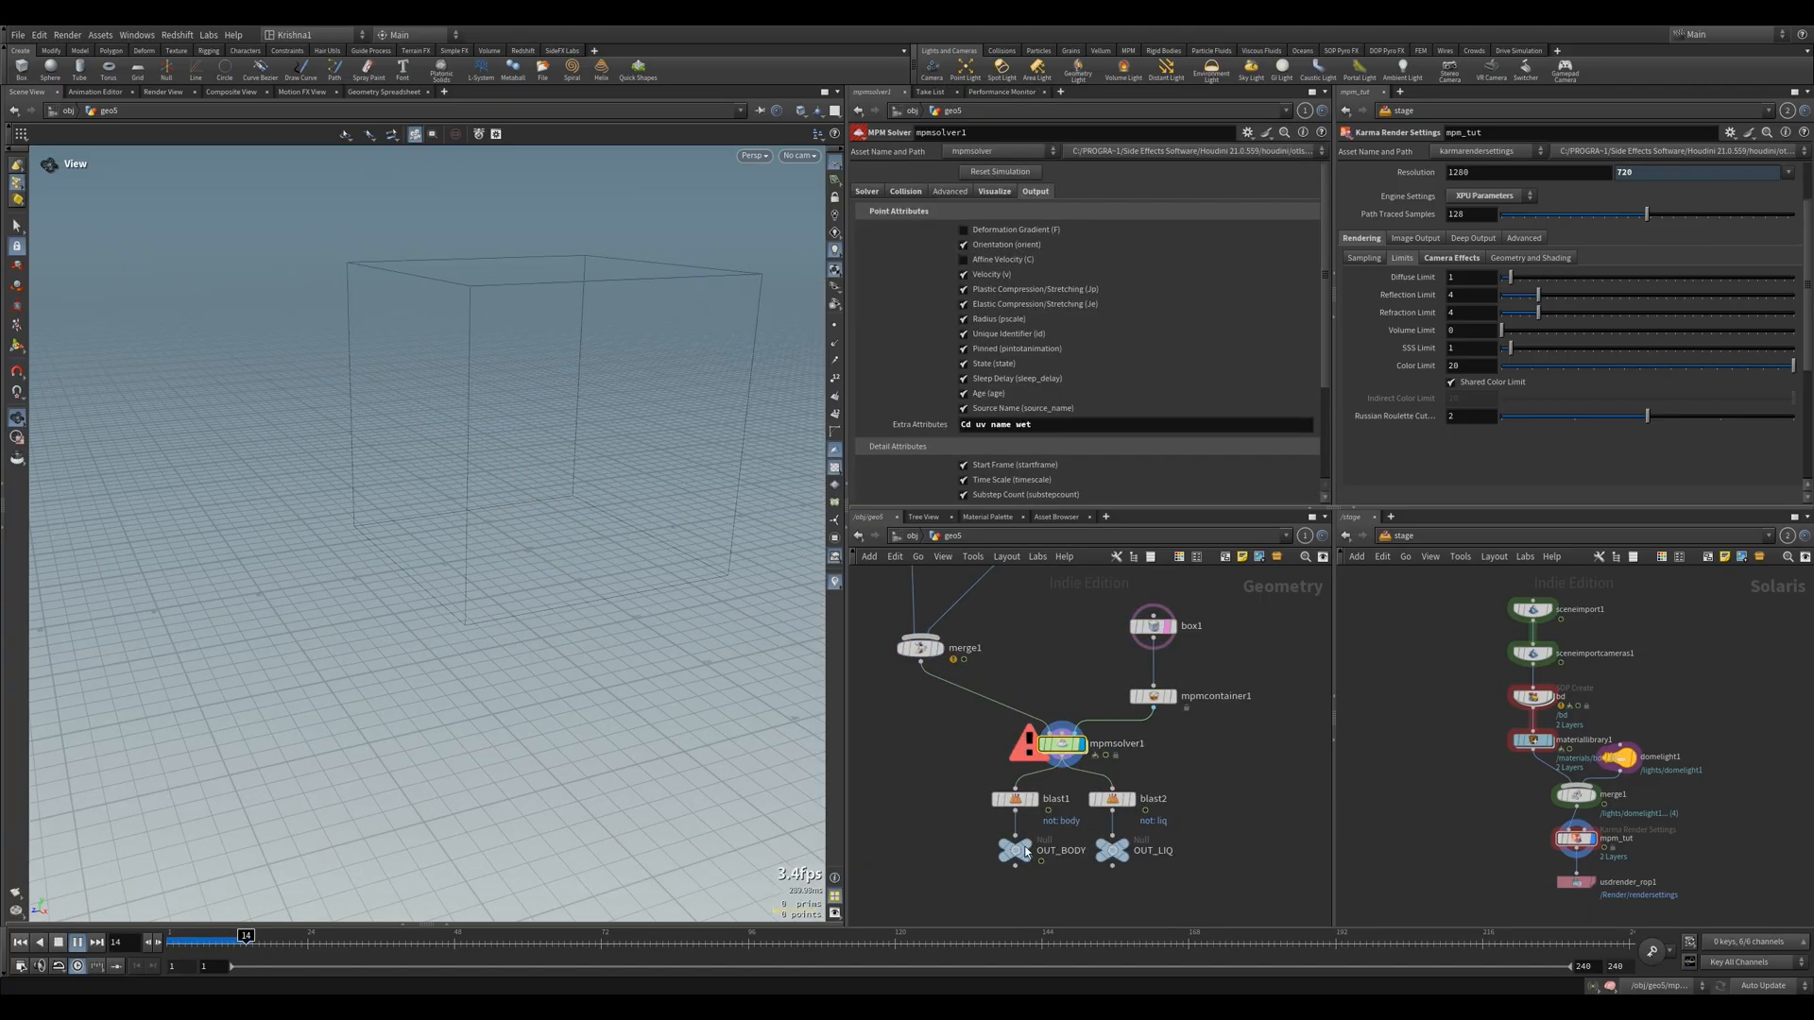
# Read the error details in mpmsolver1's node info and return to the first frame
pyautogui.click(1026, 744)
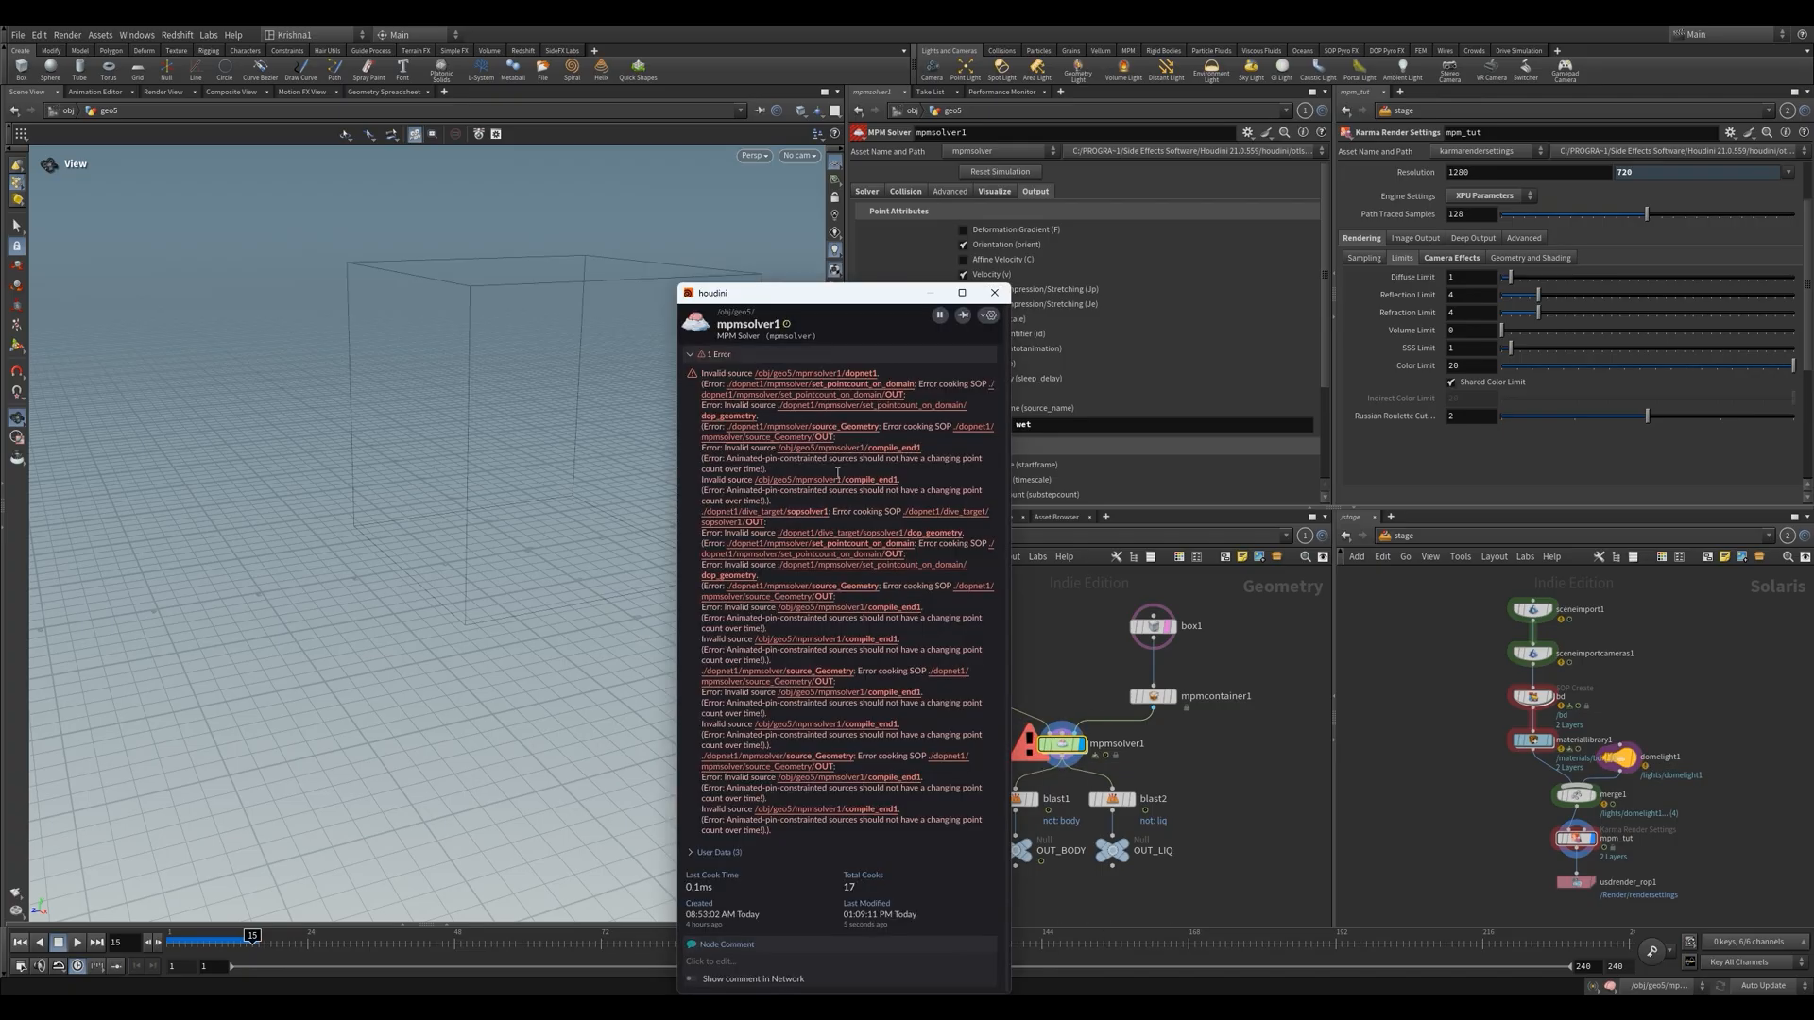
pyautogui.moveTo(728, 385); pyautogui.dragTo(906, 385)
pyautogui.moveTo(738, 458); pyautogui.dragTo(971, 468)
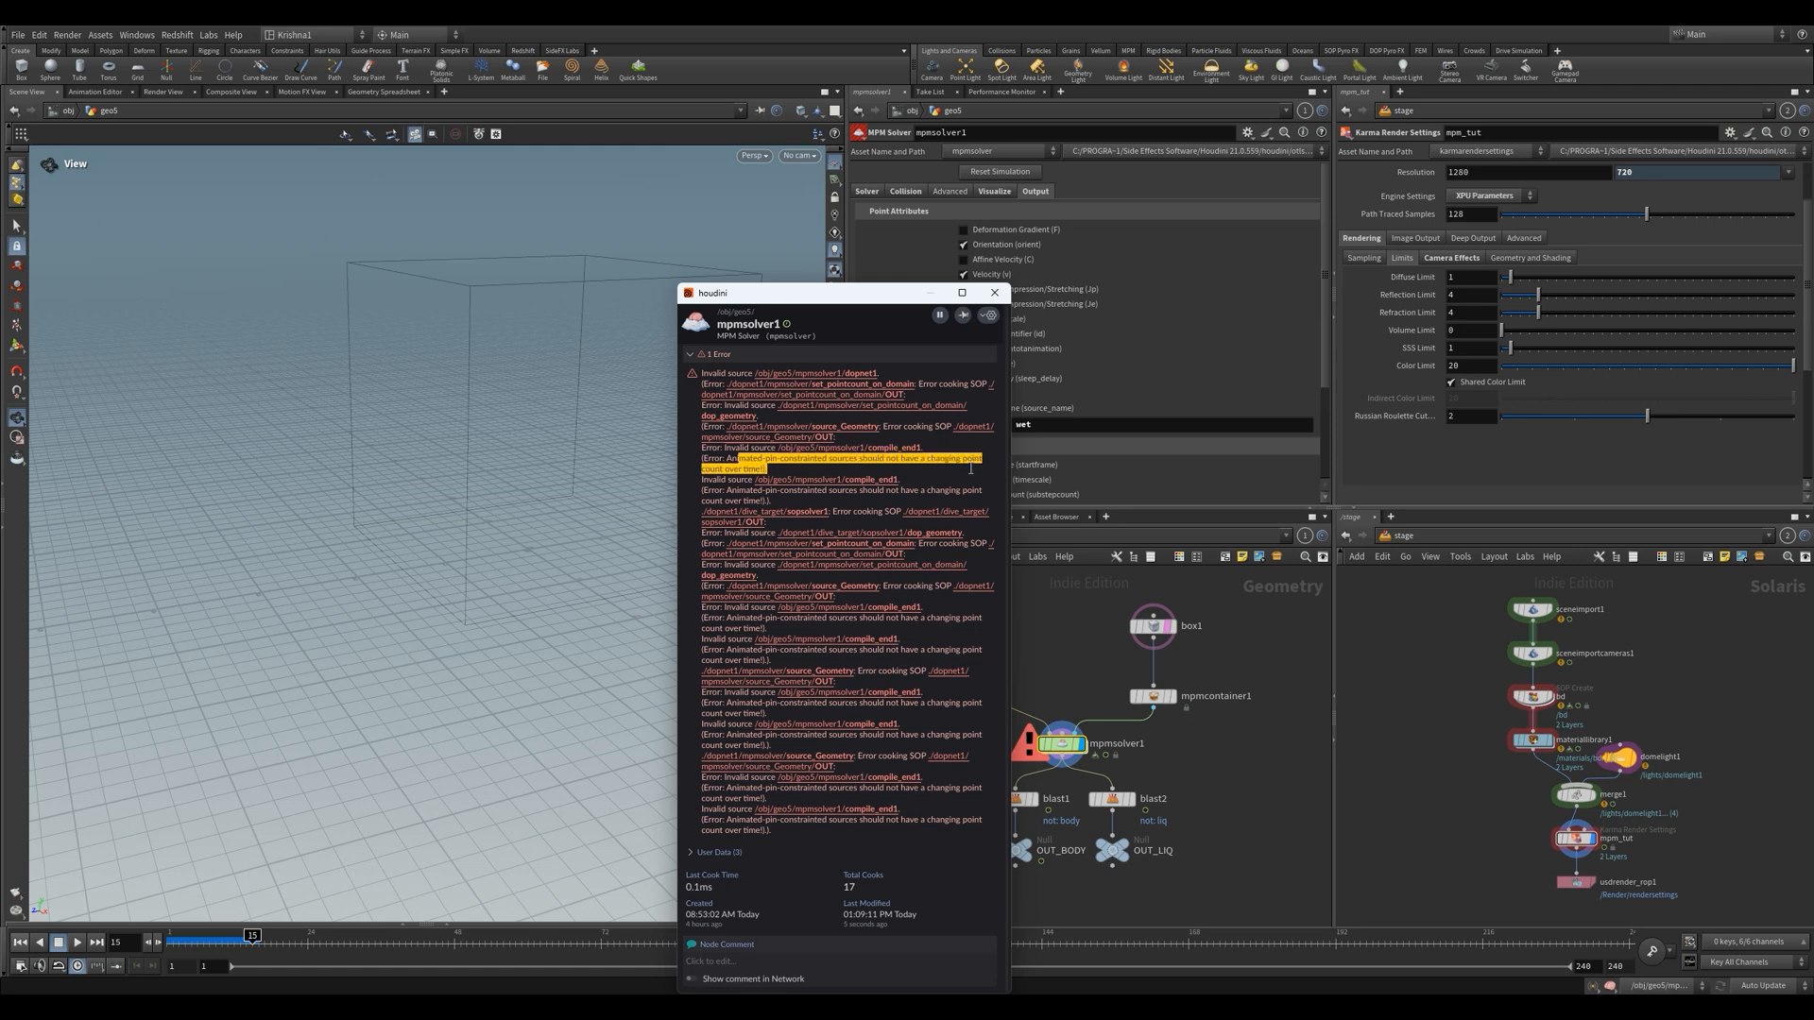
pyautogui.click(1243, 815)
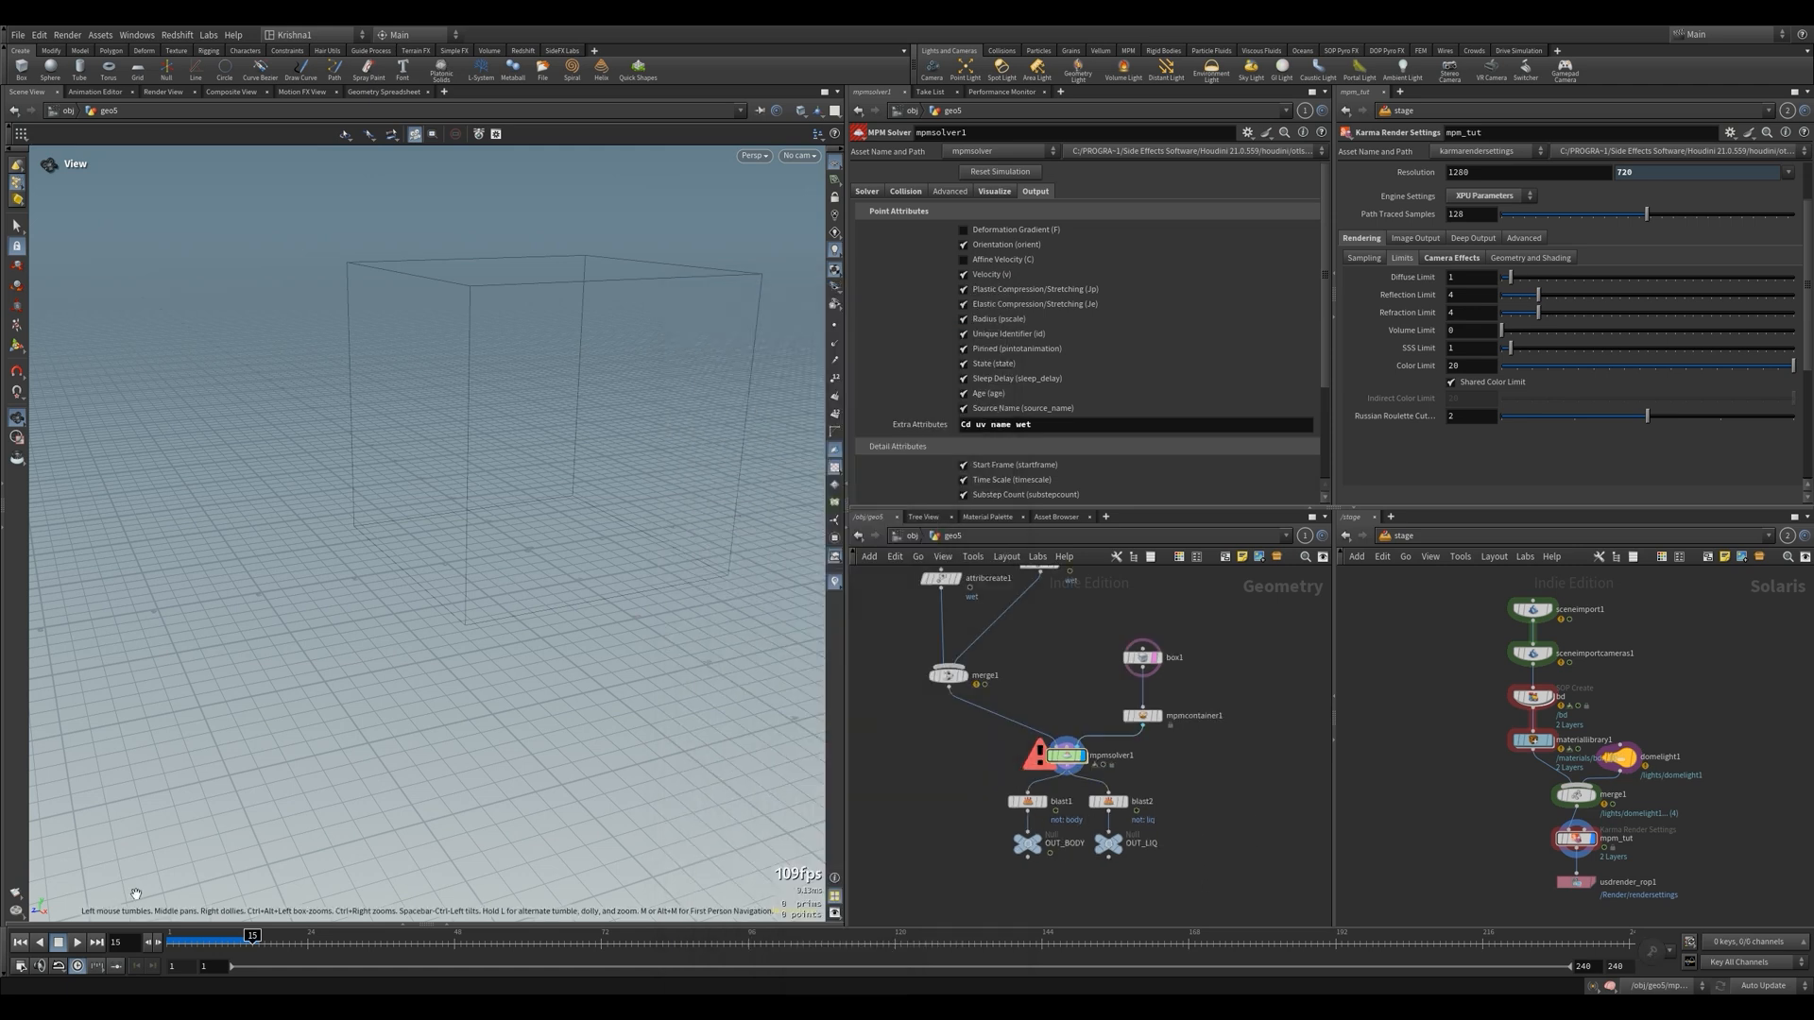
pyautogui.click(24, 943)
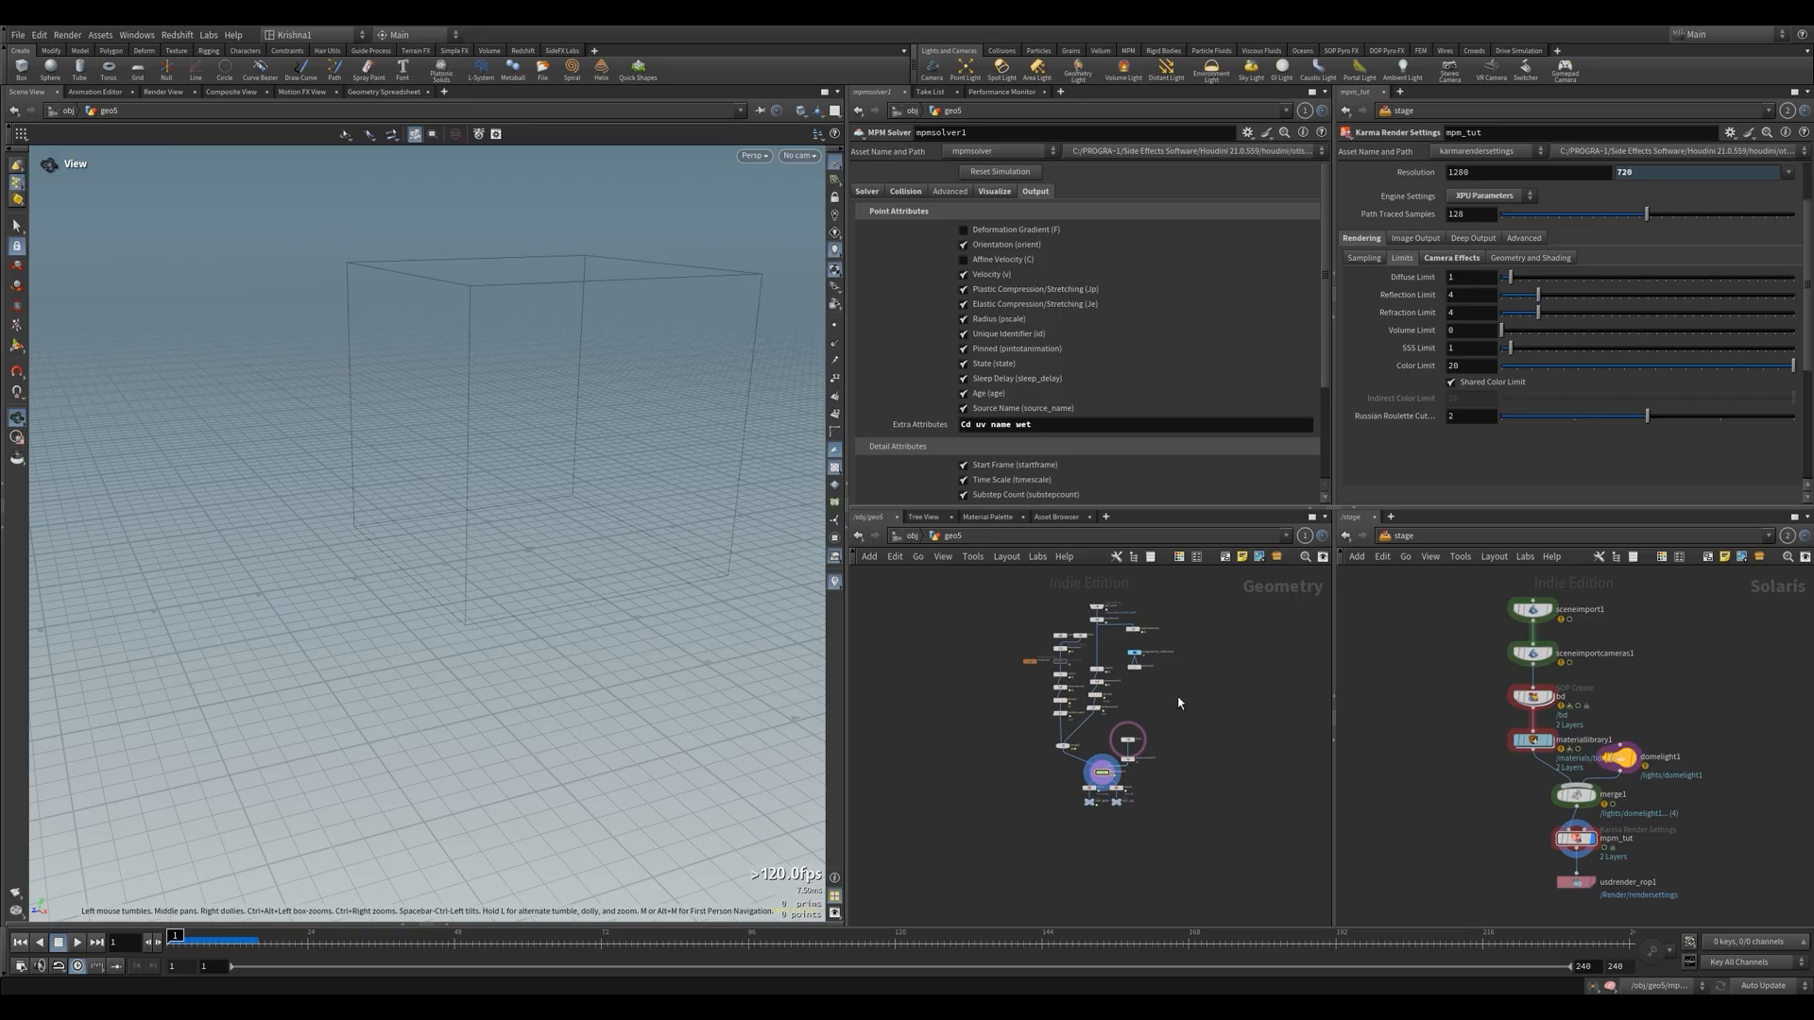
# Set mpmsource1's Activation to the expression $F==1 so the body emits on the first frame only
pyautogui.moveTo(1178, 701); pyautogui.dragTo(1213, 758, button='middle')
pyautogui.scroll(5, 1116, 700)
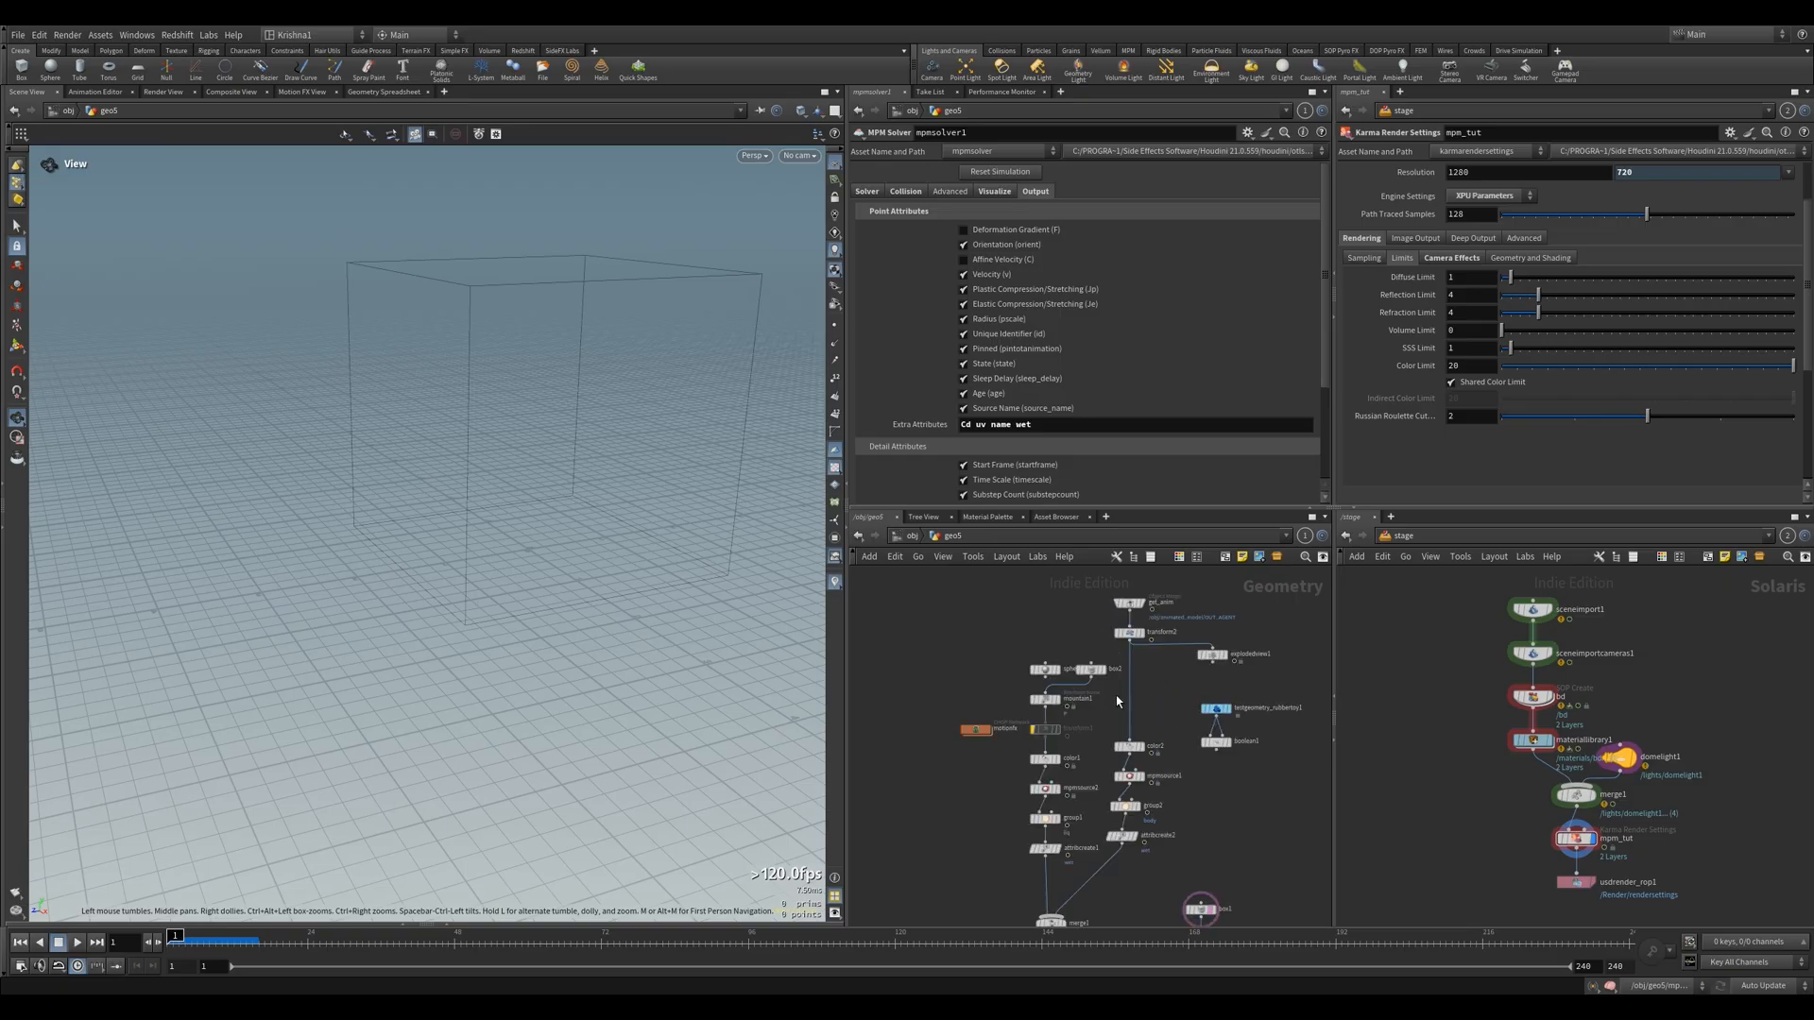
pyautogui.click(1129, 775)
pyautogui.scroll(5, 905, 277)
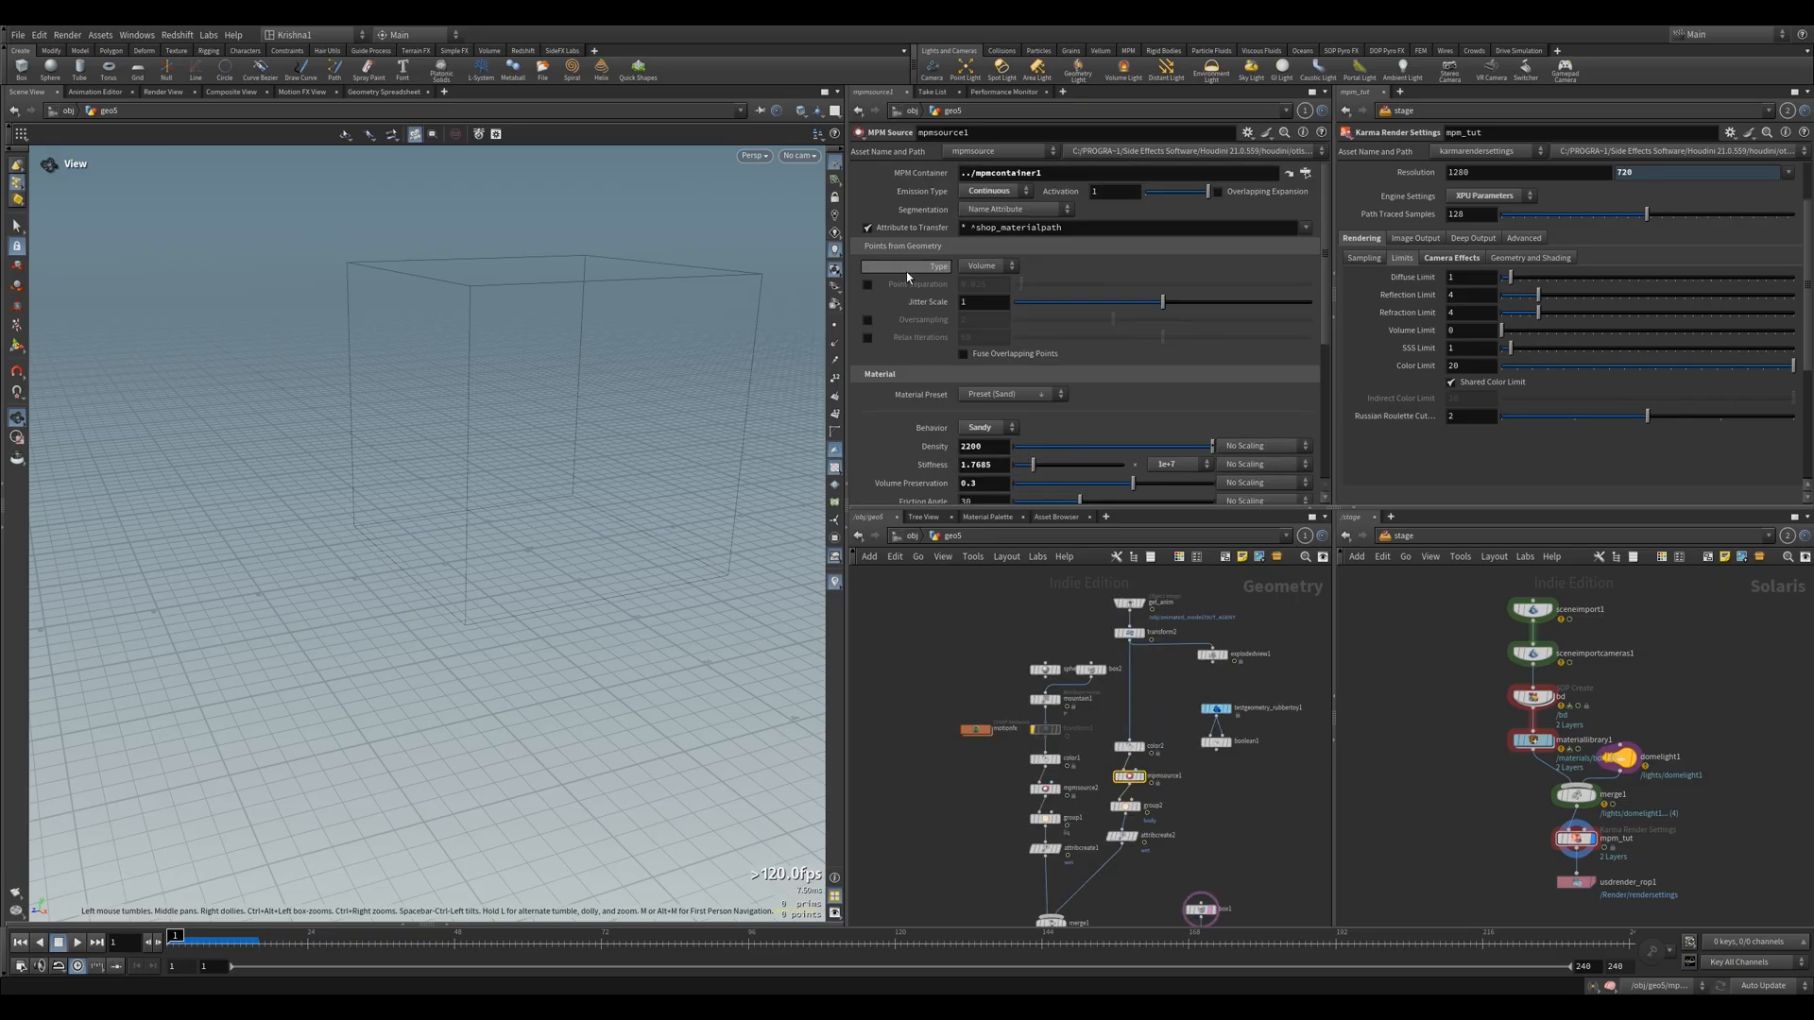
pyautogui.write('$F')
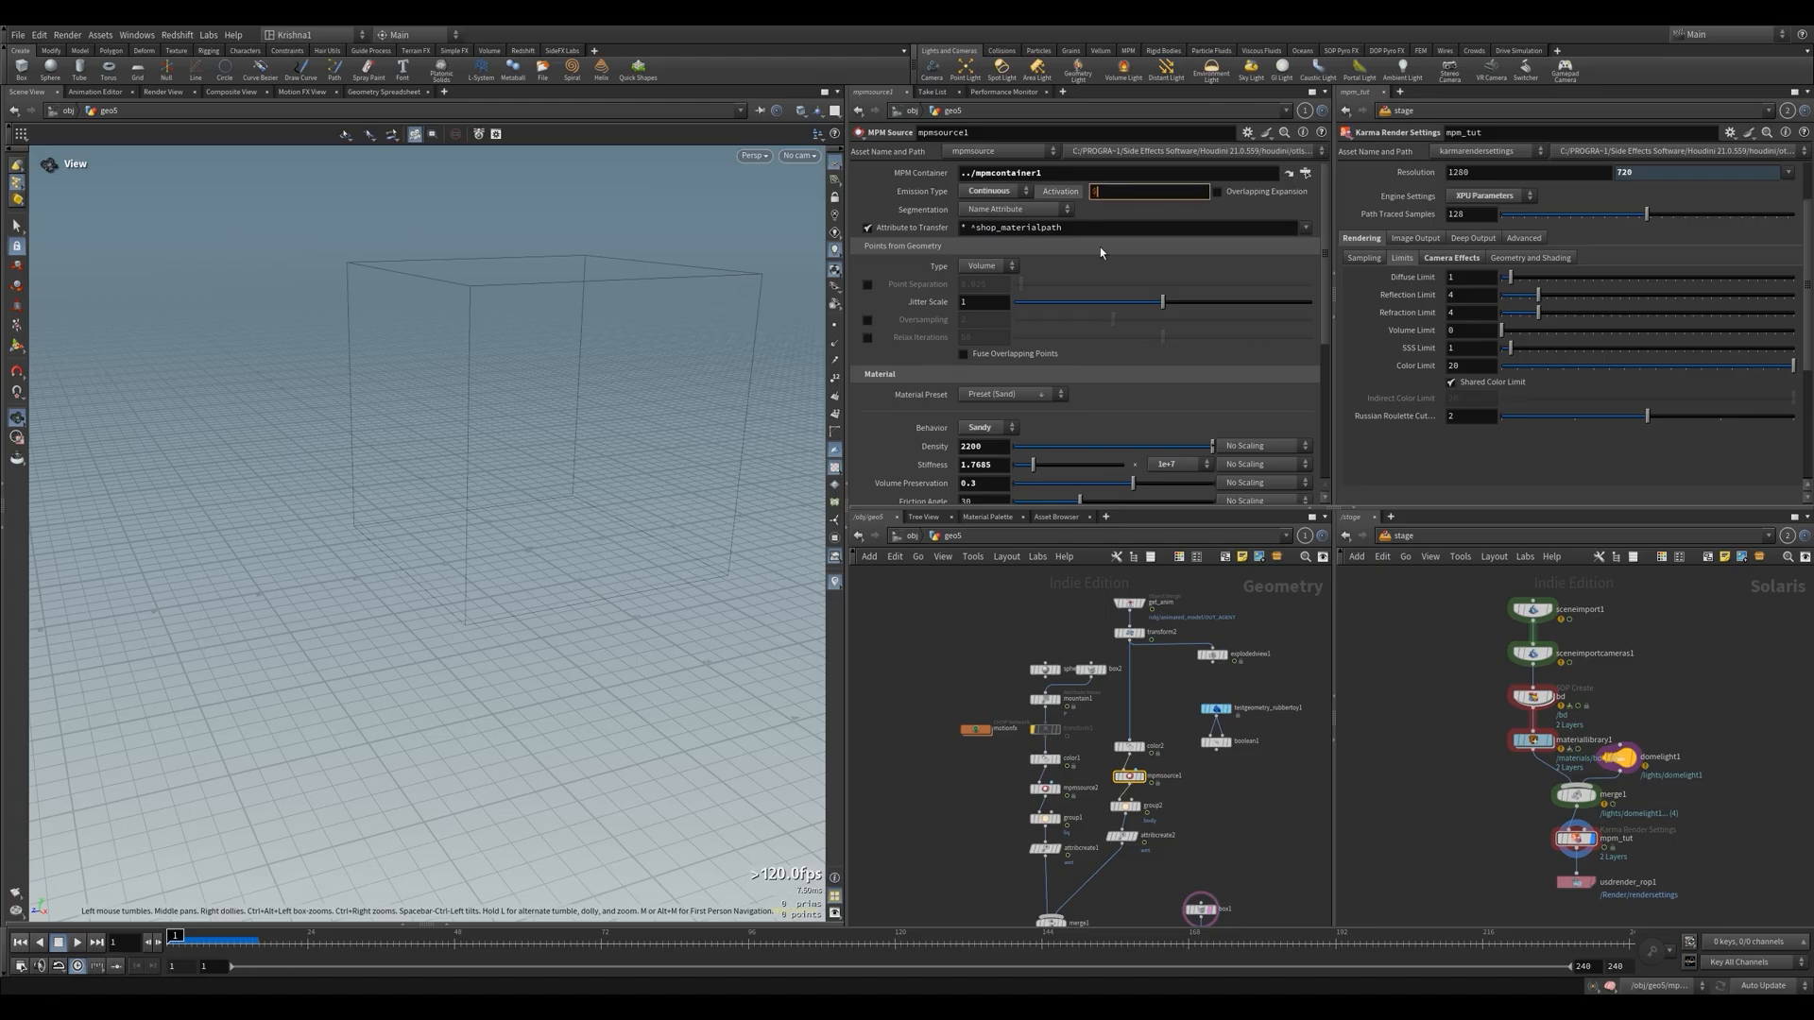
pyautogui.write('==1')
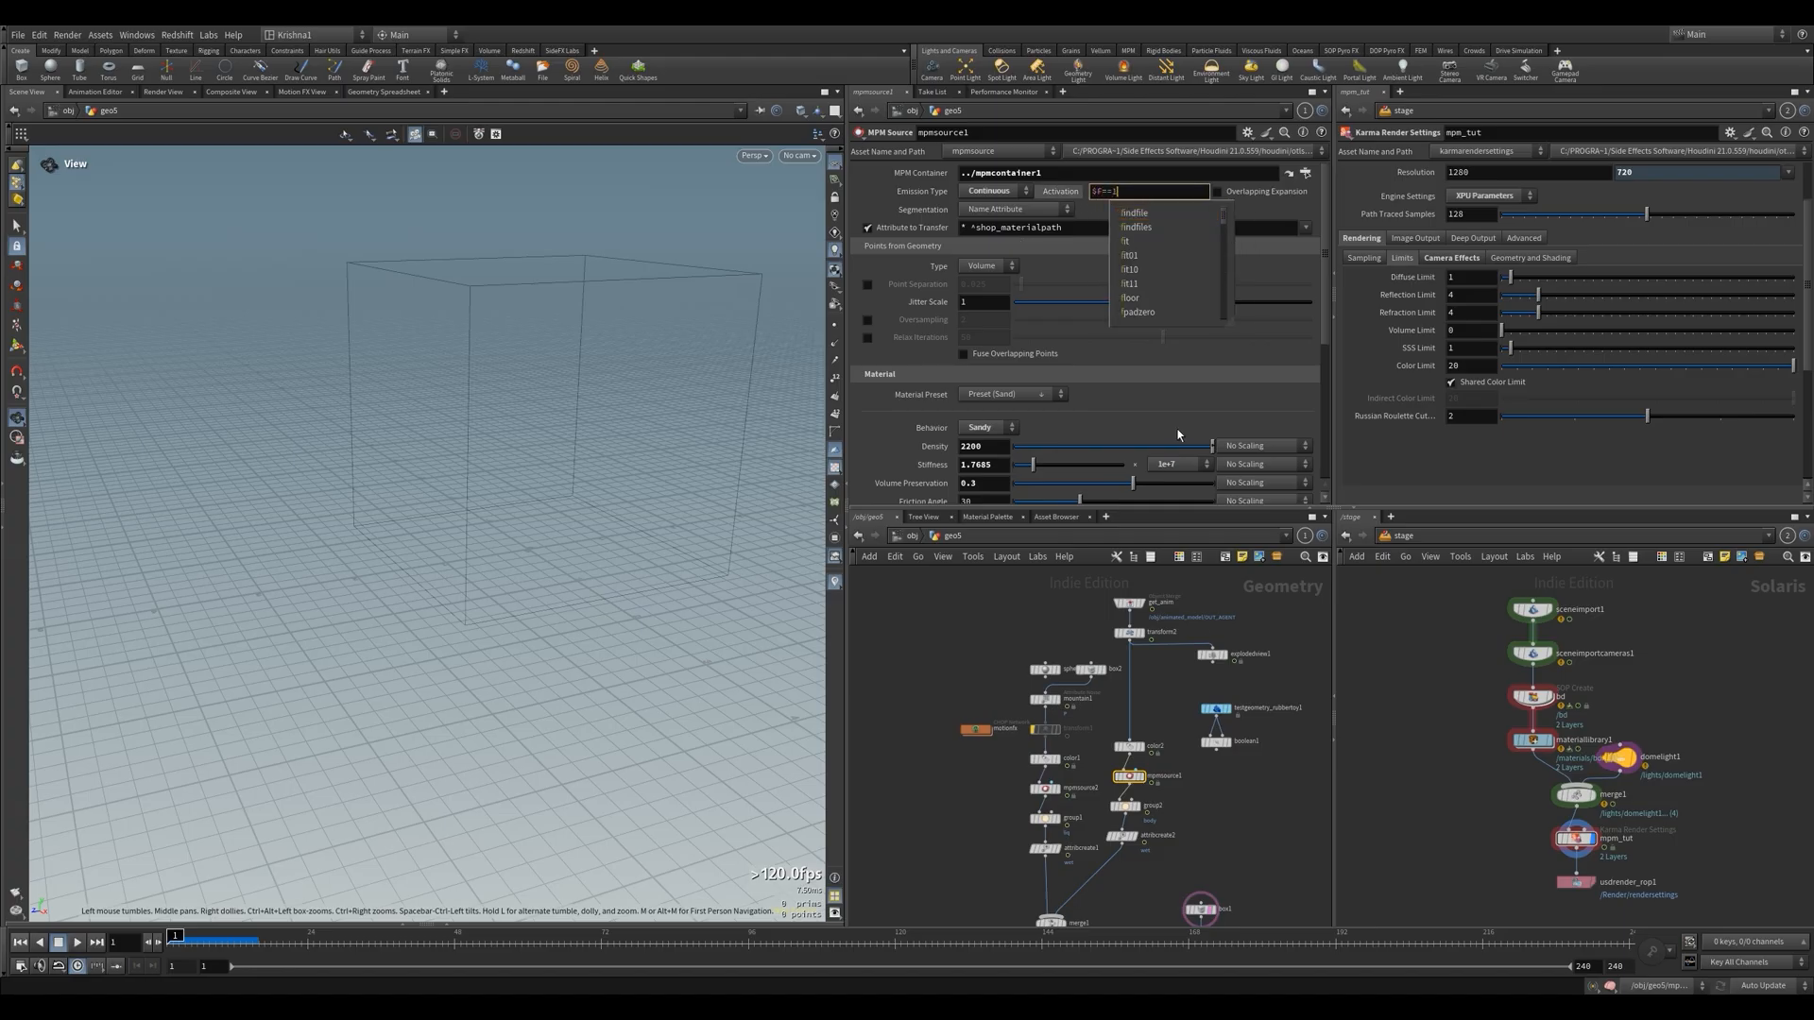
pyautogui.press('Return')
# Run the simulation again and check mpmsolver1's error details
pyautogui.moveTo(1102, 621); pyautogui.dragTo(1080, 418, button='middle')
pyautogui.click(1121, 783)
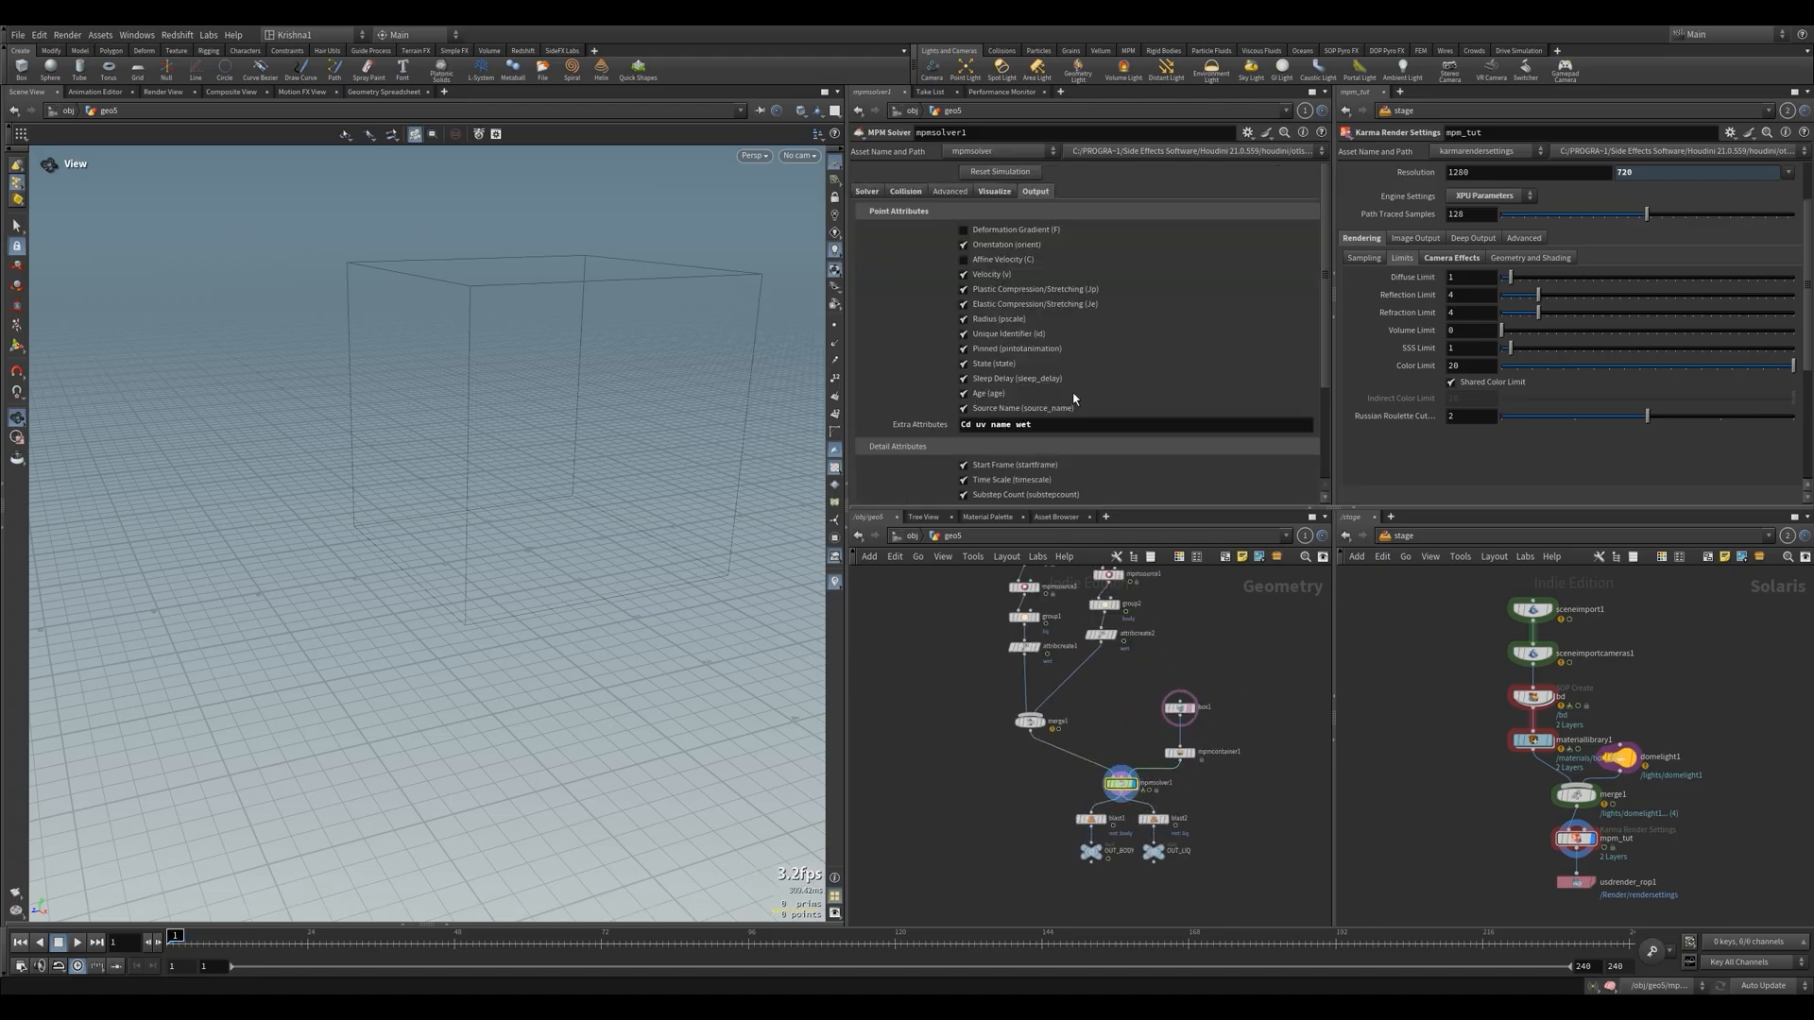
pyautogui.click(1102, 784)
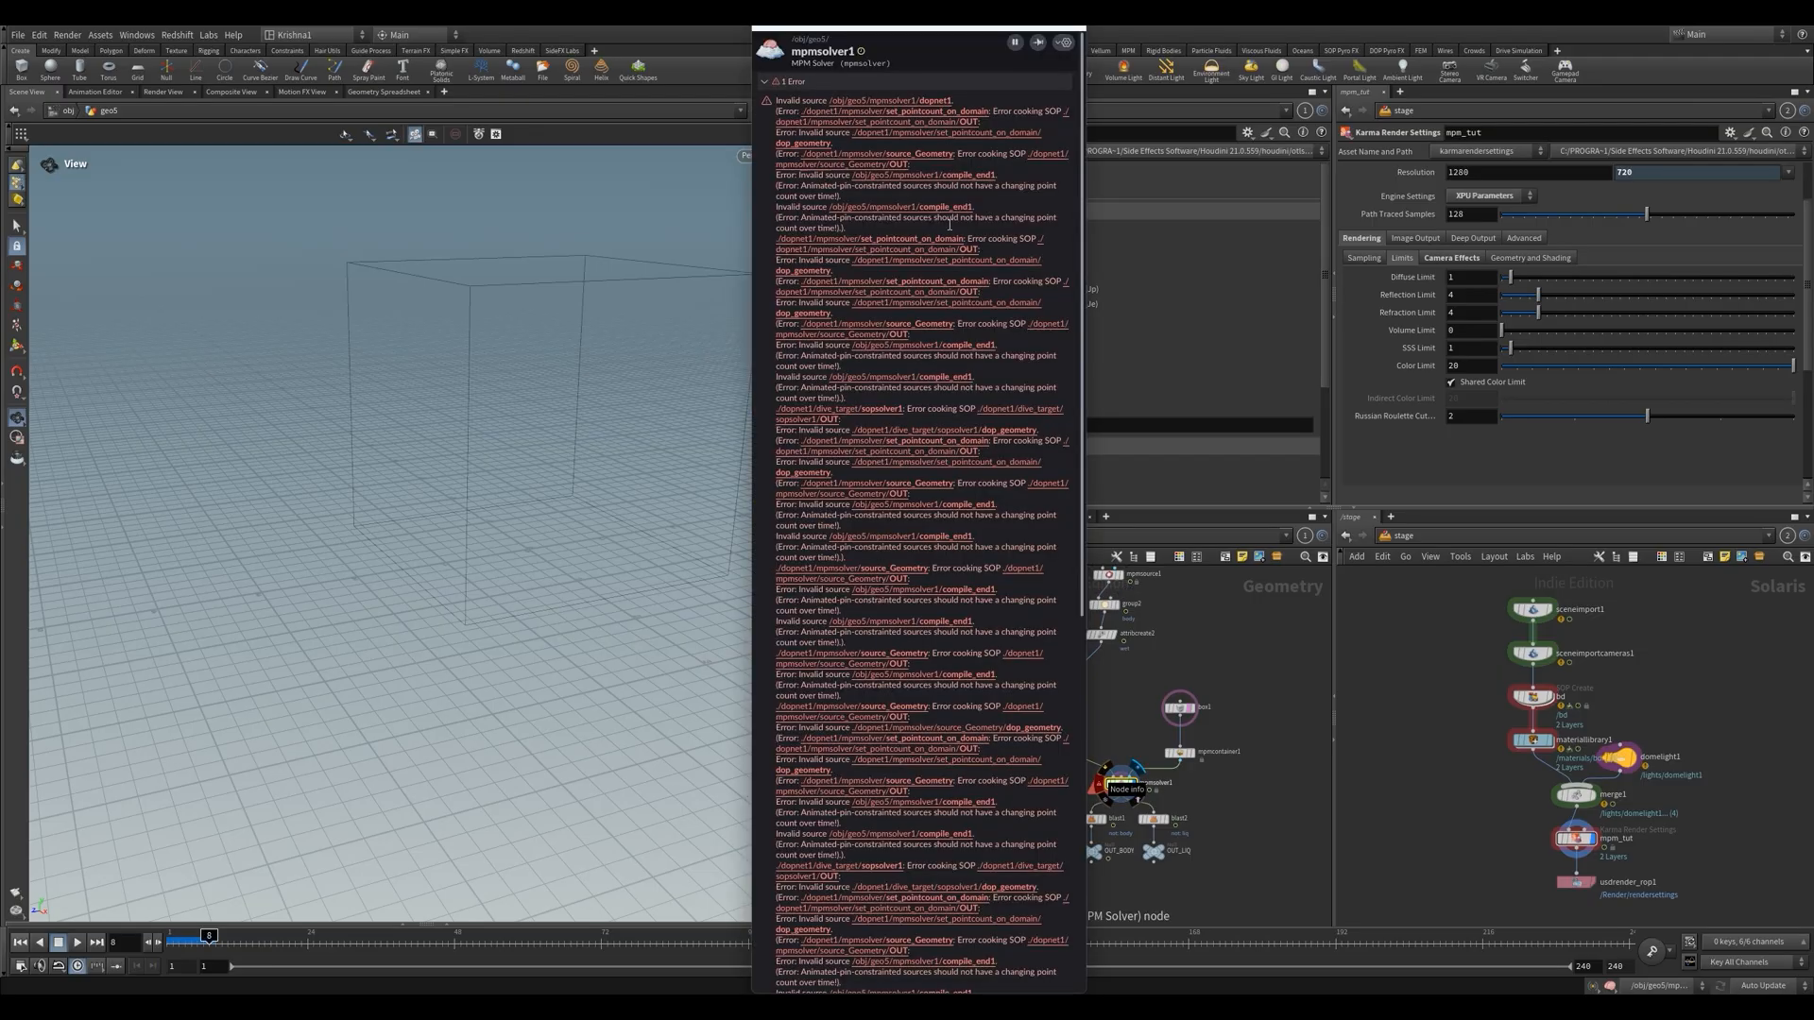
pyautogui.click(1218, 798)
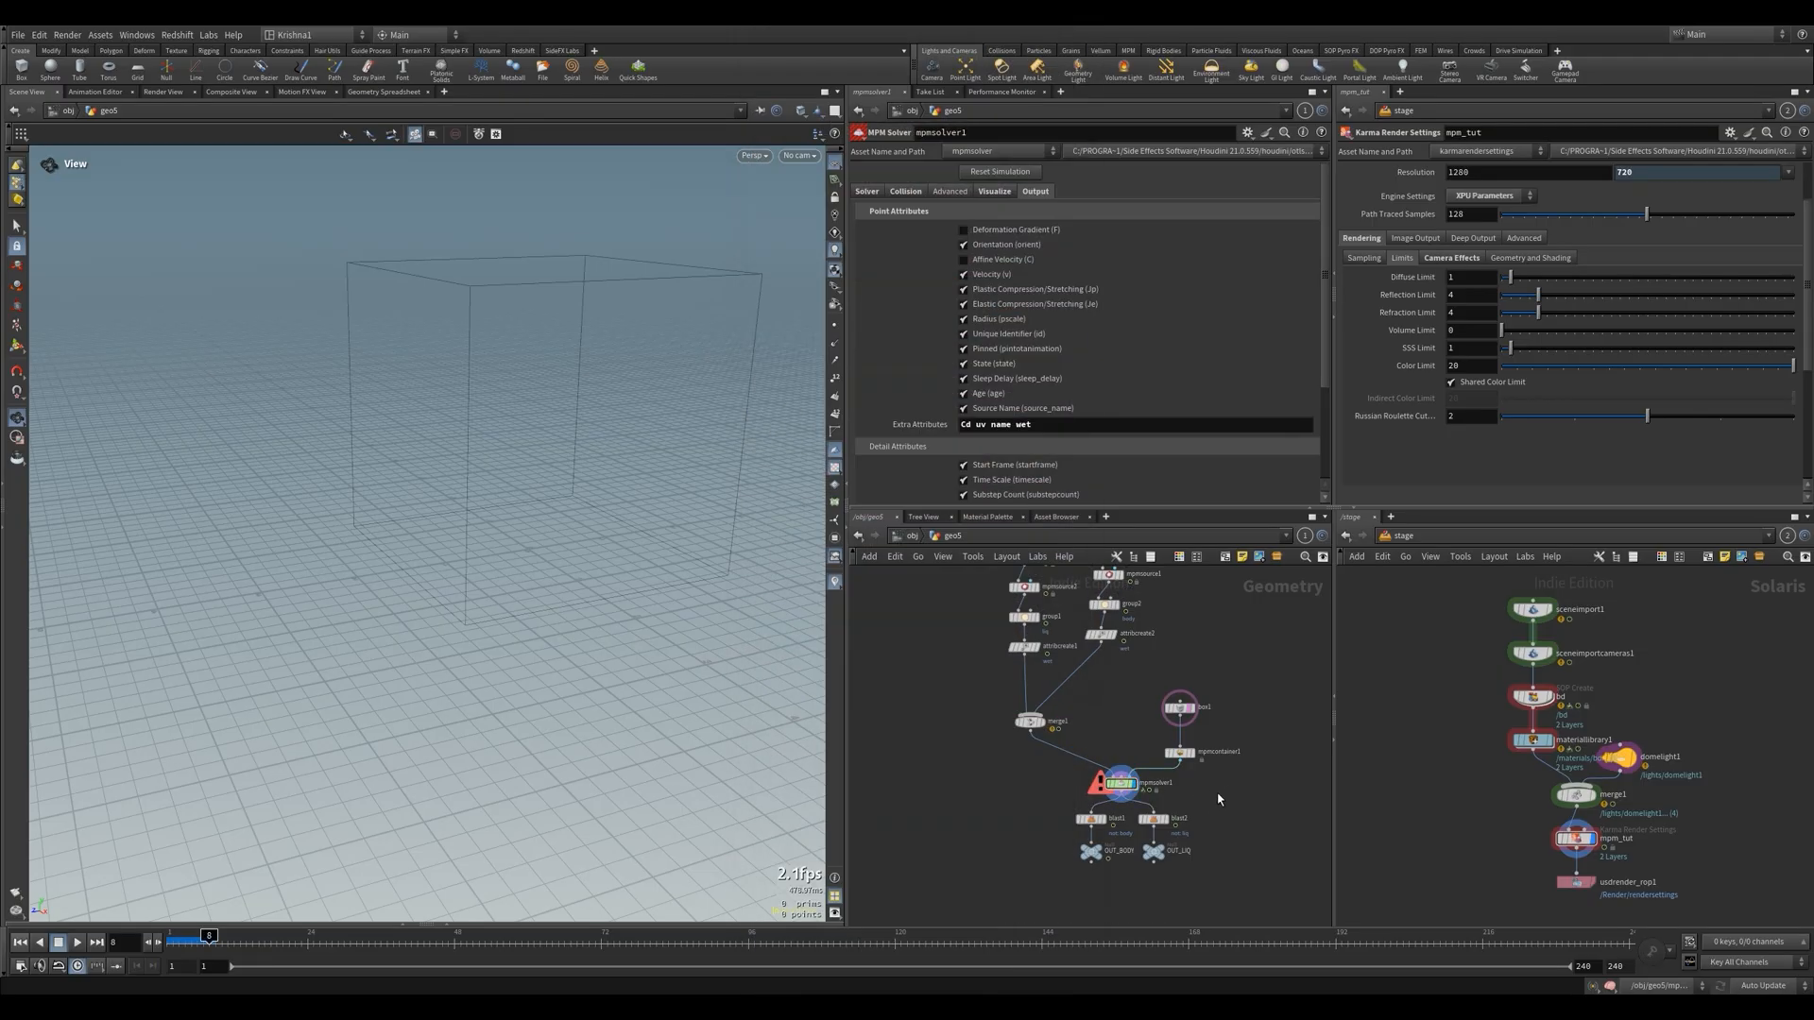
# Delete mpmsource1's Activation expression, set its Emission Type to Once and return to the first frame
pyautogui.scroll(-3, 1164, 732)
pyautogui.scroll(3, 1124, 656)
pyautogui.click(1097, 695)
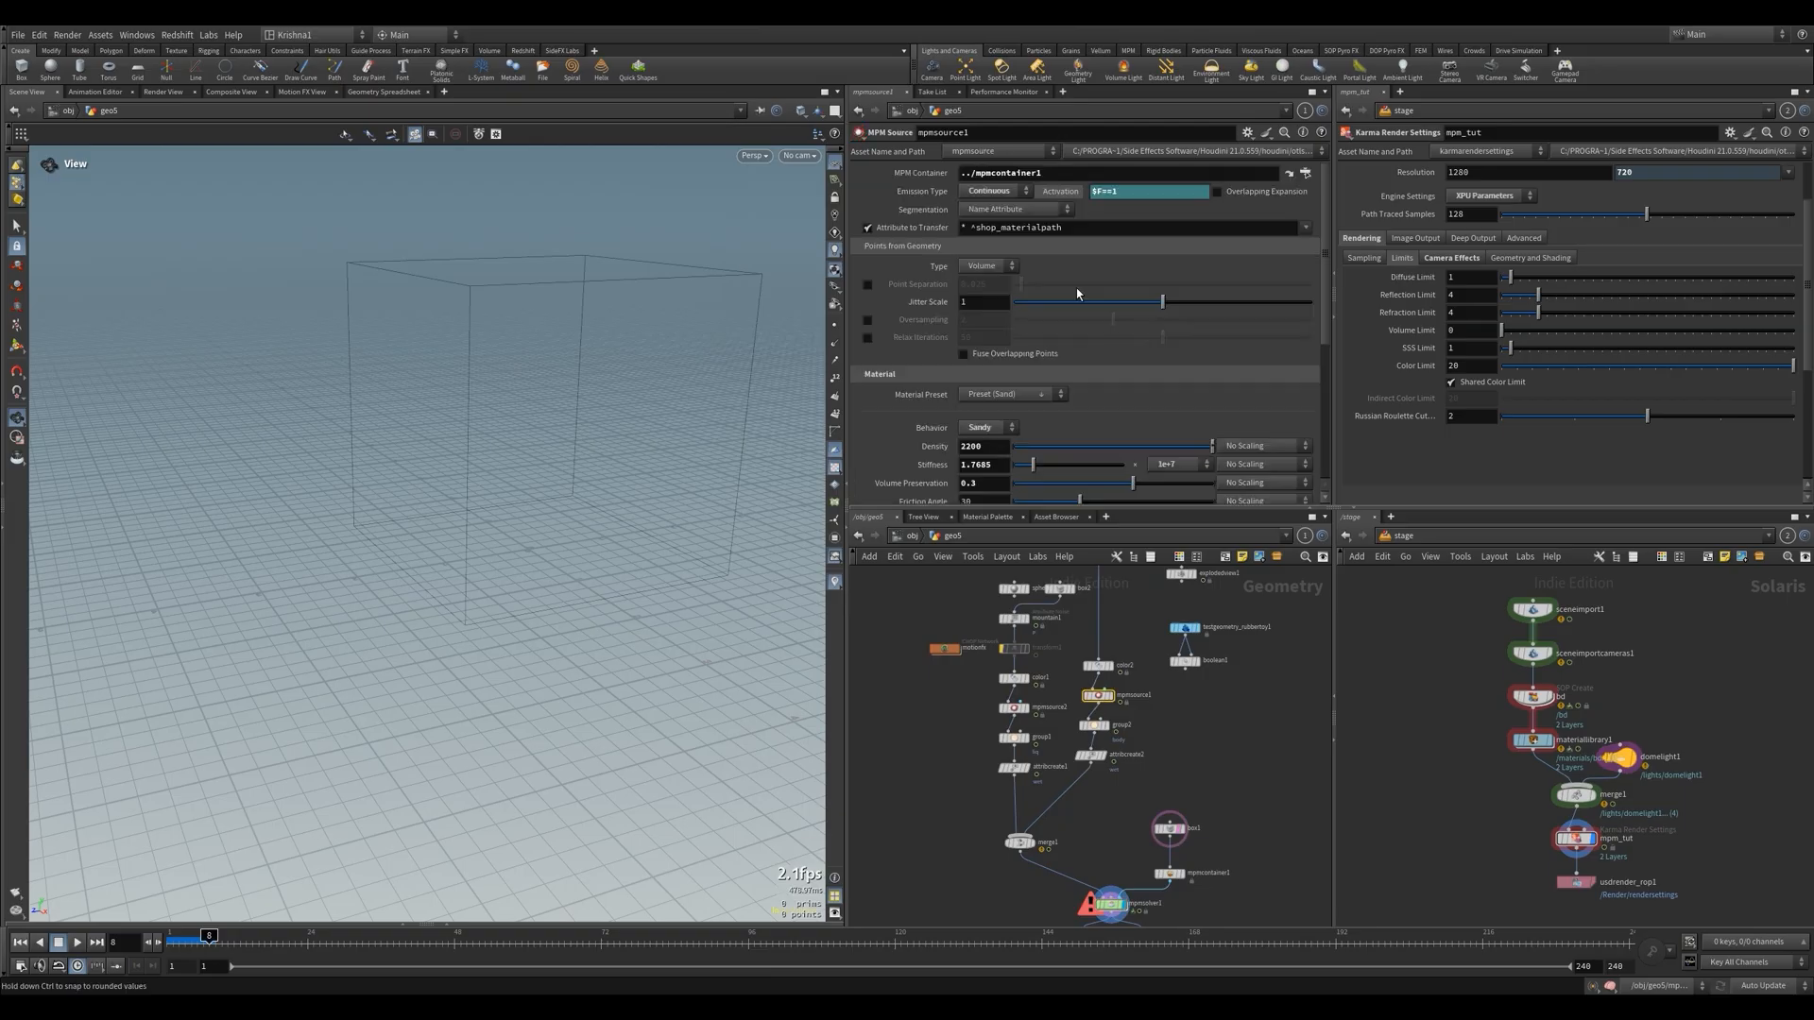
pyautogui.rightClick(1063, 192)
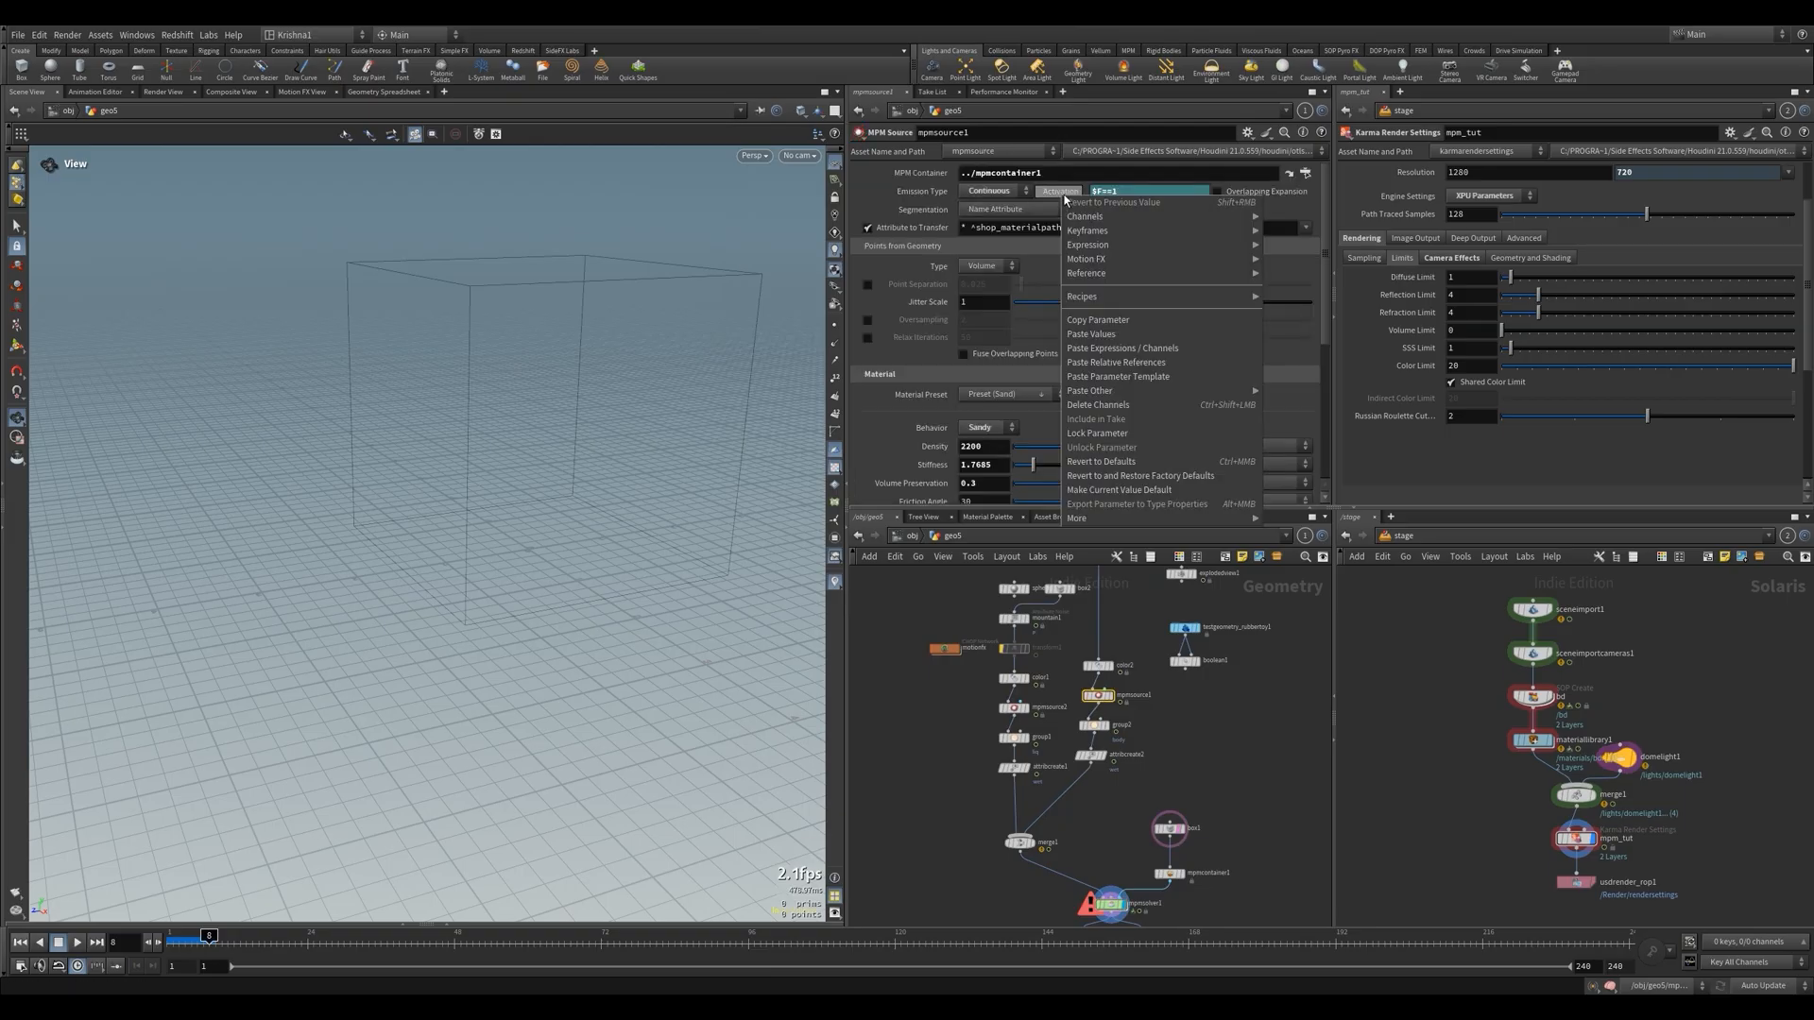
pyautogui.click(1124, 404)
pyautogui.hotkey('ctrl', 'Up')
# Display mpmsource1, play the zombie's particle animation, stop it and return to the first frame
pyautogui.click(1032, 843)
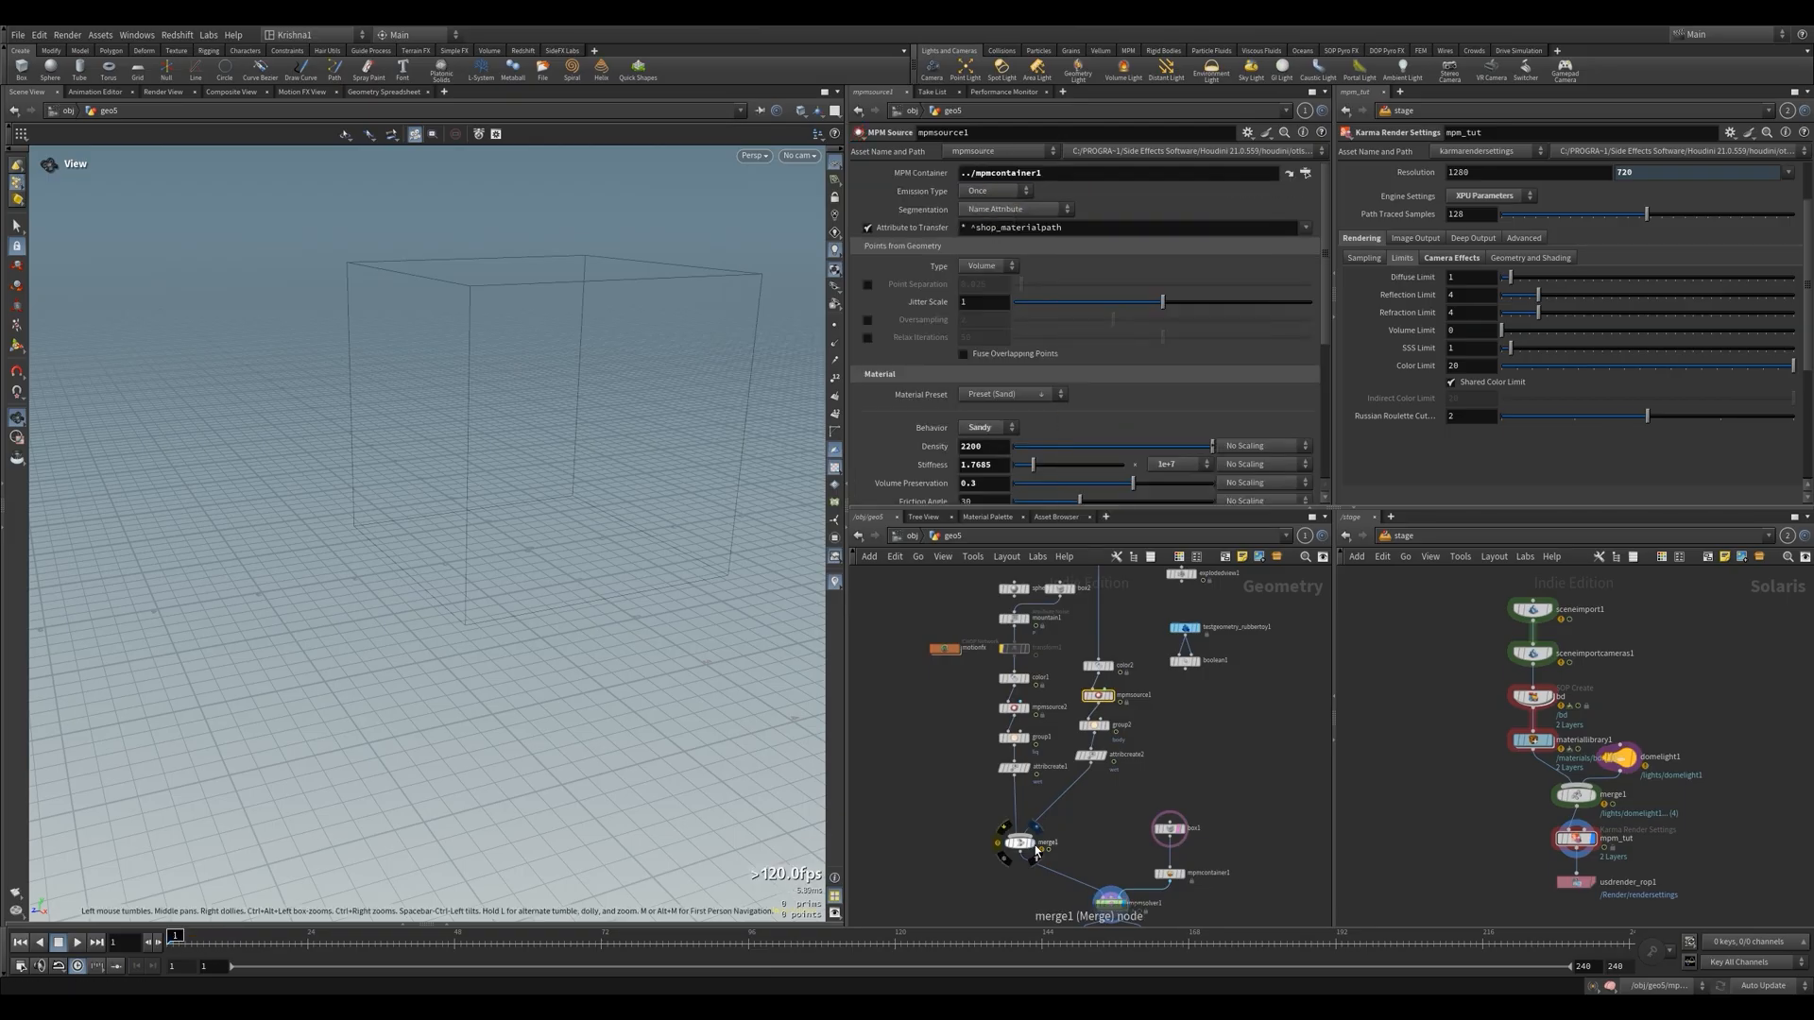
pyautogui.click(1018, 841)
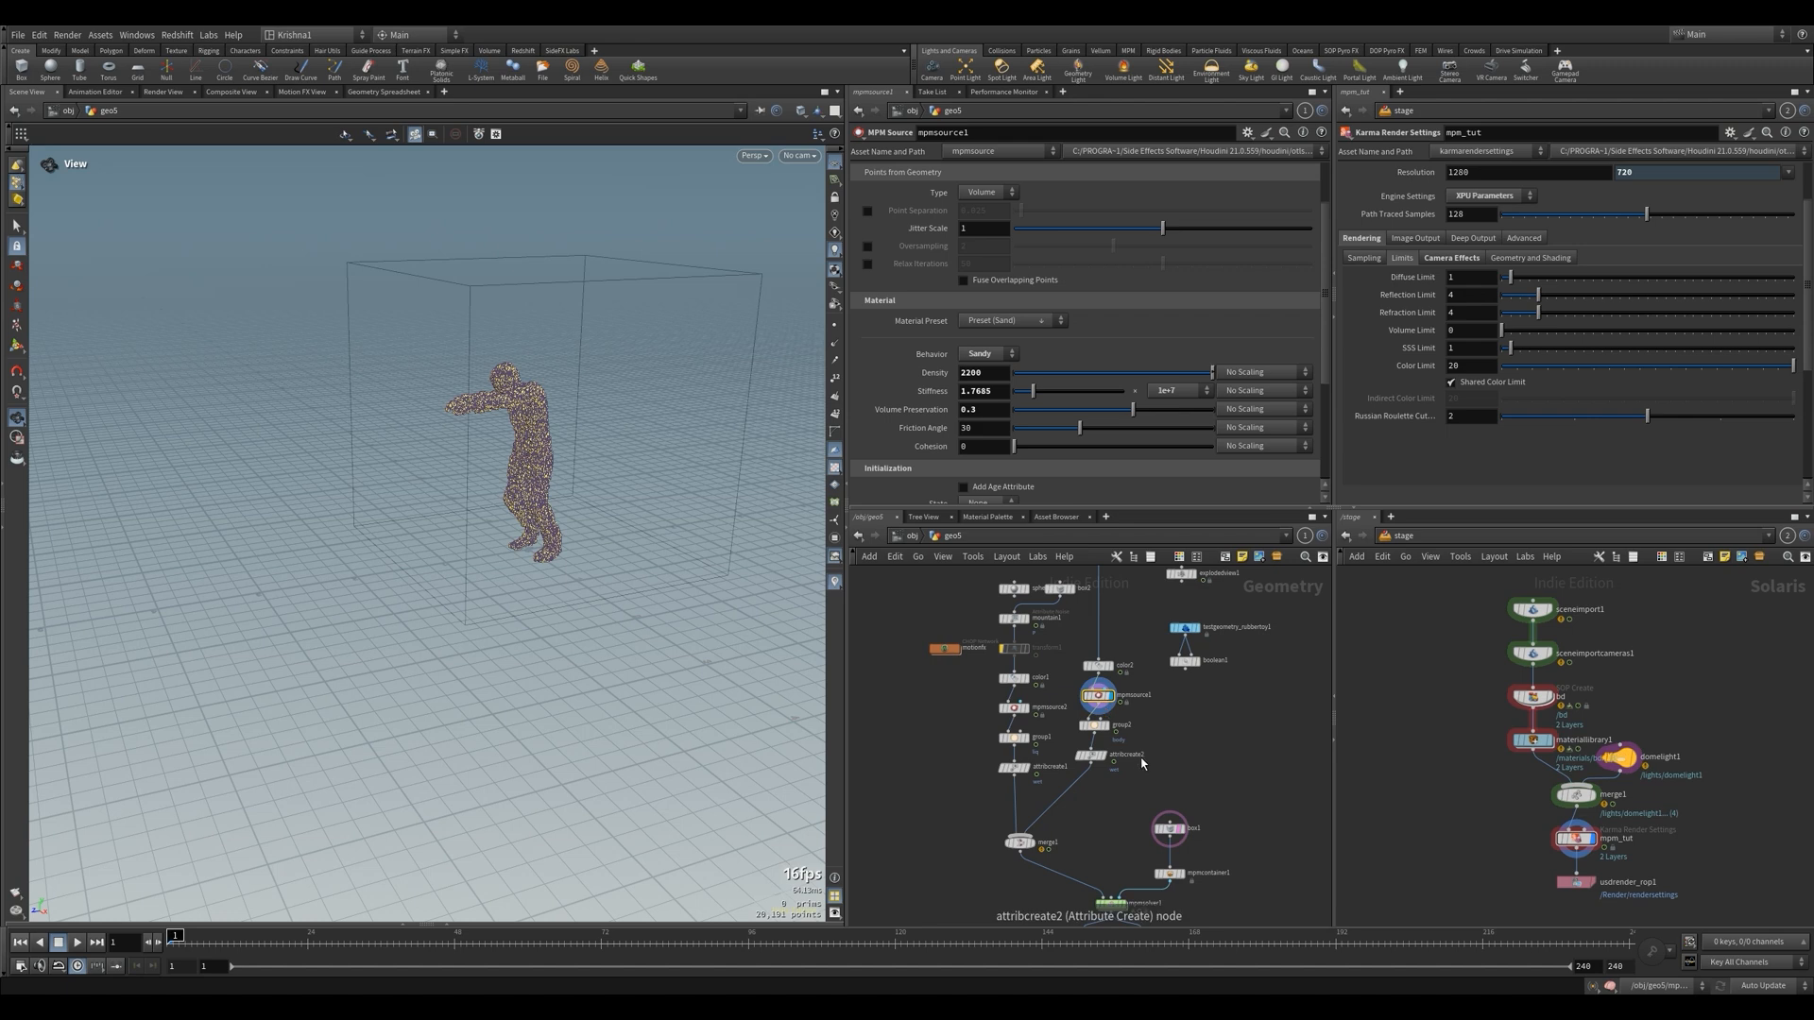
pyautogui.press('Up')
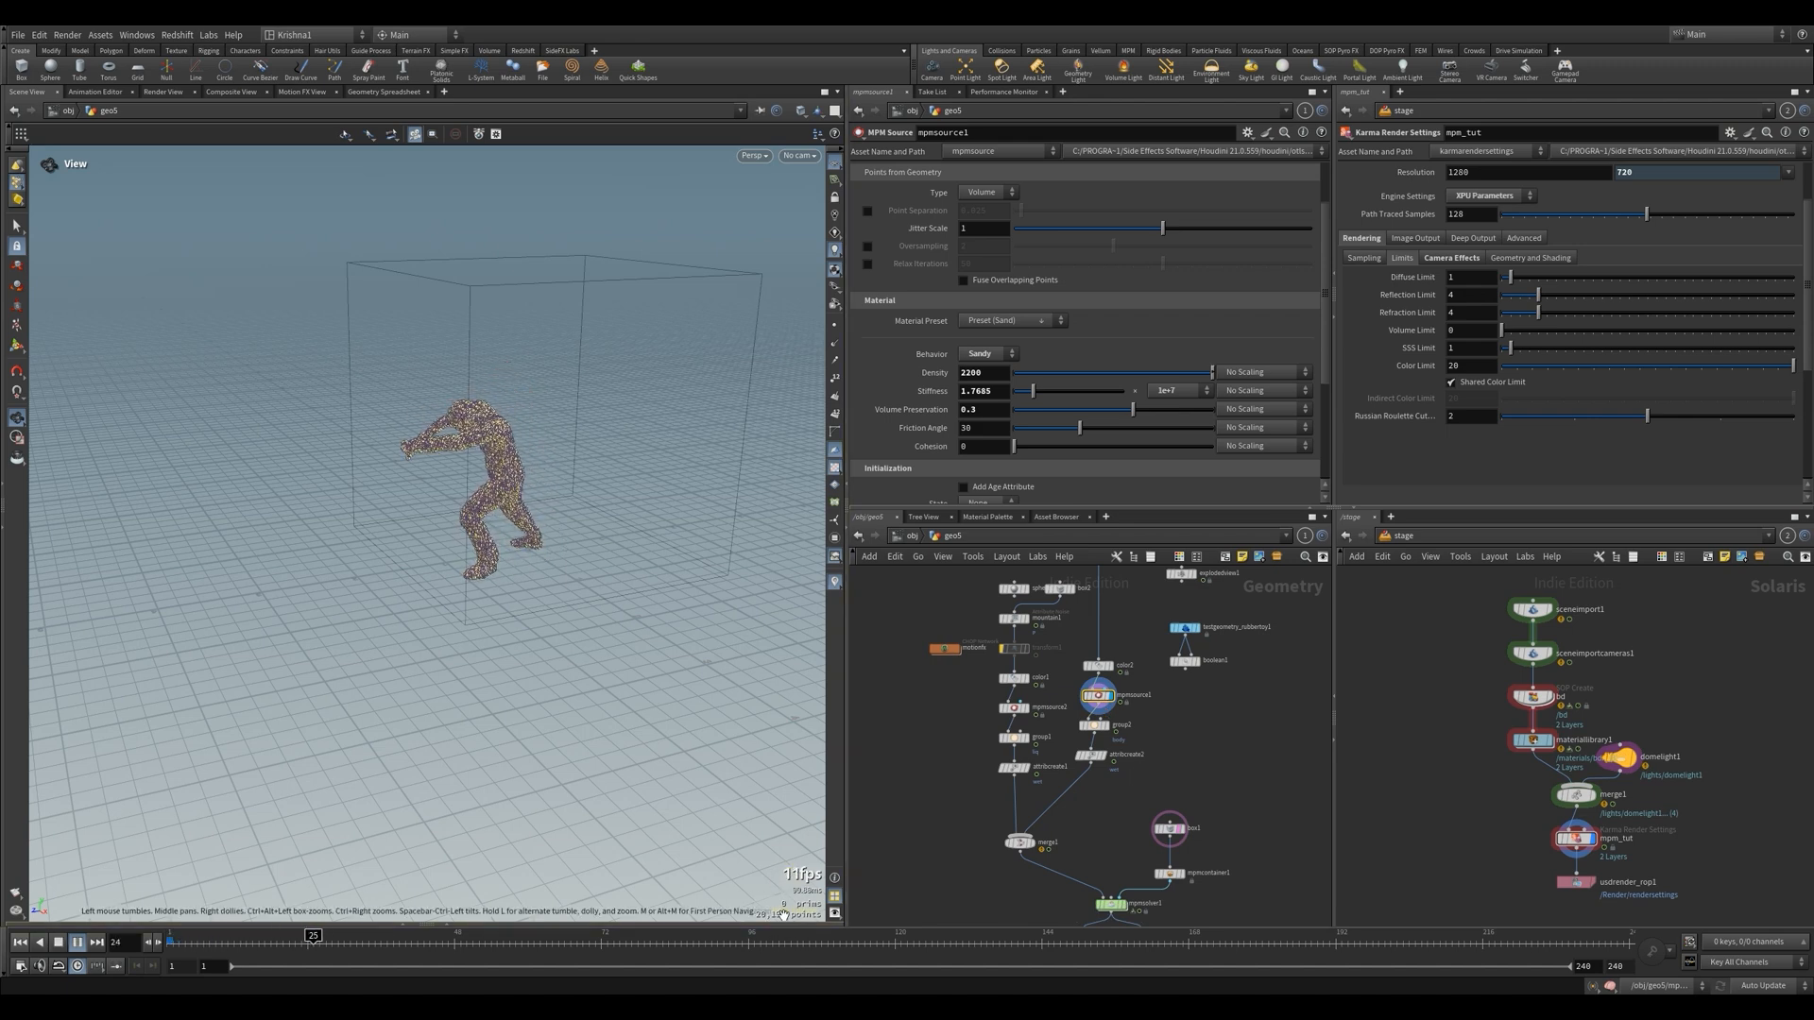
pyautogui.click(59, 943)
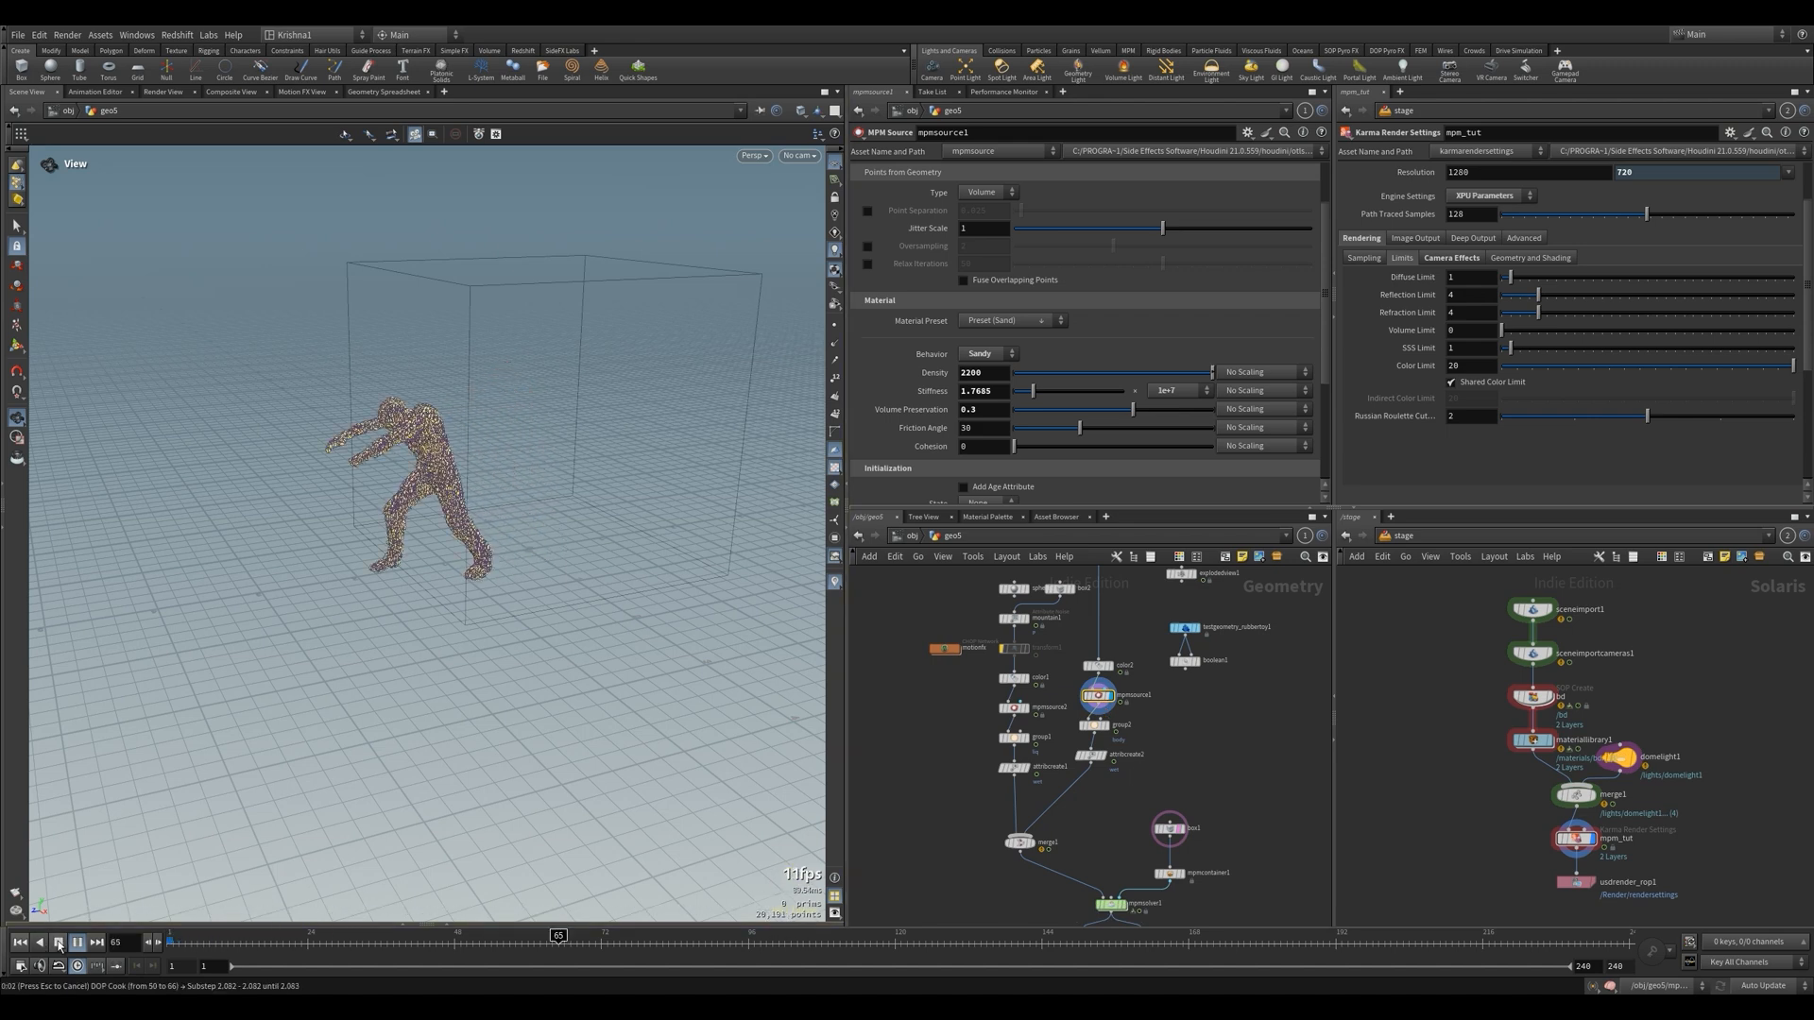
pyautogui.scroll(2, 1096, 846)
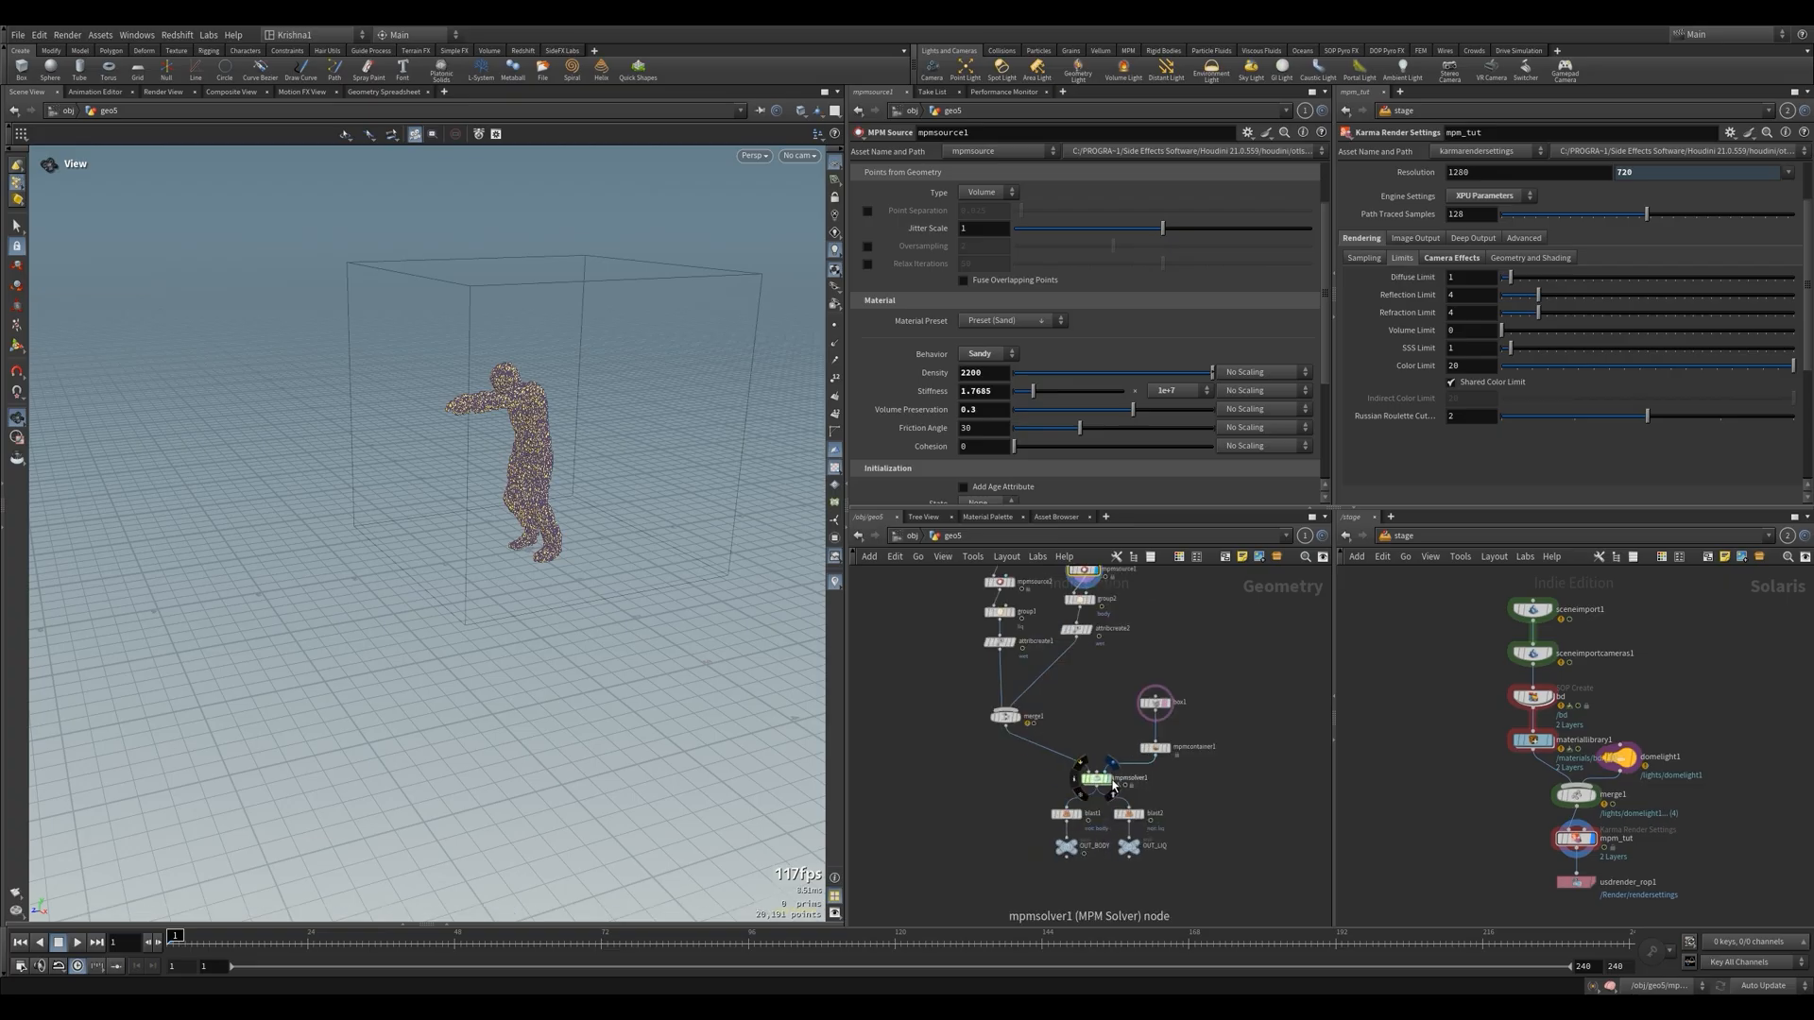
# Display mpmsolver1 and set mpmsource2's Activation to $F%2==1 so the liquid emits every second frame
pyautogui.click(1096, 781)
pyautogui.scroll(3, 1049, 737)
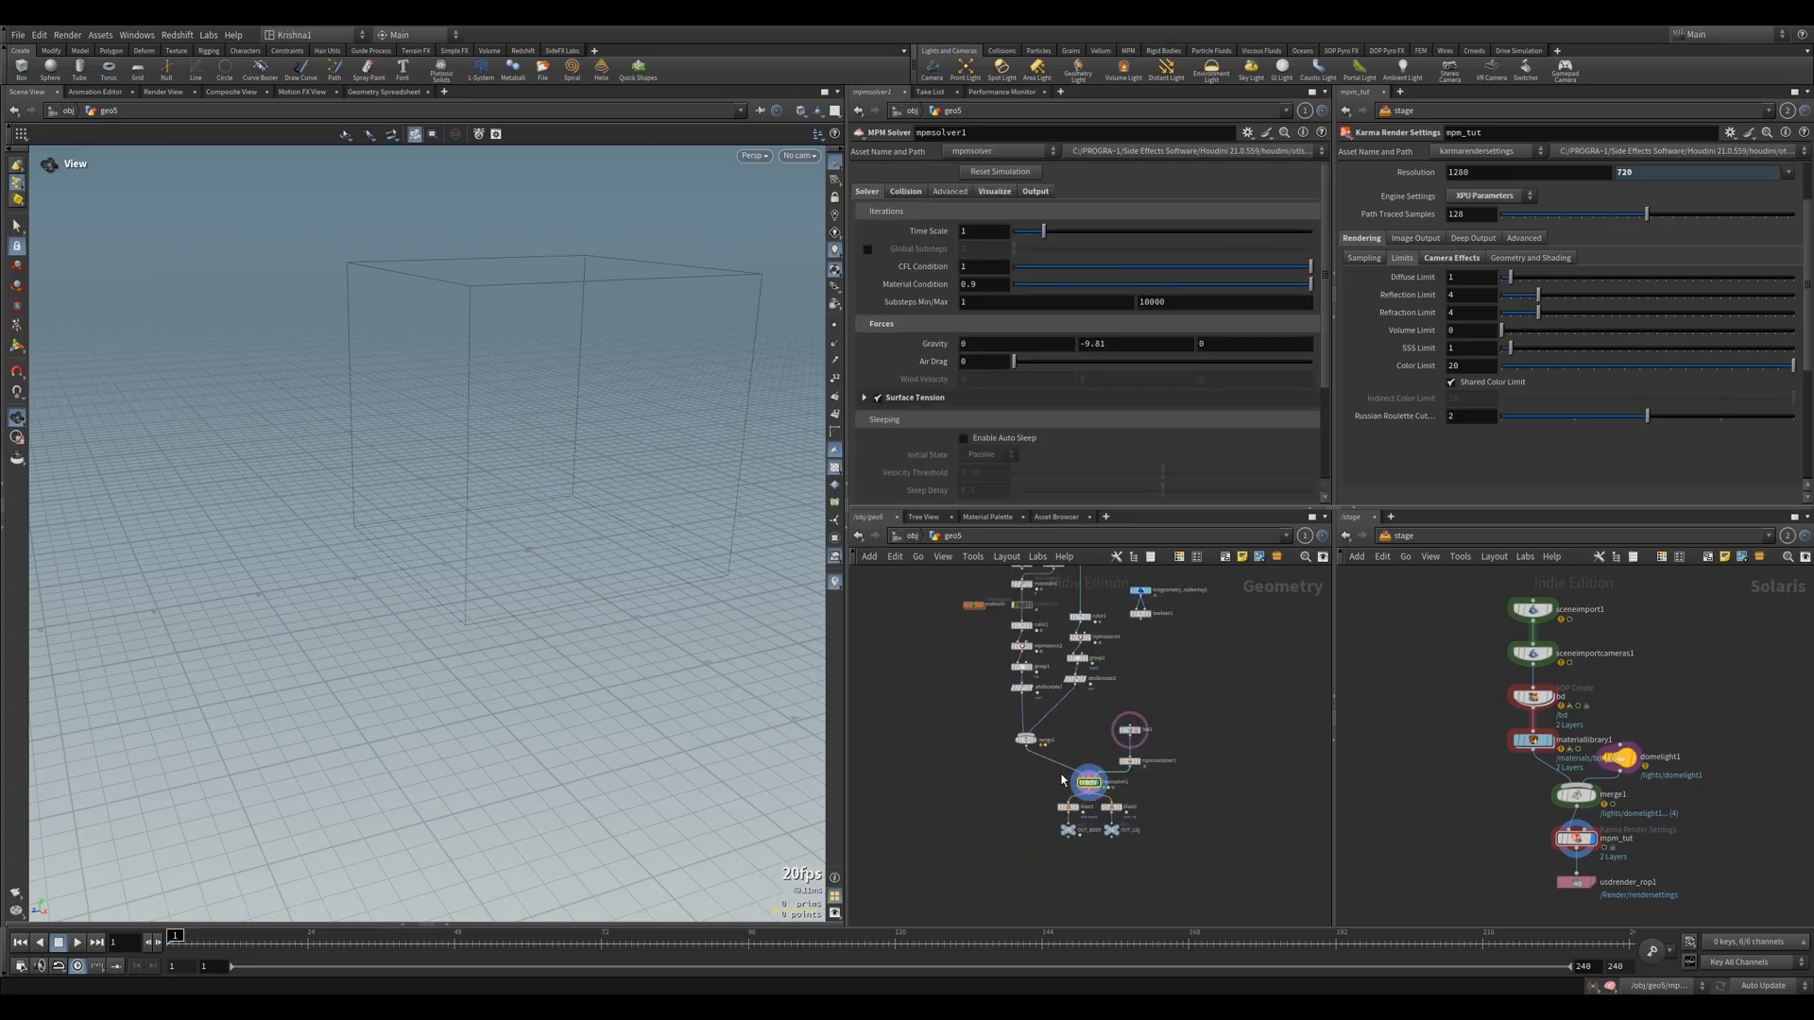
pyautogui.click(1030, 634)
pyautogui.scroll(2, 887, 348)
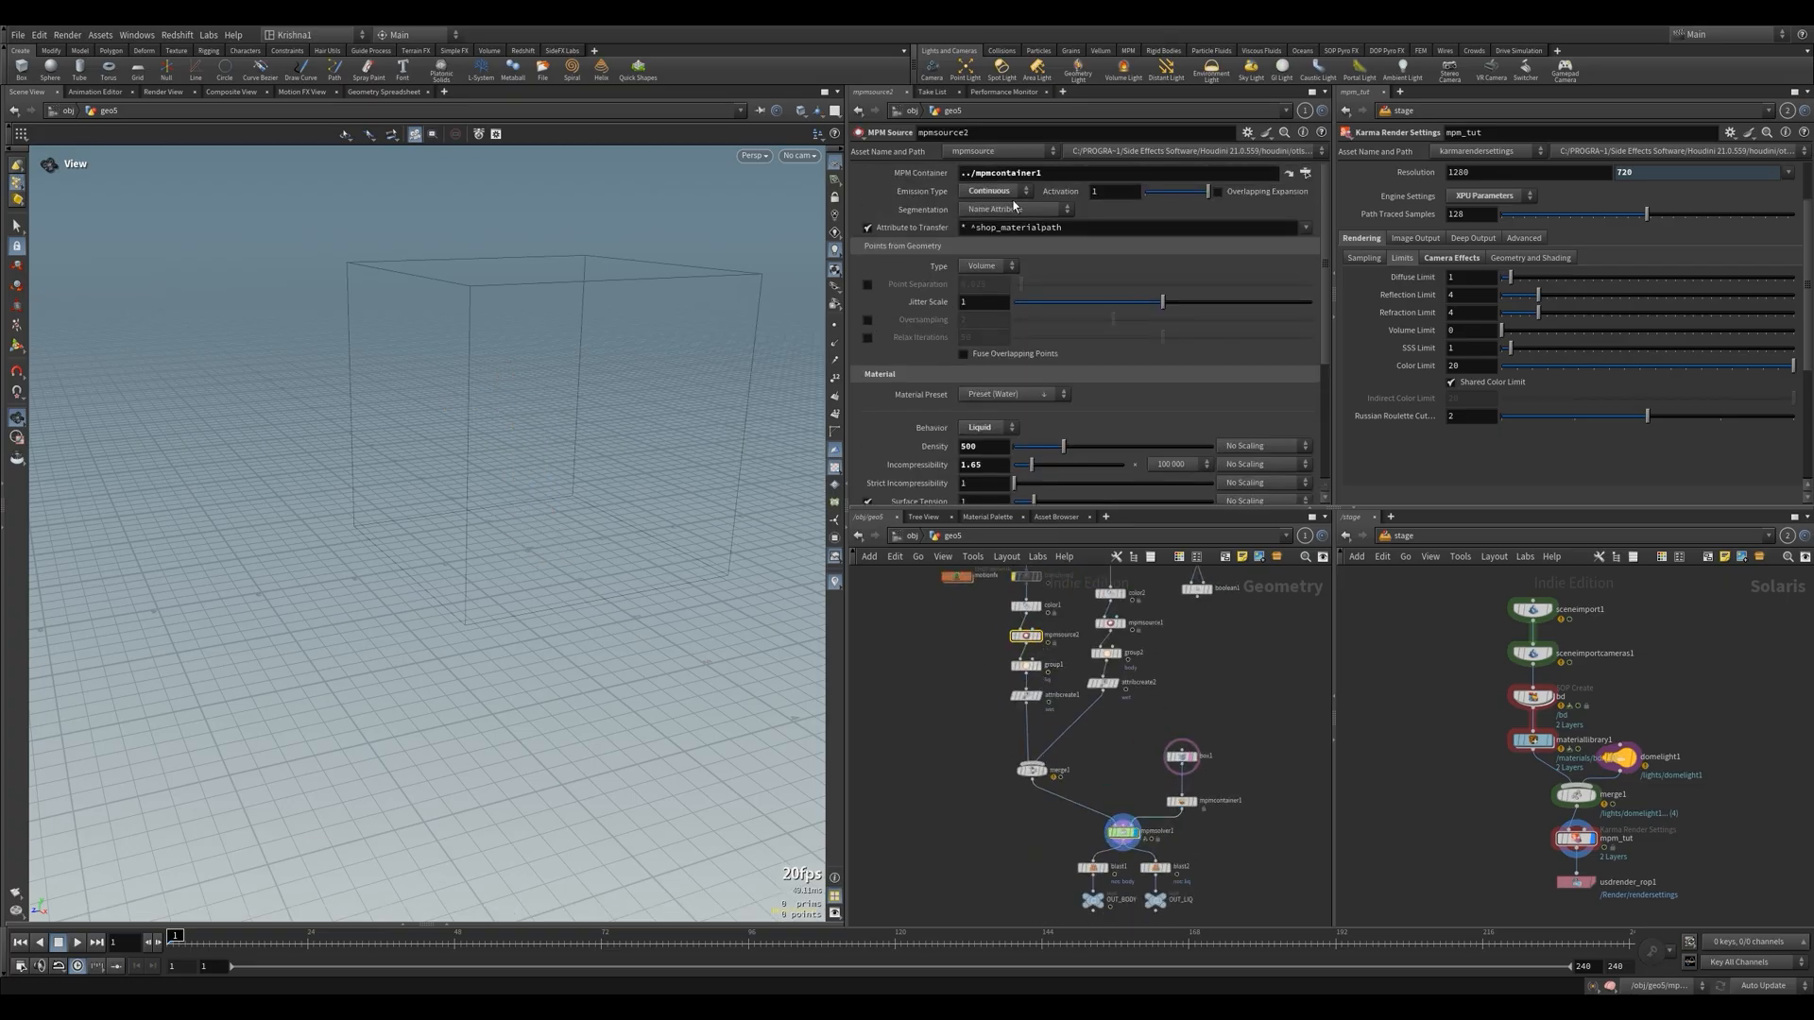
pyautogui.write('$')
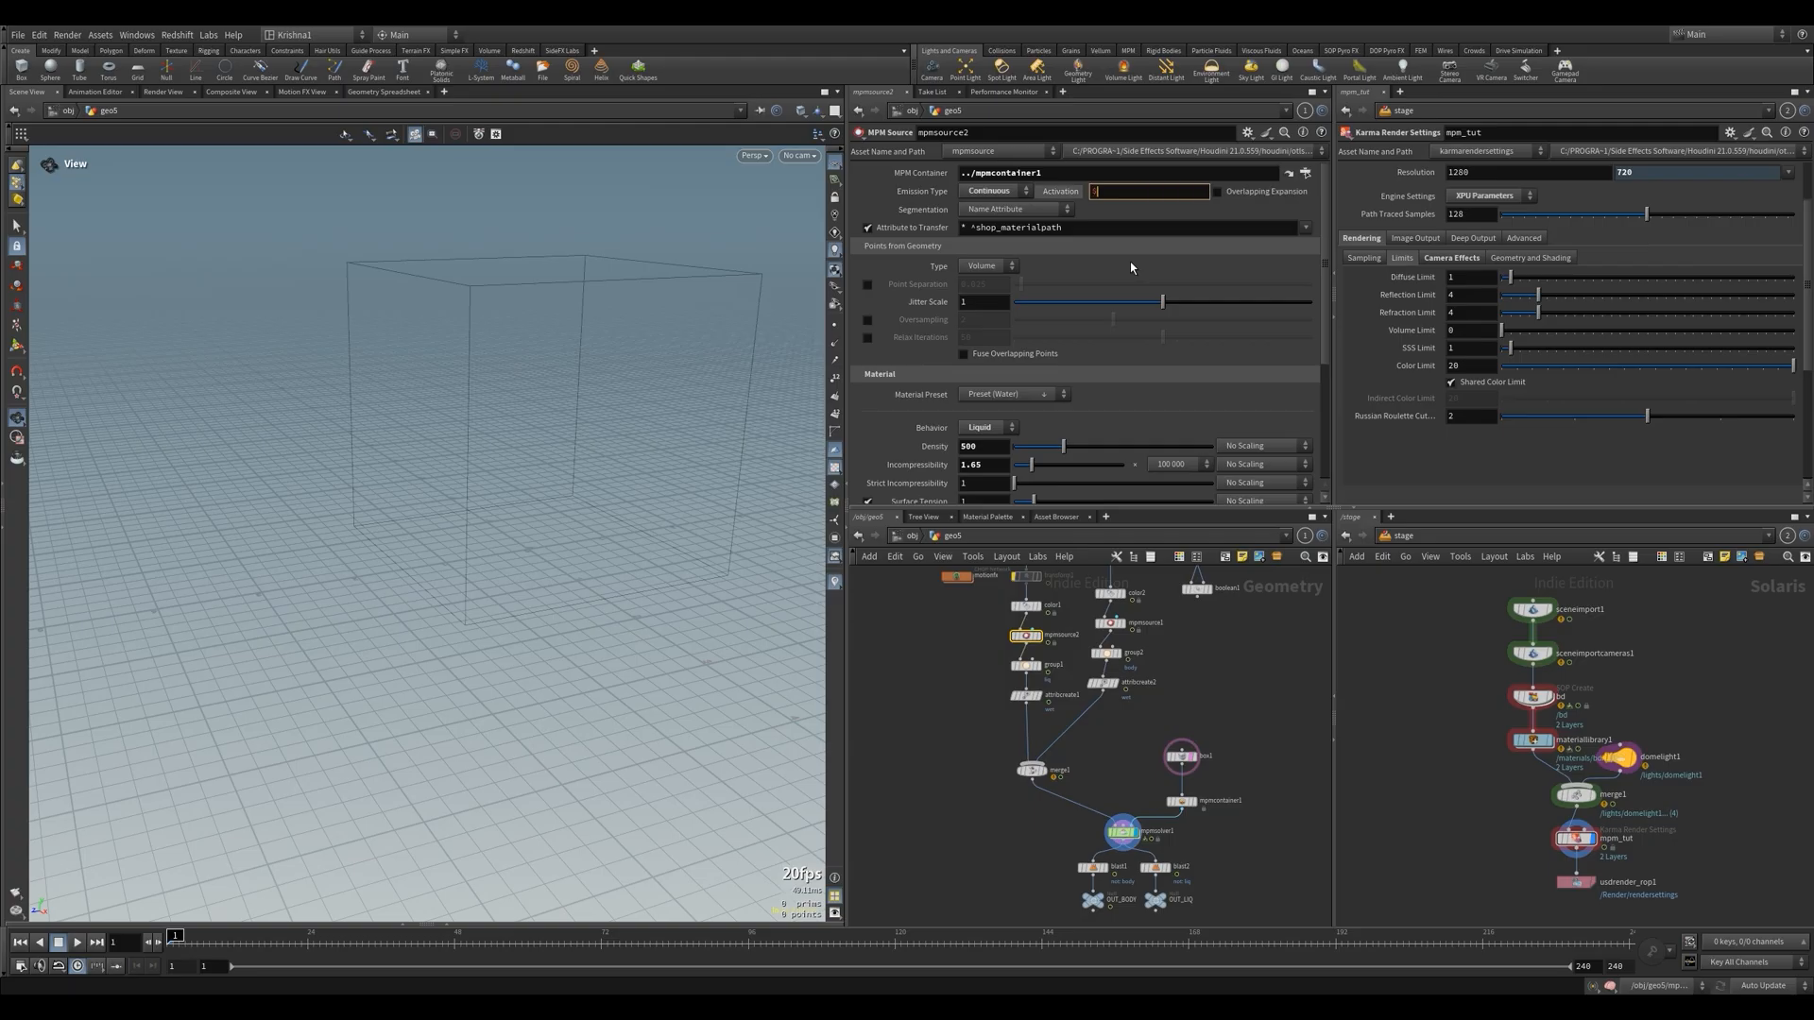
pyautogui.write('F%')
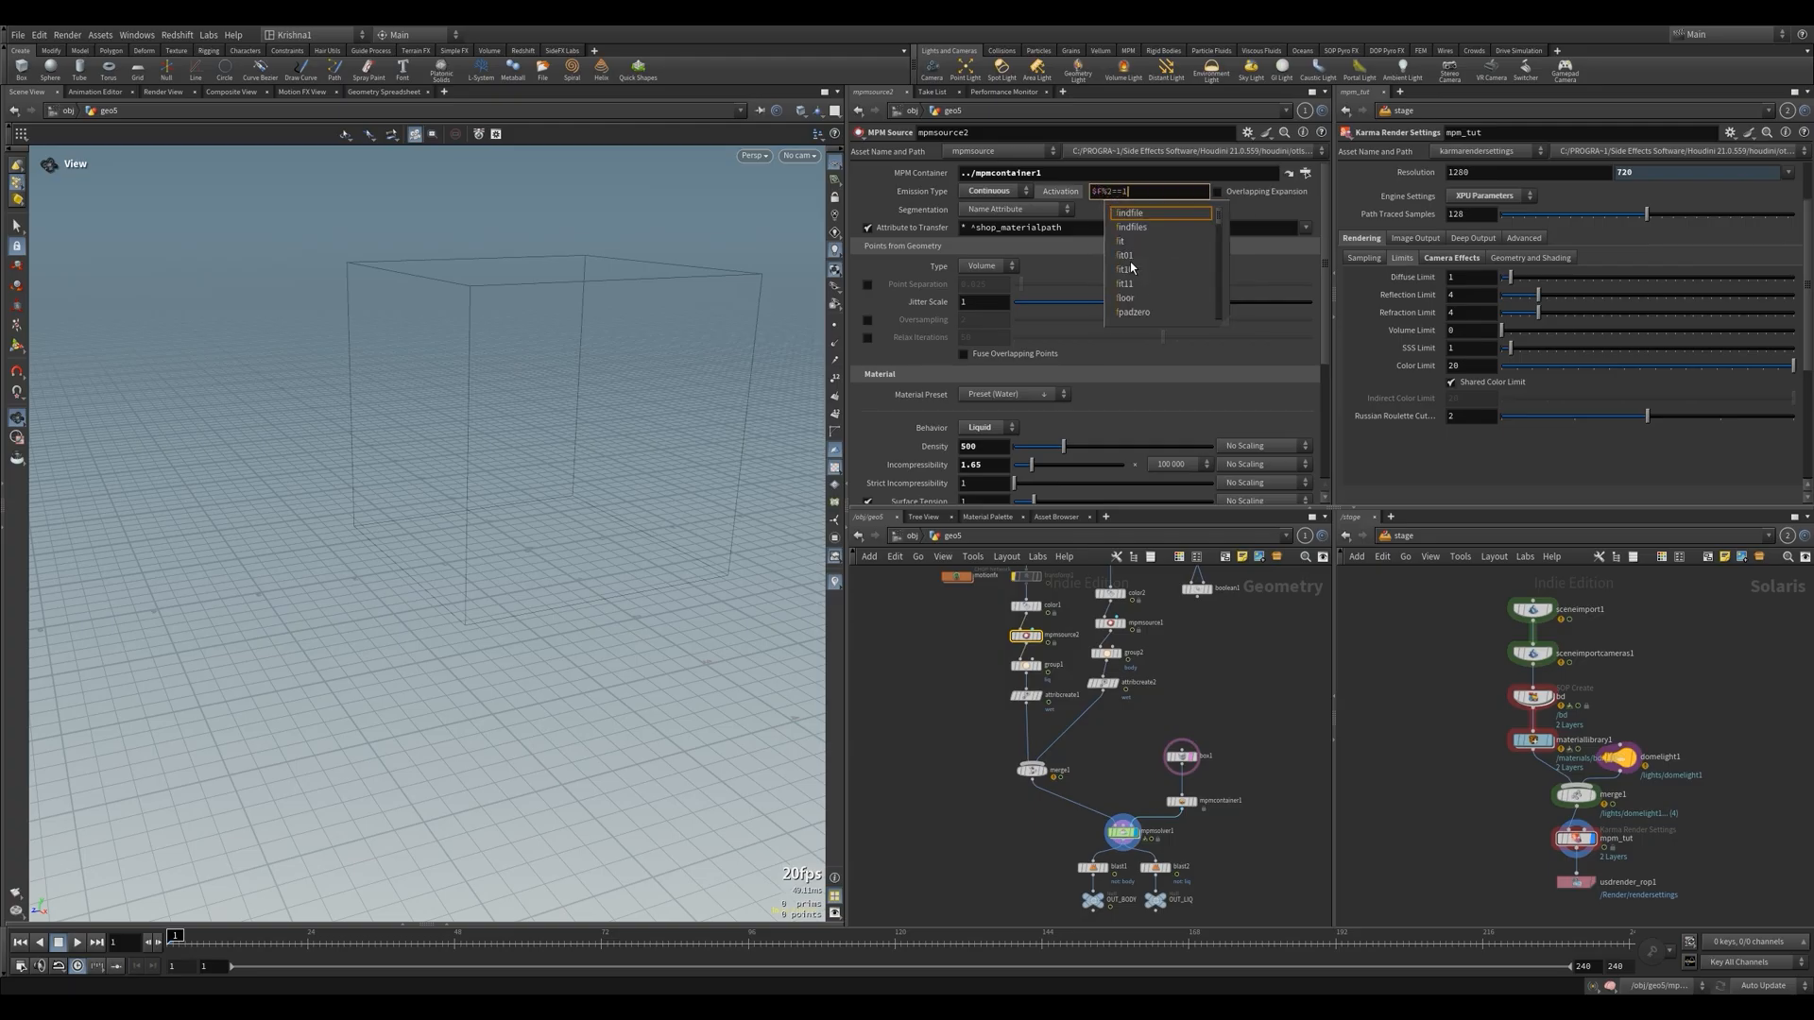
pyautogui.write('2==1')
pyautogui.press('Return')
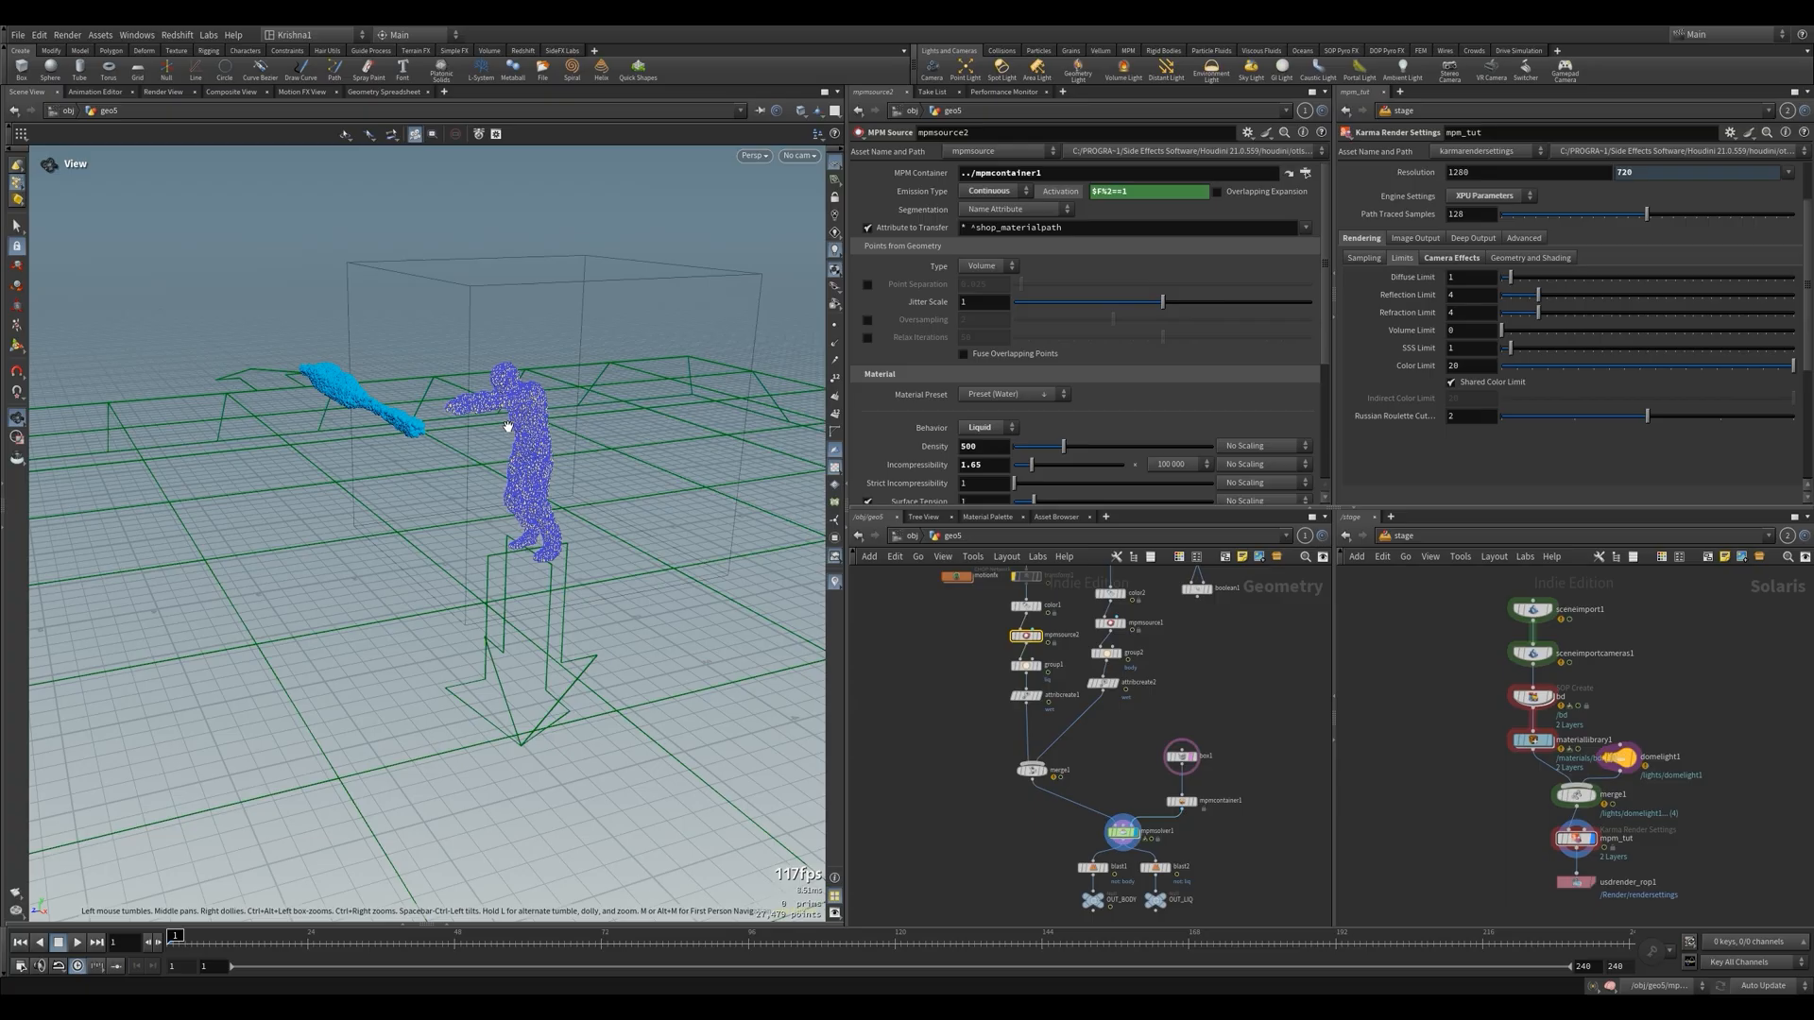
# Recheck mpmsource2's Activation expression, select mpmsolver1 and play the simulation from the first frame
pyautogui.scroll(-1, 1096, 643)
pyautogui.click(1117, 802)
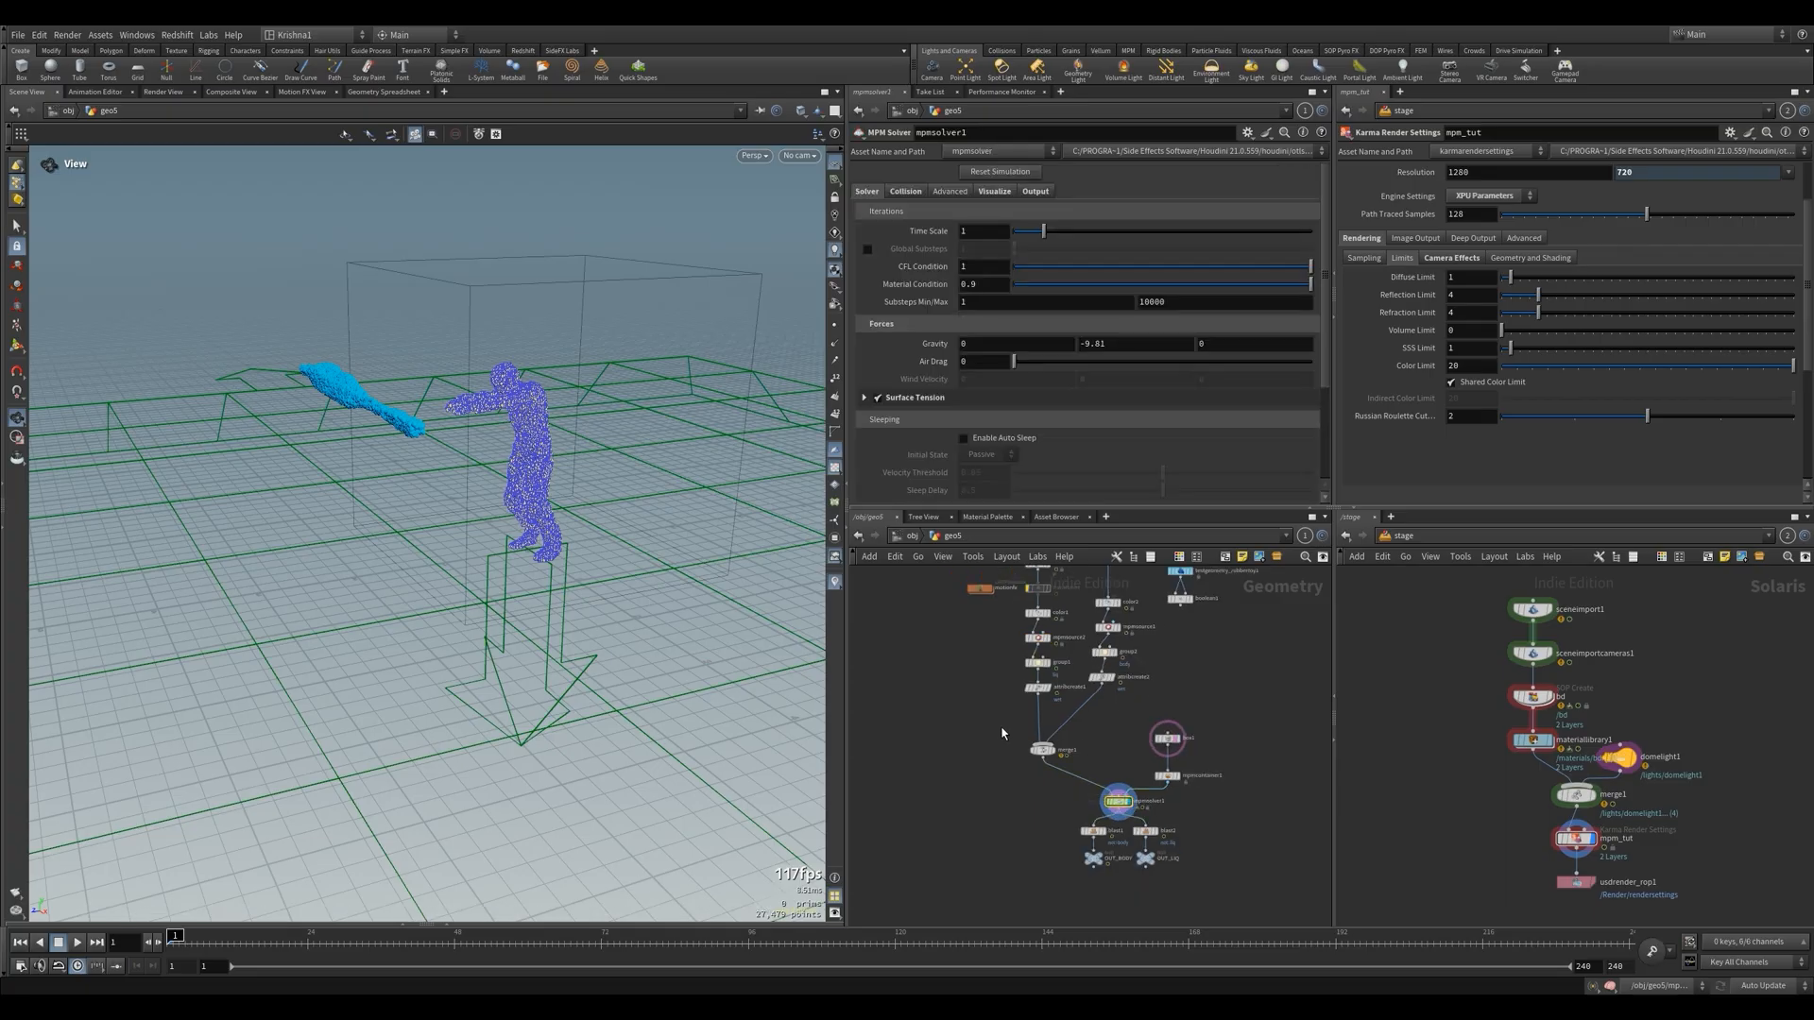
pyautogui.click(1037, 638)
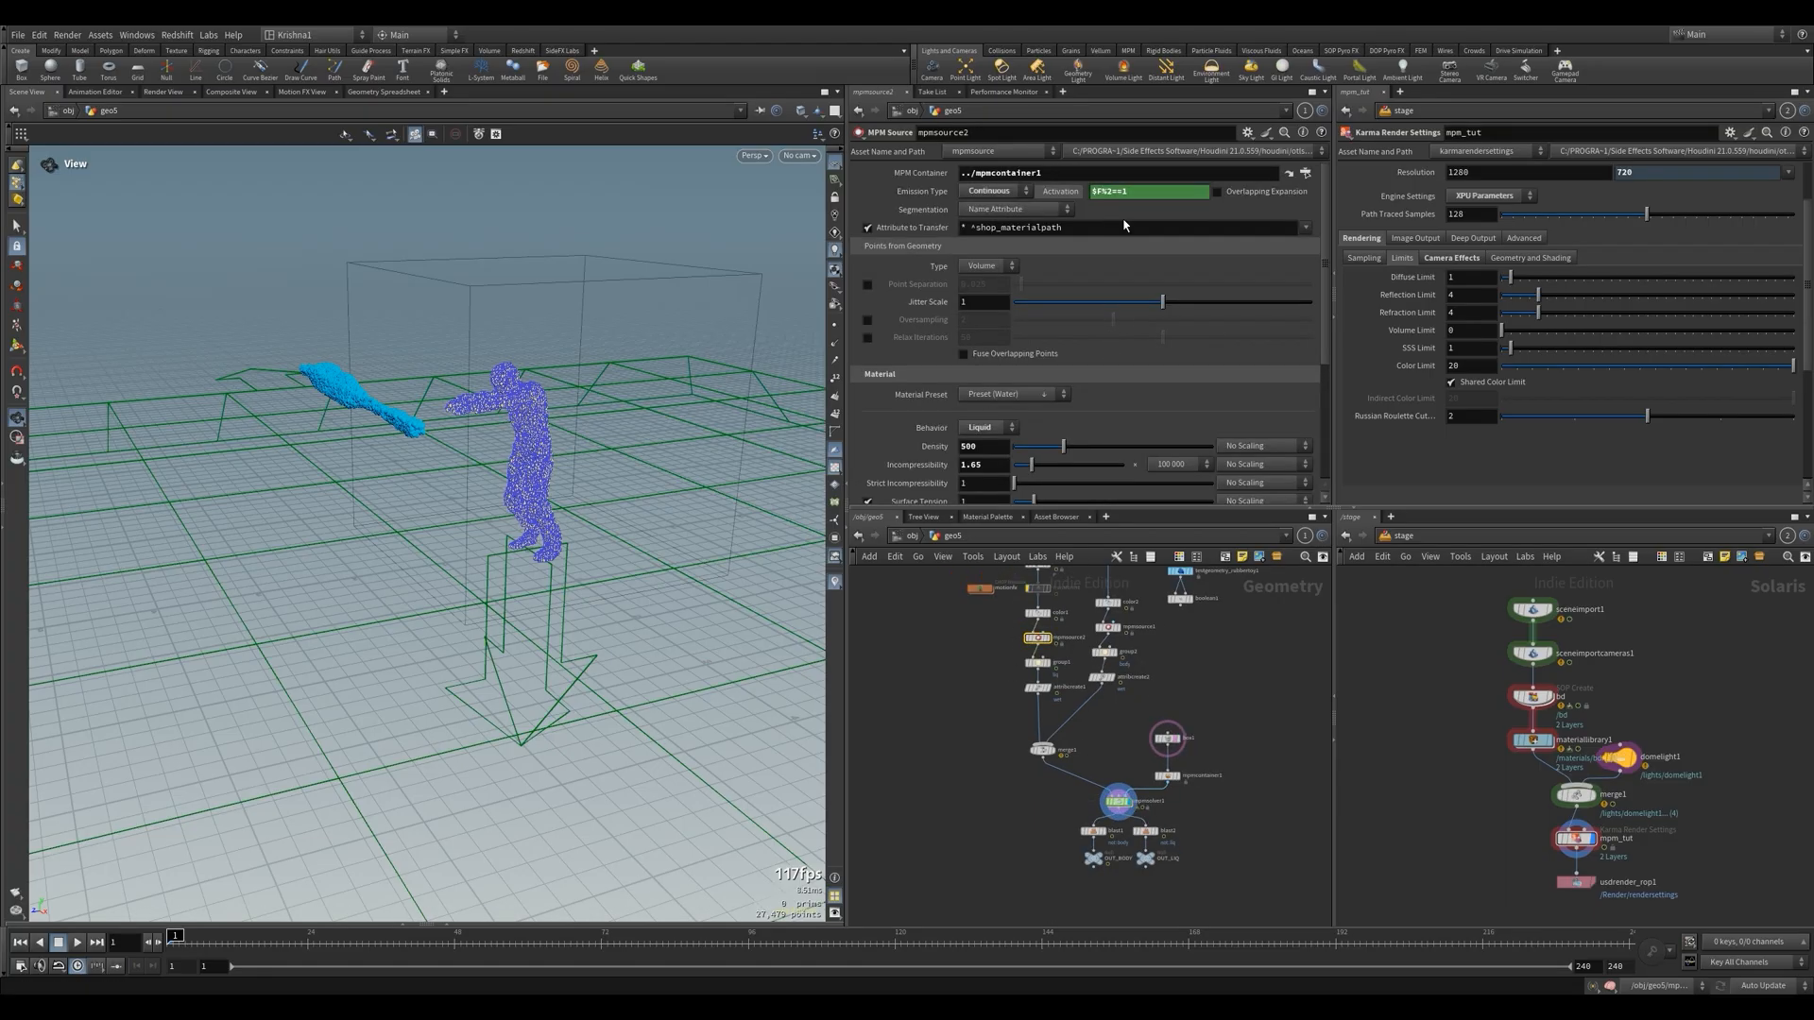
pyautogui.moveTo(1134, 191); pyautogui.dragTo(1088, 195)
pyautogui.click(1124, 192)
pyautogui.press('BackSpace')
pyautogui.click(1119, 802)
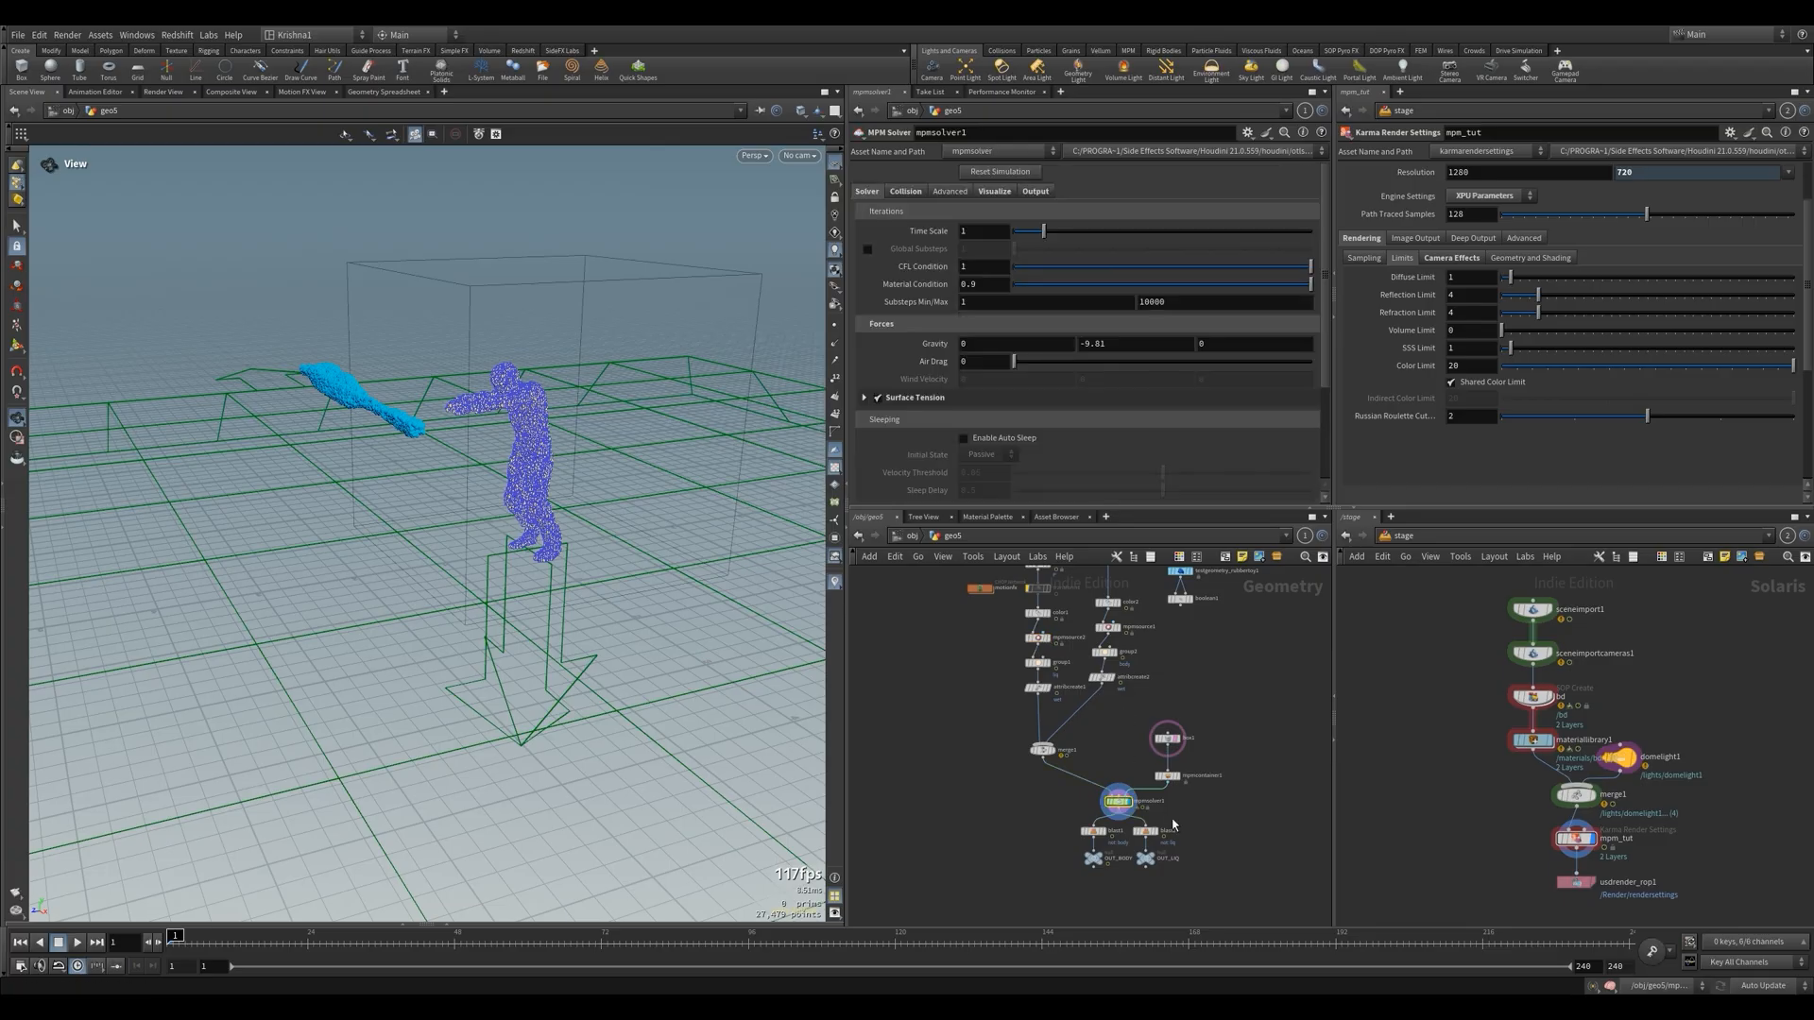
pyautogui.press('Up')
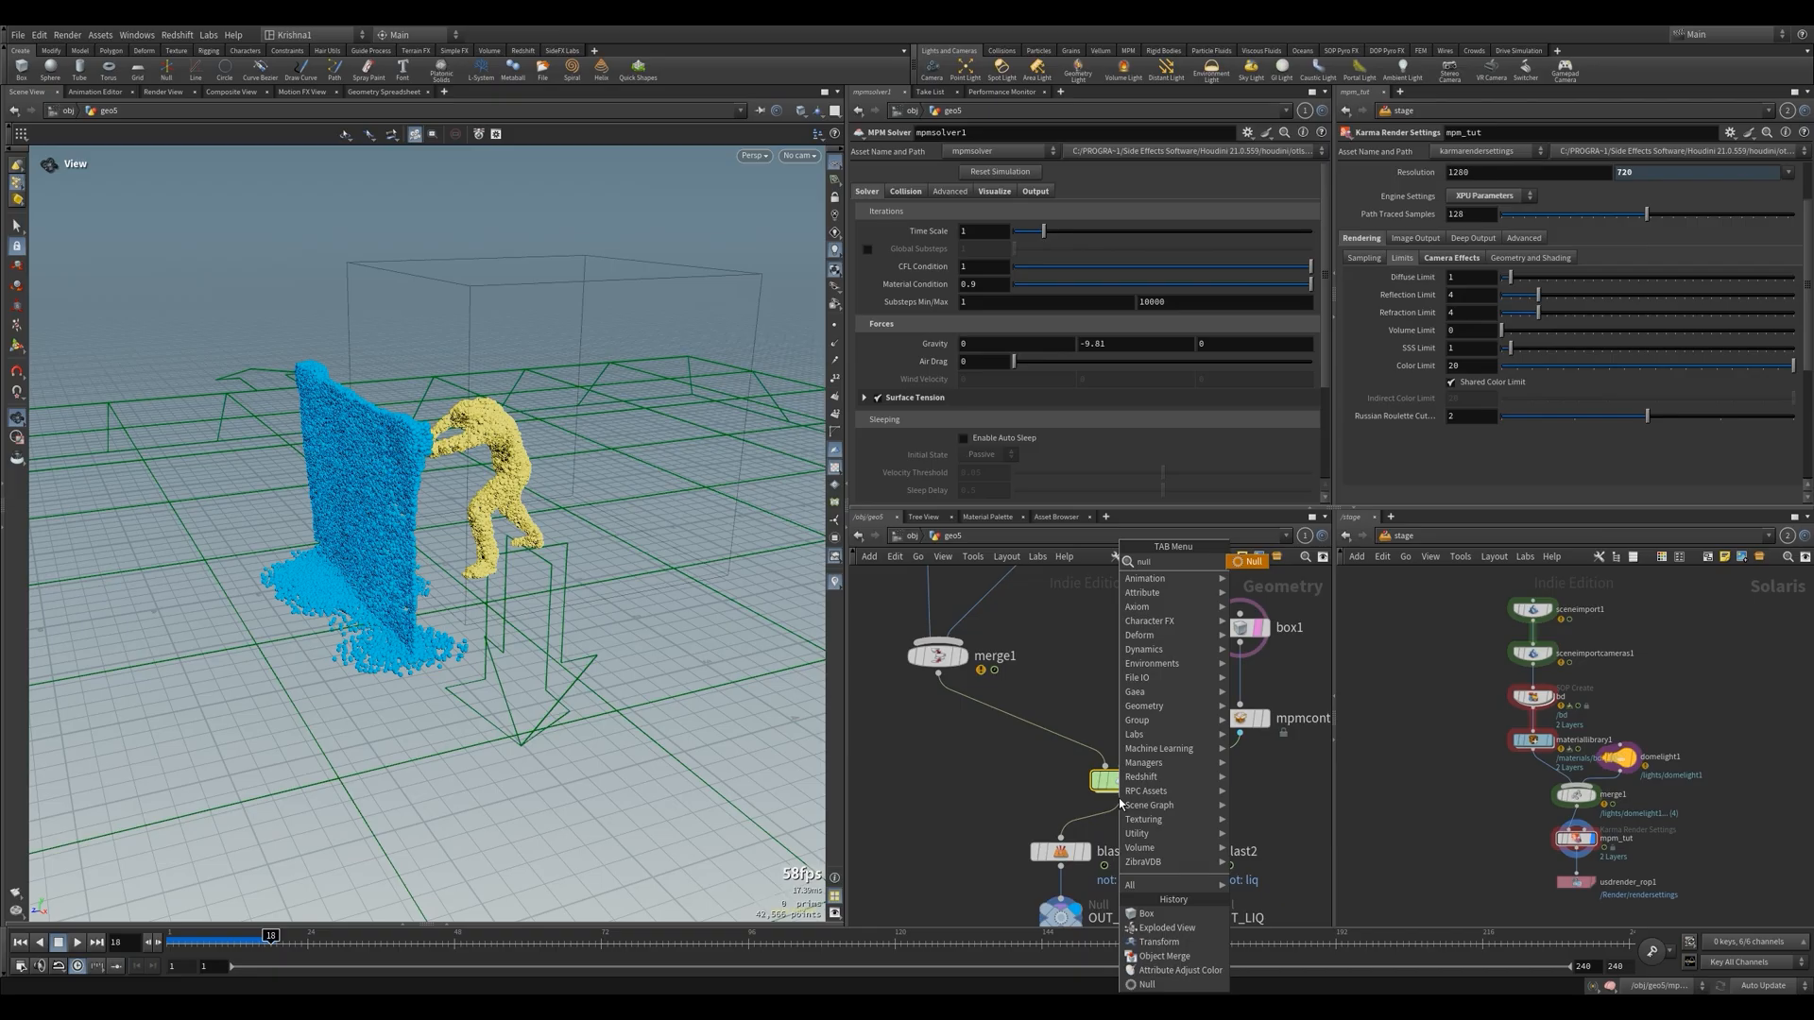
# Insert a Null node after mpmsolver1, ahead of the branches to the two output nodes, and display it
pyautogui.click(1145, 919)
pyautogui.click(1123, 845)
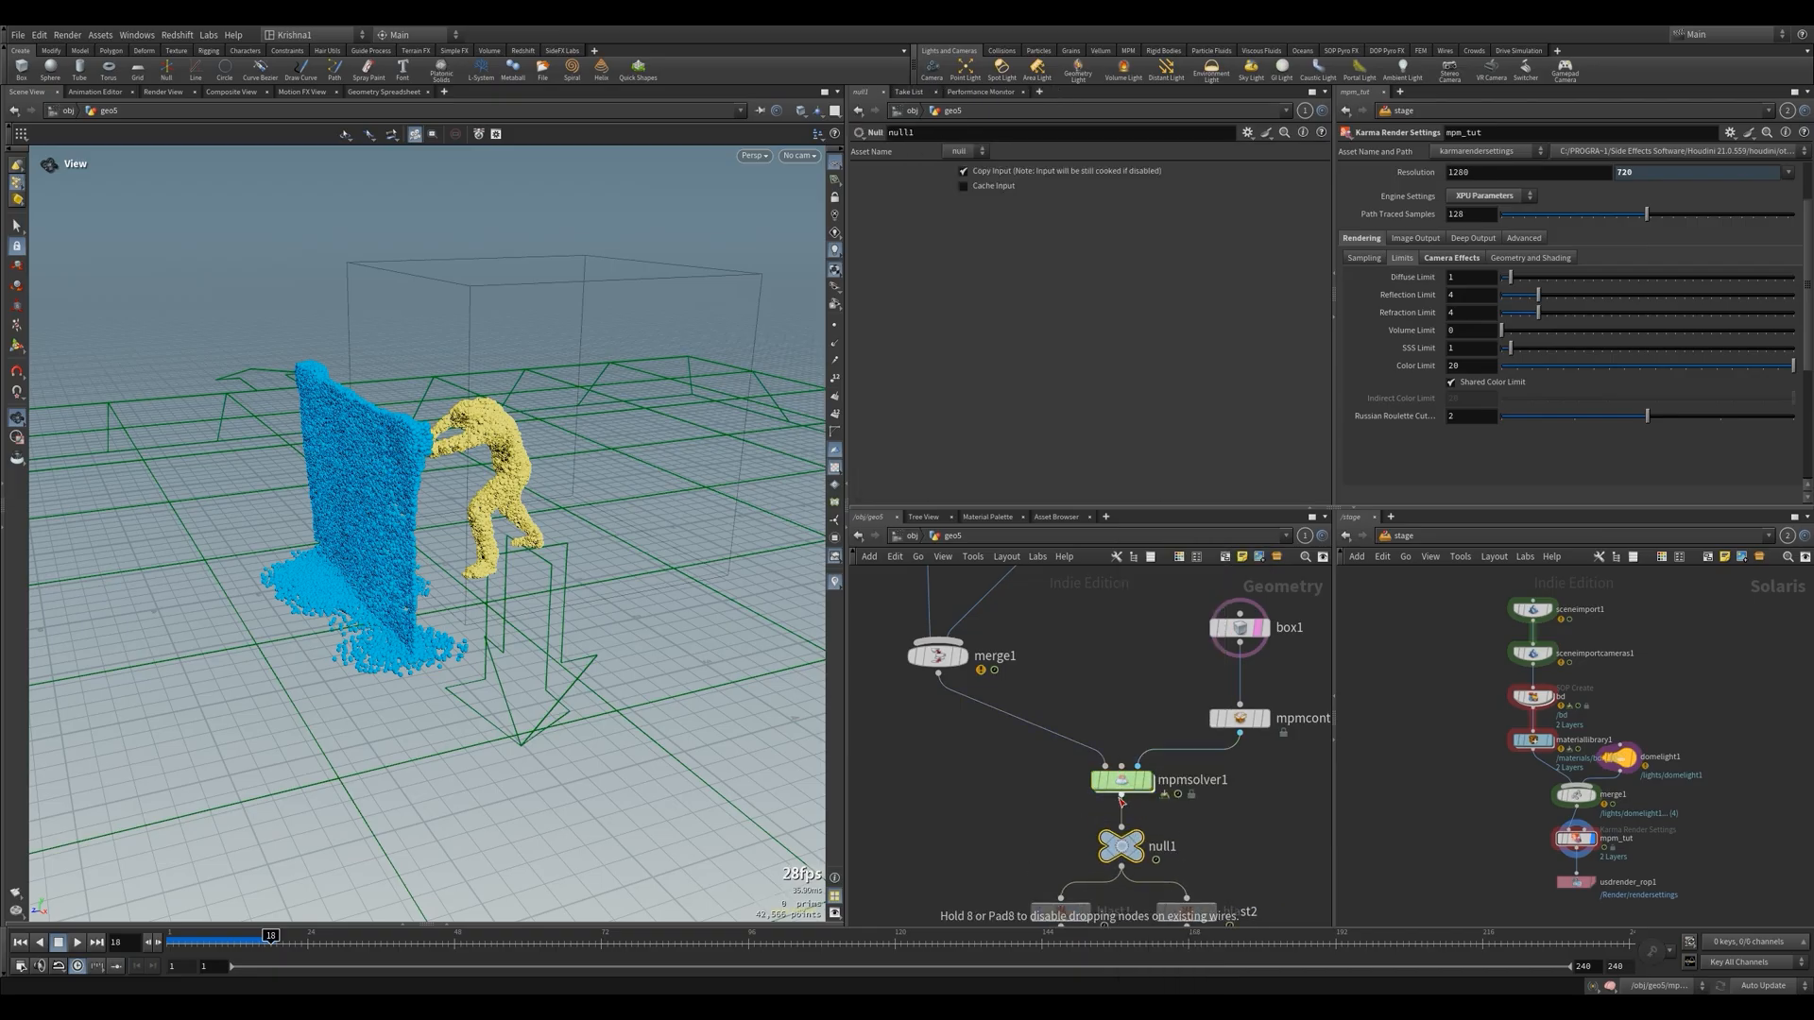
pyautogui.click(1137, 836)
pyautogui.scroll(-3, 1097, 784)
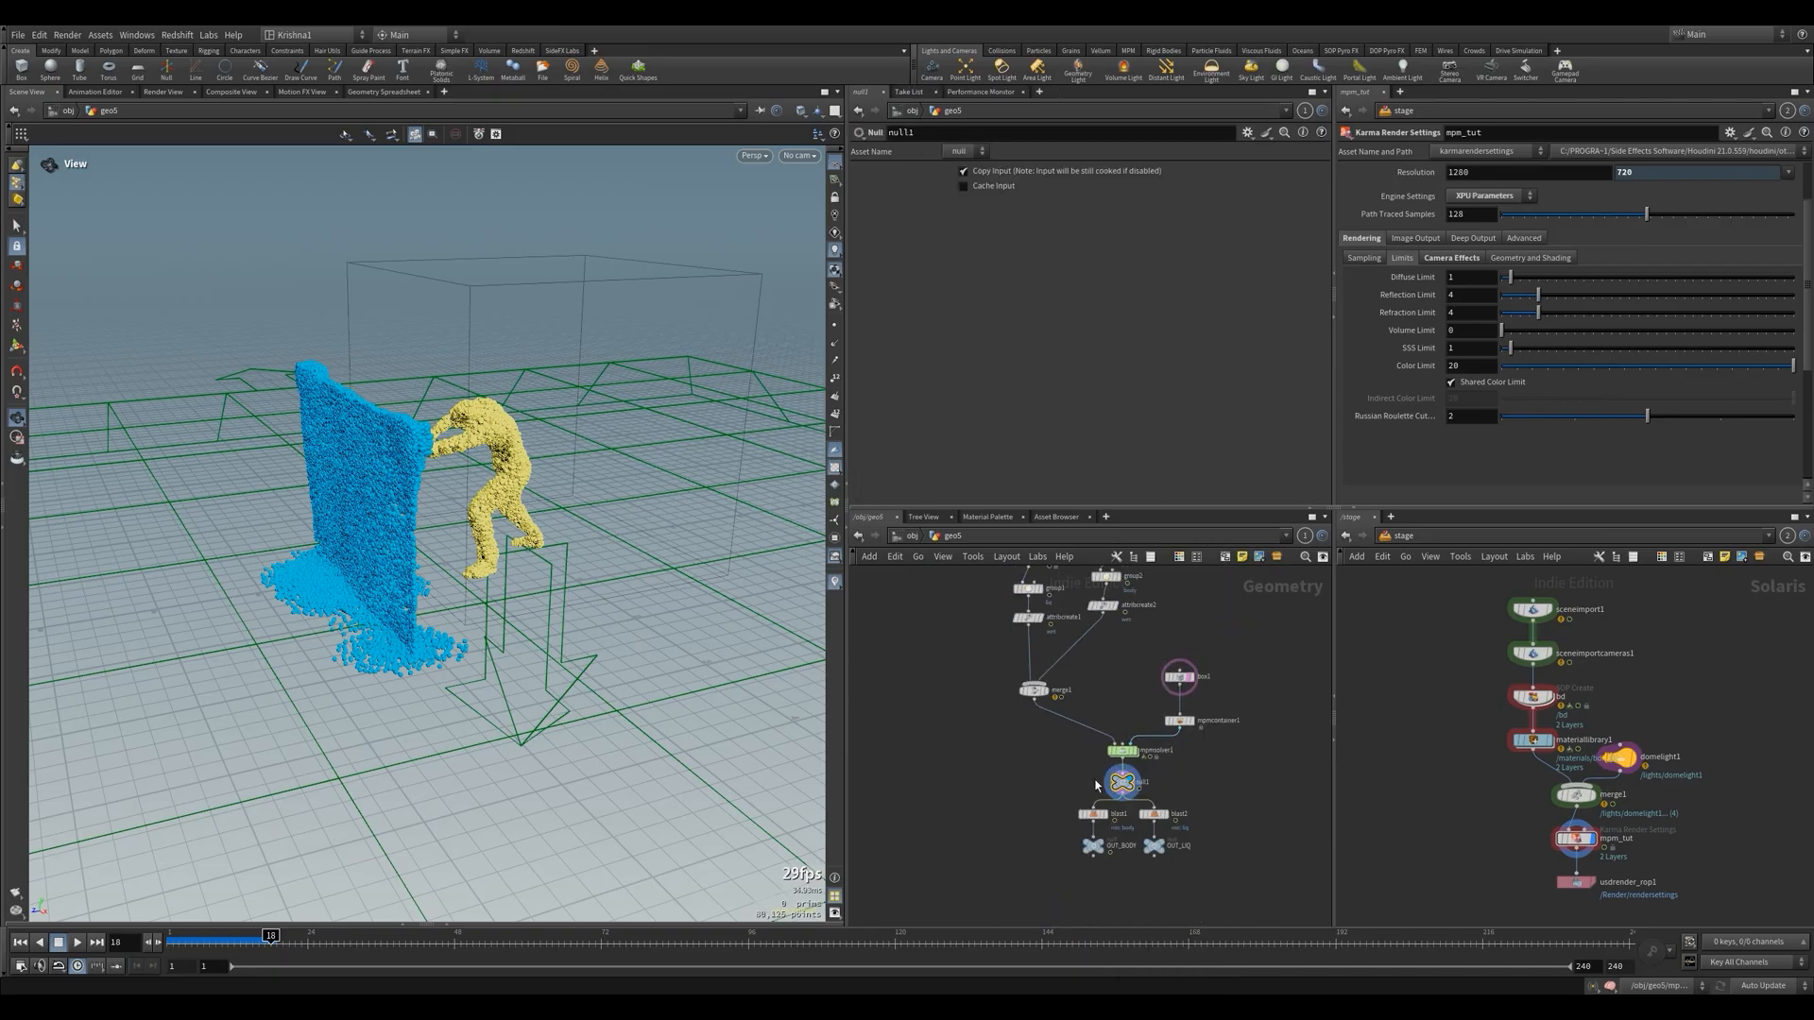
pyautogui.rightClick(47, 104)
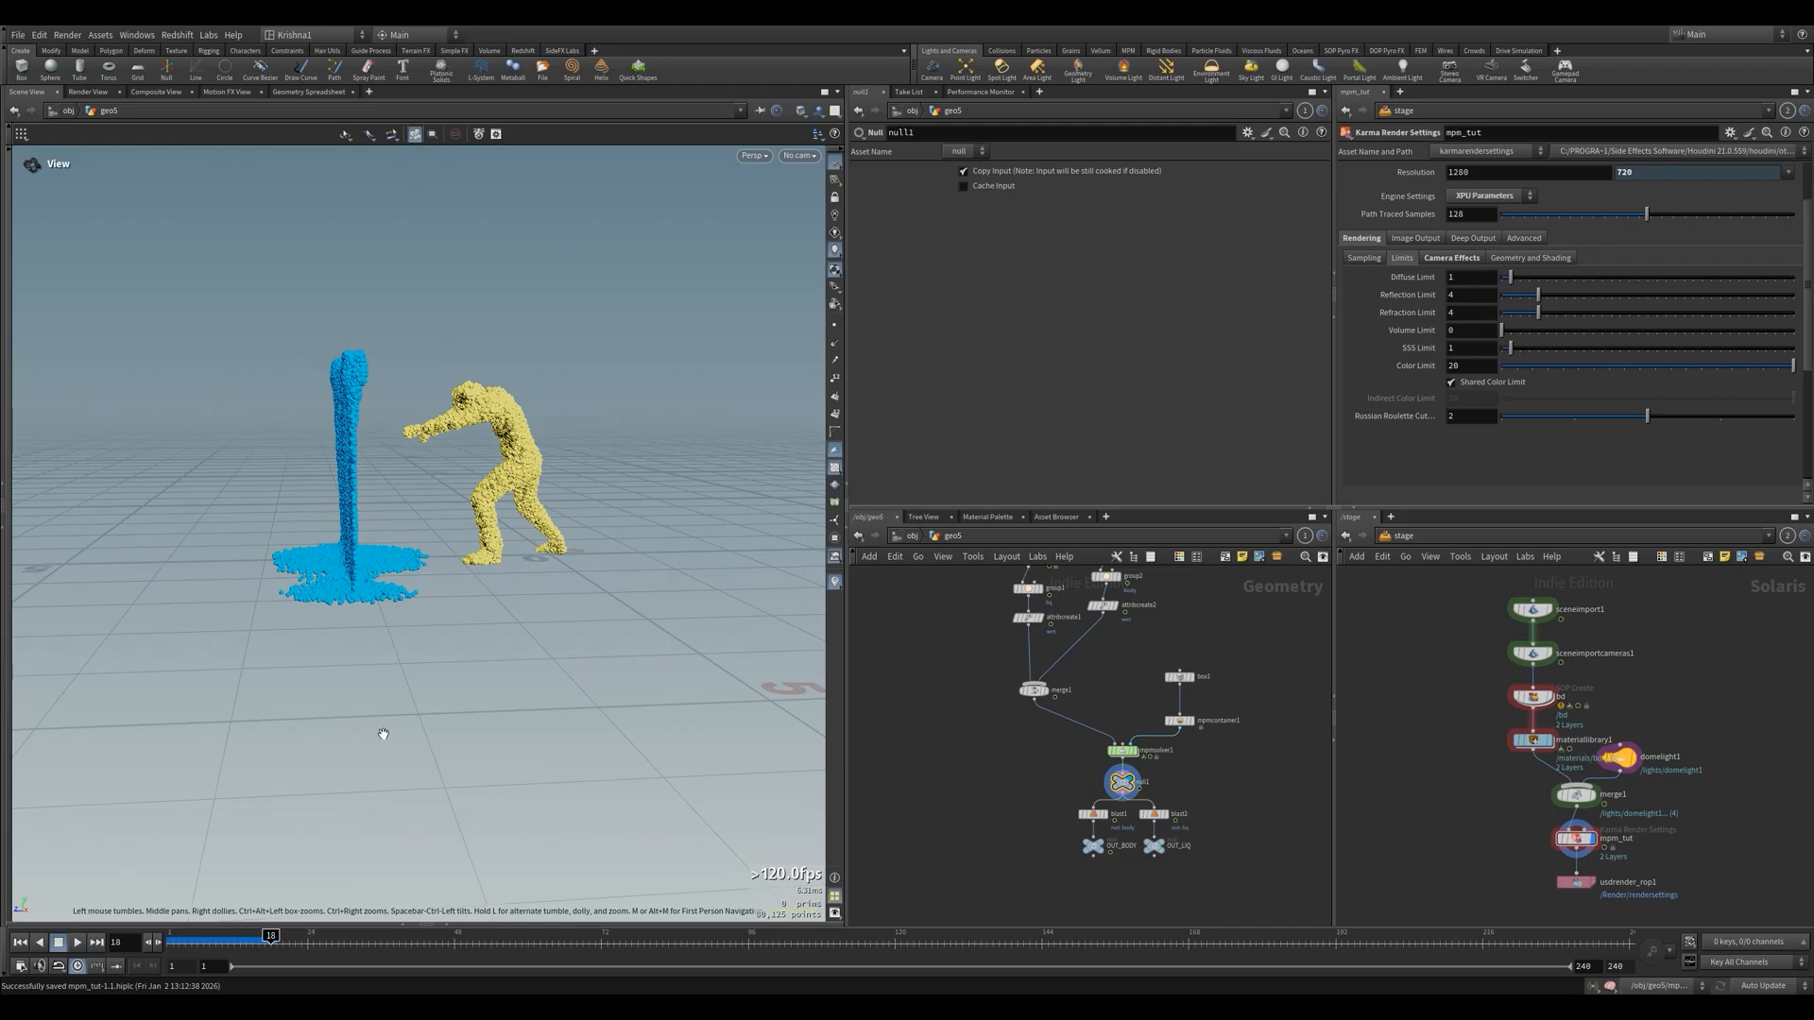
# Play the simulation with the null displayed, restart it from the first frame, then stop and return there
pyautogui.click(78, 942)
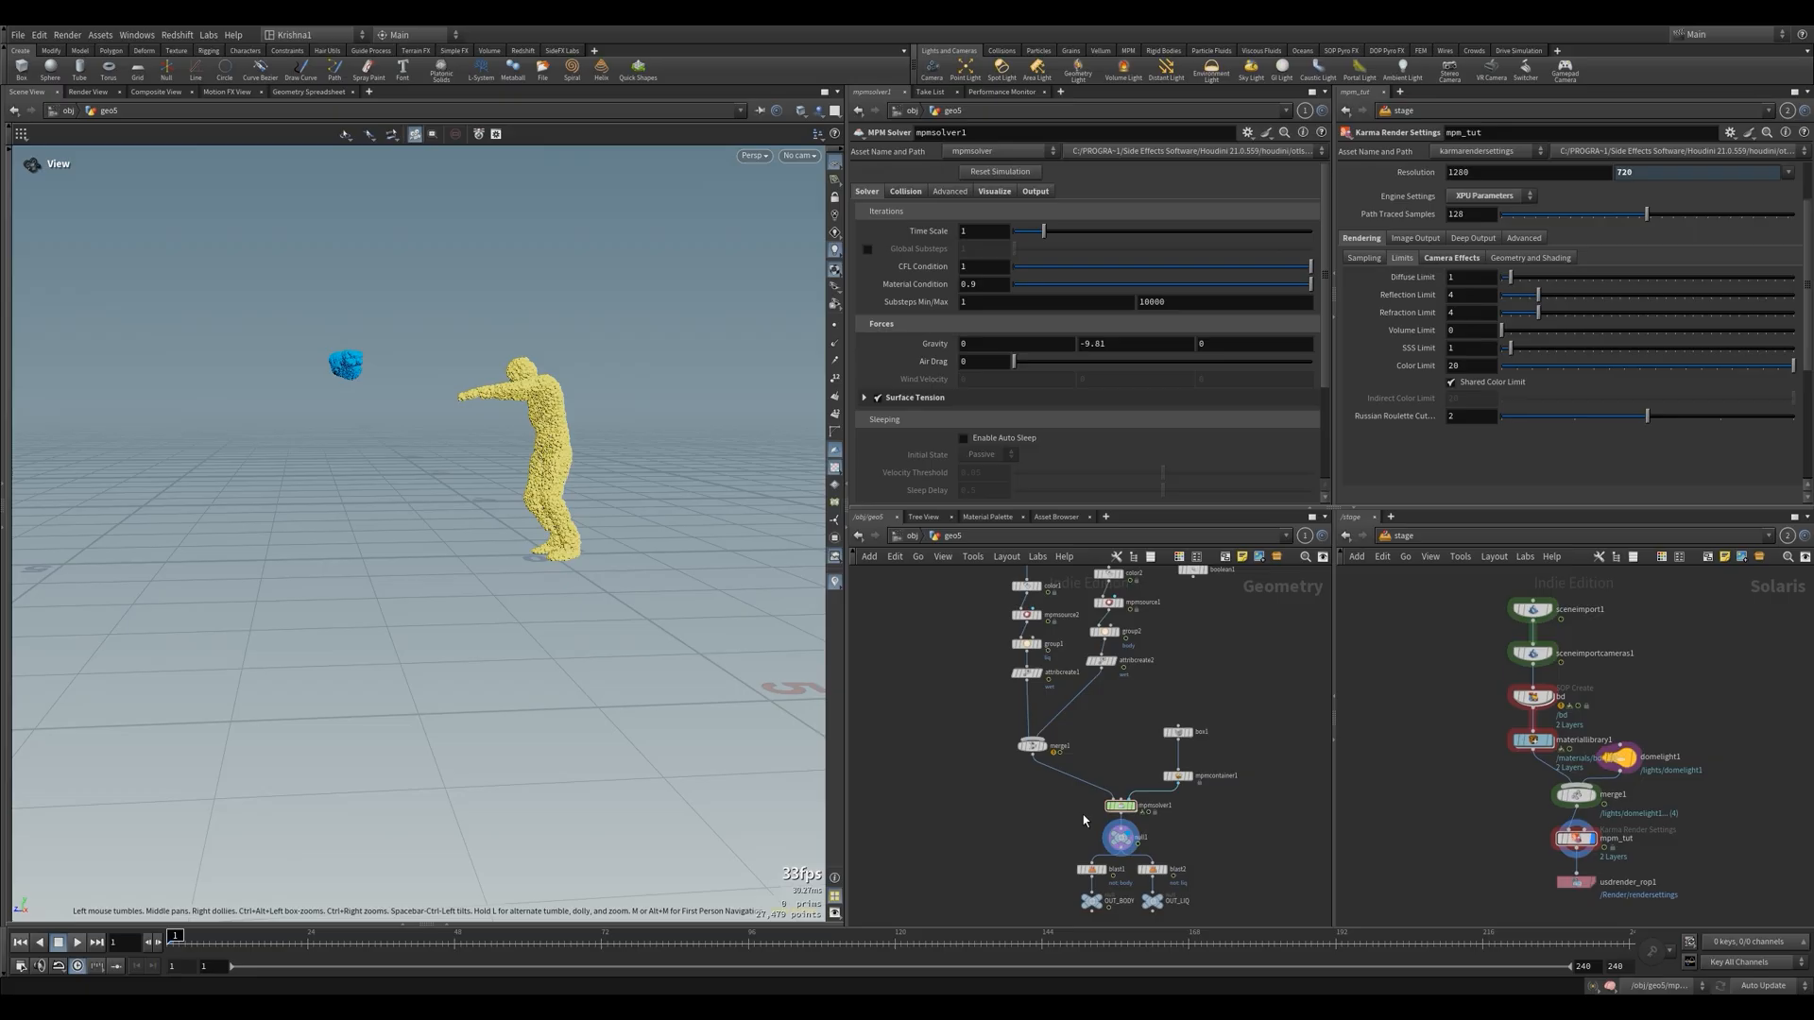
pyautogui.press('Up')
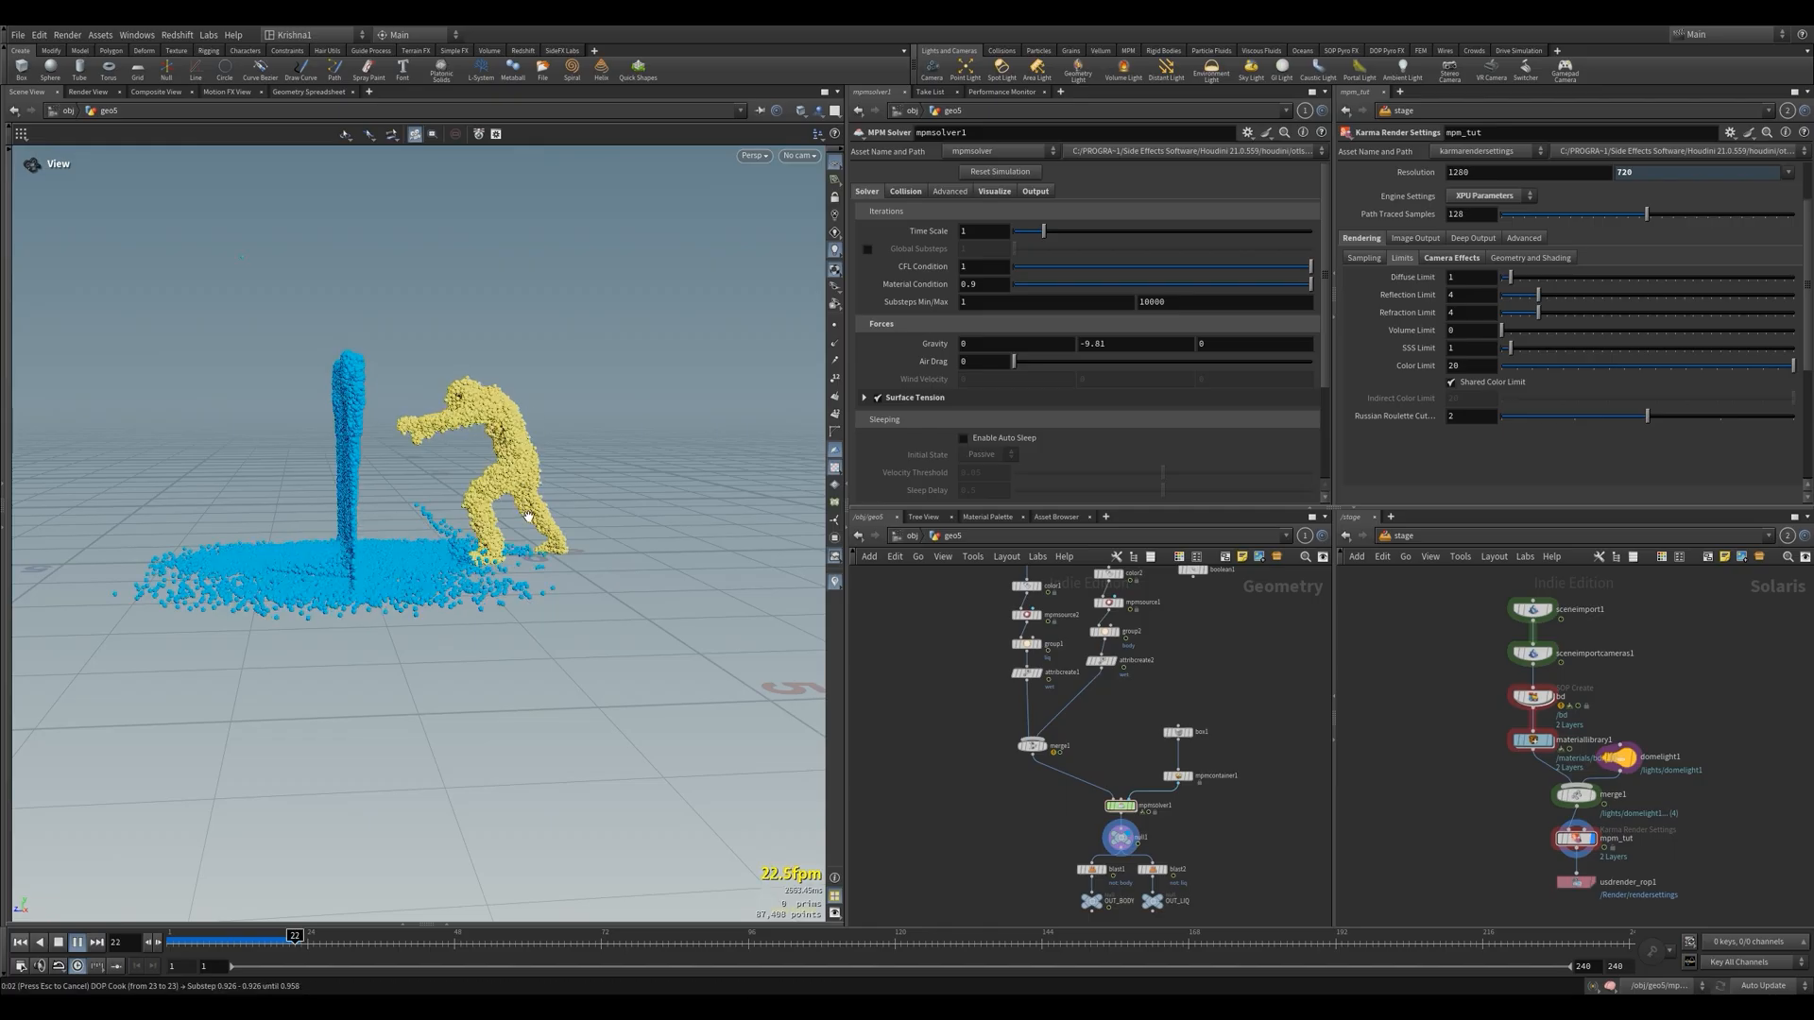
pyautogui.click(21, 943)
# Set mpmsource1's Activation expression to $F==1
pyautogui.moveTo(1136, 762); pyautogui.dragTo(1130, 773, button='middle')
pyautogui.scroll(2, 1144, 708)
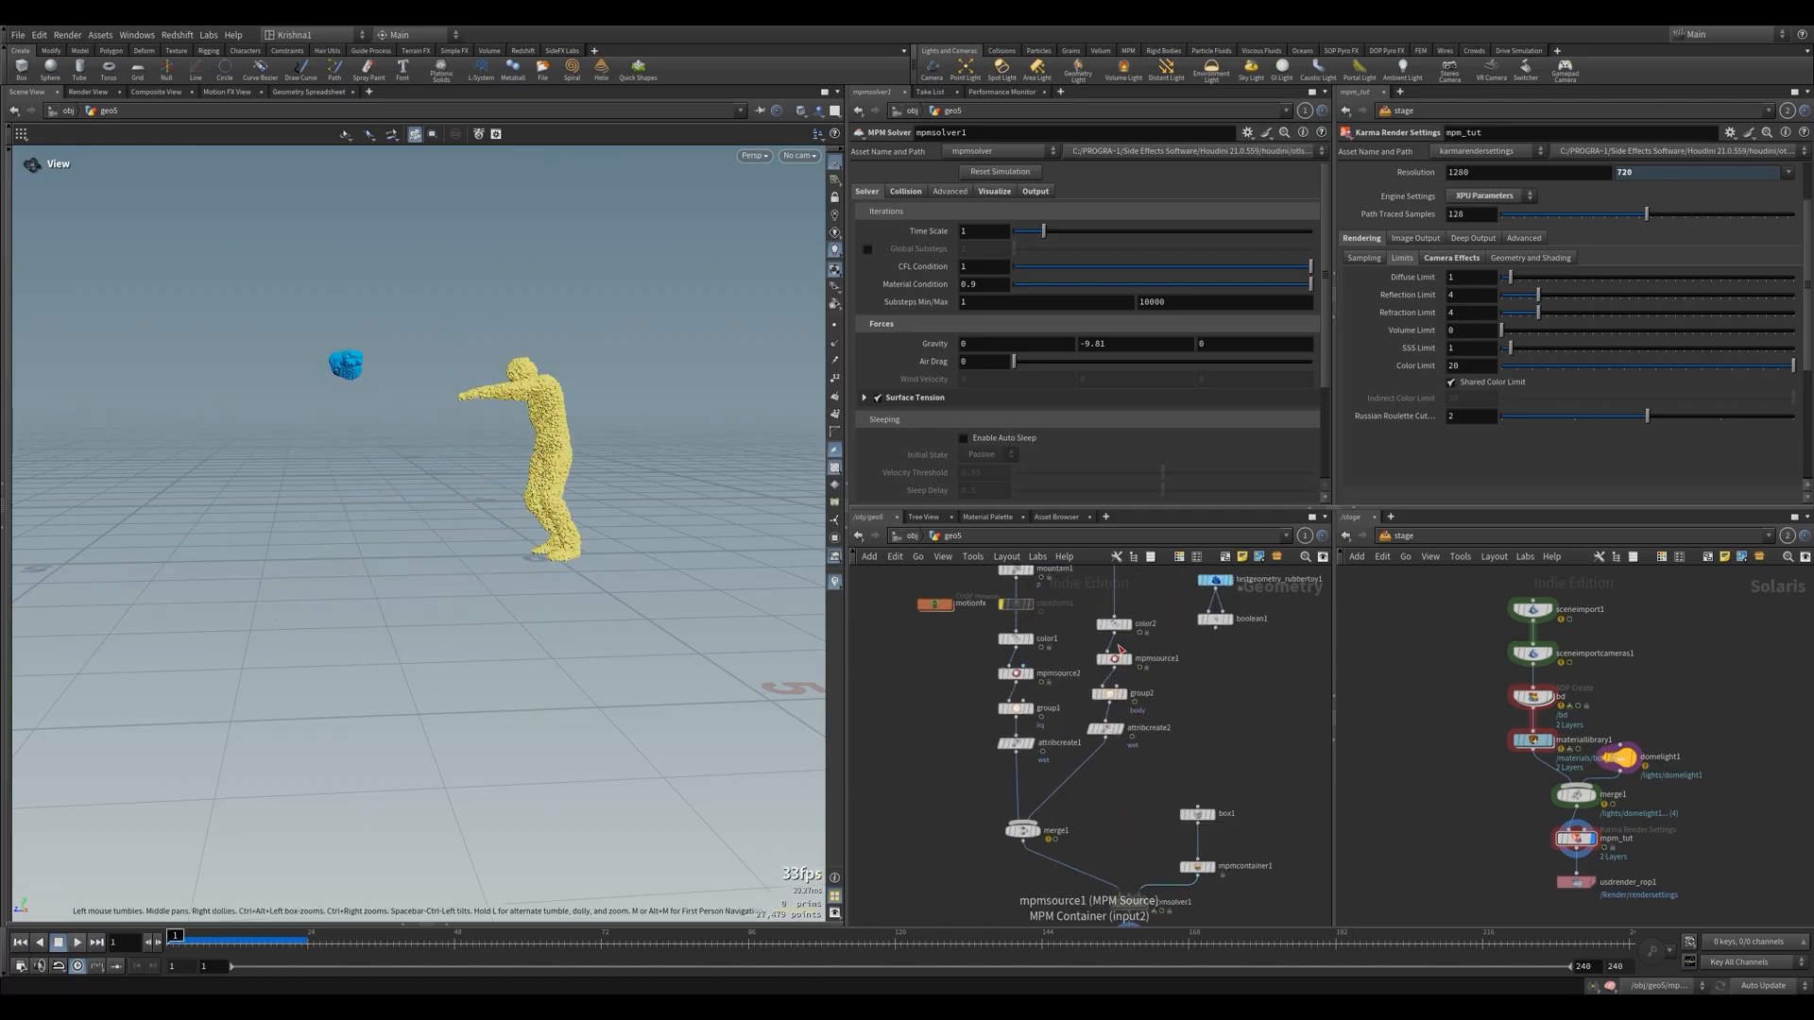
pyautogui.click(1115, 658)
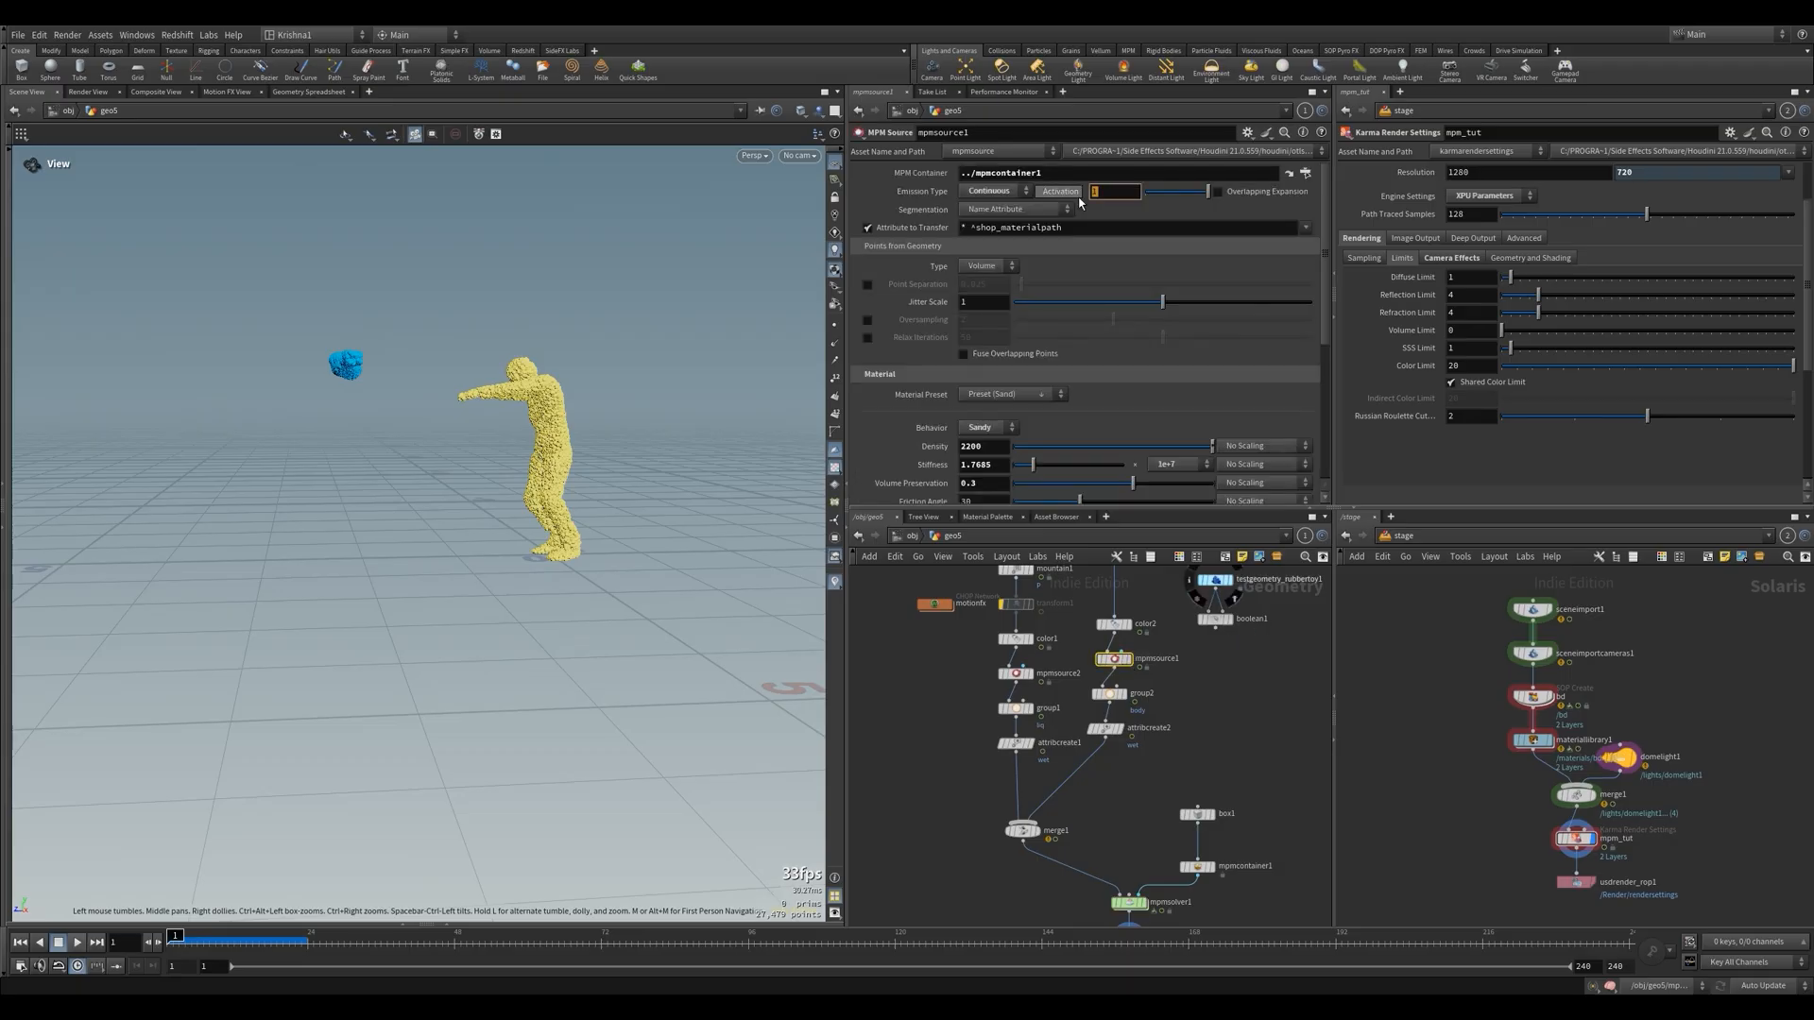
pyautogui.write('$F==1')
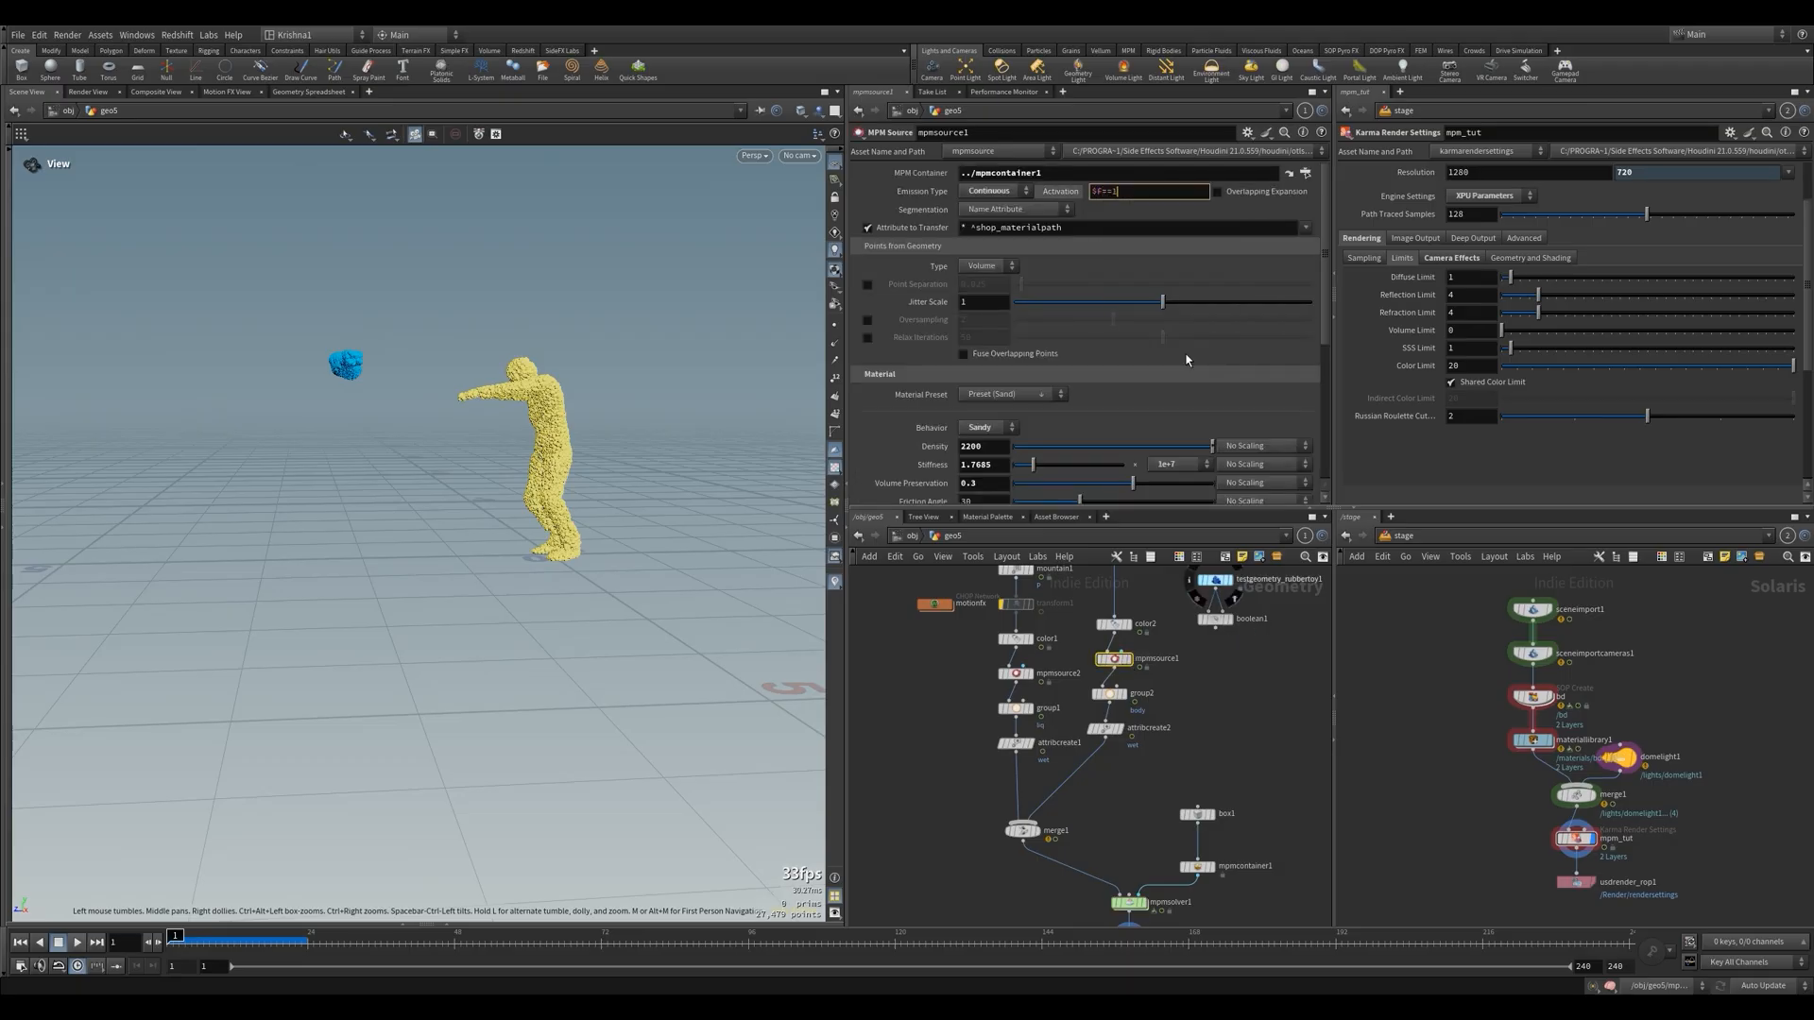
pyautogui.press('Return')
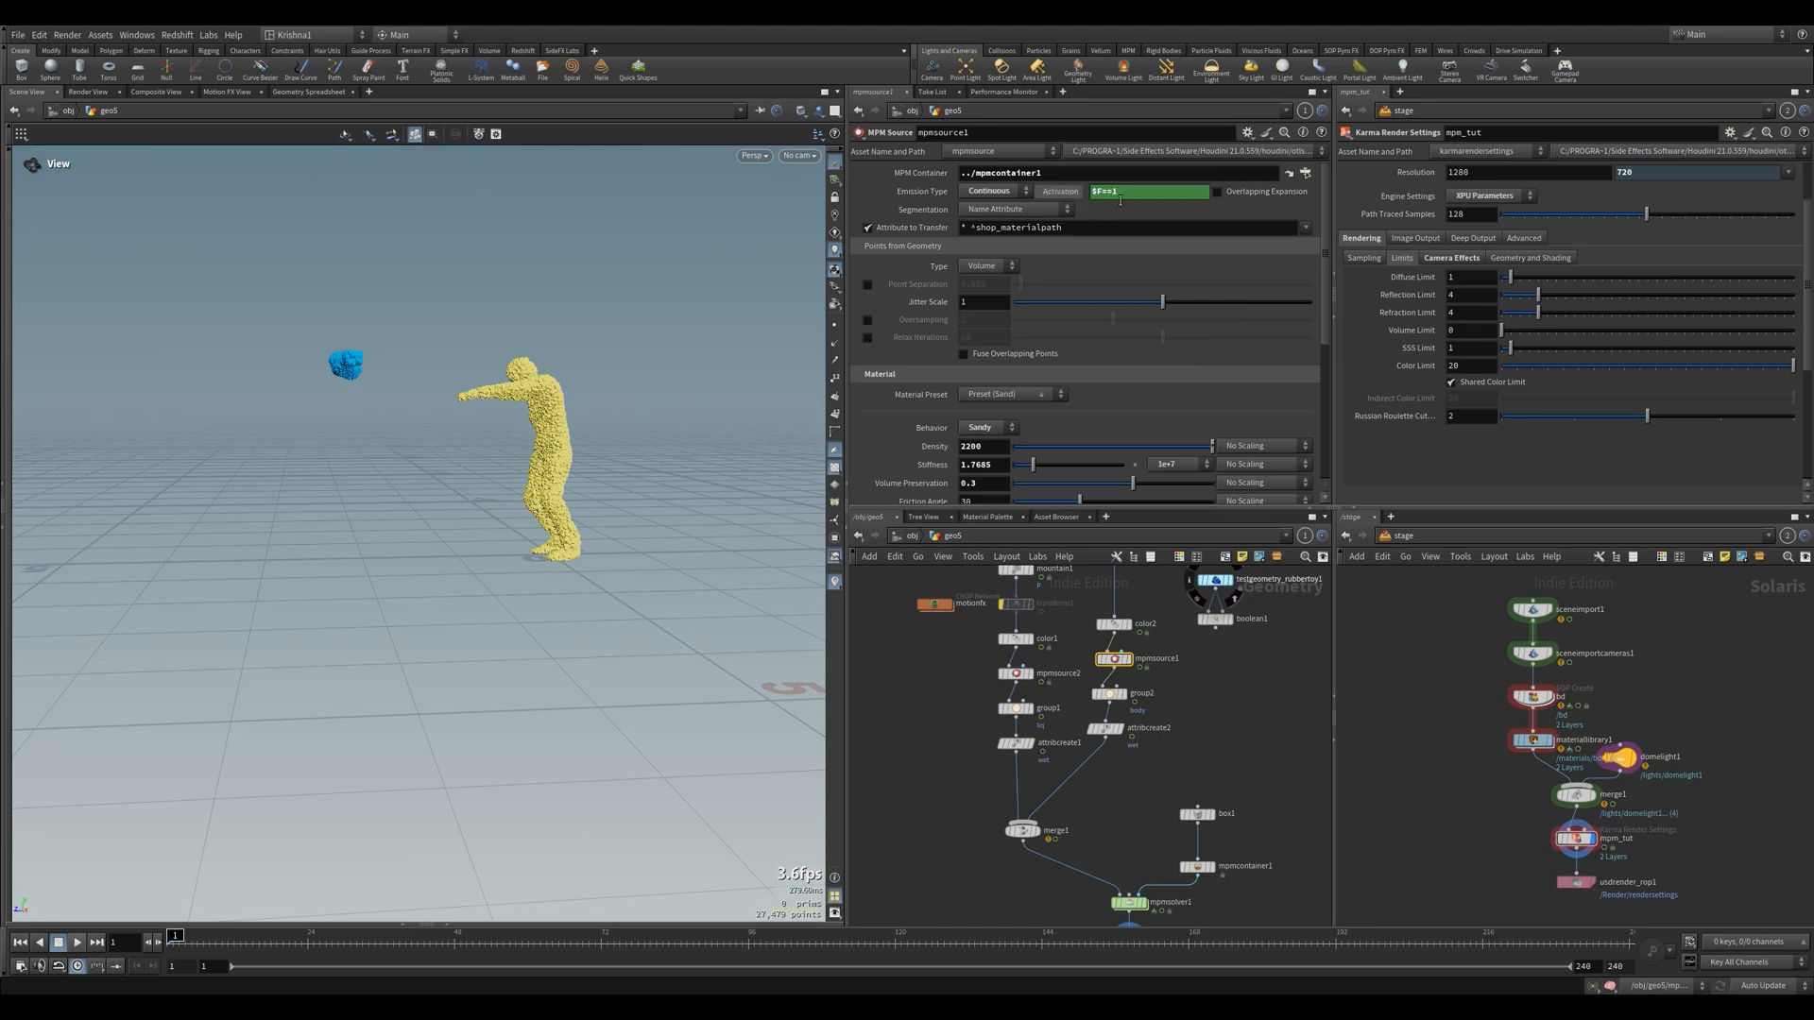
# Try Emission Type Once on mpmsource1 with a short playback, return to the first frame and set it back to Continuous
pyautogui.click(1010, 193)
pyautogui.click(987, 188)
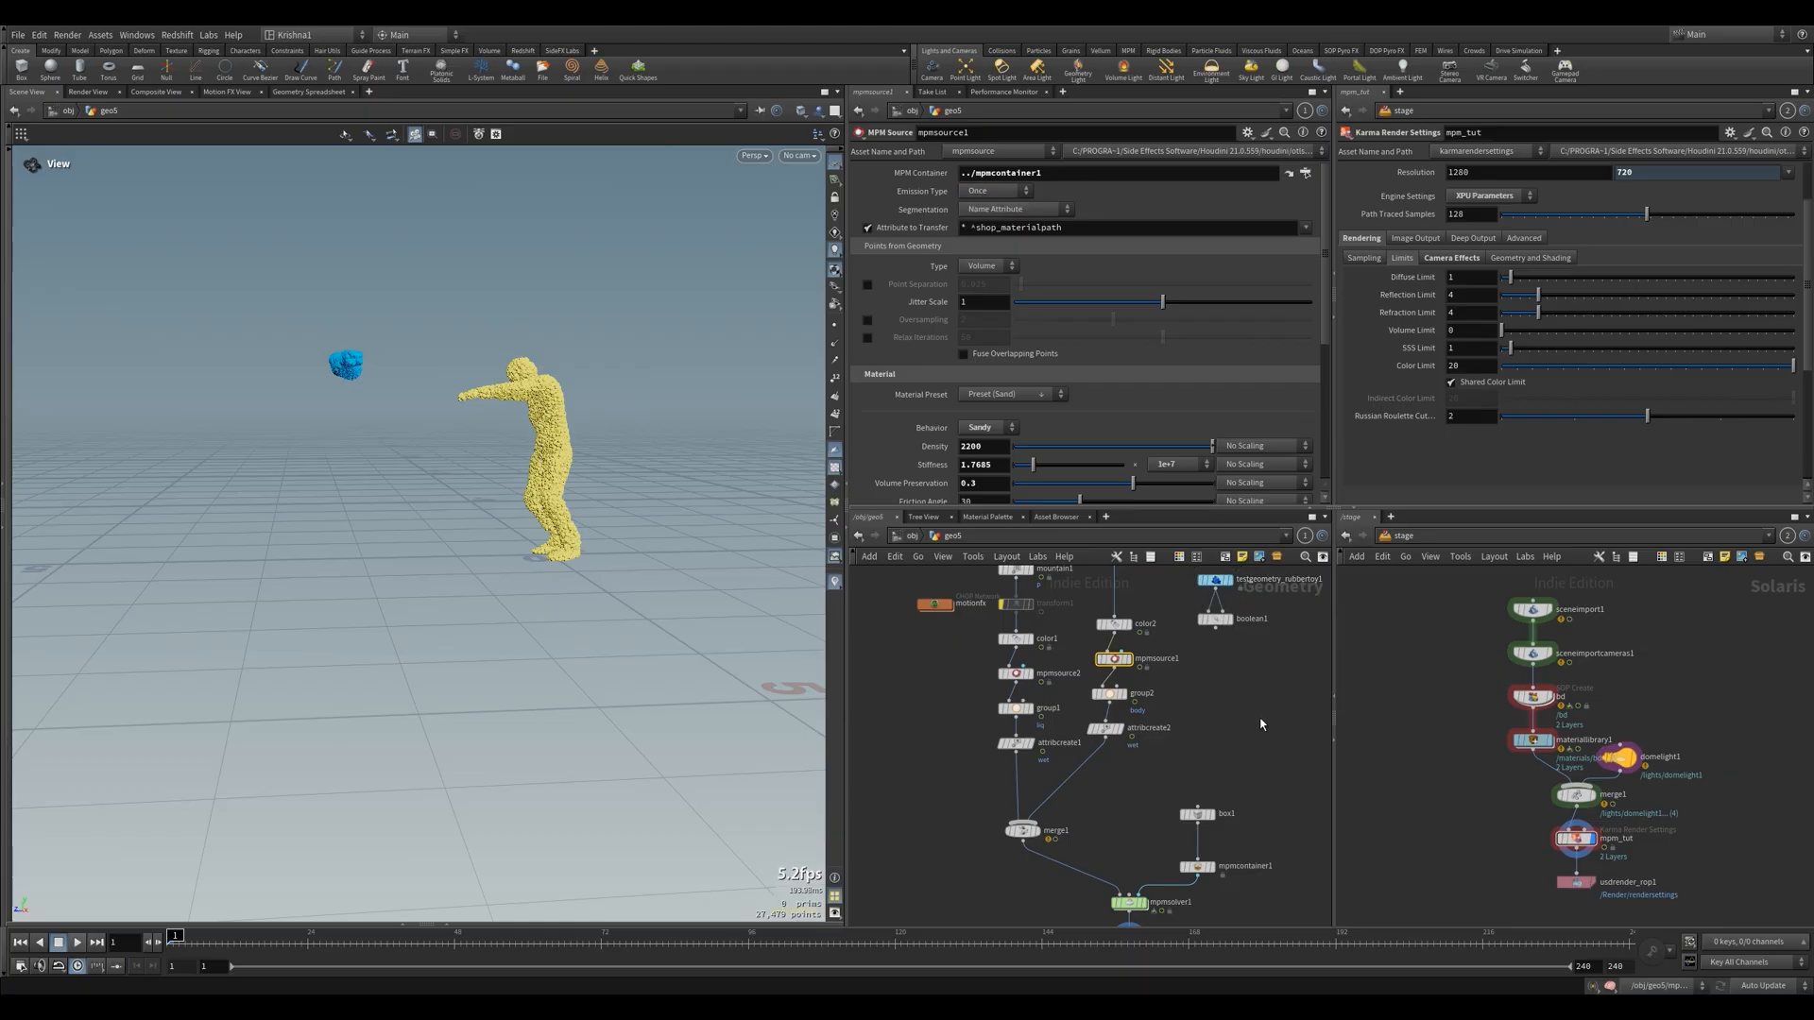
pyautogui.click(1208, 722)
pyautogui.press('Up')
pyautogui.hotkey('ctrl', 'Up')
pyautogui.click(987, 192)
pyautogui.click(992, 222)
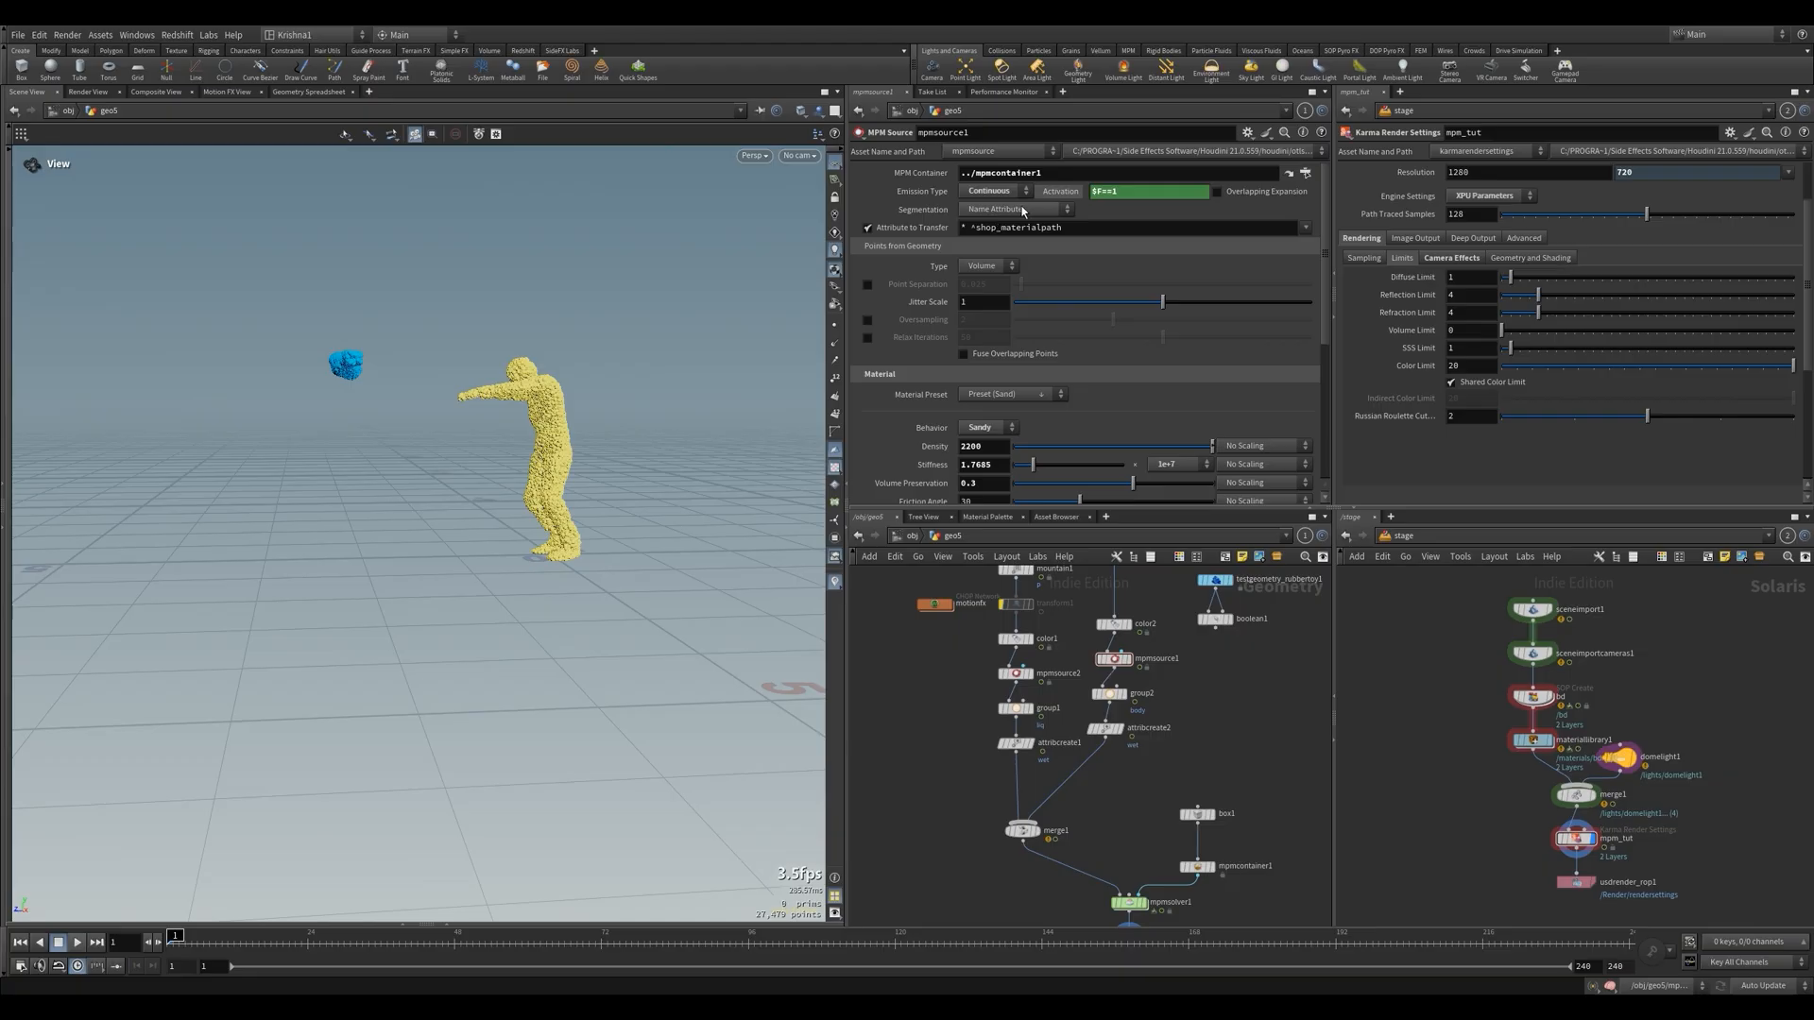
# Recheck mpmsource1's Activation expression, select the null after the solver, play the simulation, stop it and return to the first frame
pyautogui.click(1065, 196)
pyautogui.click(1065, 195)
pyautogui.moveTo(1092, 192); pyautogui.dragTo(1136, 224)
pyautogui.click(1135, 211)
pyautogui.scroll(-4, 1168, 745)
pyautogui.click(1153, 839)
pyautogui.press('Up')
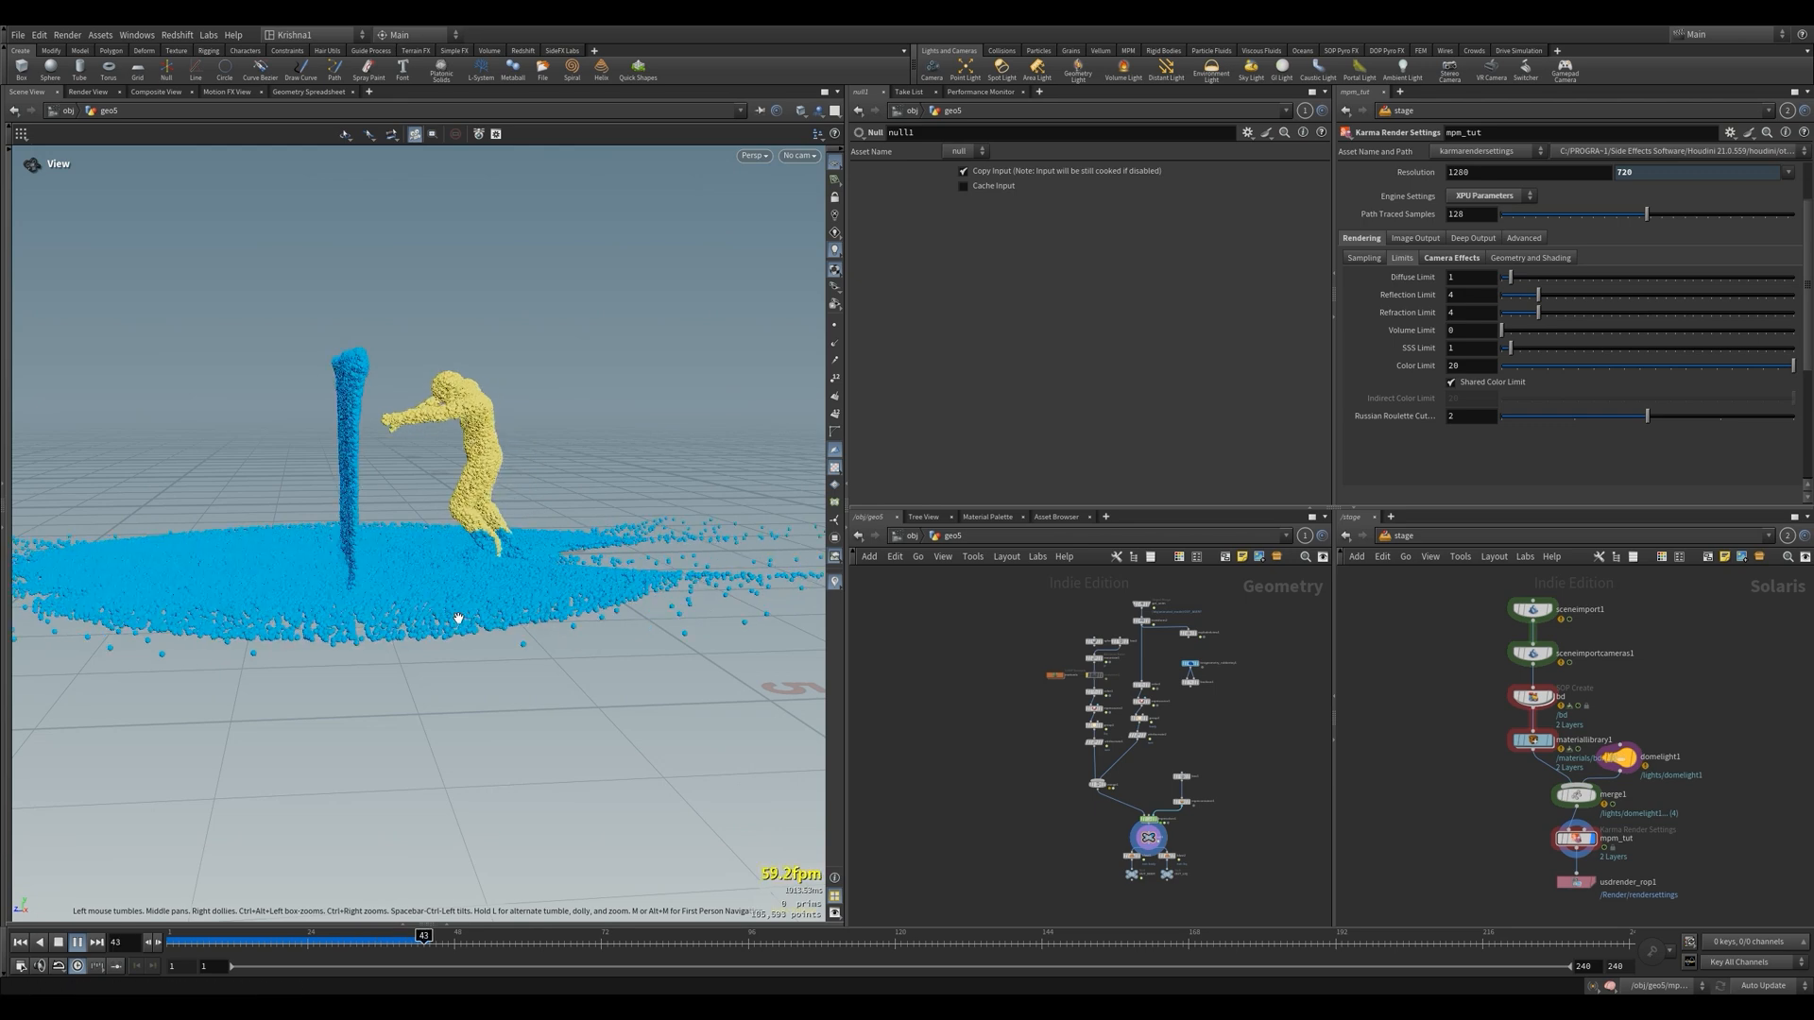
pyautogui.click(57, 941)
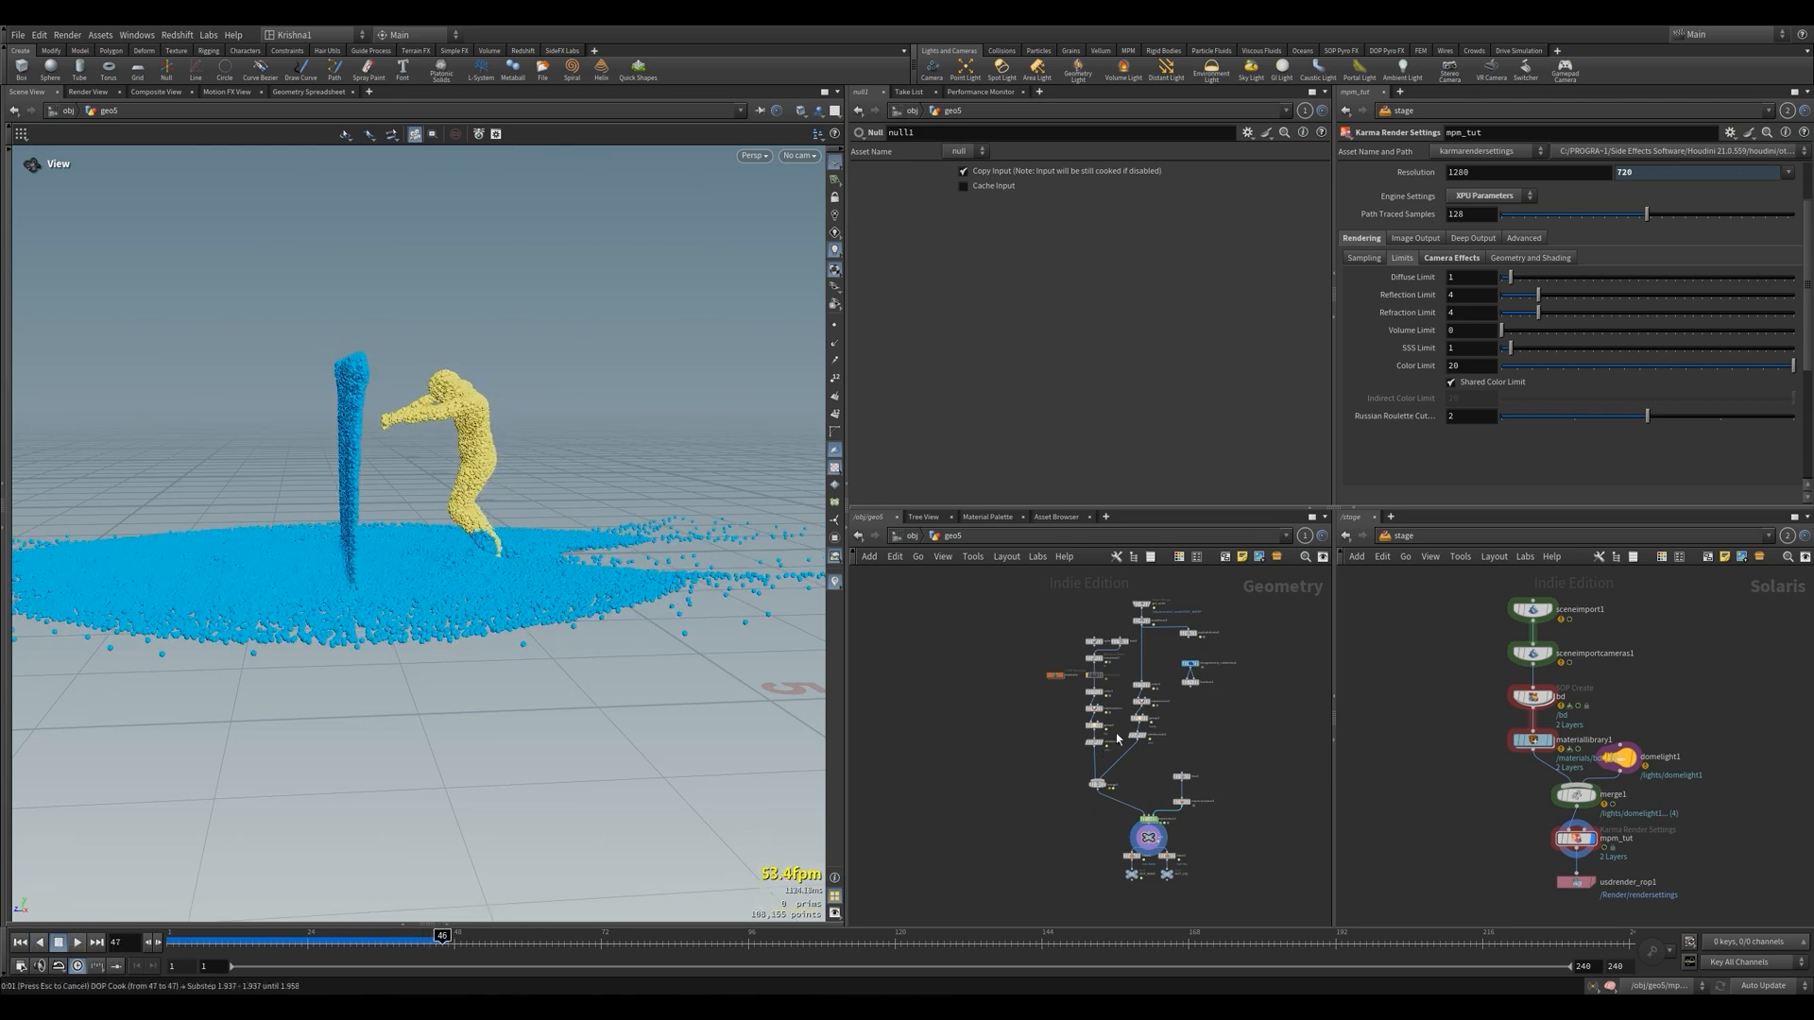
pyautogui.hotkey('ctrl', 'Up')
# Try $F%4==1 as mpmsource2's Activation and restore $F%2==1
pyautogui.scroll(4, 1122, 720)
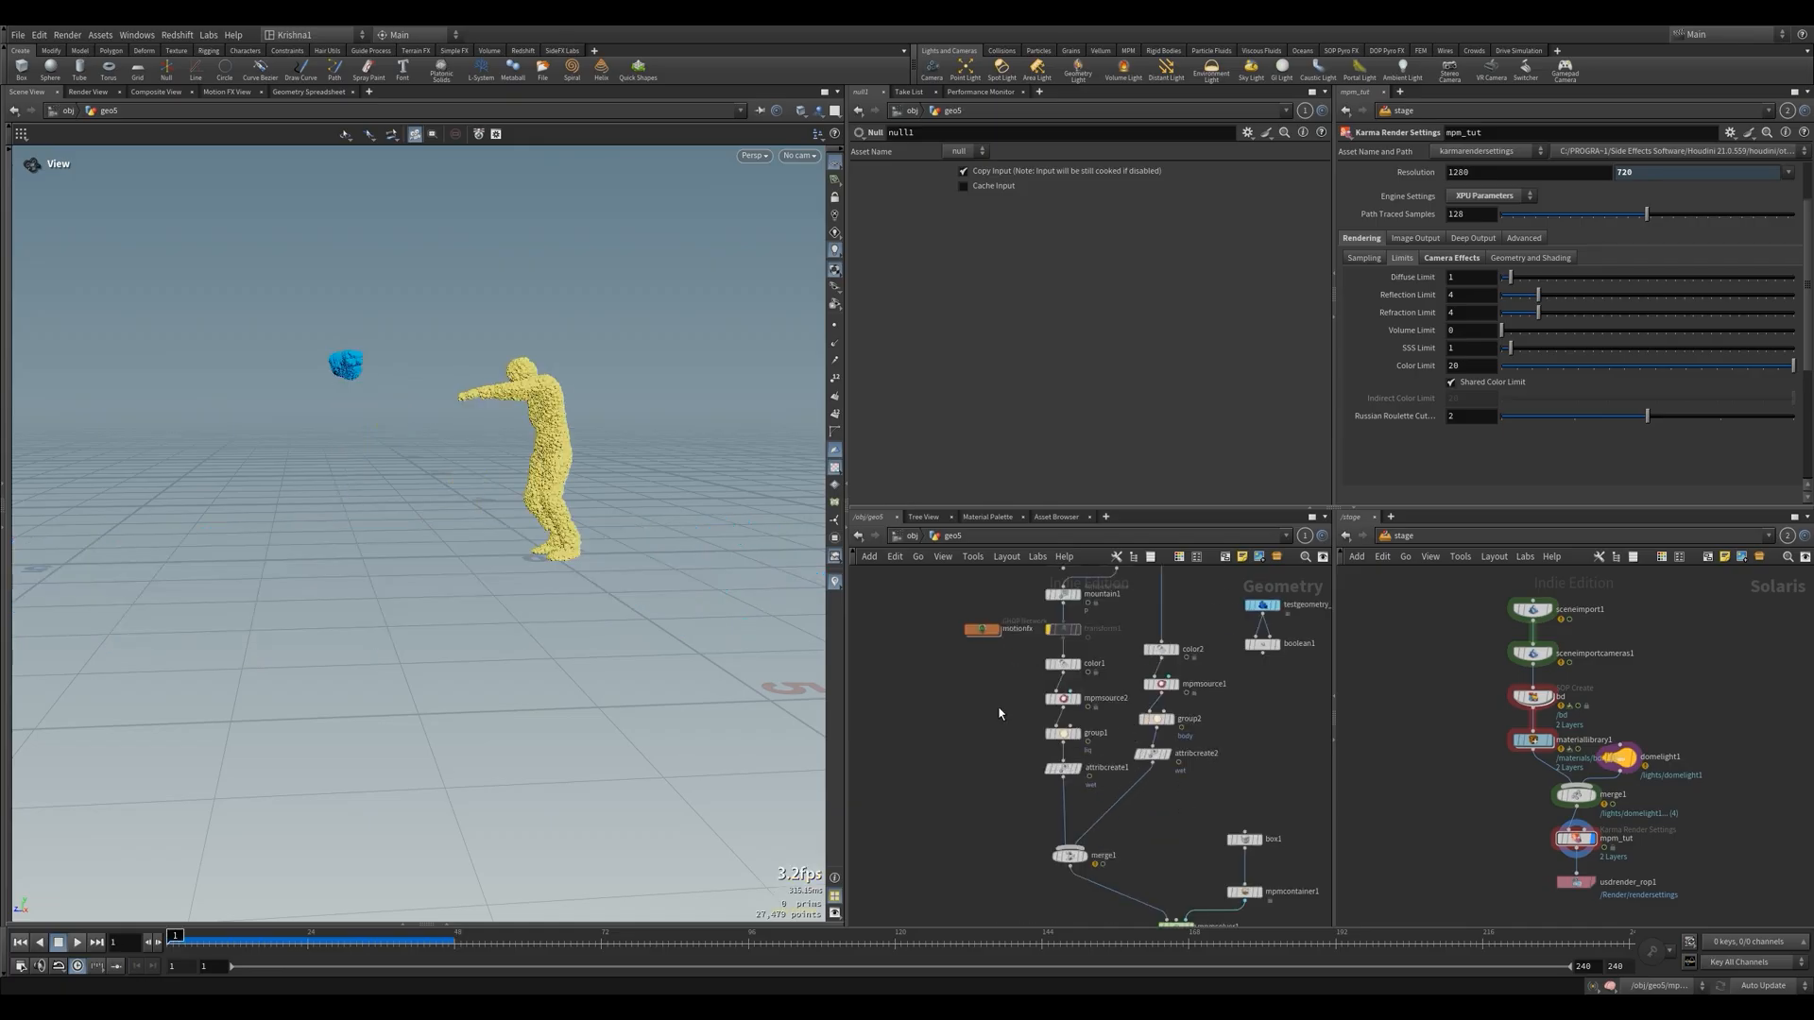
pyautogui.click(1063, 698)
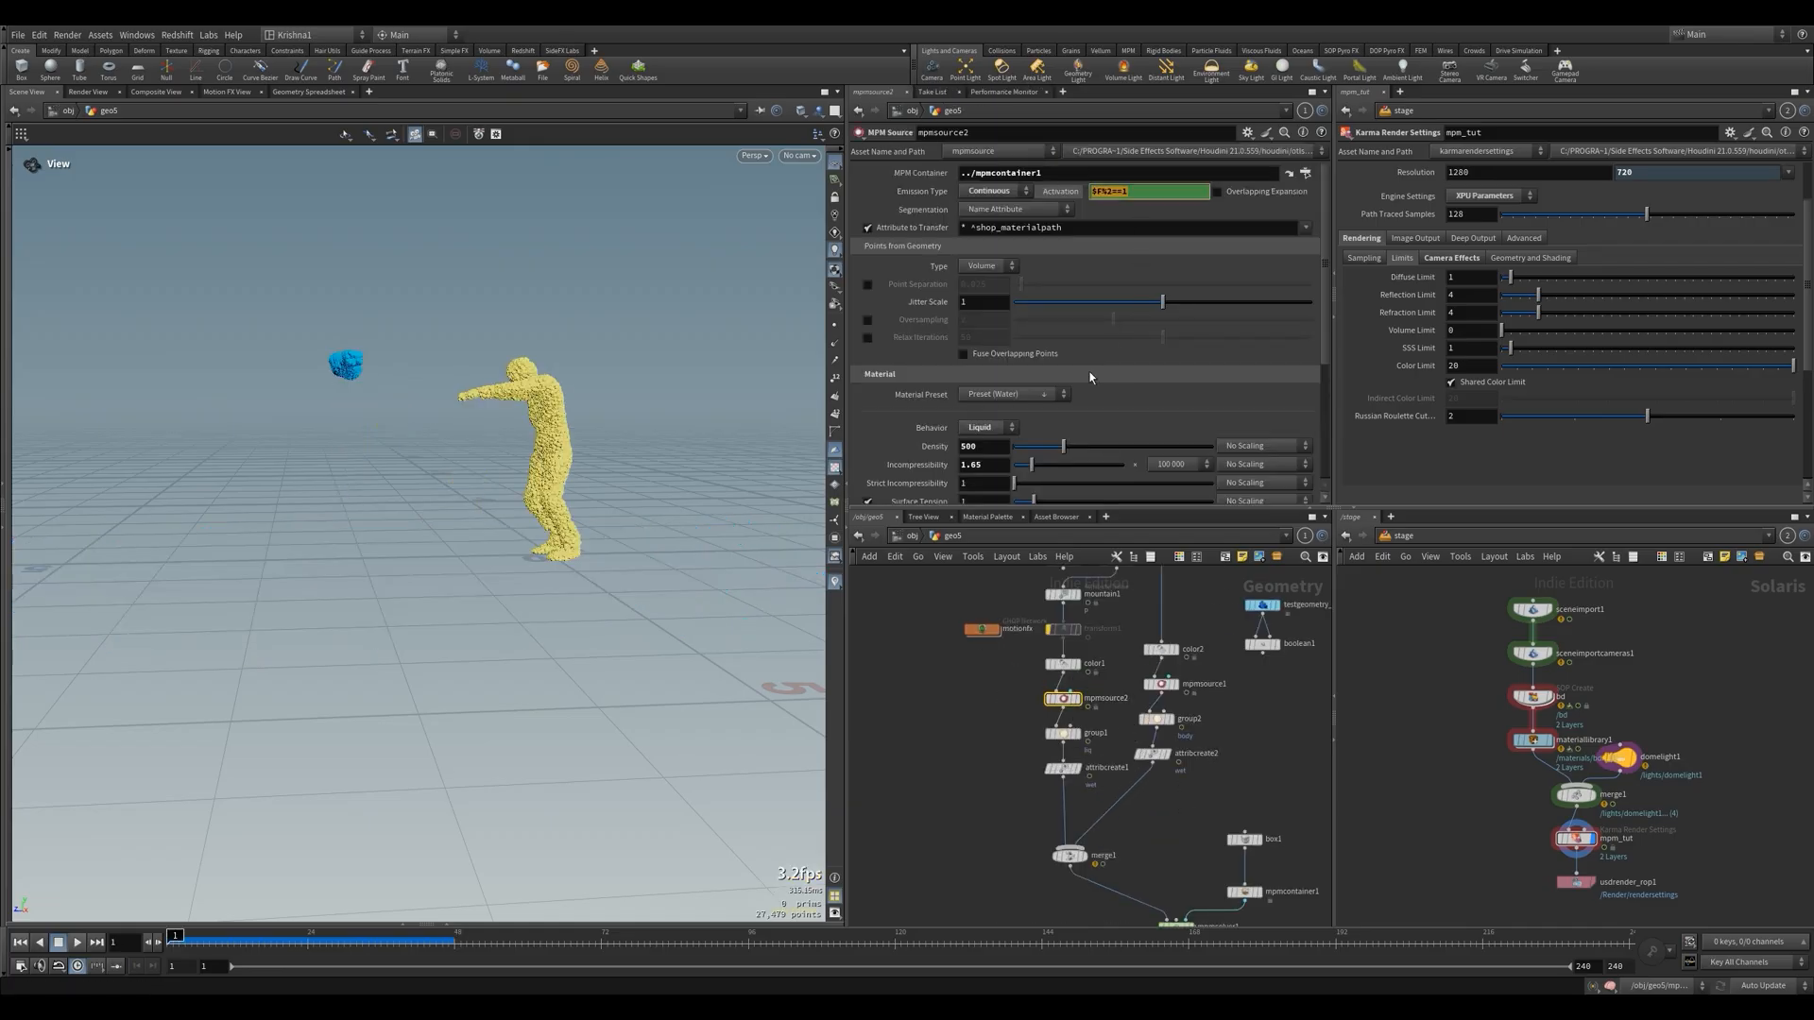
pyautogui.click(1114, 191)
pyautogui.press('BackSpace')
pyautogui.write('4')
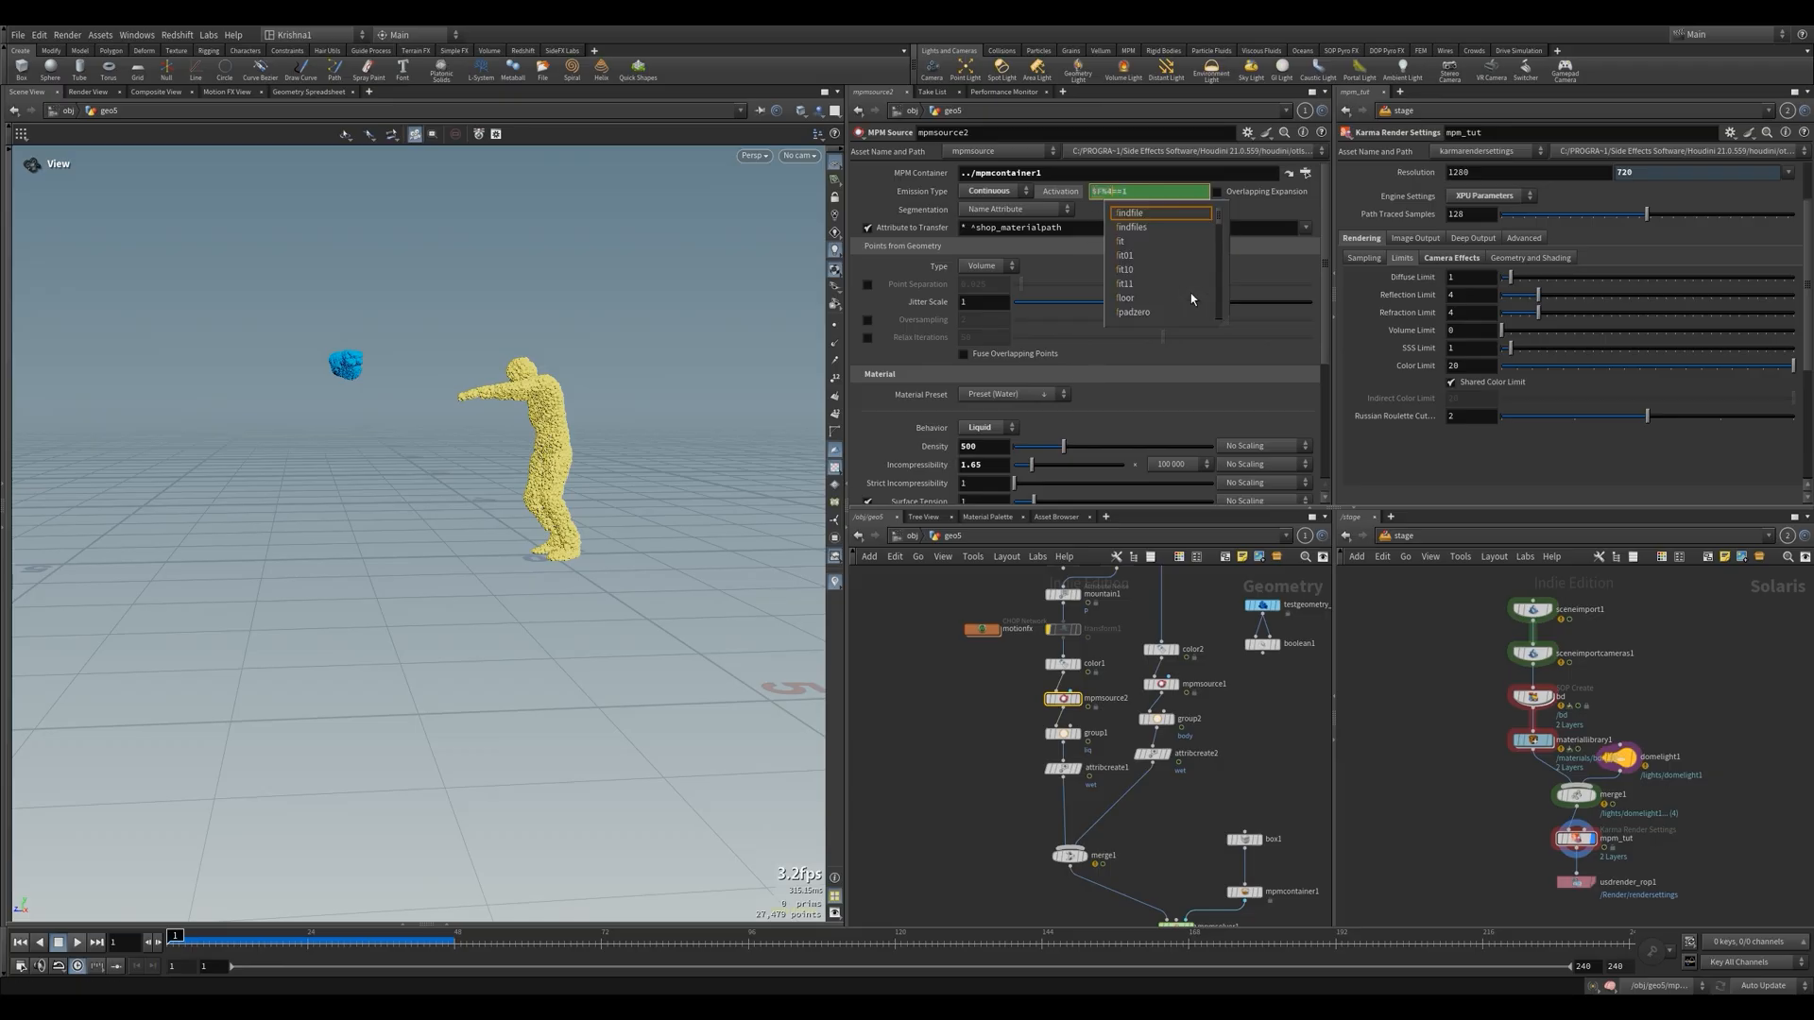
pyautogui.press('BackSpace')
pyautogui.write('2')
pyautogui.click(1021, 764)
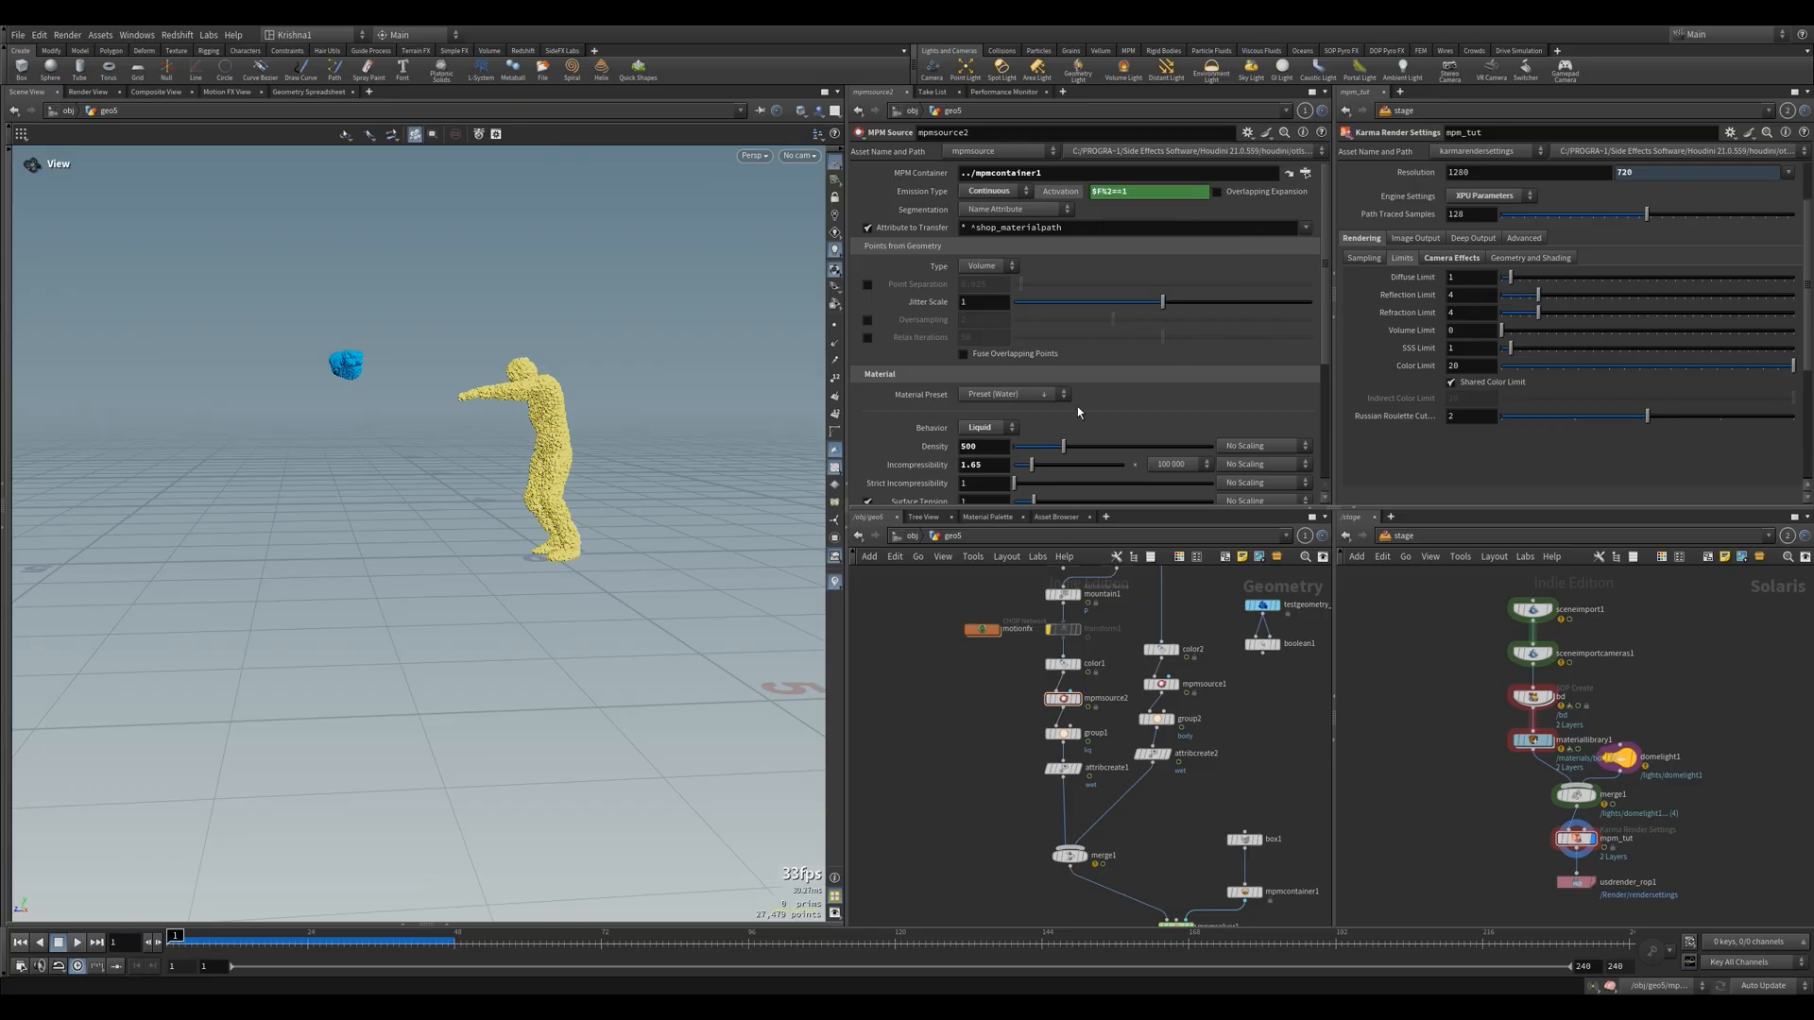
pyautogui.click(1141, 194)
pyautogui.click(997, 784)
pyautogui.click(1164, 690)
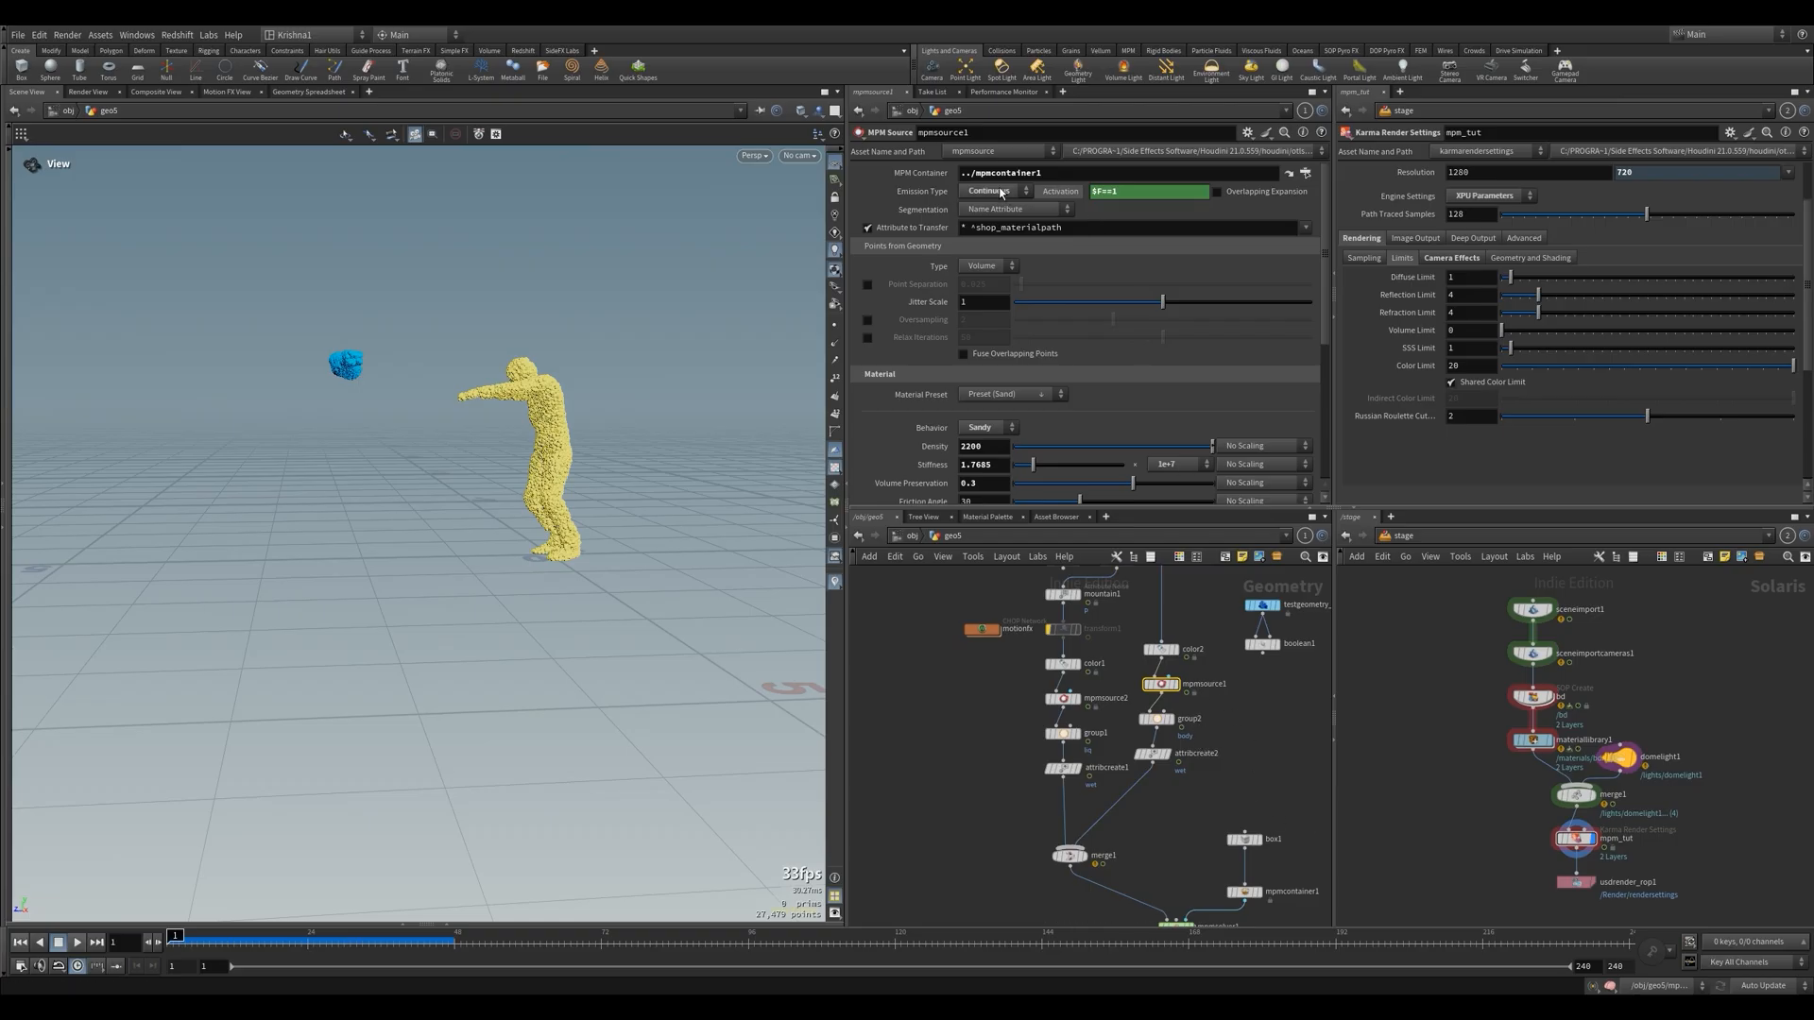
pyautogui.moveTo(1120, 192); pyautogui.dragTo(1082, 196)
pyautogui.write('@Frame')
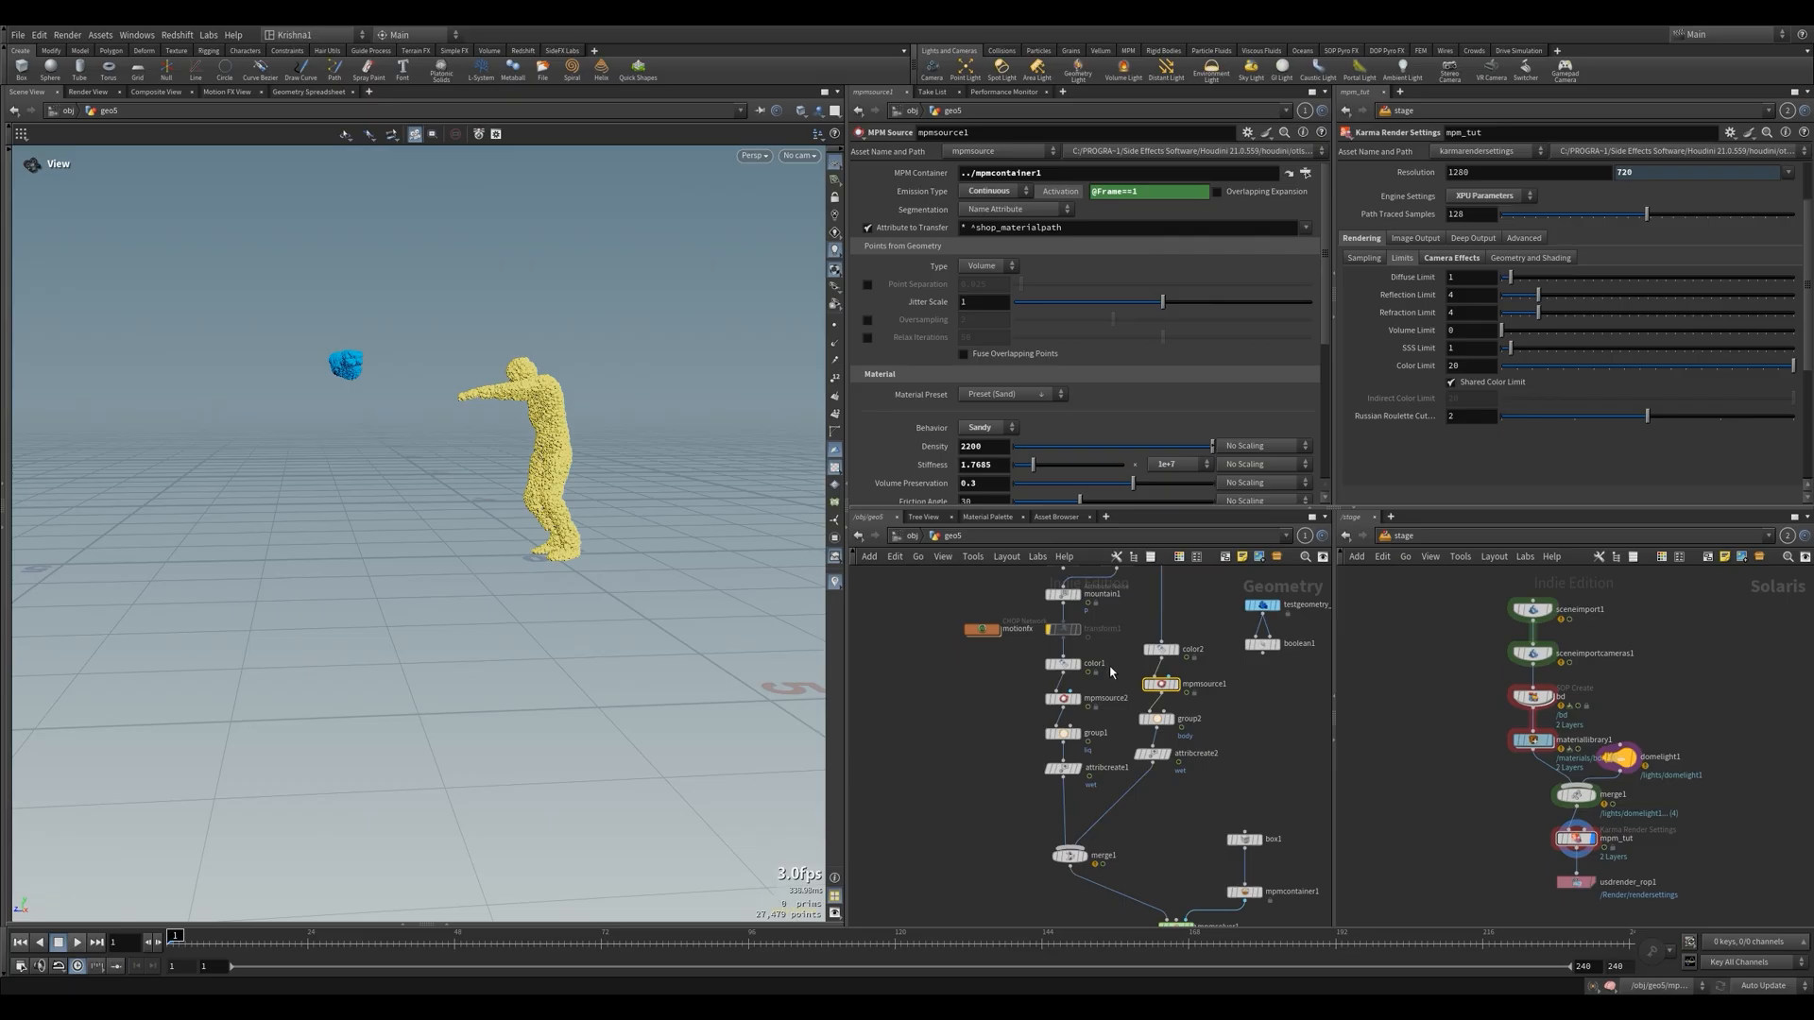
pyautogui.click(1063, 699)
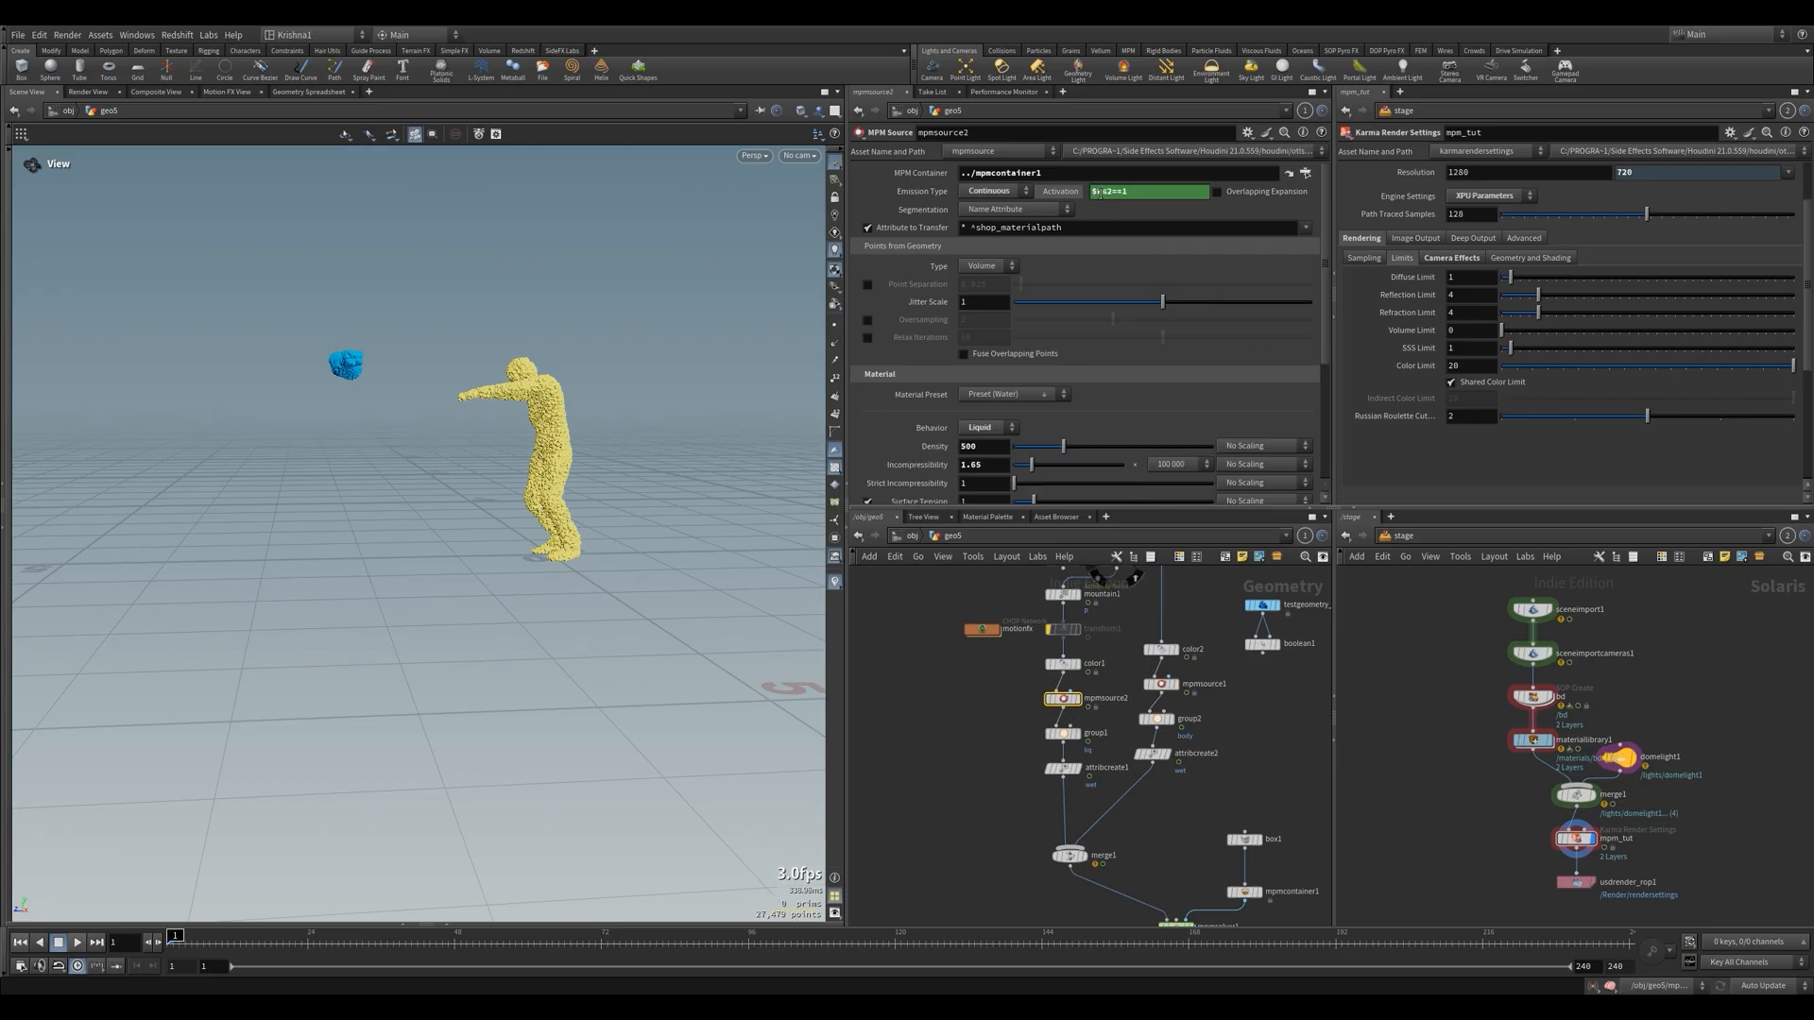
pyautogui.moveTo(1102, 193); pyautogui.dragTo(1087, 214)
pyautogui.write('@Frame')
pyautogui.click(1104, 646)
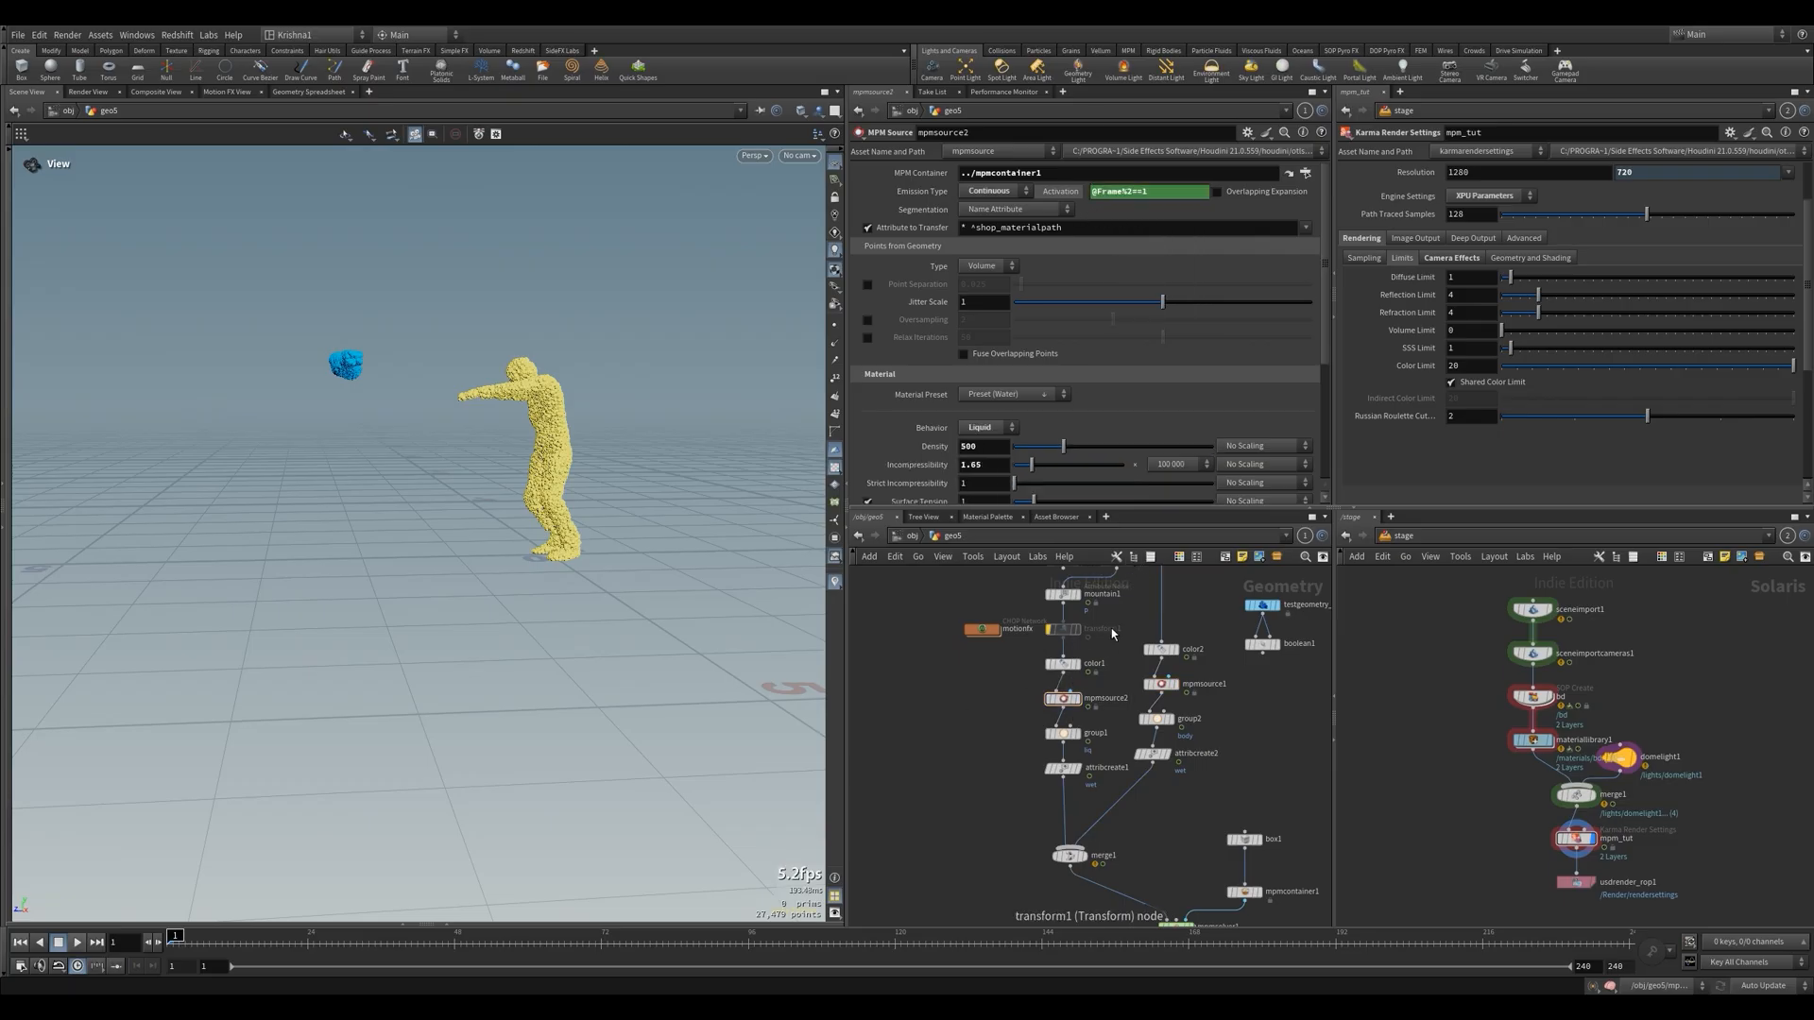
# Select mpmsolver1, play the simulation's flipbook in MPlay, stop it and return to the Houdini network
pyautogui.scroll(-5, 1112, 634)
pyautogui.click(1126, 786)
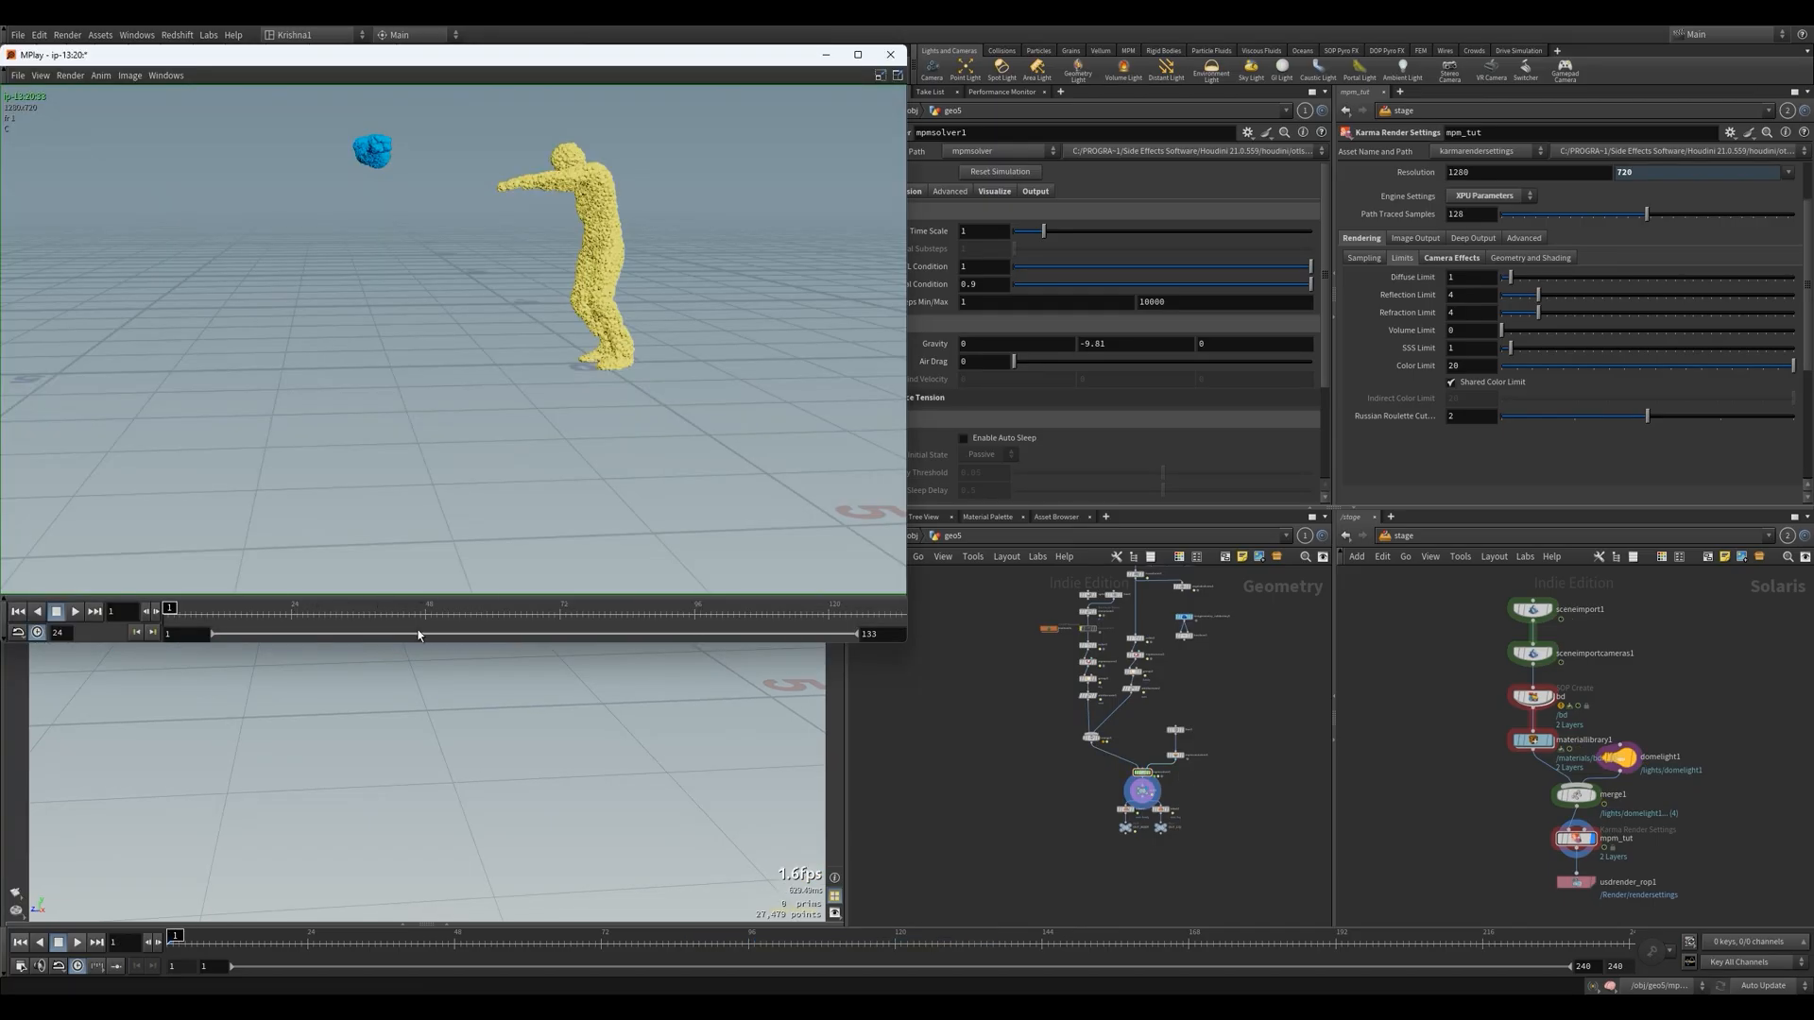
pyautogui.click(76, 614)
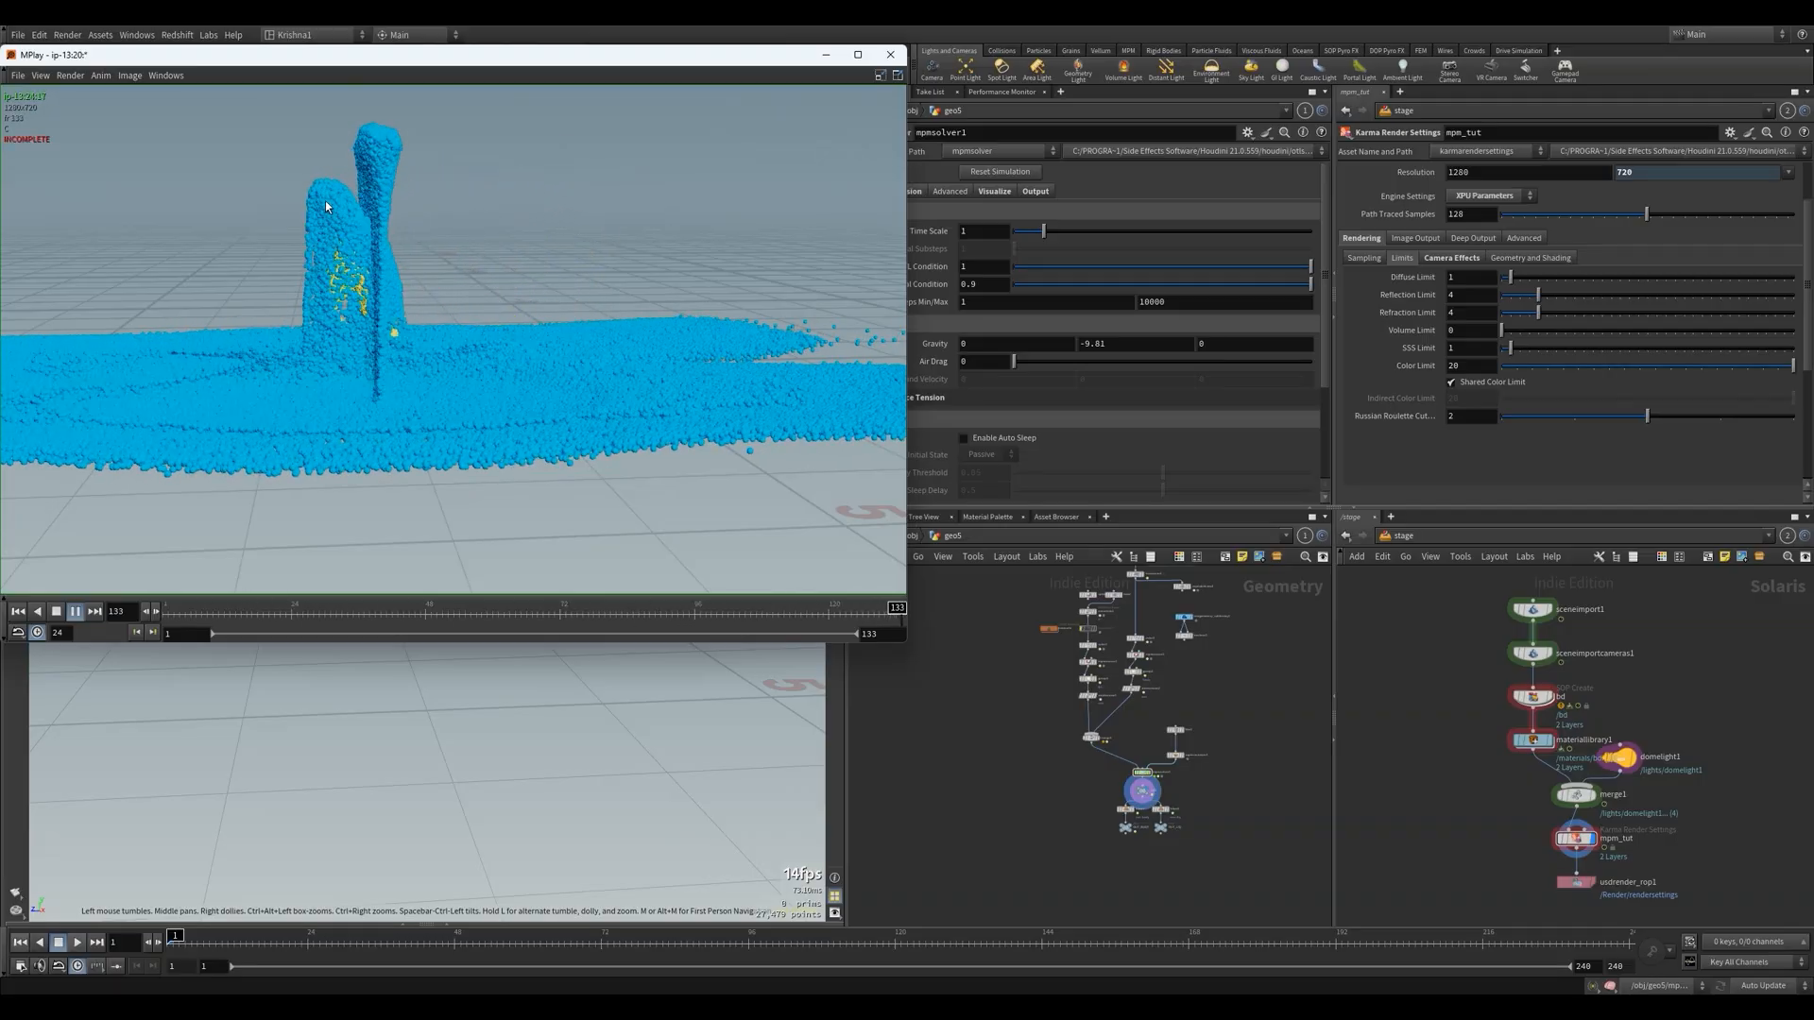
pyautogui.click(57, 611)
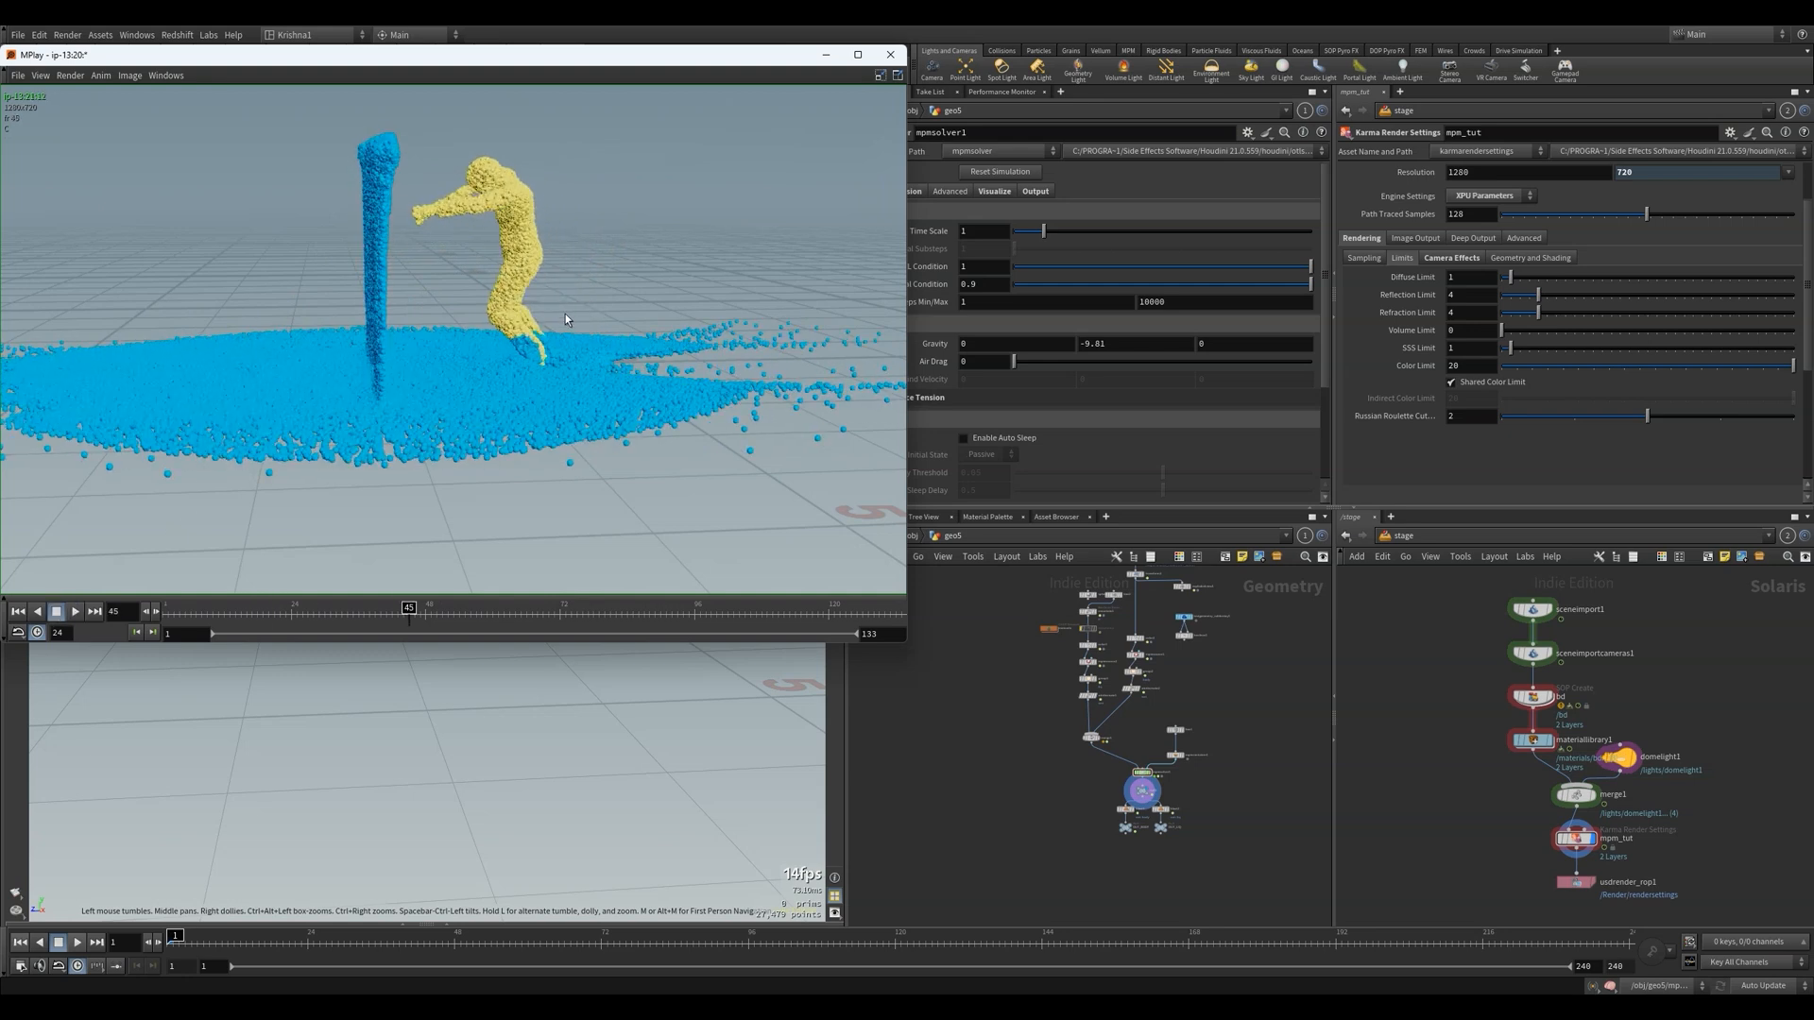
pyautogui.click(1121, 722)
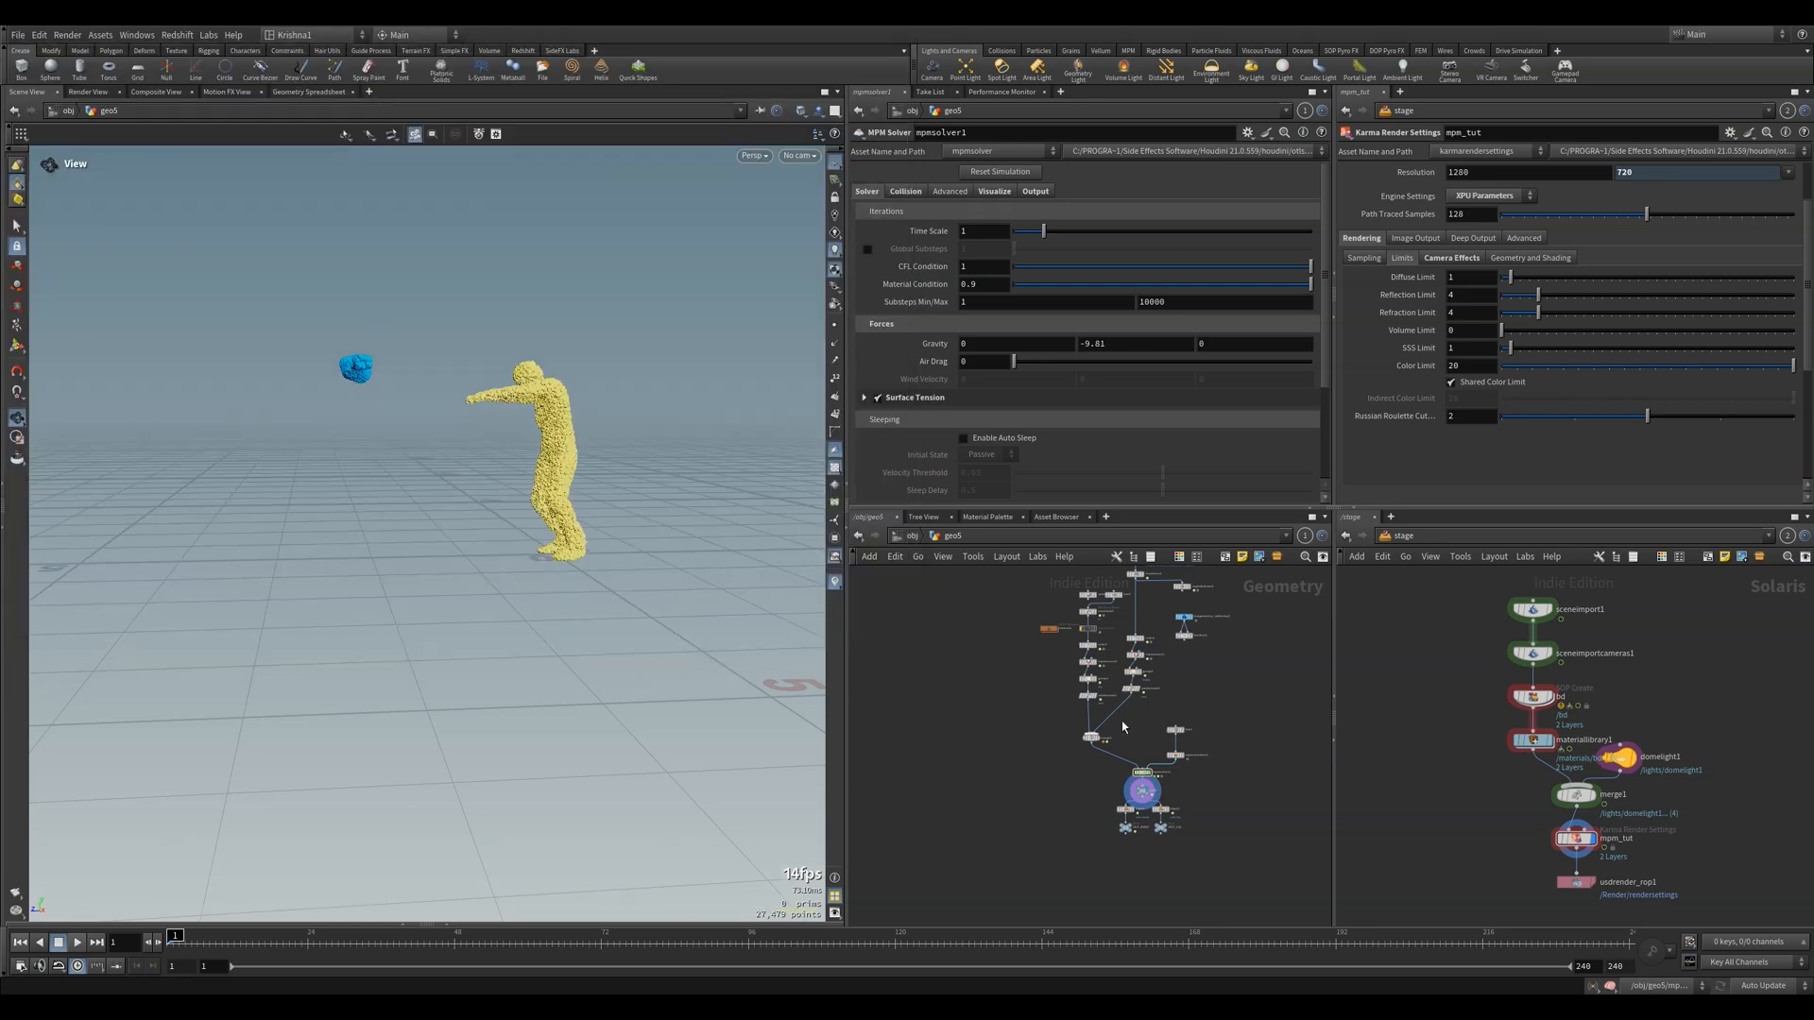
# Raise the liquid bar box2 by setting its Center Y to 2.5
pyautogui.scroll(5, 1120, 638)
pyautogui.click(1128, 614)
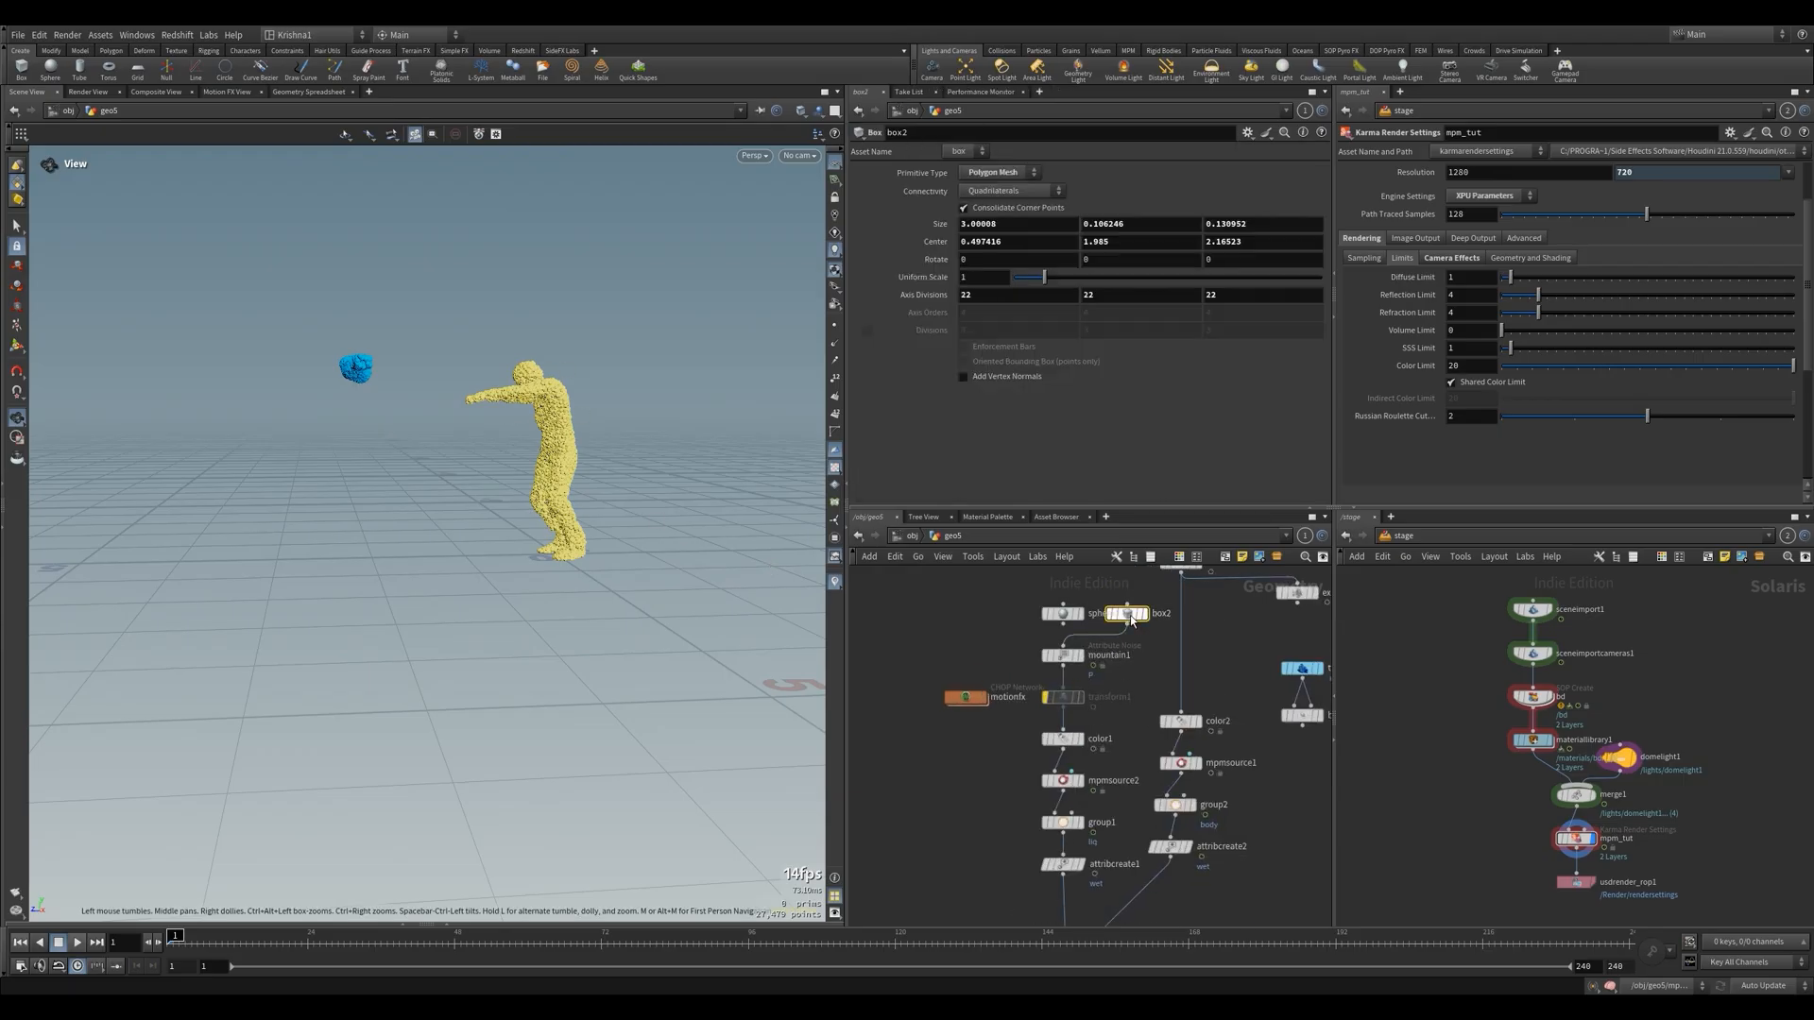
pyautogui.click(1128, 242)
pyautogui.write('2.5')
pyautogui.press('Return')
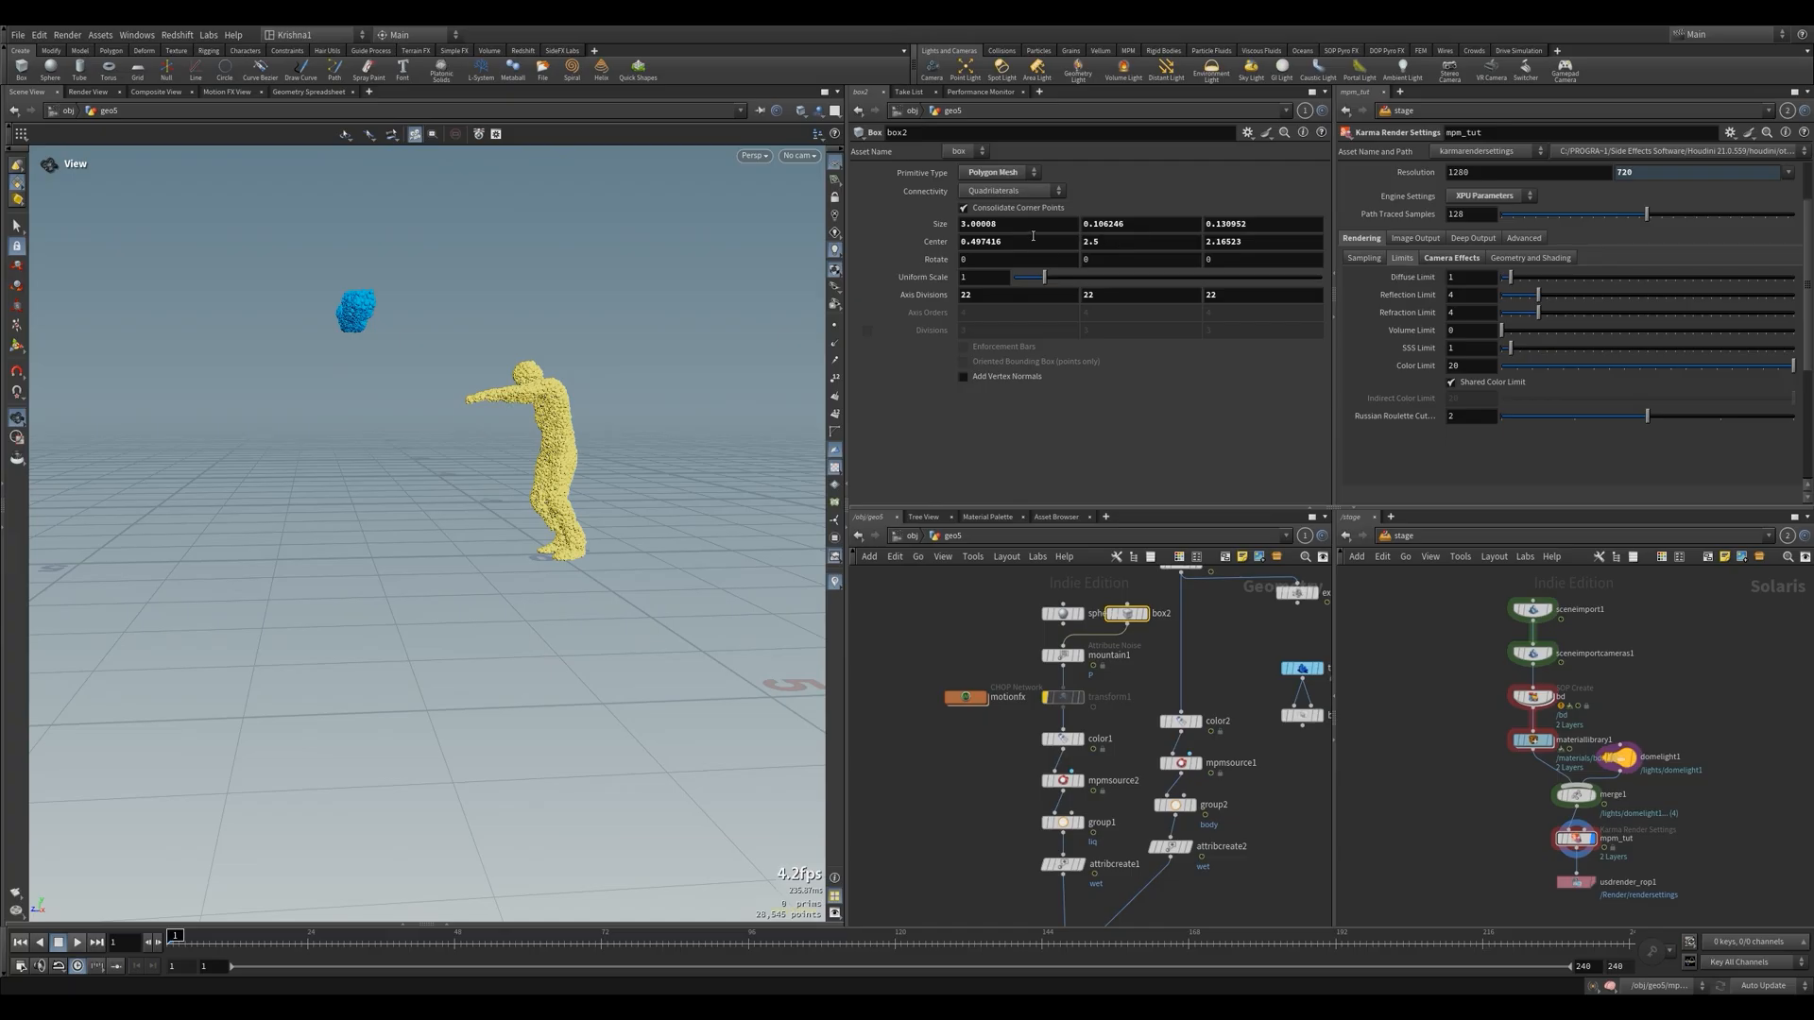
# Try a Center Z of 1.75 for box2
pyautogui.click(1255, 243)
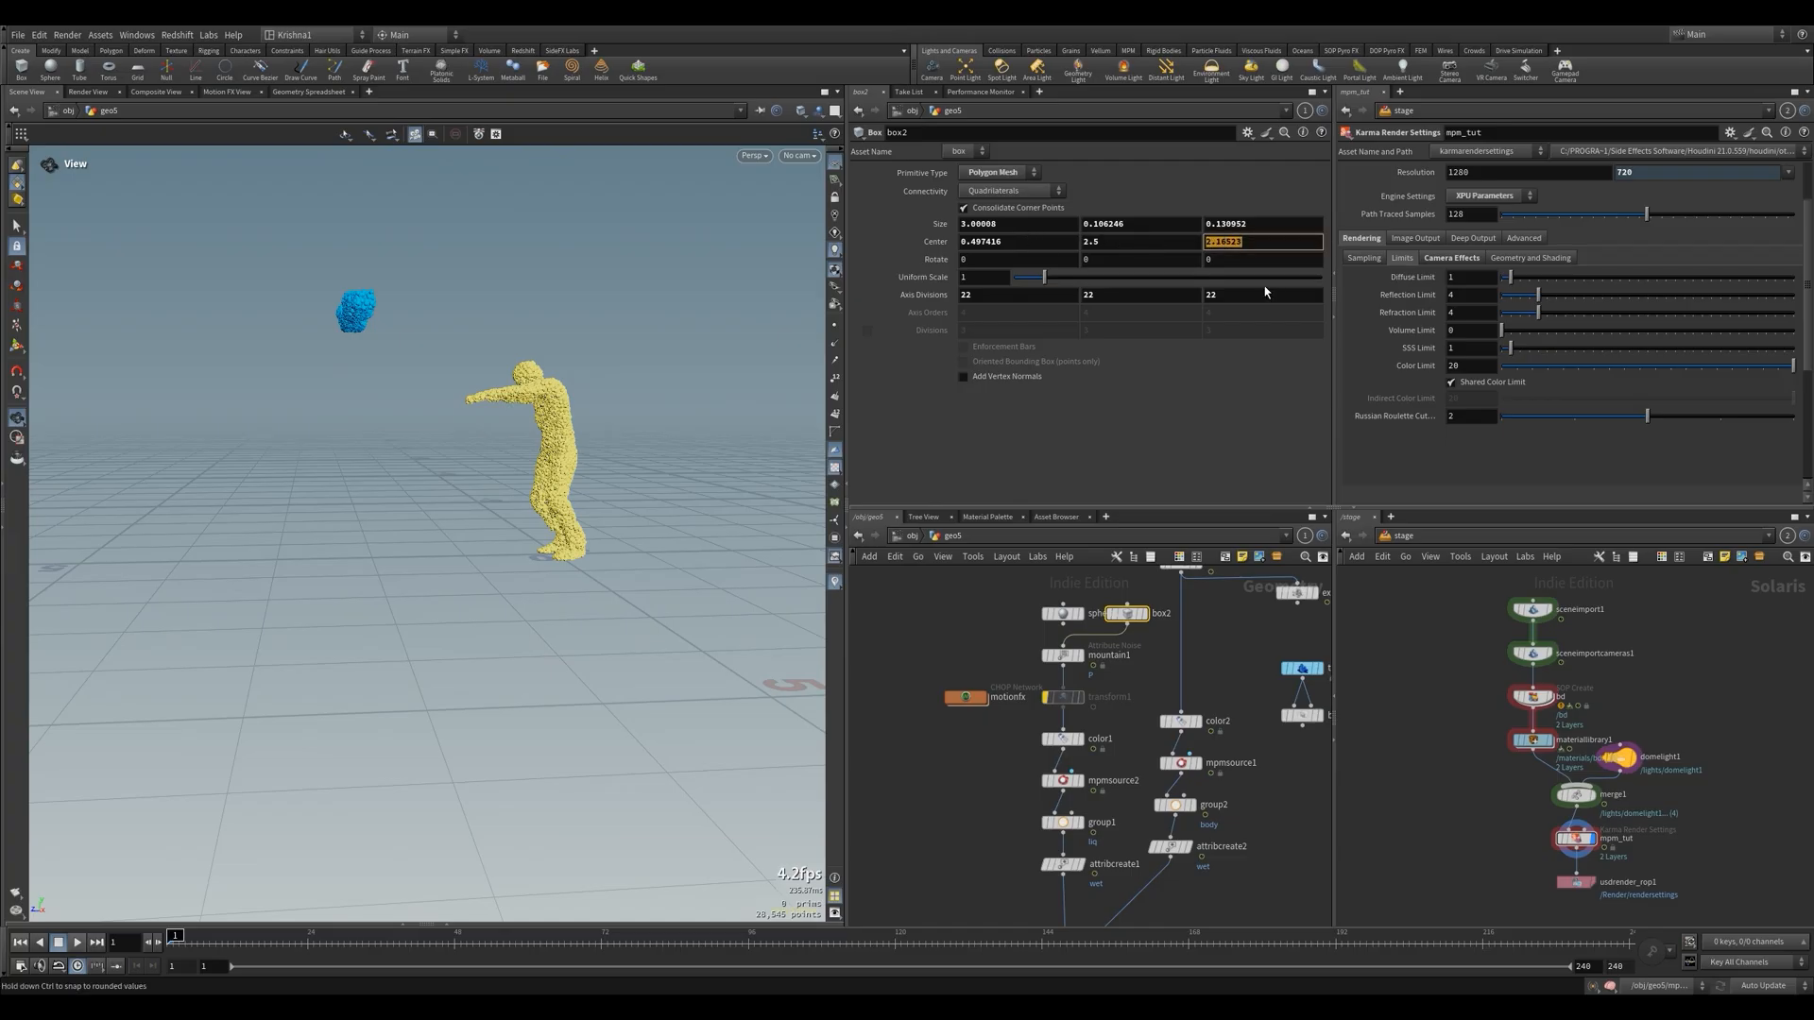
pyautogui.write('1.75')
pyautogui.press('Return')
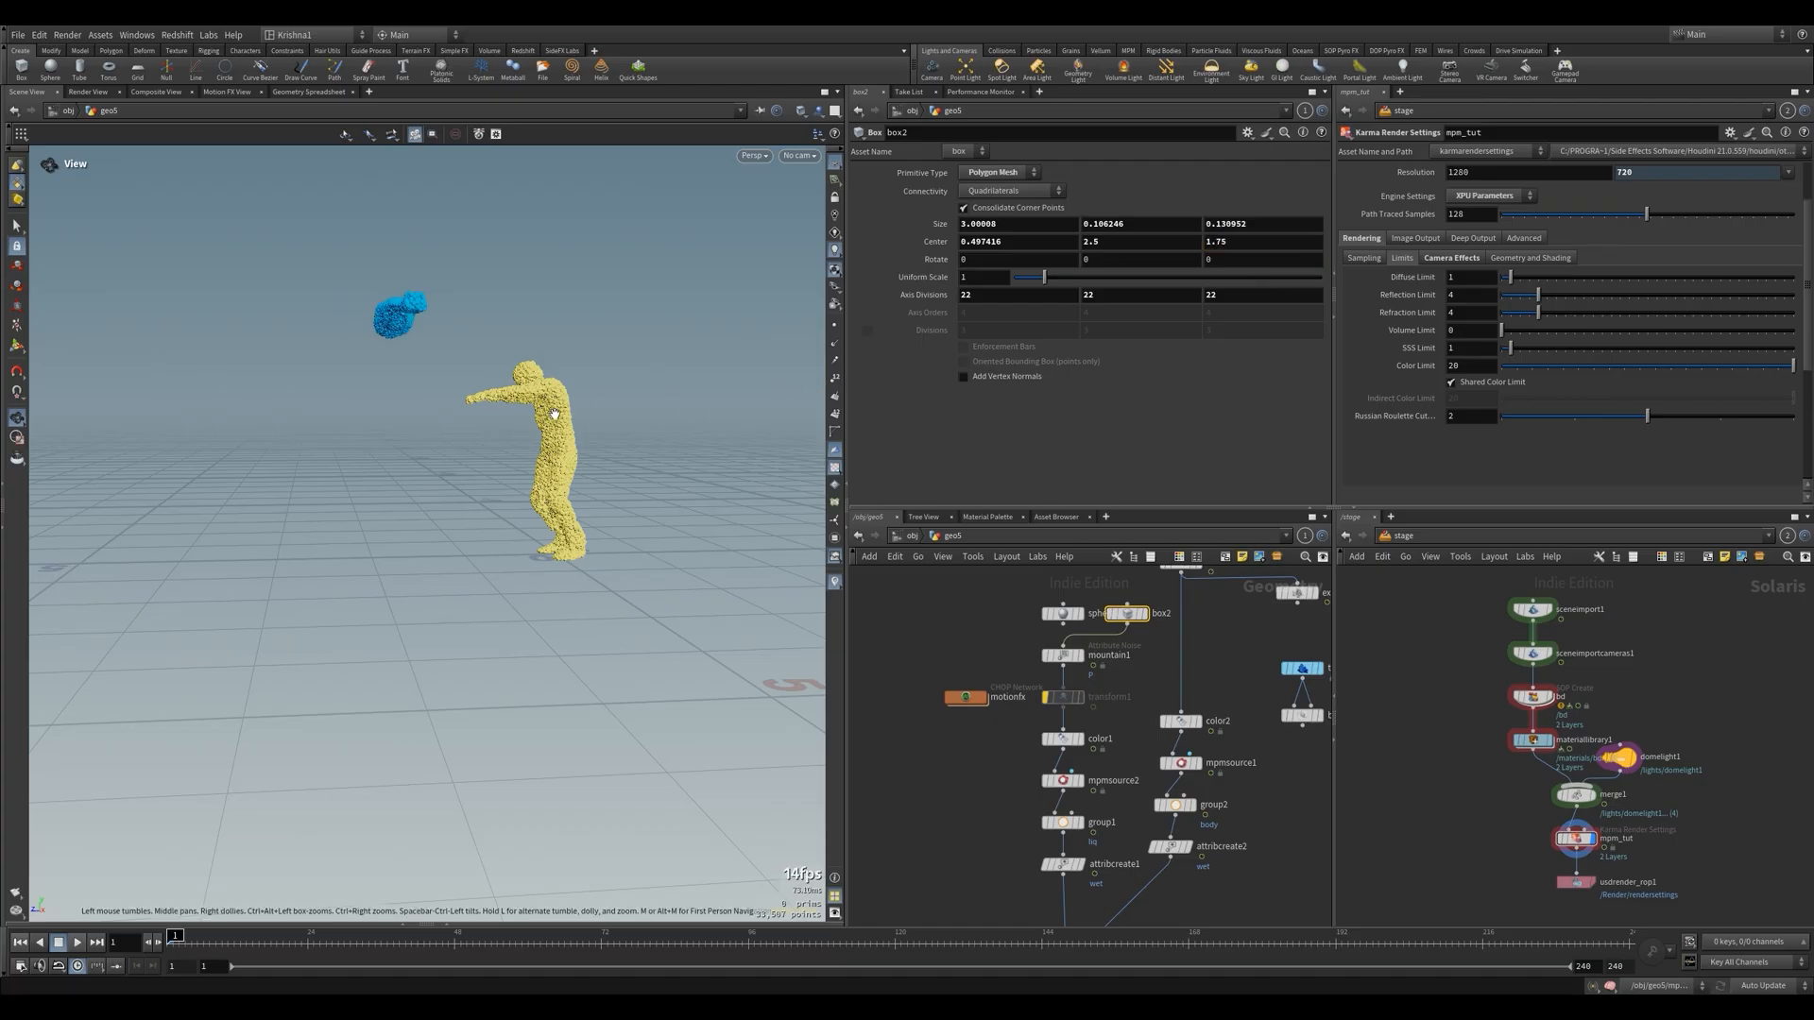
# Set box2's Center Z to 2 to place the liquid bar in front of the zombie
pyautogui.scroll(-3, 1098, 646)
pyautogui.doubleClick(1220, 242)
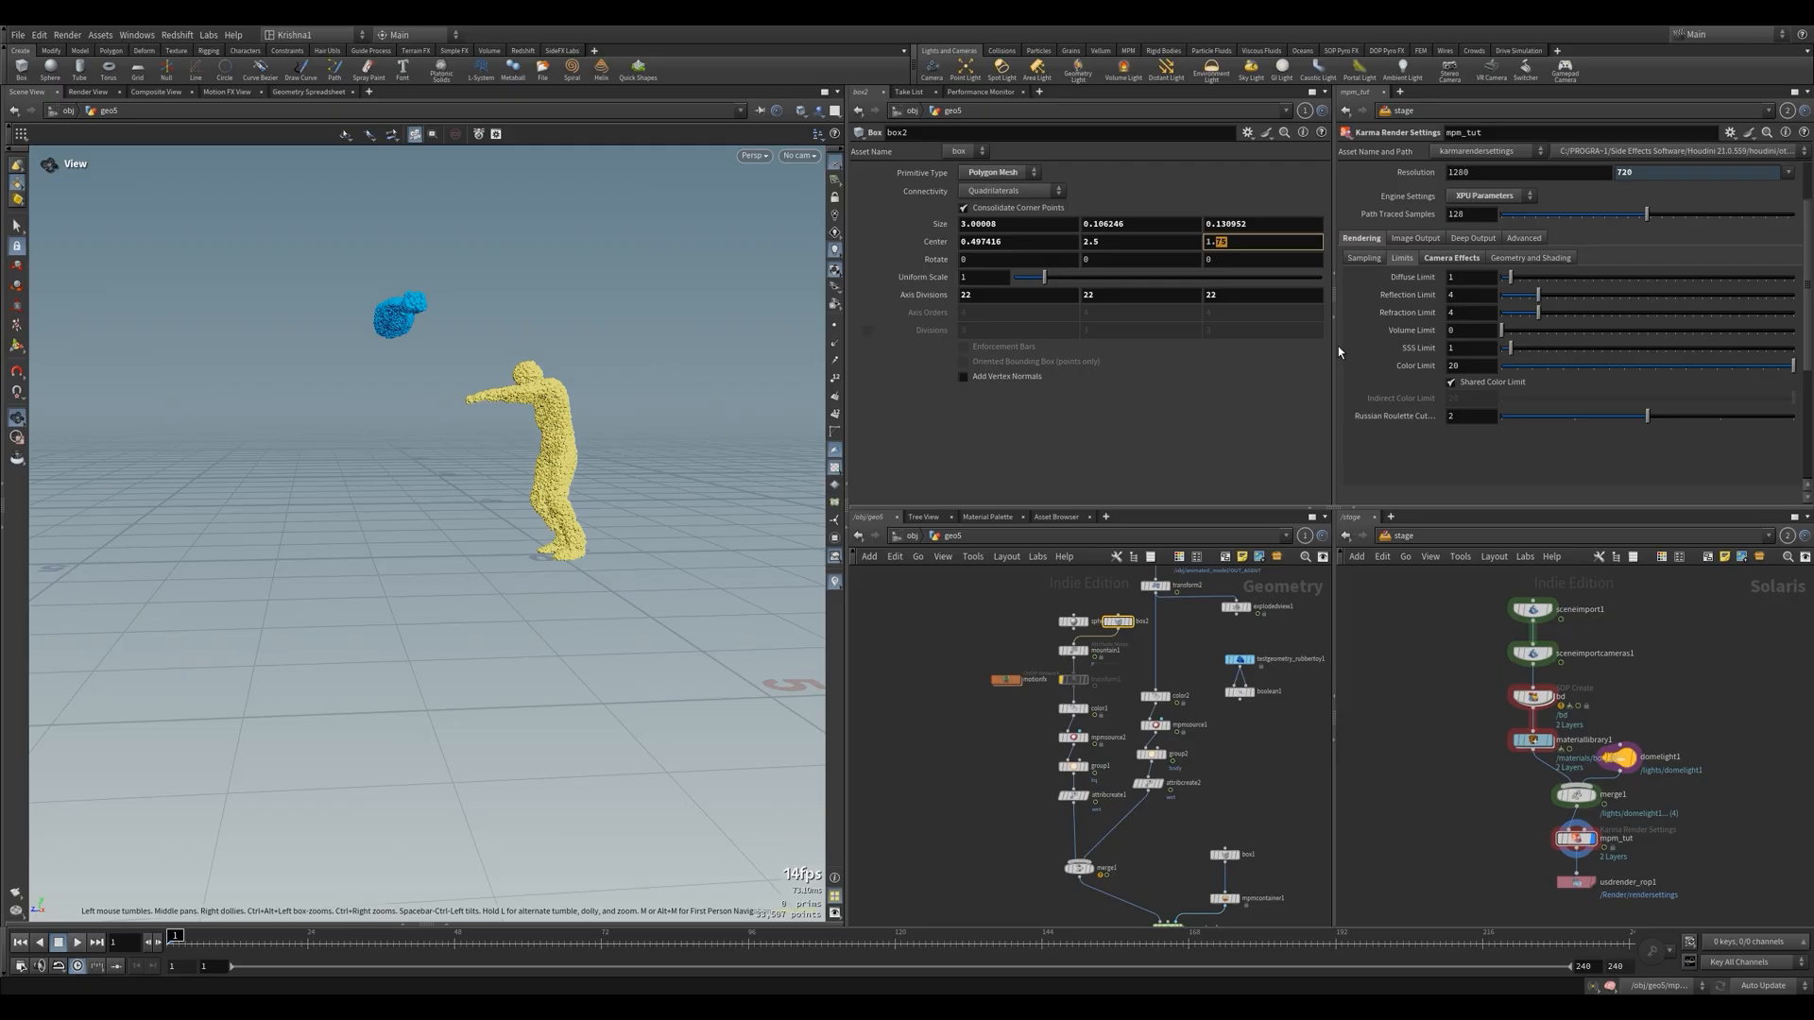
pyautogui.press('BackSpace')
pyautogui.press('BackSpace')
pyautogui.press('BackSpace')
pyautogui.write('2')
pyautogui.press('Return')
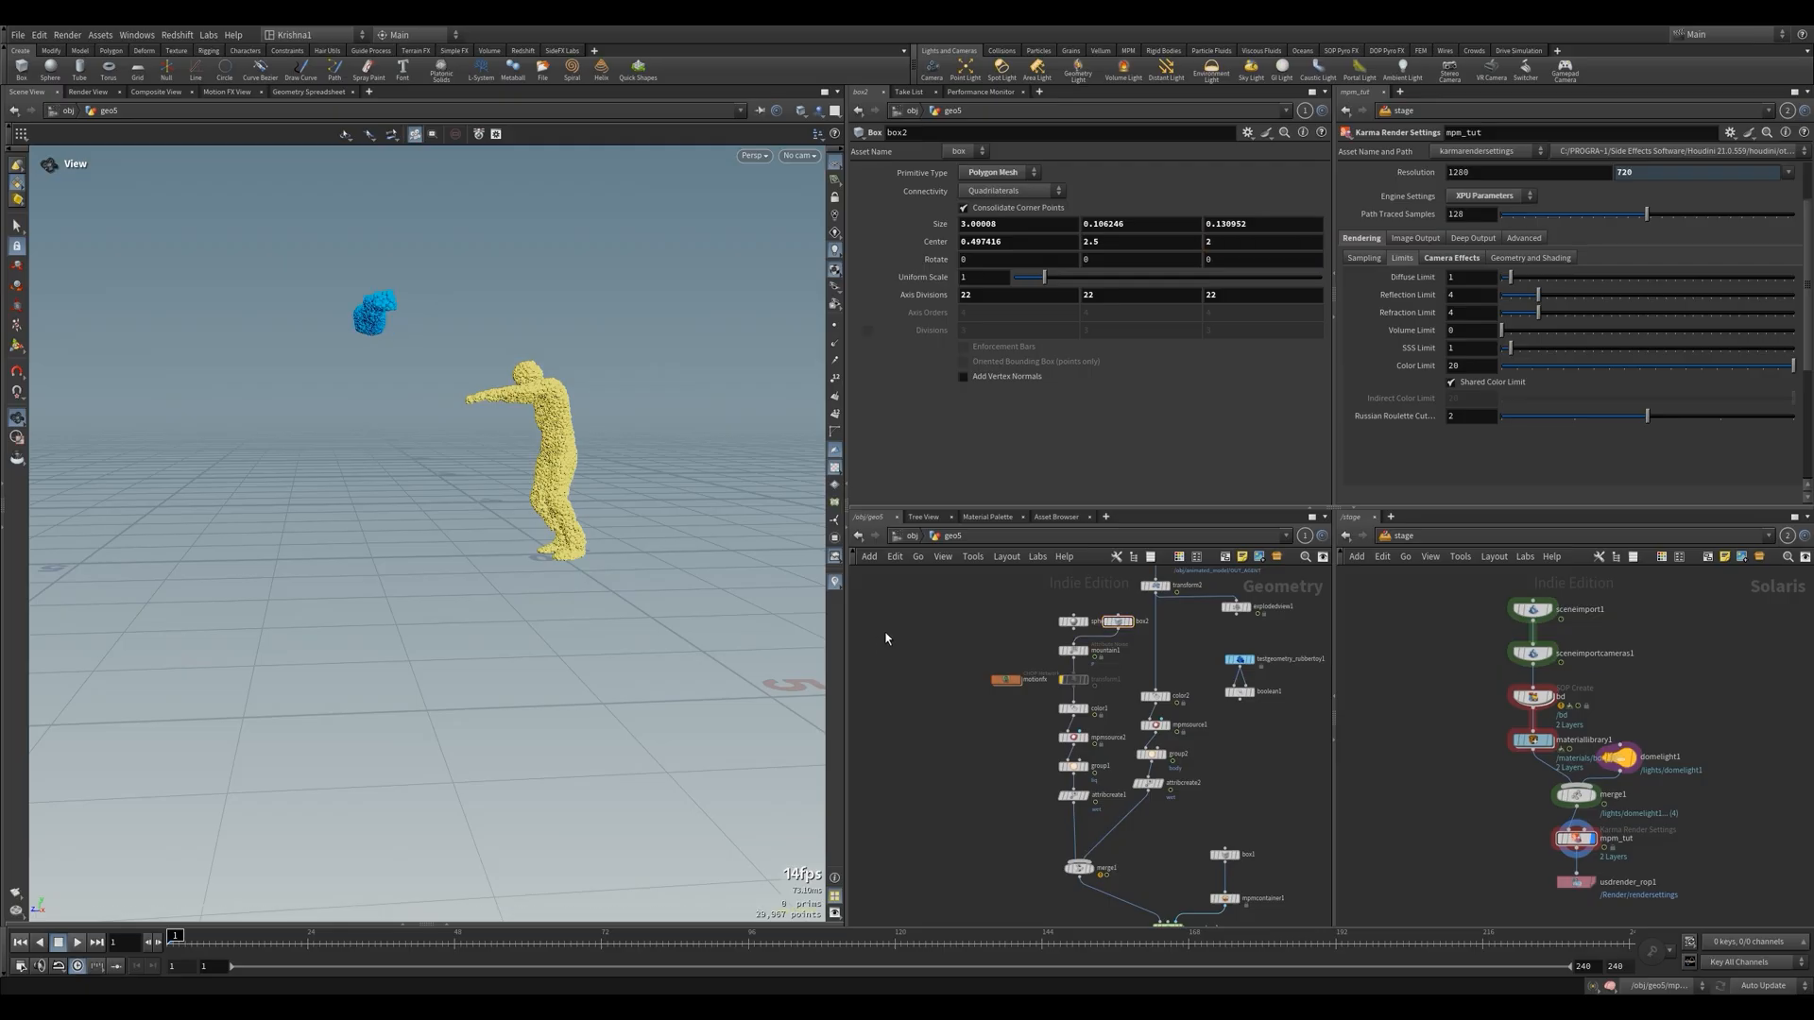
# Go up to the object level, paste the copied camera as cam2 and look through it in the viewport
pyautogui.click(912, 536)
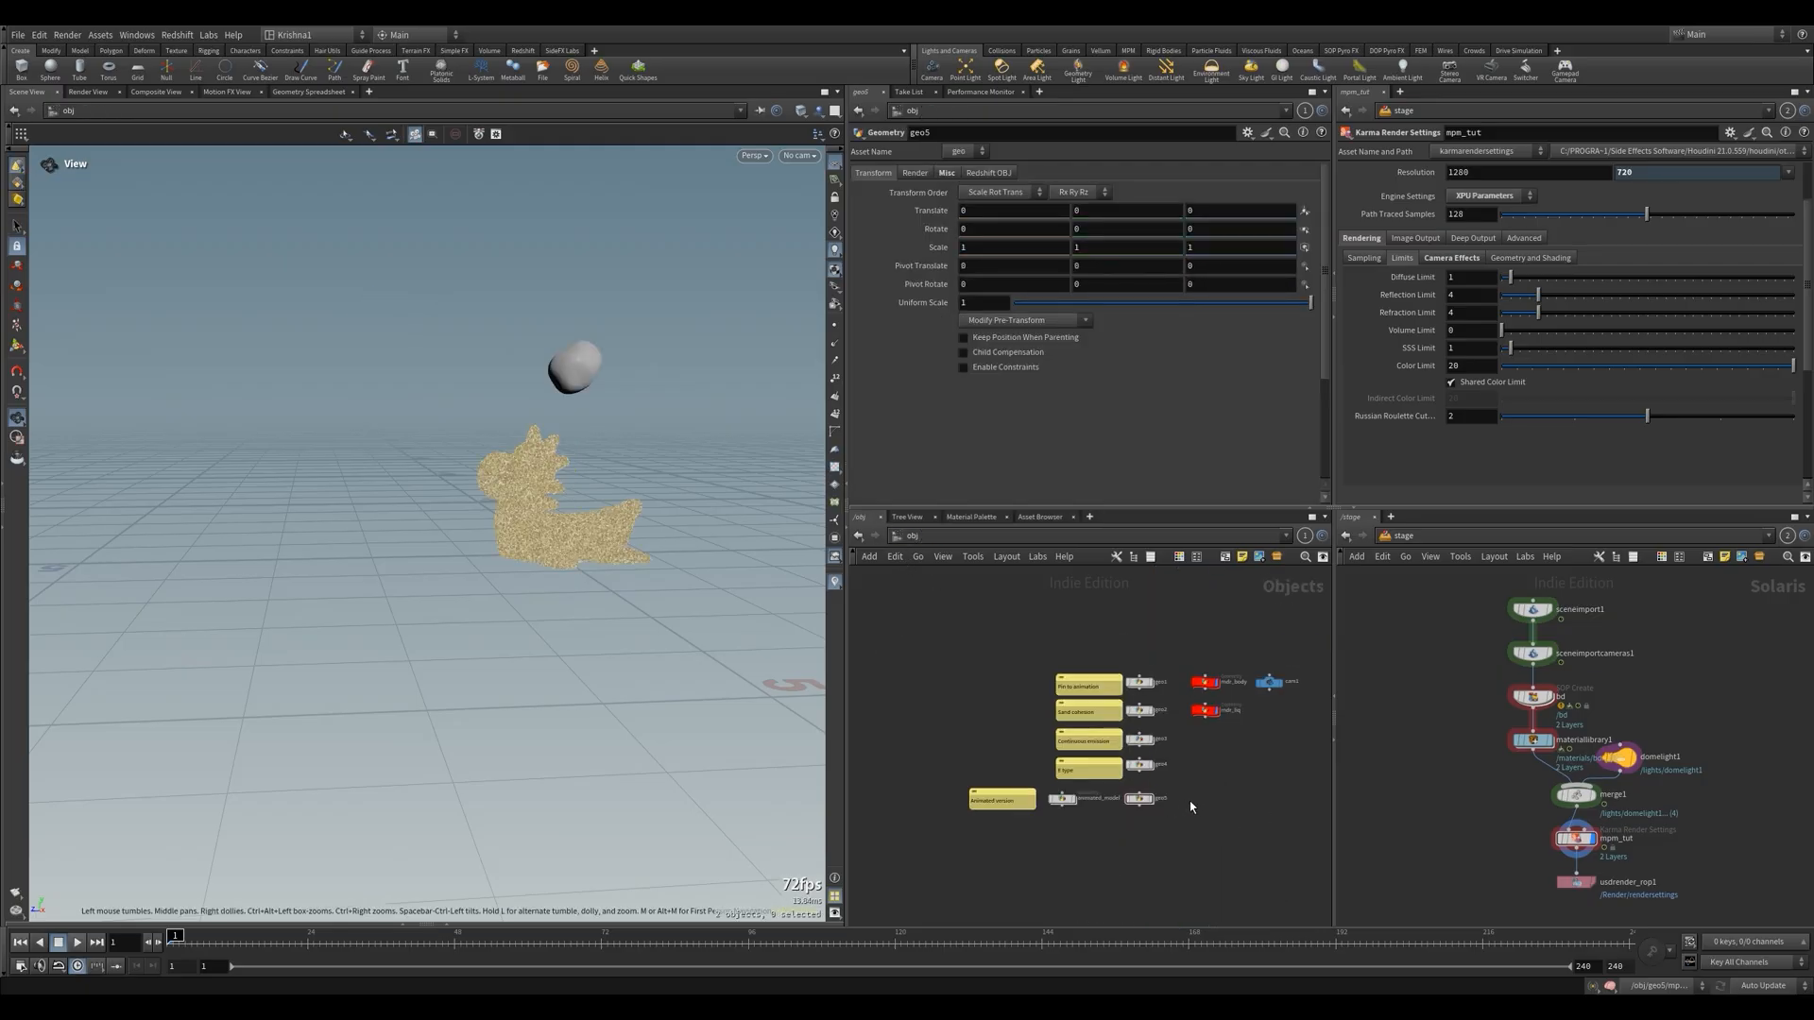
pyautogui.hotkey('ctrl', 'v')
pyautogui.scroll(3, 1191, 801)
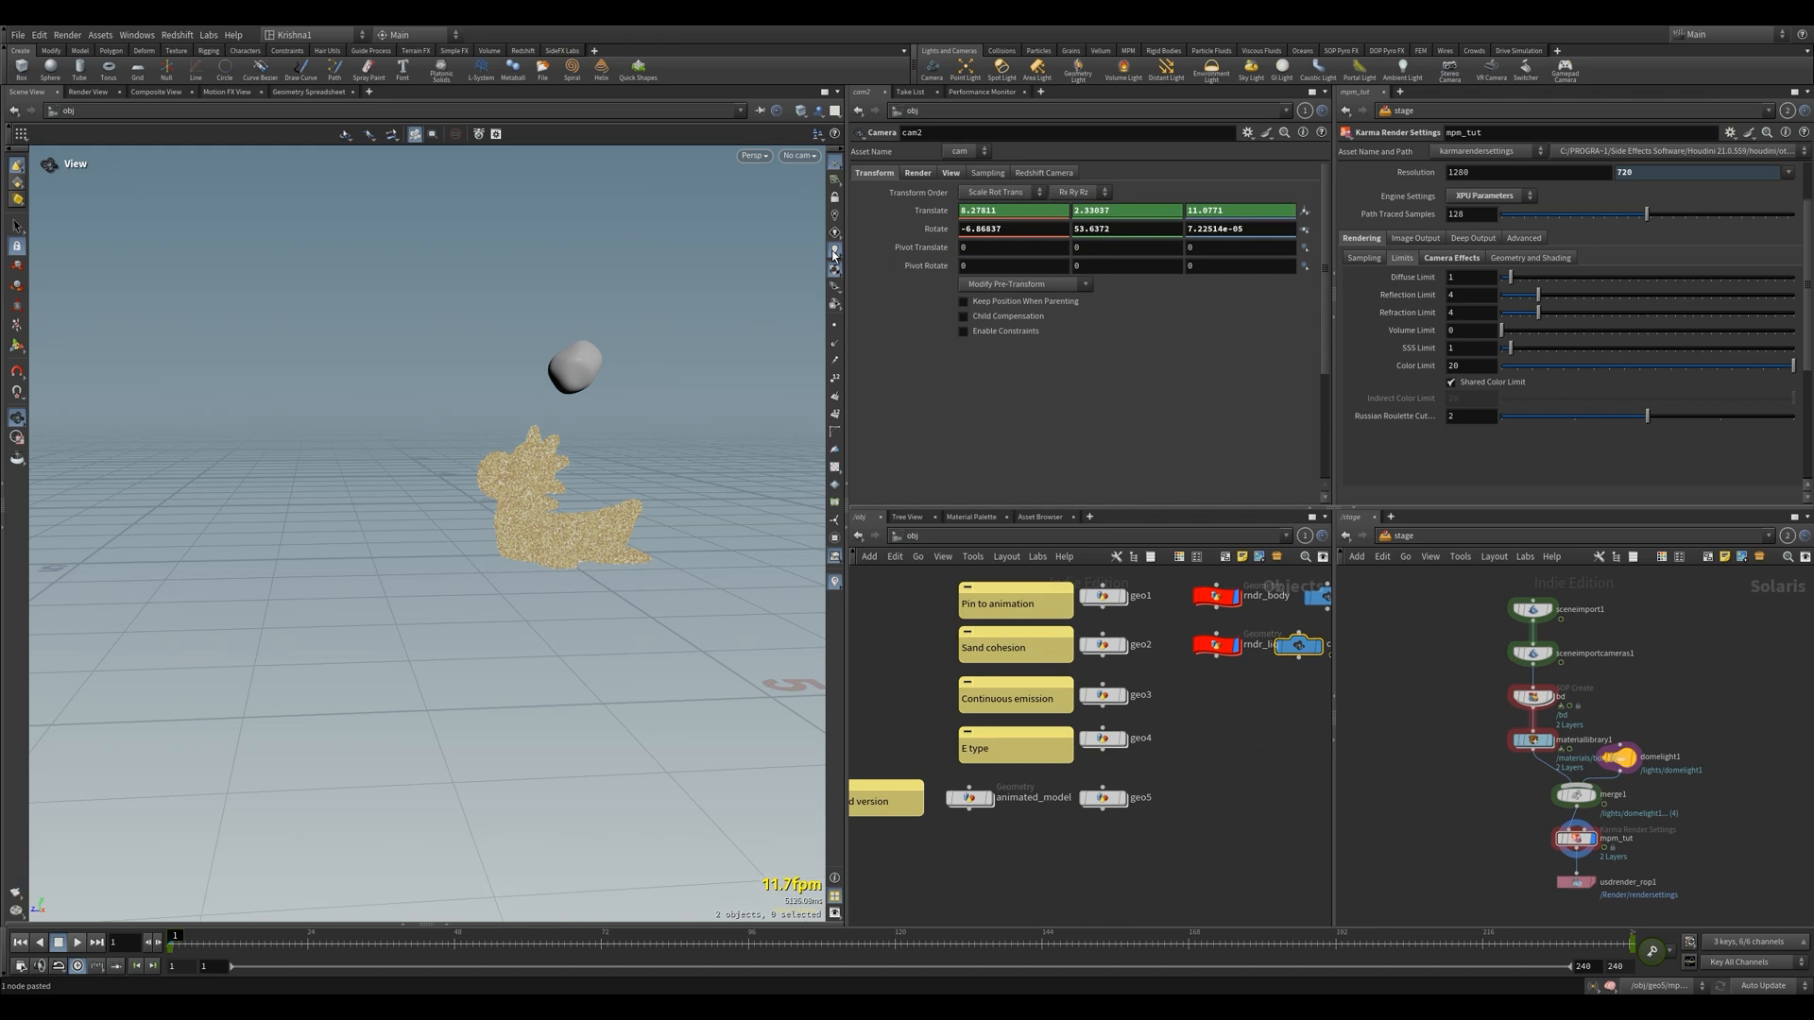
pyautogui.click(799, 155)
pyautogui.click(809, 236)
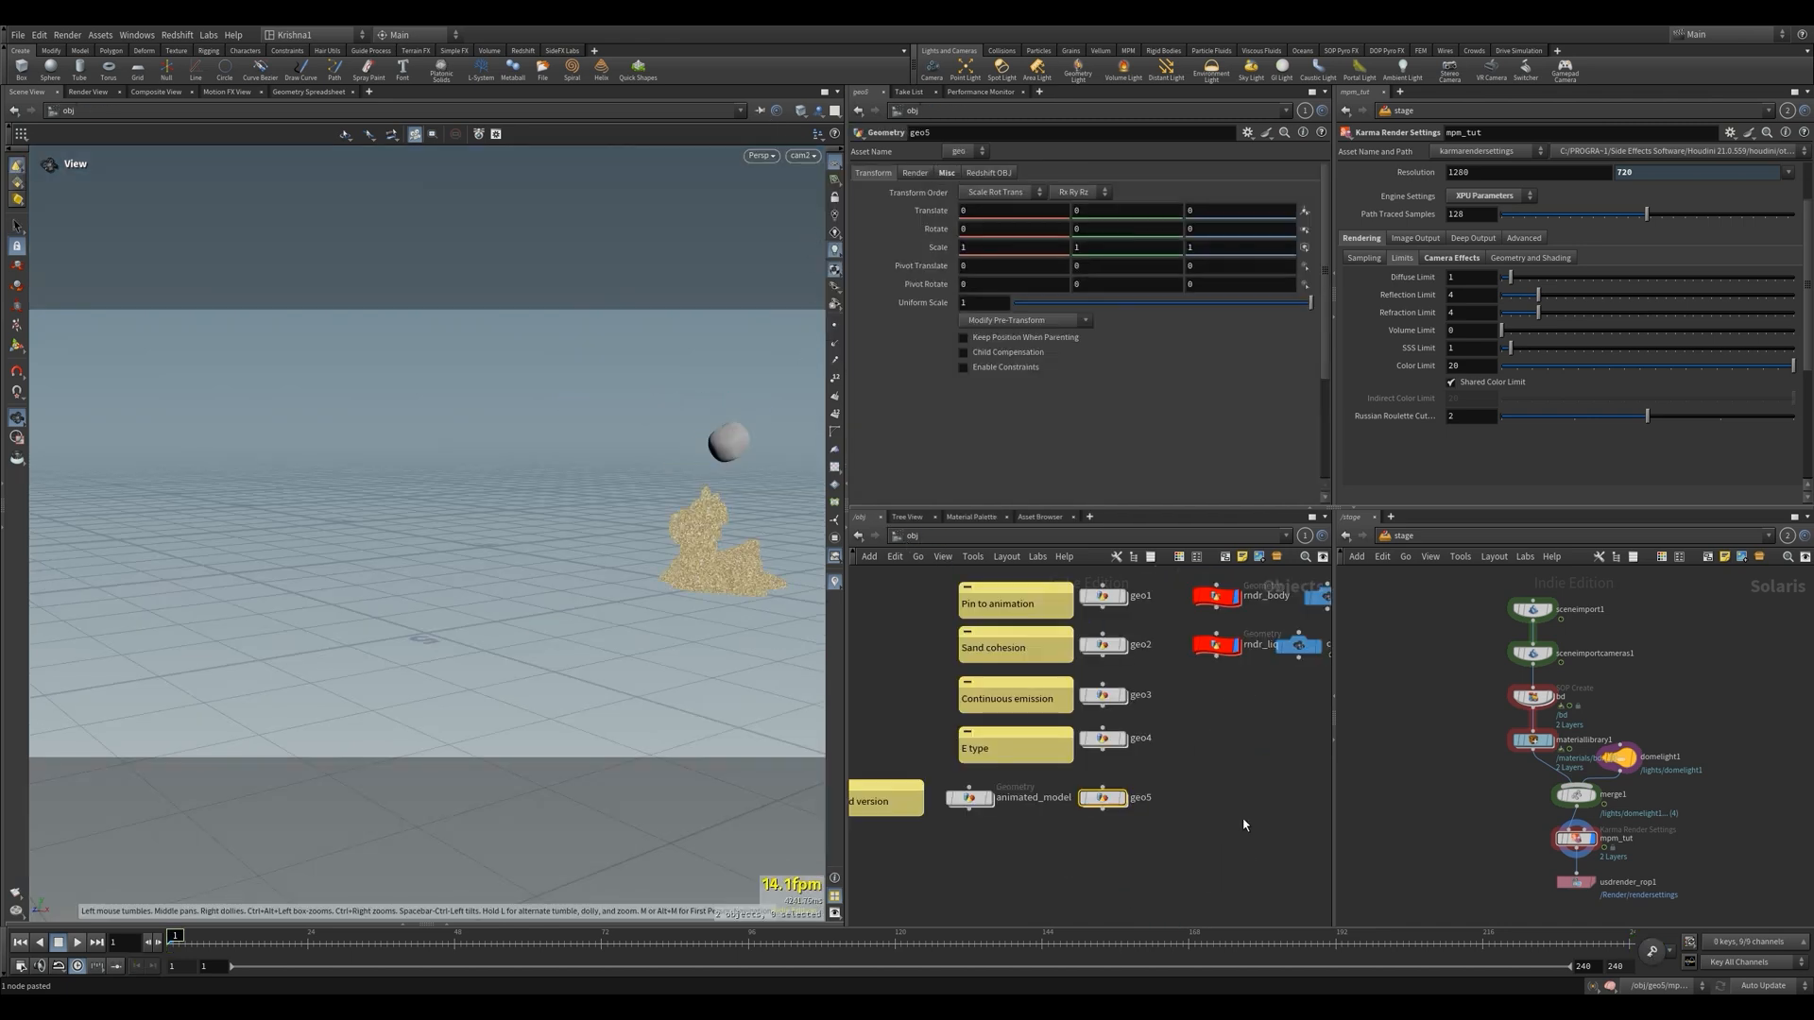
# Display geo5 and reframe cam2 closer to the zombie and liquid bar, with the camera unlocked from the view once framed
pyautogui.click(1239, 601)
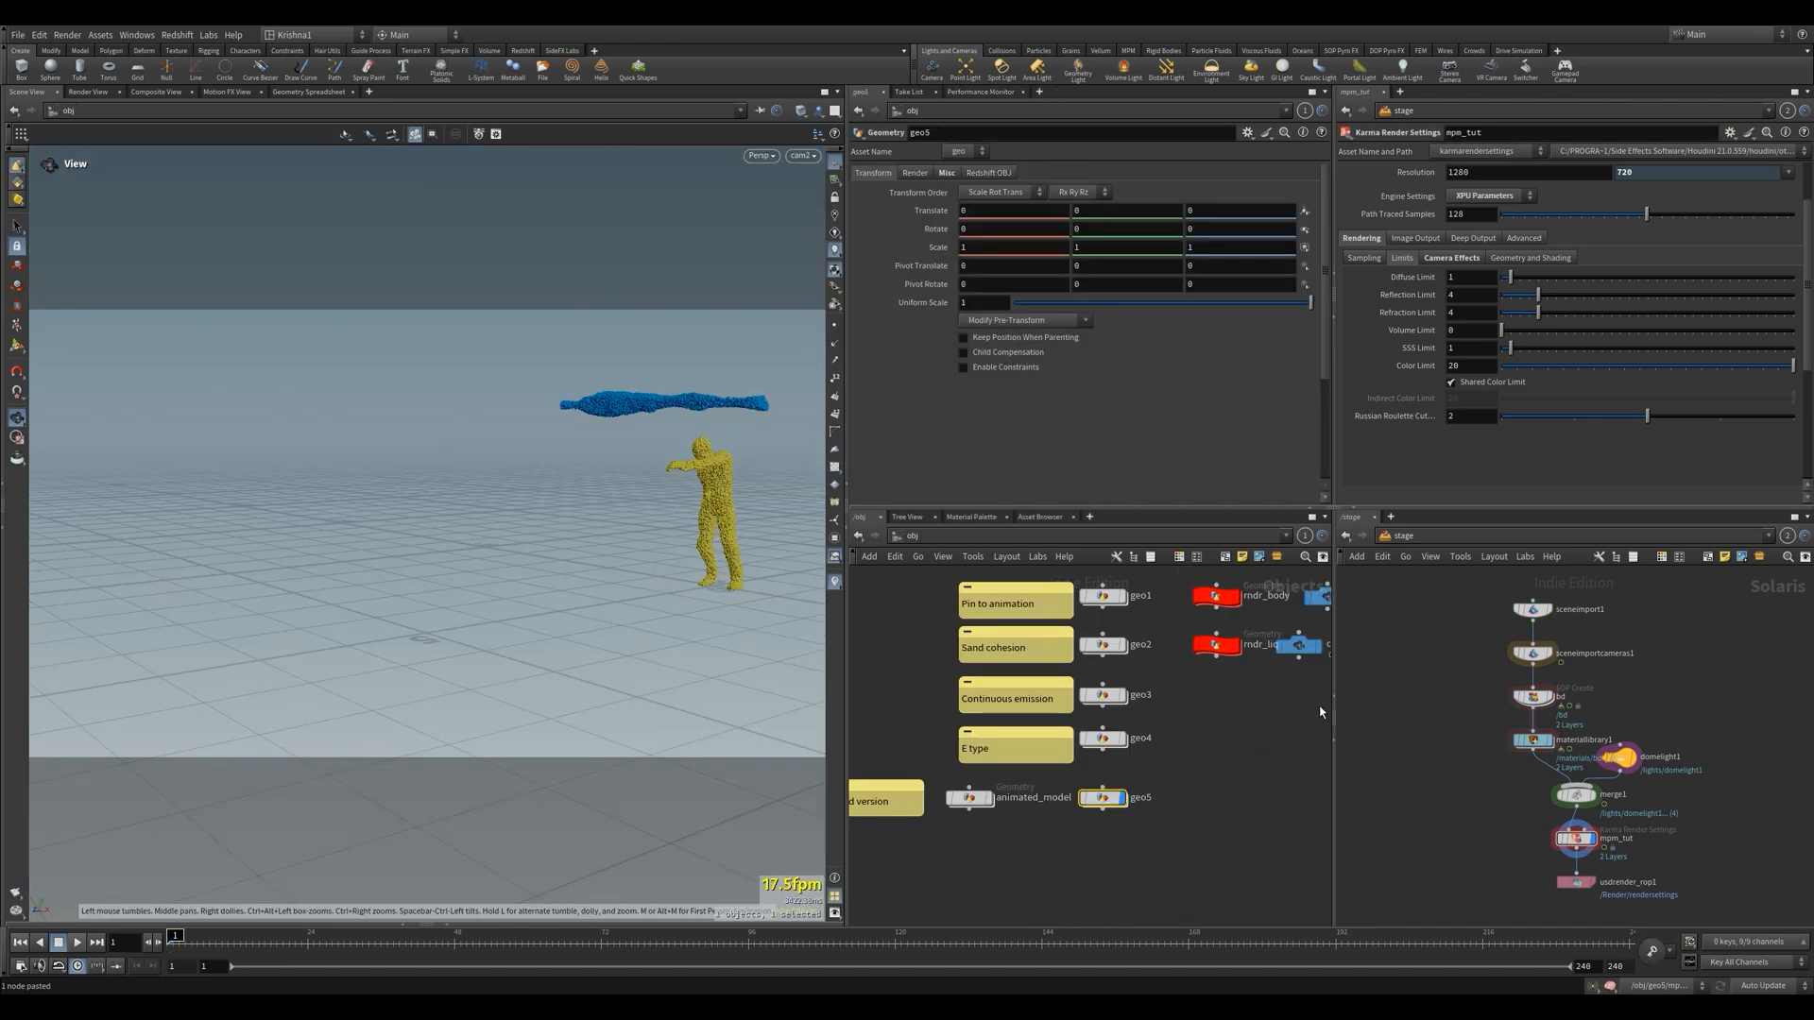
pyautogui.moveTo(1274, 708); pyautogui.dragTo(1190, 742, button='middle')
pyautogui.moveTo(1214, 691); pyautogui.dragTo(1242, 692)
pyautogui.press('Return')
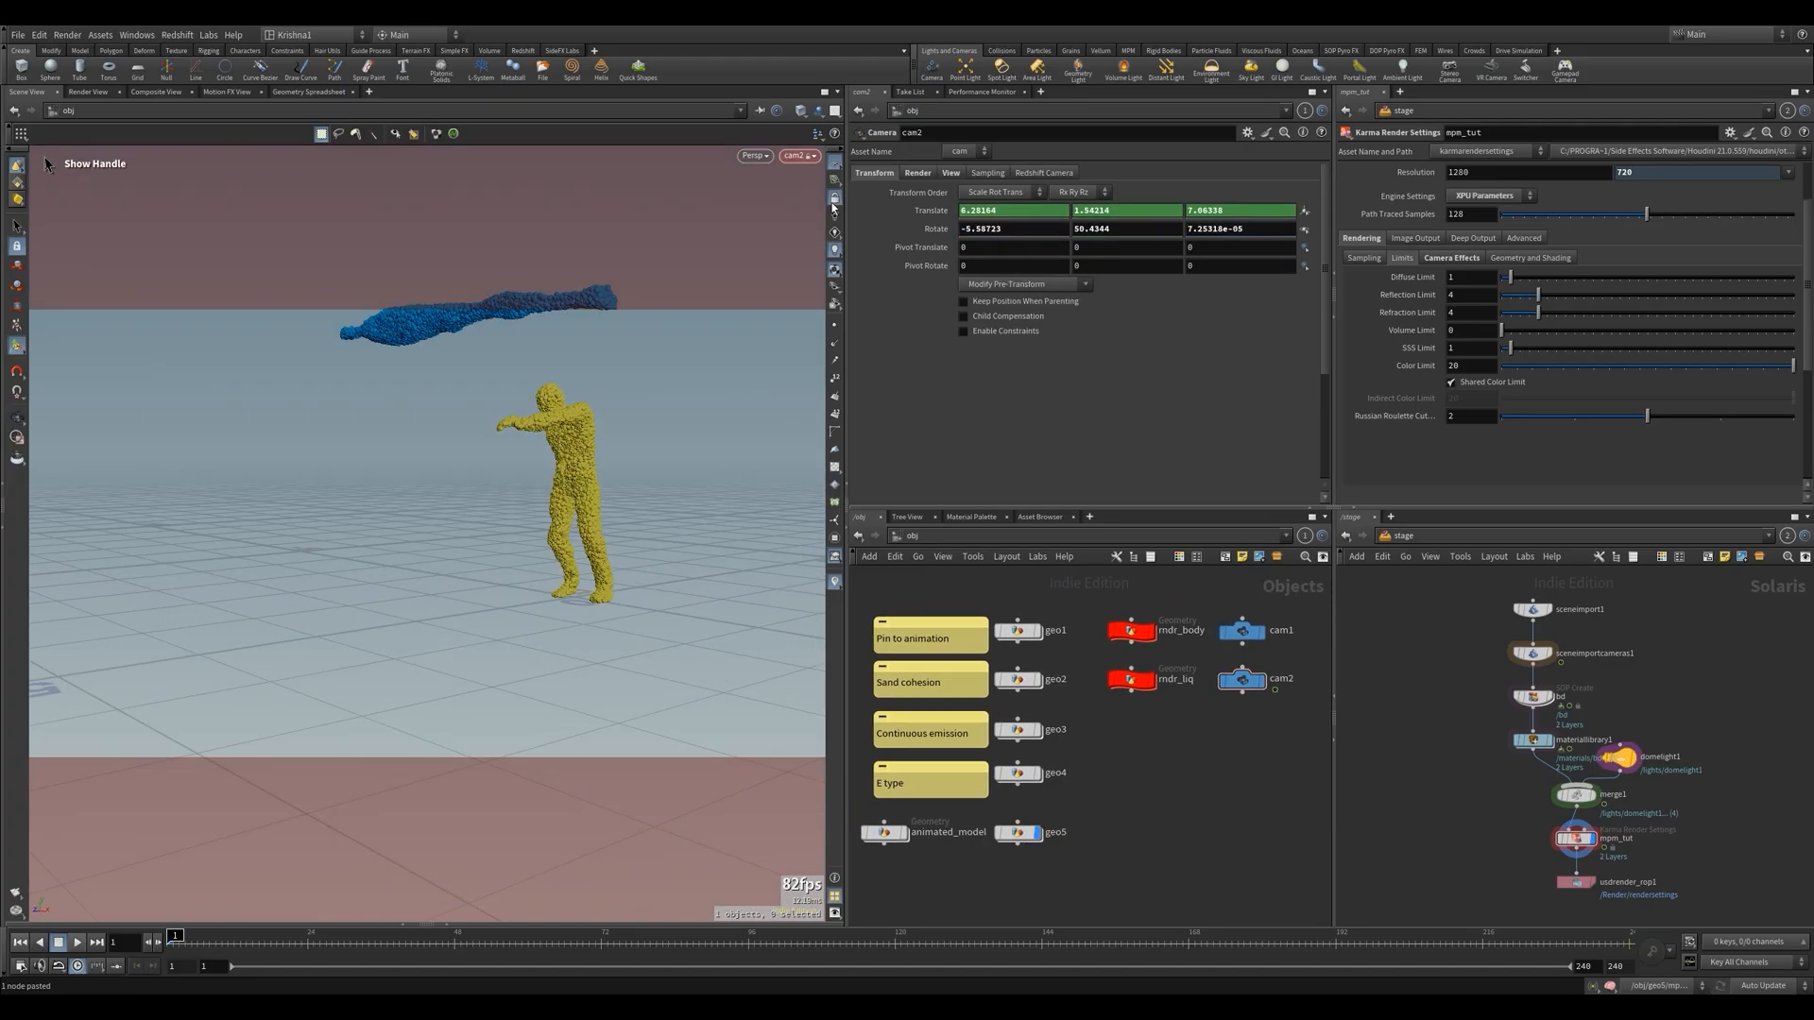
pyautogui.click(834, 200)
# Inside geo5, insert a File Cache node between mpmsolver1 and null1 and name it mpmcache
pyautogui.doubleClick(1020, 833)
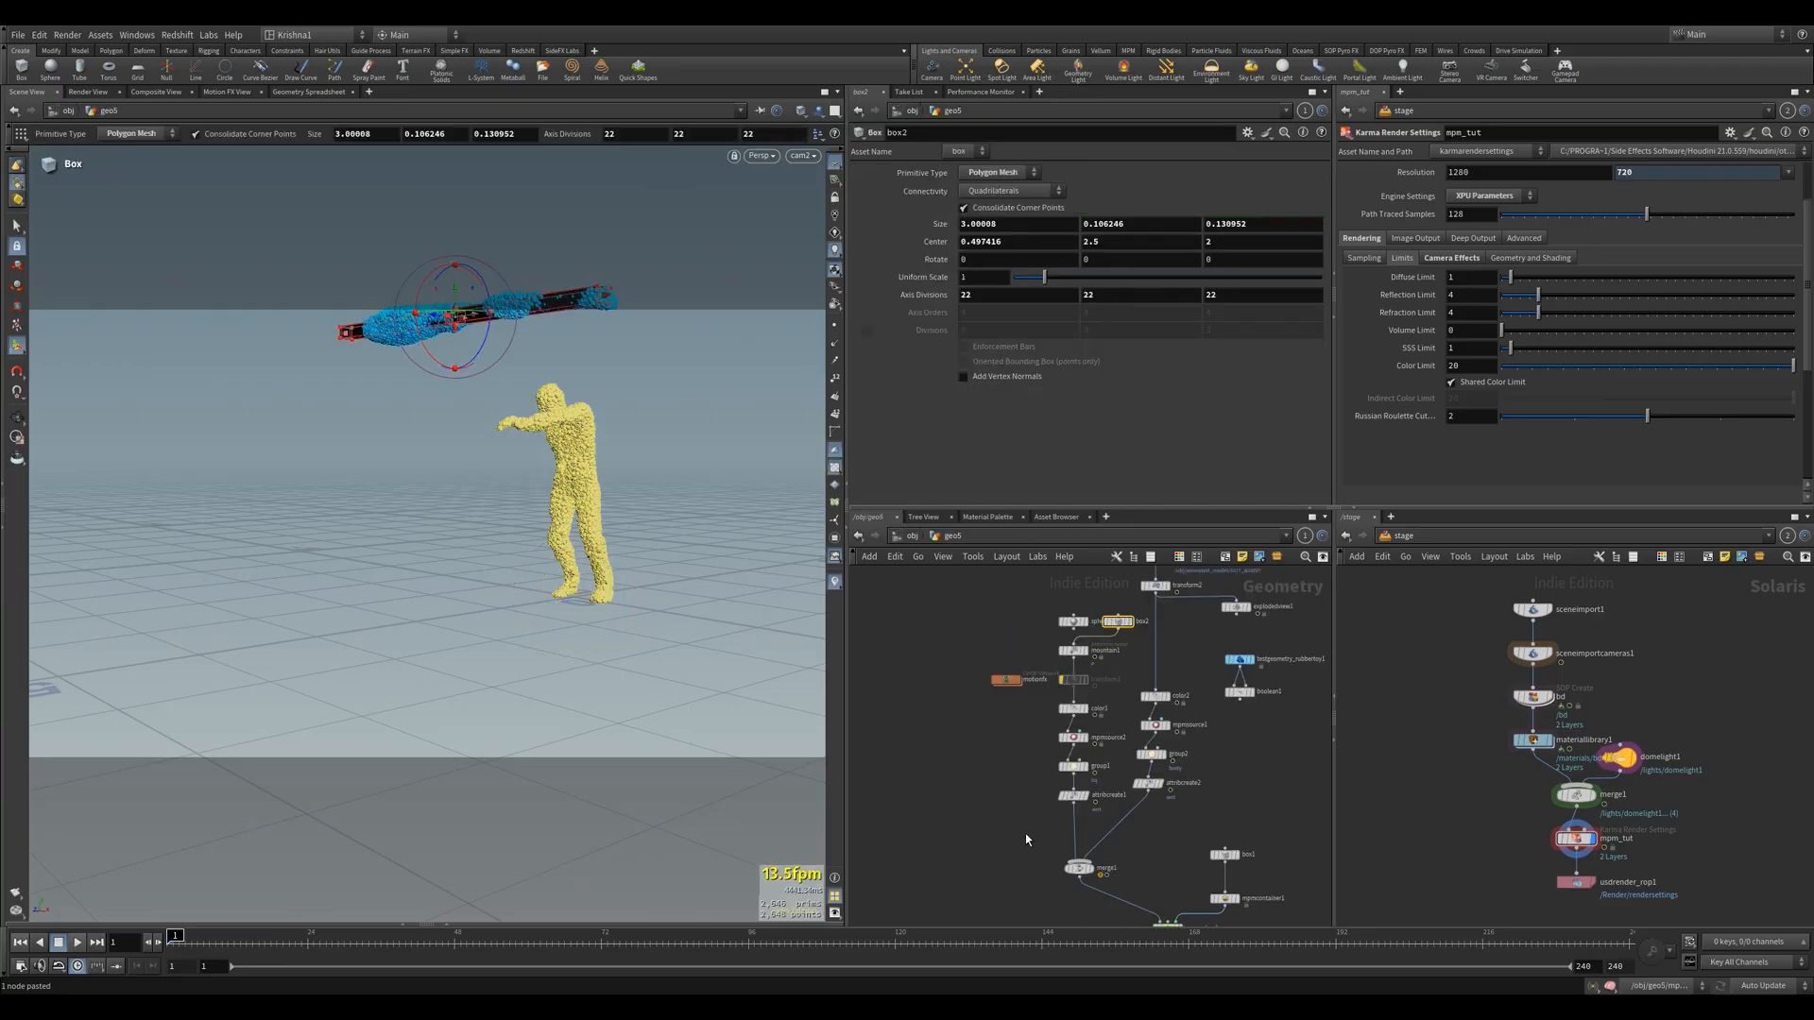
pyautogui.scroll(-3, 1143, 822)
pyautogui.press('Escape')
pyautogui.scroll(-3, 1121, 666)
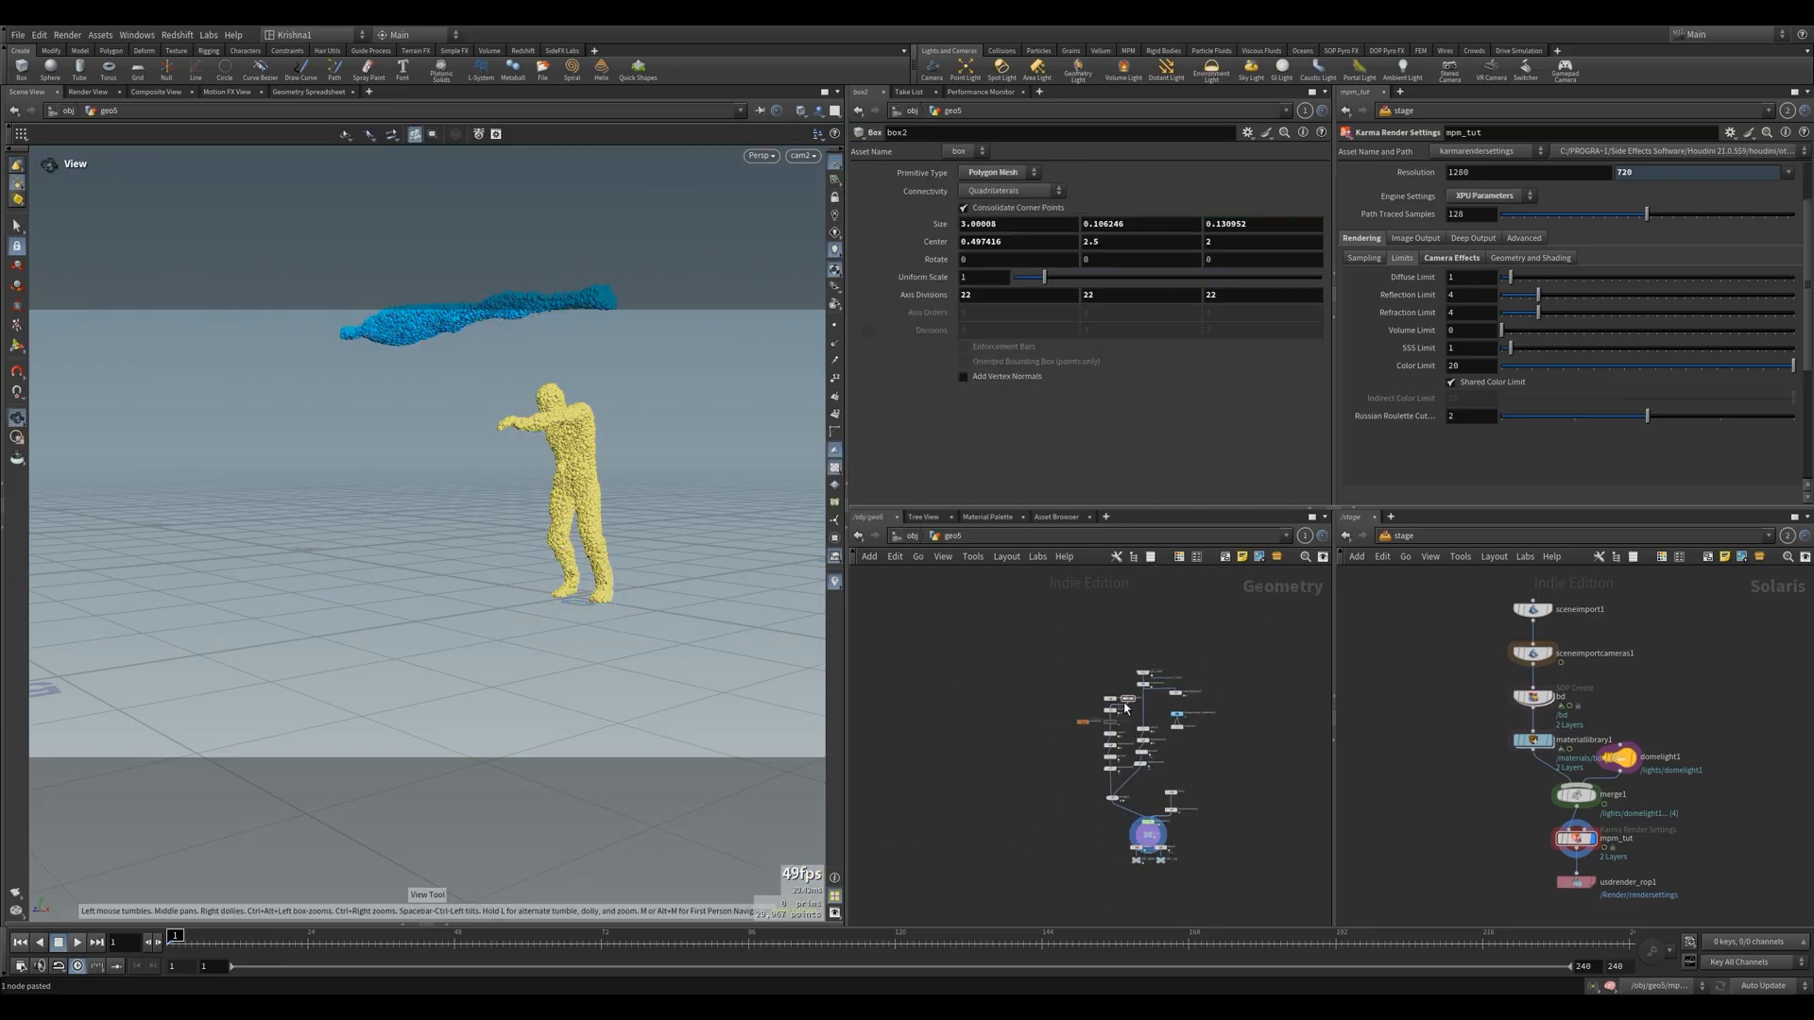
pyautogui.scroll(2, 1157, 817)
pyautogui.scroll(3, 1157, 817)
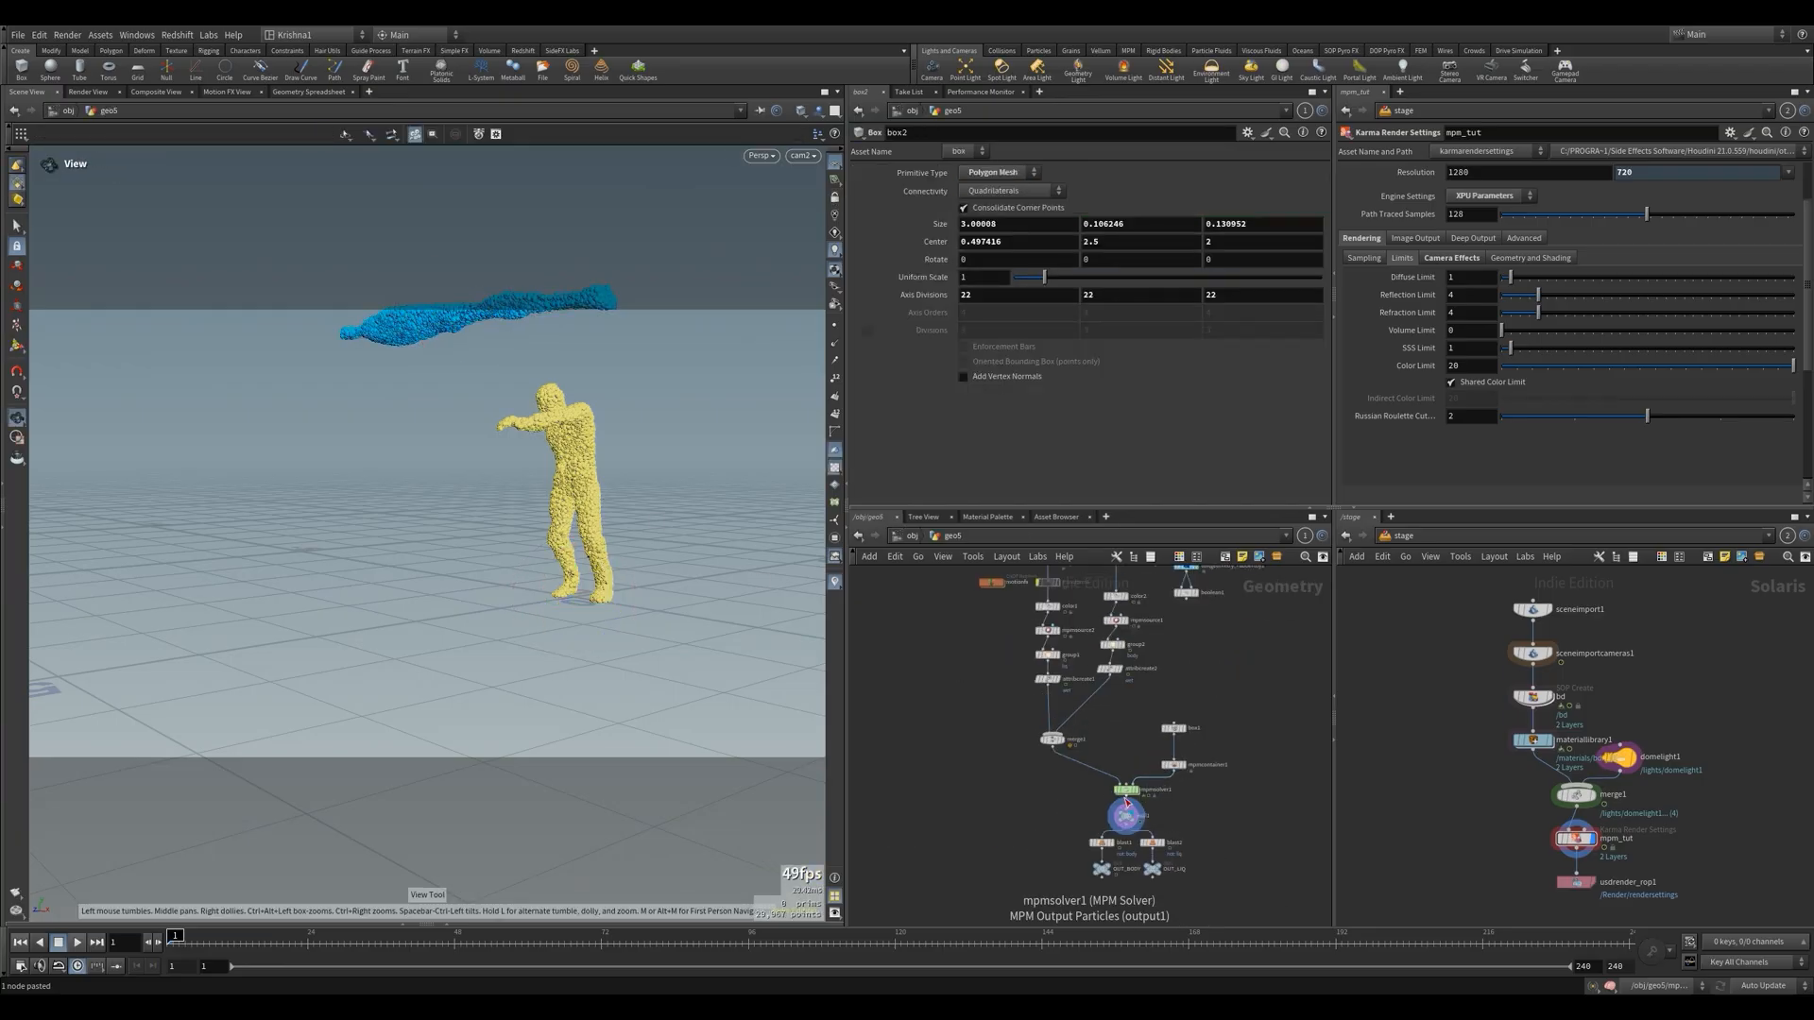
pyautogui.press('Tab')
pyautogui.write('filec')
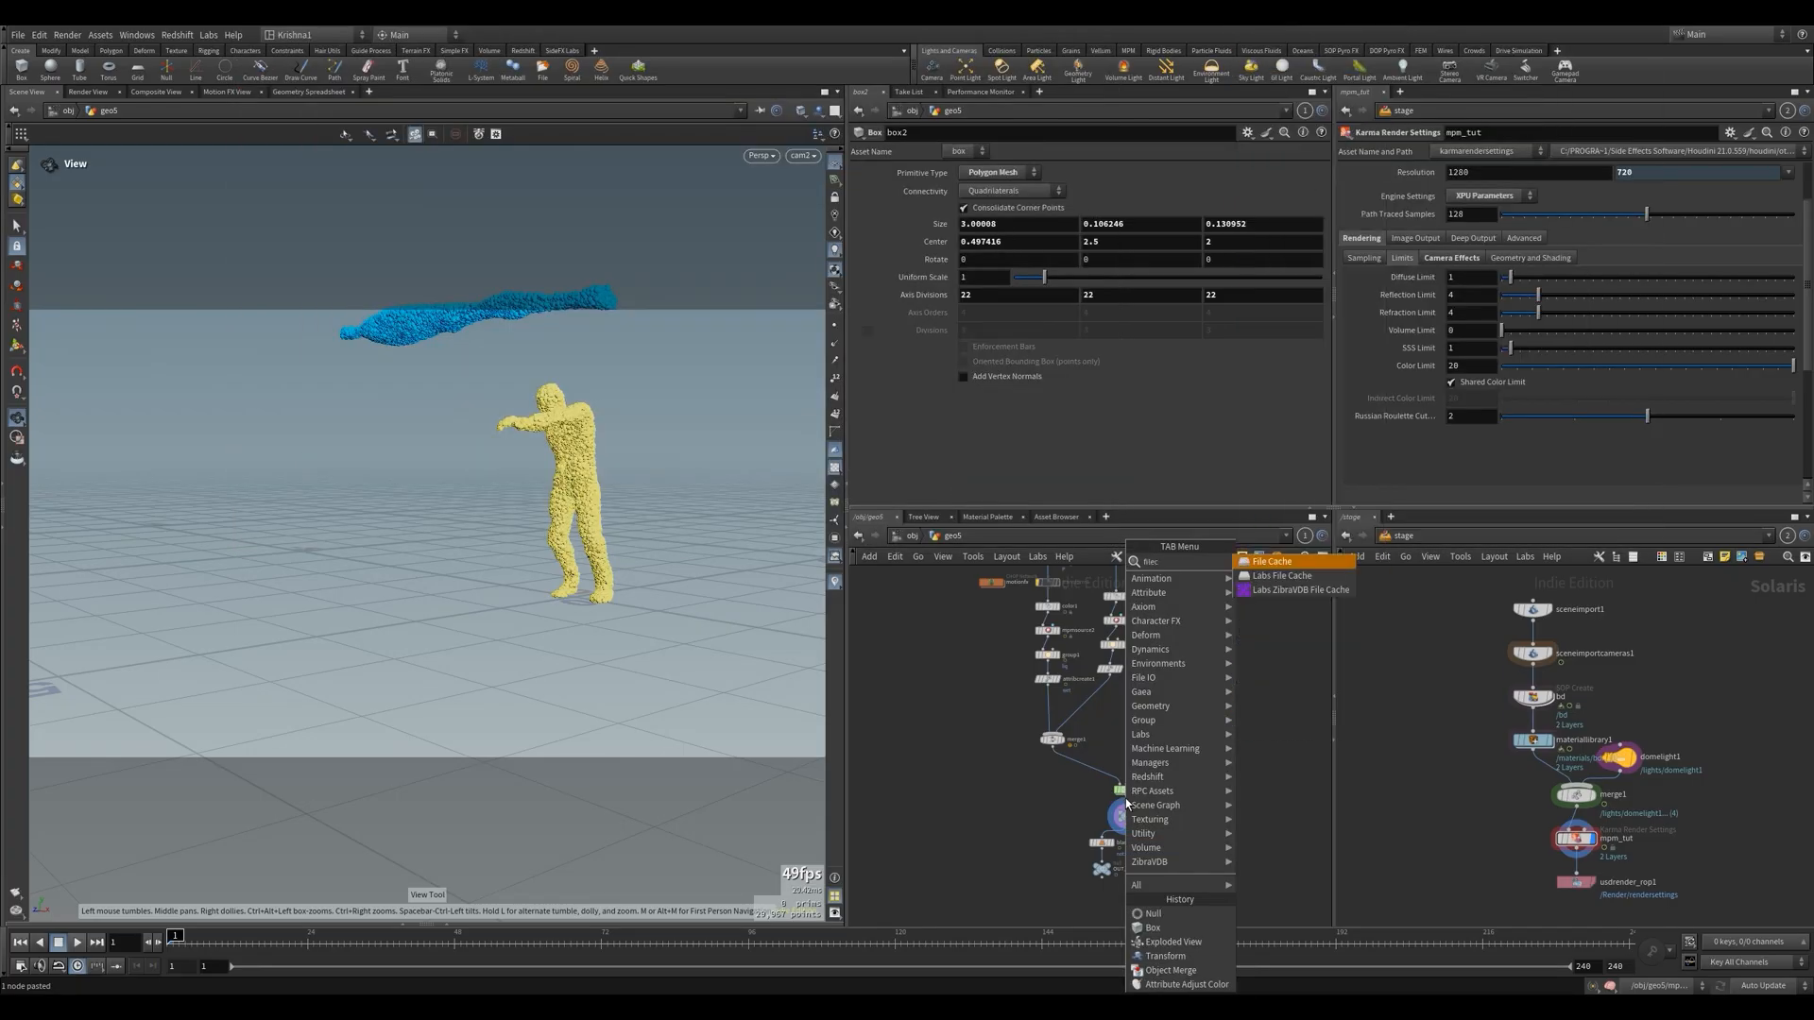
pyautogui.press('Return')
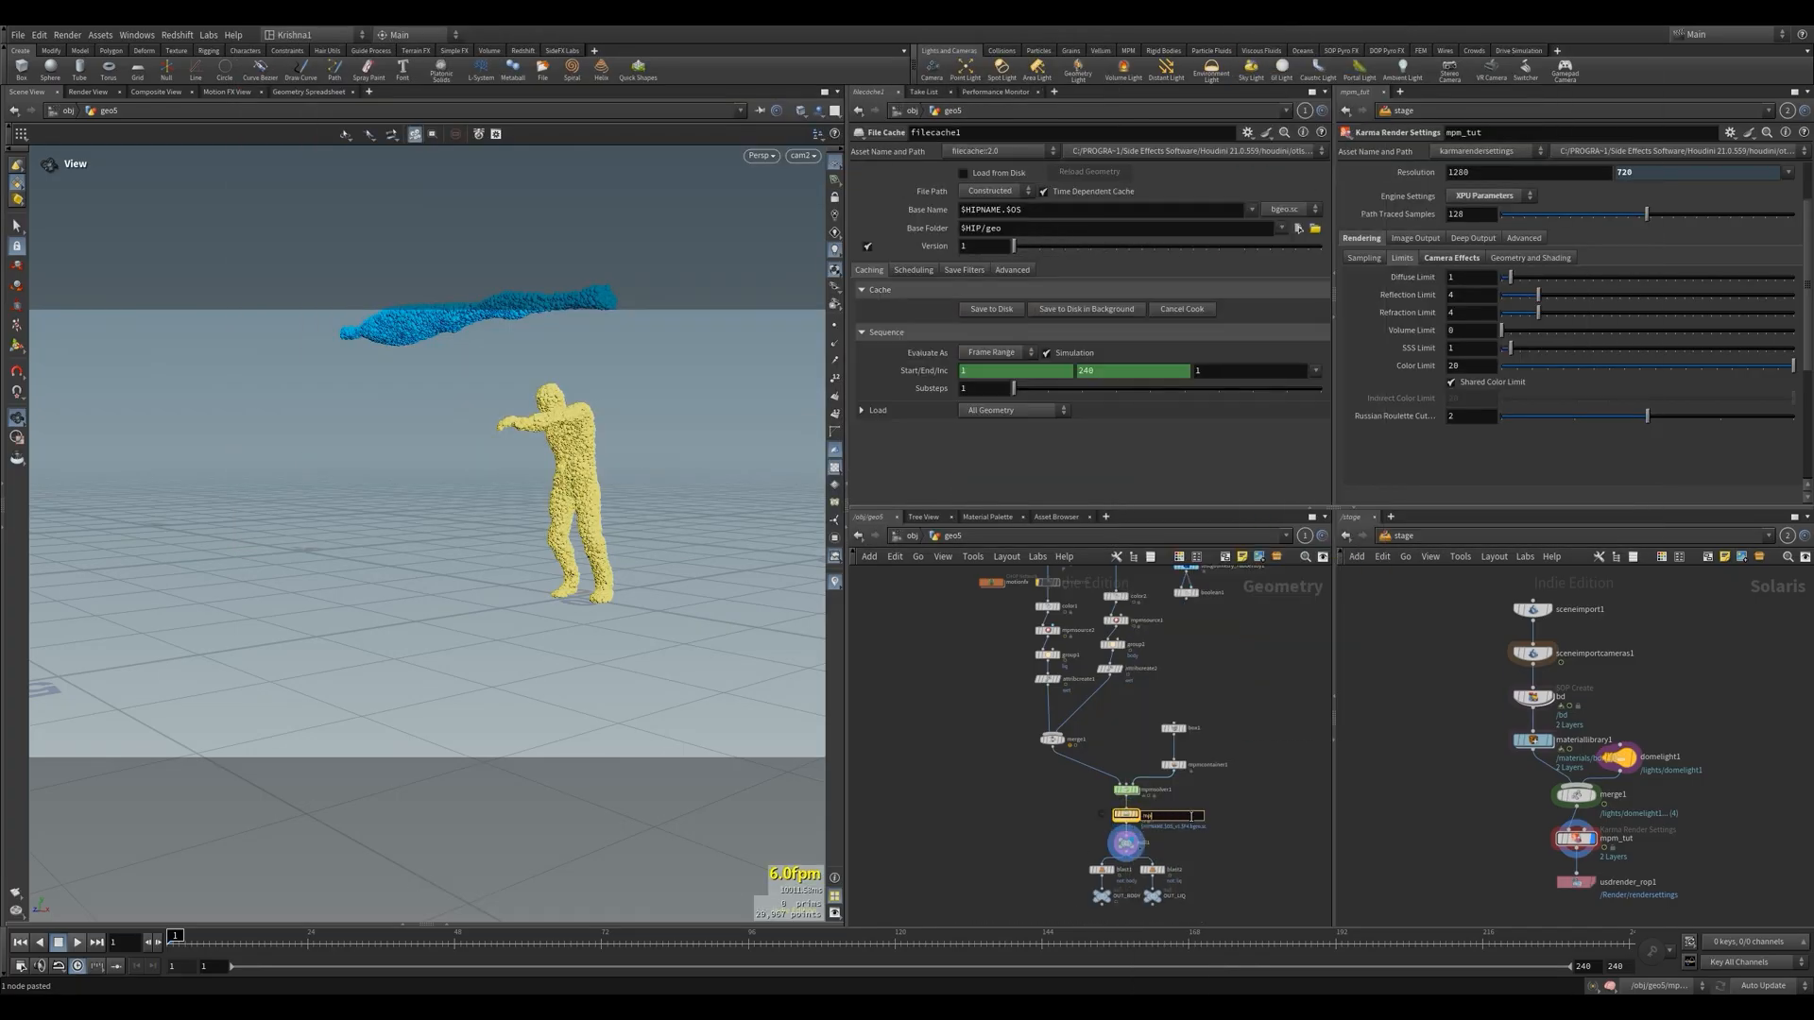
pyautogui.click(1191, 818)
pyautogui.write('mpmcache')
pyautogui.press('Return')
# Set mpmcache's base folder to $HIP/sim/$HIPNAME and its base name to $OS
pyautogui.scroll(6, 1152, 829)
pyautogui.doubleClick(1037, 234)
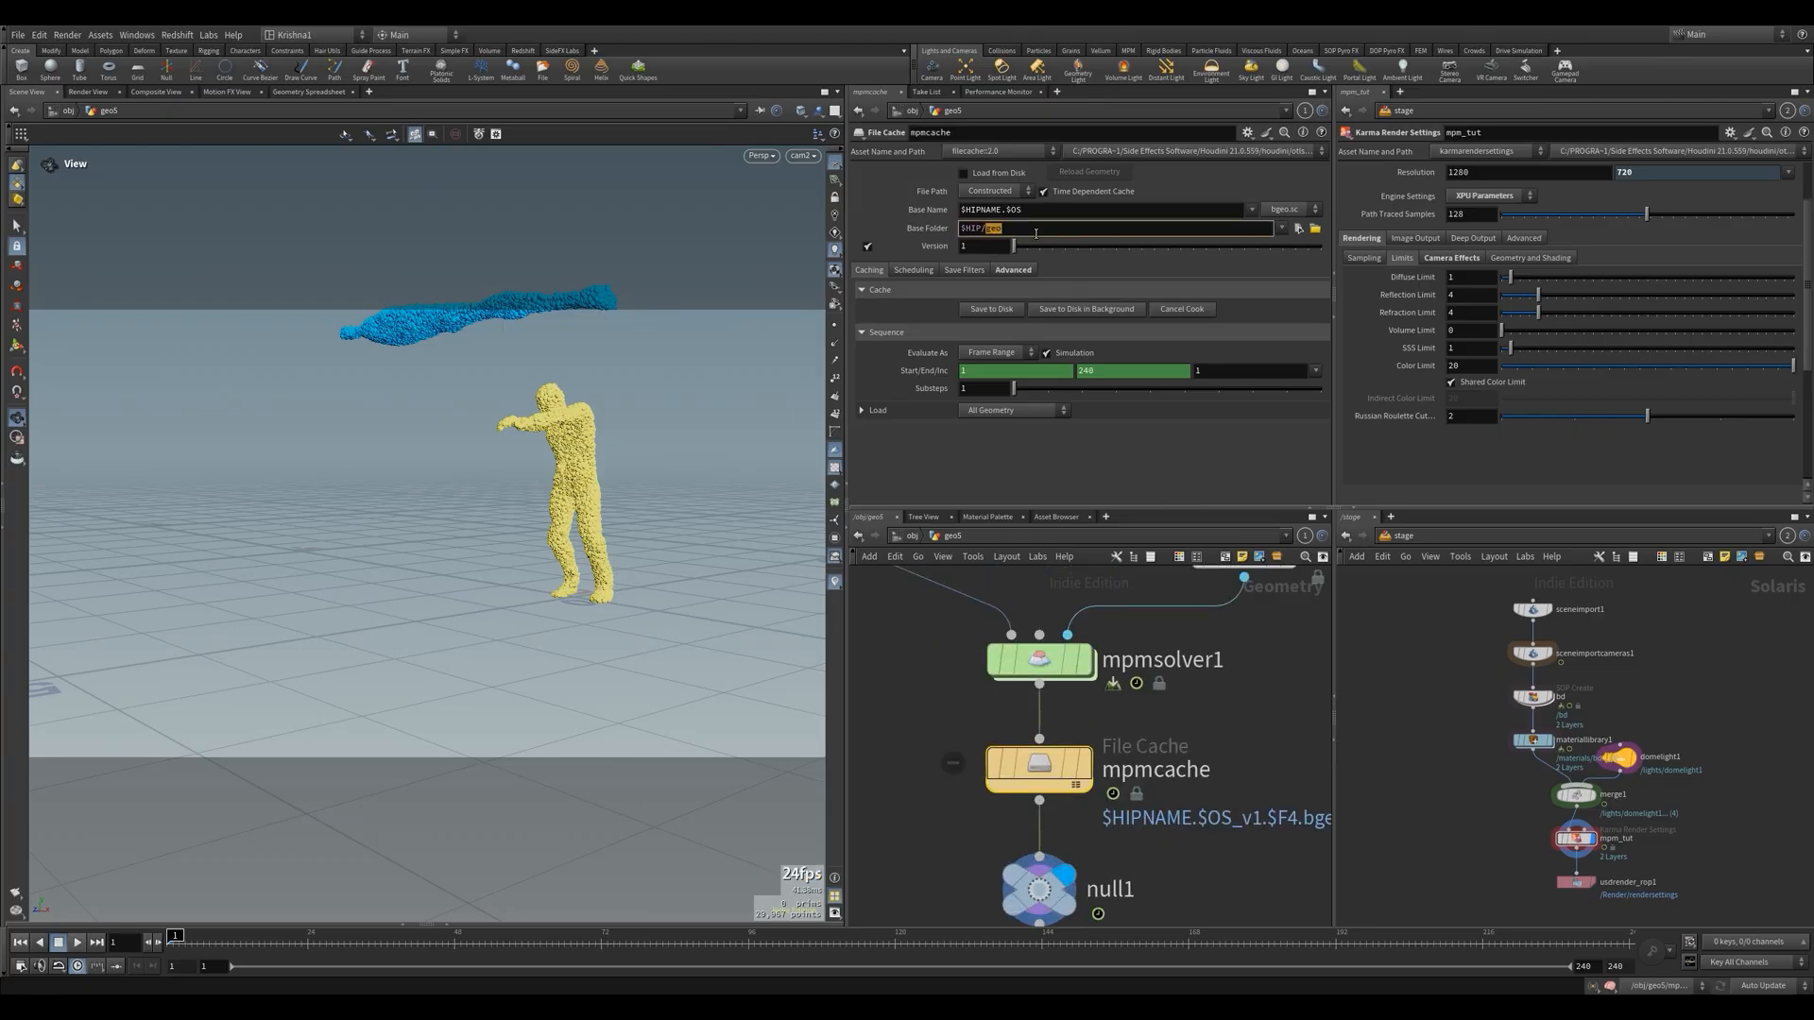
pyautogui.write('sim/$HIPNAME')
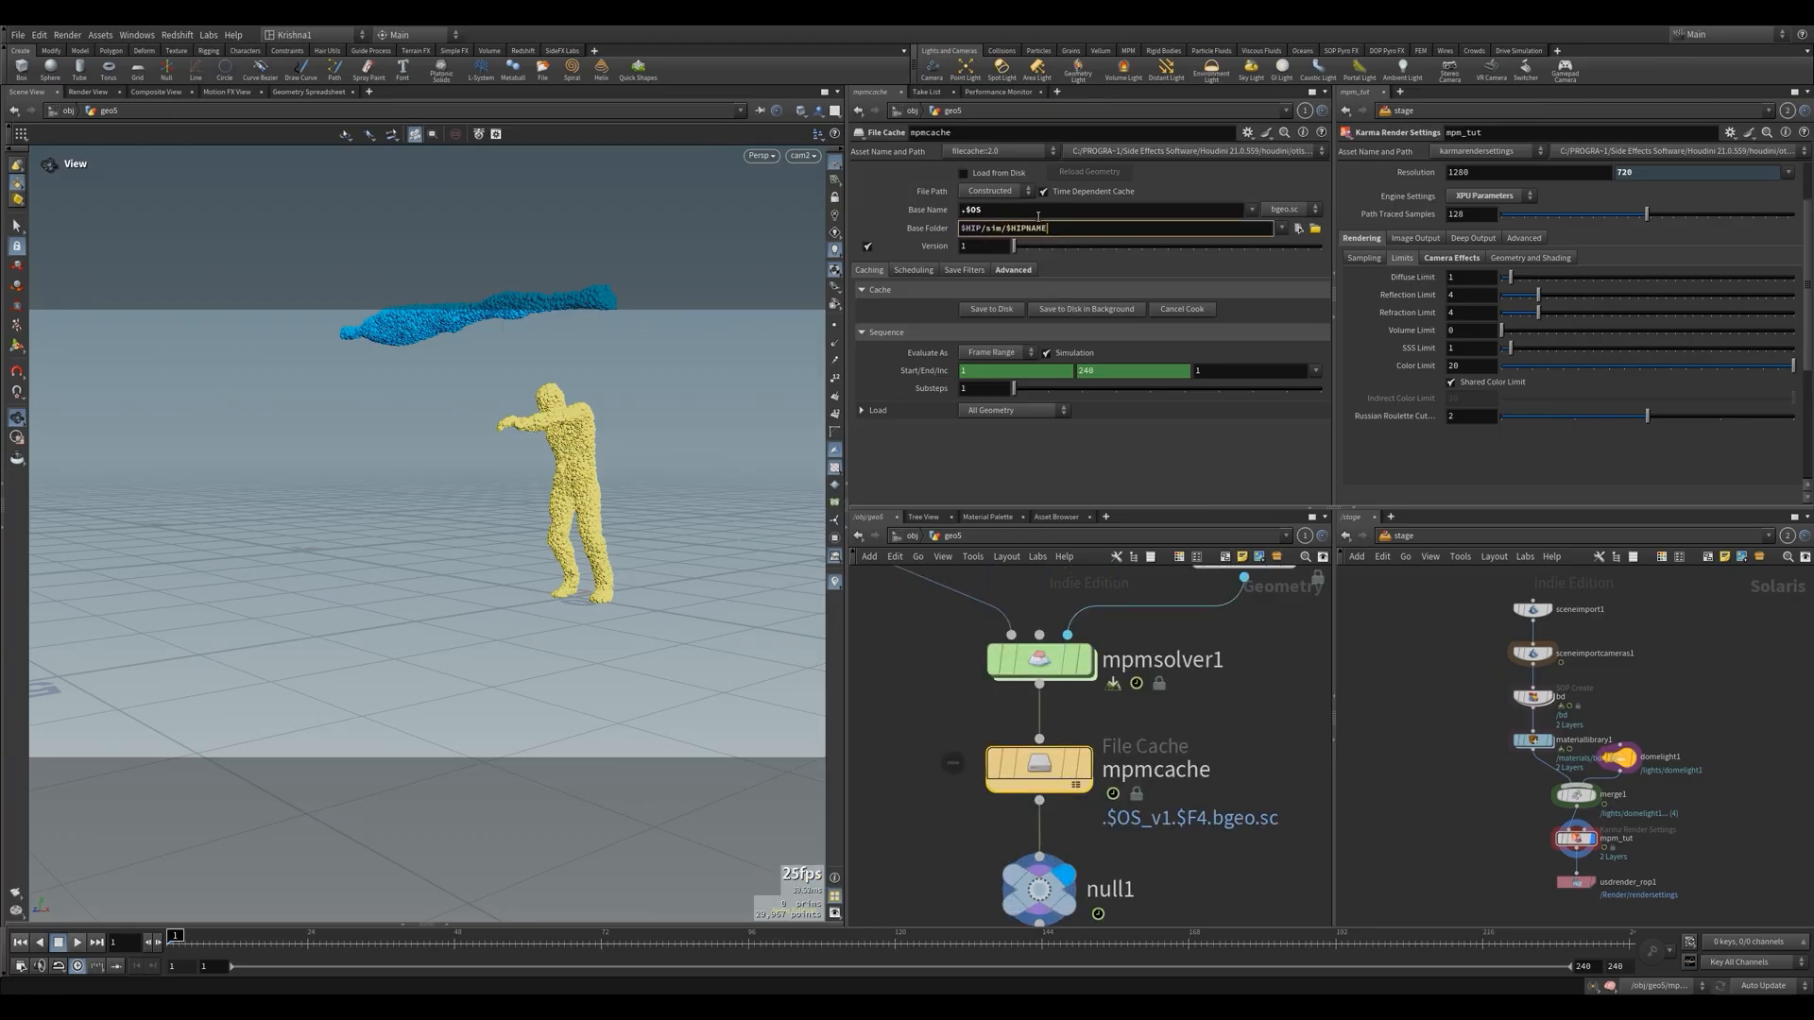
pyautogui.click(967, 210)
pyautogui.press('BackSpace')
pyautogui.click(1283, 770)
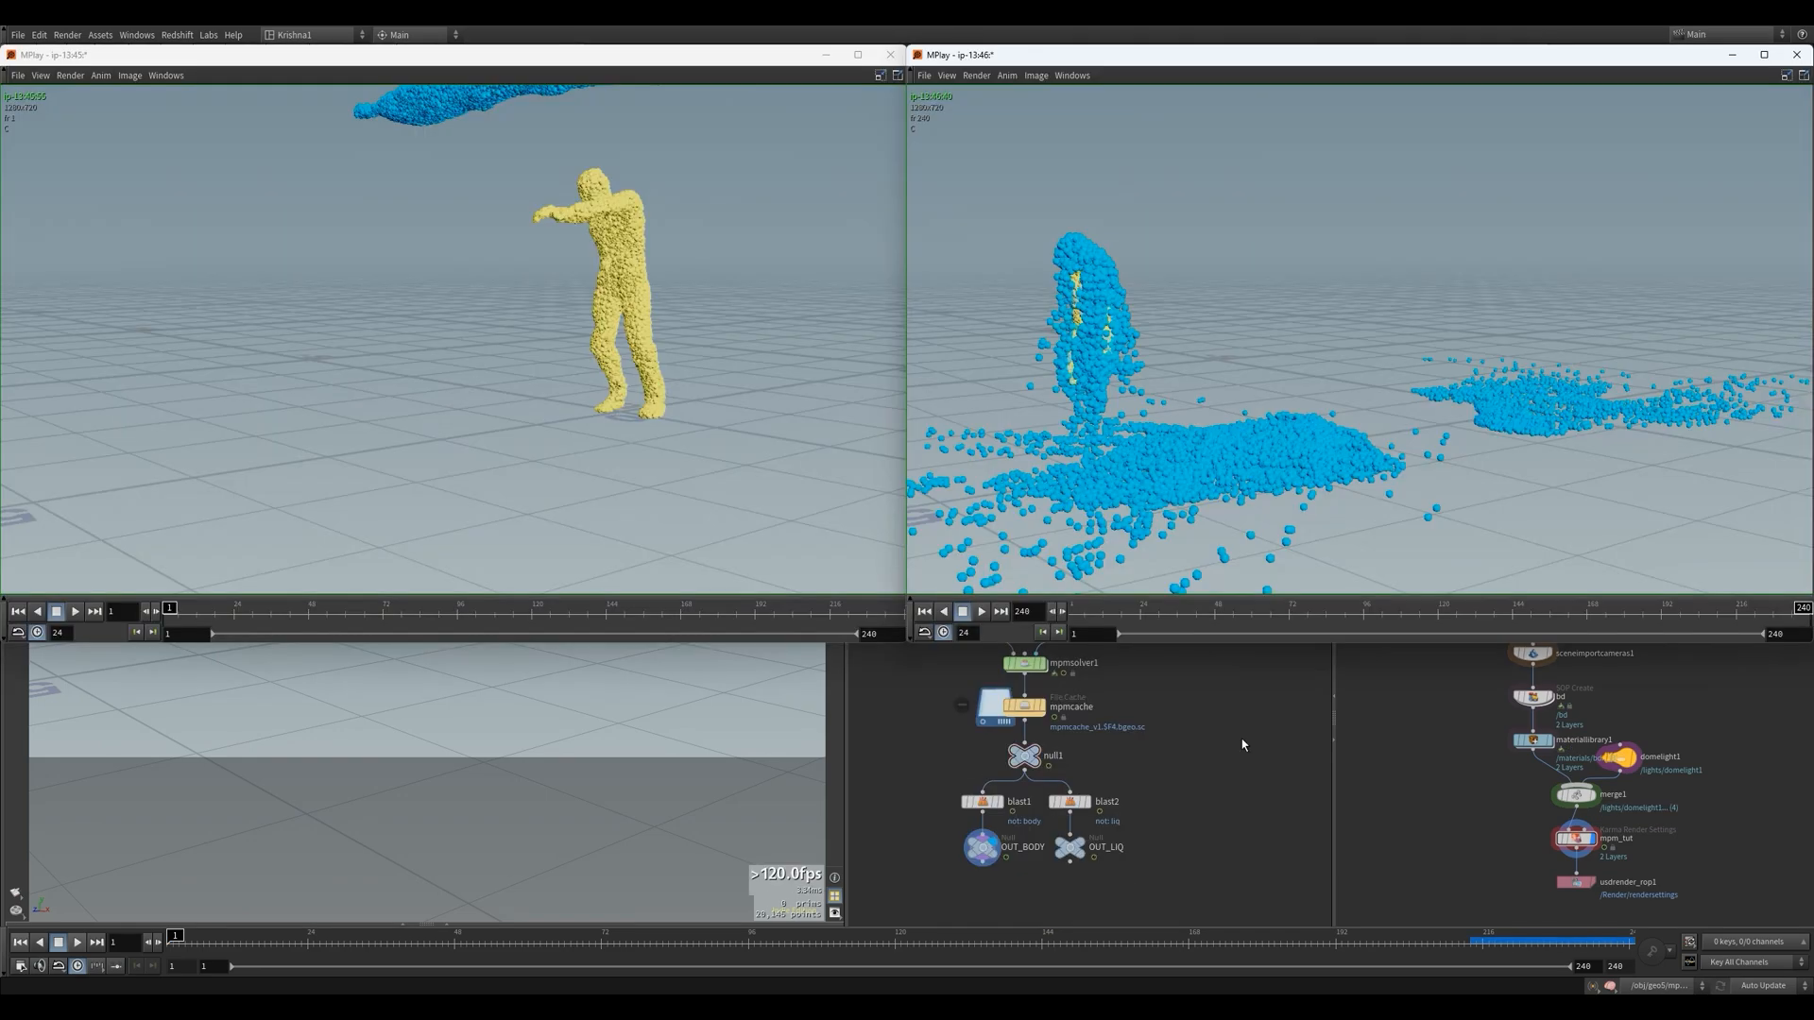
# Play the two MPlay flipbooks side by side to compare the liquid emission in each simulation
pyautogui.click(76, 613)
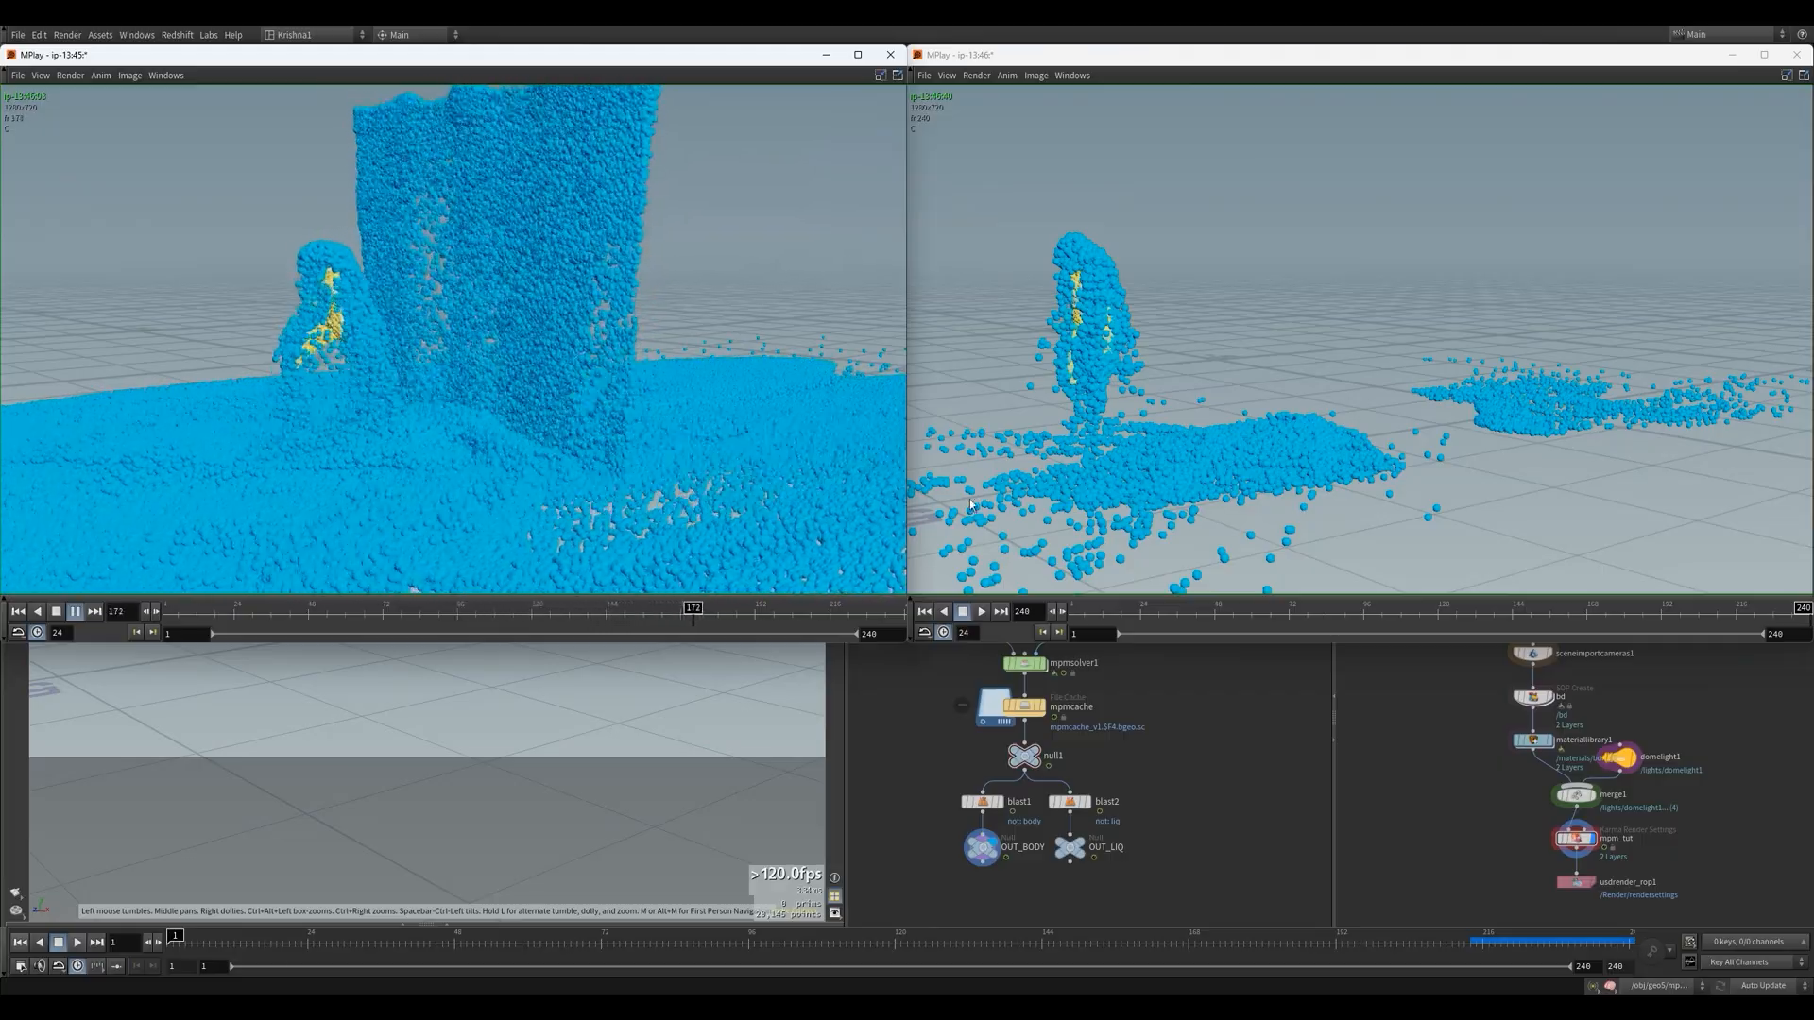
pyautogui.click(930, 613)
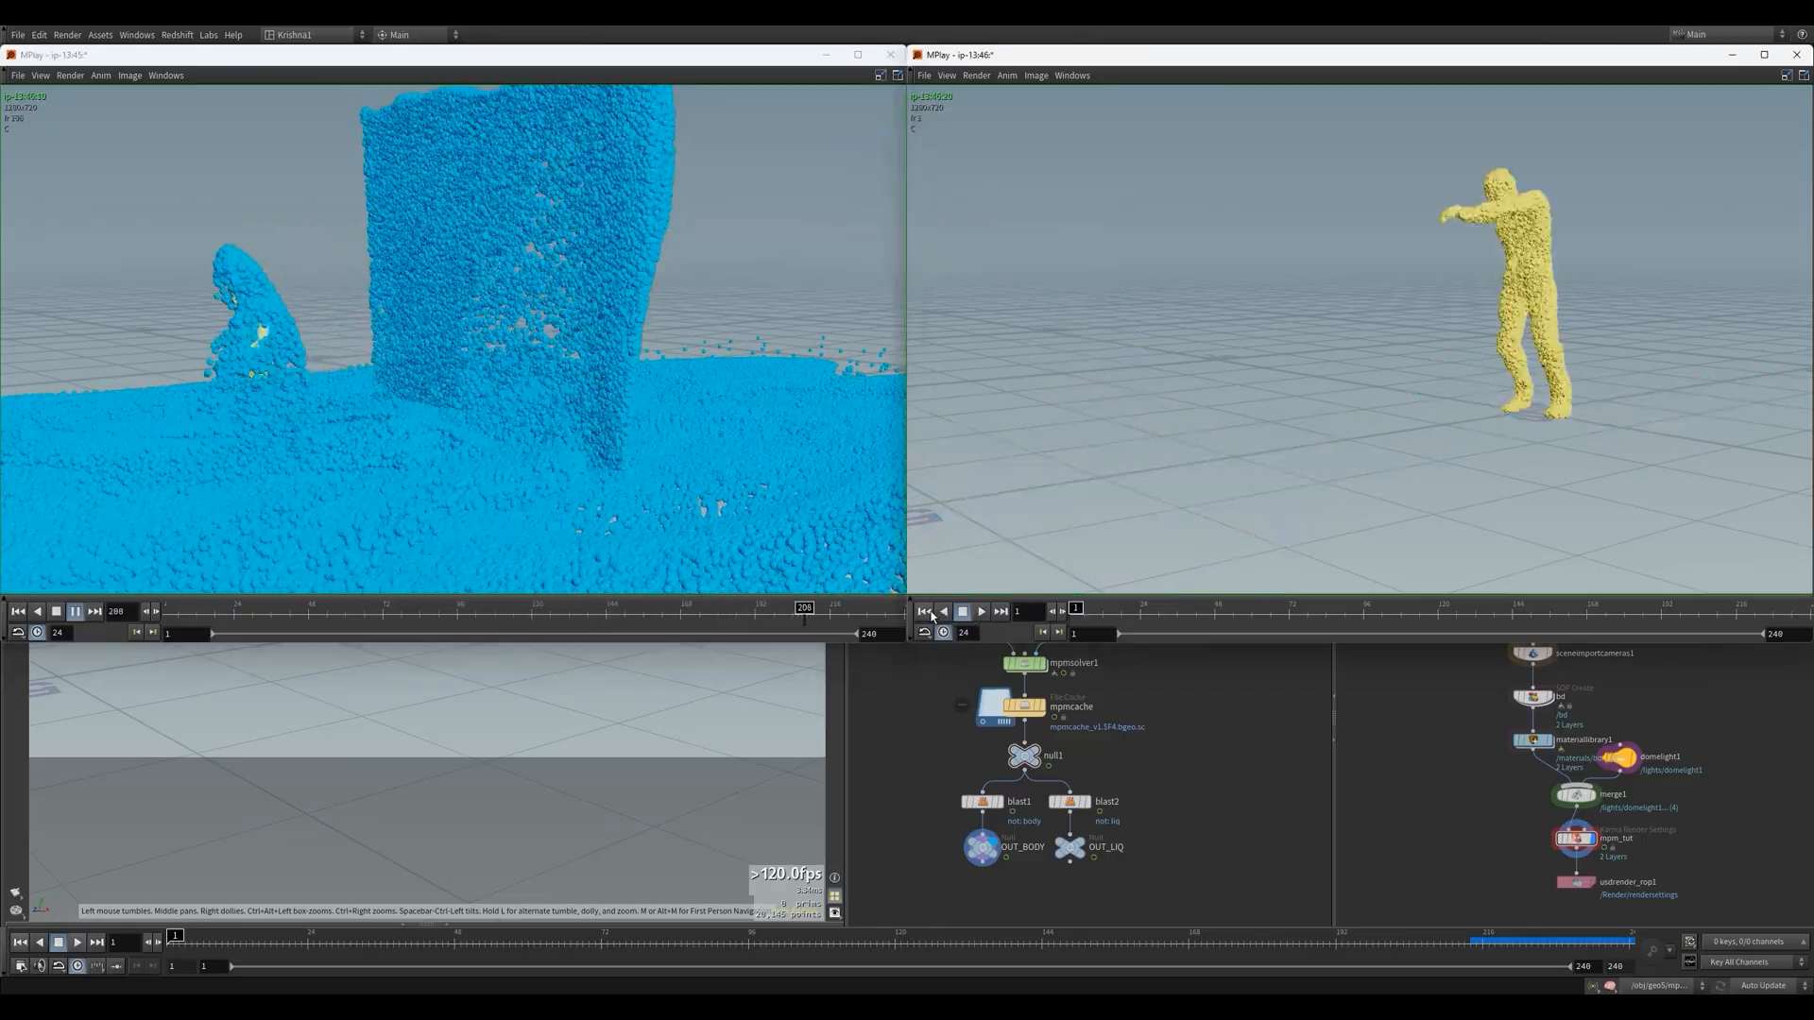
pyautogui.click(982, 612)
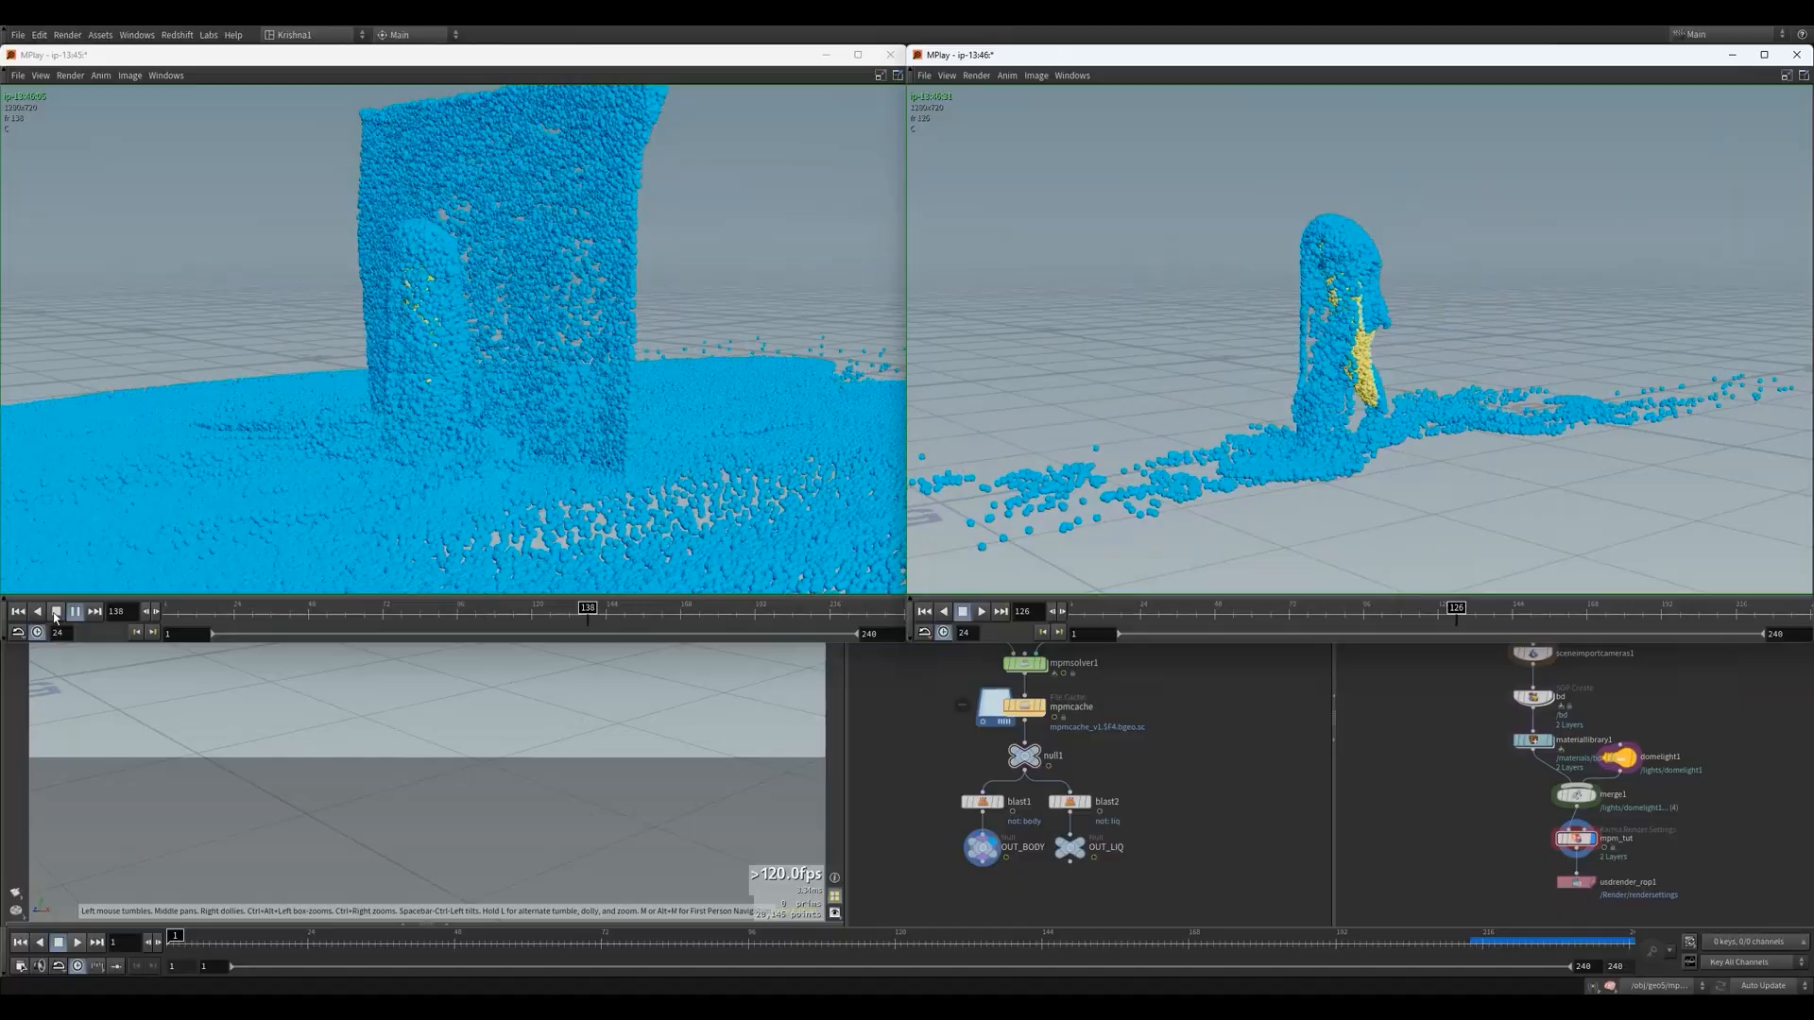
pyautogui.click(57, 611)
# Switch back to Houdini, view the stage's mpm_tut output and go to frame 48
pyautogui.click(1436, 800)
pyautogui.click(1573, 838)
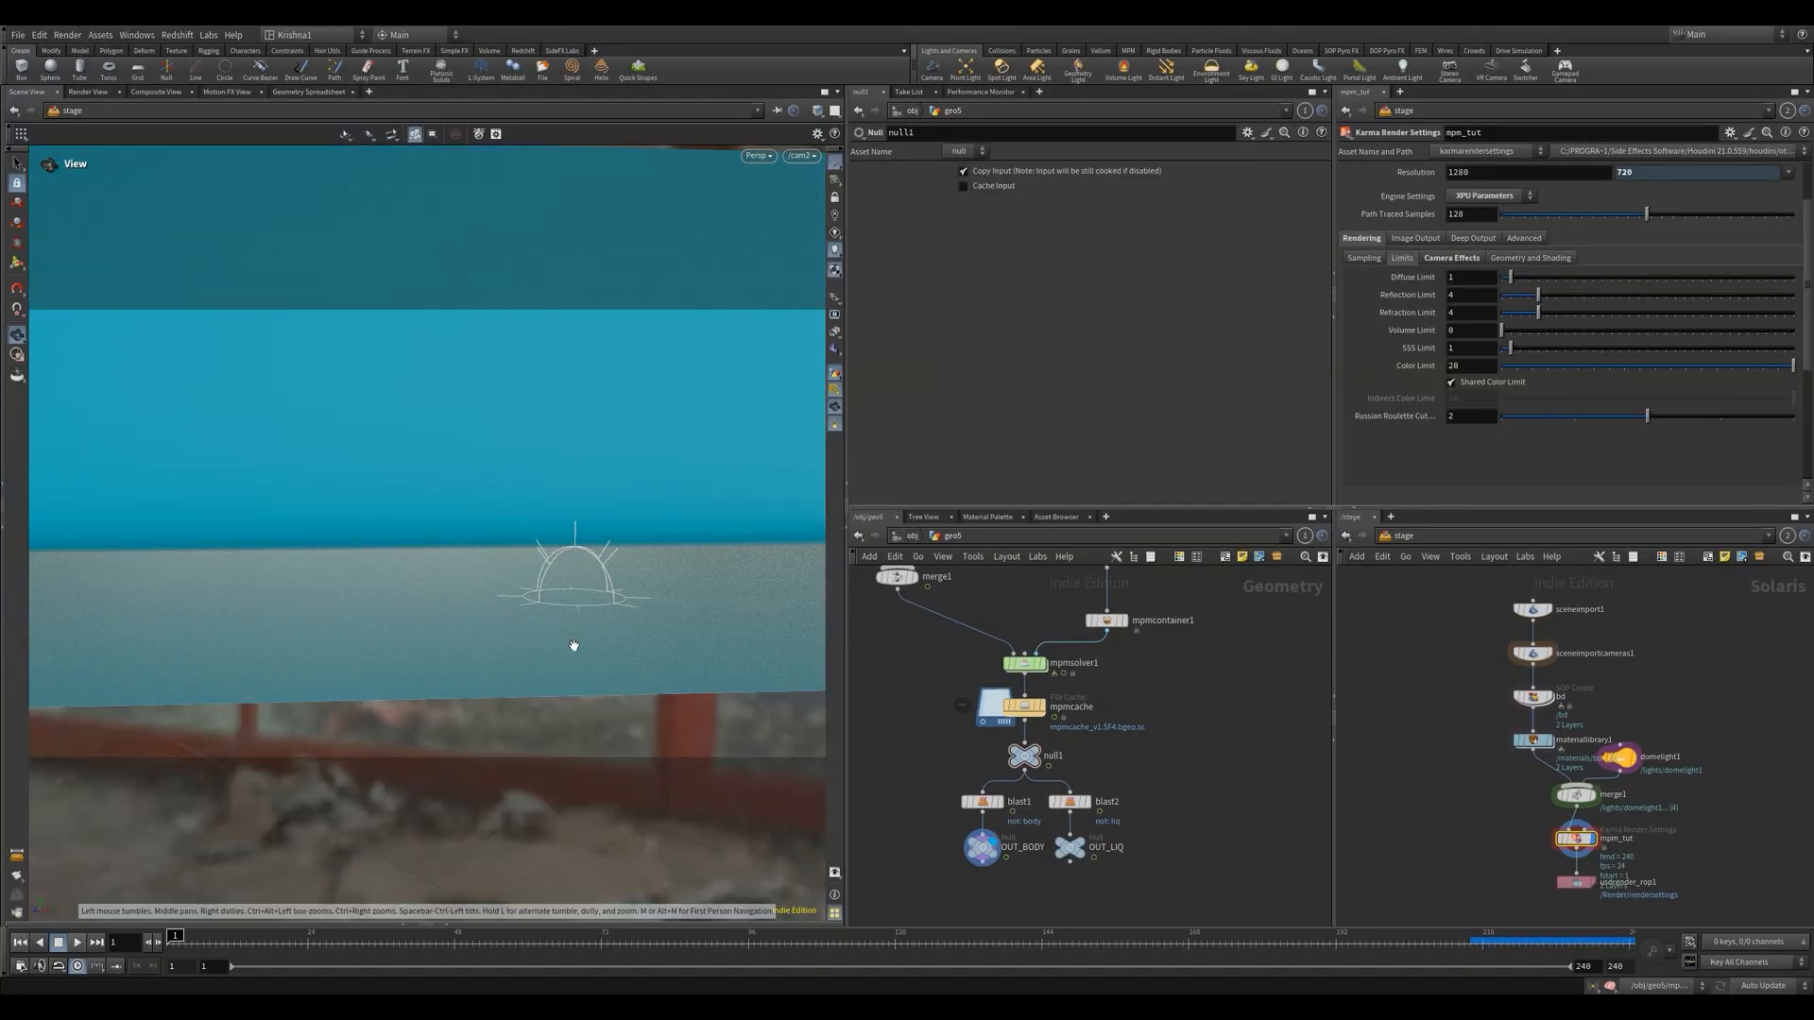
pyautogui.click(459, 945)
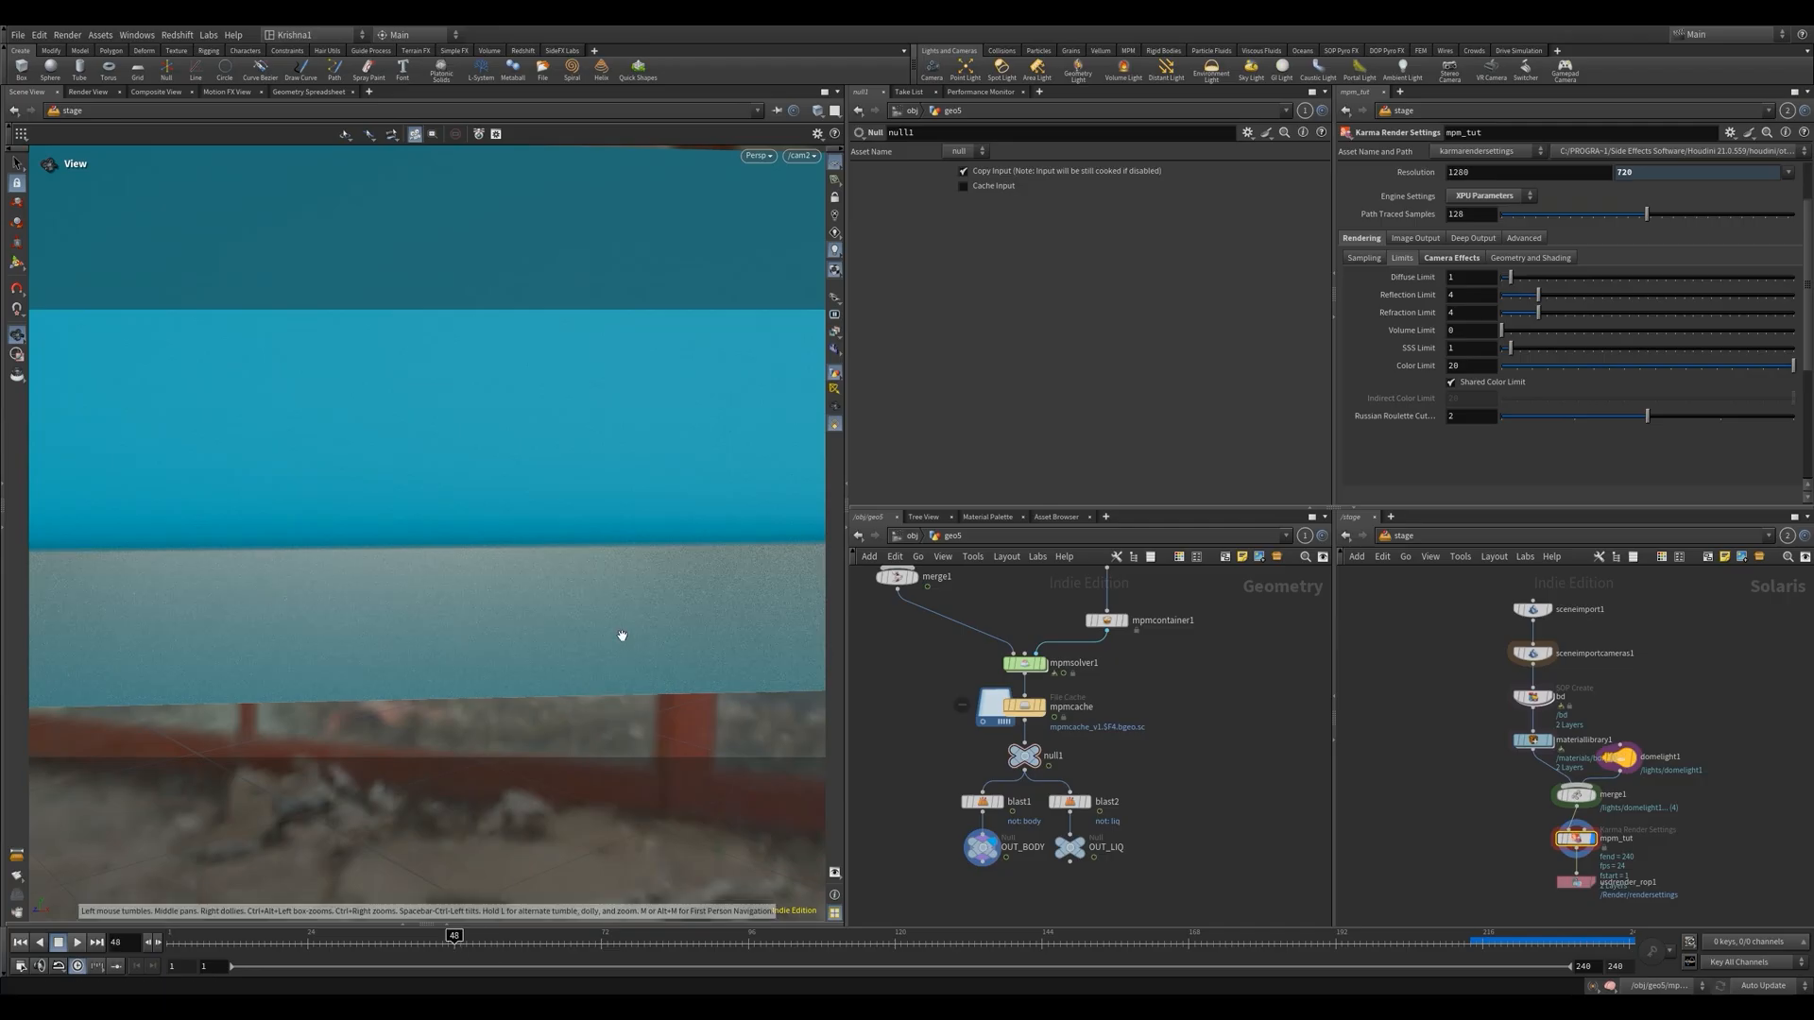
# In rndr_body, point object_merge1 to /obj/geo5/OUT_BODY
pyautogui.click(913, 537)
pyautogui.doubleClick(1136, 631)
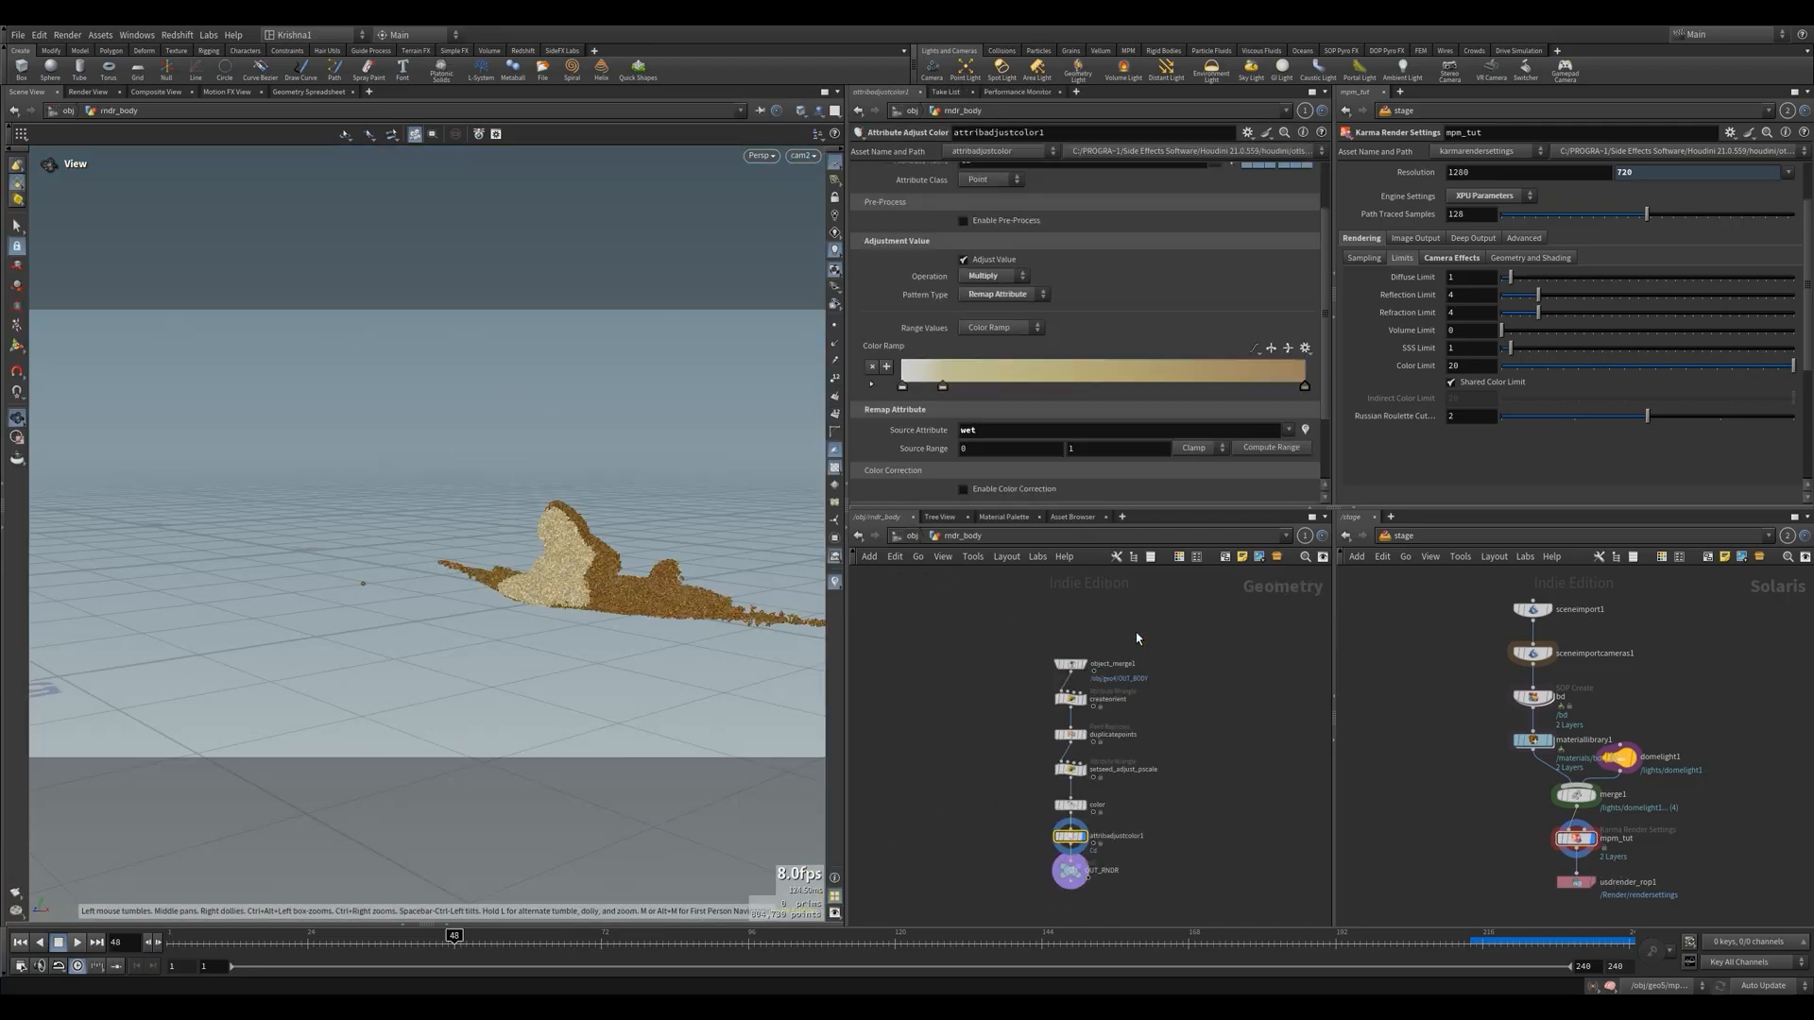
pyautogui.moveTo(1114, 656); pyautogui.dragTo(1115, 656)
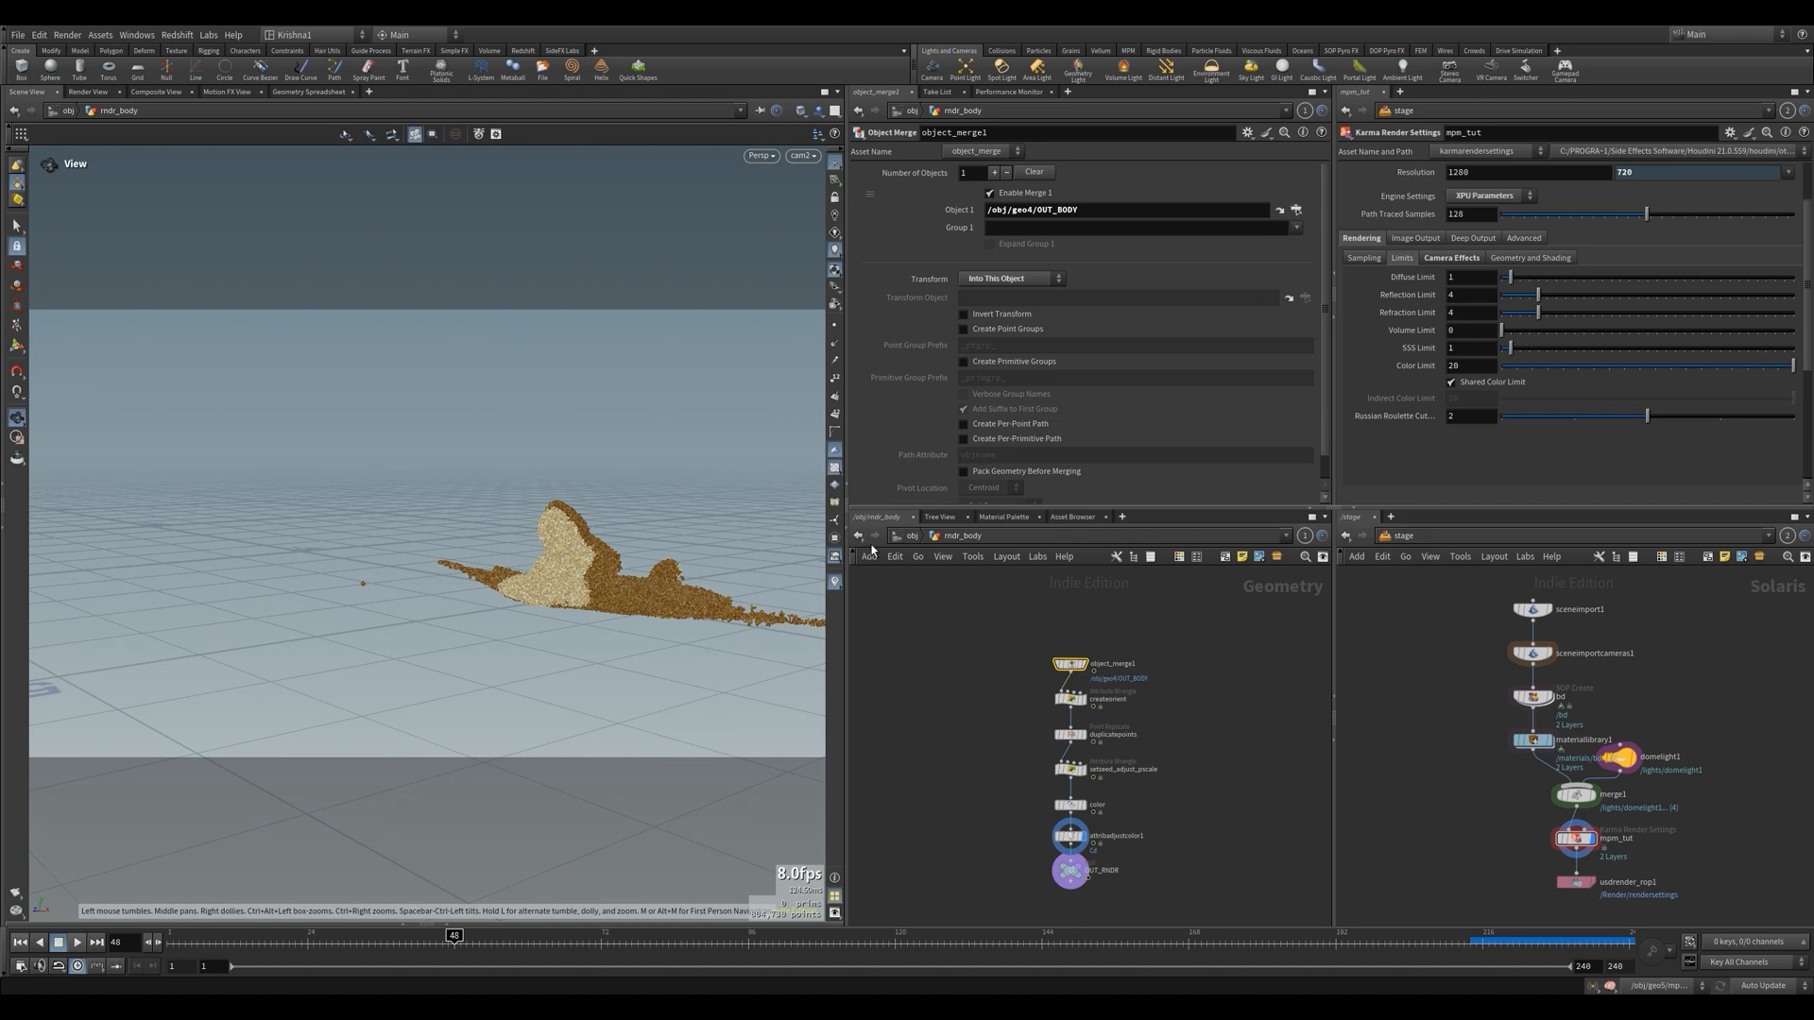
pyautogui.click(1034, 210)
pyautogui.press('BackSpace')
pyautogui.write('5')
pyautogui.press('Return')
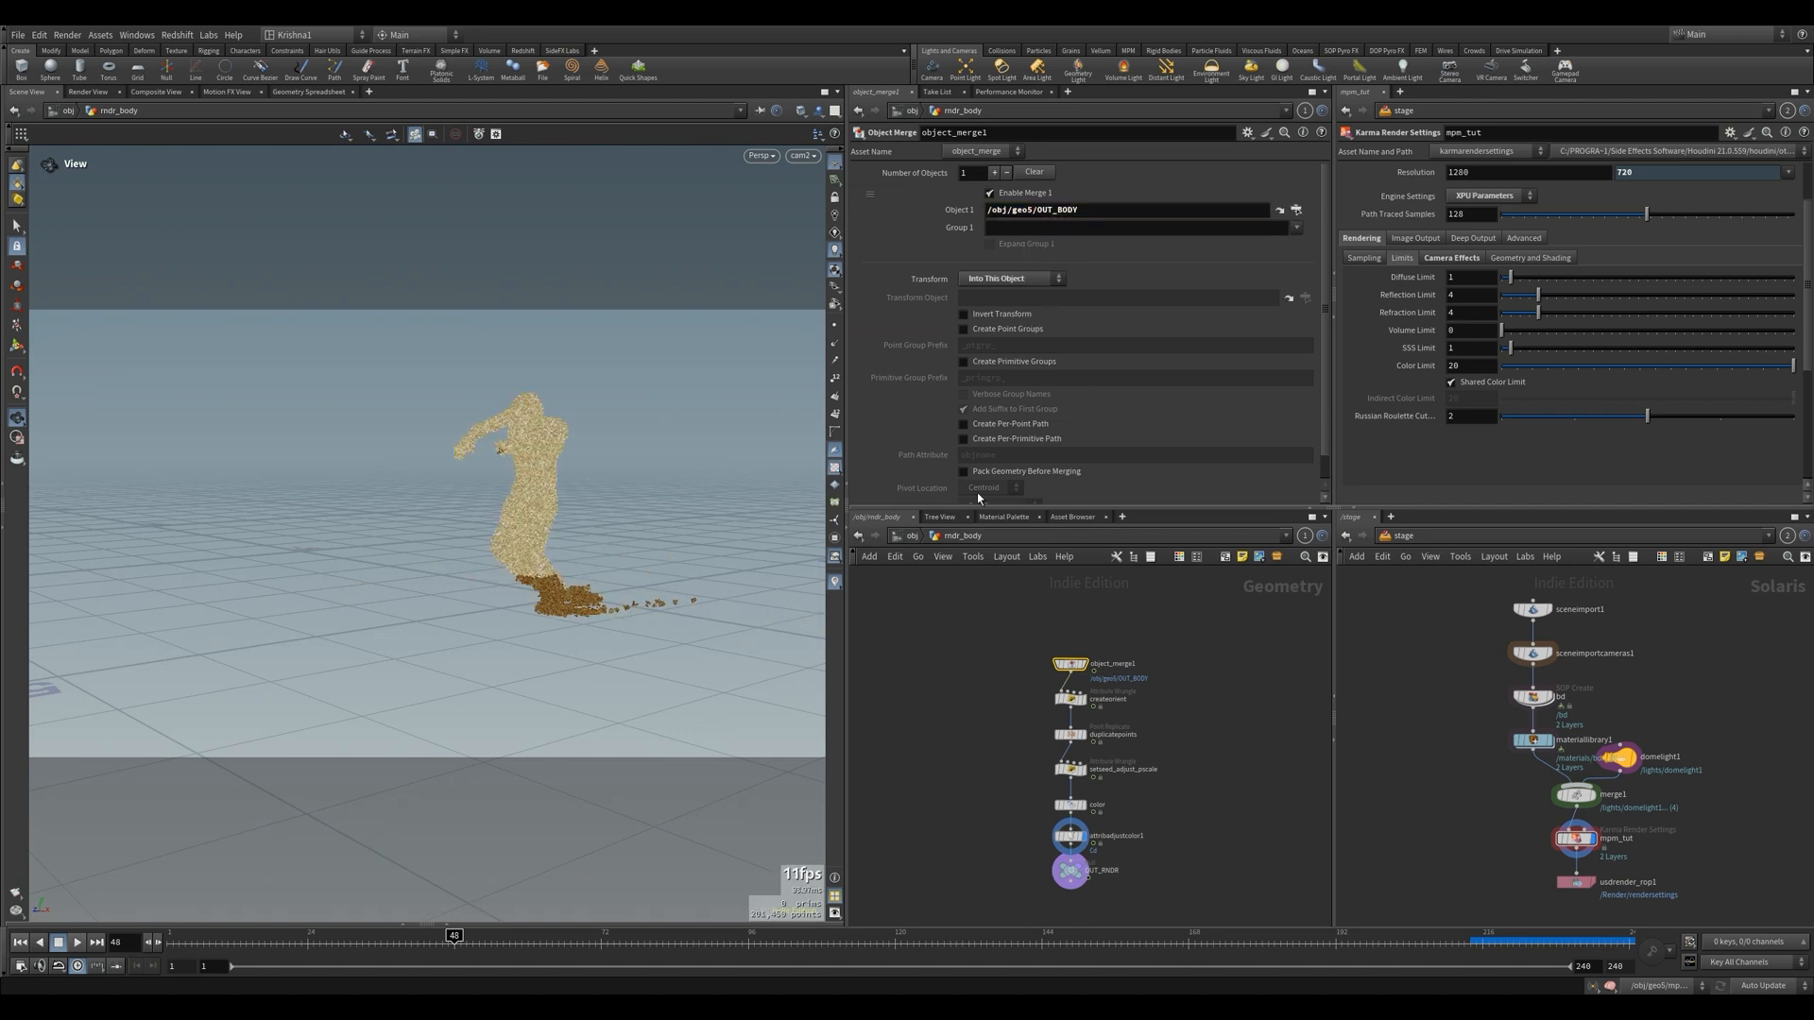
# In rndr_liq, point the get_liq object merge to /obj/geo5/OUT_LIQ
pyautogui.click(912, 537)
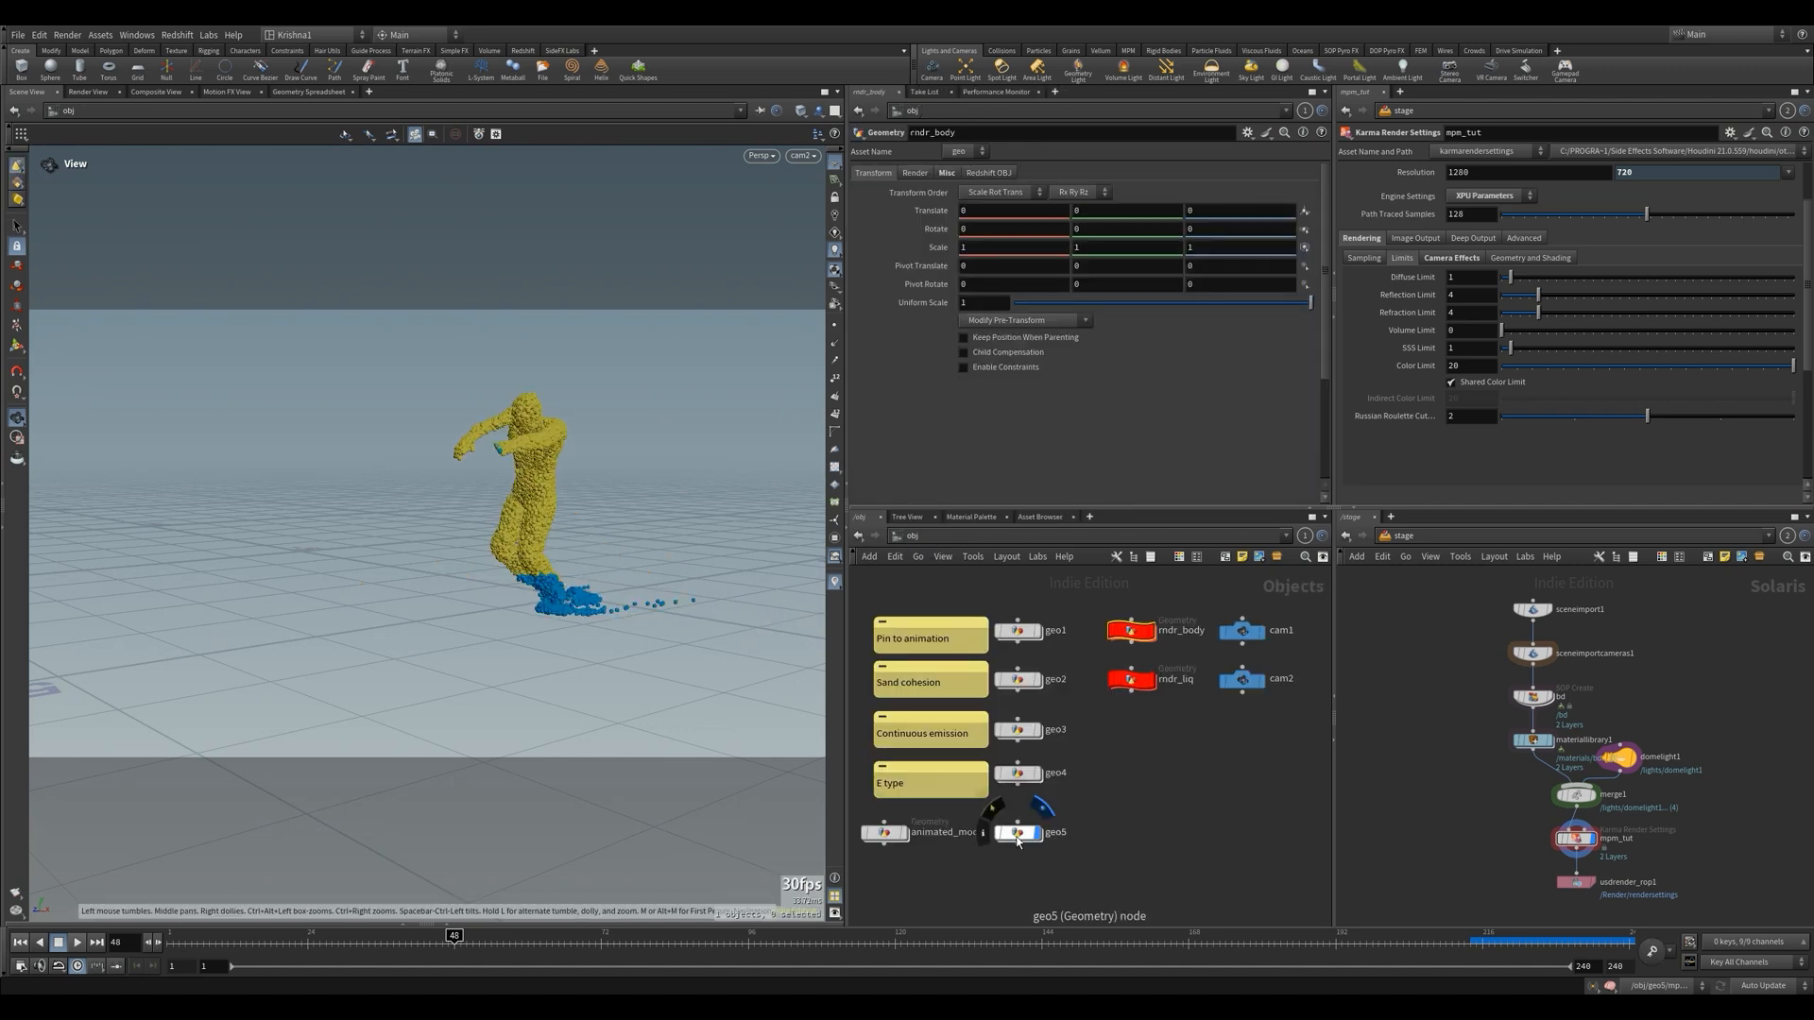
pyautogui.doubleClick(1134, 682)
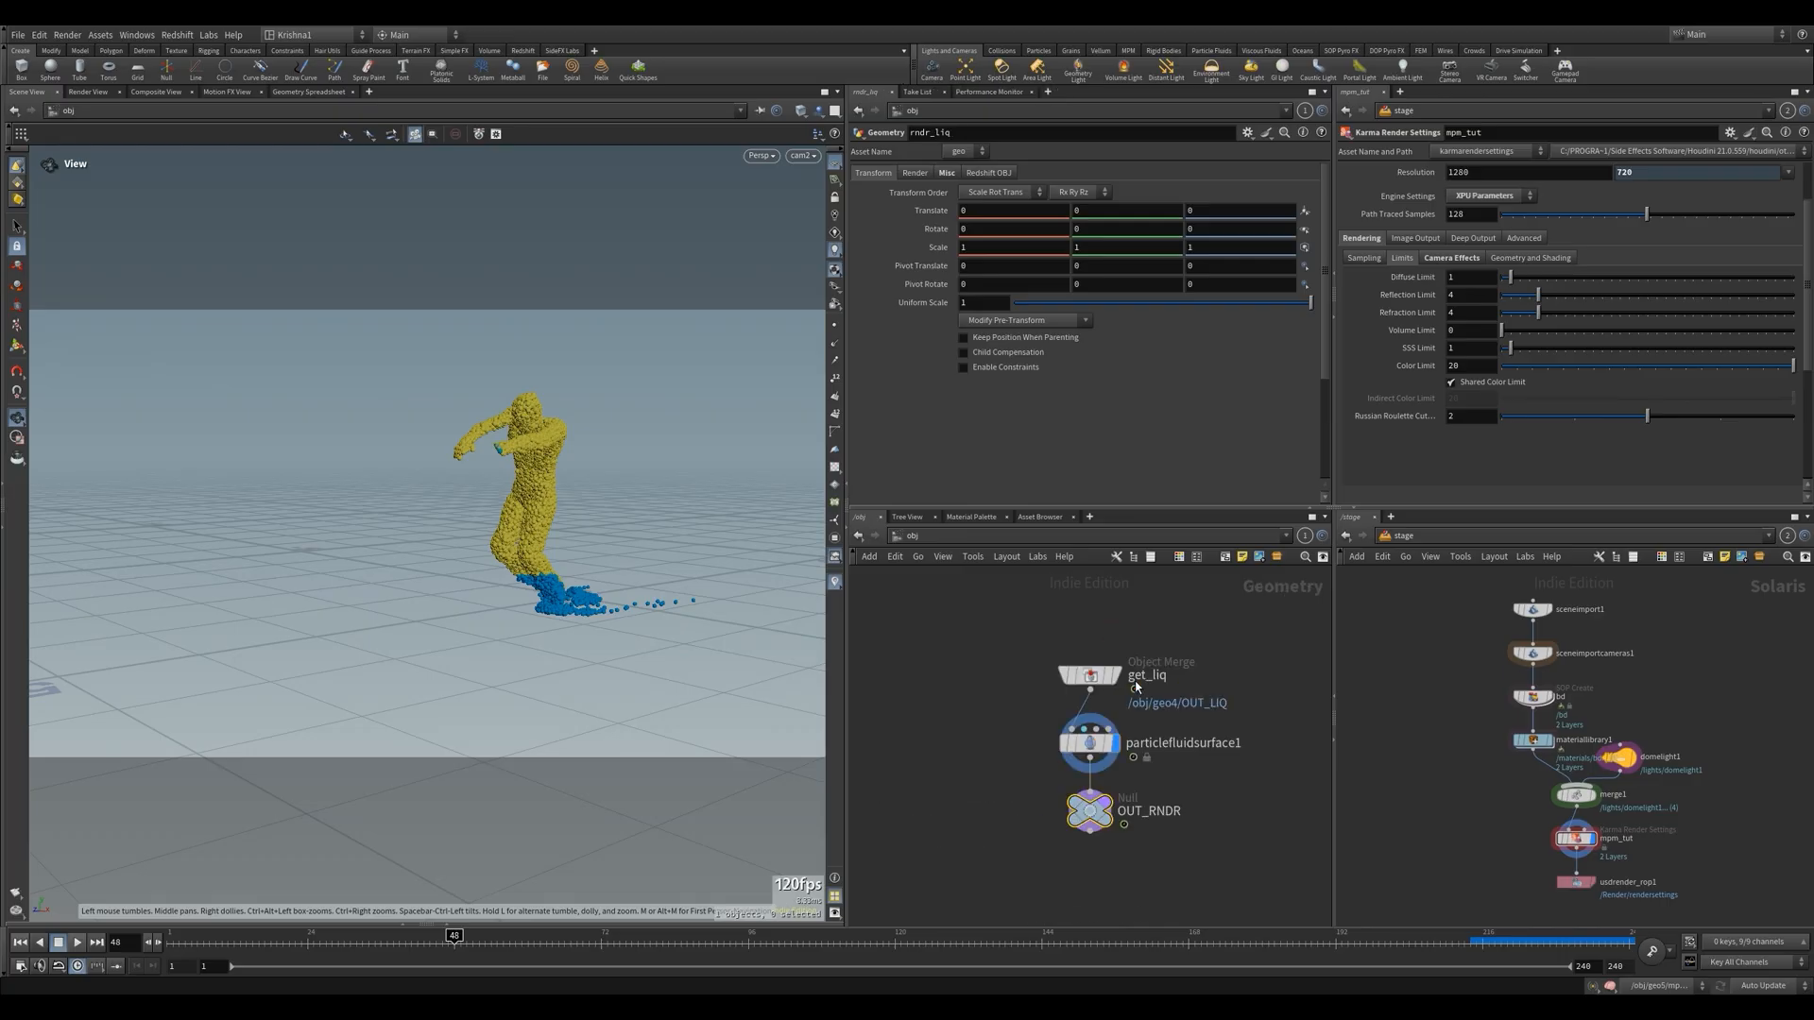
pyautogui.click(1104, 680)
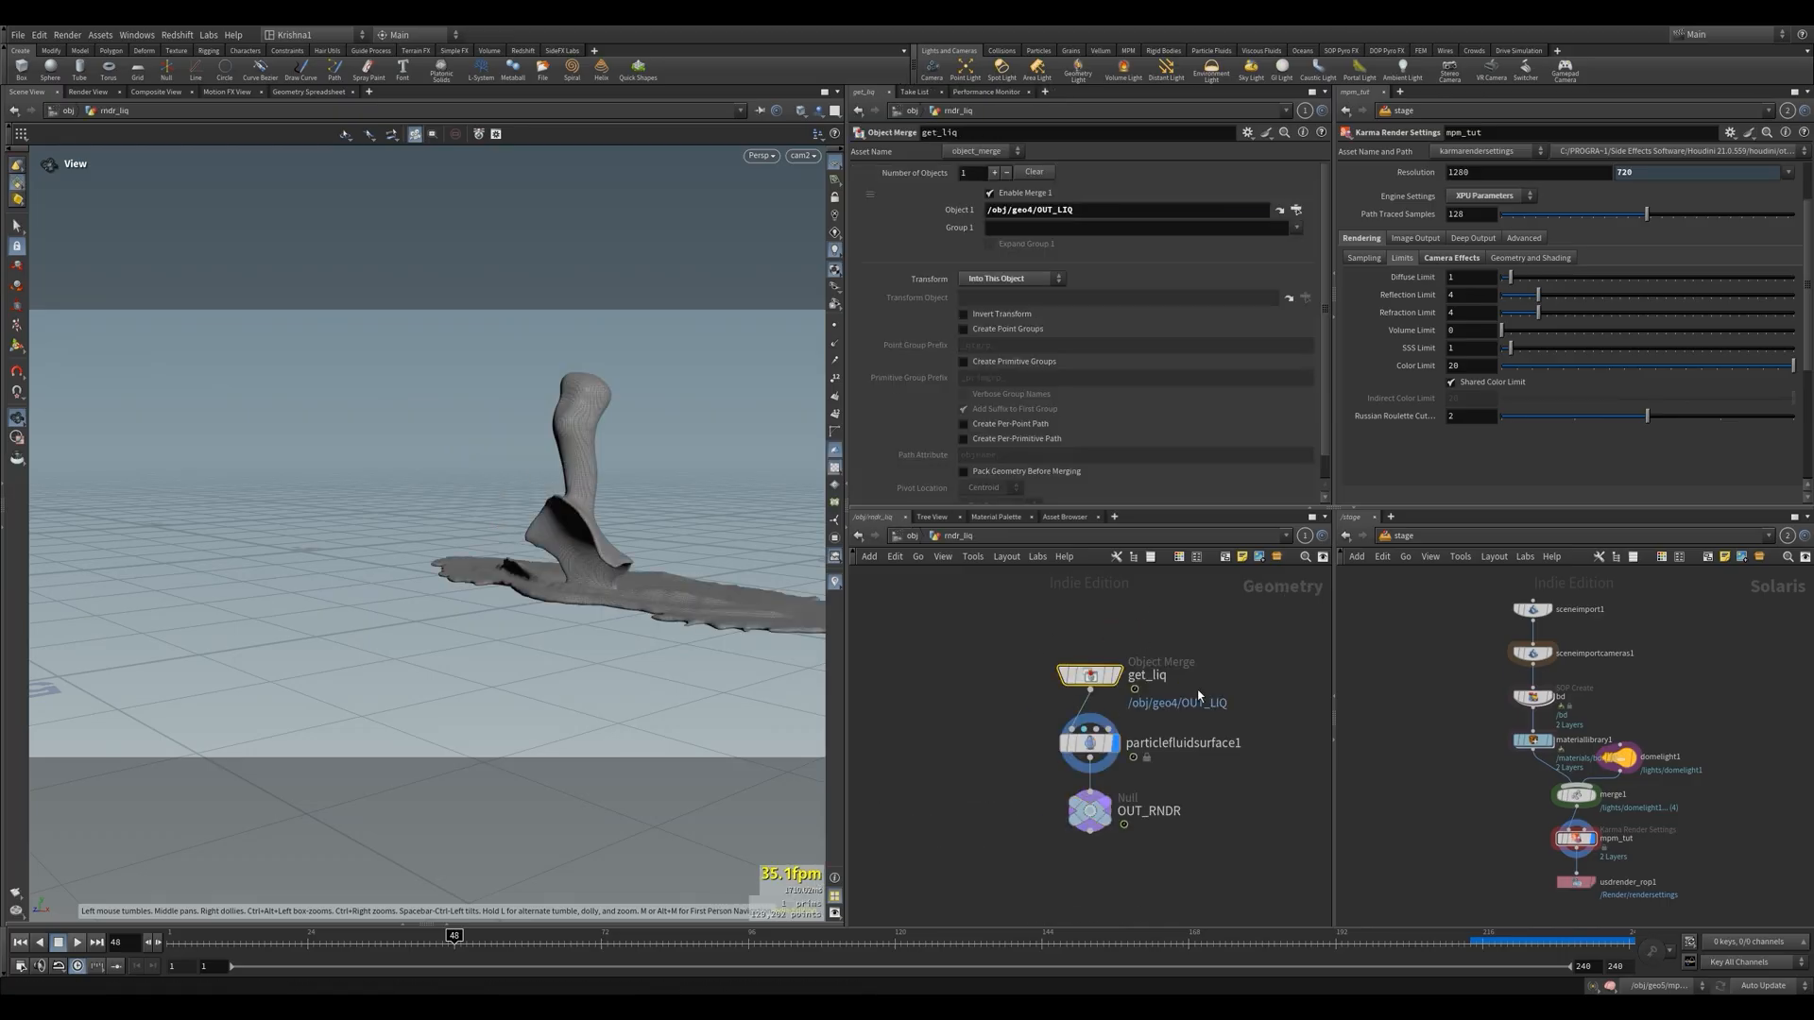
pyautogui.click(1031, 211)
pyautogui.press('BackSpace')
pyautogui.write('5')
pyautogui.press('Return')
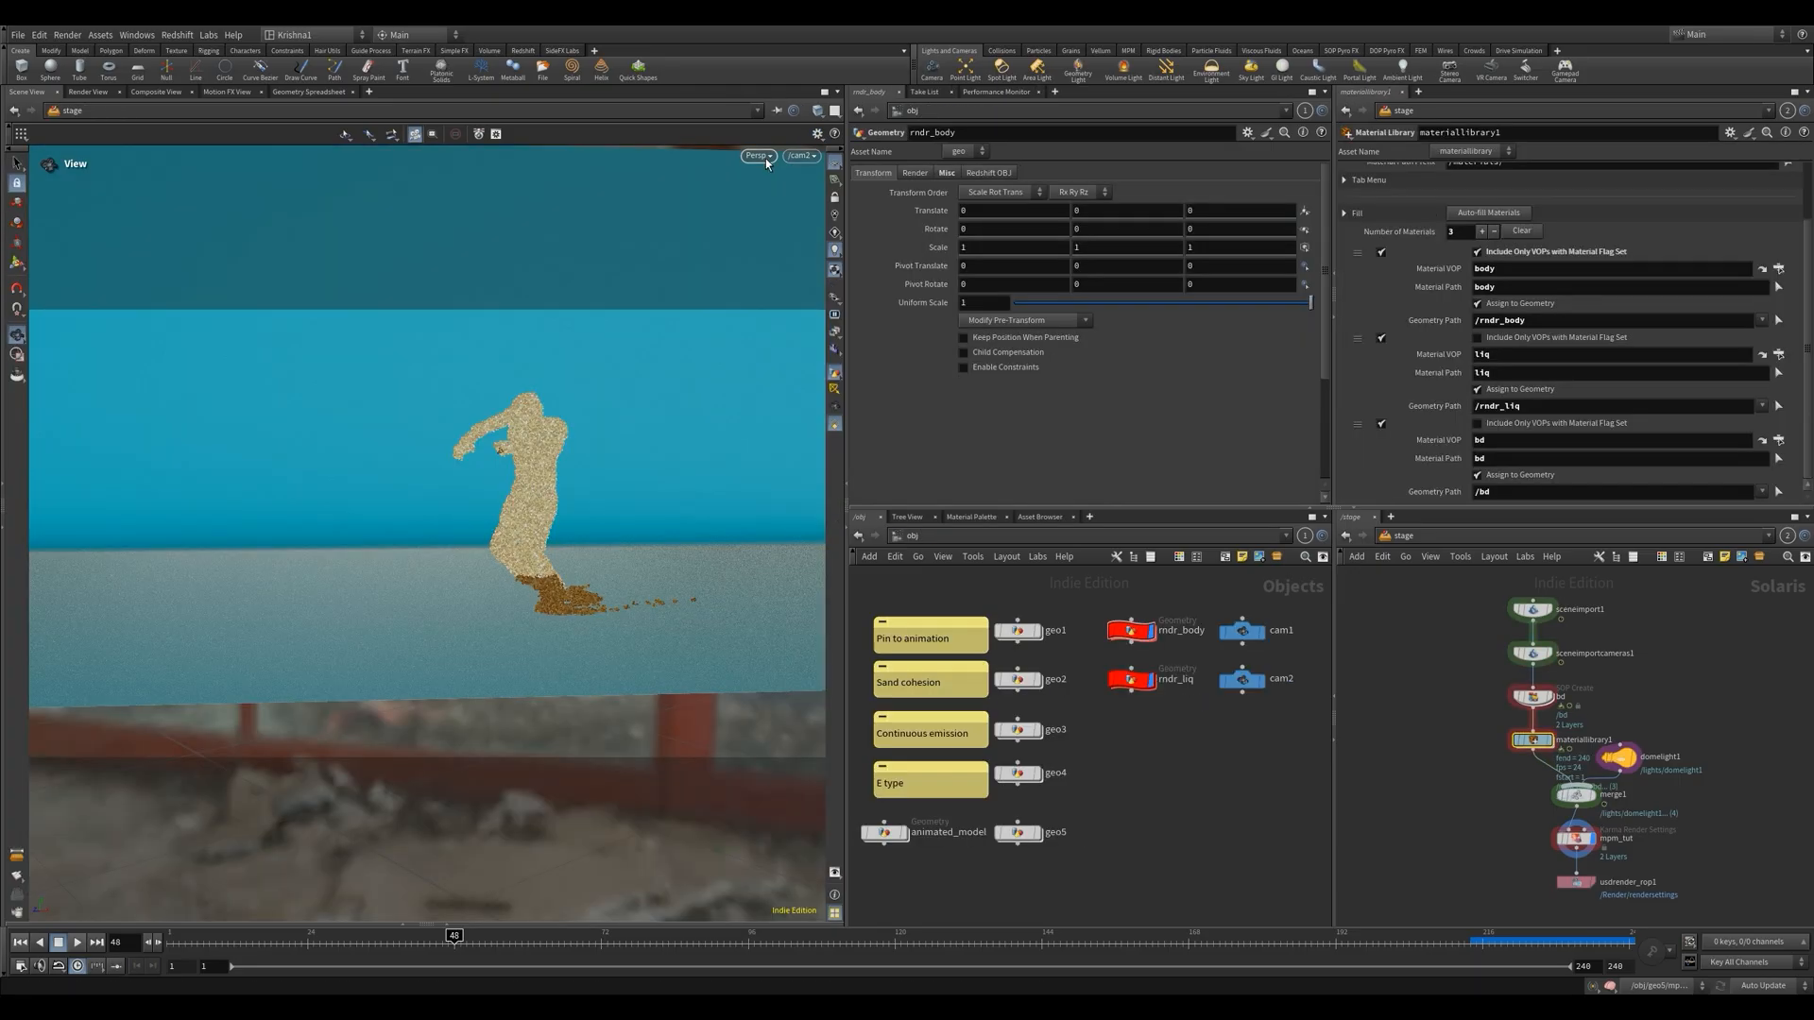
# Render the stage view with Karma XPU and go to frame 96
pyautogui.click(760, 156)
pyautogui.click(791, 236)
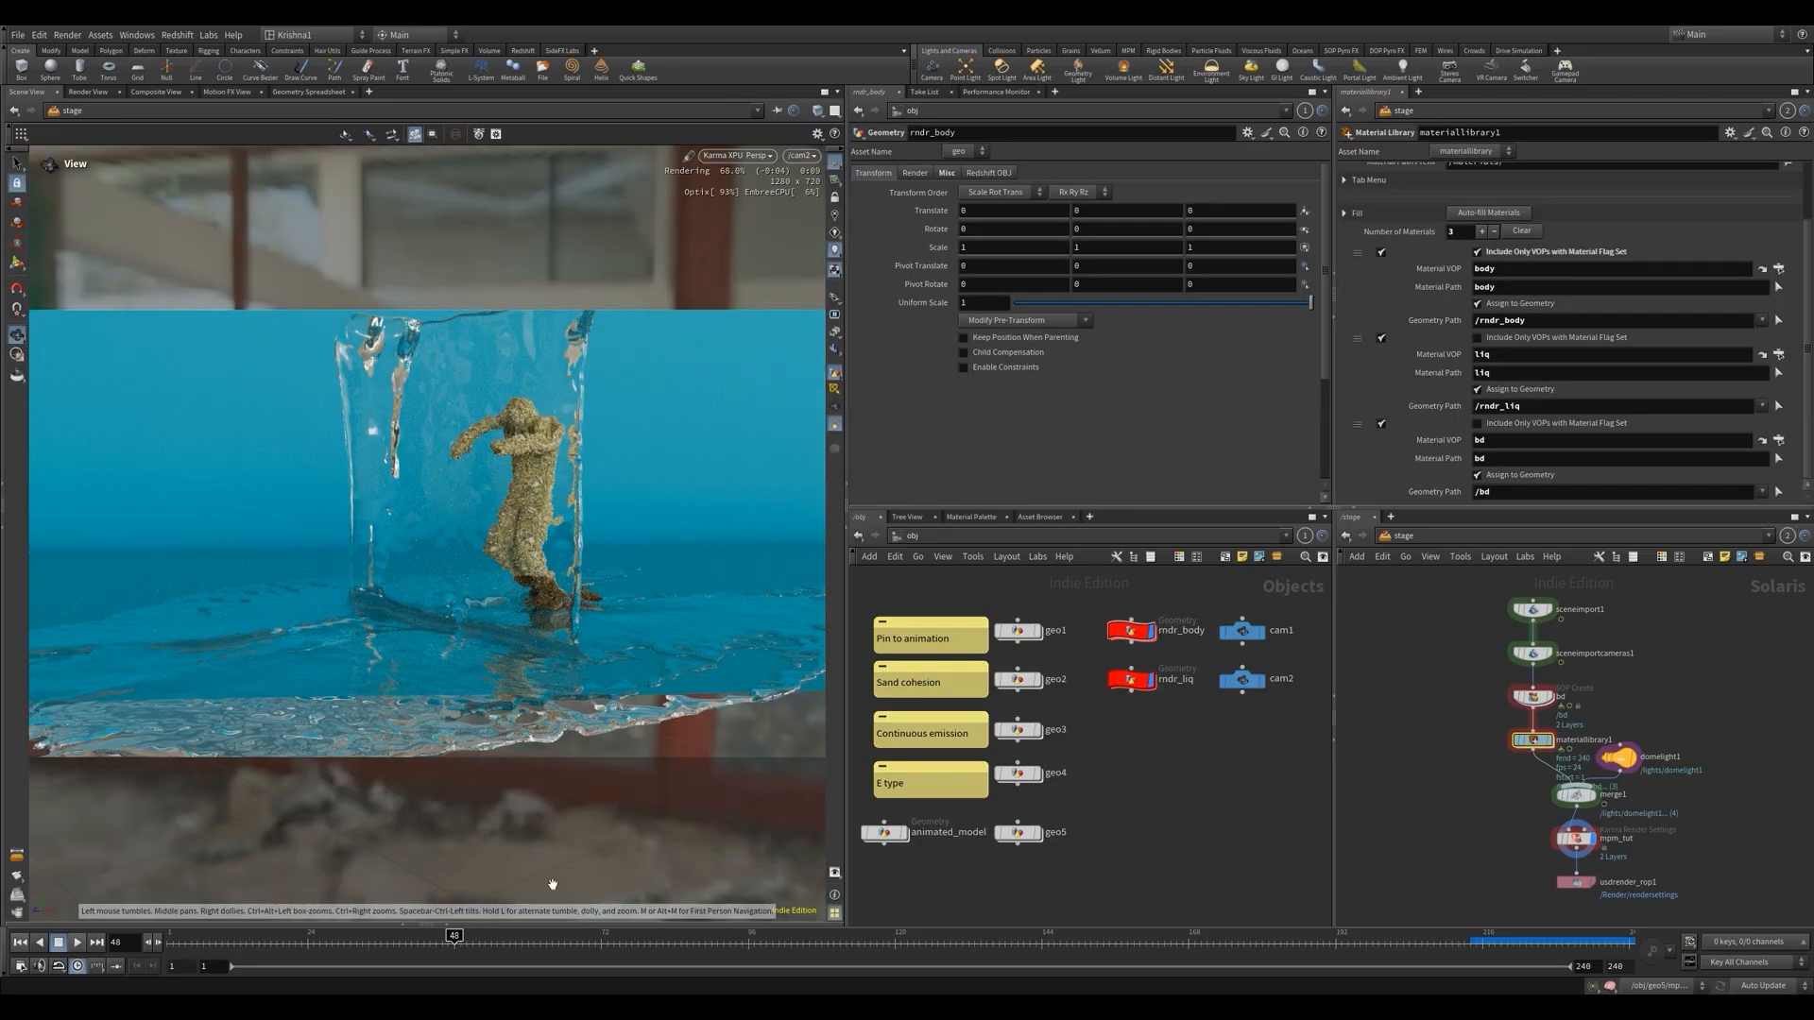
pyautogui.click(748, 952)
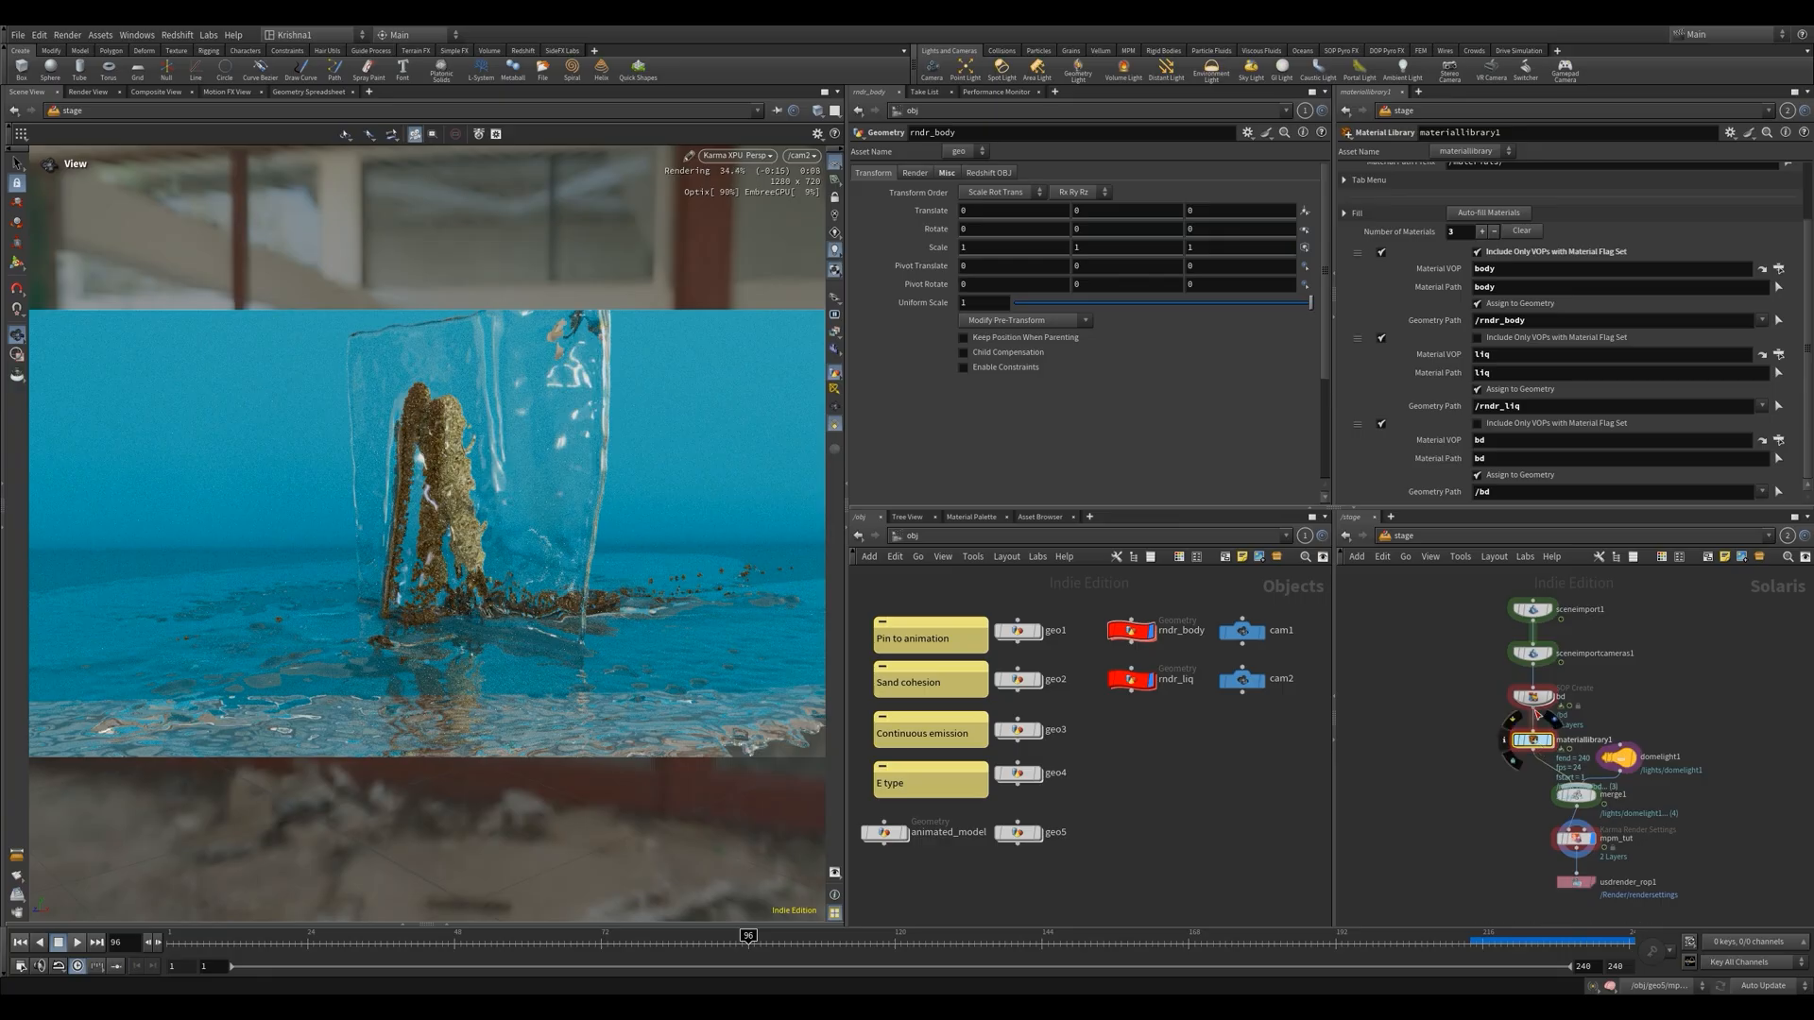
# Change the bd backdrop material's base color to brown (0.248, 0.169421, 0.06487) and return to the stage level
pyautogui.doubleClick(1532, 741)
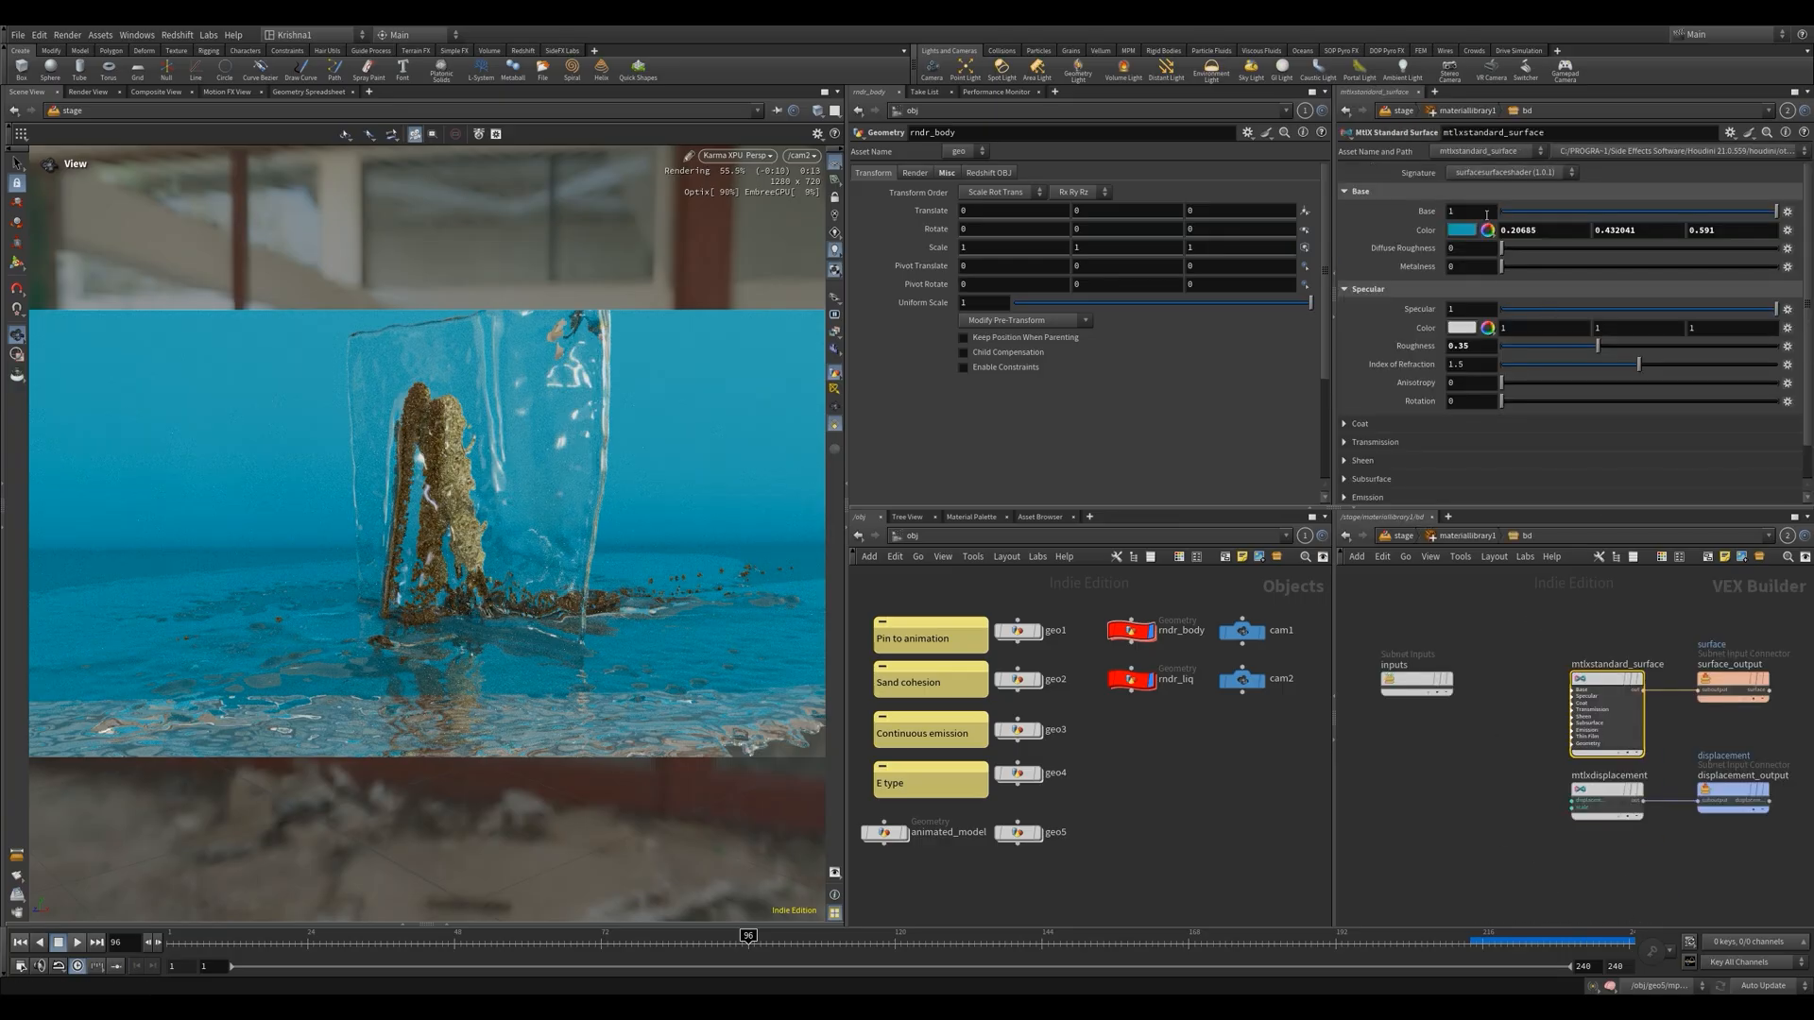
pyautogui.click(1461, 230)
pyautogui.moveTo(1267, 382); pyautogui.dragTo(1309, 382)
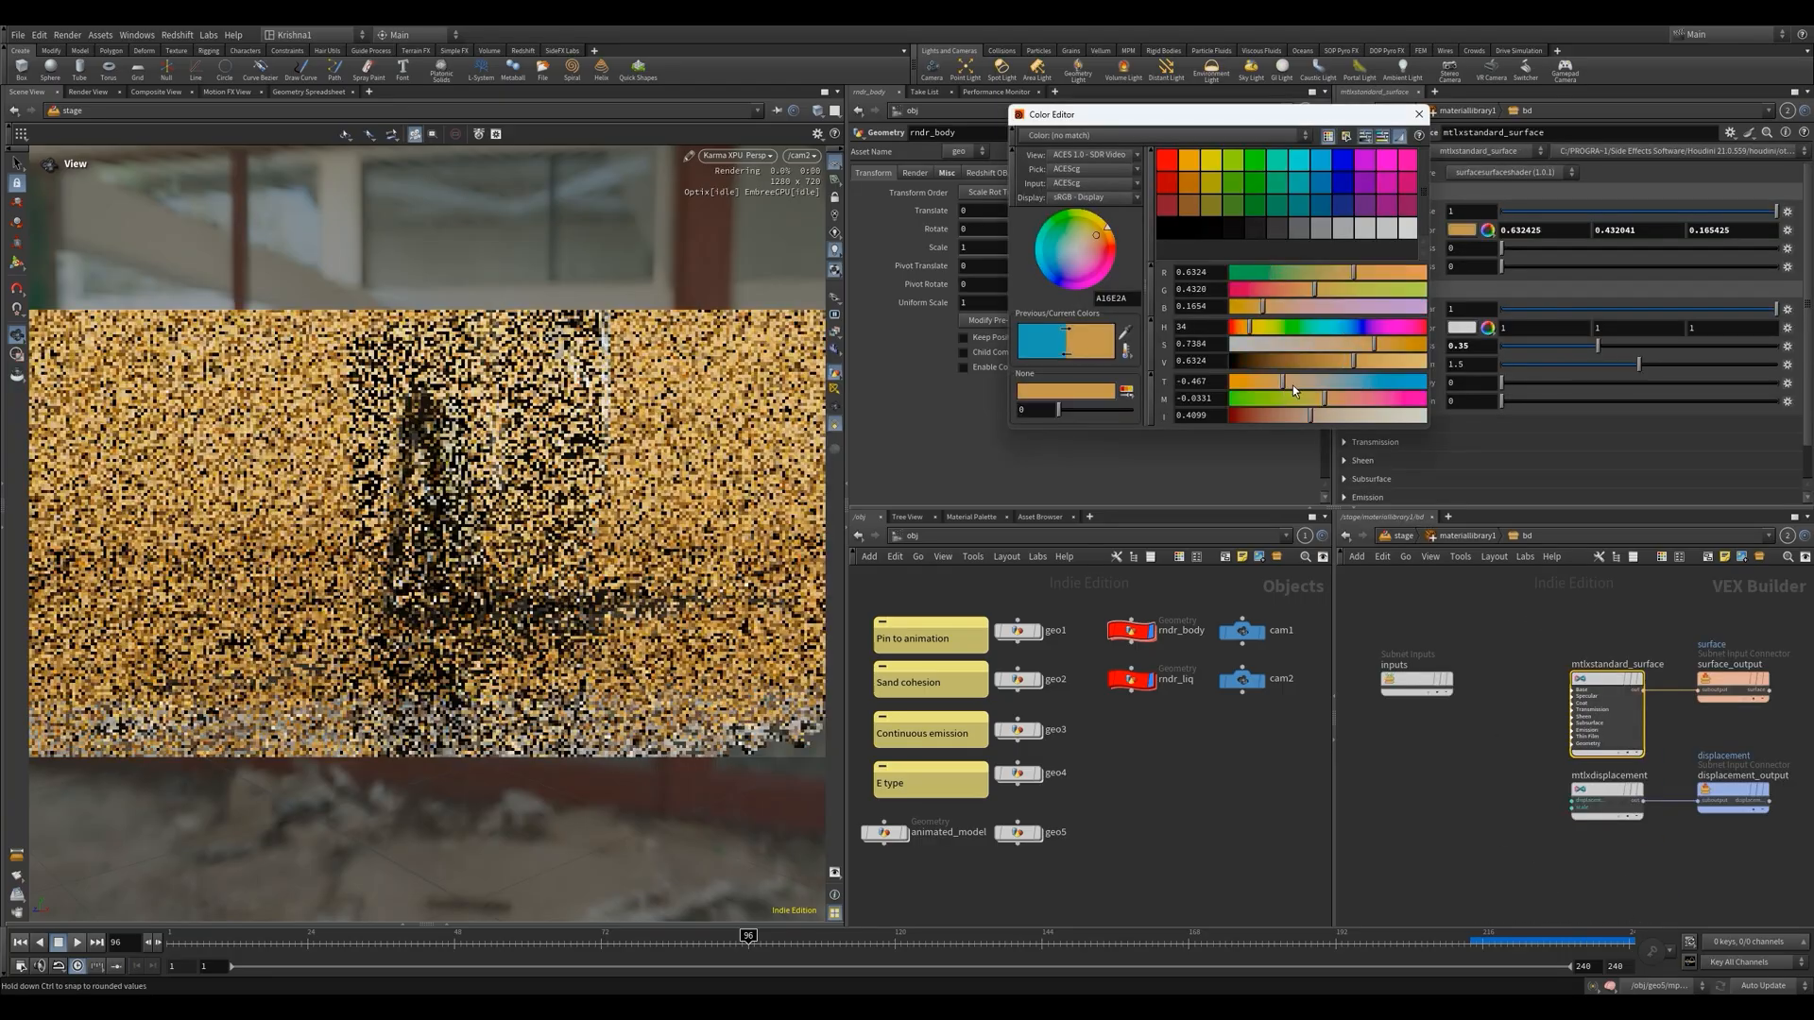
pyautogui.click(1279, 360)
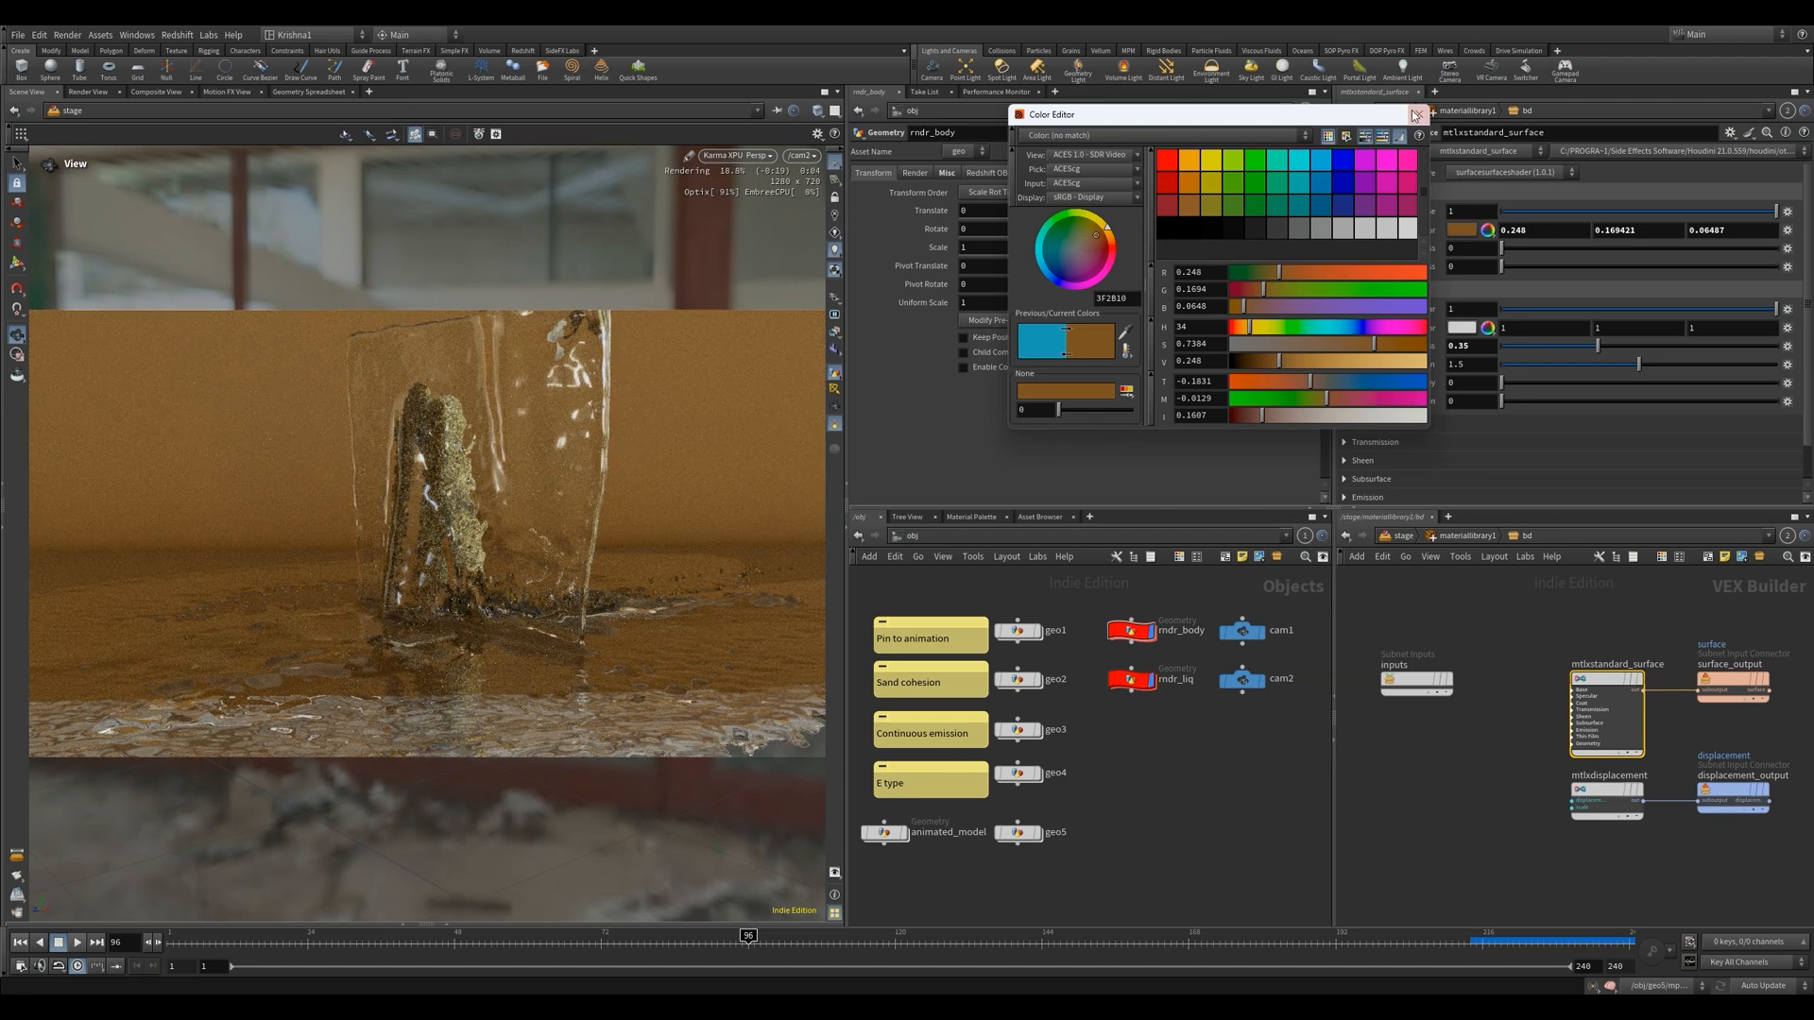
pyautogui.click(1415, 115)
pyautogui.press('u')
pyautogui.press('u')
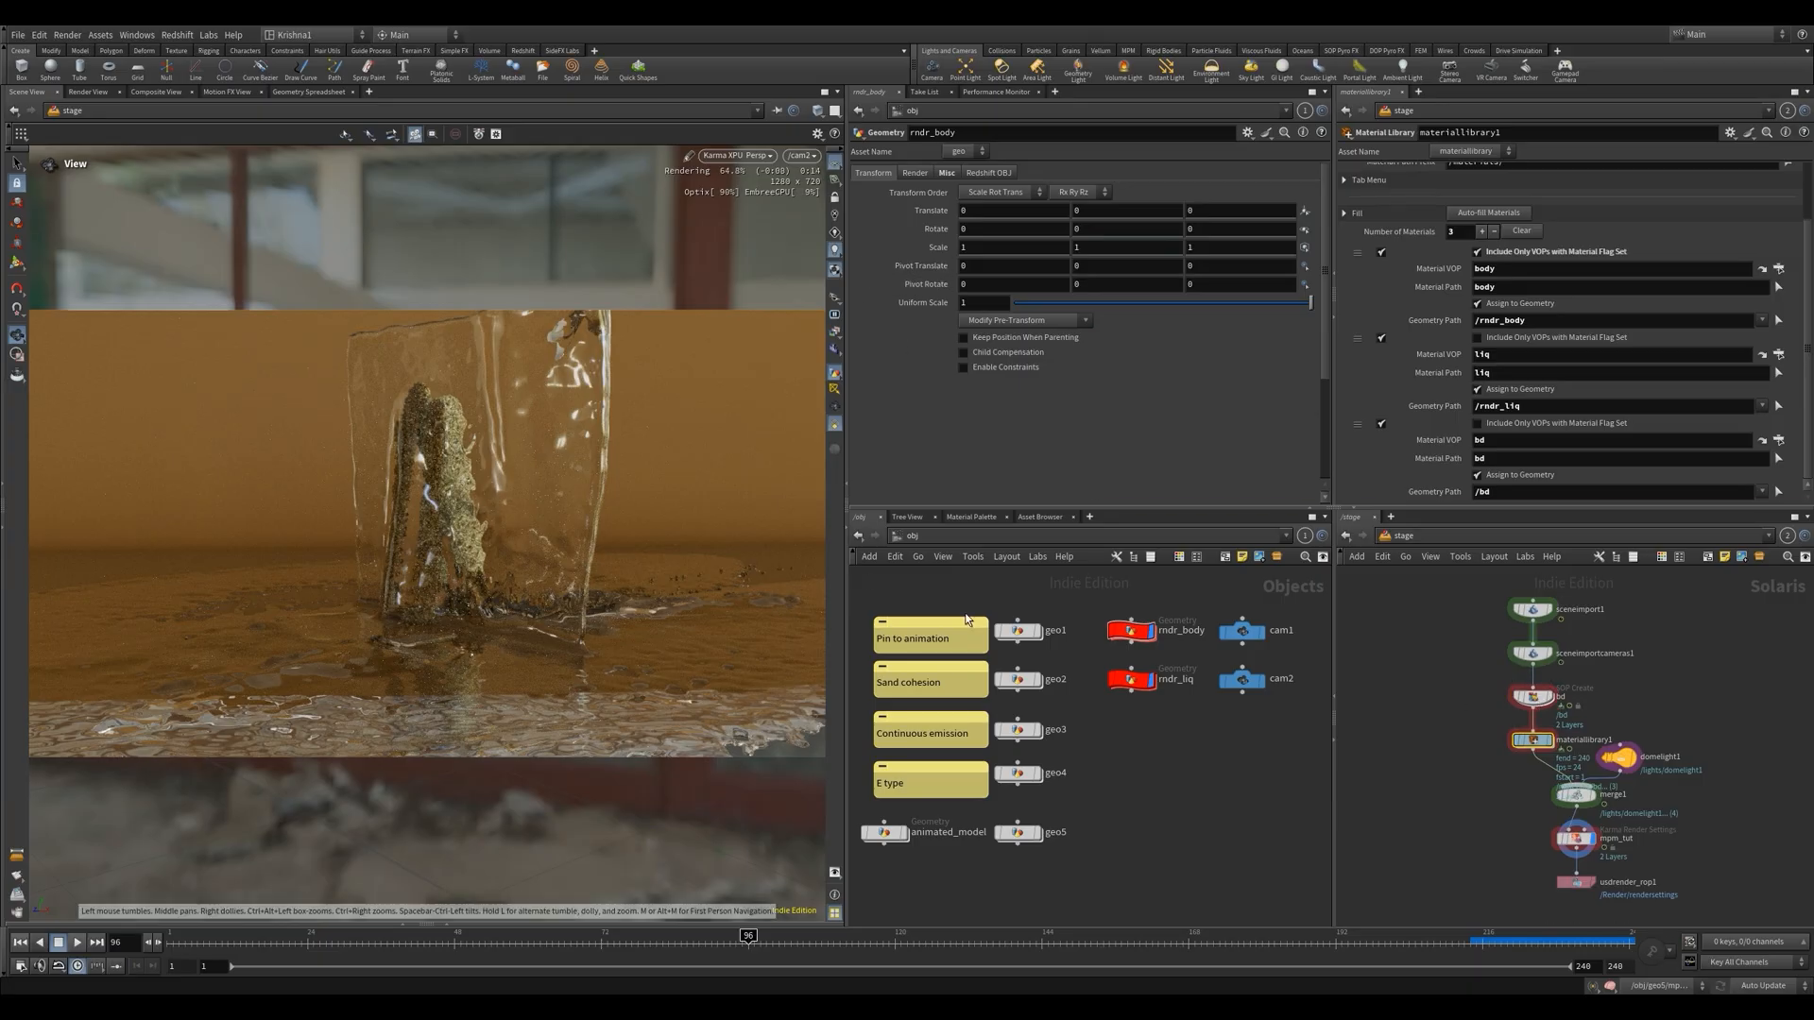
# Check the backdrop's grid network, examine the rendered sand and liquid up close, and return to the cam2 view
pyautogui.doubleClick(1532, 697)
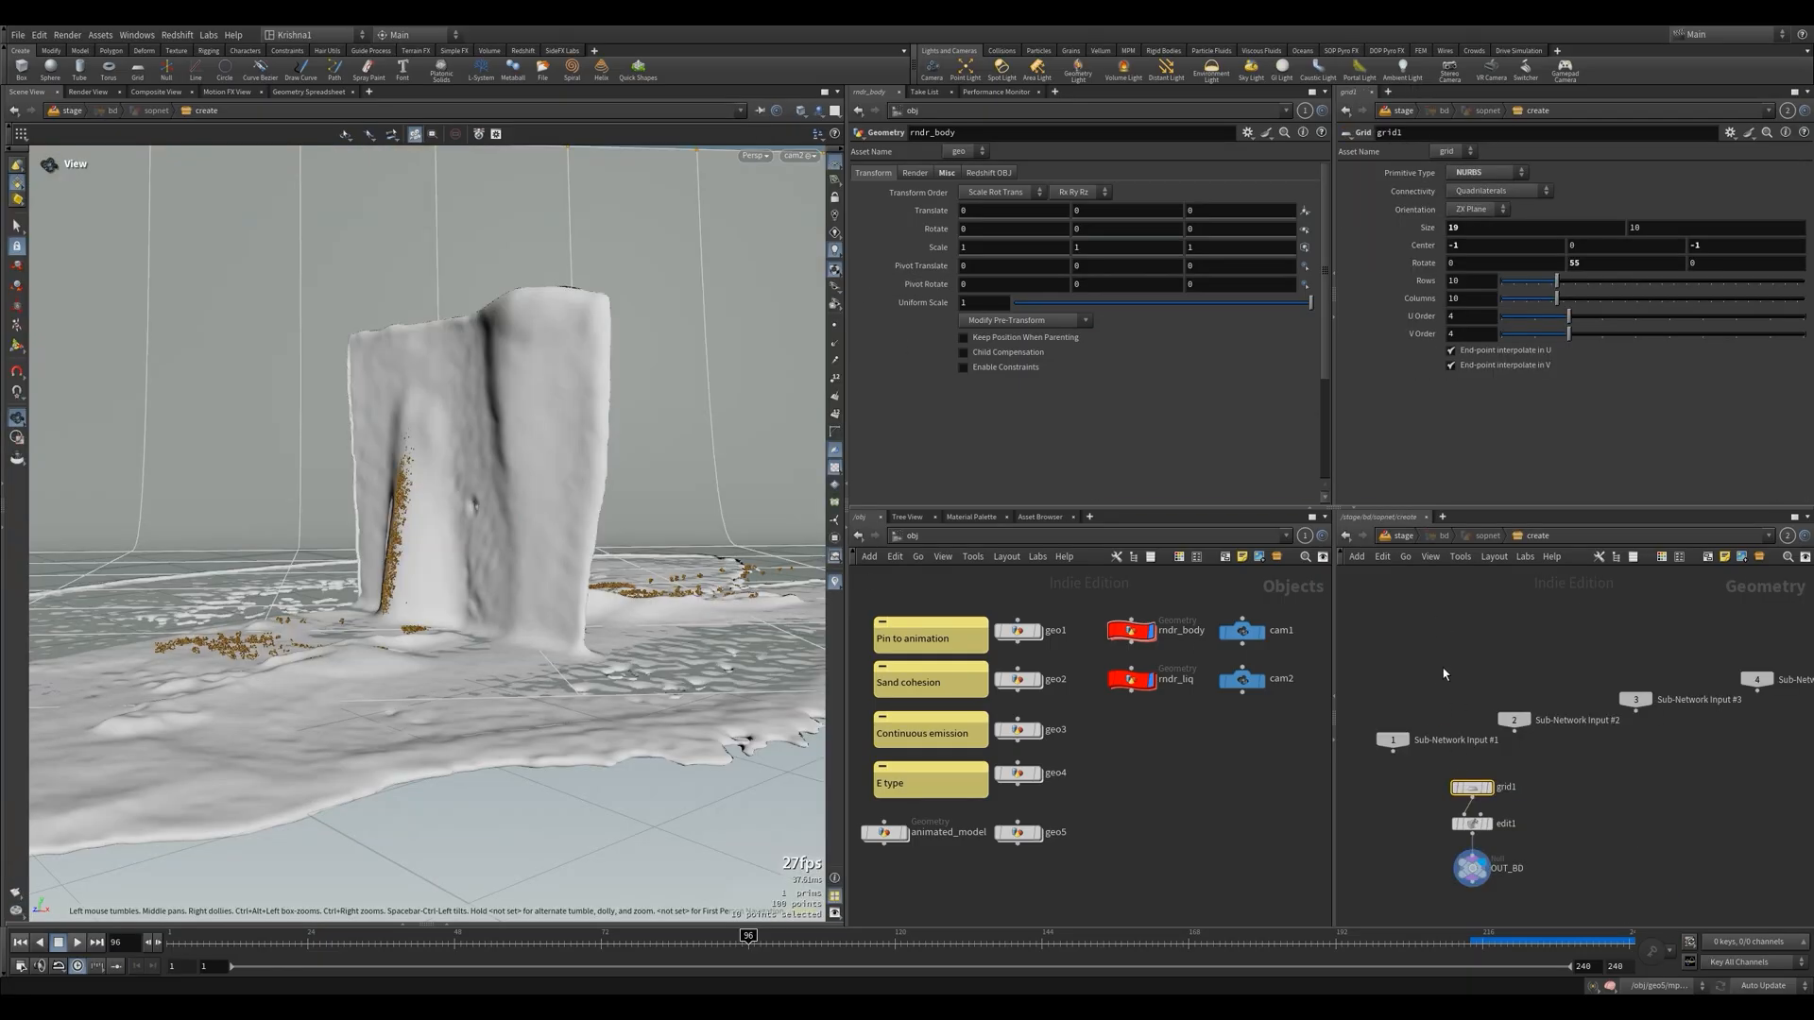
pyautogui.press('u')
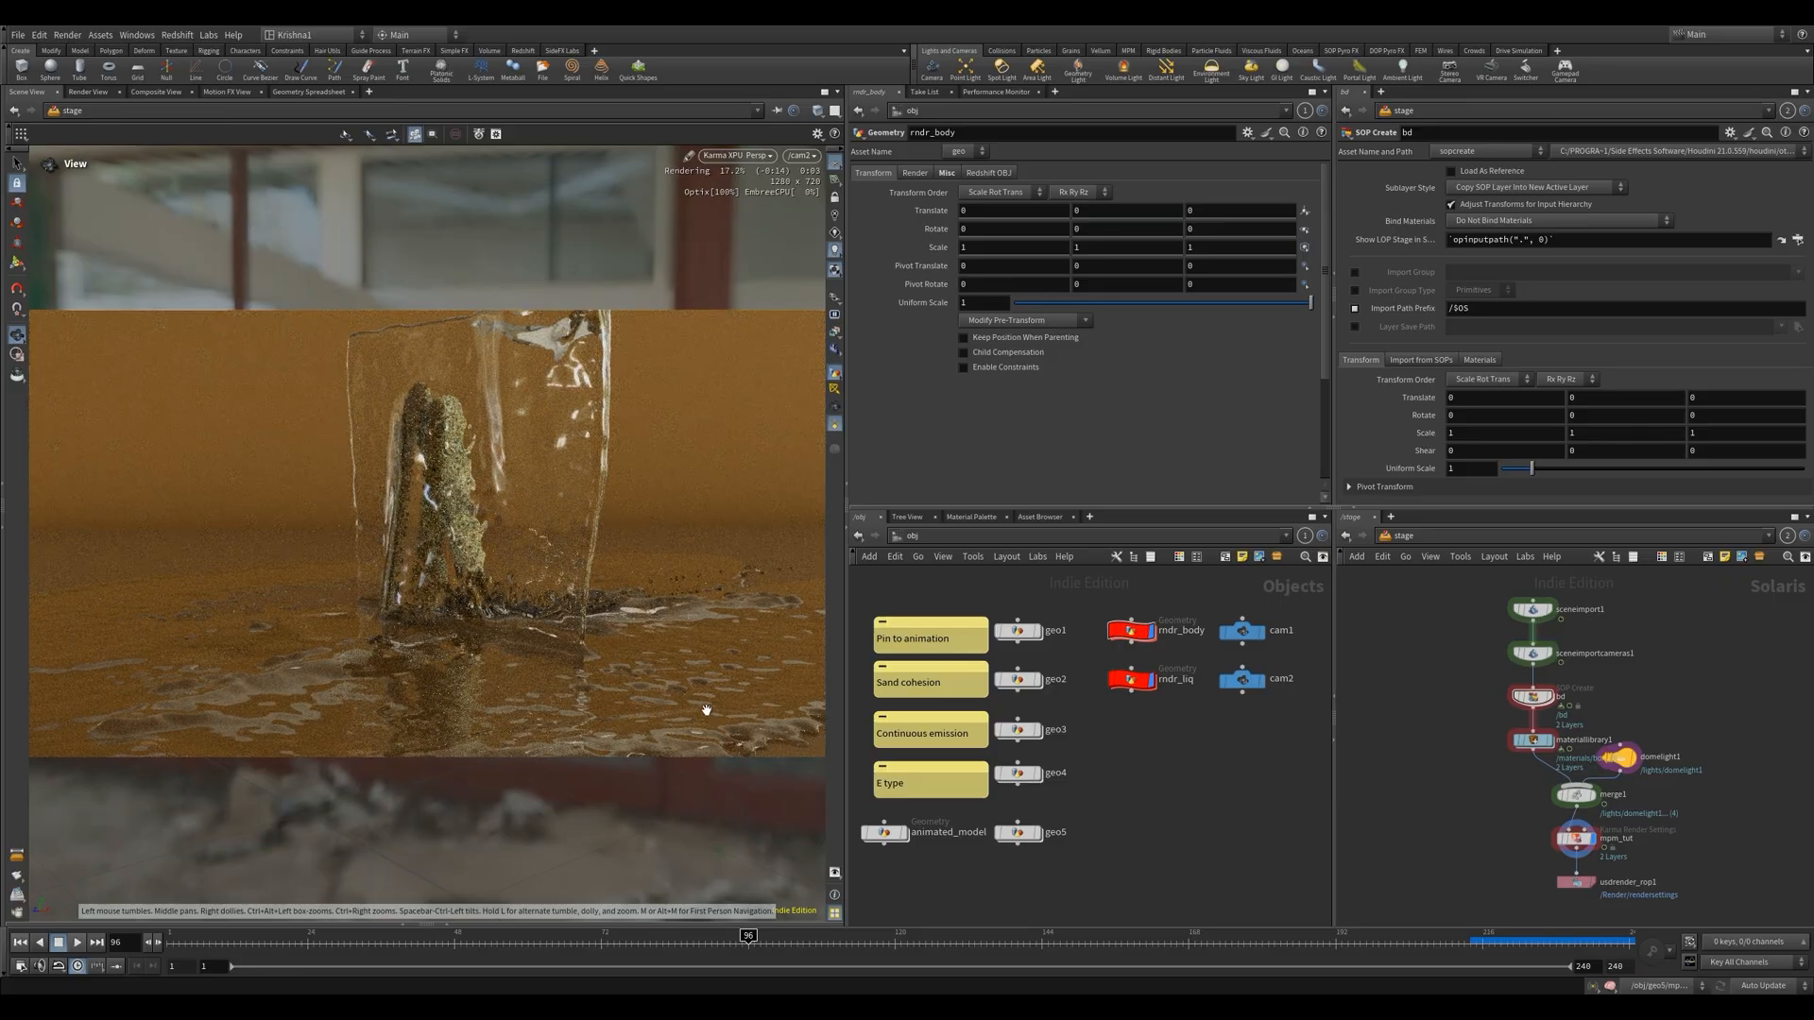
pyautogui.moveTo(707, 709); pyautogui.dragTo(421, 550)
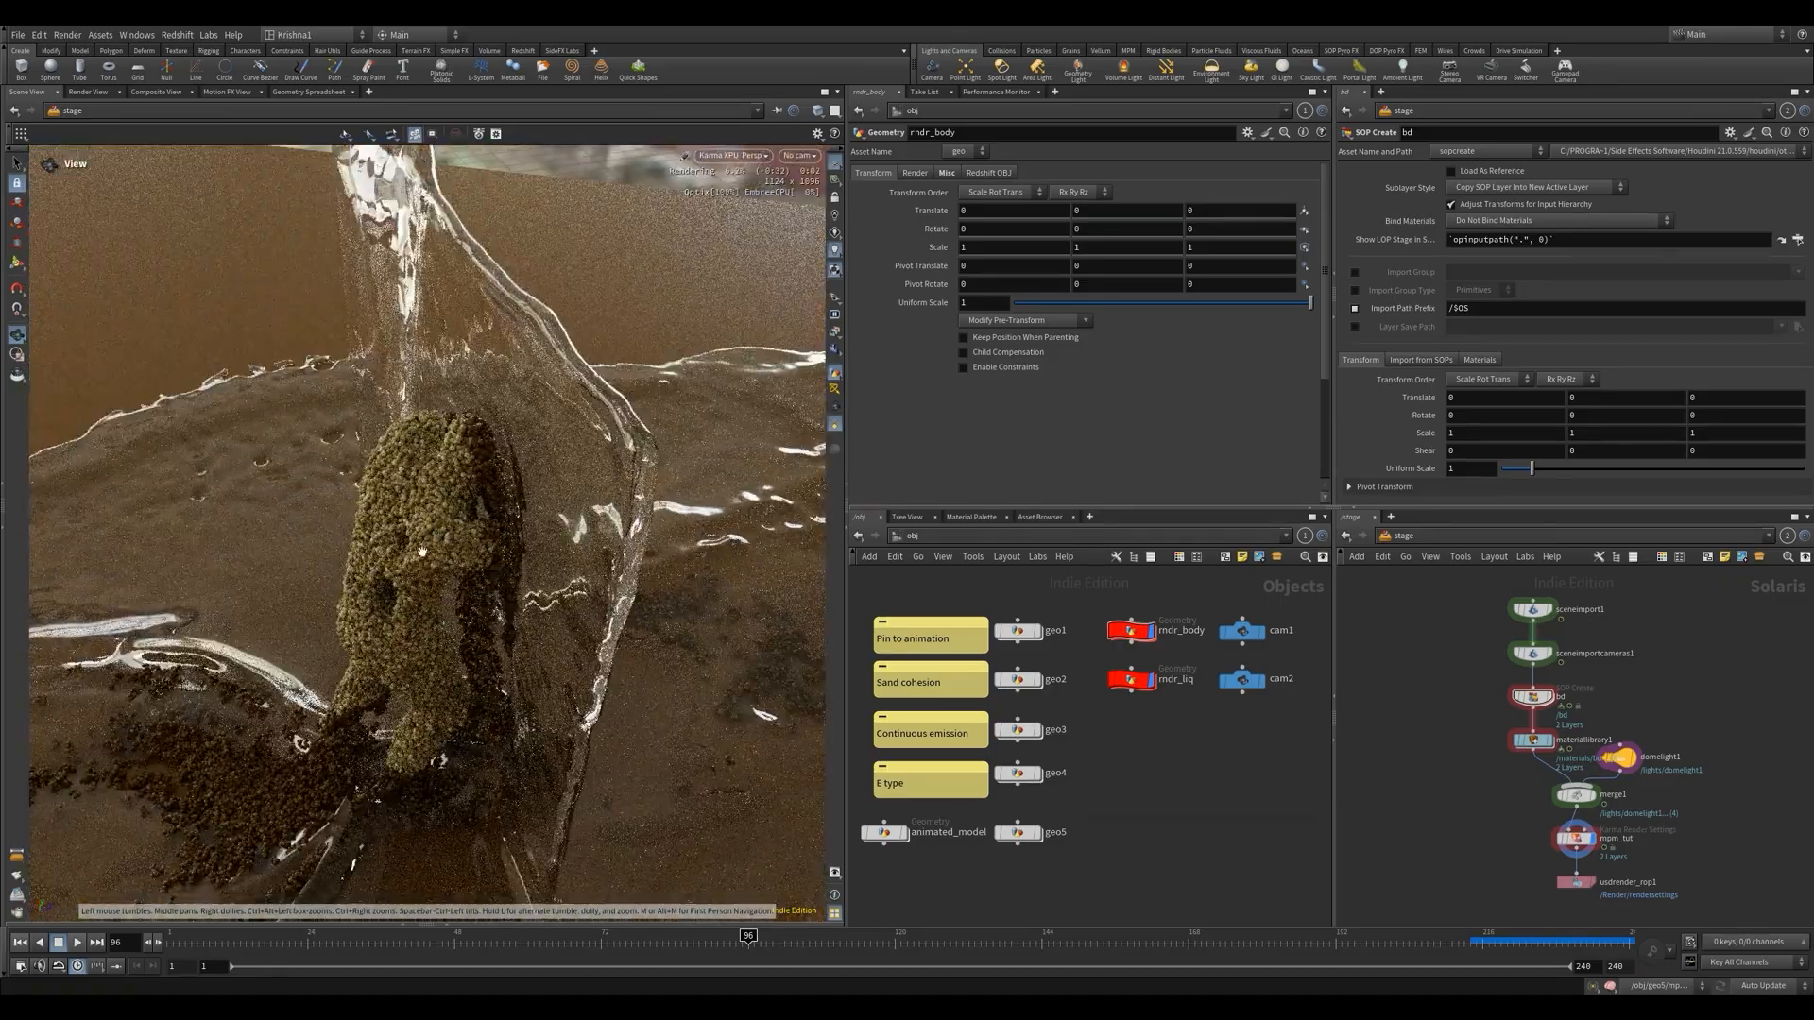
pyautogui.moveTo(617, 540); pyautogui.dragTo(718, 553)
pyautogui.click(800, 156)
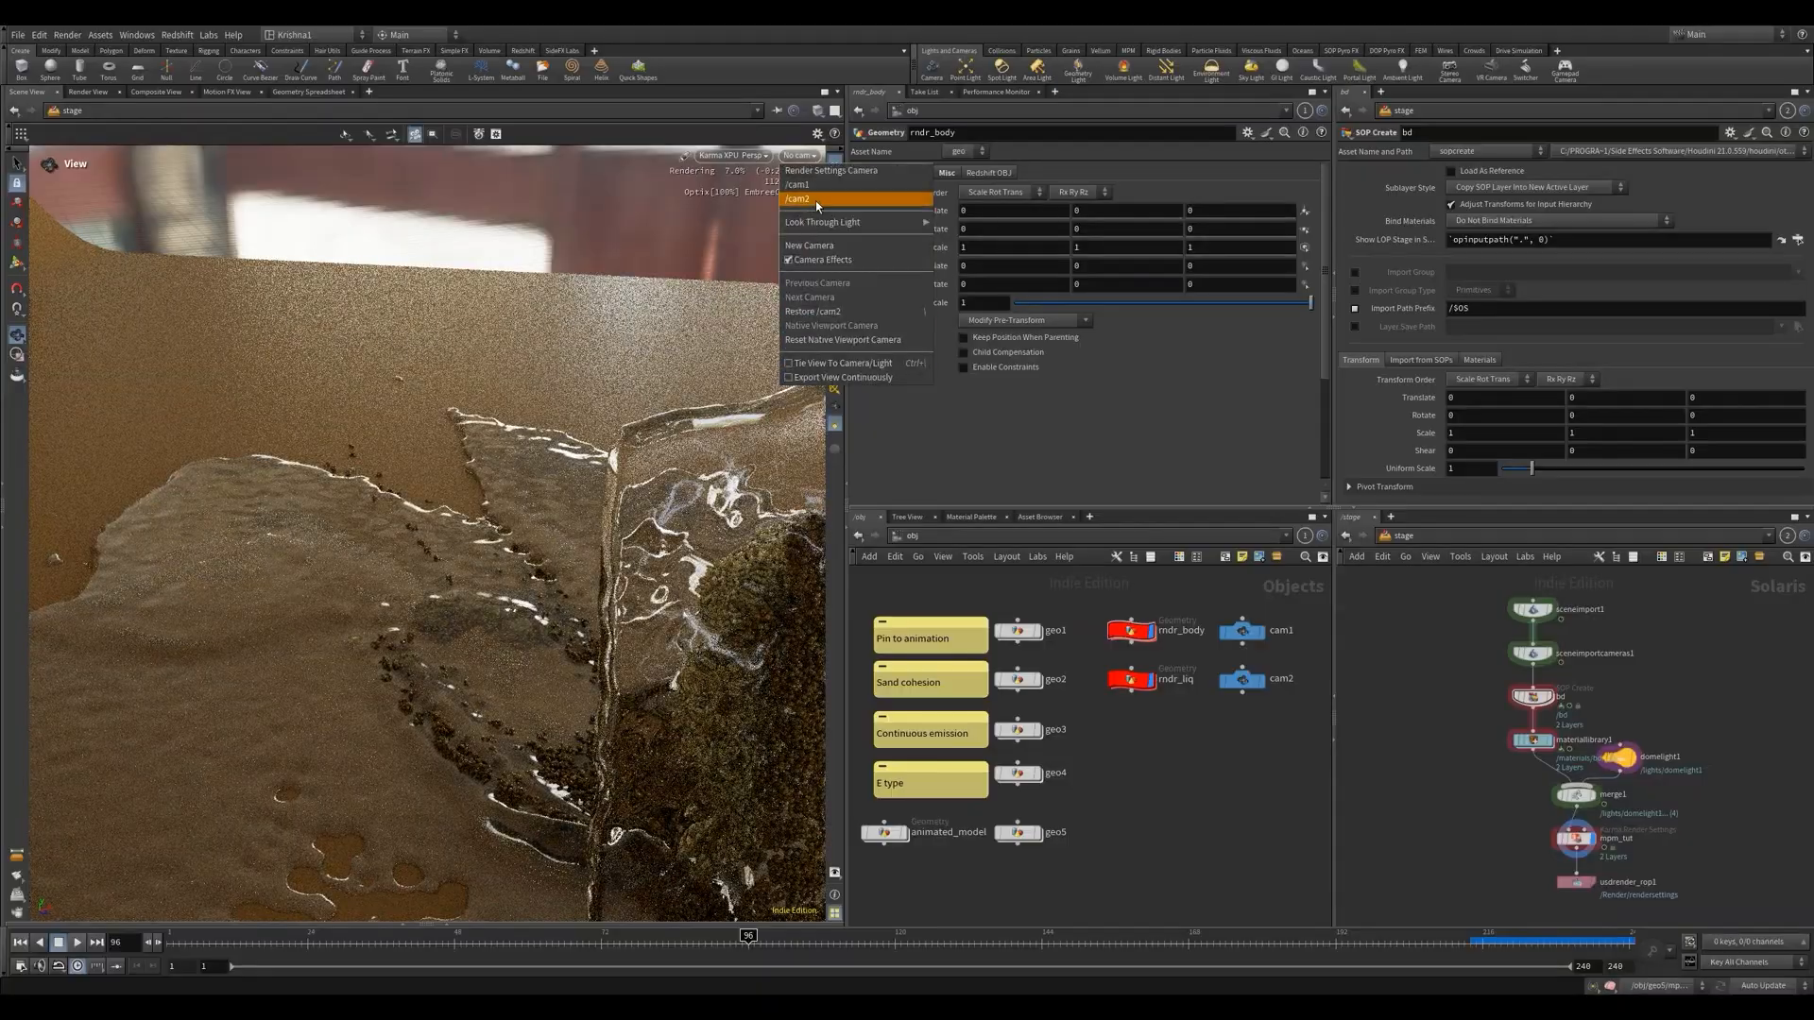
pyautogui.click(813, 199)
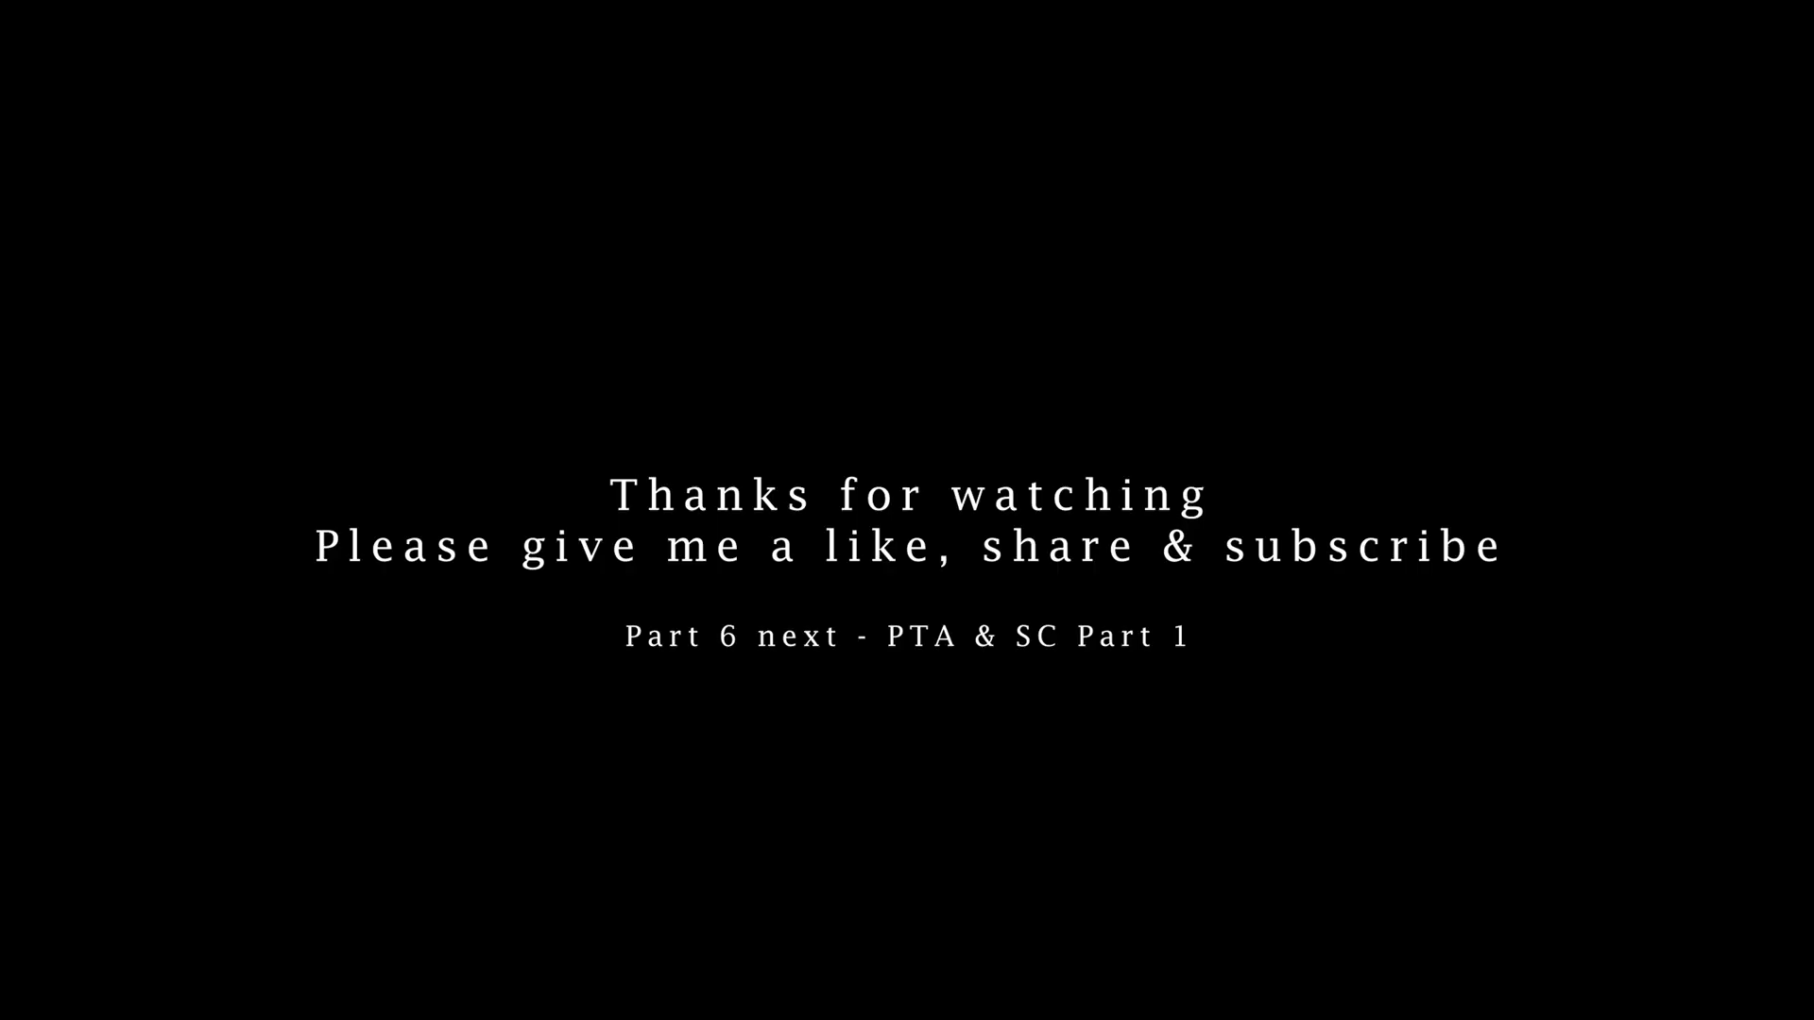